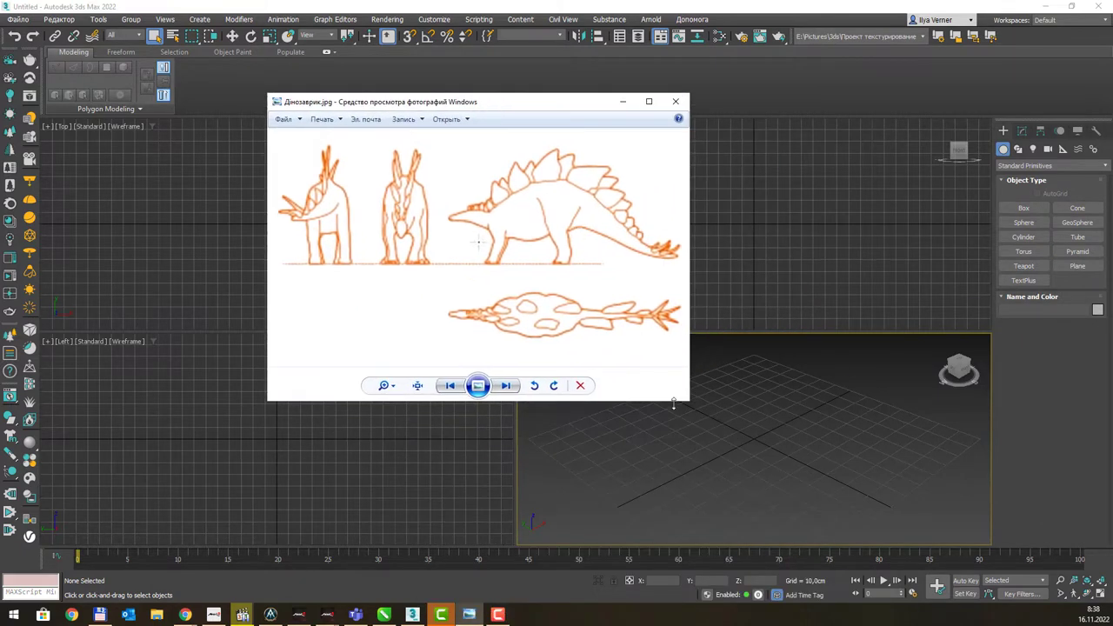
Check in the image's Properties details that the dinosaur reference is 1920 x 1080 pixels.
{"action": "left_click_drag", "start_coordinate": [686, 404], "coordinate": [832, 511]}
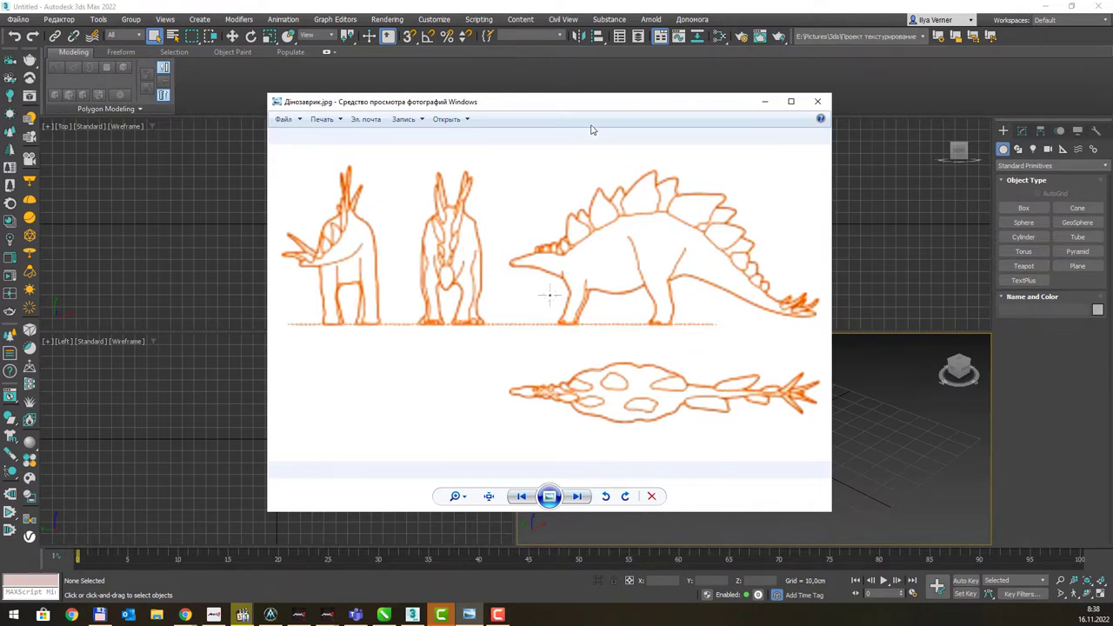
{"action": "left_click_drag", "start_coordinate": [584, 111], "coordinate": [613, 97]}
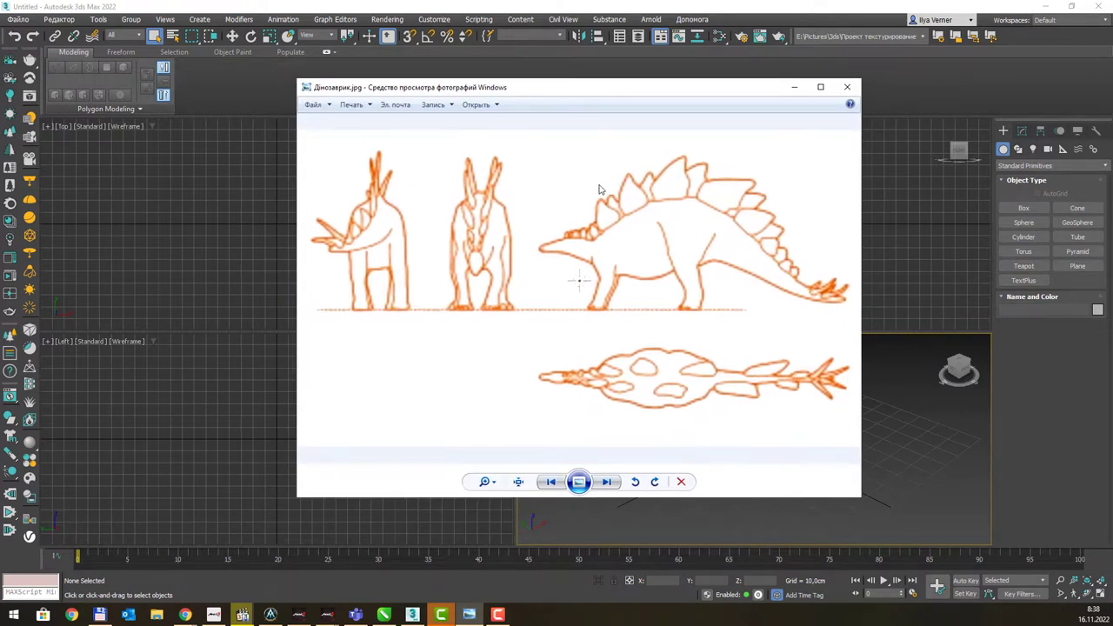
{"action": "right_click", "coordinate": [599, 190]}
{"action": "left_click", "coordinate": [647, 306]}
{"action": "left_click", "coordinate": [746, 328]}
{"action": "mouse_move", "coordinate": [768, 321]}
{"action": "left_mouse_down"}
{"action": "mouse_move", "coordinate": [680, 286]}
{"action": "mouse_move", "coordinate": [574, 194]}
{"action": "left_mouse_up"}
{"action": "left_click", "coordinate": [588, 392]}
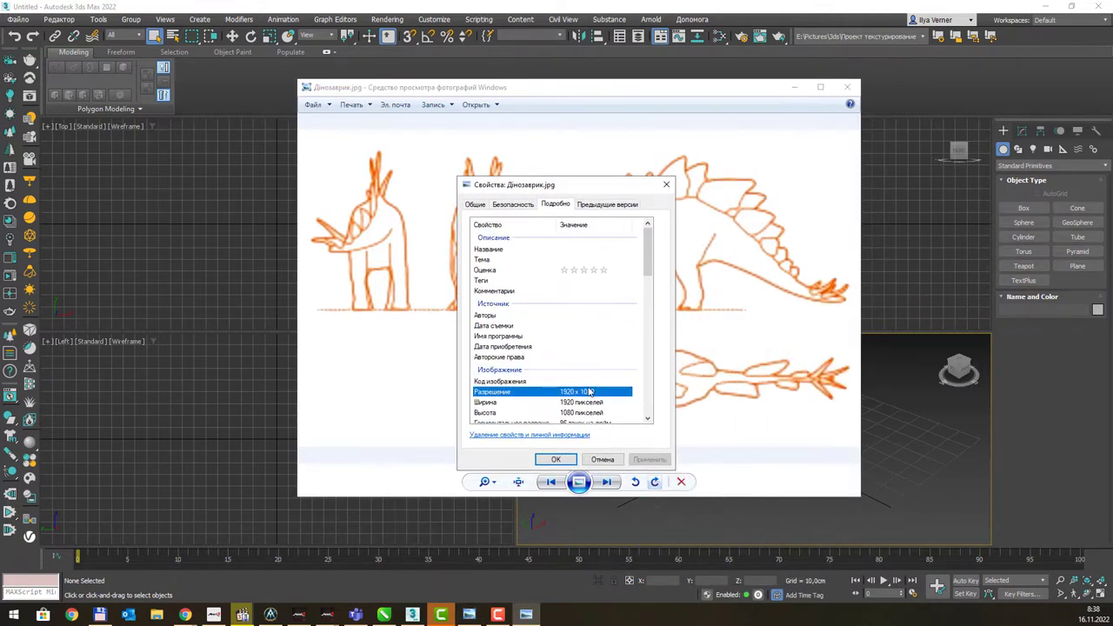
Close the properties and Photo Viewer, then maximize the Perspective viewport.
{"action": "left_click", "coordinate": [667, 184]}
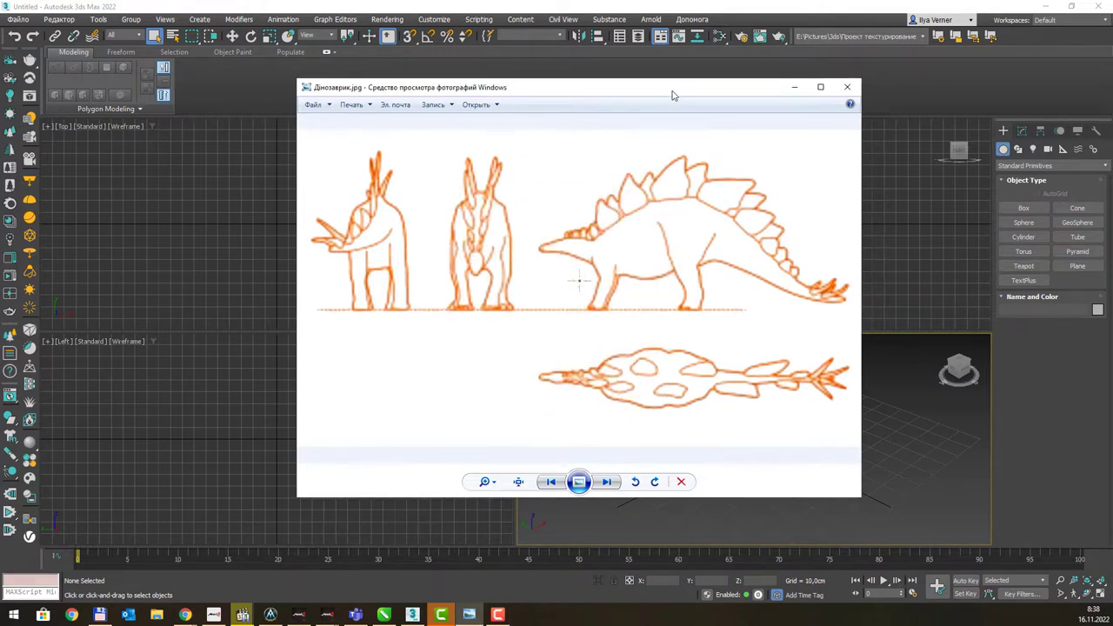
{"action": "left_click", "coordinate": [847, 87]}
{"action": "key", "text": "alt+w"}
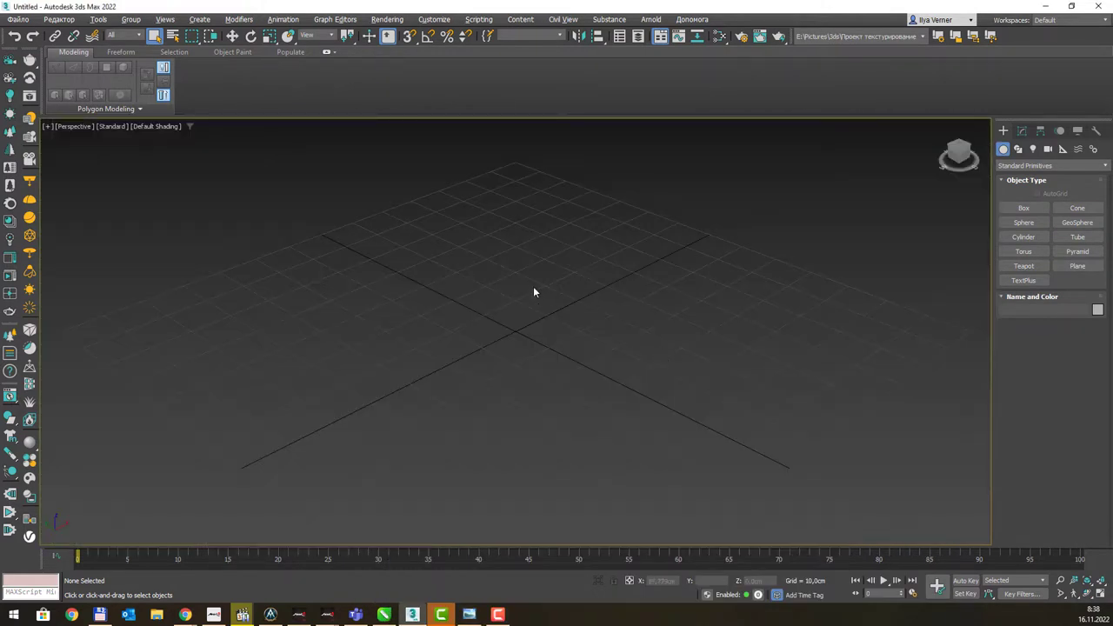
Create a plane in the Perspective view and apply the dinosaur sketch image to it.
{"action": "scroll", "coordinate": [534, 292], "scroll_direction": "down", "scroll_amount": 5}
{"action": "left_click", "coordinate": [1078, 265]}
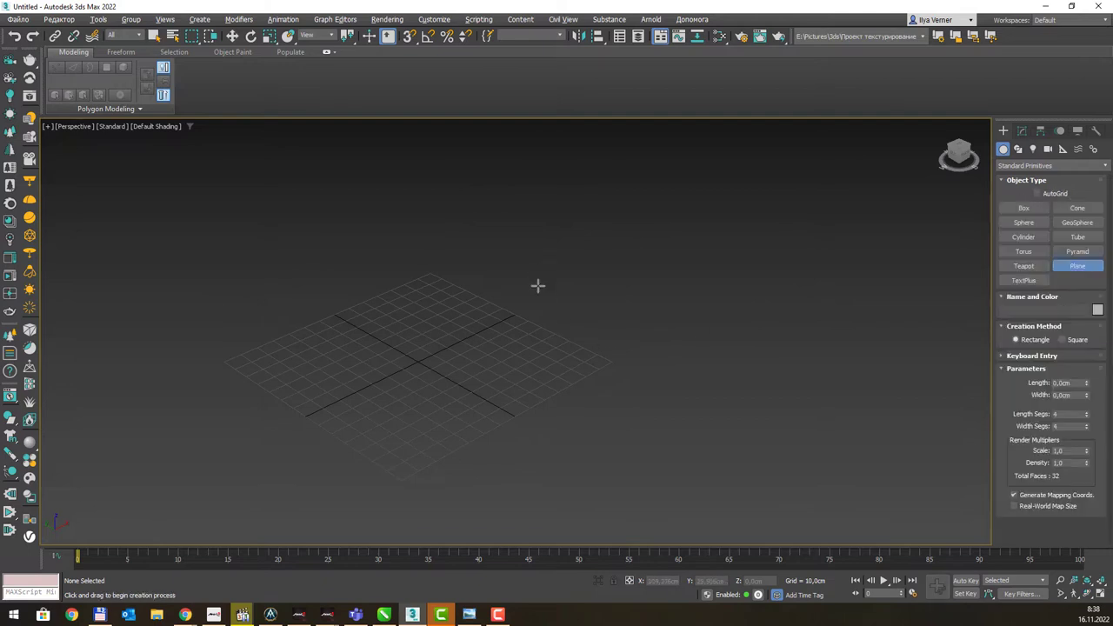
{"action": "mouse_move", "coordinate": [538, 285]}
{"action": "left_mouse_down"}
{"action": "mouse_move", "coordinate": [355, 467]}
{"action": "mouse_move", "coordinate": [414, 505]}
{"action": "left_mouse_up"}
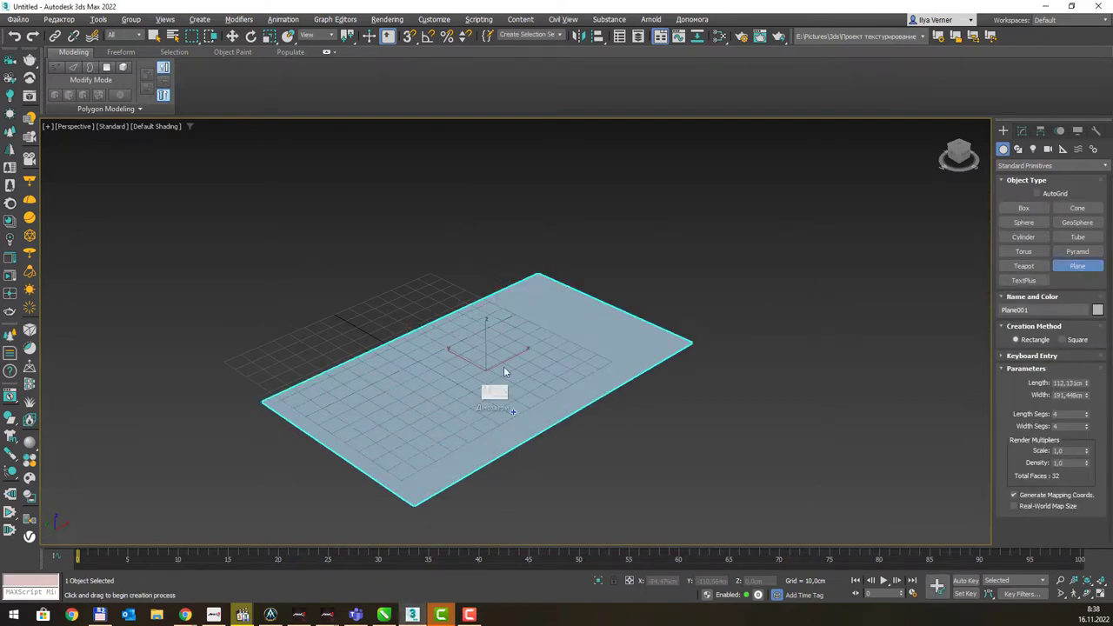
{"action": "left_click_drag", "start_coordinate": [496, 391], "coordinate": [503, 354]}
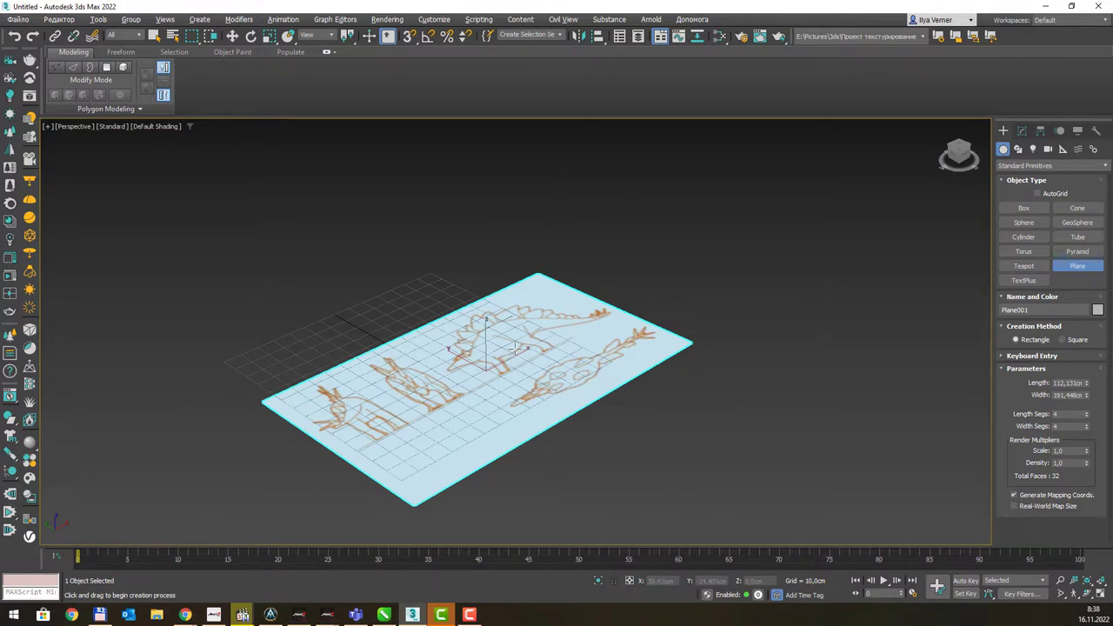
{"action": "left_click", "coordinate": [1022, 131]}
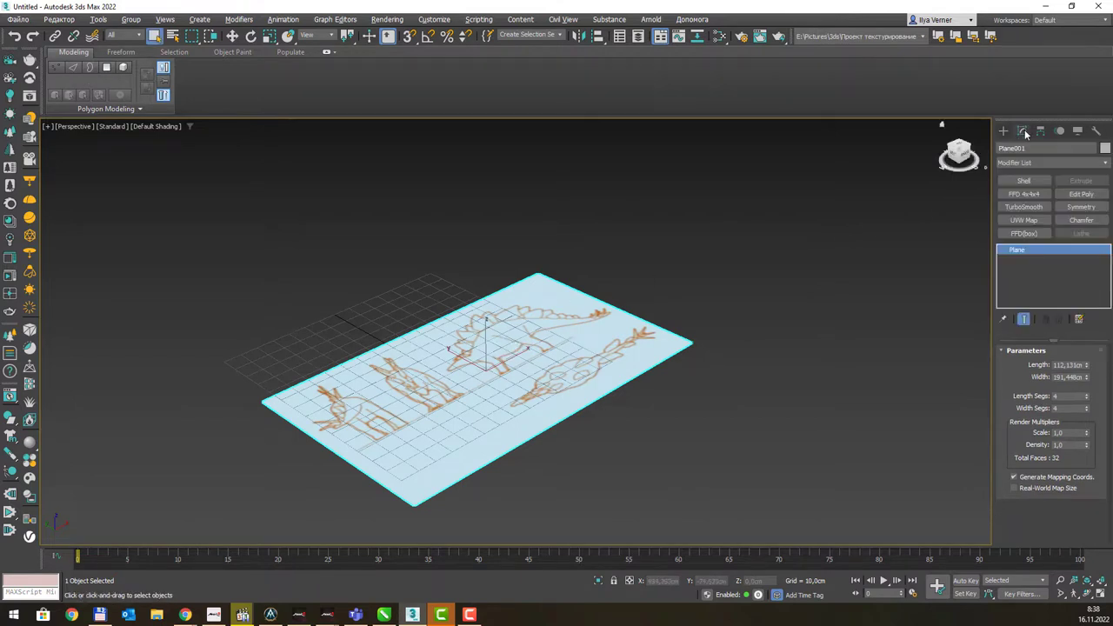
Confirm in Units Setup that the system unit scale is centimeters.
{"action": "left_click", "coordinate": [435, 21]}
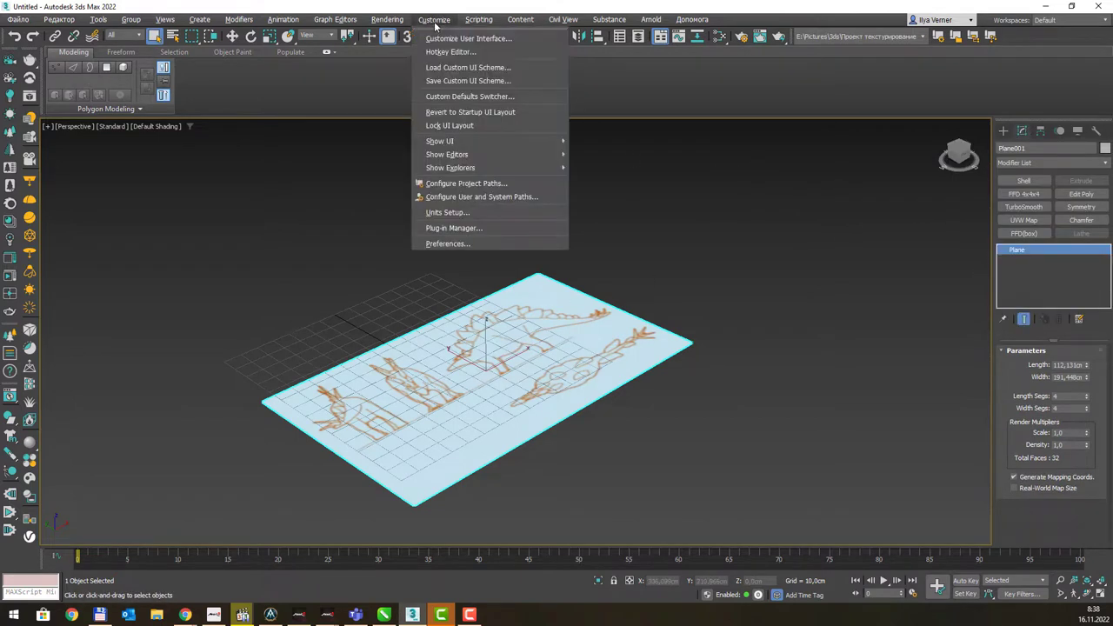
{"action": "left_click", "coordinate": [473, 213]}
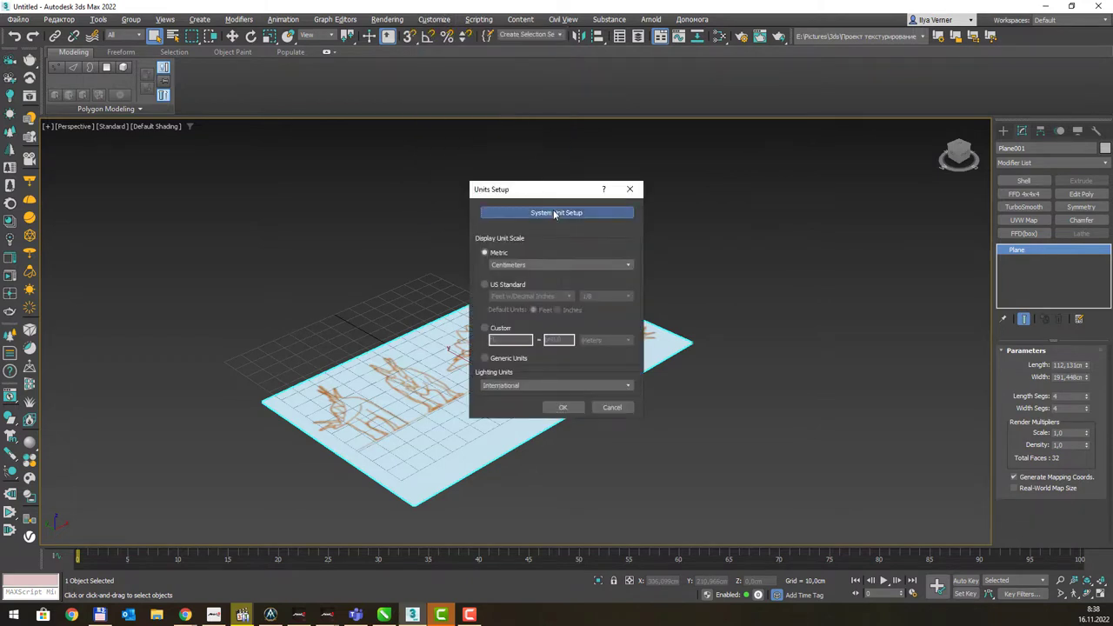
{"action": "left_click", "coordinate": [557, 213]}
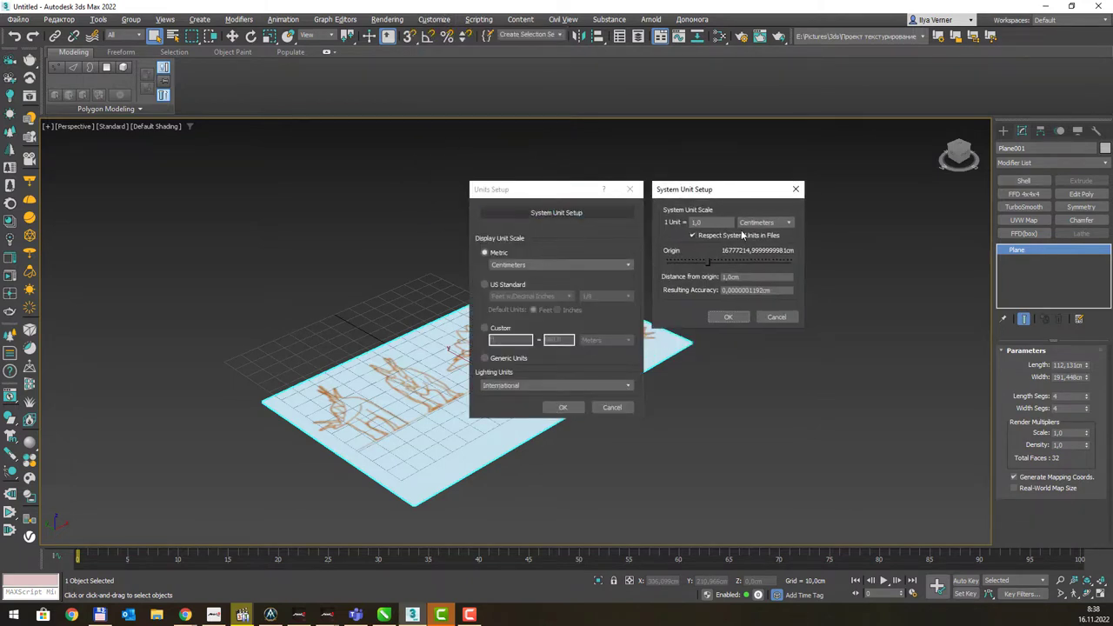
{"action": "left_click", "coordinate": [796, 190]}
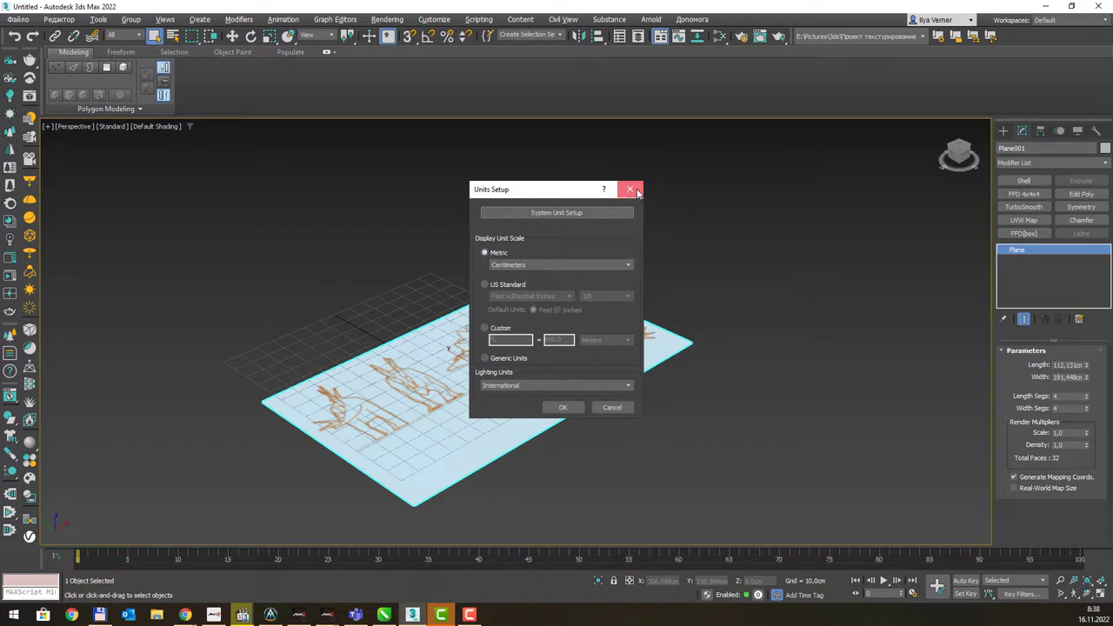
{"action": "left_click", "coordinate": [631, 189]}
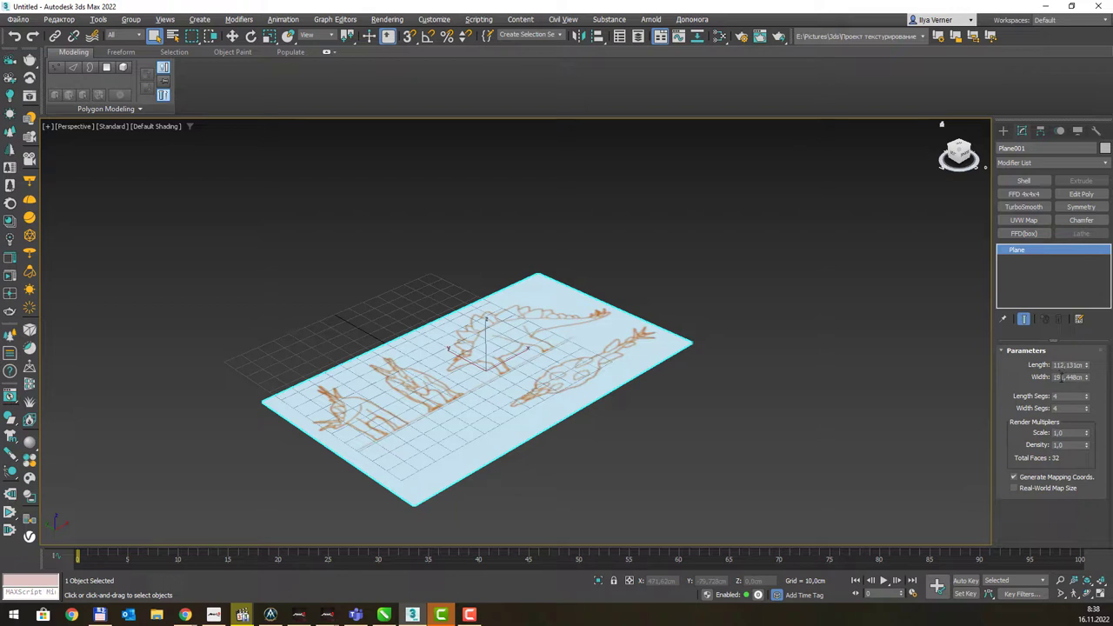
Set the plane to width 1920 and length 1080 cm, then frame it in view.
{"action": "double_click", "coordinate": [1064, 378]}
{"action": "type", "text": "1900"}
{"action": "key", "text": "Tab"}
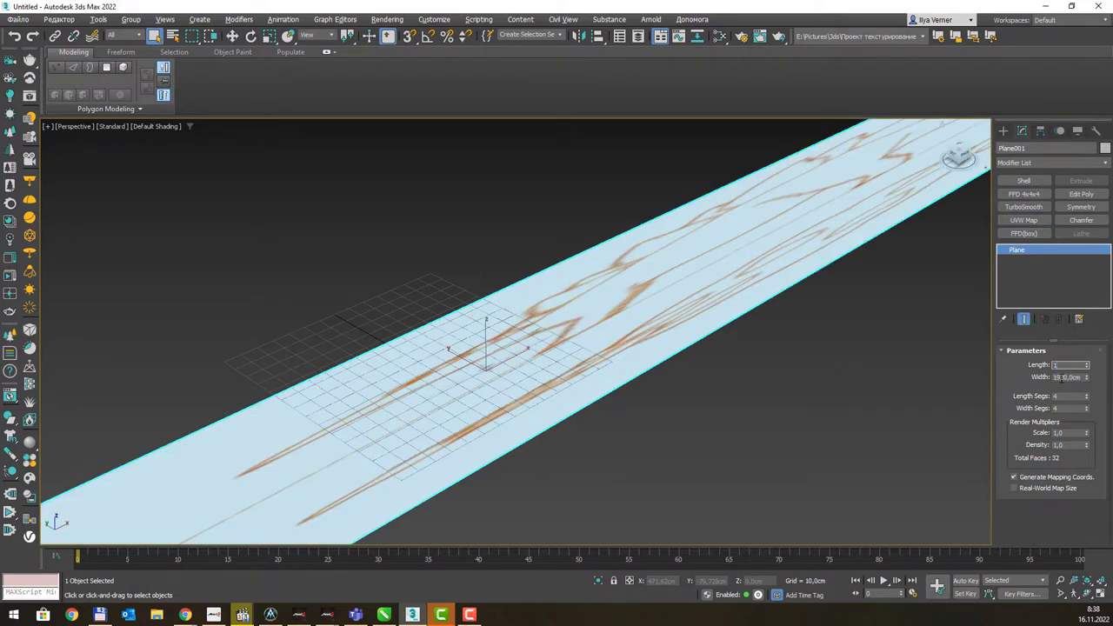
{"action": "key", "text": "Return"}
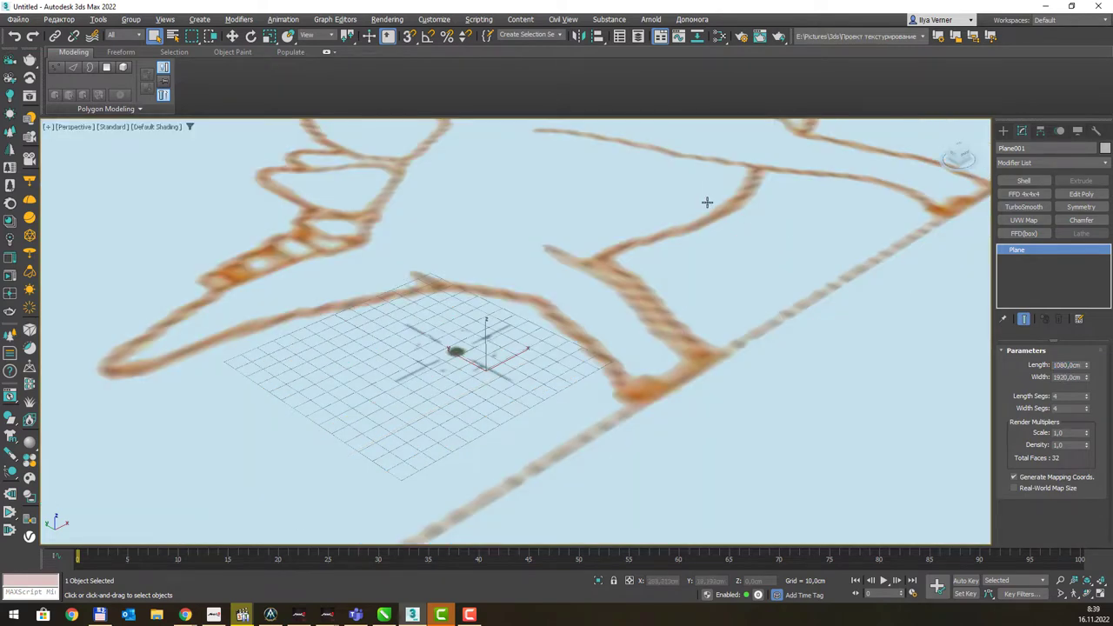
{"action": "key", "text": "z"}
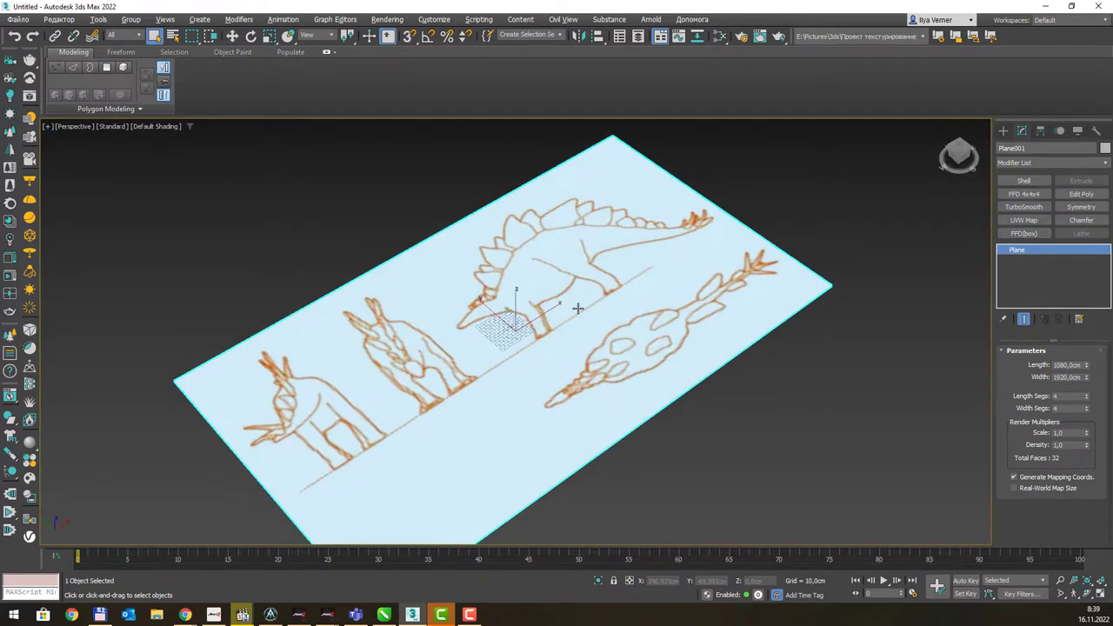
{"action": "middle_click_drag", "start_coordinate": [565, 304], "coordinate": [479, 241]}
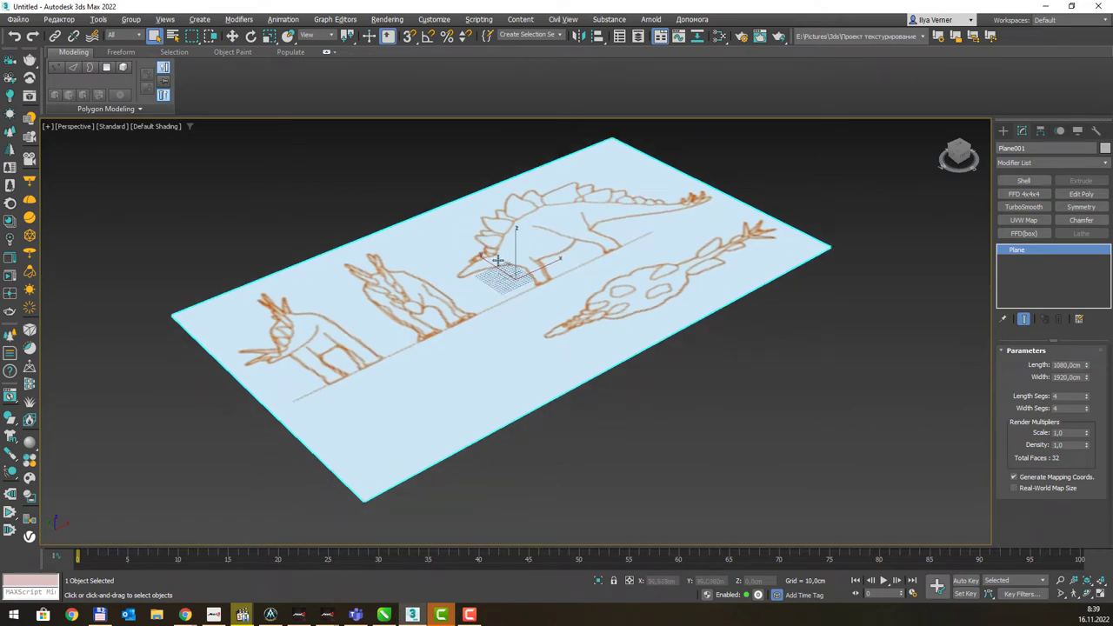
Raise viewport texture display resolution to 2048 so the sketch shows sharply.
{"action": "left_click", "coordinate": [419, 167]}
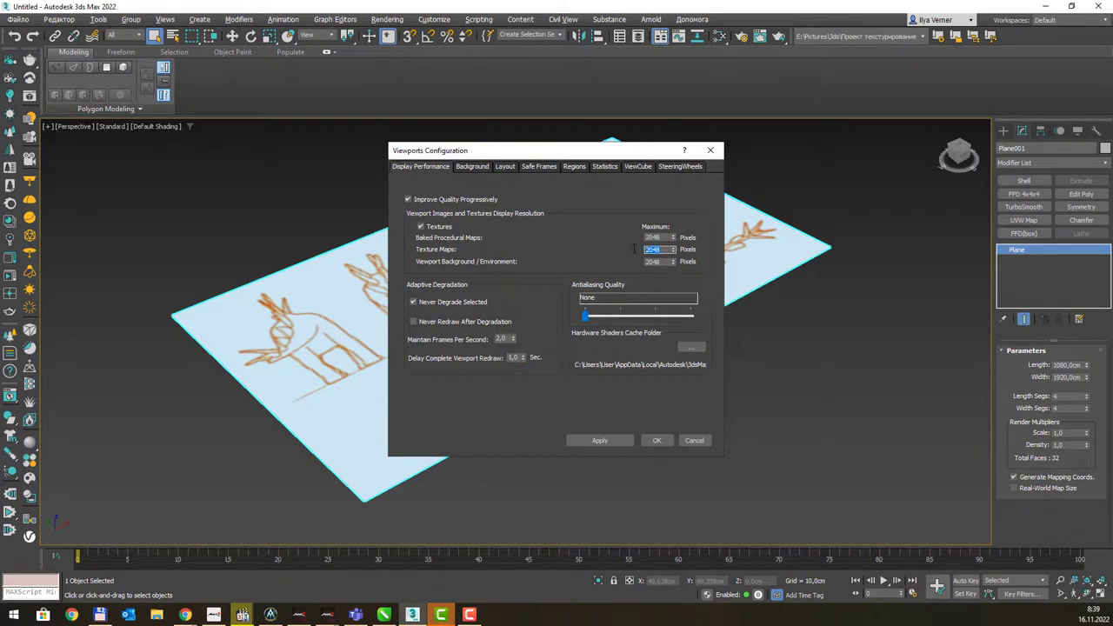
{"action": "left_click", "coordinate": [710, 151]}
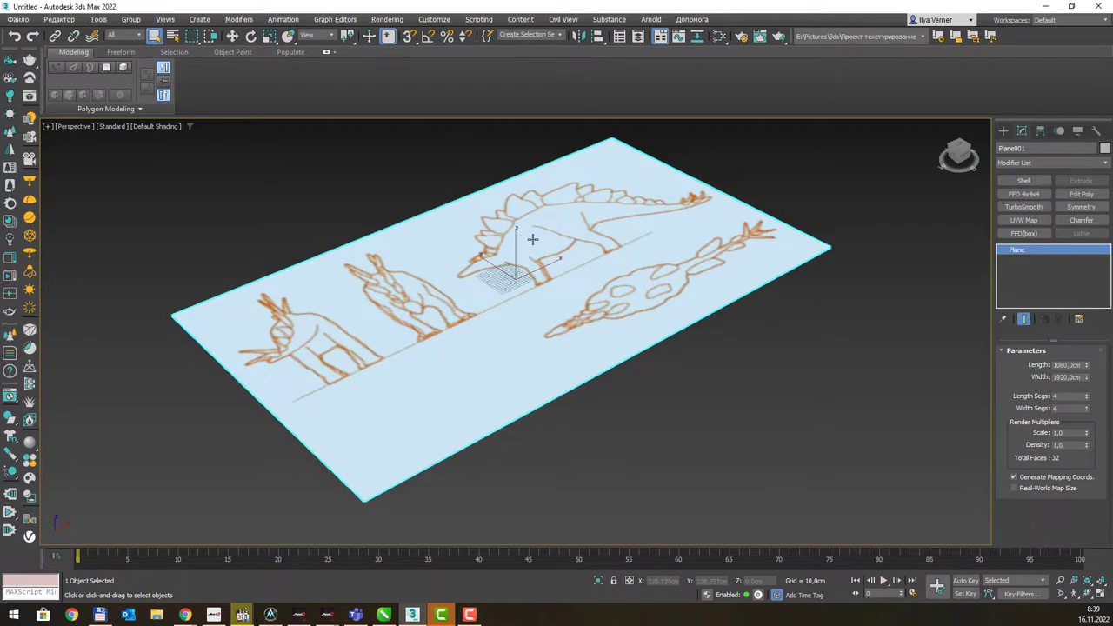
{"action": "scroll", "coordinate": [532, 239], "scroll_direction": "down", "scroll_amount": 2}
{"action": "scroll", "coordinate": [534, 265], "scroll_direction": "down", "scroll_amount": 2}
{"action": "scroll", "coordinate": [534, 265], "scroll_direction": "down", "scroll_amount": 2}
Make two copies of the reference plane, one upper-left and one upper-right.
{"action": "middle_click_drag", "start_coordinate": [534, 265], "coordinate": [534, 328]}
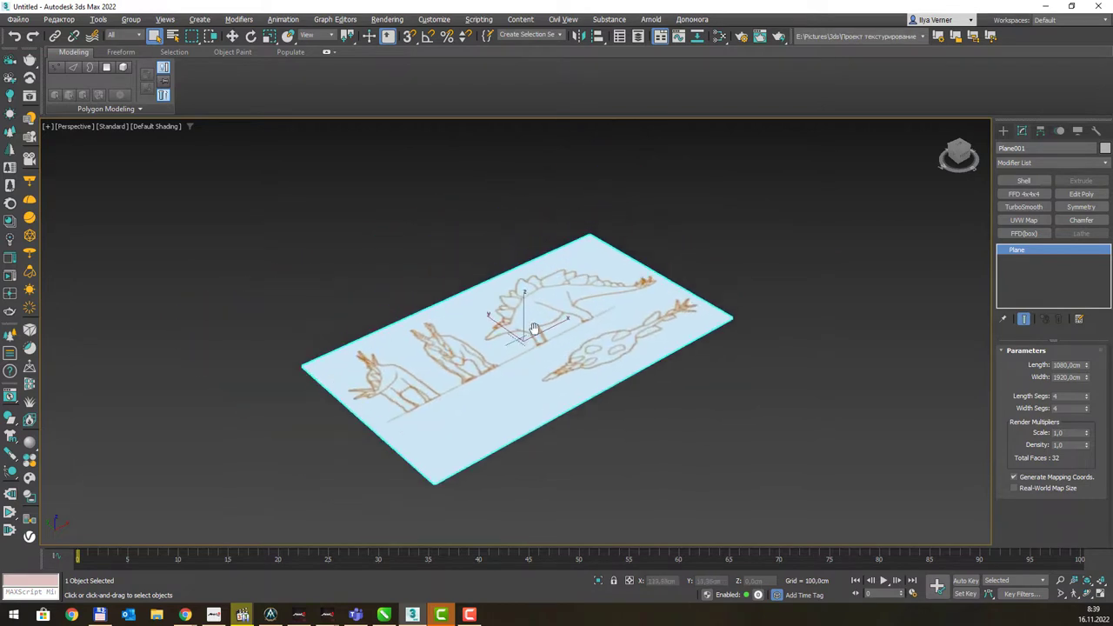
{"action": "key", "text": "w"}
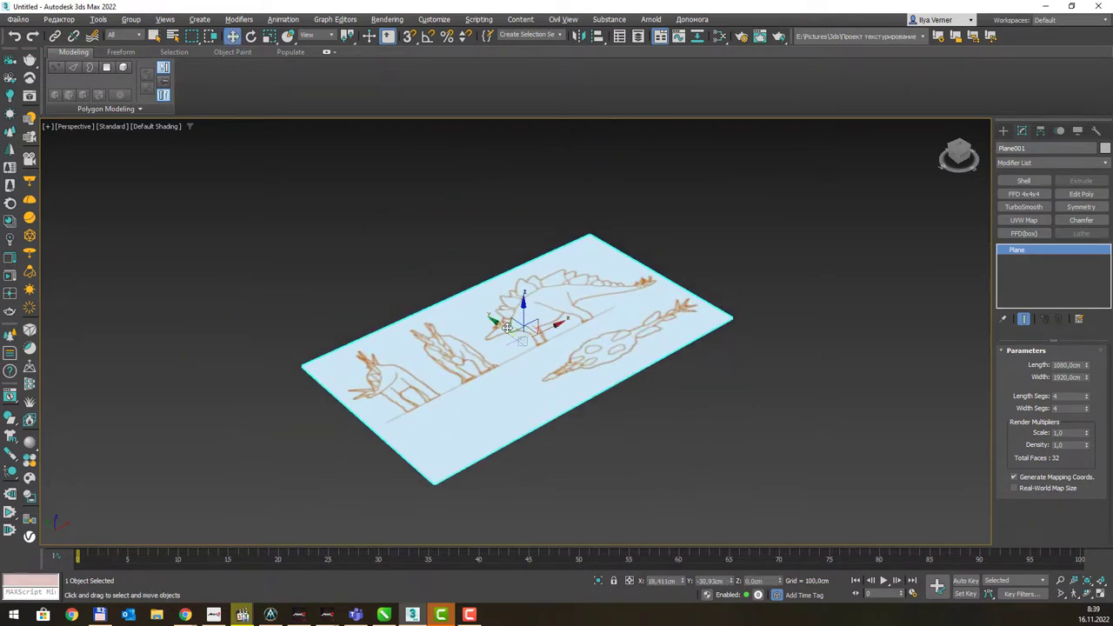
{"action": "left_click_drag", "start_coordinate": [507, 328], "coordinate": [355, 224], "text": "shift"}
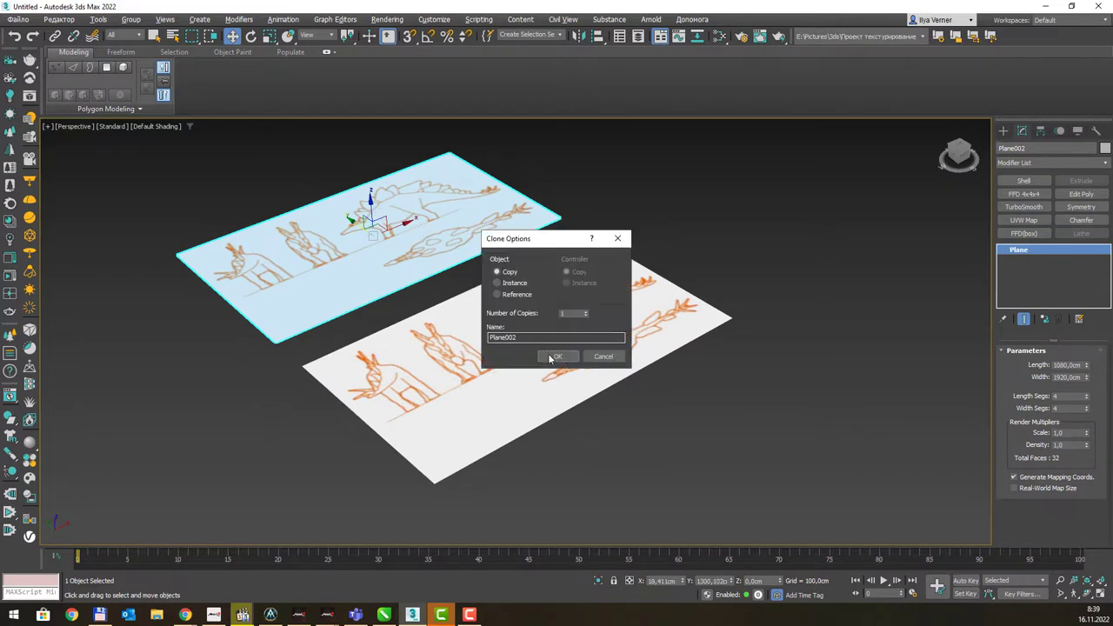
{"action": "left_click", "coordinate": [557, 357]}
{"action": "left_click", "coordinate": [522, 330]}
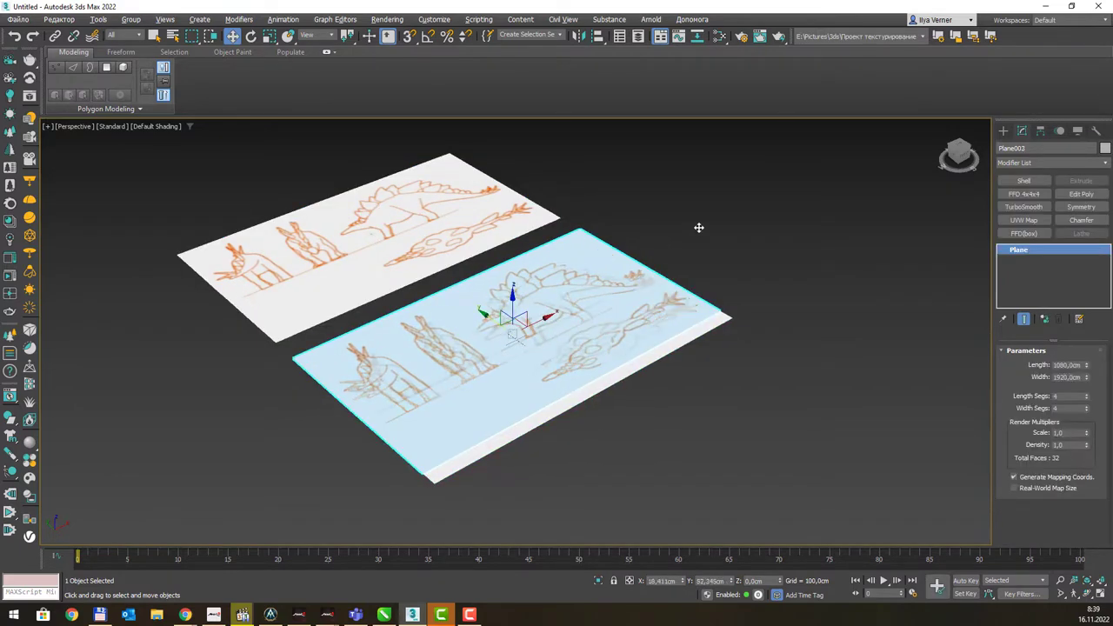
{"action": "left_click", "coordinate": [518, 320], "text": "shift"}
{"action": "left_click", "coordinate": [560, 357]}
{"action": "left_click_drag", "start_coordinate": [557, 294], "coordinate": [834, 154]}
Rotate both copies upright with angle snap, Plane003 turned 90° on X and -90° on Z.
{"action": "left_click", "coordinate": [394, 210]}
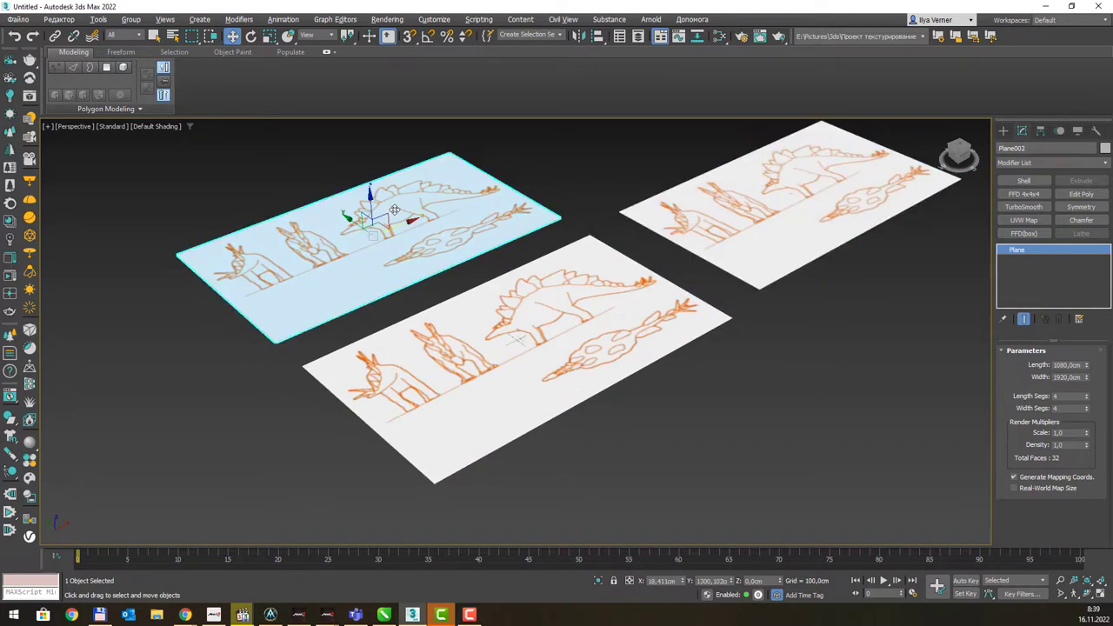
{"action": "key", "text": "e"}
{"action": "key", "text": "a"}
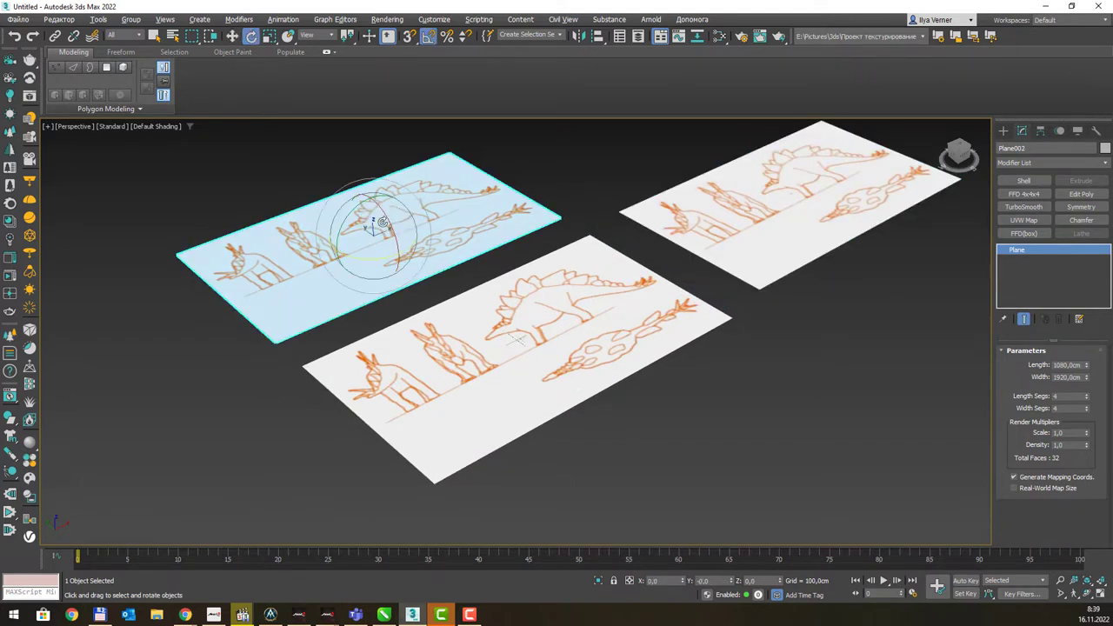
{"action": "left_click_drag", "start_coordinate": [381, 213], "coordinate": [412, 257]}
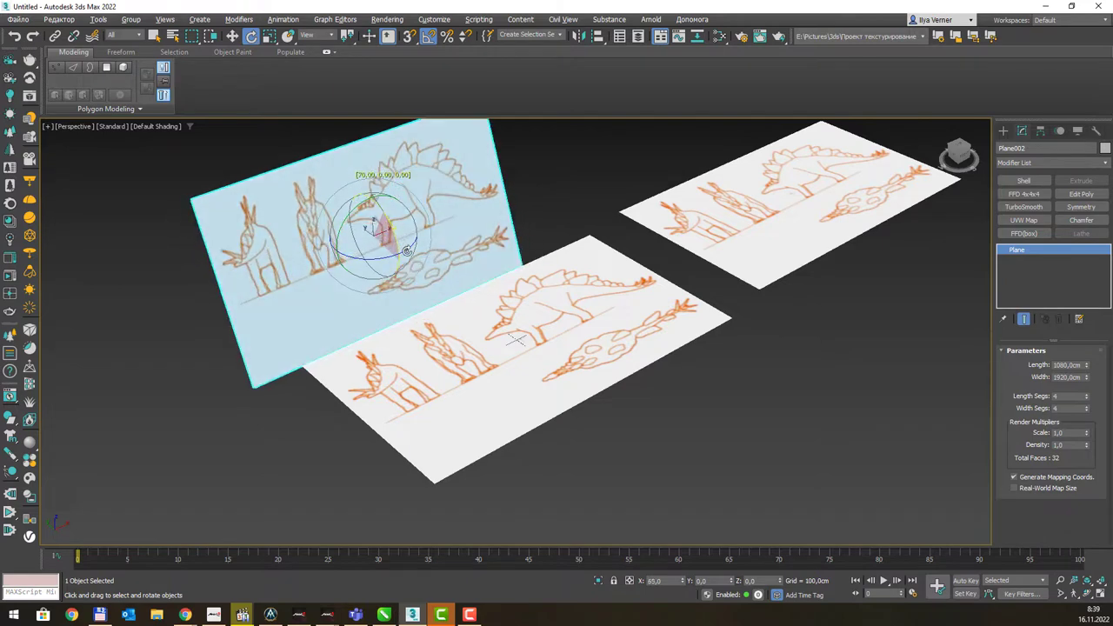
{"action": "left_click", "coordinate": [746, 192]}
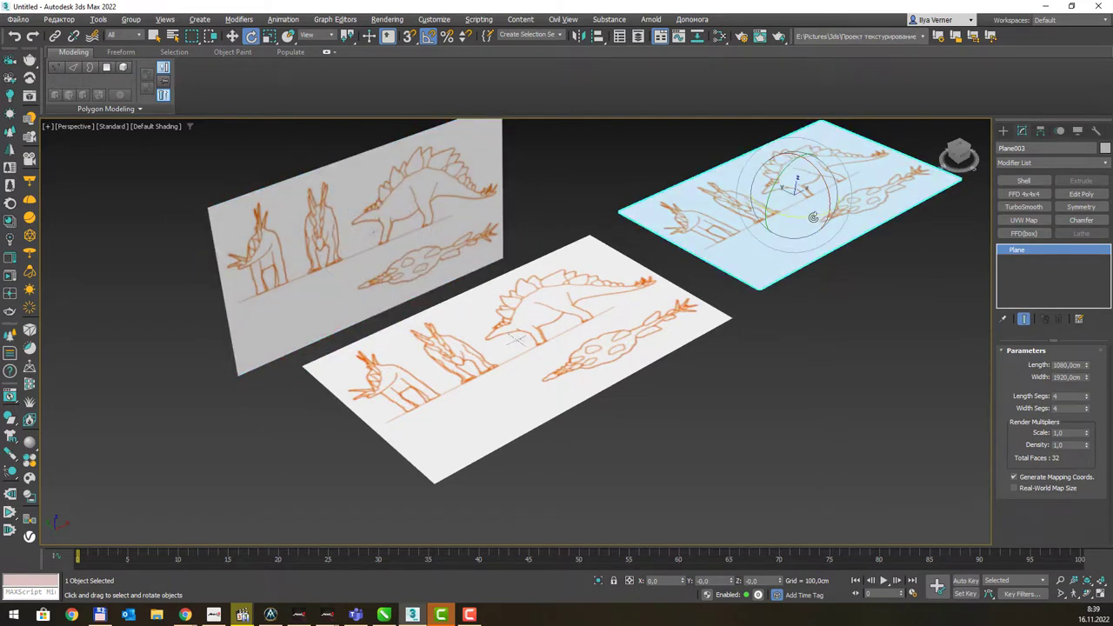
{"action": "left_click_drag", "start_coordinate": [814, 217], "coordinate": [758, 211]}
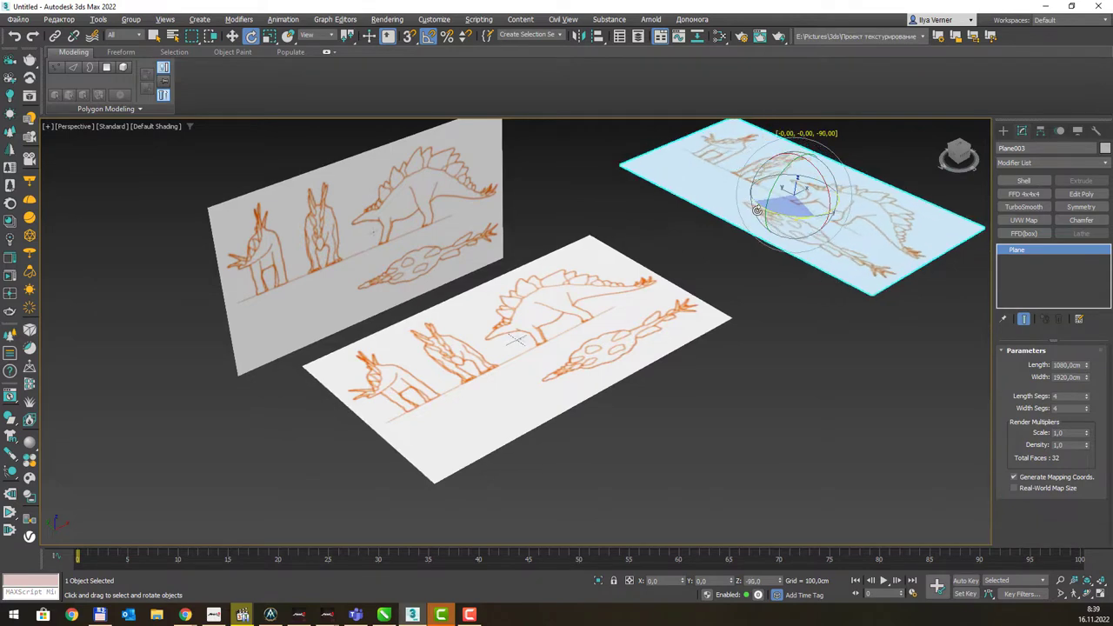
{"action": "left_click_drag", "start_coordinate": [785, 164], "coordinate": [763, 216]}
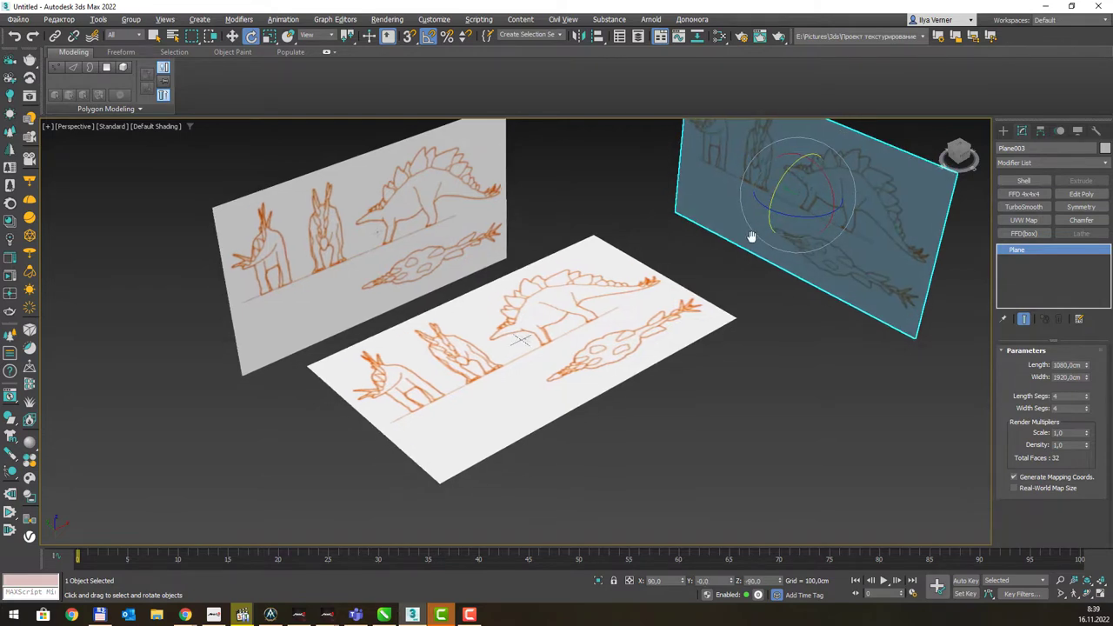
{"action": "mouse_move", "coordinate": [762, 215]}
{"action": "middle_mouse_down", "text": "alt"}
{"action": "mouse_move", "coordinate": [658, 267]}
{"action": "mouse_move", "coordinate": [623, 264]}
{"action": "mouse_move", "coordinate": [632, 414]}
{"action": "mouse_move", "coordinate": [697, 247]}
{"action": "middle_mouse_up", "text": "alt"}
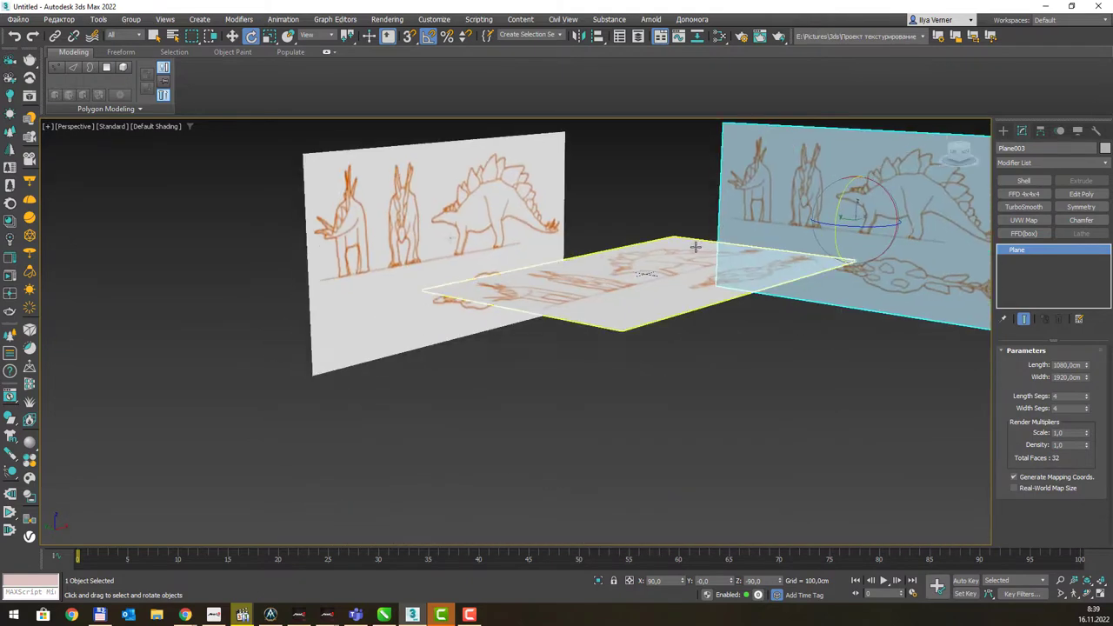
Lower the floor plane and shift the upright sketch planes sideways.
{"action": "left_click", "coordinate": [651, 243]}
{"action": "key", "text": "w"}
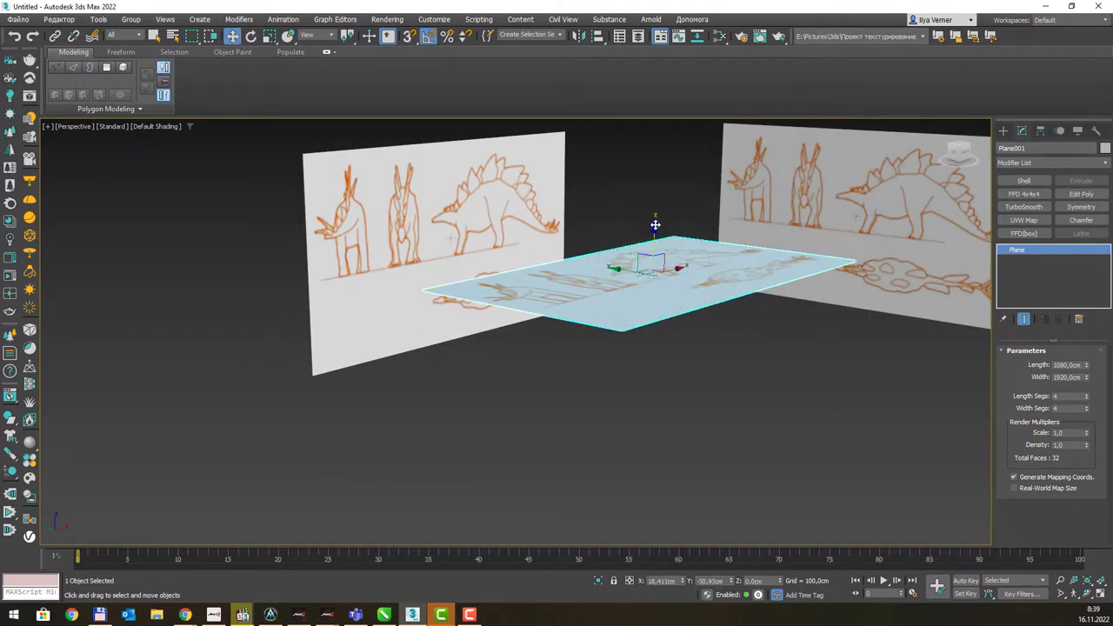
{"action": "left_click_drag", "start_coordinate": [659, 228], "coordinate": [667, 305]}
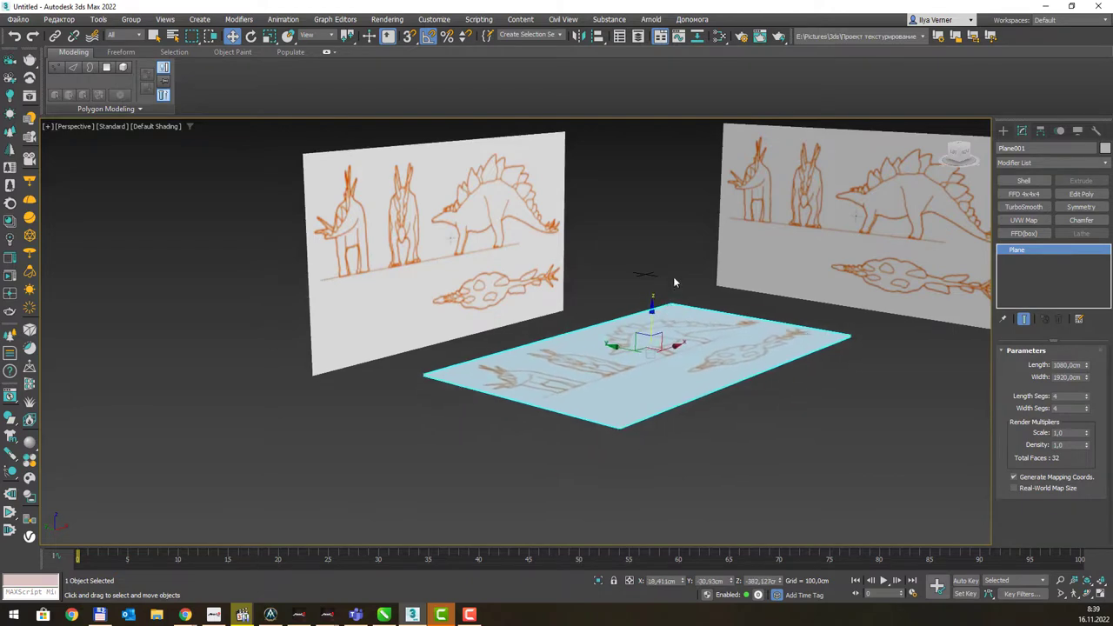
{"action": "mouse_move", "coordinate": [674, 276]}
{"action": "middle_mouse_down", "text": "alt"}
{"action": "mouse_move", "coordinate": [716, 262]}
{"action": "mouse_move", "coordinate": [654, 277]}
{"action": "middle_mouse_up", "text": "alt"}
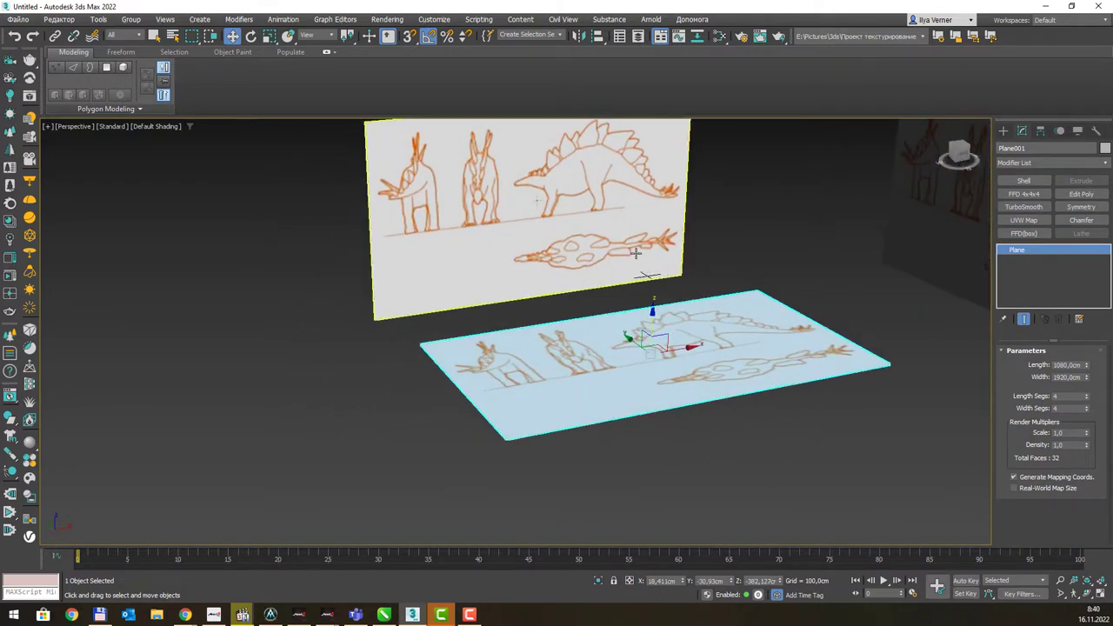
{"action": "left_click", "coordinate": [603, 224]}
{"action": "left_click_drag", "start_coordinate": [523, 197], "coordinate": [534, 201]}
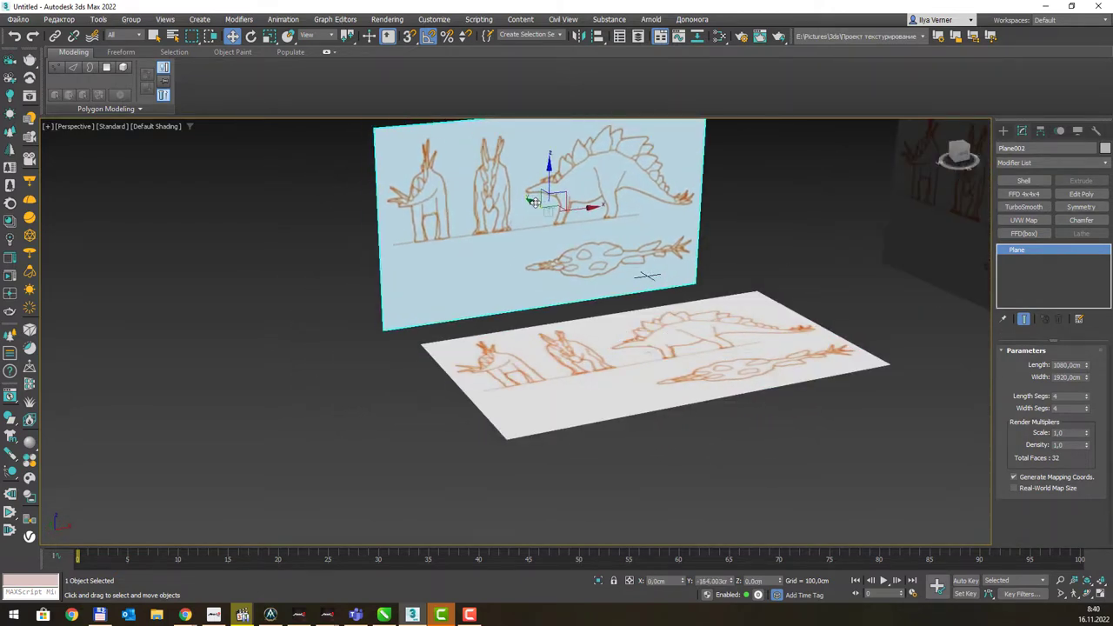
{"action": "middle_click_drag", "start_coordinate": [535, 201], "coordinate": [780, 244], "text": "alt"}
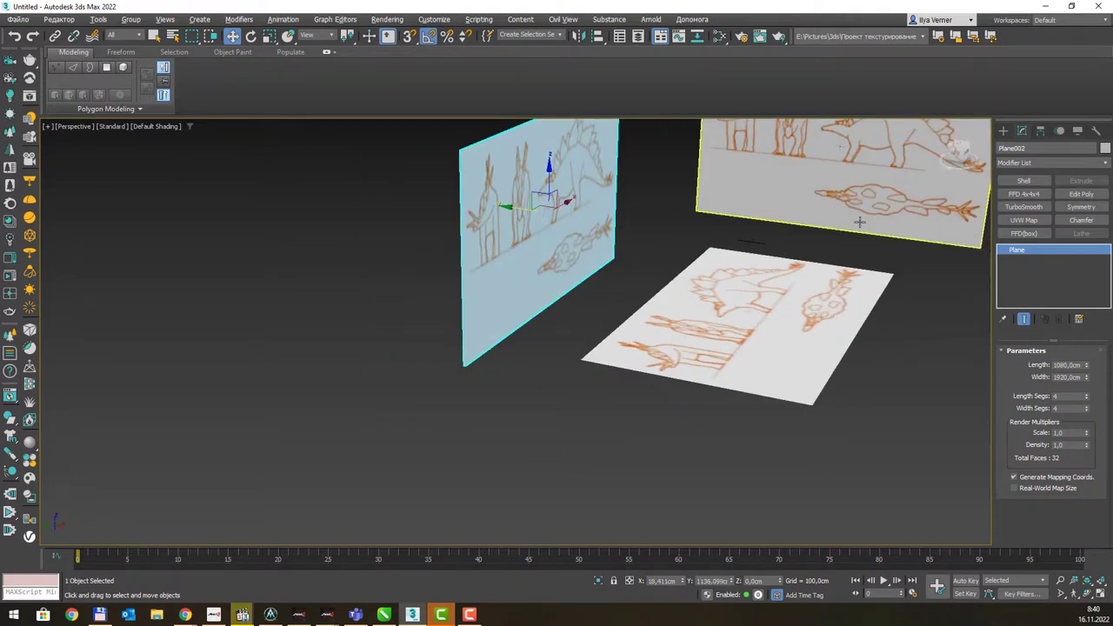
{"action": "mouse_move", "coordinate": [858, 219]}
{"action": "middle_mouse_down", "text": "alt"}
{"action": "mouse_move", "coordinate": [841, 257]}
{"action": "mouse_move", "coordinate": [768, 243]}
{"action": "middle_mouse_up", "text": "alt"}
{"action": "left_click", "coordinate": [783, 240]}
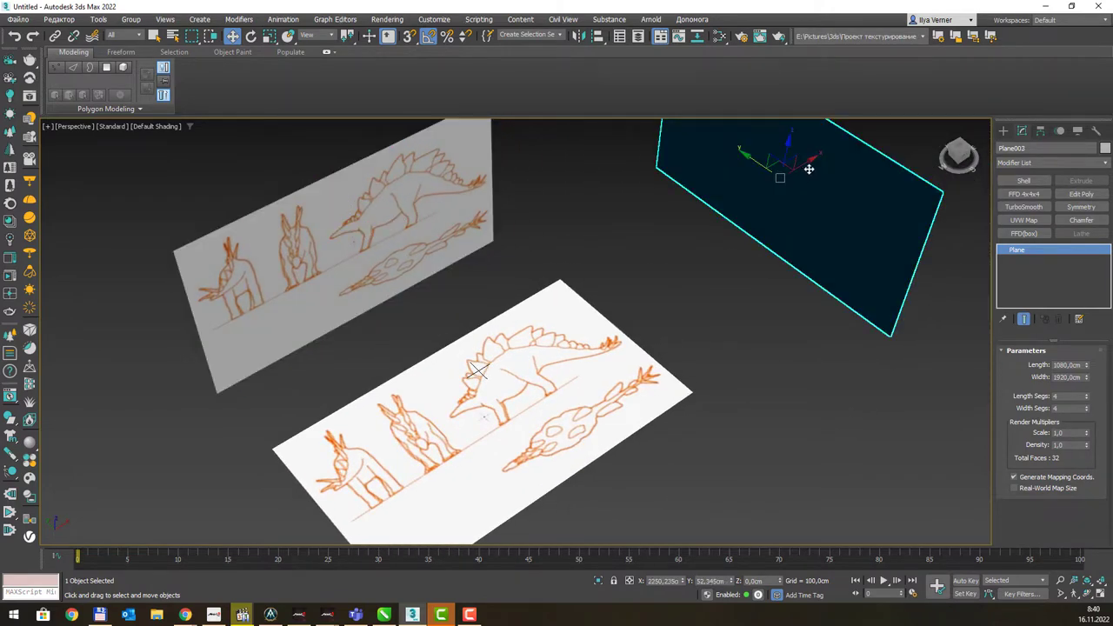
{"action": "mouse_move", "coordinate": [670, 211]}
{"action": "middle_mouse_down", "text": "alt"}
{"action": "mouse_move", "coordinate": [667, 226]}
{"action": "mouse_move", "coordinate": [679, 201]}
{"action": "mouse_move", "coordinate": [672, 220]}
{"action": "middle_mouse_up", "text": "alt"}
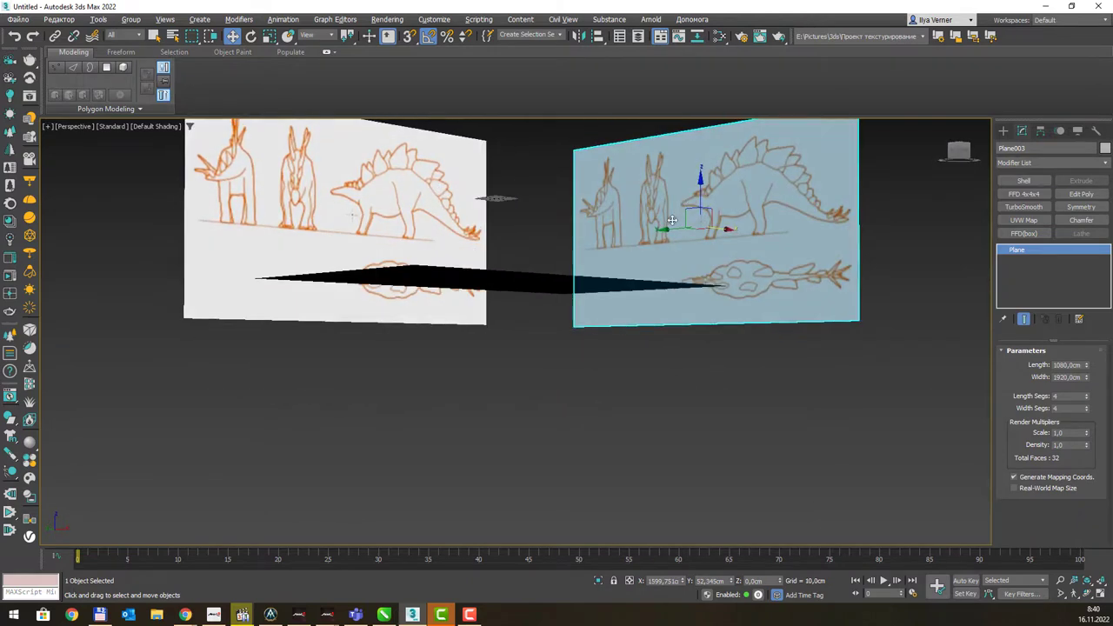
Check the layout in a shaded Front view with the grid hidden.
{"action": "left_click", "coordinate": [515, 275]}
{"action": "mouse_move", "coordinate": [571, 234]}
{"action": "middle_mouse_down", "text": "alt"}
{"action": "mouse_move", "coordinate": [634, 249]}
{"action": "mouse_move", "coordinate": [589, 250]}
{"action": "middle_mouse_up", "text": "alt"}
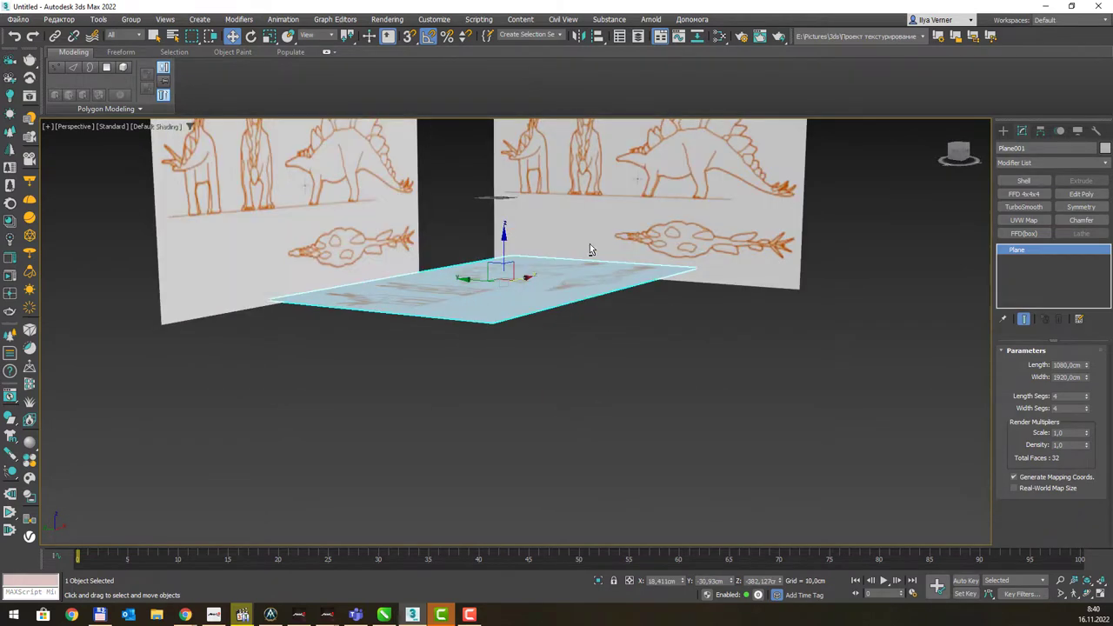
{"action": "key", "text": "f"}
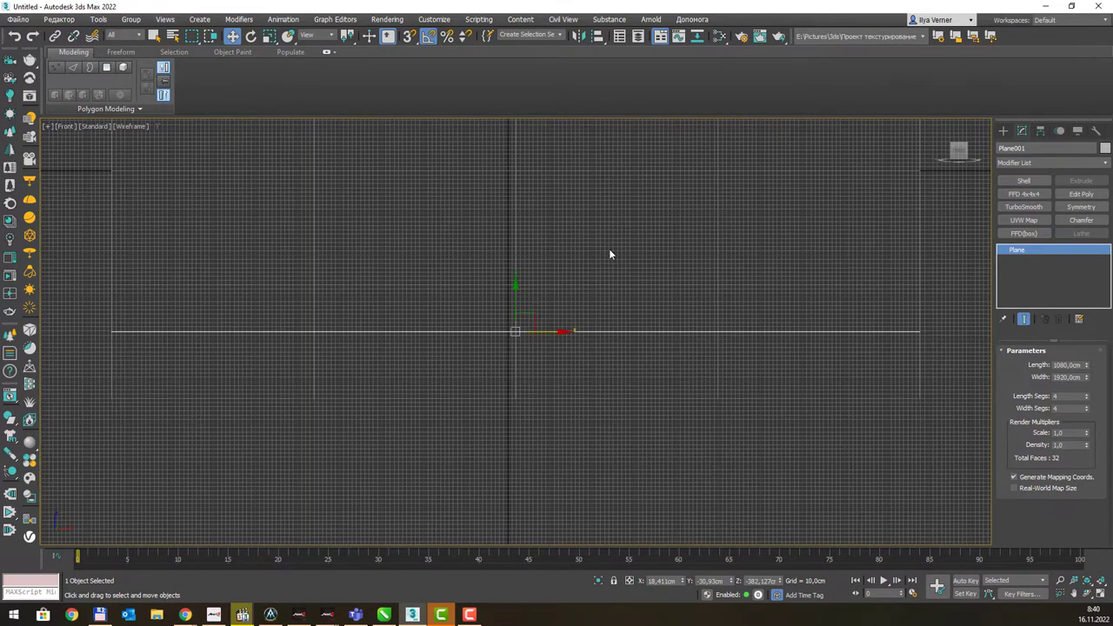
{"action": "key", "text": "F3"}
{"action": "scroll", "coordinate": [592, 249], "scroll_direction": "down", "scroll_amount": 4}
{"action": "middle_click_drag", "start_coordinate": [592, 254], "coordinate": [587, 311]}
{"action": "key", "text": "g"}
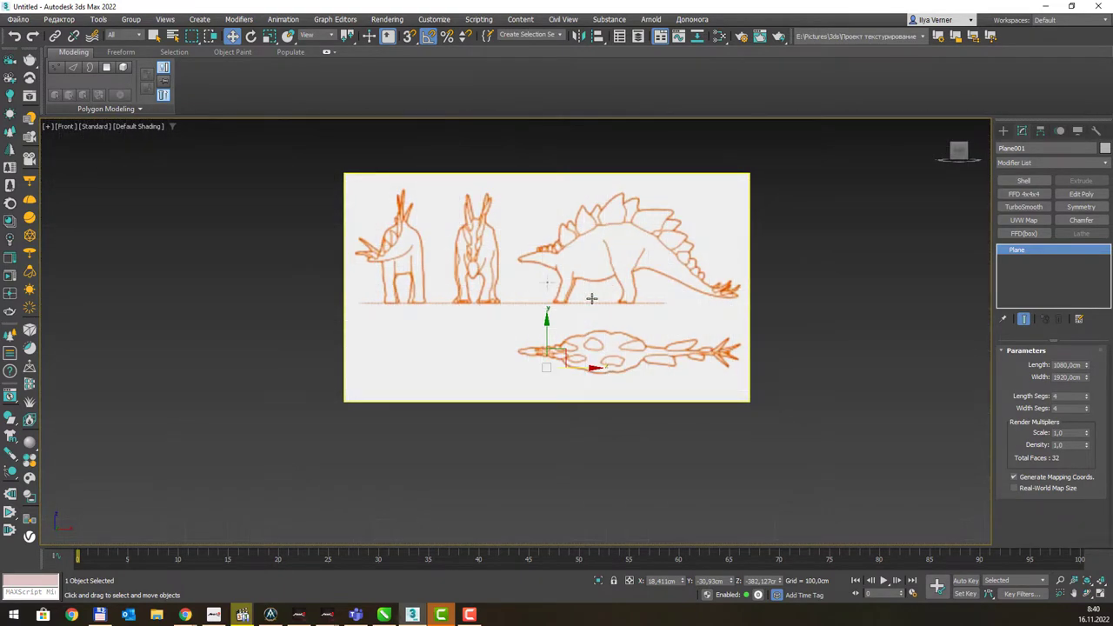
{"action": "scroll", "coordinate": [596, 298], "scroll_direction": "down", "scroll_amount": 3}
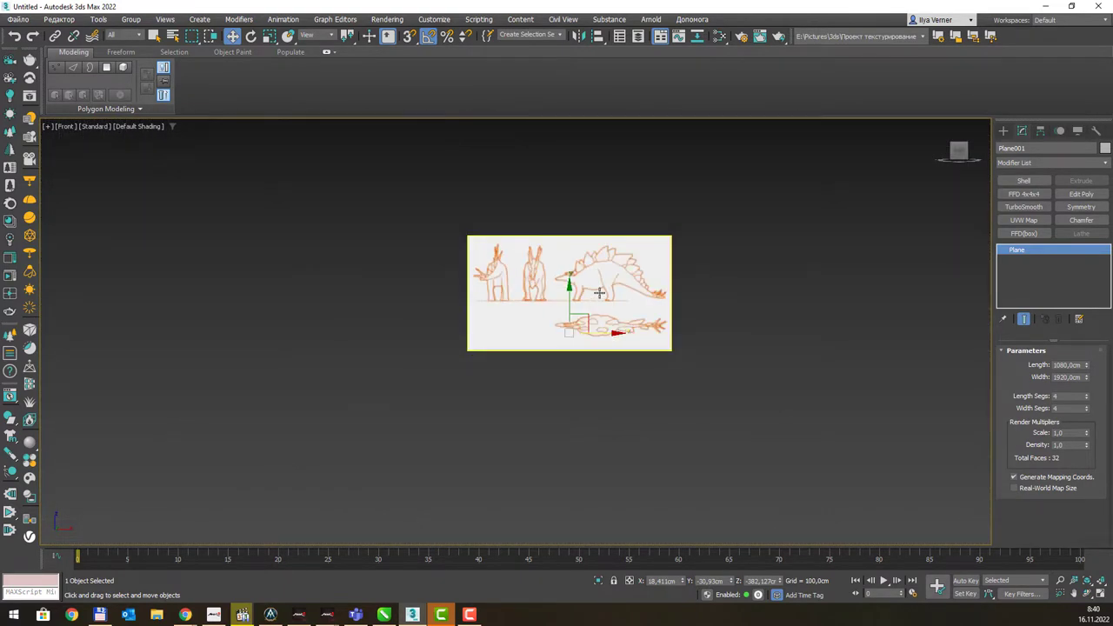
Lower the floor plane further and move the back sketch plane to the right.
{"action": "key", "text": "p"}
{"action": "middle_click_drag", "start_coordinate": [599, 293], "coordinate": [561, 300], "text": "alt"}
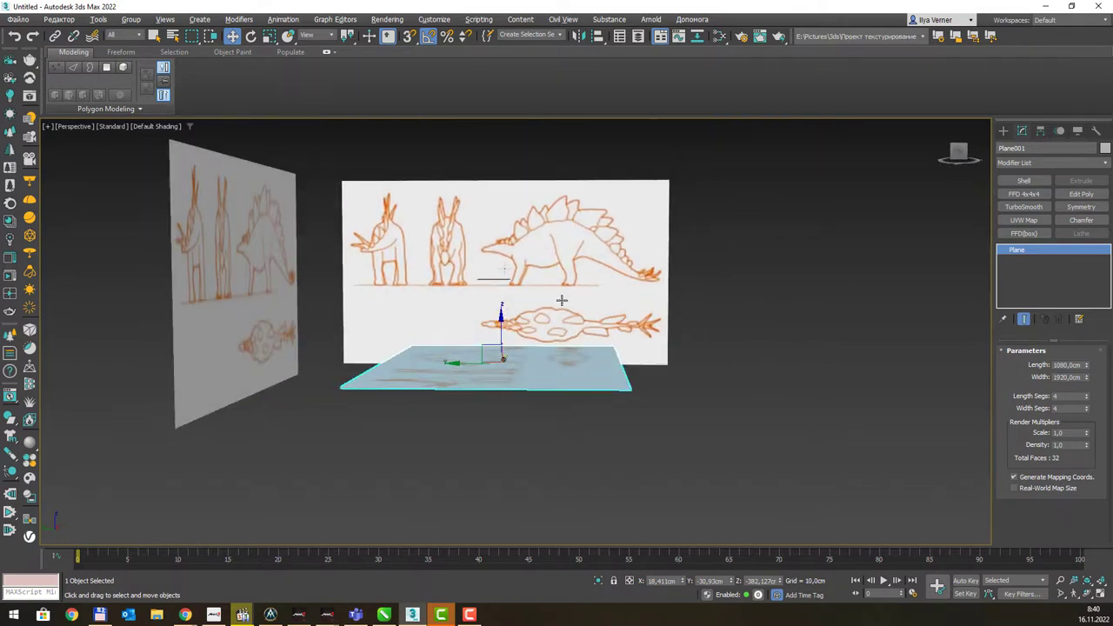
{"action": "left_click_drag", "start_coordinate": [501, 320], "coordinate": [501, 345]}
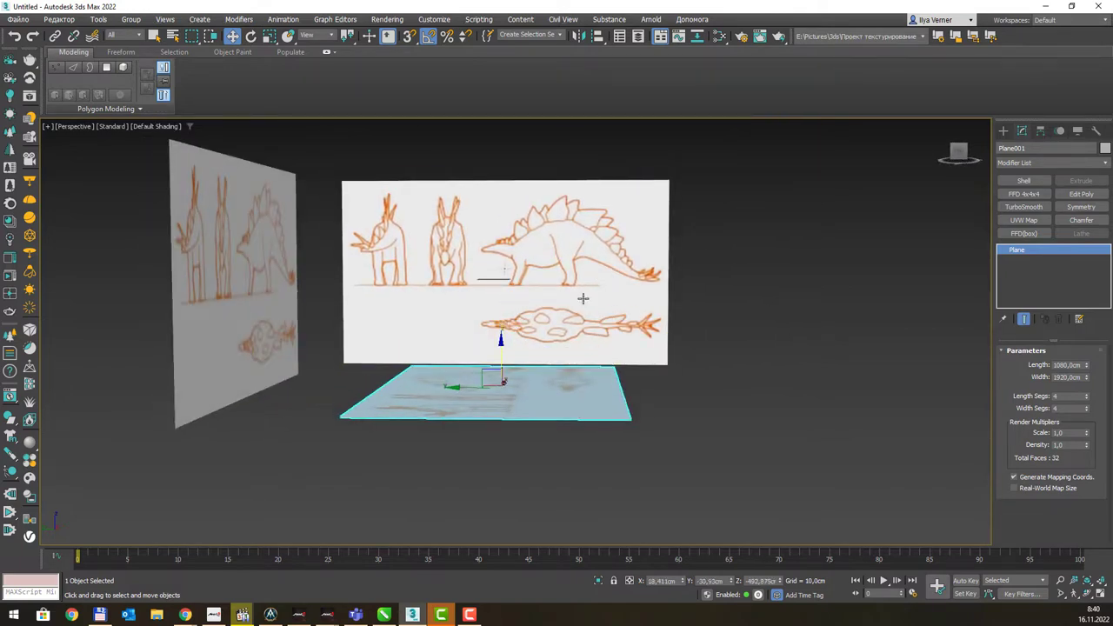
{"action": "middle_click_drag", "start_coordinate": [583, 299], "coordinate": [579, 307], "text": "alt"}
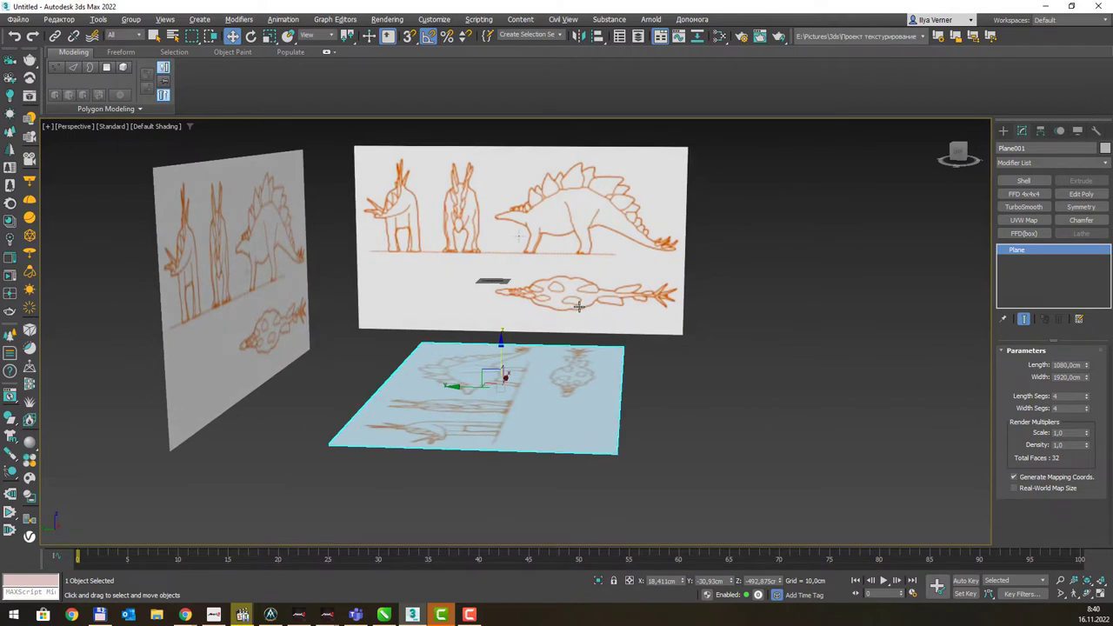
{"action": "left_click", "coordinate": [579, 299]}
{"action": "mouse_move", "coordinate": [498, 252]}
{"action": "left_mouse_down"}
{"action": "mouse_move", "coordinate": [645, 252]}
{"action": "mouse_move", "coordinate": [608, 249]}
{"action": "left_mouse_up"}
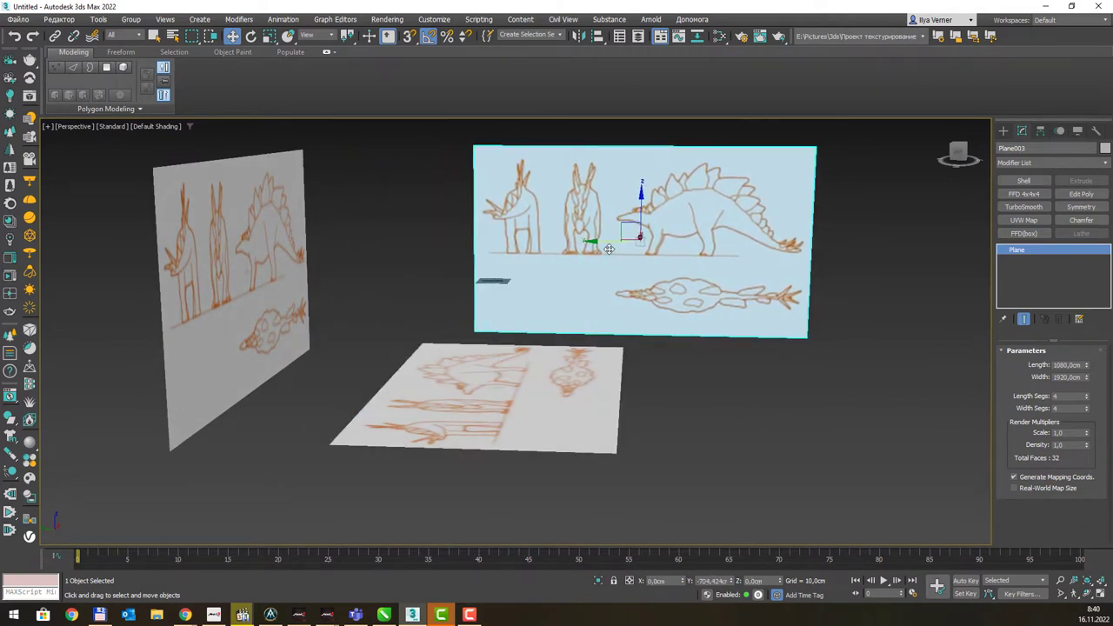
Region-select all three reference planes.
{"action": "mouse_move", "coordinate": [607, 250]}
{"action": "middle_mouse_down", "text": "alt"}
{"action": "mouse_move", "coordinate": [593, 271]}
{"action": "mouse_move", "coordinate": [525, 258]}
{"action": "mouse_move", "coordinate": [542, 253]}
{"action": "mouse_move", "coordinate": [510, 232]}
{"action": "mouse_move", "coordinate": [331, 237]}
{"action": "middle_mouse_up", "text": "alt"}
{"action": "left_click_drag", "start_coordinate": [180, 192], "coordinate": [290, 263]}
{"action": "left_click_drag", "start_coordinate": [756, 450], "coordinate": [822, 474]}
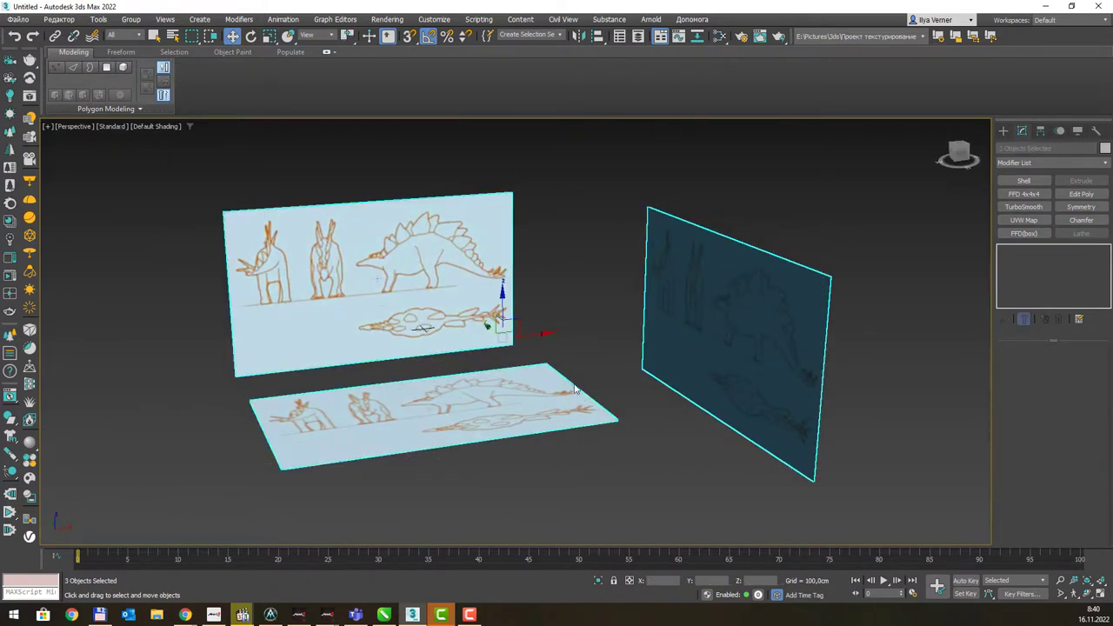
Freeze the selected planes with Show Frozen in Gray turned off.
{"action": "right_click", "coordinate": [428, 269]}
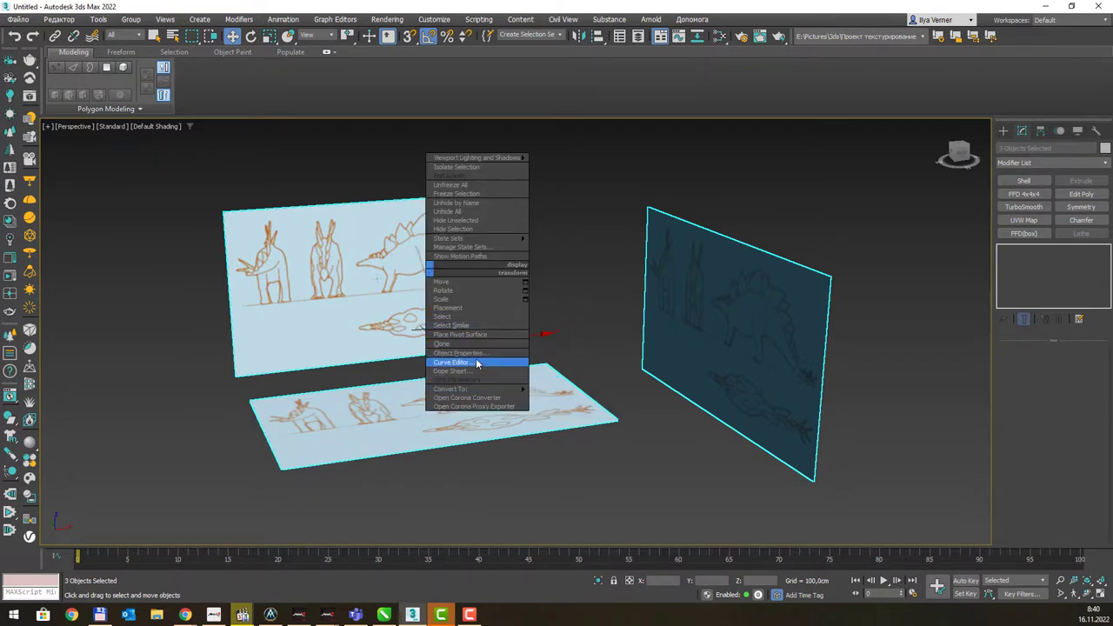
{"action": "left_click", "coordinate": [459, 353]}
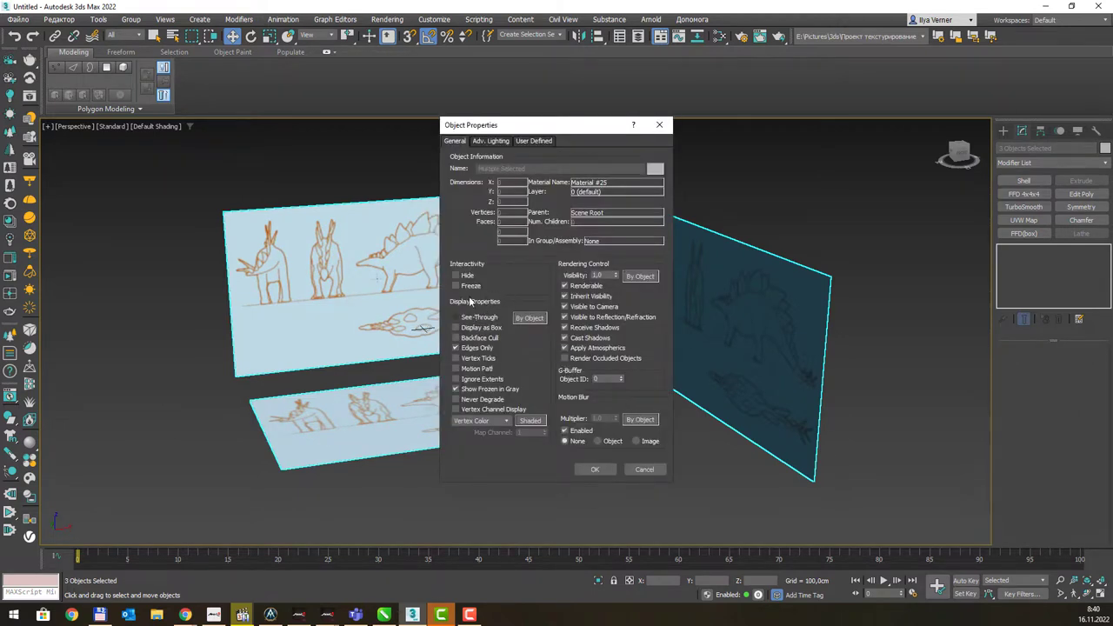
{"action": "left_click", "coordinate": [468, 286]}
{"action": "left_click", "coordinate": [513, 392]}
{"action": "left_click", "coordinate": [592, 469]}
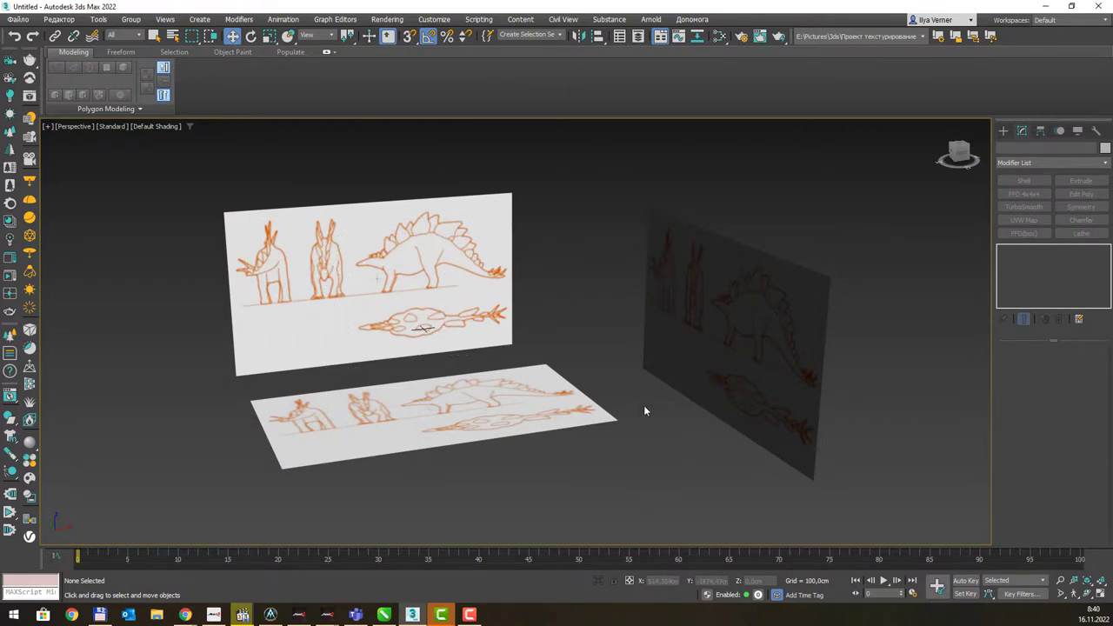
Switch to the Front view and zoom in on the side sketch.
{"action": "middle_click_drag", "start_coordinate": [502, 314], "coordinate": [572, 374]}
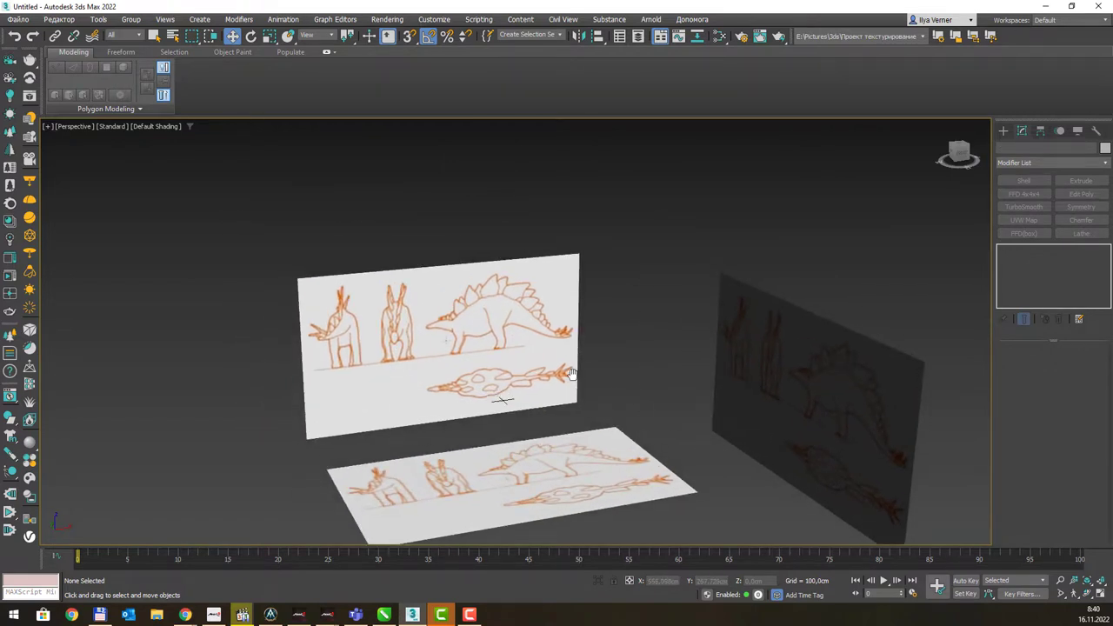
{"action": "middle_click_drag", "start_coordinate": [503, 331], "coordinate": [511, 331]}
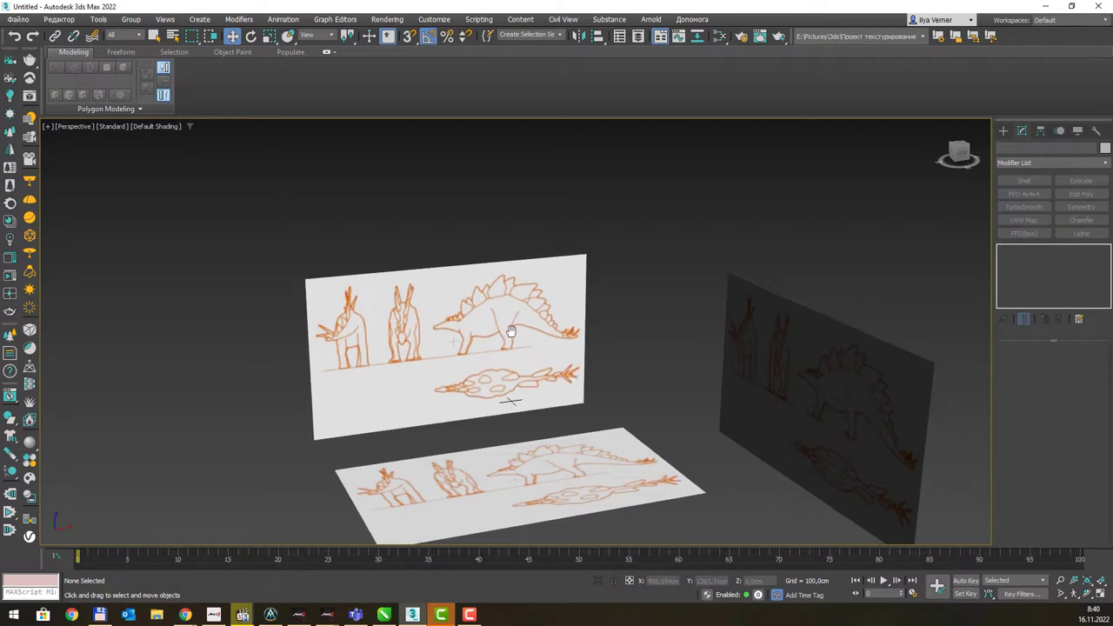
{"action": "key", "text": "f"}
{"action": "scroll", "coordinate": [522, 356], "scroll_direction": "down", "scroll_amount": 2}
{"action": "scroll", "coordinate": [531, 370], "scroll_direction": "up", "scroll_amount": 3}
Draw a small 39,935 x 72,986 cm plane at the stegosaurus tail tip in Front view.
{"action": "scroll", "coordinate": [543, 384], "scroll_direction": "up", "scroll_amount": 3}
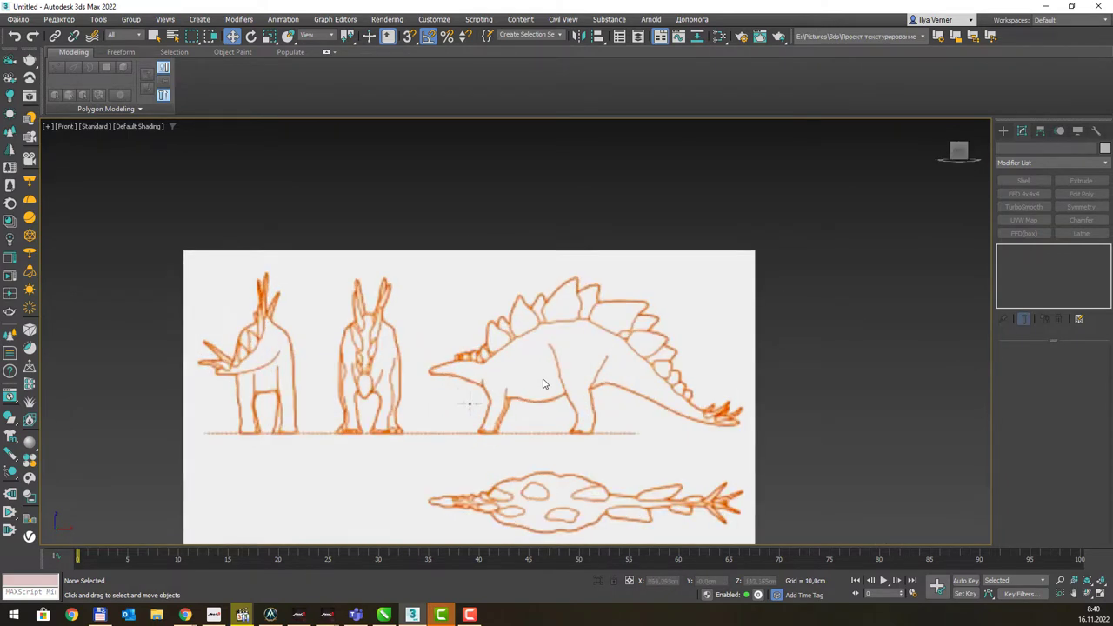
{"action": "middle_click_drag", "start_coordinate": [543, 384], "coordinate": [562, 284]}
{"action": "left_click", "coordinate": [1003, 131]}
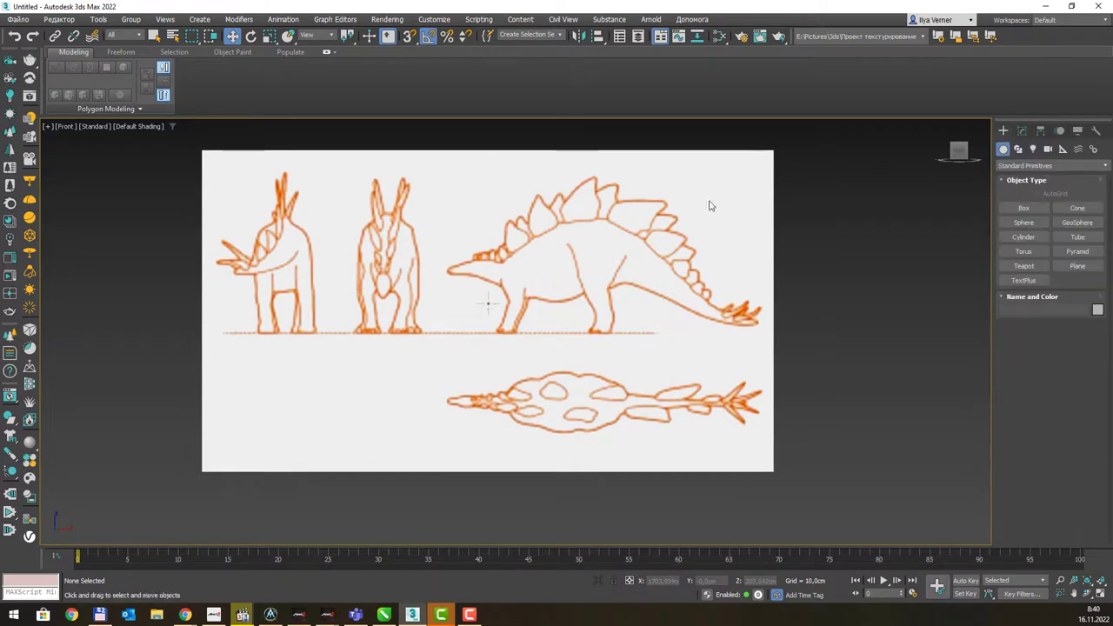
{"action": "scroll", "coordinate": [709, 205], "scroll_direction": "up", "scroll_amount": 2}
{"action": "middle_click_drag", "start_coordinate": [709, 205], "coordinate": [647, 286]}
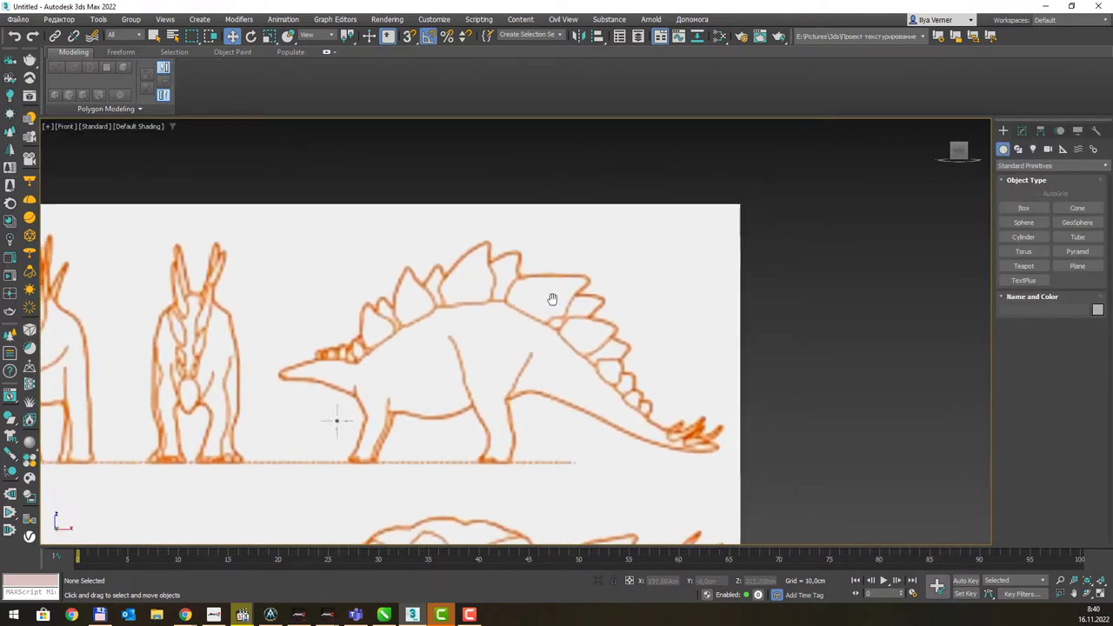
{"action": "left_click", "coordinate": [1073, 265]}
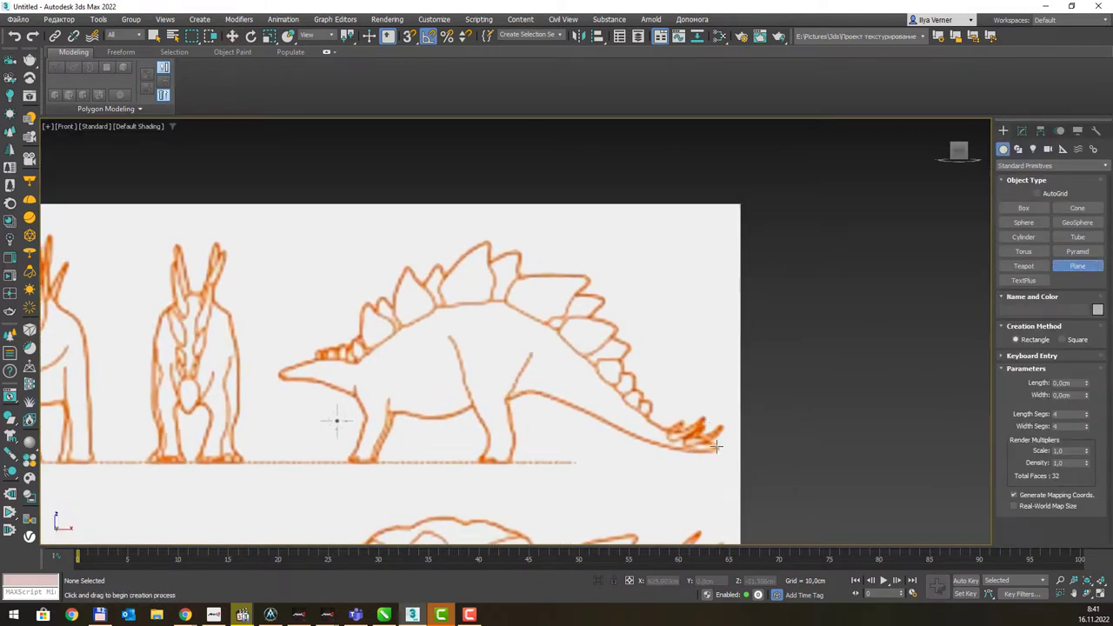
{"action": "left_click_drag", "start_coordinate": [714, 451], "coordinate": [684, 439]}
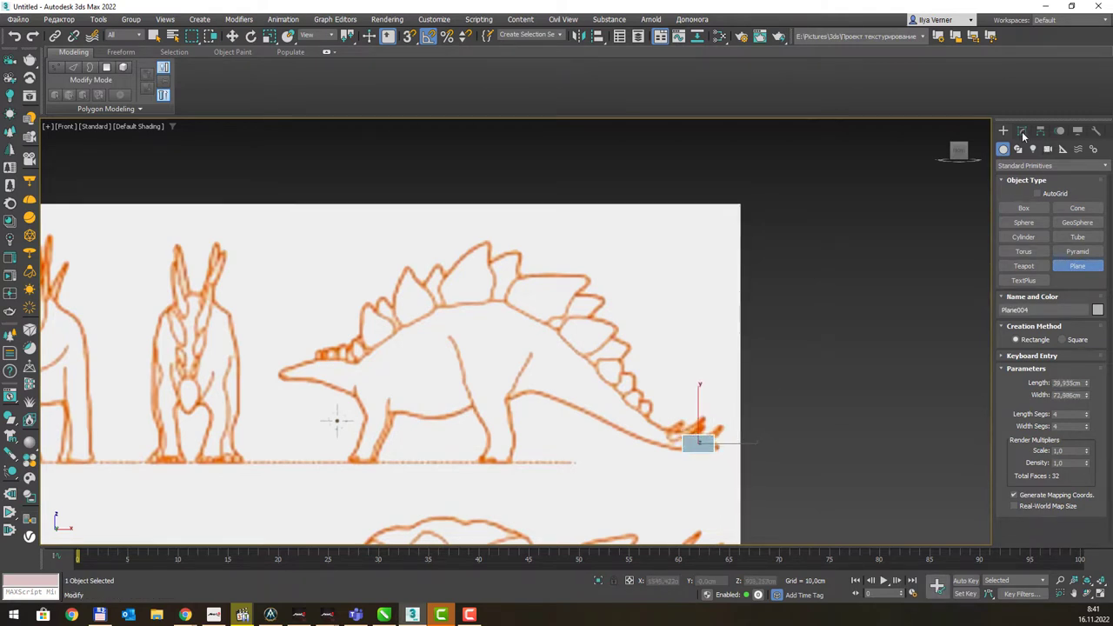
Rename the new plane to Body.
{"action": "left_click", "coordinate": [1022, 131]}
{"action": "left_click", "coordinate": [1035, 147]}
{"action": "type", "text": "Body"}
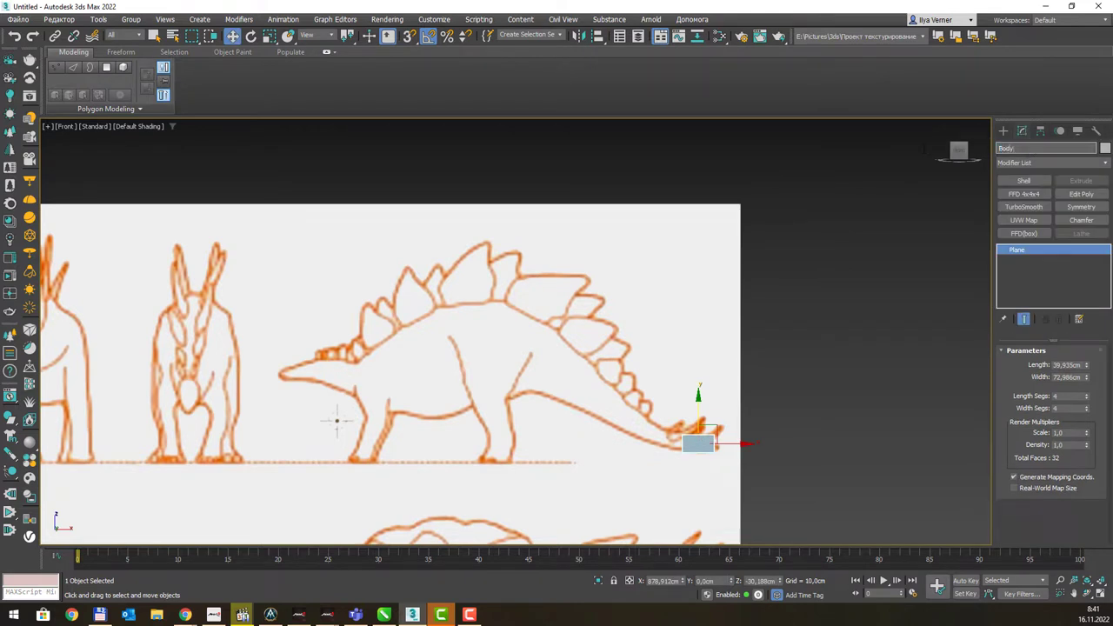
{"action": "key", "text": "Return"}
{"action": "scroll", "coordinate": [693, 439], "scroll_direction": "up", "scroll_amount": 2}
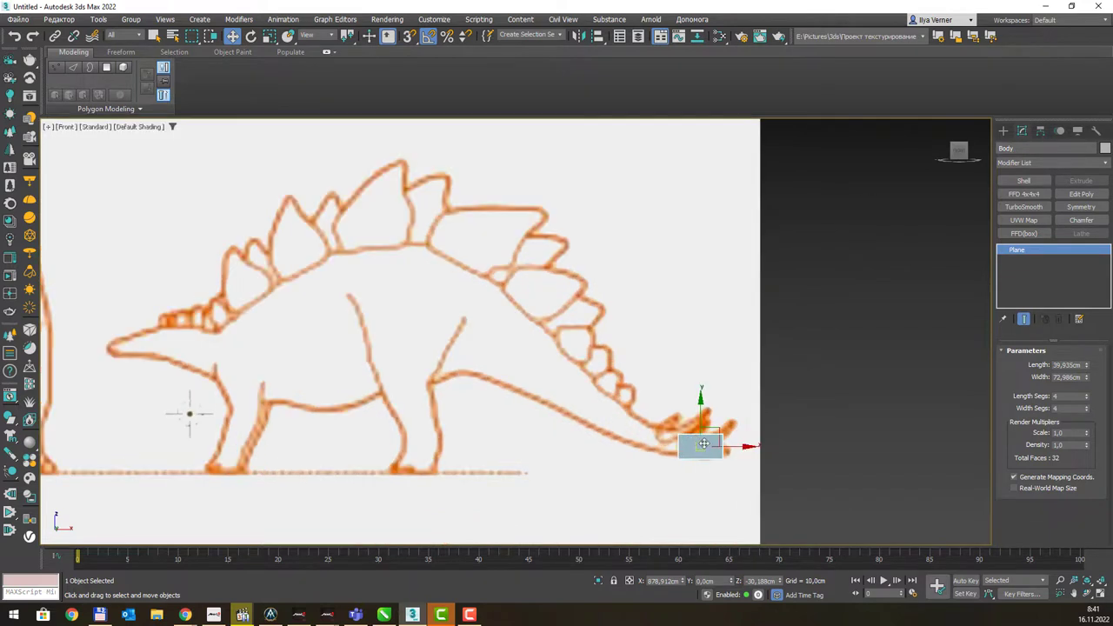
Convert Body to an Editable Poly and move it onto the tail tip.
{"action": "right_click", "coordinate": [704, 441]}
{"action": "mouse_move", "coordinate": [750, 556]}
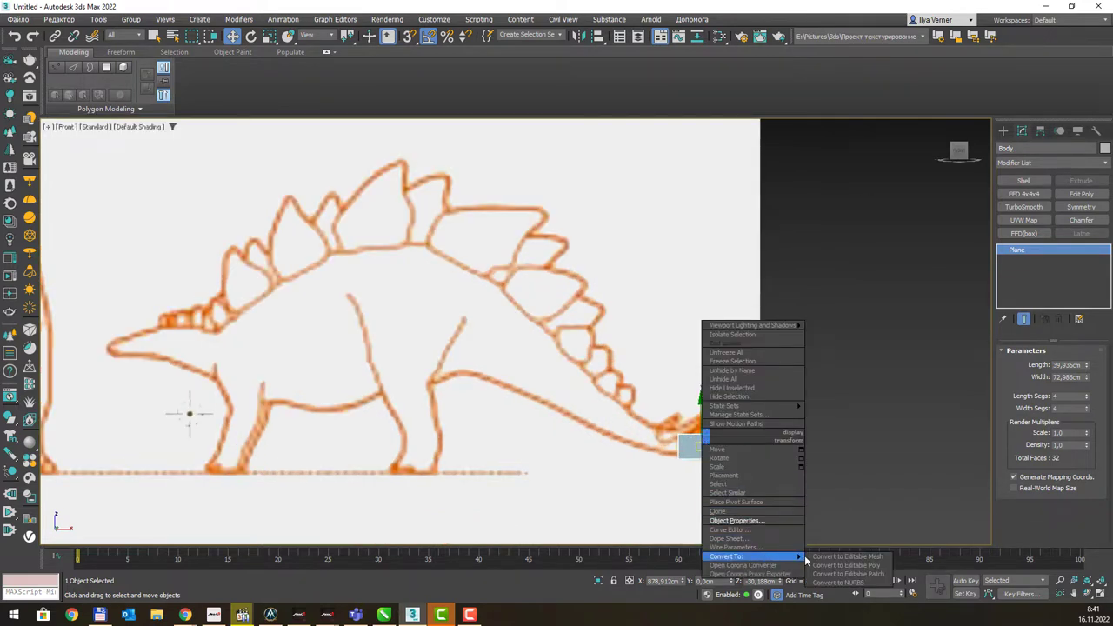
{"action": "left_click", "coordinate": [839, 565]}
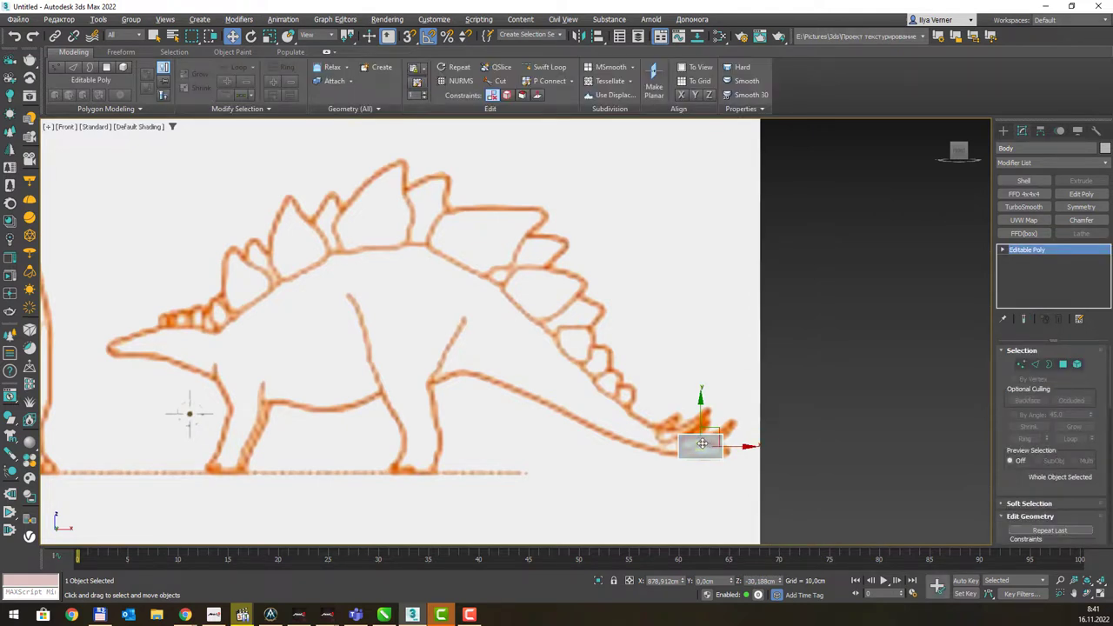
{"action": "scroll", "coordinate": [704, 445], "scroll_direction": "up", "scroll_amount": 2}
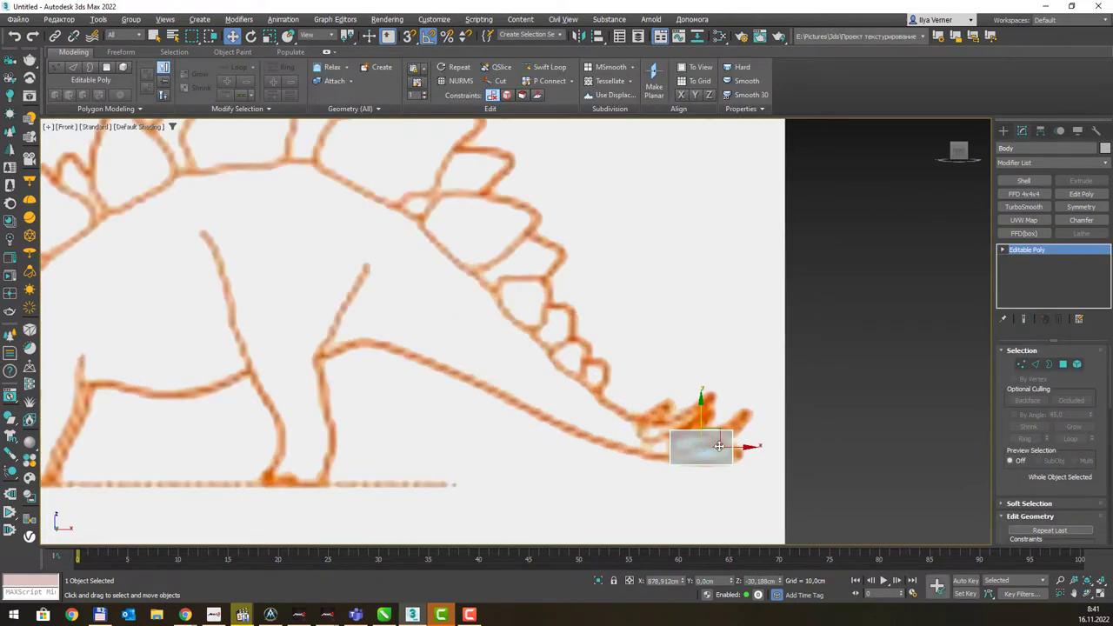
{"action": "mouse_move", "coordinate": [711, 438]}
{"action": "left_mouse_down"}
{"action": "mouse_move", "coordinate": [757, 414]}
{"action": "mouse_move", "coordinate": [723, 433]}
{"action": "left_mouse_up"}
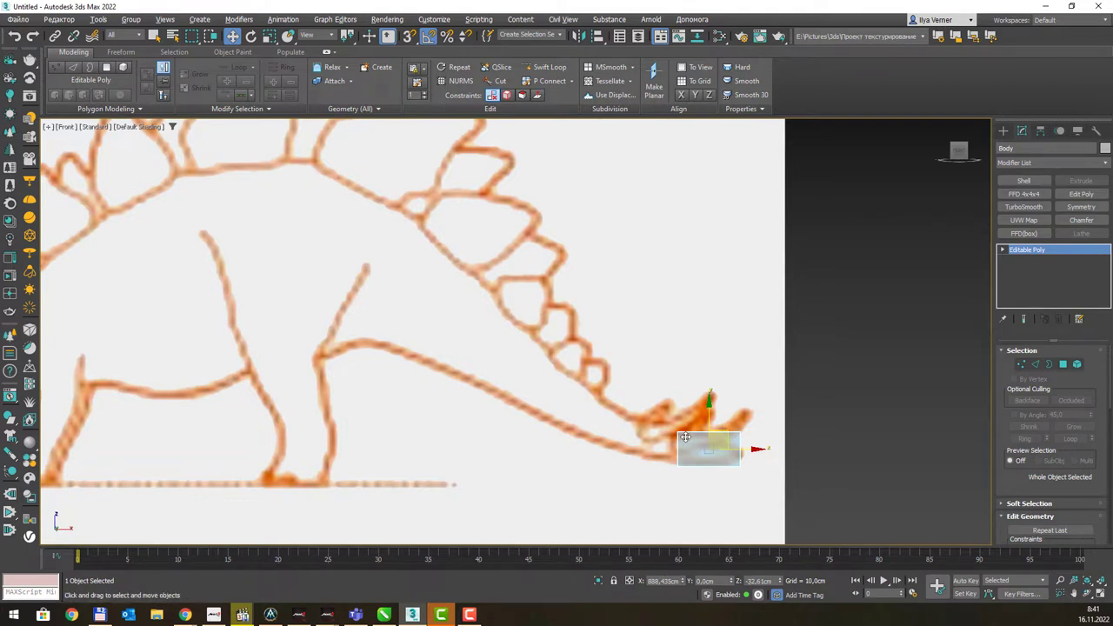
Lower Body's visibility so it shows see-through, then enter Vertex mode.
{"action": "right_click", "coordinate": [685, 437]}
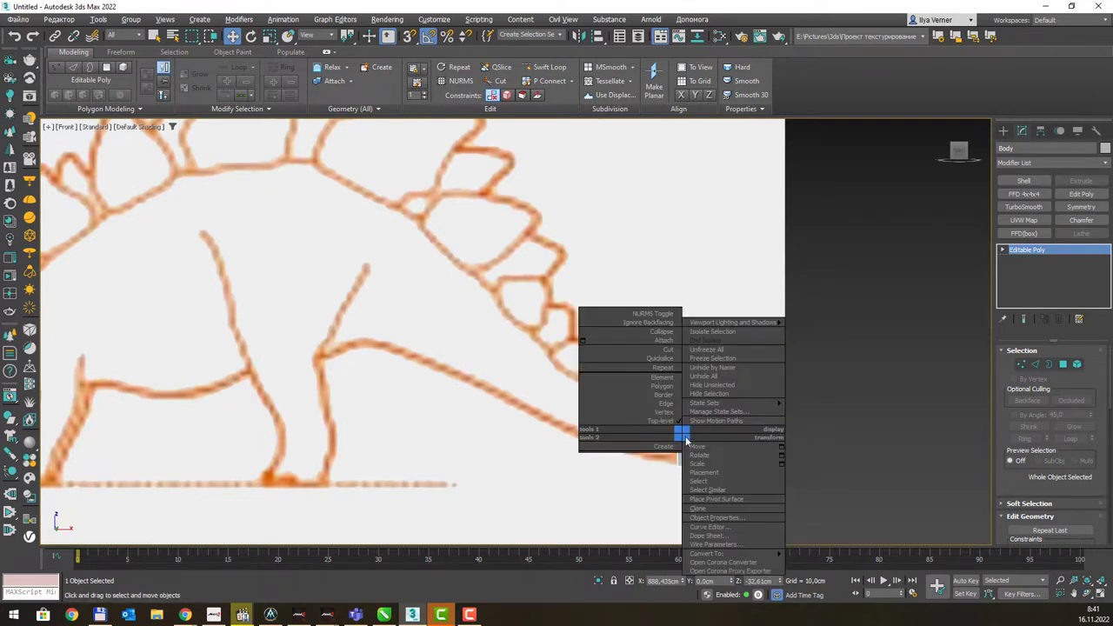
{"action": "left_click", "coordinate": [727, 518]}
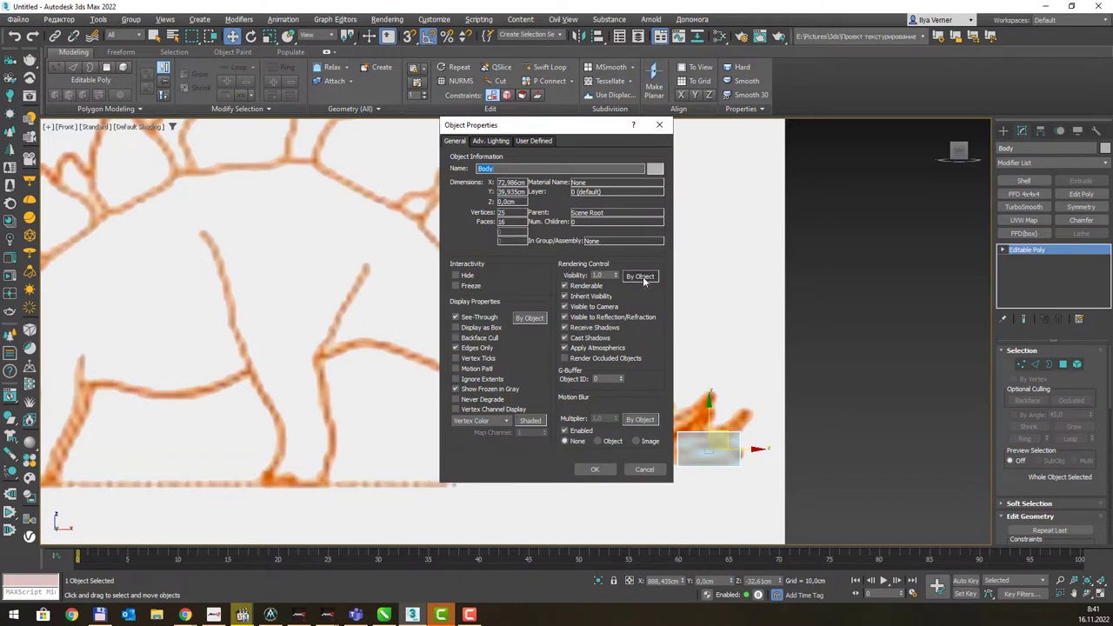
{"action": "left_click", "coordinate": [617, 275]}
{"action": "left_click", "coordinate": [598, 470]}
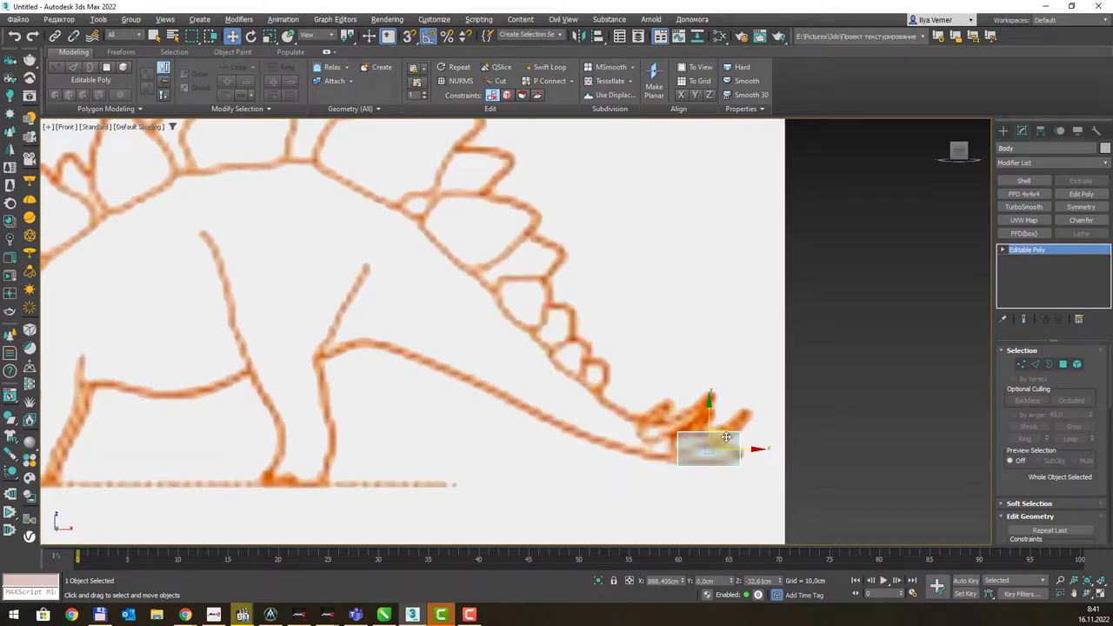
{"action": "key", "text": "1"}
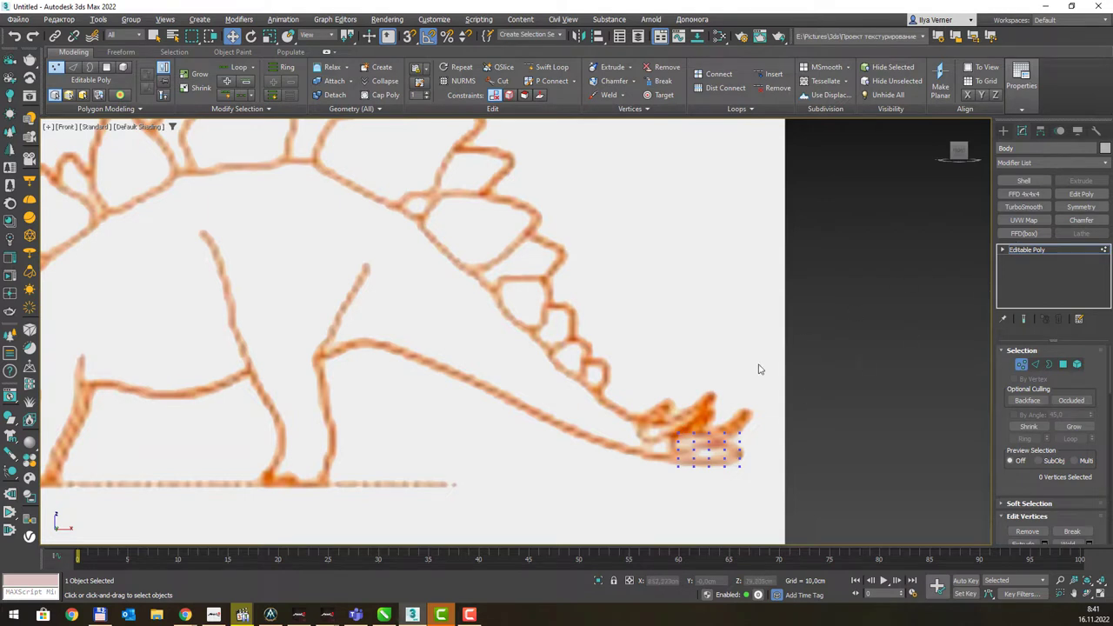
Turn on Edged Faces and zoom in on the tail mesh.
{"action": "left_click", "coordinate": [708, 448]}
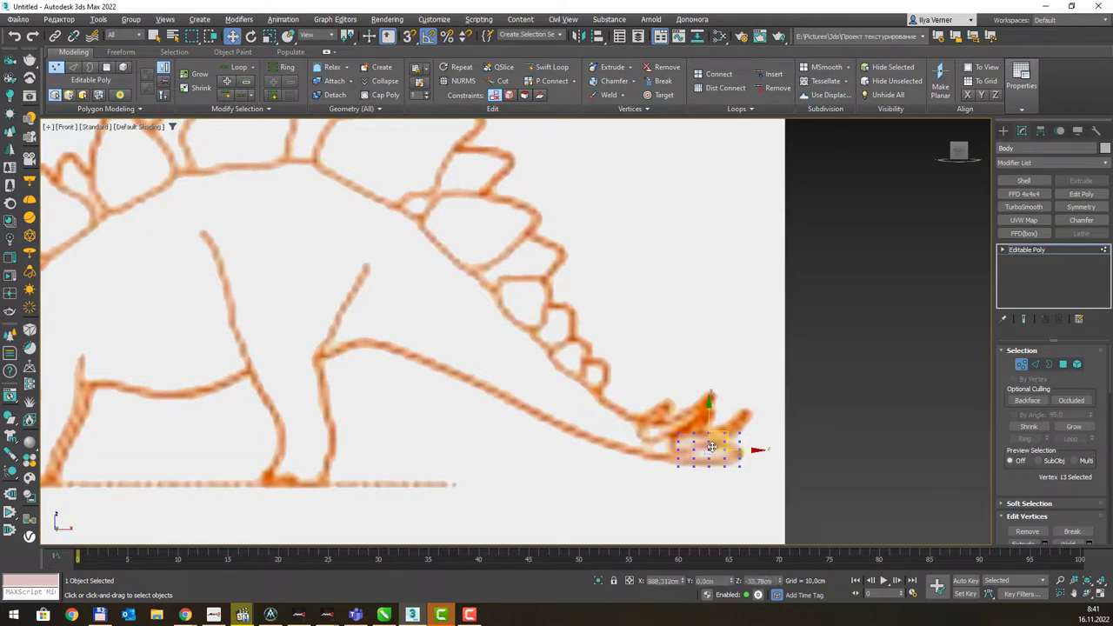
{"action": "scroll", "coordinate": [712, 447], "scroll_direction": "up", "scroll_amount": 2}
{"action": "scroll", "coordinate": [712, 447], "scroll_direction": "up", "scroll_amount": 2}
{"action": "scroll", "coordinate": [711, 447], "scroll_direction": "up", "scroll_amount": 2}
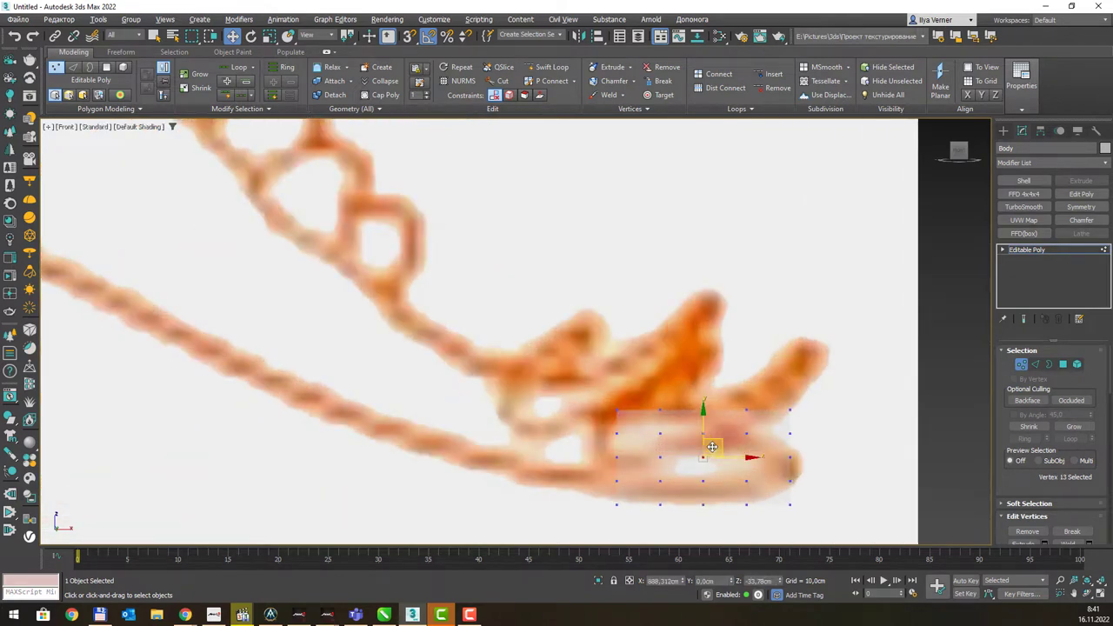
{"action": "key", "text": "F4"}
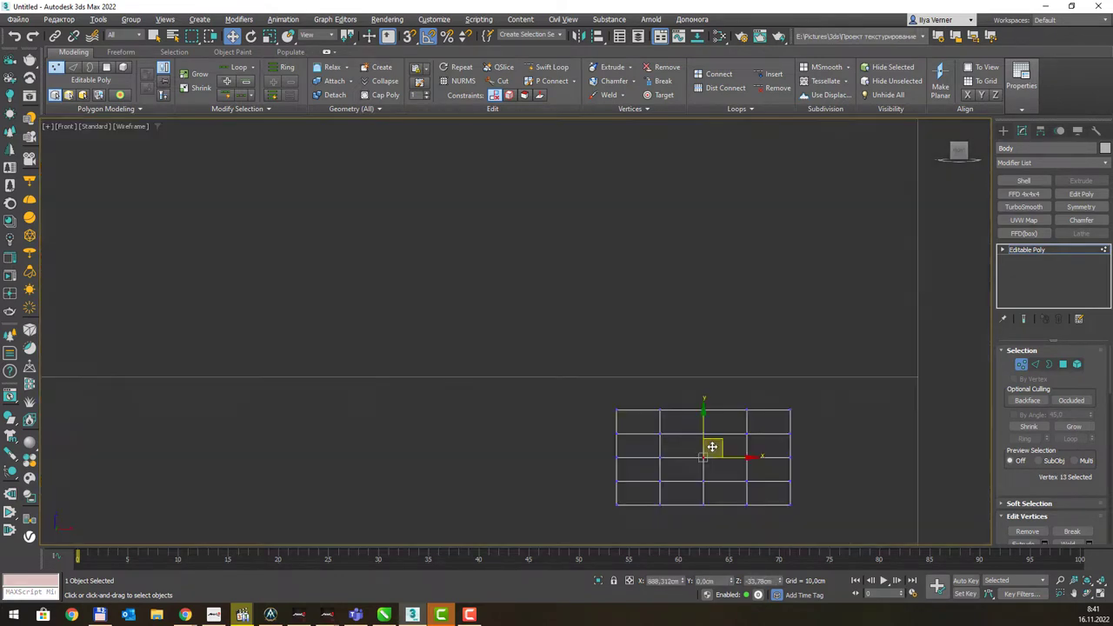
{"action": "scroll", "coordinate": [687, 451], "scroll_direction": "down", "scroll_amount": 2}
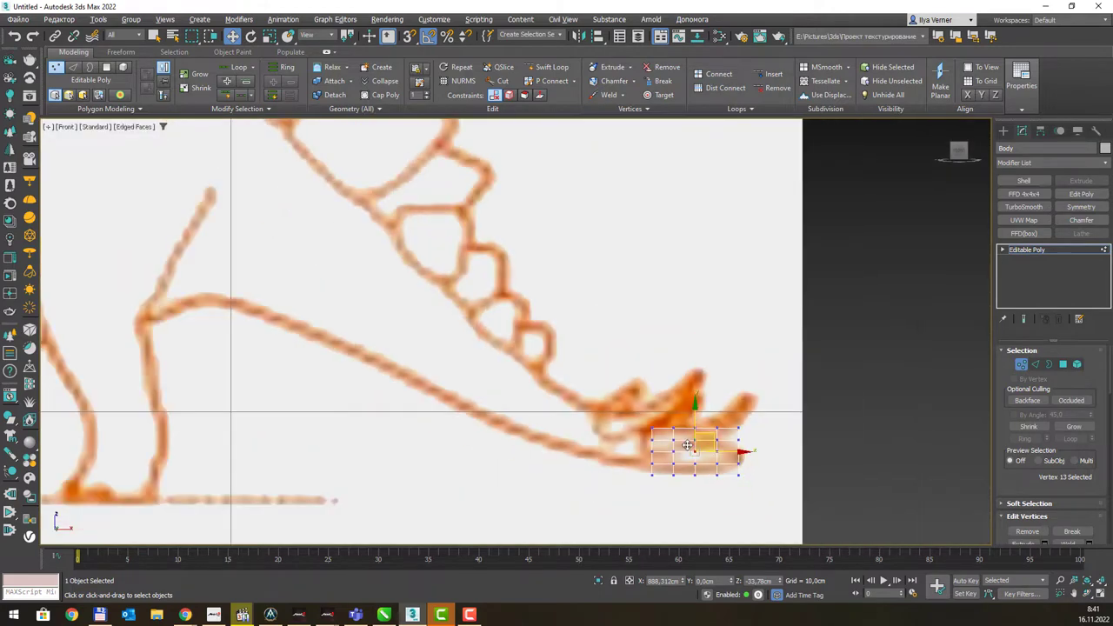
{"action": "scroll", "coordinate": [687, 447], "scroll_direction": "down", "scroll_amount": 1}
{"action": "scroll", "coordinate": [687, 448], "scroll_direction": "up", "scroll_amount": 1}
{"action": "middle_click_drag", "start_coordinate": [720, 422], "coordinate": [704, 384]}
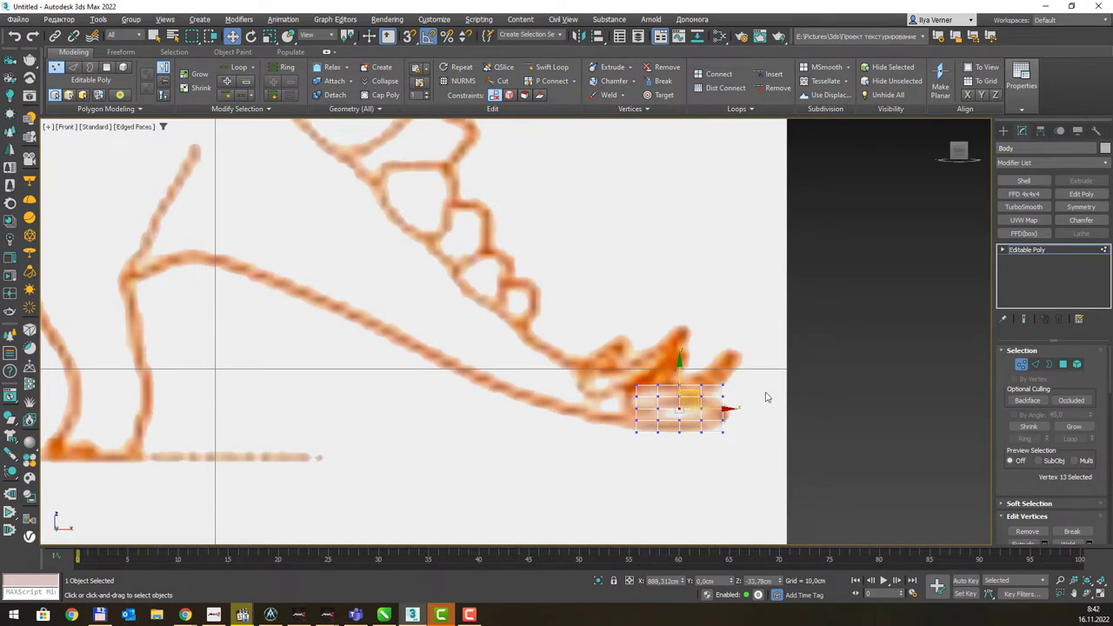
In Edge mode, select two vertical and three horizontal edge loops, then clear the selection.
{"action": "key", "text": "2"}
{"action": "scroll", "coordinate": [661, 391], "scroll_direction": "up", "scroll_amount": 2}
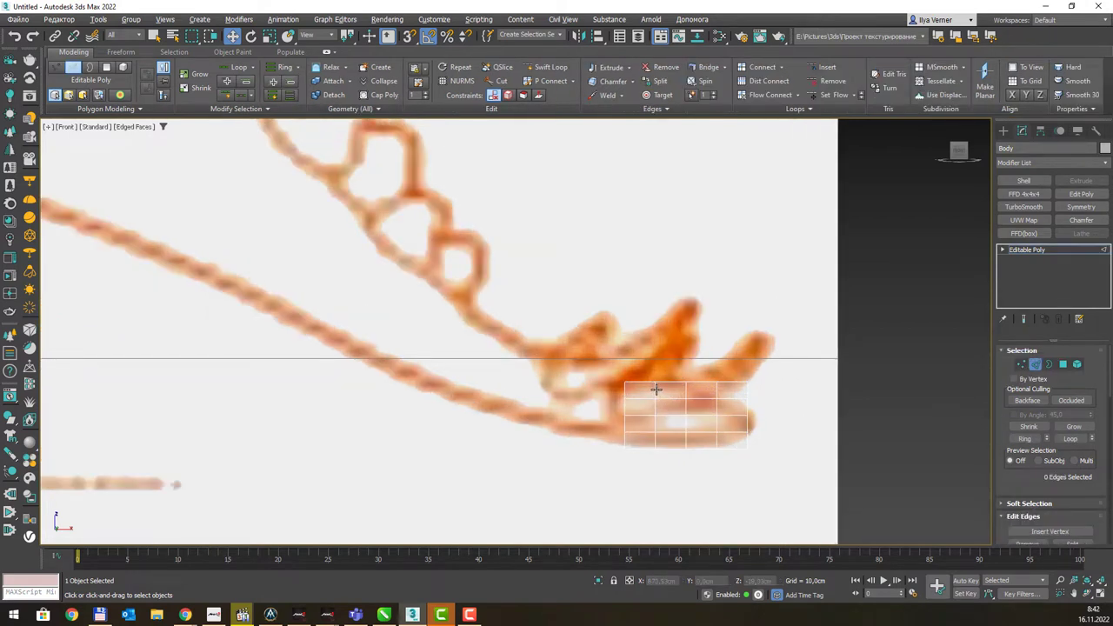
{"action": "double_click", "coordinate": [655, 390]}
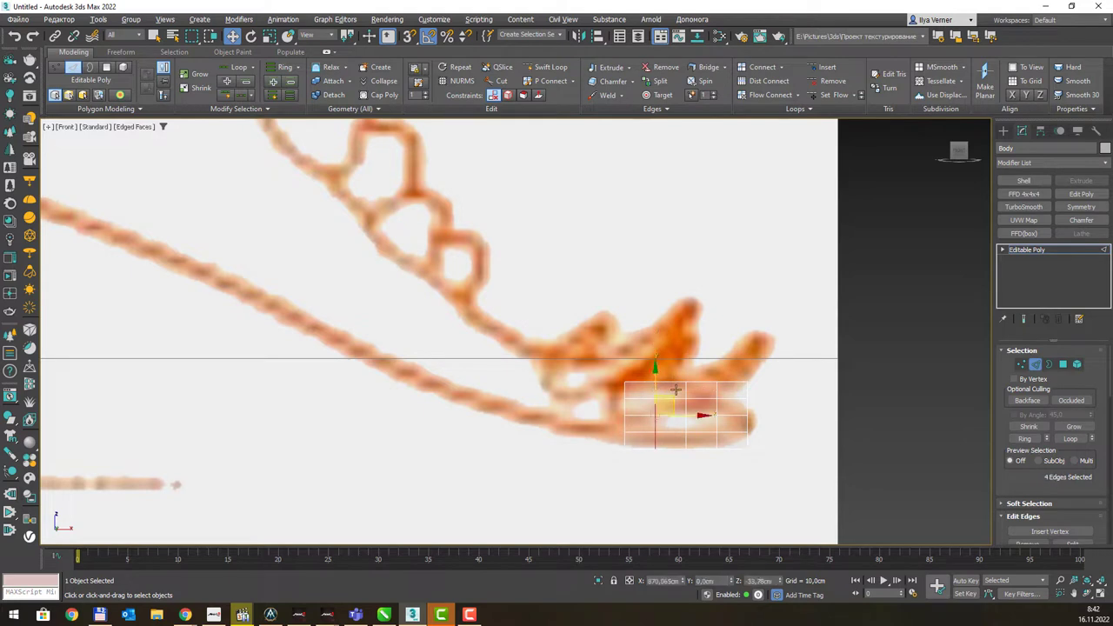
{"action": "double_click", "coordinate": [684, 390], "text": "ctrl"}
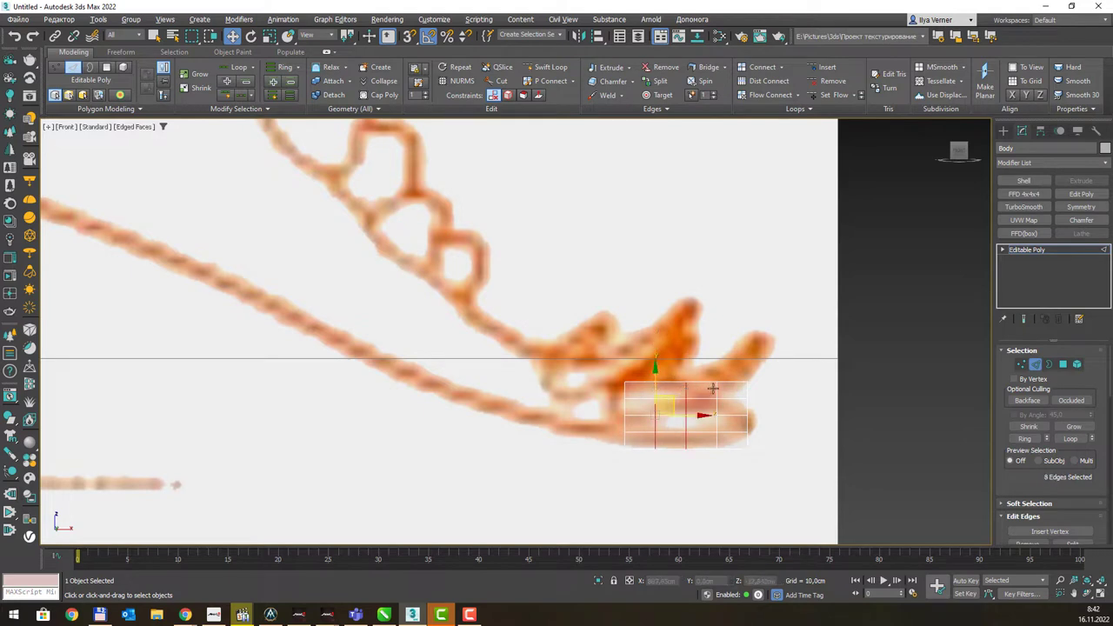
{"action": "double_click", "coordinate": [703, 401], "text": "ctrl"}
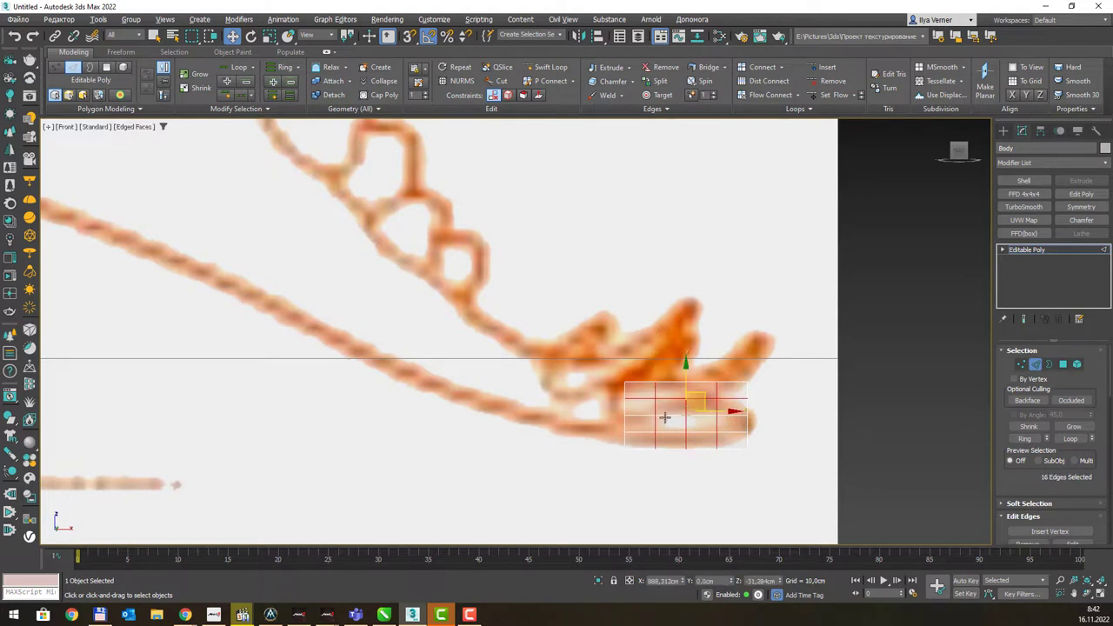
{"action": "double_click", "coordinate": [666, 417], "text": "ctrl"}
{"action": "double_click", "coordinate": [674, 432], "text": "ctrl"}
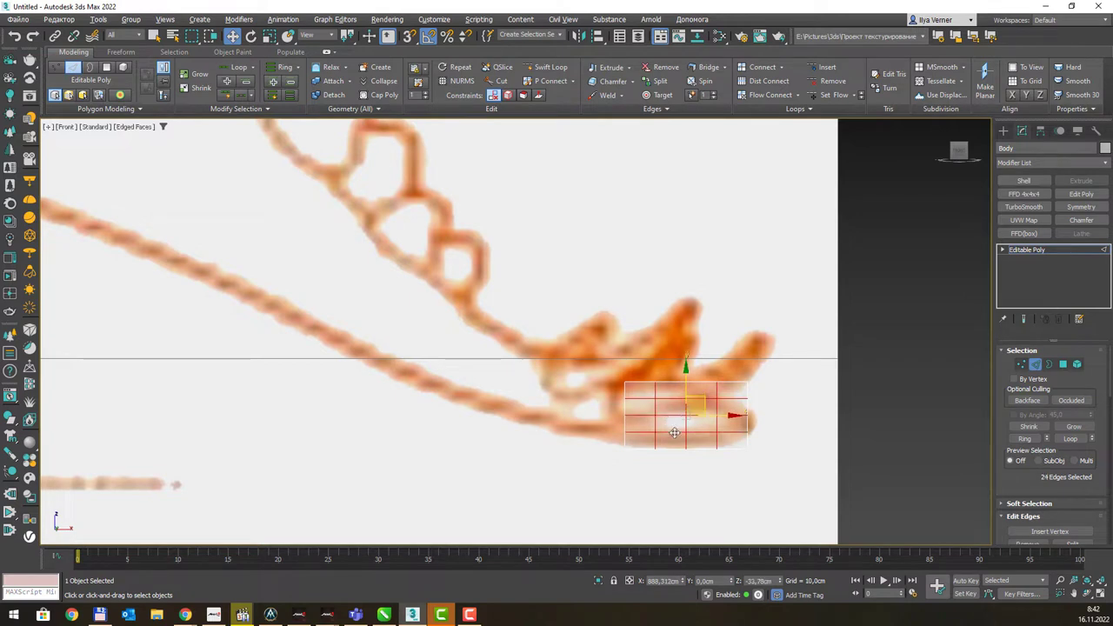
{"action": "key", "text": "ctrl+d"}
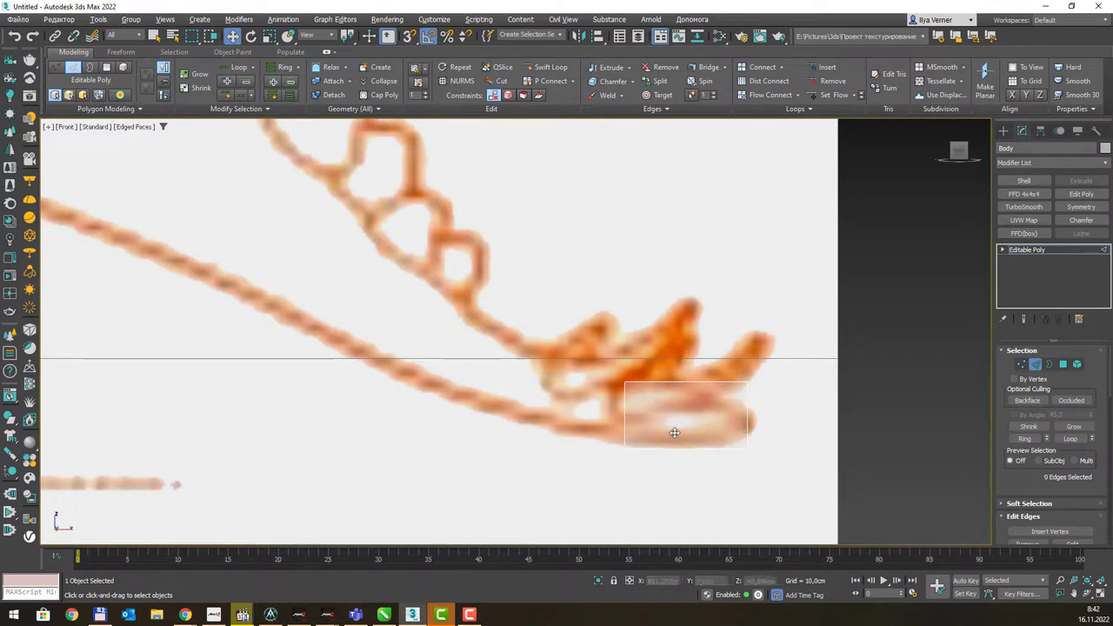
Reshape the tail-end corner vertices to follow the tail outline and taper the tip.
{"action": "key", "text": "1"}
{"action": "left_click", "coordinate": [626, 380]}
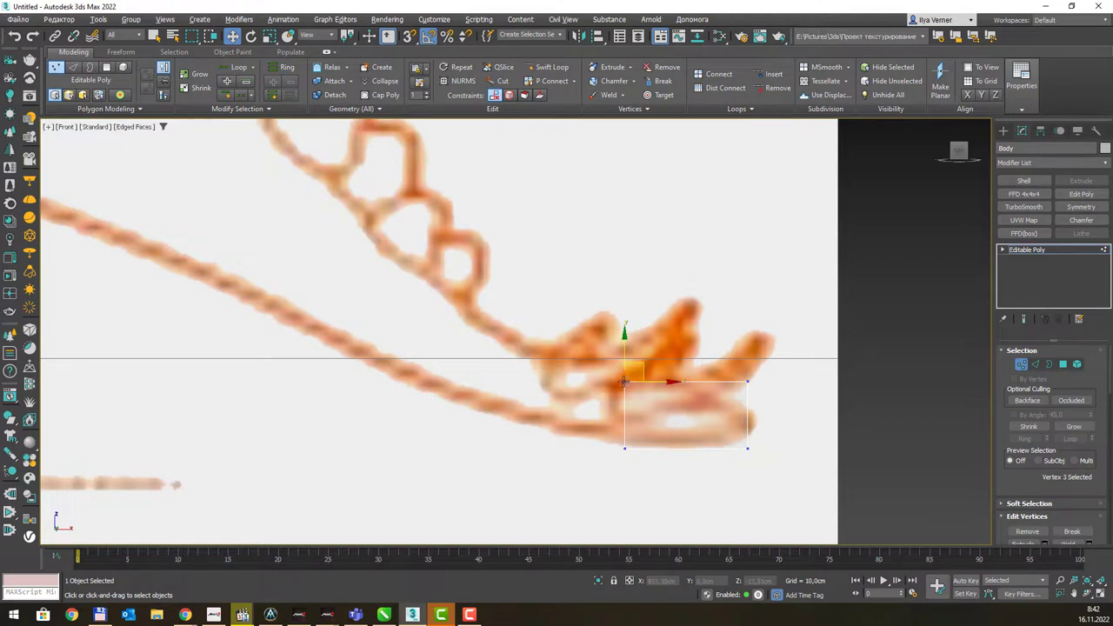
{"action": "mouse_move", "coordinate": [712, 381]}
{"action": "left_mouse_down"}
{"action": "mouse_move", "coordinate": [777, 407]}
{"action": "mouse_move", "coordinate": [755, 451]}
{"action": "mouse_move", "coordinate": [744, 439]}
{"action": "left_mouse_up"}
{"action": "left_click_drag", "start_coordinate": [624, 450], "coordinate": [694, 436]}
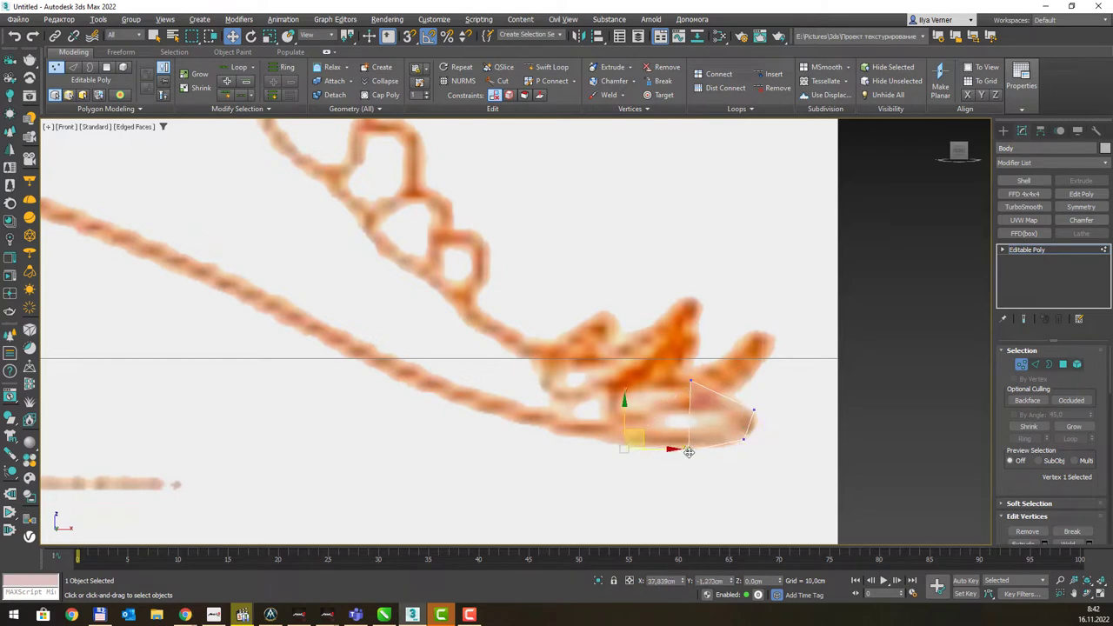
At Edge level, stretch the mesh's leading edge up the tail and along the back to the body outline.
{"action": "key", "text": "2"}
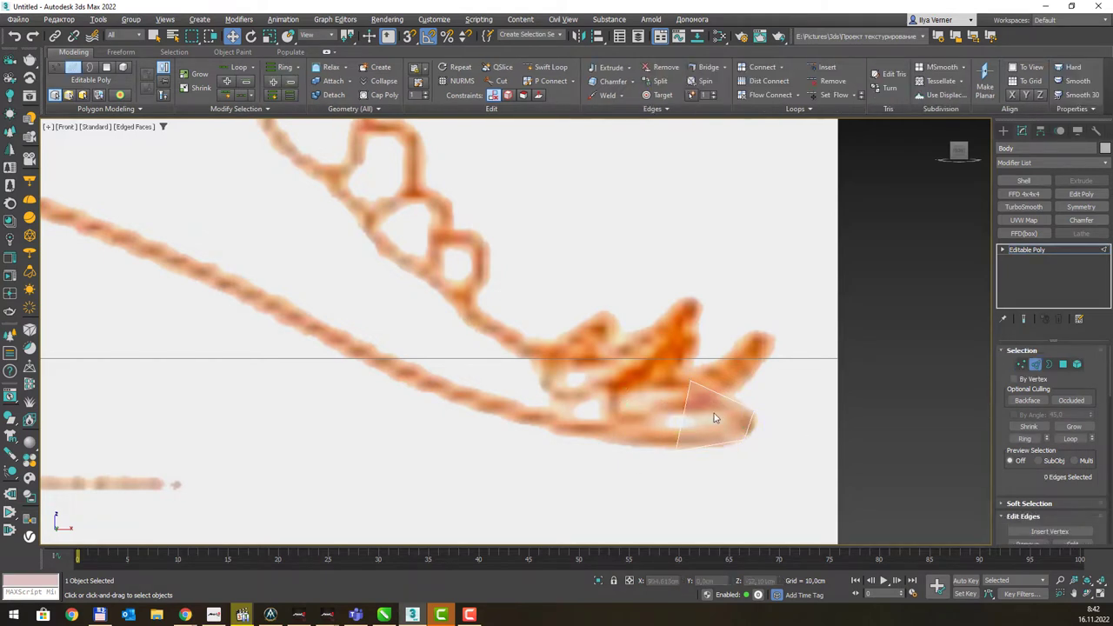
{"action": "left_click", "coordinate": [1003, 251]}
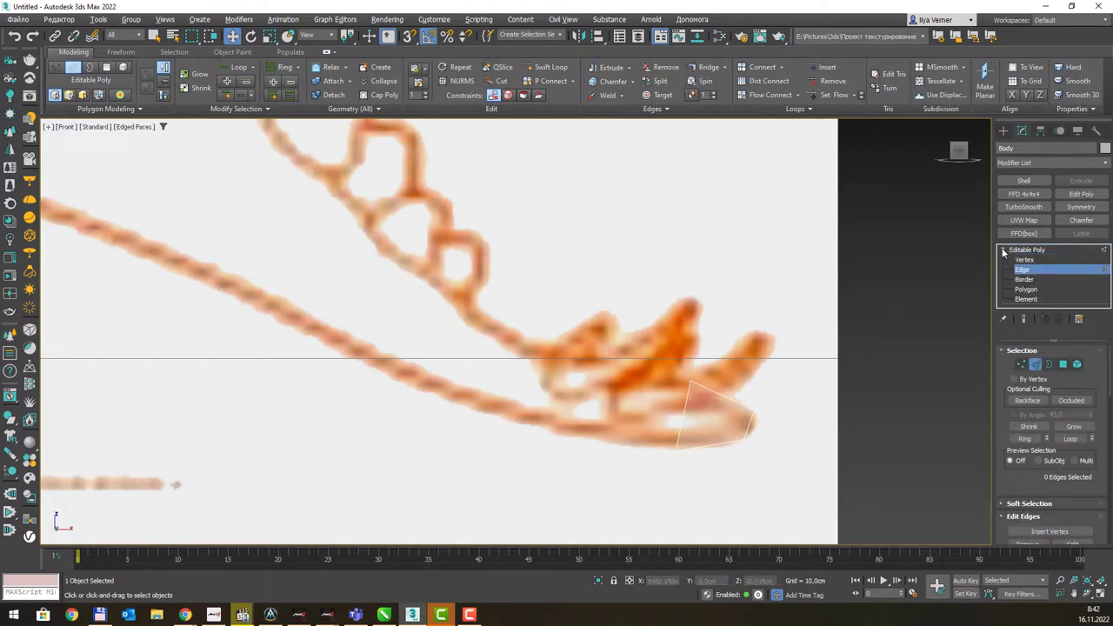
{"action": "left_click", "coordinate": [686, 417]}
{"action": "left_click_drag", "start_coordinate": [702, 401], "coordinate": [621, 388]}
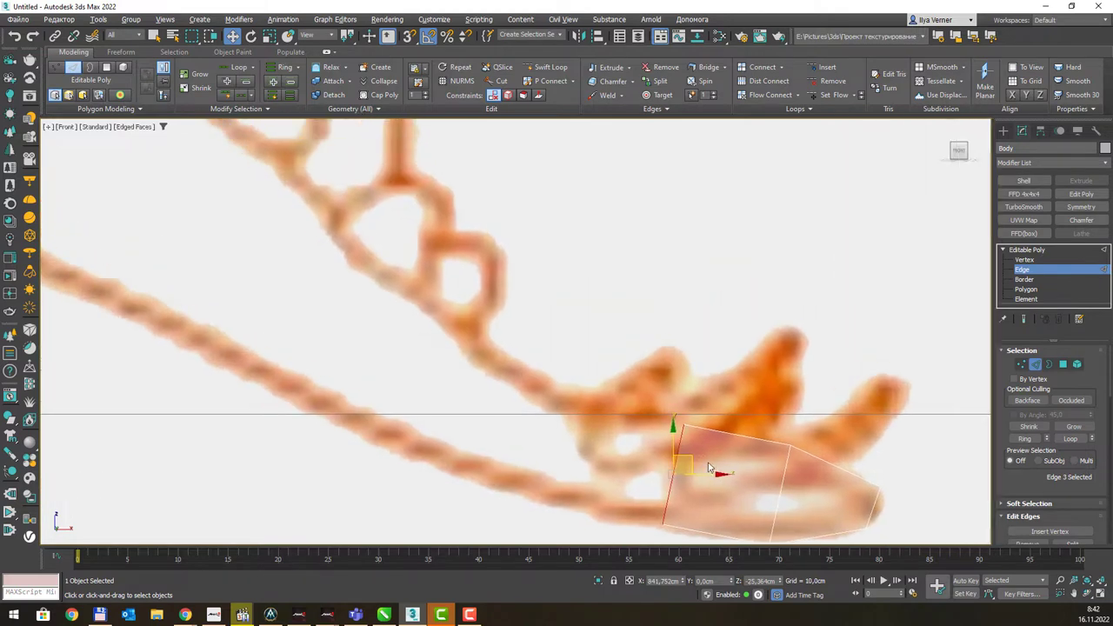
{"action": "left_click_drag", "start_coordinate": [683, 459], "coordinate": [532, 430]}
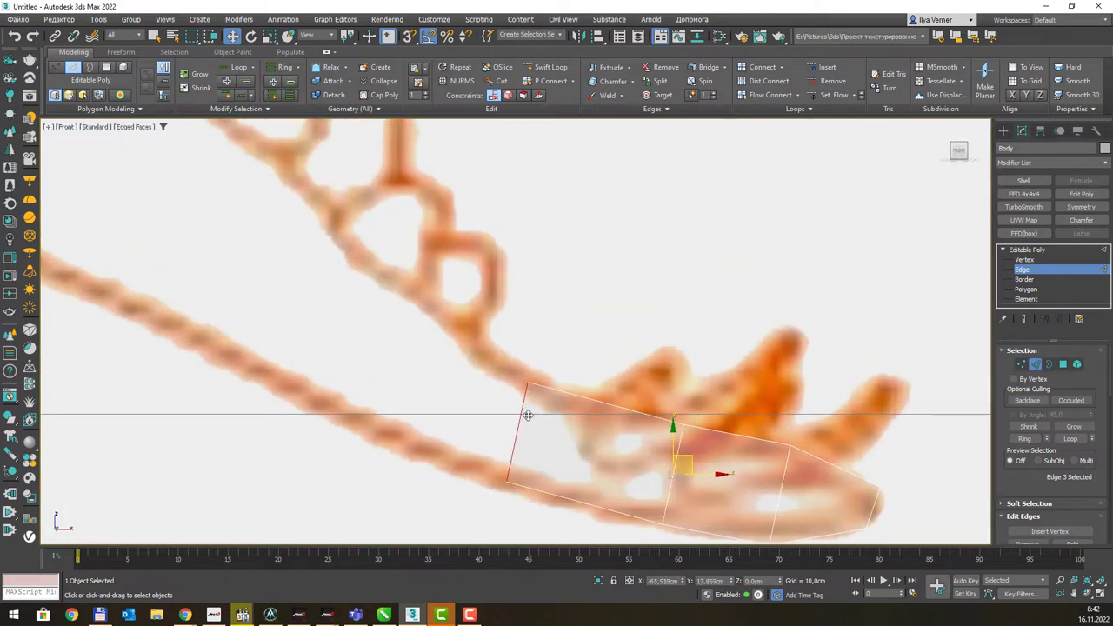
{"action": "scroll", "coordinate": [640, 465], "scroll_direction": "down", "scroll_amount": 5}
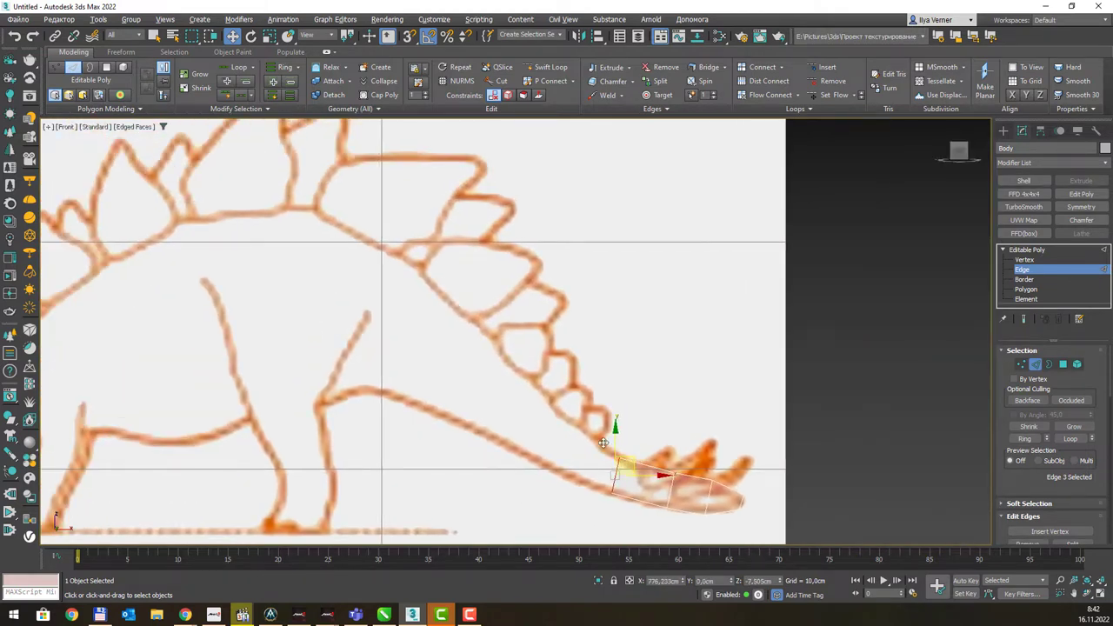
{"action": "left_click_drag", "start_coordinate": [603, 442], "coordinate": [506, 386]}
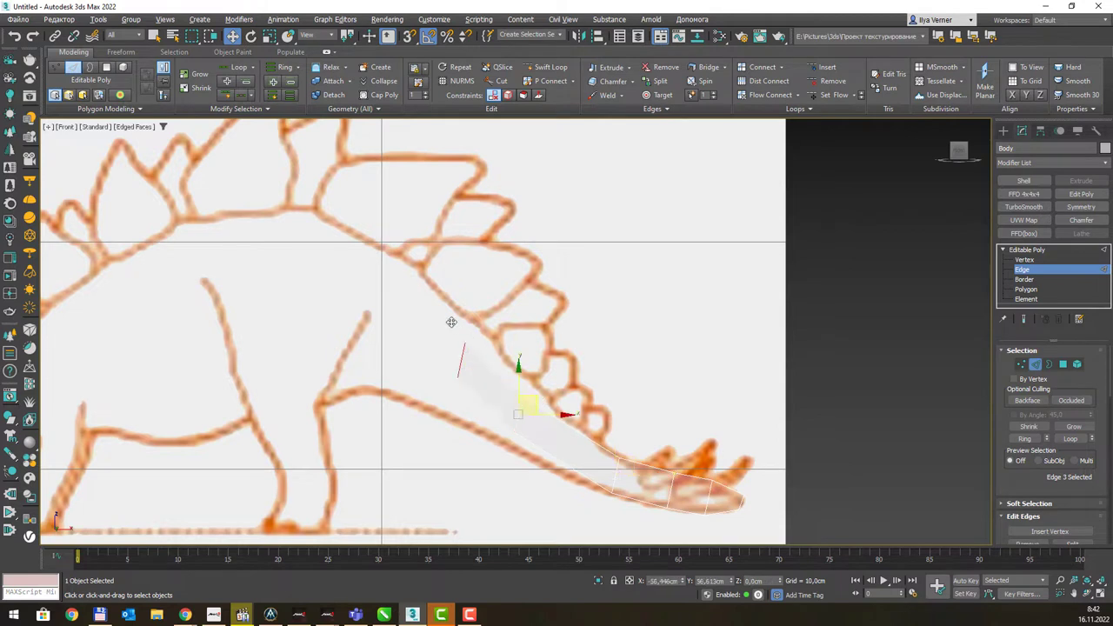
{"action": "left_click_drag", "start_coordinate": [452, 322], "coordinate": [464, 351]}
{"action": "left_click_drag", "start_coordinate": [464, 352], "coordinate": [382, 304]}
{"action": "scroll", "coordinate": [447, 335], "scroll_direction": "up", "scroll_amount": 2}
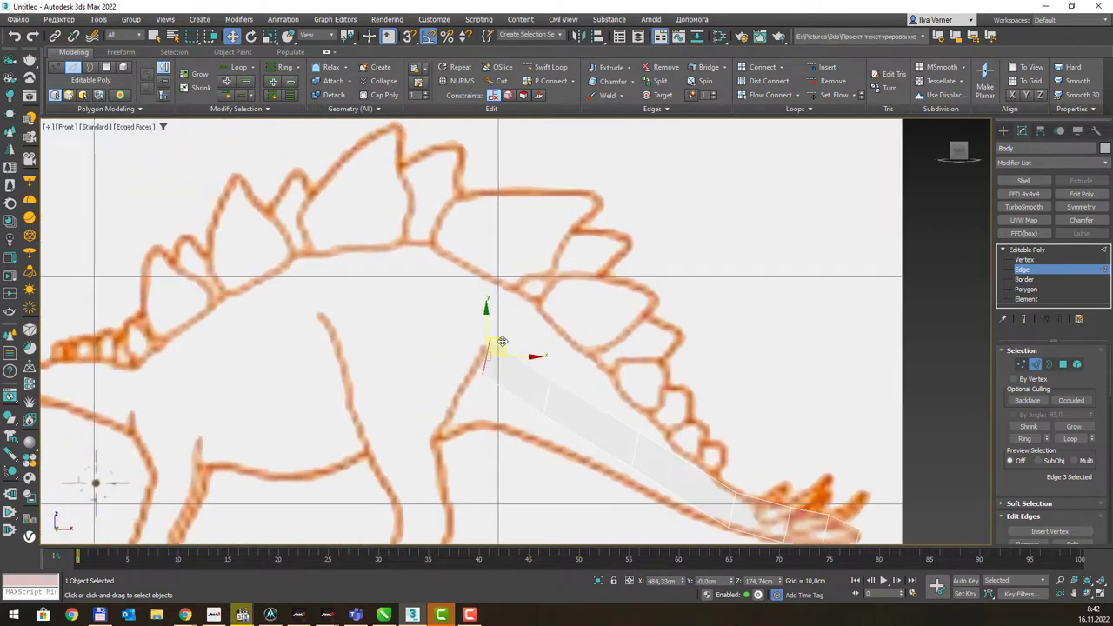
{"action": "left_click_drag", "start_coordinate": [500, 338], "coordinate": [415, 288]}
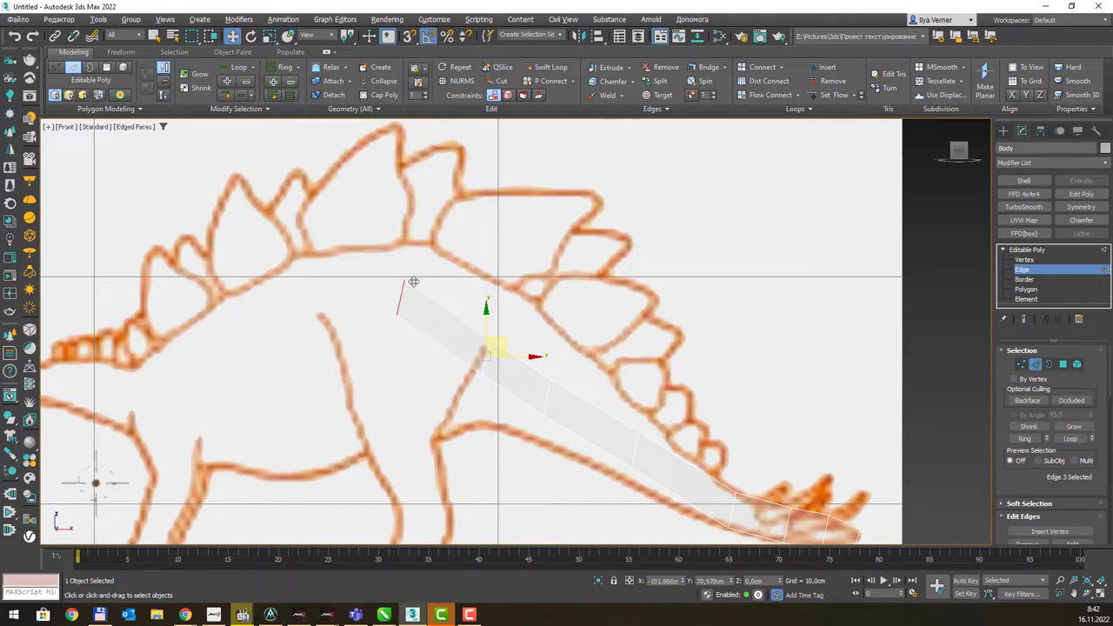
{"action": "mouse_move", "coordinate": [415, 288]}
{"action": "left_mouse_down"}
{"action": "mouse_move", "coordinate": [416, 298]}
{"action": "mouse_move", "coordinate": [326, 316]}
{"action": "left_mouse_up"}
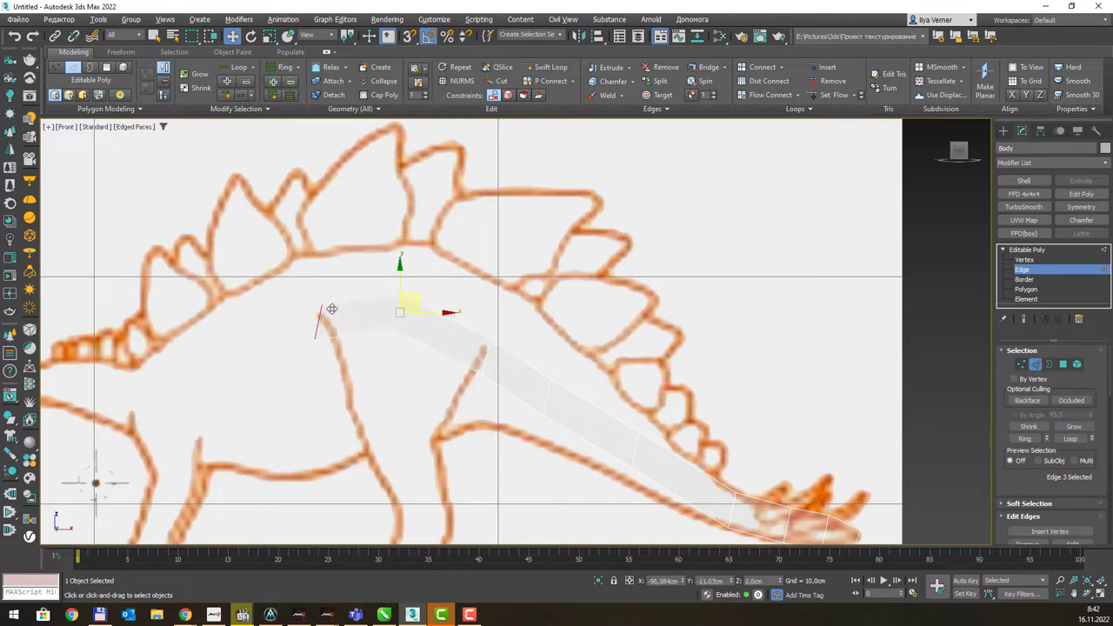
Drag the front edge down along the neck onto the tip of the head.
{"action": "middle_click_drag", "start_coordinate": [338, 334], "coordinate": [413, 311]}
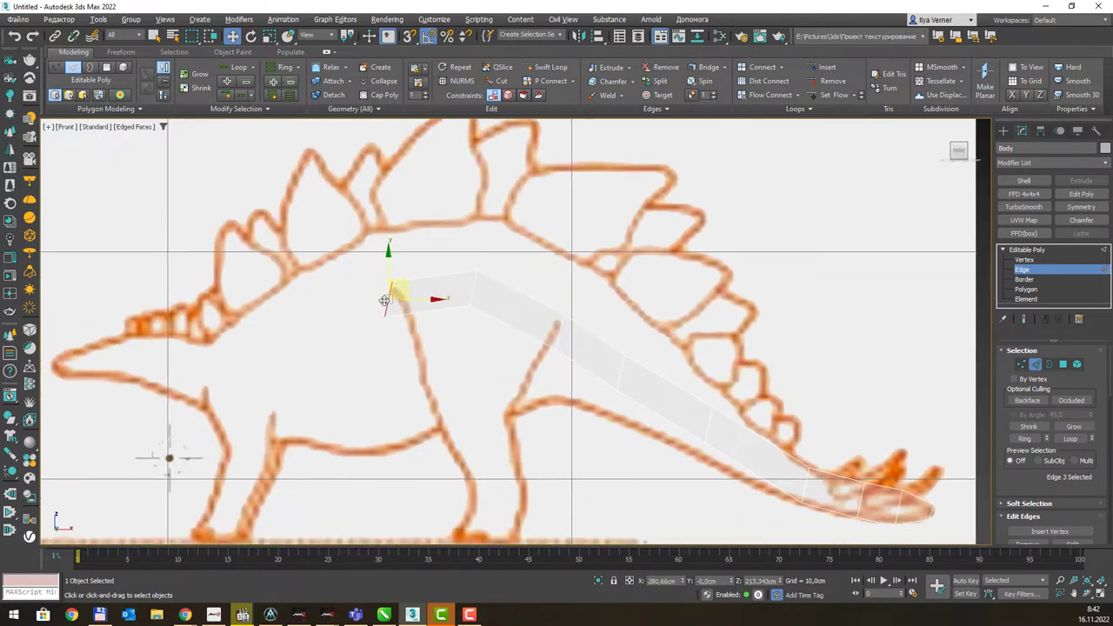
{"action": "left_click_drag", "start_coordinate": [384, 301], "coordinate": [362, 316]}
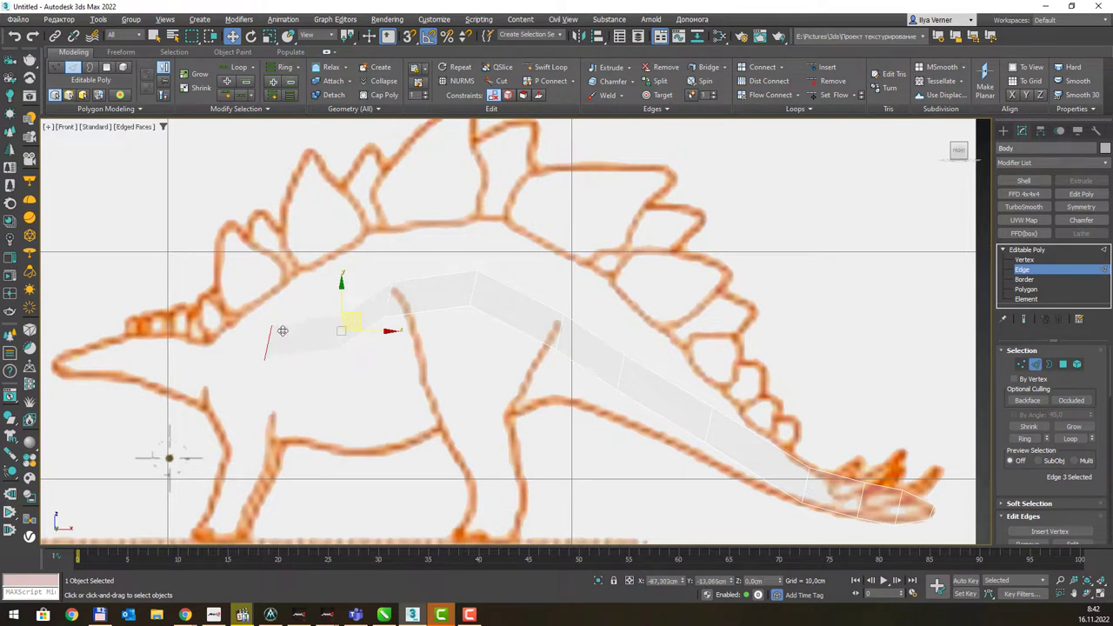
{"action": "left_click_drag", "start_coordinate": [283, 335], "coordinate": [209, 353]}
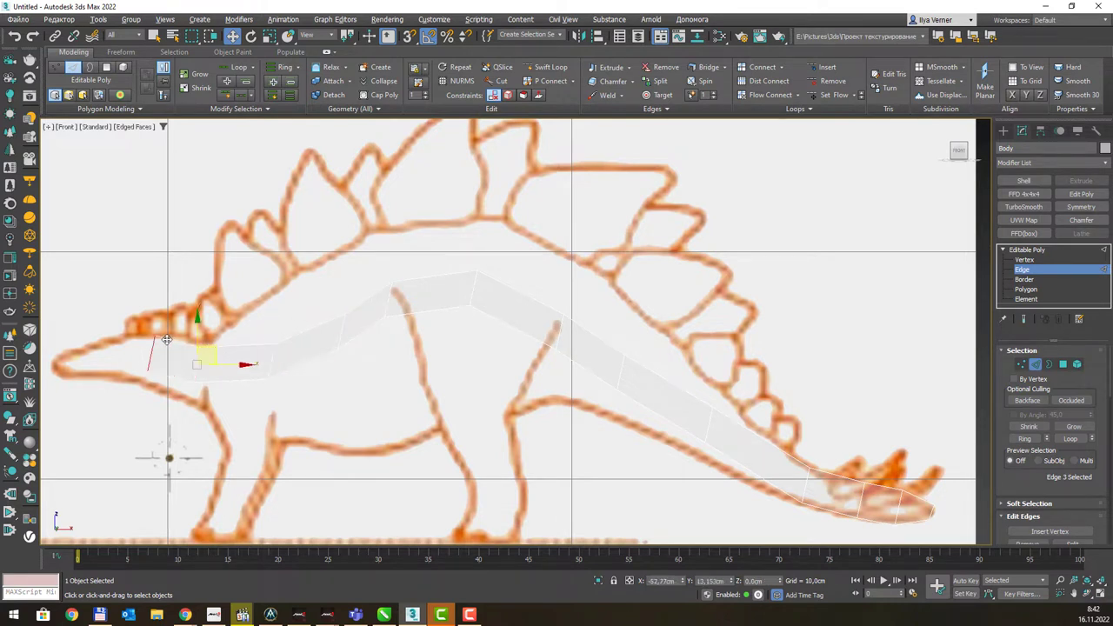
{"action": "left_click_drag", "start_coordinate": [216, 350], "coordinate": [74, 346]}
{"action": "middle_click_drag", "start_coordinate": [126, 354], "coordinate": [345, 360]}
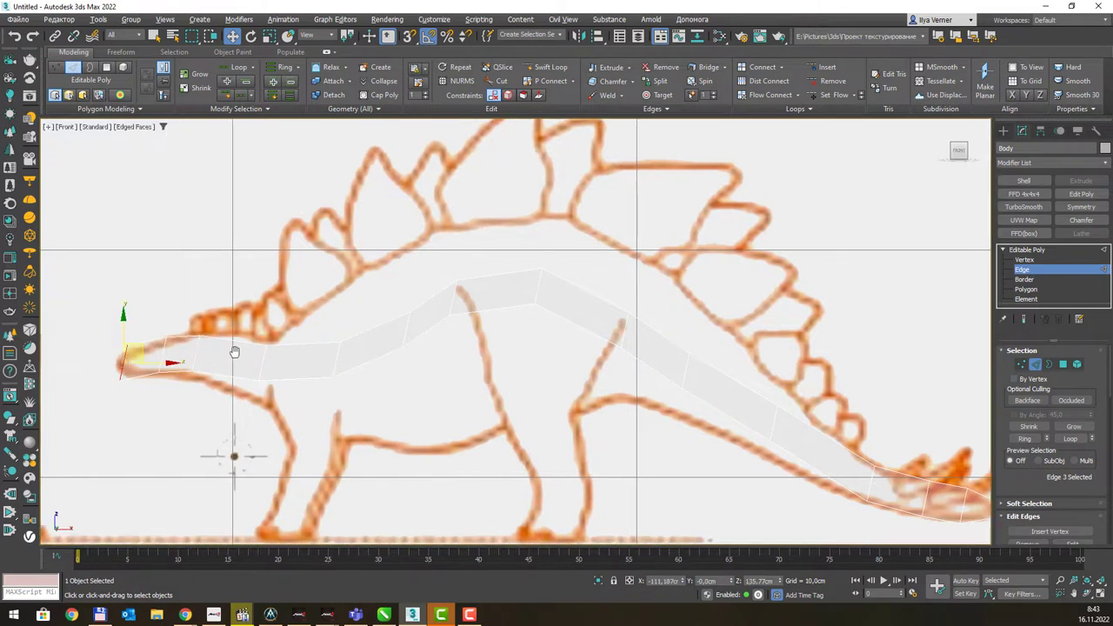
At Vertex level, move the head's upper and lower vertices onto the head and jaw outline.
{"action": "key", "text": "1"}
{"action": "scroll", "coordinate": [306, 368], "scroll_direction": "up", "scroll_amount": 4}
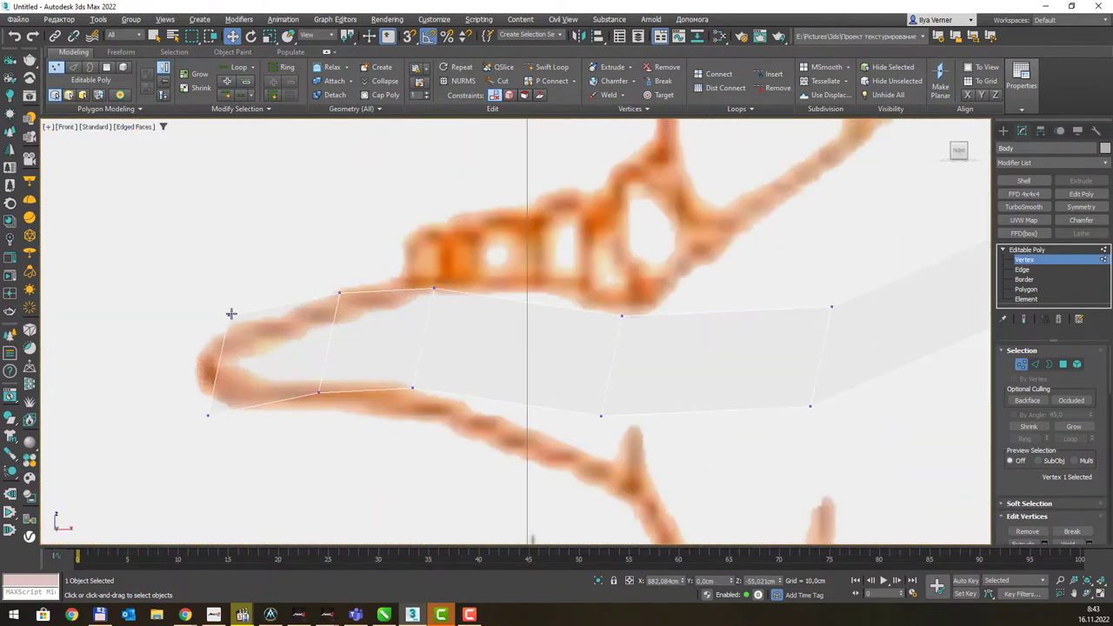
{"action": "left_click_drag", "start_coordinate": [230, 313], "coordinate": [206, 346]}
{"action": "left_click", "coordinate": [208, 414]}
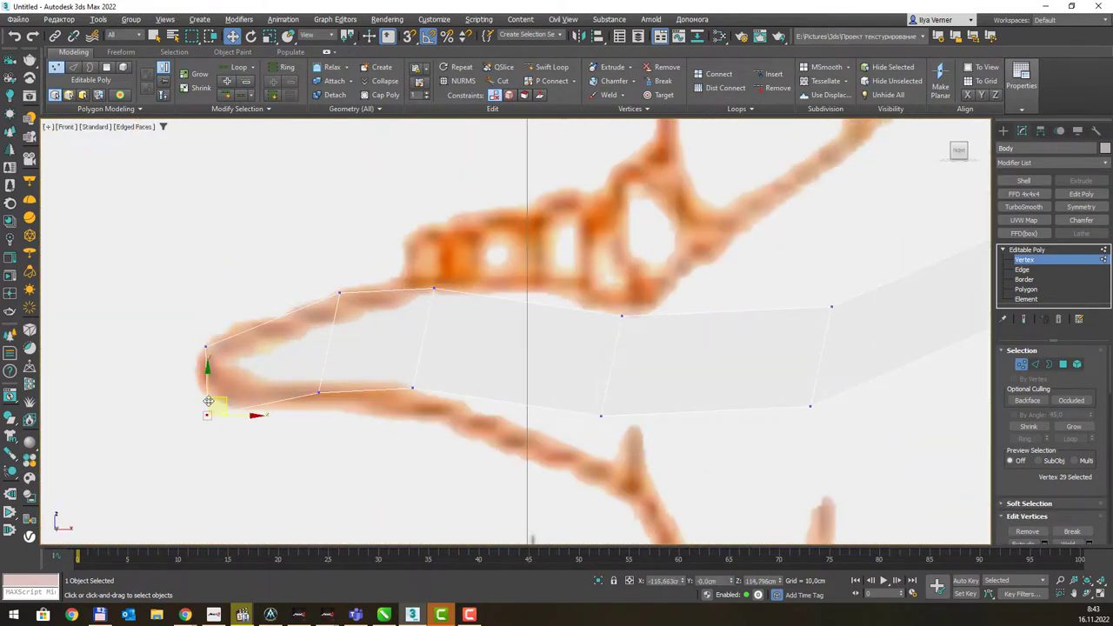
{"action": "left_click_drag", "start_coordinate": [208, 401], "coordinate": [209, 370]}
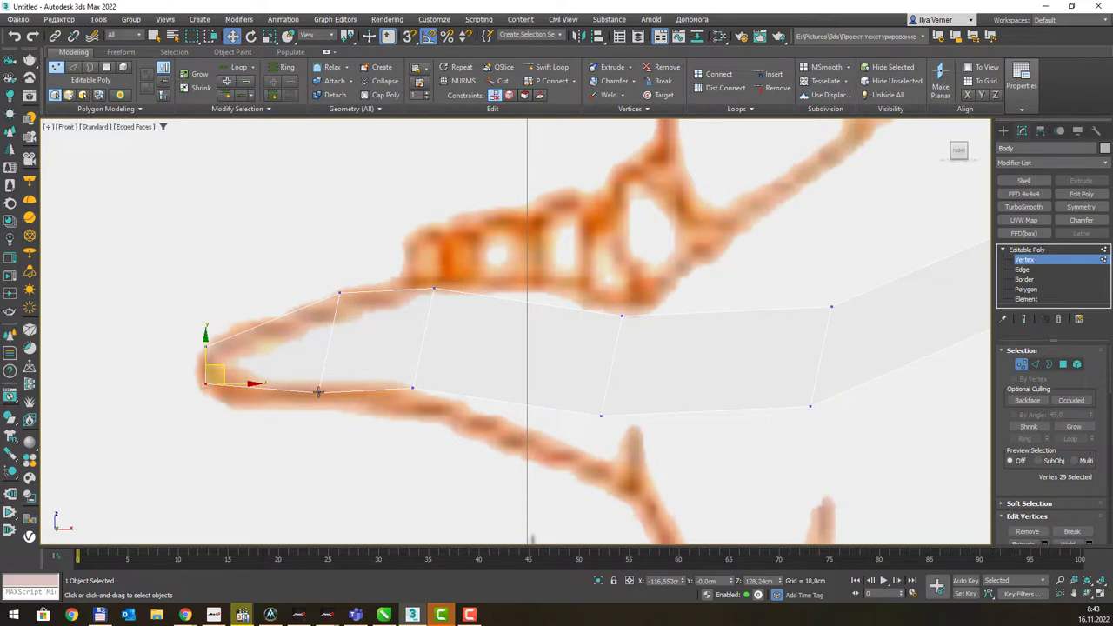
{"action": "left_click_drag", "start_coordinate": [318, 392], "coordinate": [337, 394]}
{"action": "left_click", "coordinate": [439, 291]}
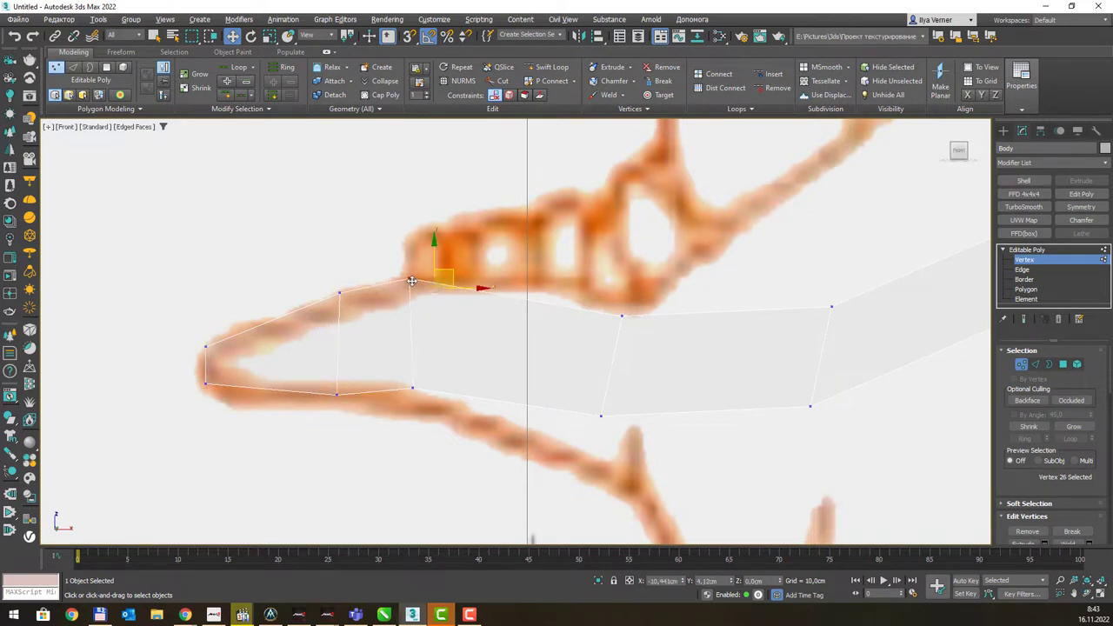
{"action": "left_click_drag", "start_coordinate": [439, 292], "coordinate": [418, 313]}
{"action": "left_click_drag", "start_coordinate": [413, 388], "coordinate": [410, 394]}
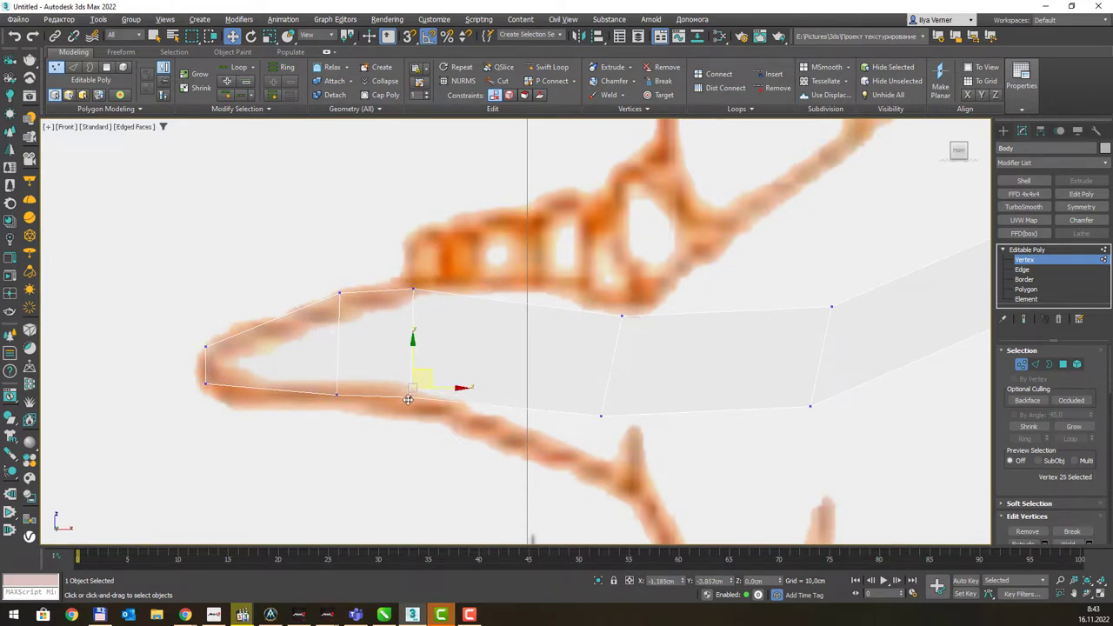
{"action": "left_click", "coordinate": [338, 296]}
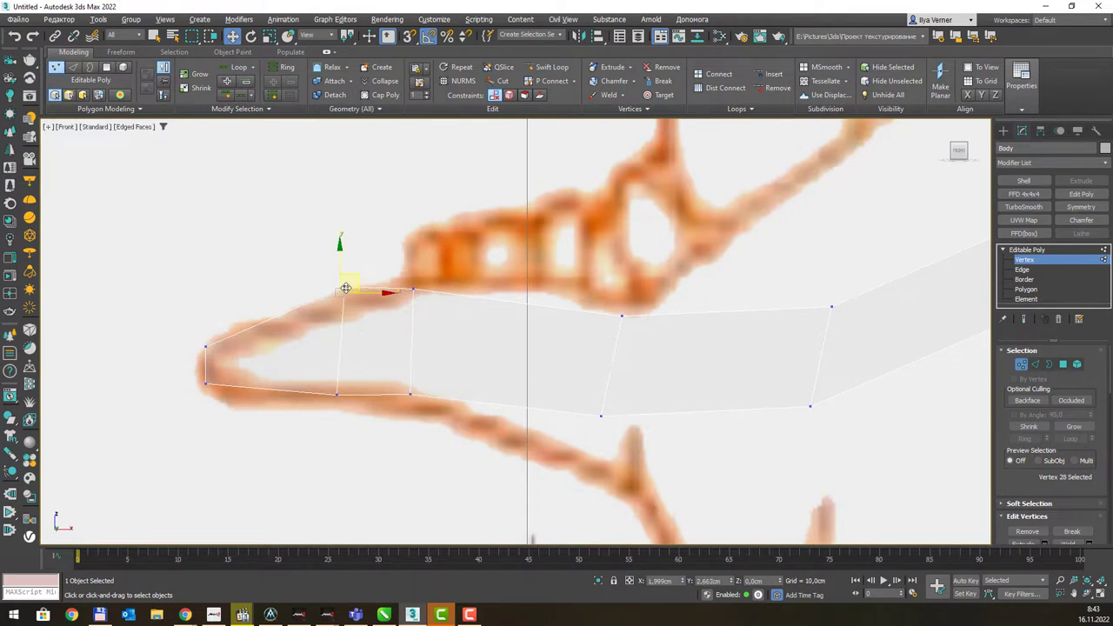
{"action": "left_click_drag", "start_coordinate": [339, 295], "coordinate": [420, 290]}
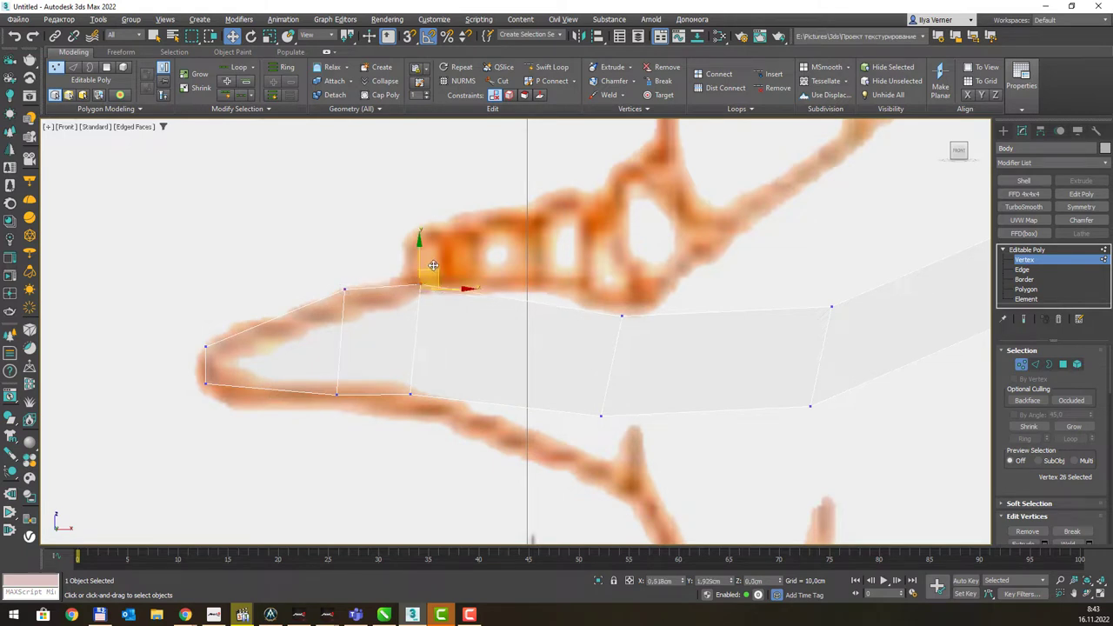
{"action": "middle_click_drag", "start_coordinate": [478, 359], "coordinate": [312, 325]}
Fit the neck vertices and the front belly vertices onto the belly and leg outline.
{"action": "left_click", "coordinate": [433, 383]}
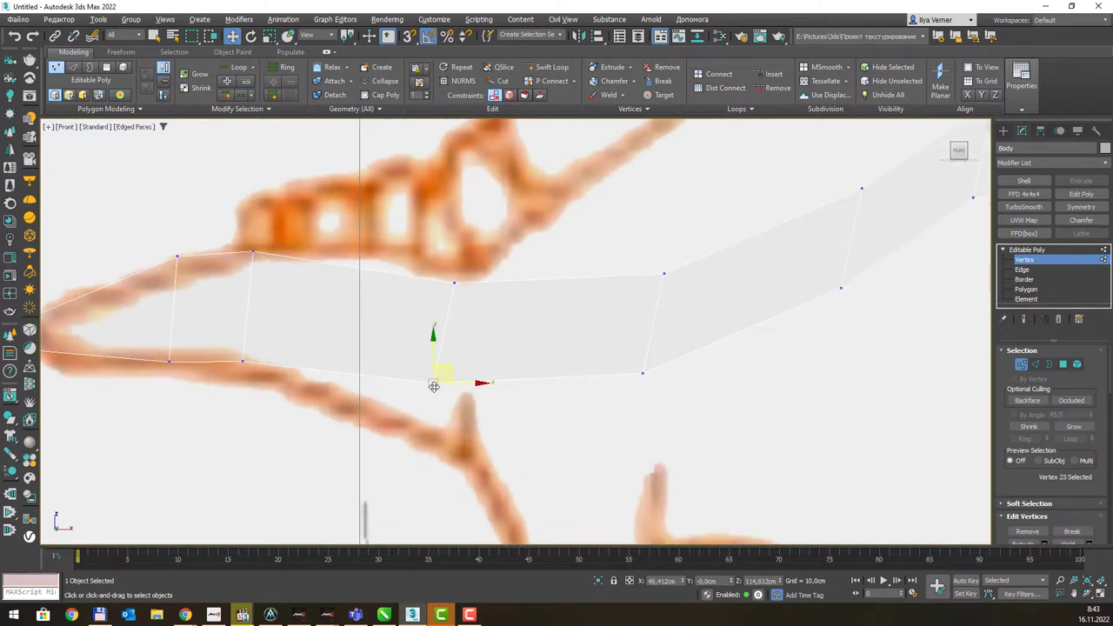
{"action": "left_click_drag", "start_coordinate": [433, 383], "coordinate": [441, 435]}
{"action": "left_click_drag", "start_coordinate": [452, 282], "coordinate": [442, 270]}
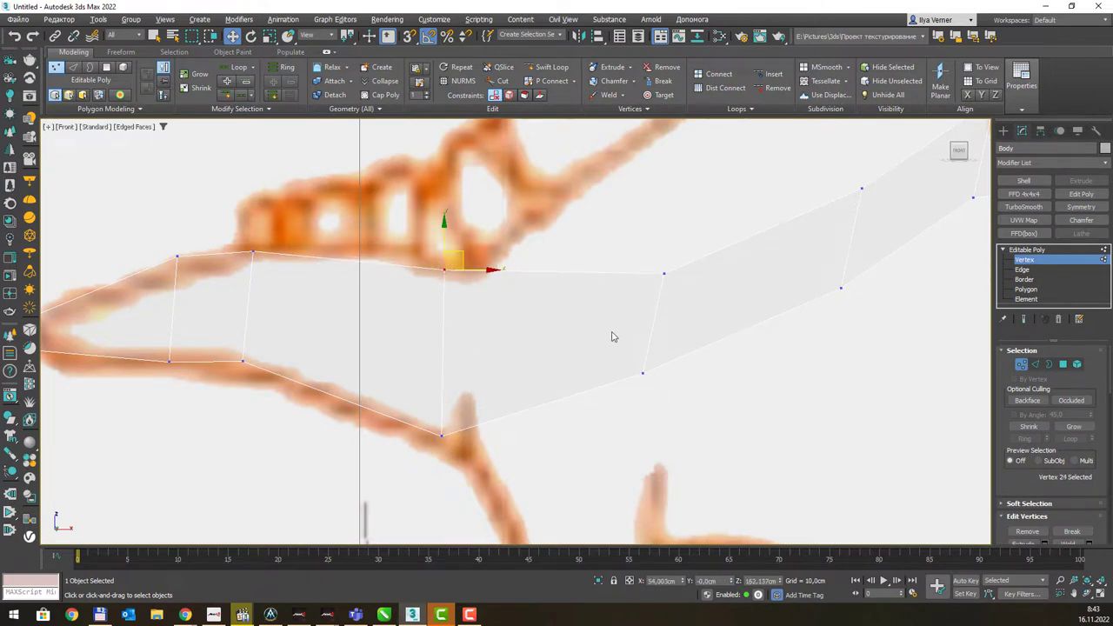
{"action": "middle_click_drag", "start_coordinate": [614, 335], "coordinate": [406, 405]}
{"action": "scroll", "coordinate": [484, 348], "scroll_direction": "down", "scroll_amount": 2}
{"action": "mouse_move", "coordinate": [485, 348]}
{"action": "middle_mouse_down"}
{"action": "mouse_move", "coordinate": [327, 400]}
{"action": "mouse_move", "coordinate": [348, 331]}
{"action": "mouse_move", "coordinate": [370, 330]}
{"action": "mouse_move", "coordinate": [366, 296]}
{"action": "middle_mouse_up"}
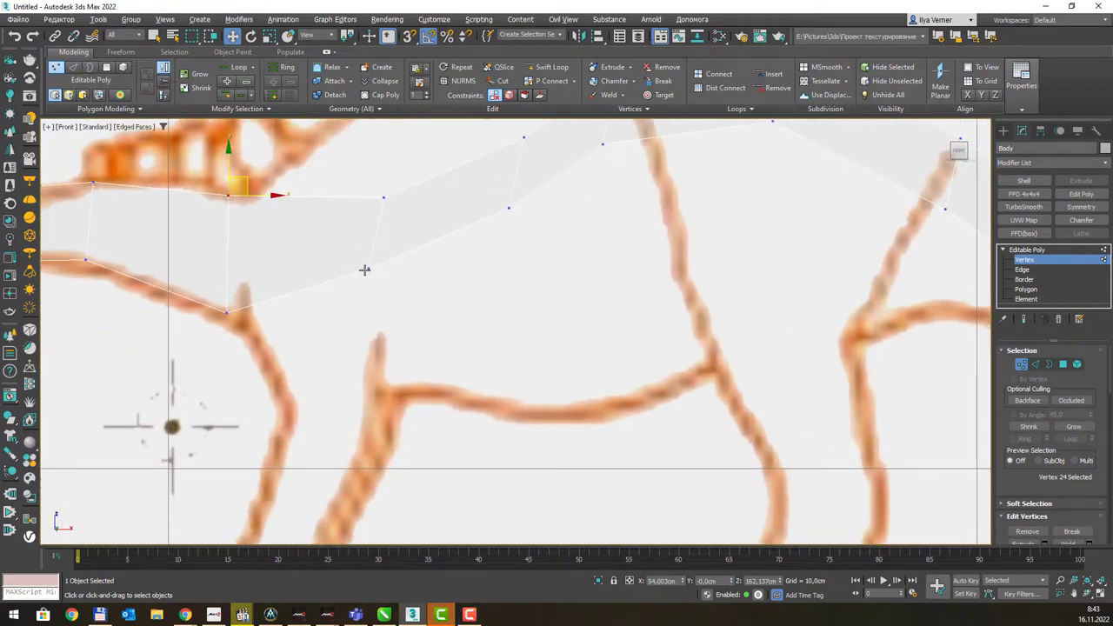
{"action": "left_click_drag", "start_coordinate": [373, 268], "coordinate": [386, 387]}
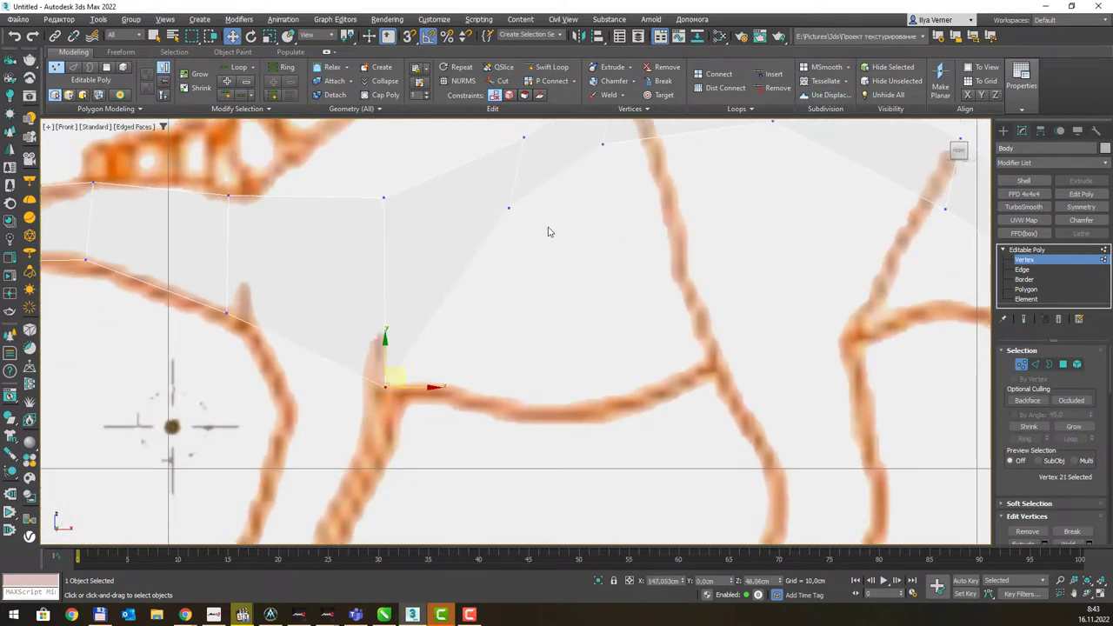
{"action": "left_click_drag", "start_coordinate": [508, 213], "coordinate": [558, 414]}
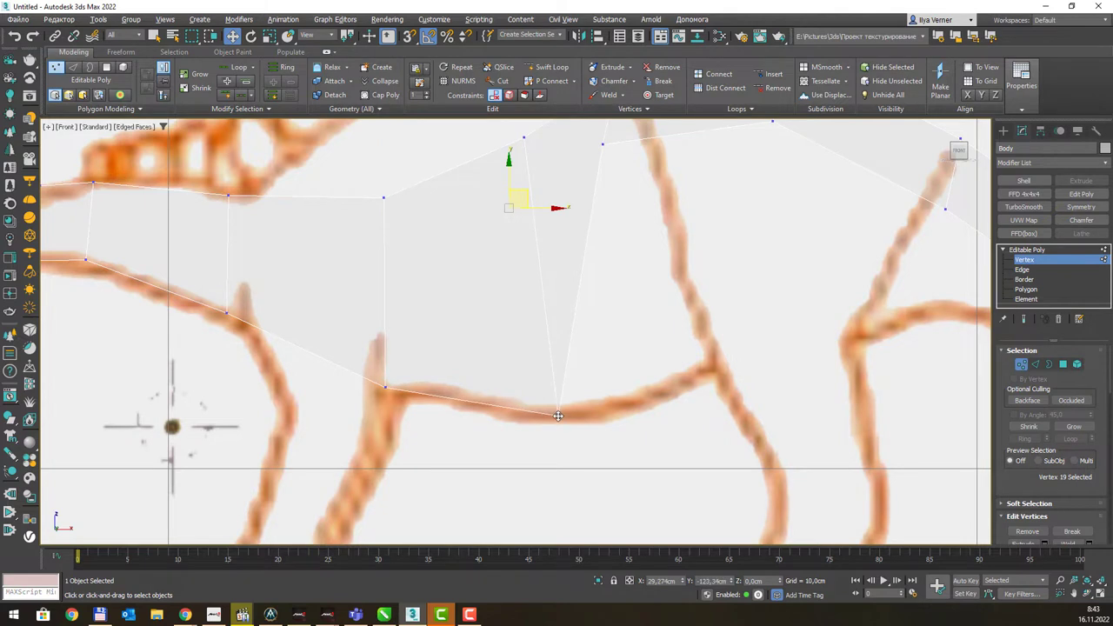
{"action": "left_click_drag", "start_coordinate": [604, 145], "coordinate": [710, 373]}
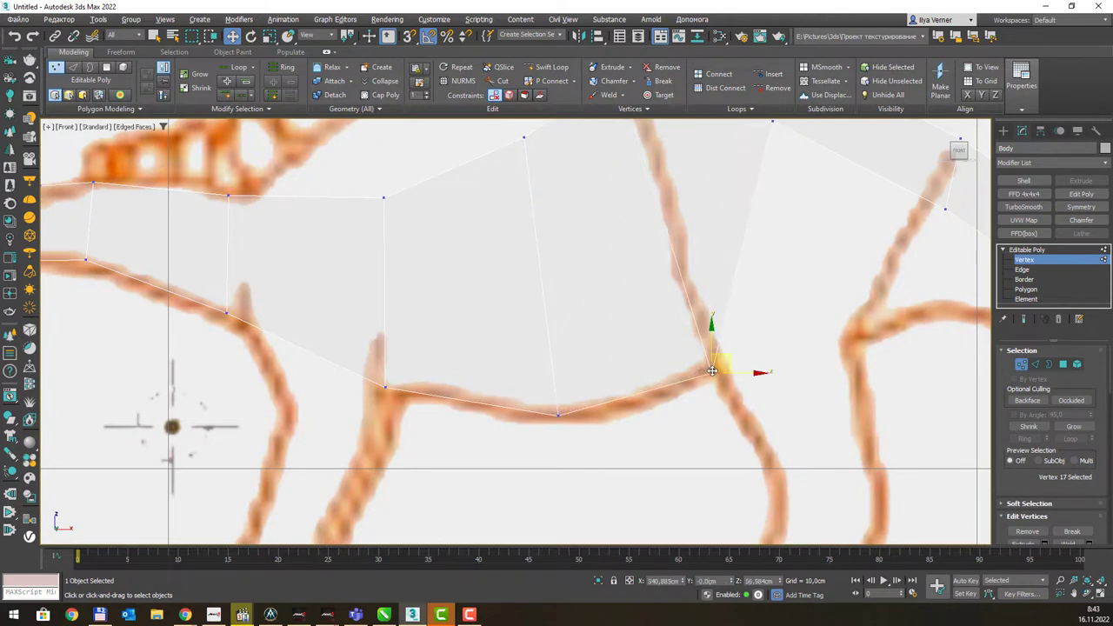
{"action": "middle_click_drag", "start_coordinate": [702, 338], "coordinate": [475, 366]}
{"action": "left_click_drag", "start_coordinate": [549, 147], "coordinate": [643, 355]}
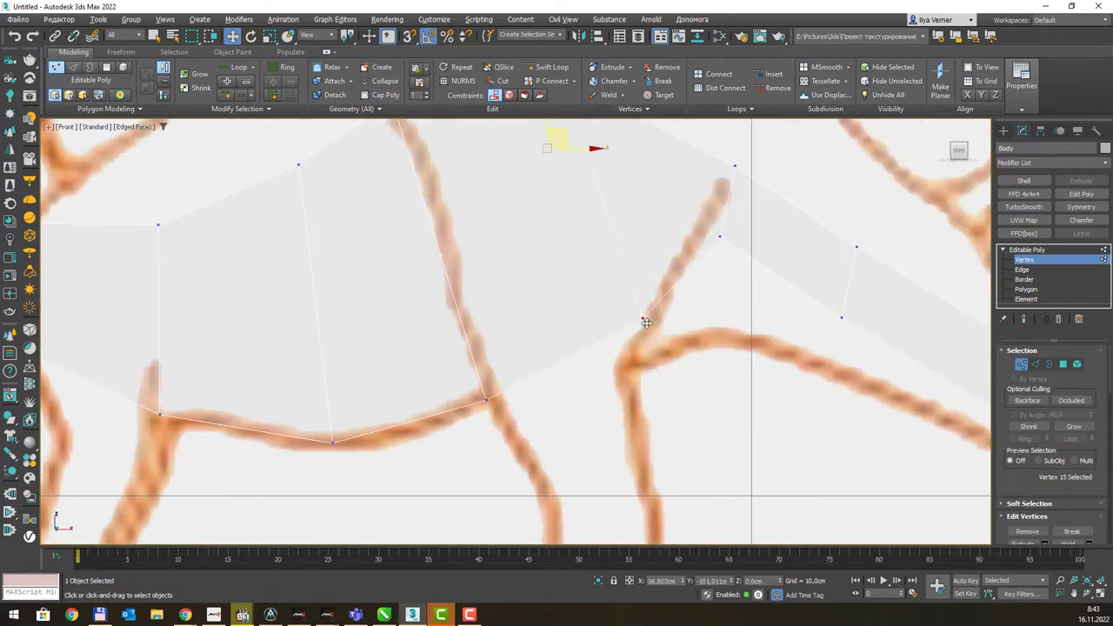
{"action": "left_click", "coordinate": [722, 238]}
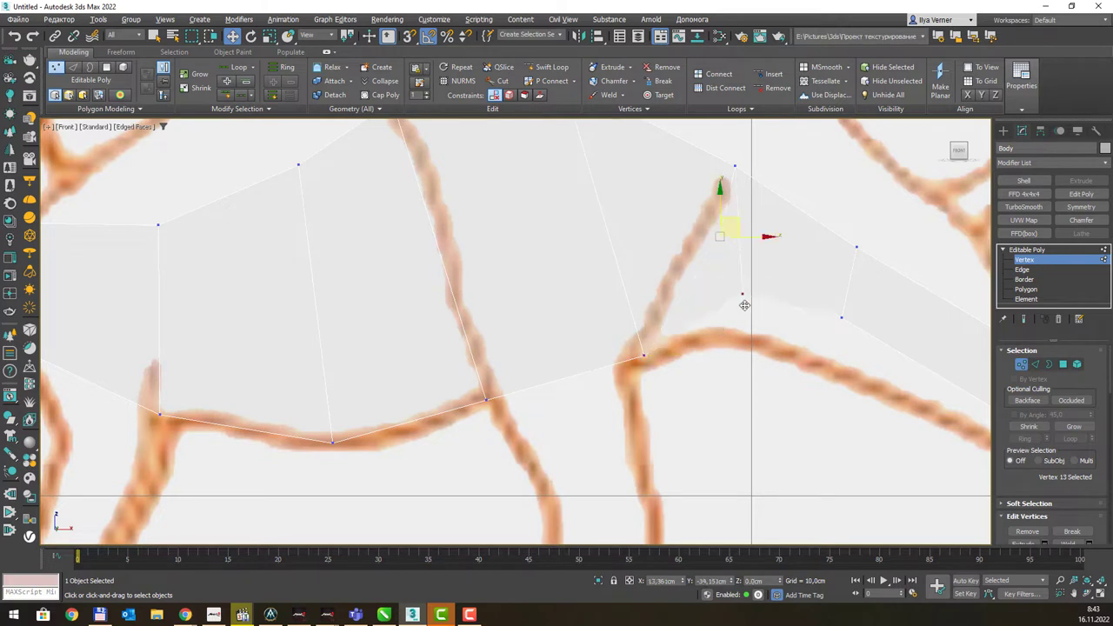
{"action": "left_click_drag", "start_coordinate": [724, 230], "coordinate": [752, 335]}
Move the rear mid-body vertices onto the belly curve and back outline toward the tail.
{"action": "middle_click_drag", "start_coordinate": [553, 360], "coordinate": [617, 340]}
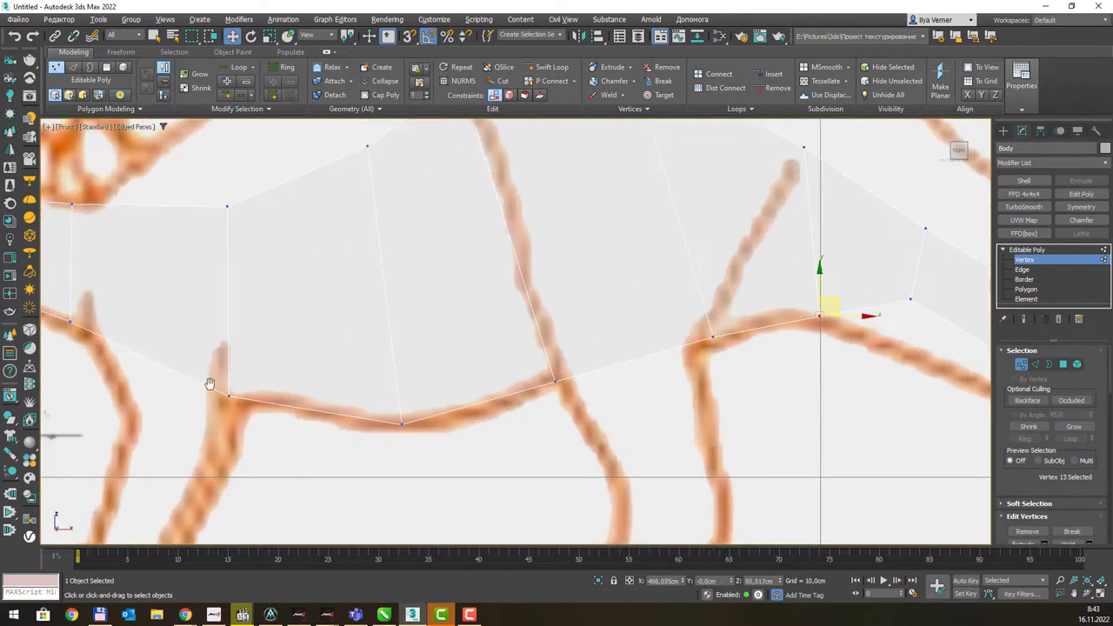
{"action": "middle_click_drag", "start_coordinate": [209, 385], "coordinate": [326, 405]}
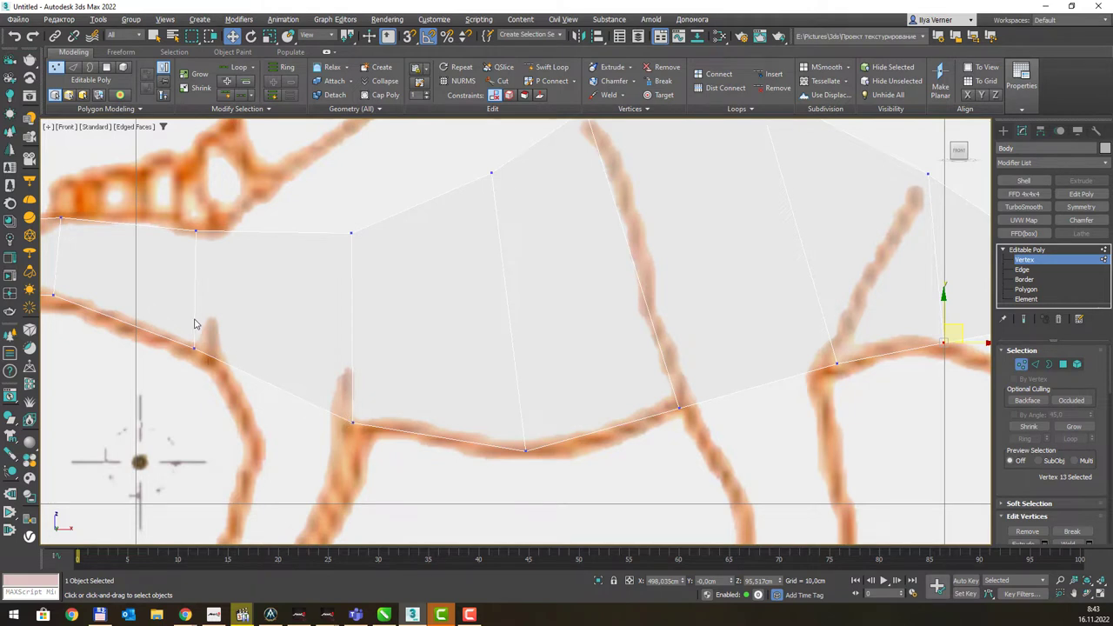
{"action": "middle_click_drag", "start_coordinate": [652, 397], "coordinate": [484, 350]}
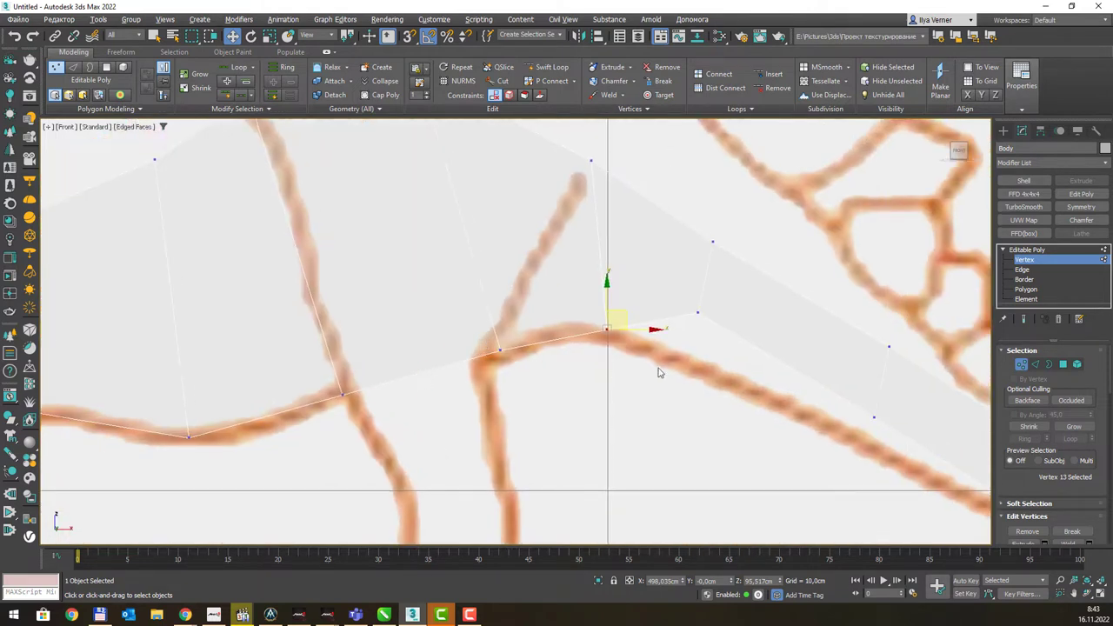
{"action": "middle_click_drag", "start_coordinate": [658, 372], "coordinate": [464, 392]}
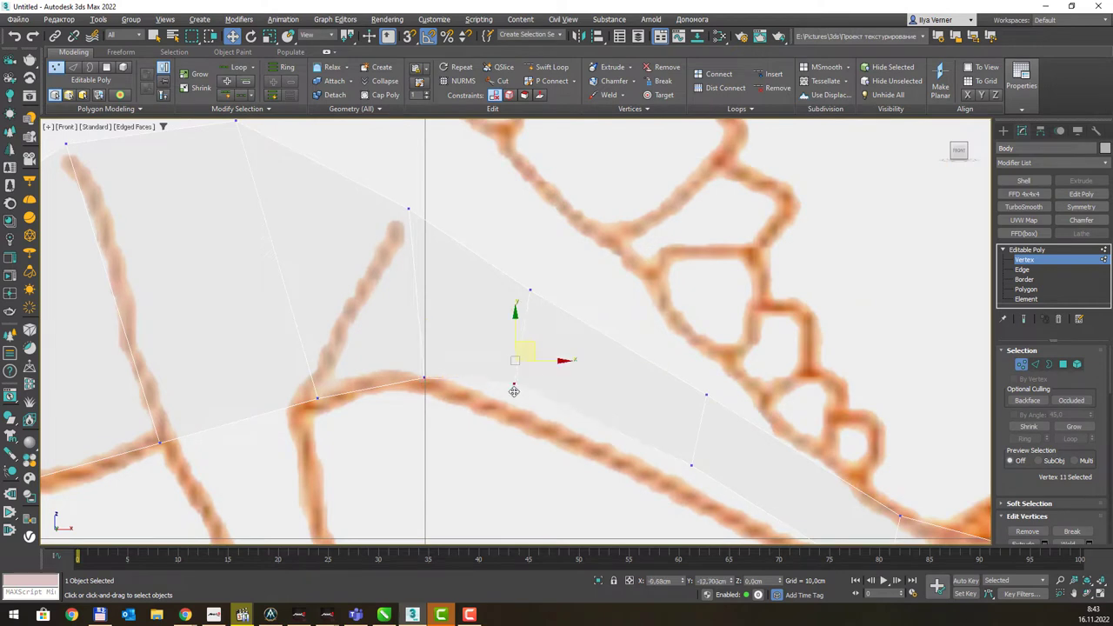
{"action": "middle_click_drag", "start_coordinate": [522, 348], "coordinate": [504, 313]}
{"action": "left_click_drag", "start_coordinate": [556, 322], "coordinate": [543, 352]}
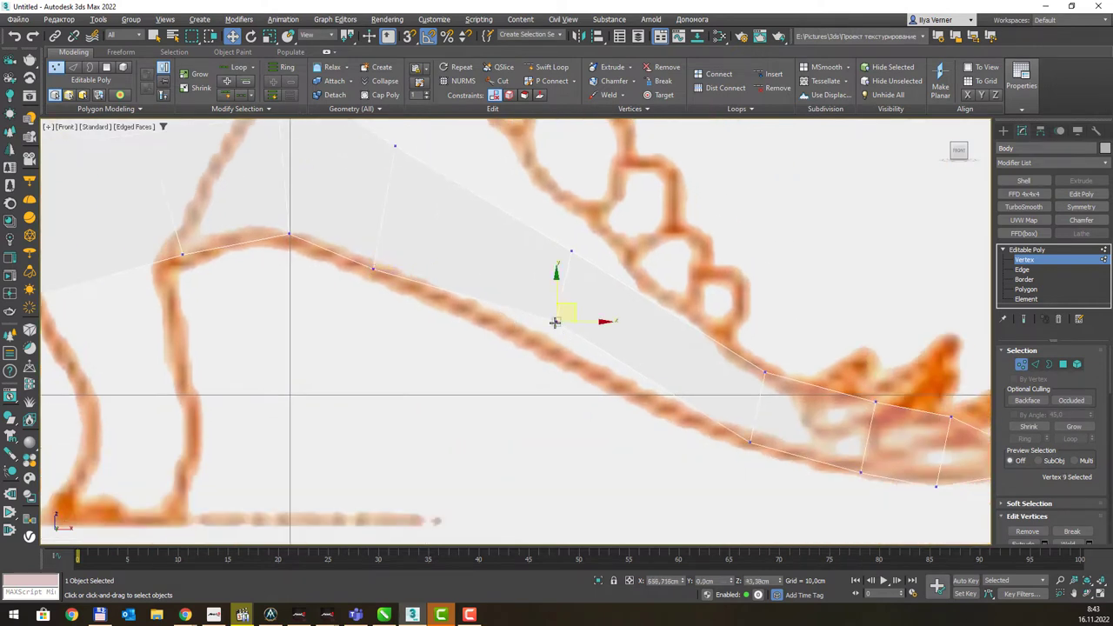
{"action": "left_click_drag", "start_coordinate": [568, 250], "coordinate": [578, 218]}
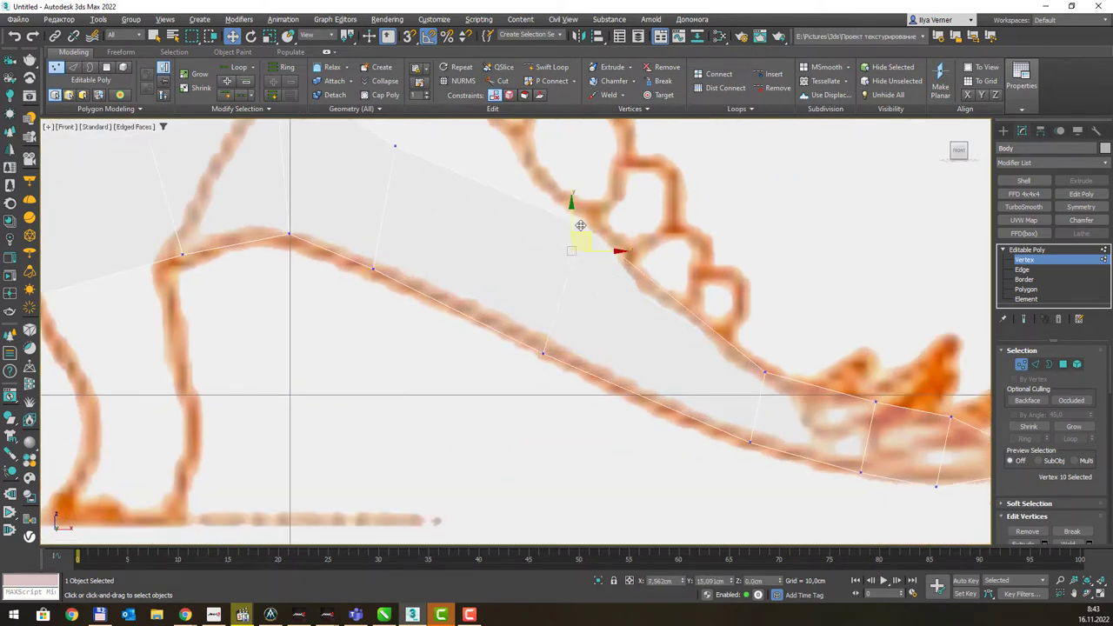
{"action": "middle_click_drag", "start_coordinate": [582, 236], "coordinate": [632, 467]}
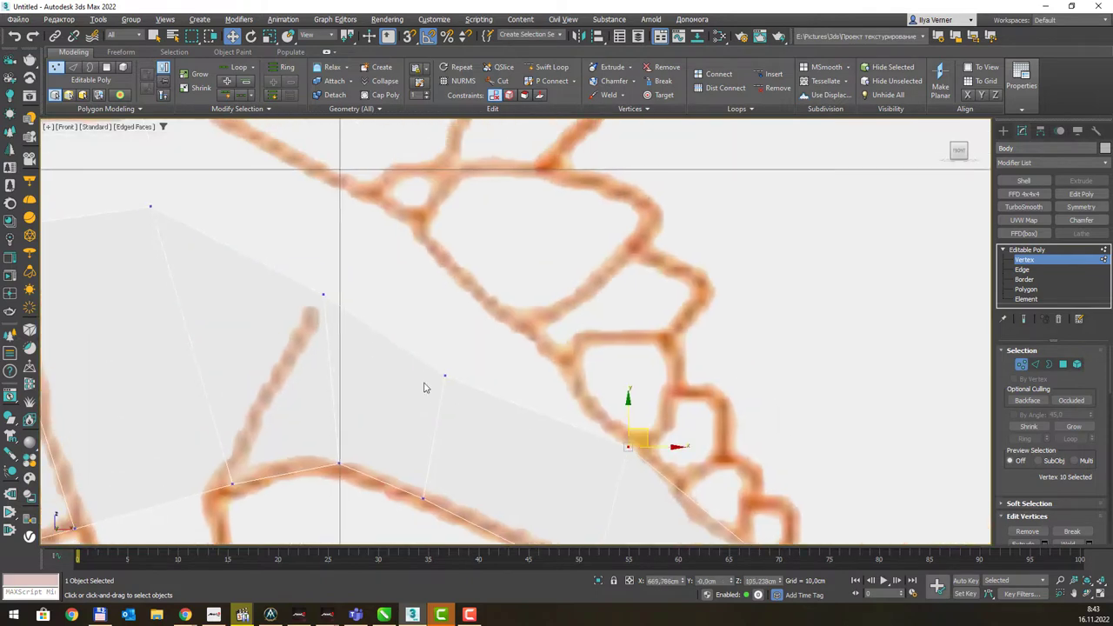
{"action": "left_click_drag", "start_coordinate": [445, 376], "coordinate": [490, 304]}
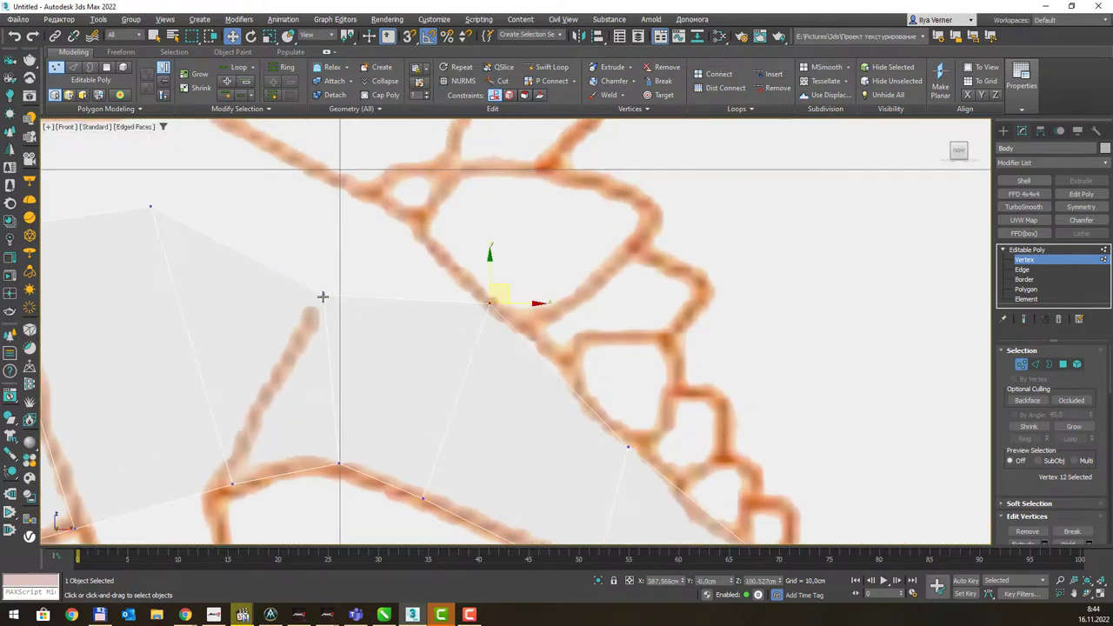
Lift the back vertices onto the back outline and raise the lower vertices onto the body contour.
{"action": "left_click_drag", "start_coordinate": [323, 297], "coordinate": [395, 207]}
{"action": "middle_click_drag", "start_coordinate": [267, 210], "coordinate": [403, 328]}
{"action": "left_click_drag", "start_coordinate": [283, 320], "coordinate": [337, 226]}
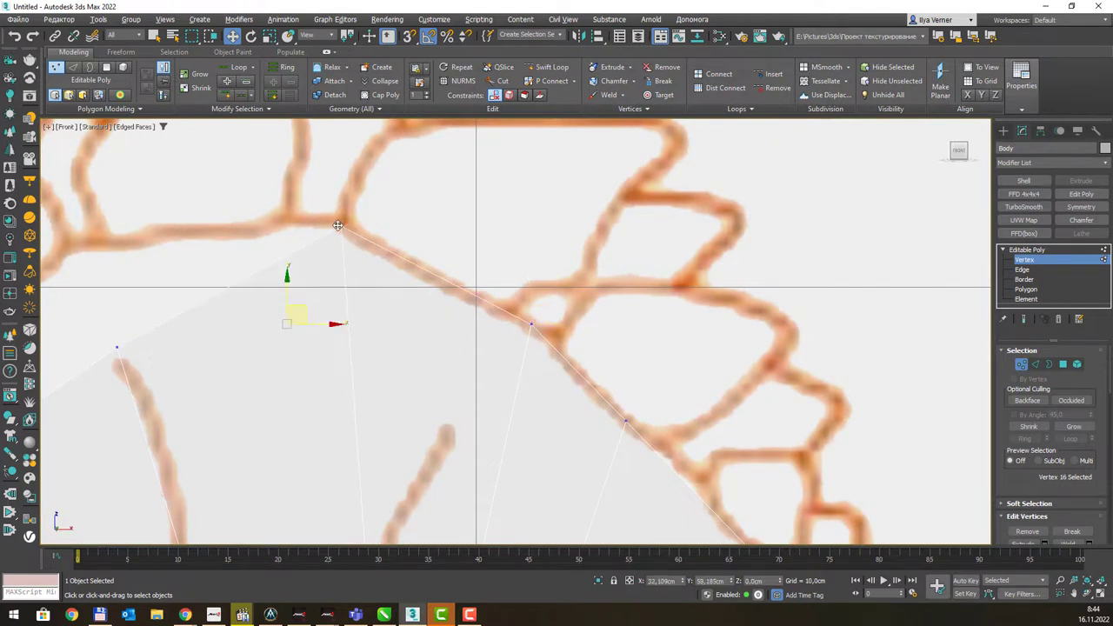
{"action": "middle_click_drag", "start_coordinate": [137, 349], "coordinate": [299, 306]}
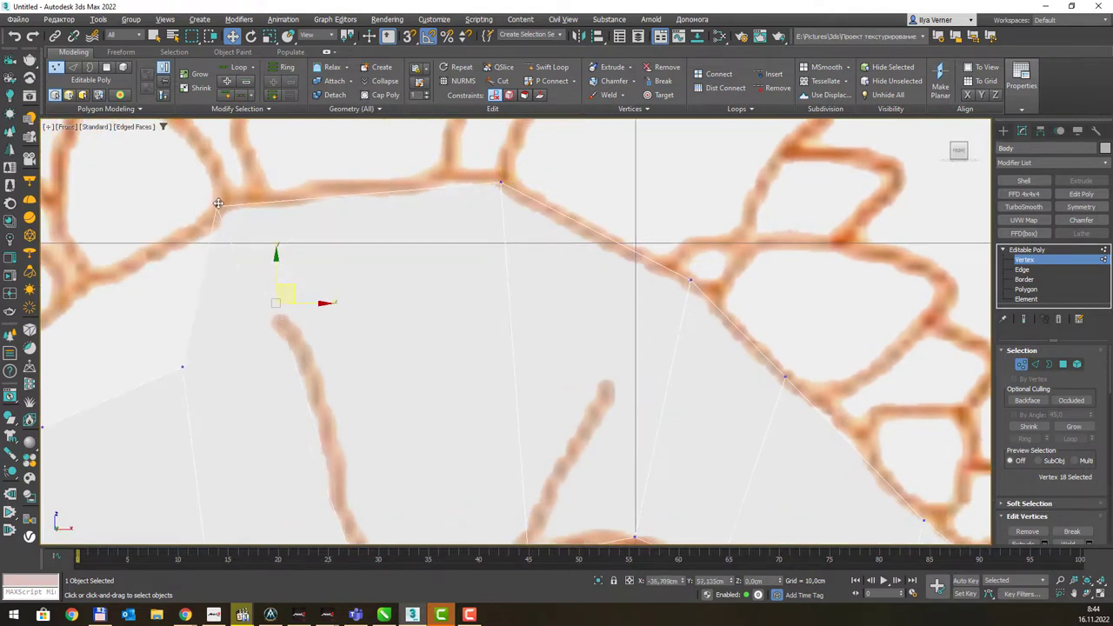
{"action": "left_click_drag", "start_coordinate": [274, 301], "coordinate": [230, 195]}
{"action": "middle_click_drag", "start_coordinate": [216, 307], "coordinate": [558, 350]}
{"action": "left_click", "coordinate": [509, 369]}
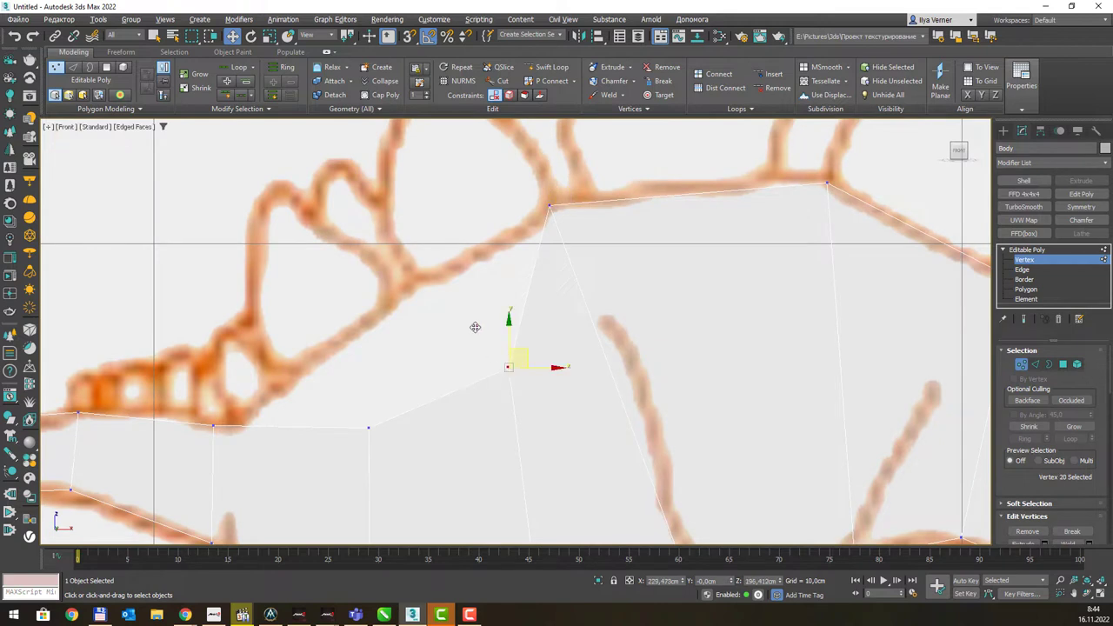
{"action": "left_click_drag", "start_coordinate": [510, 369], "coordinate": [416, 281]}
{"action": "left_click", "coordinate": [369, 428]}
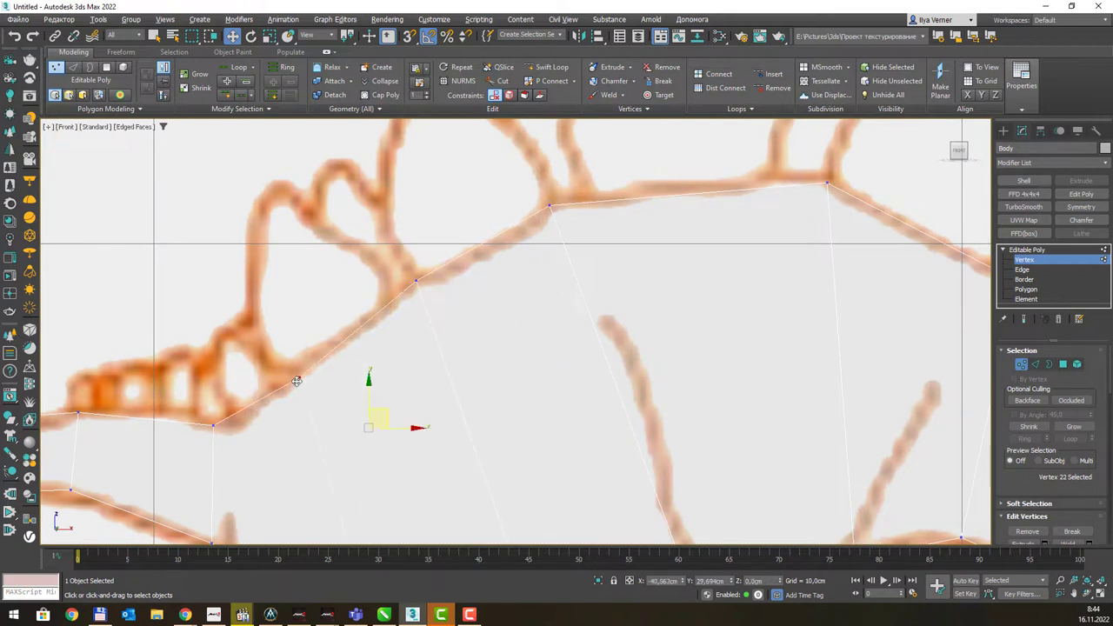
{"action": "left_click_drag", "start_coordinate": [346, 404], "coordinate": [280, 380]}
Adjust the neck's top-line vertices so they sit on the back outline.
{"action": "left_click", "coordinate": [214, 426]}
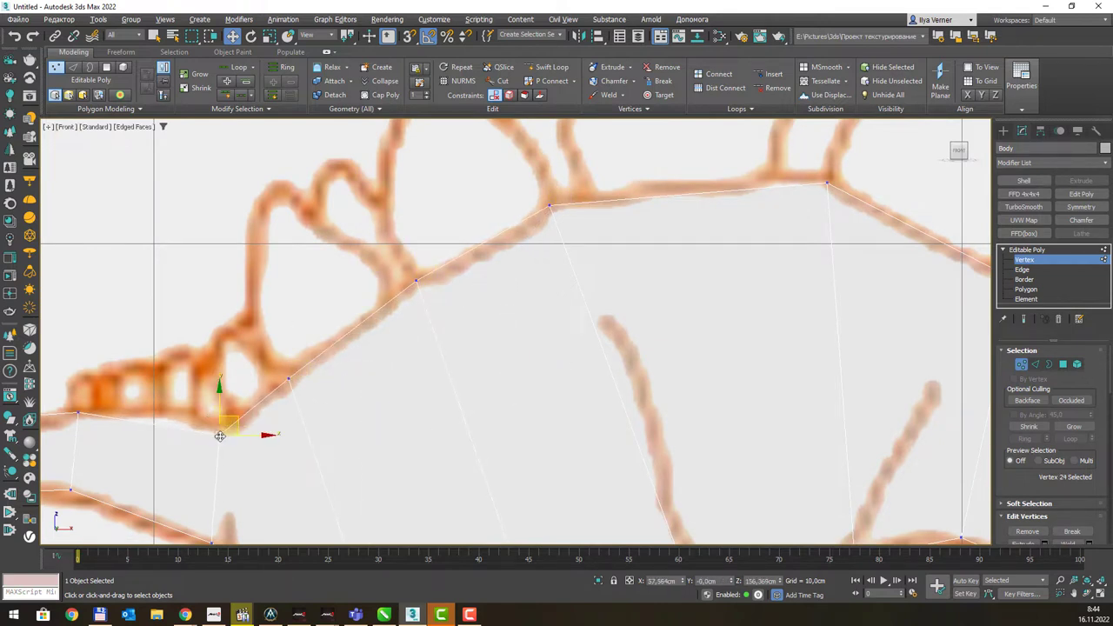
{"action": "middle_click_drag", "start_coordinate": [217, 424], "coordinate": [394, 285]}
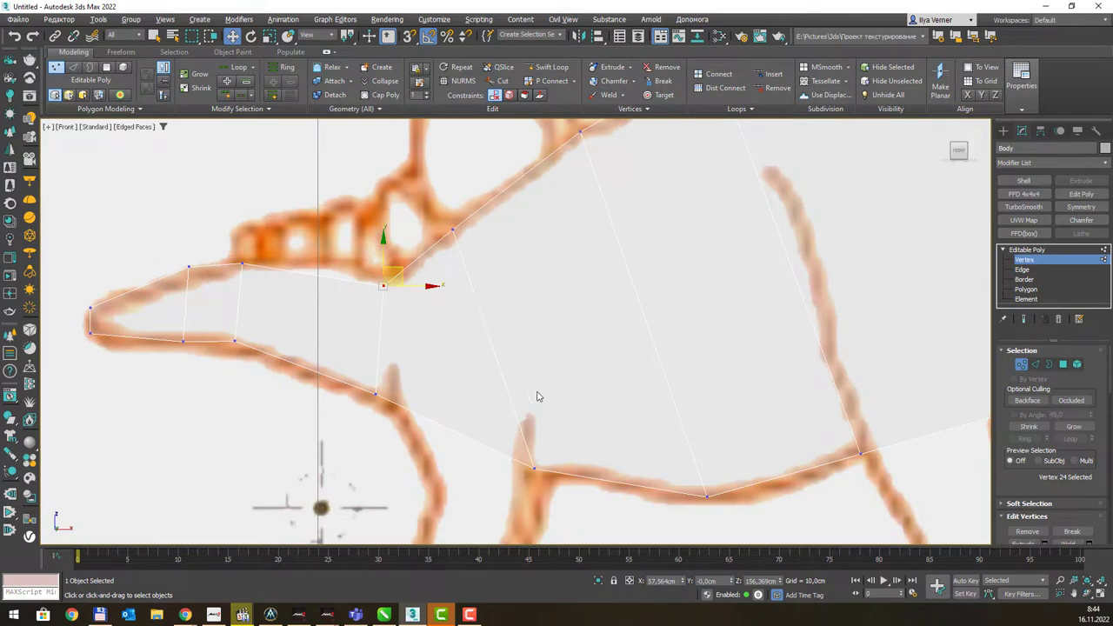
{"action": "left_click", "coordinate": [453, 231]}
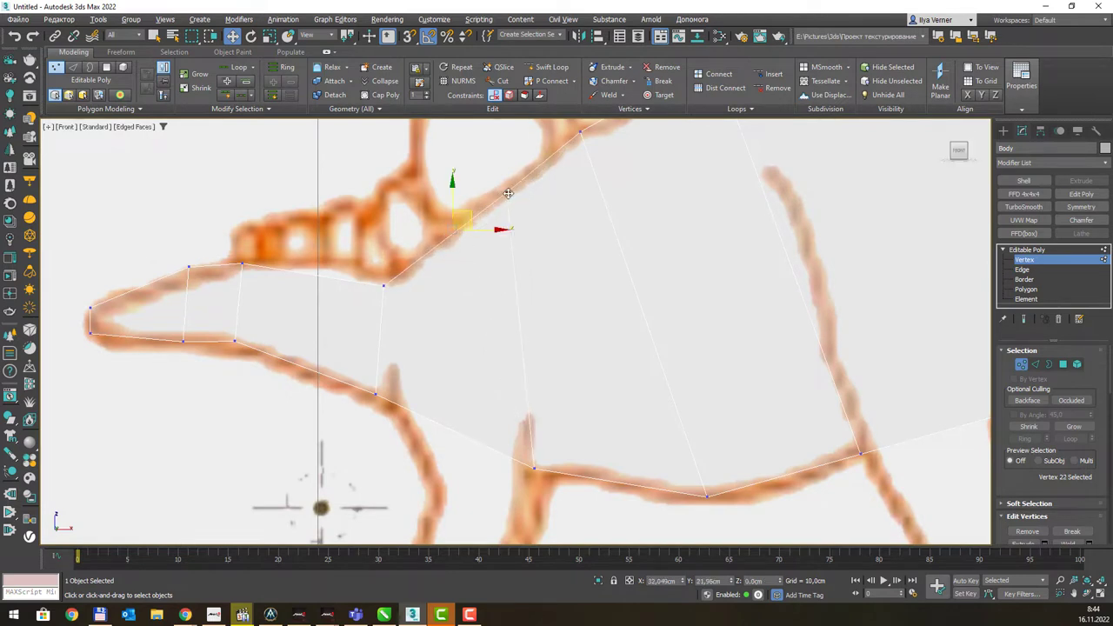
{"action": "left_click", "coordinate": [516, 187]}
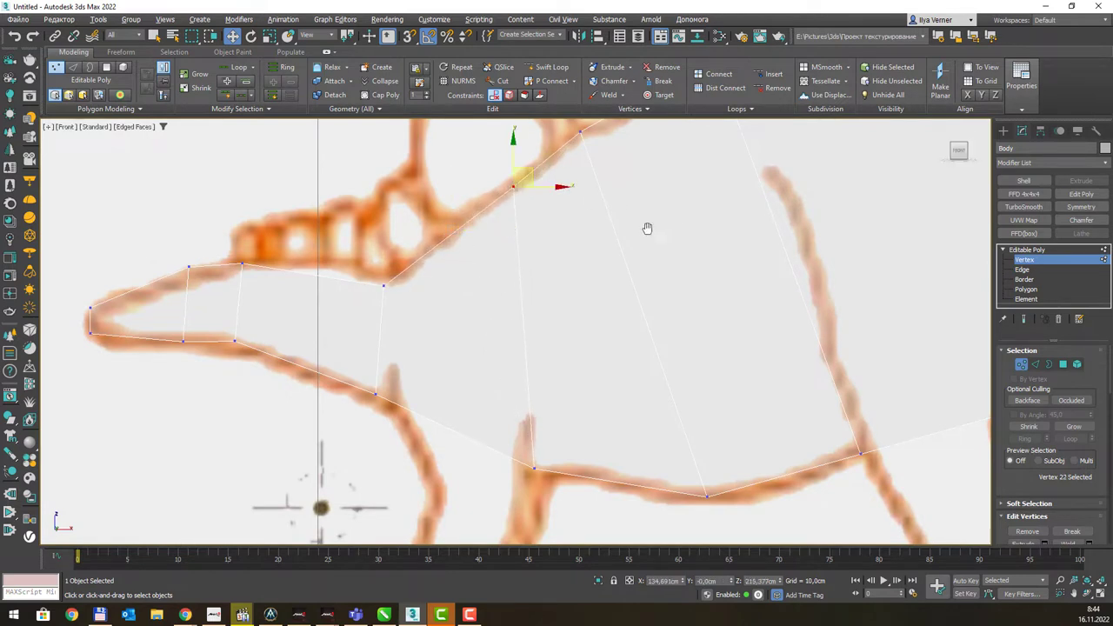
{"action": "middle_click_drag", "start_coordinate": [647, 228], "coordinate": [483, 228]}
{"action": "left_click_drag", "start_coordinate": [477, 243], "coordinate": [513, 224]}
{"action": "middle_click_drag", "start_coordinate": [394, 341], "coordinate": [534, 279]}
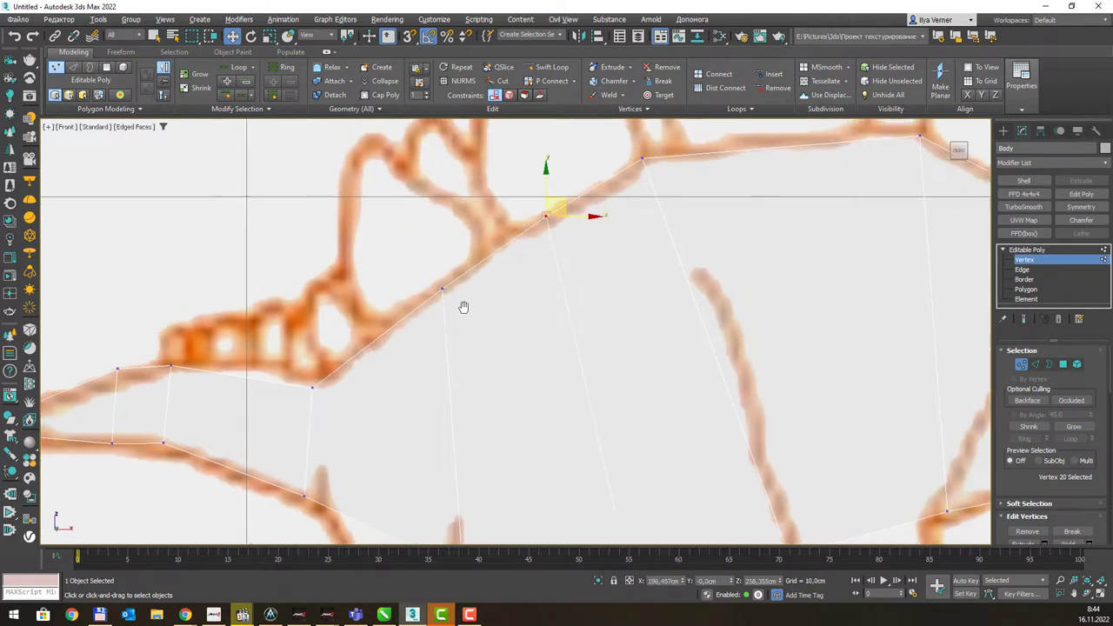
Insert a Swift Loop across the neck and nudge its new top vertex onto the outline.
{"action": "left_click", "coordinate": [541, 74]}
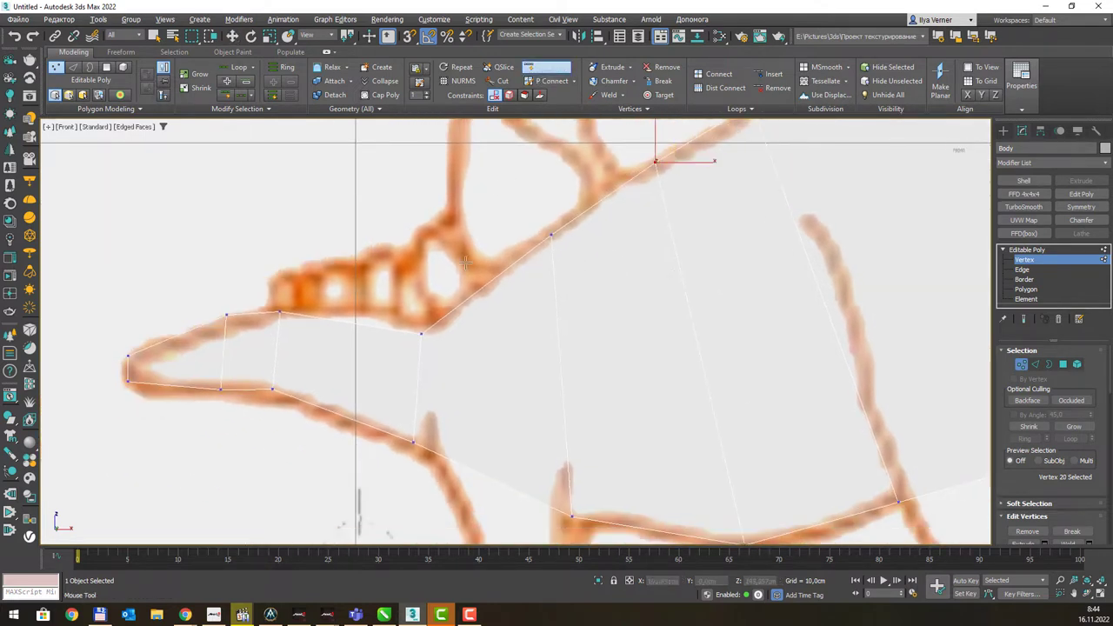
{"action": "left_click", "coordinate": [357, 333]}
{"action": "right_click", "coordinate": [360, 326]}
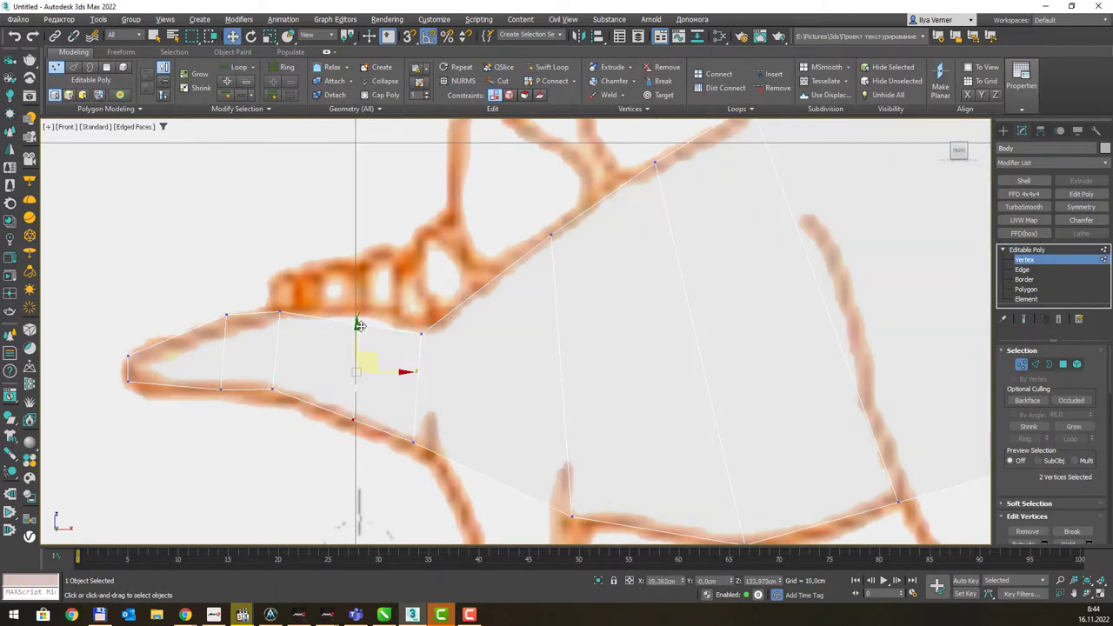
{"action": "left_click", "coordinate": [362, 326]}
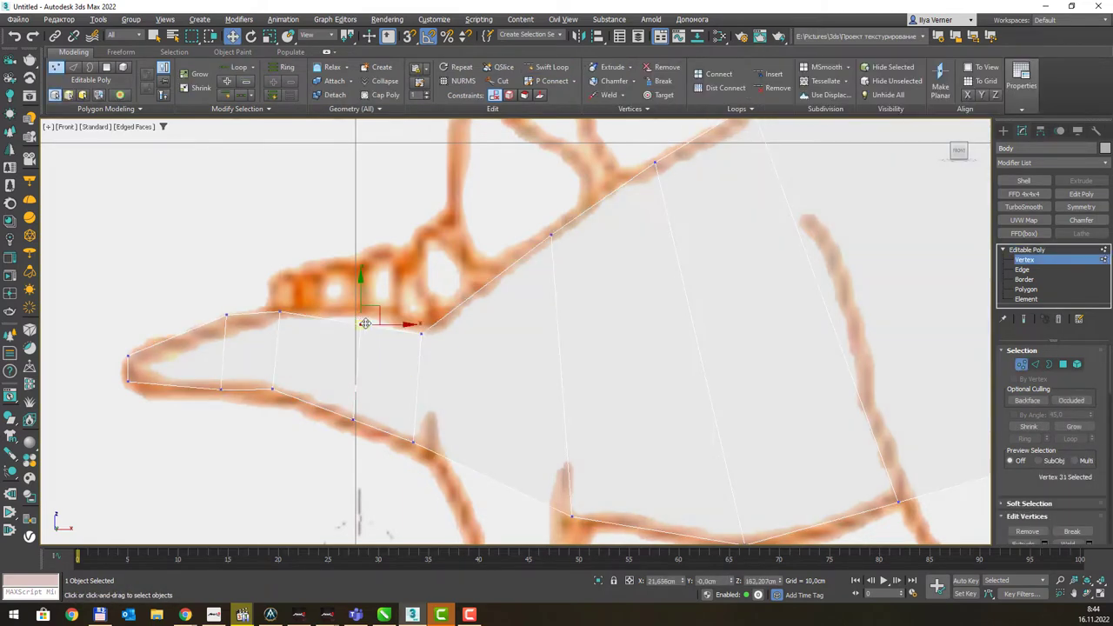
{"action": "left_click_drag", "start_coordinate": [362, 323], "coordinate": [354, 317]}
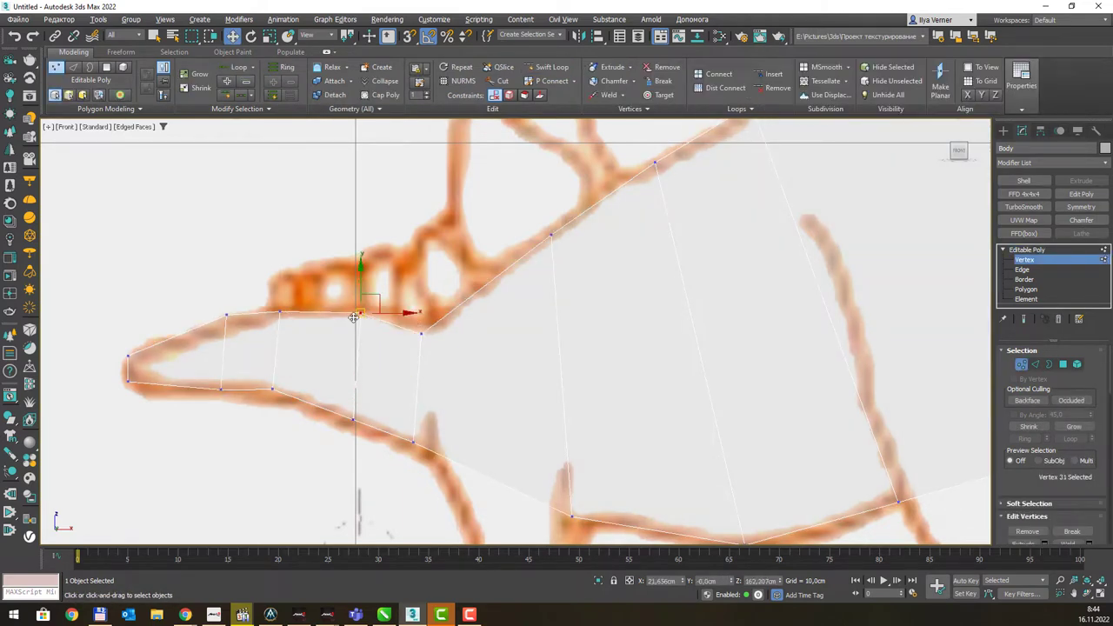
Move the shoulder and upper back vertices up onto the sketched back outline.
{"action": "middle_click_drag", "start_coordinate": [566, 342], "coordinate": [391, 291]}
{"action": "scroll", "coordinate": [395, 308], "scroll_direction": "down", "scroll_amount": 2}
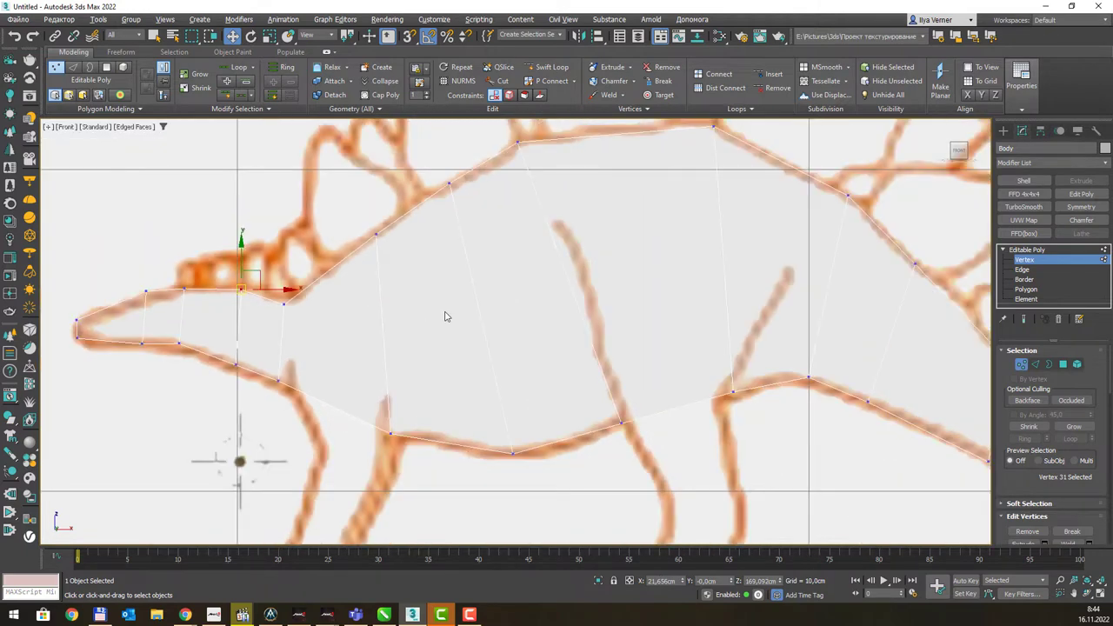
{"action": "middle_click_drag", "start_coordinate": [447, 316], "coordinate": [377, 345]}
{"action": "middle_click_drag", "start_coordinate": [574, 256], "coordinate": [472, 269]}
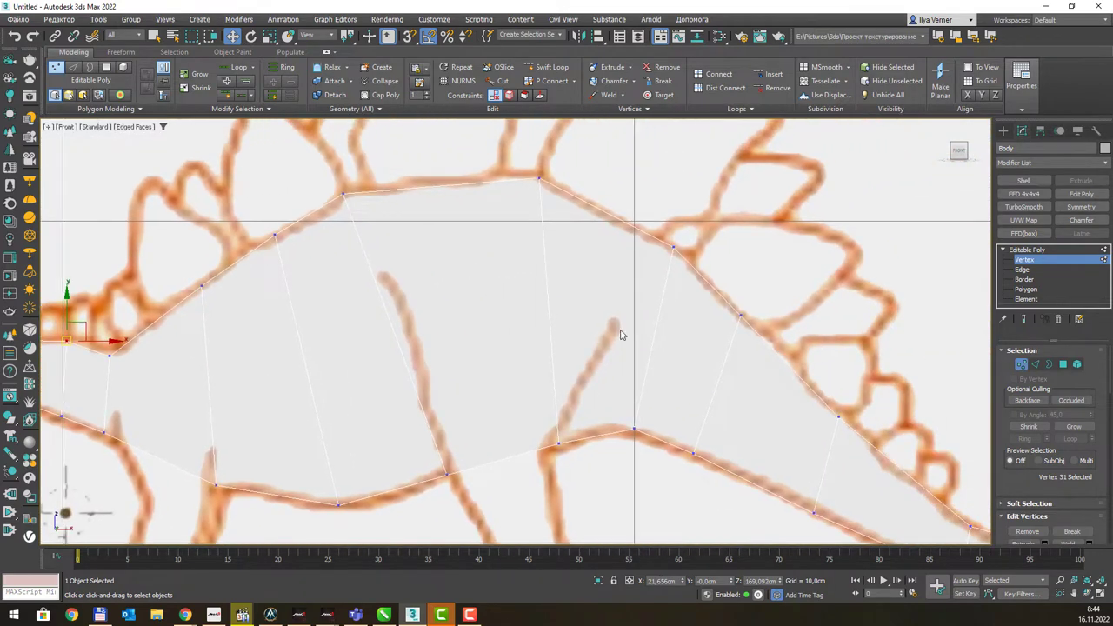
{"action": "middle_click_drag", "start_coordinate": [618, 328], "coordinate": [530, 306]}
{"action": "left_click", "coordinate": [579, 226]}
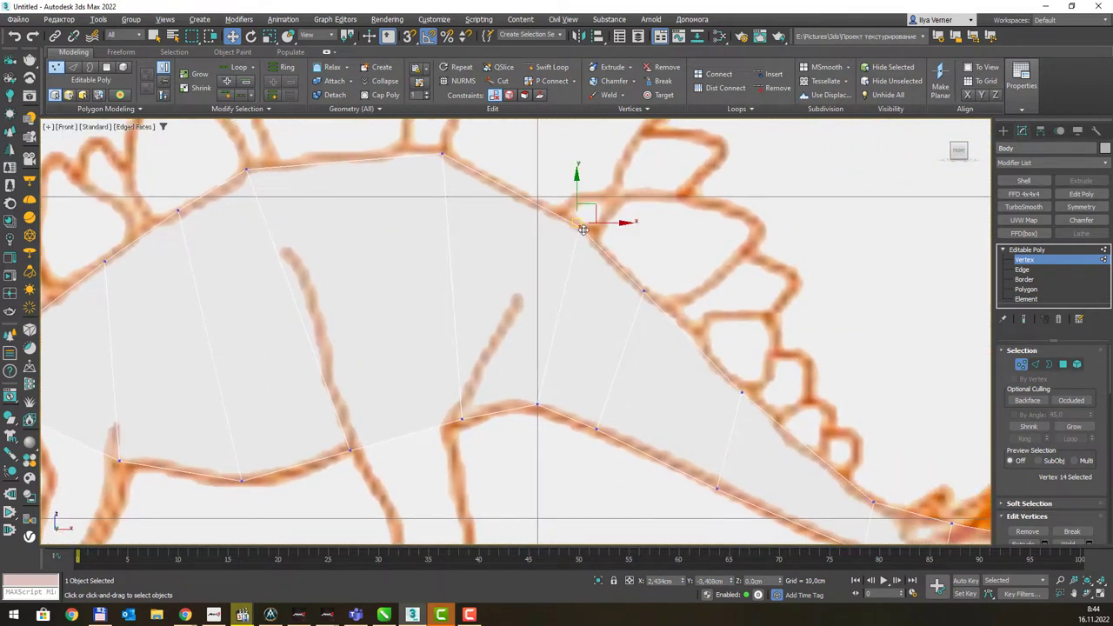
{"action": "left_click", "coordinate": [641, 289]}
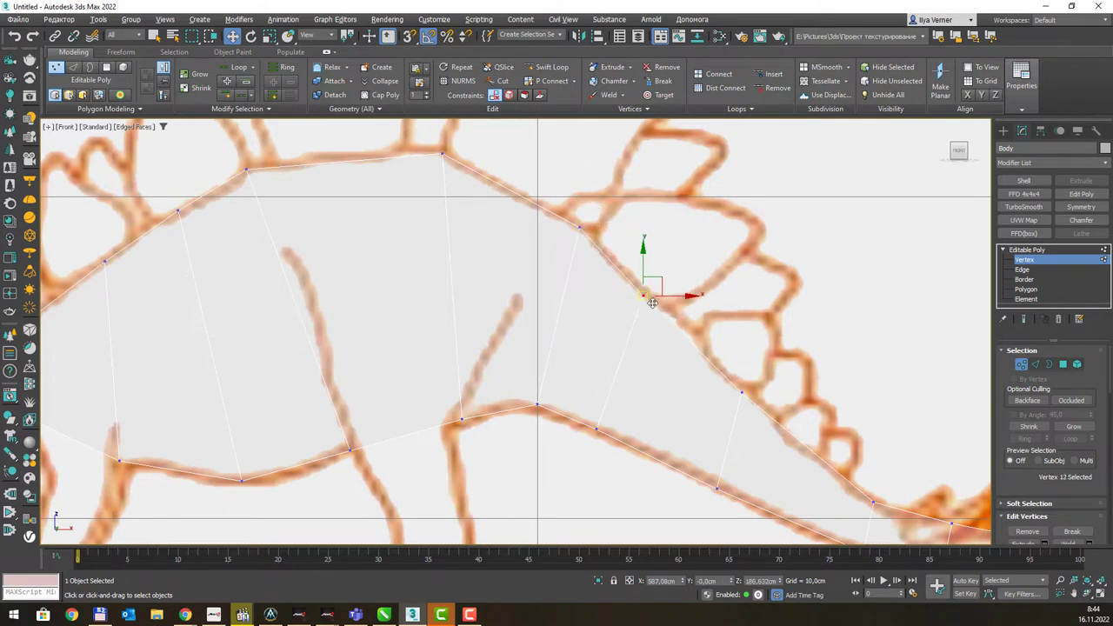
{"action": "middle_click_drag", "start_coordinate": [748, 334], "coordinate": [604, 260]}
{"action": "left_click", "coordinate": [614, 331]}
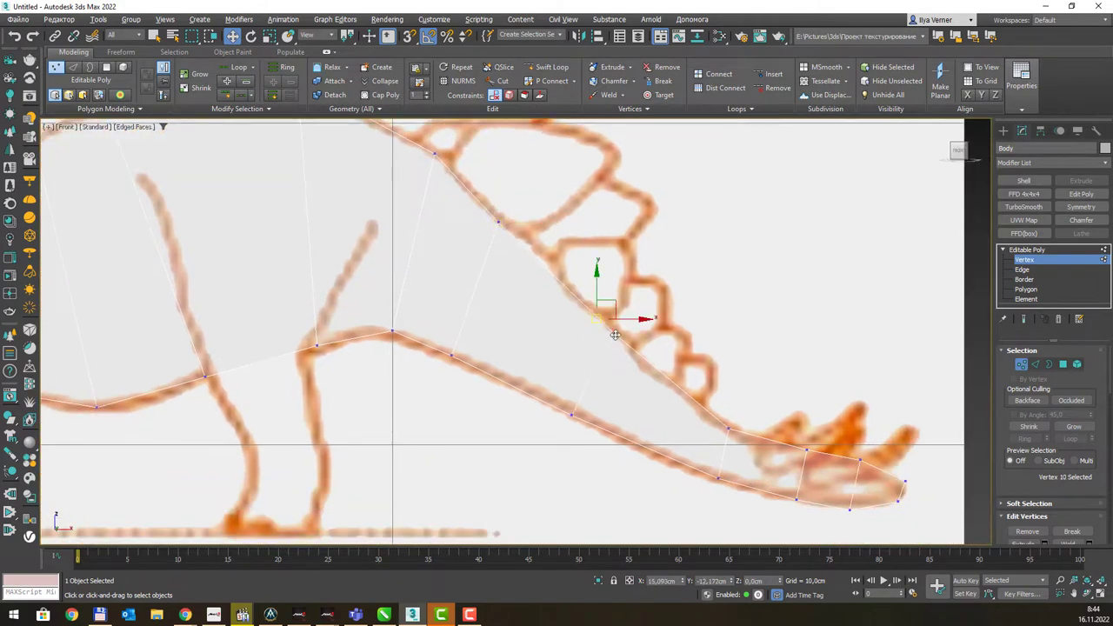
{"action": "middle_click_drag", "start_coordinate": [564, 346], "coordinate": [633, 306]}
{"action": "scroll", "coordinate": [519, 227], "scroll_direction": "down", "scroll_amount": 2}
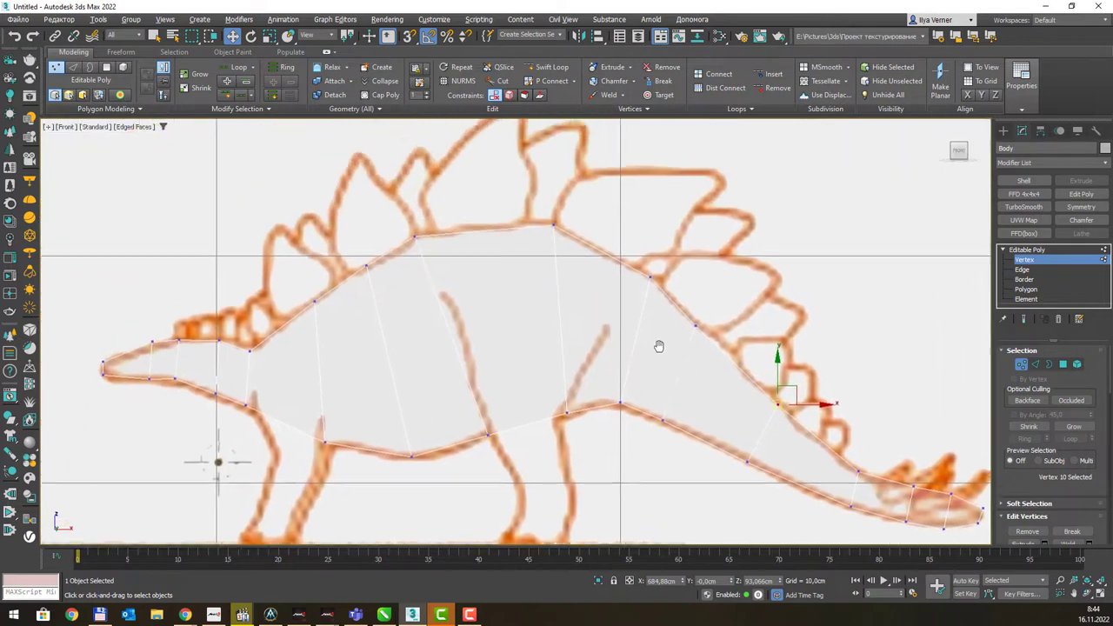
{"action": "scroll", "coordinate": [648, 341], "scroll_direction": "up", "scroll_amount": 2}
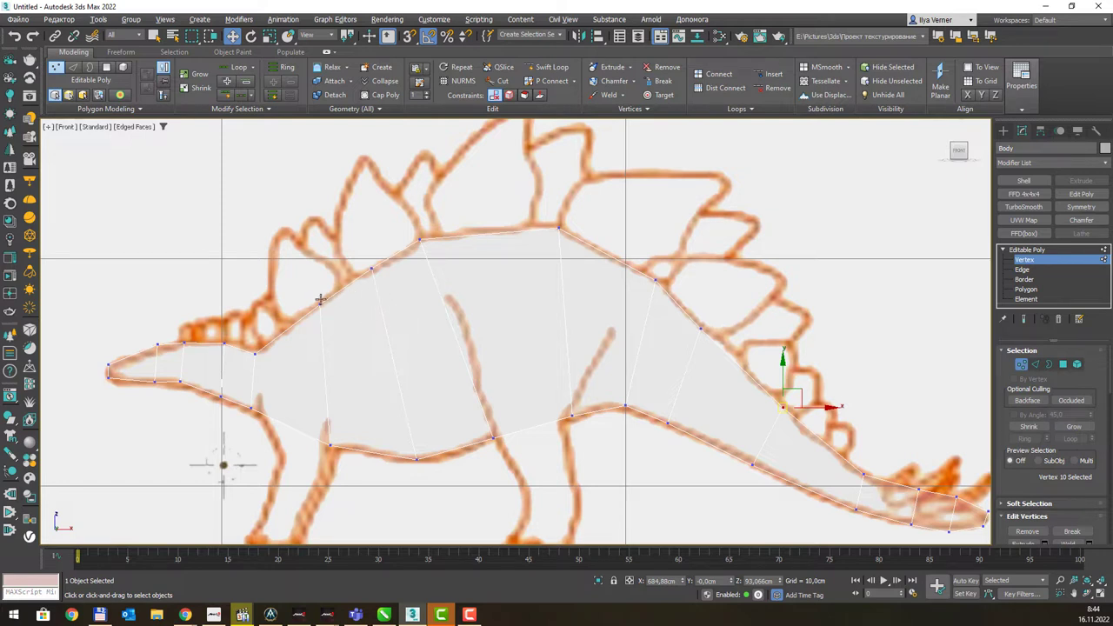
{"action": "left_click_drag", "start_coordinate": [372, 273], "coordinate": [433, 235]}
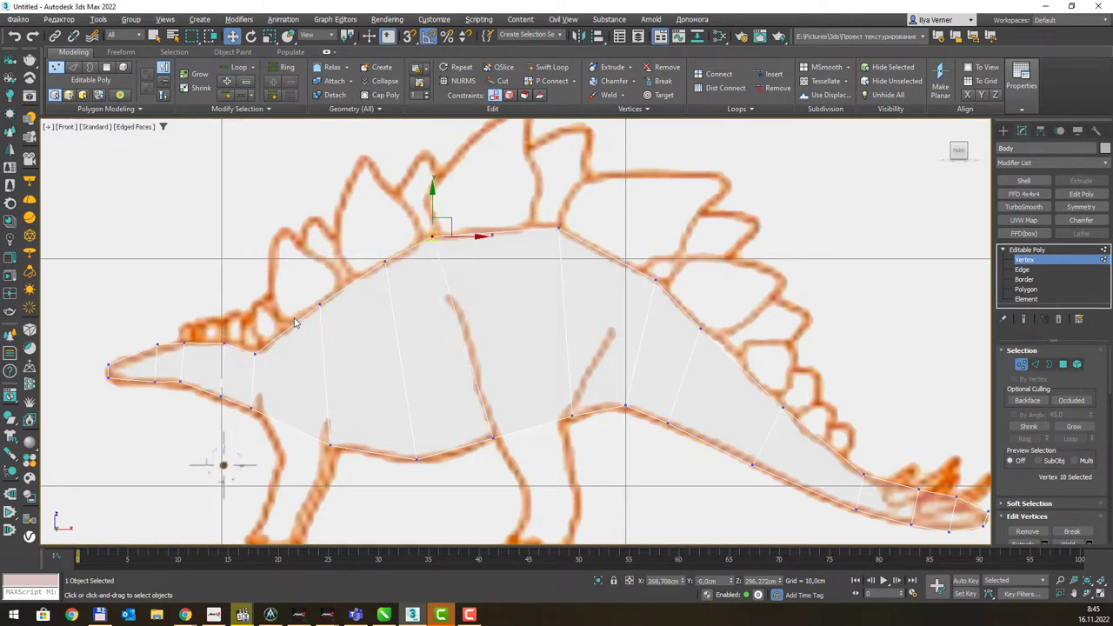
{"action": "left_click_drag", "start_coordinate": [320, 304], "coordinate": [332, 301]}
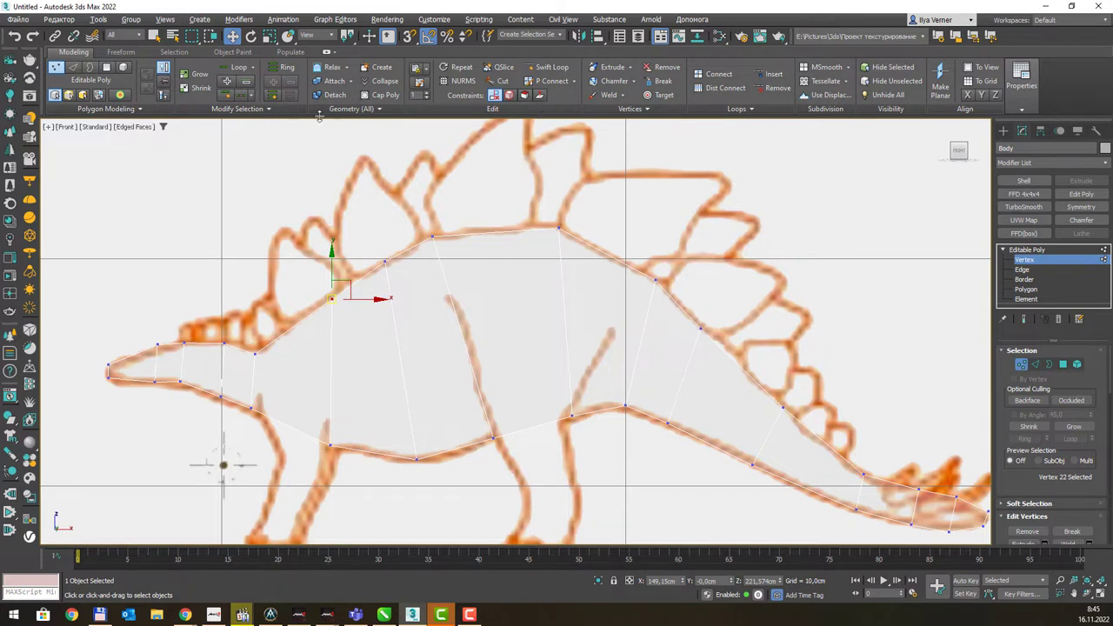
Insert two Swift Loops, one across the shoulder area and one through the middle of the body.
{"action": "left_click", "coordinate": [551, 74]}
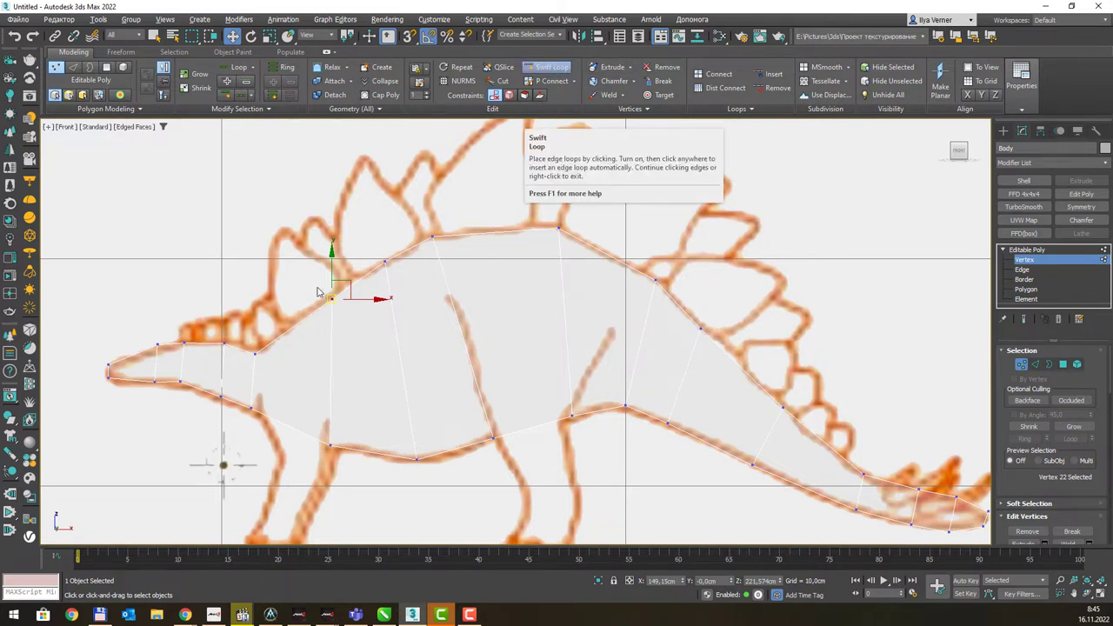
{"action": "left_click", "coordinate": [296, 332]}
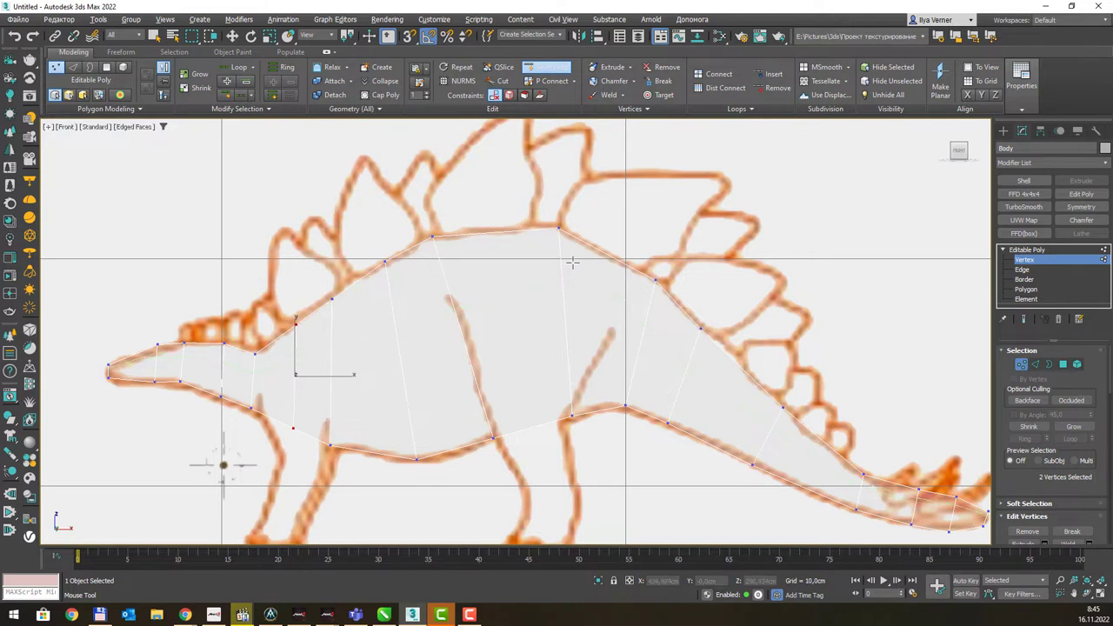
{"action": "left_click", "coordinate": [494, 247]}
{"action": "right_click", "coordinate": [474, 303]}
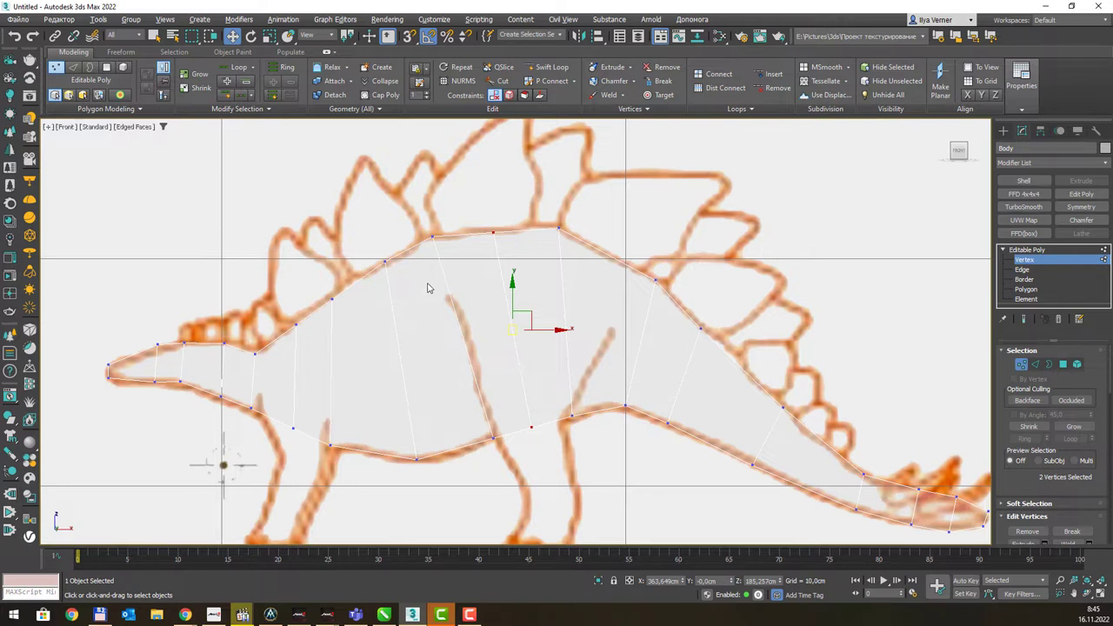
{"action": "scroll", "coordinate": [427, 288], "scroll_direction": "down", "scroll_amount": 2}
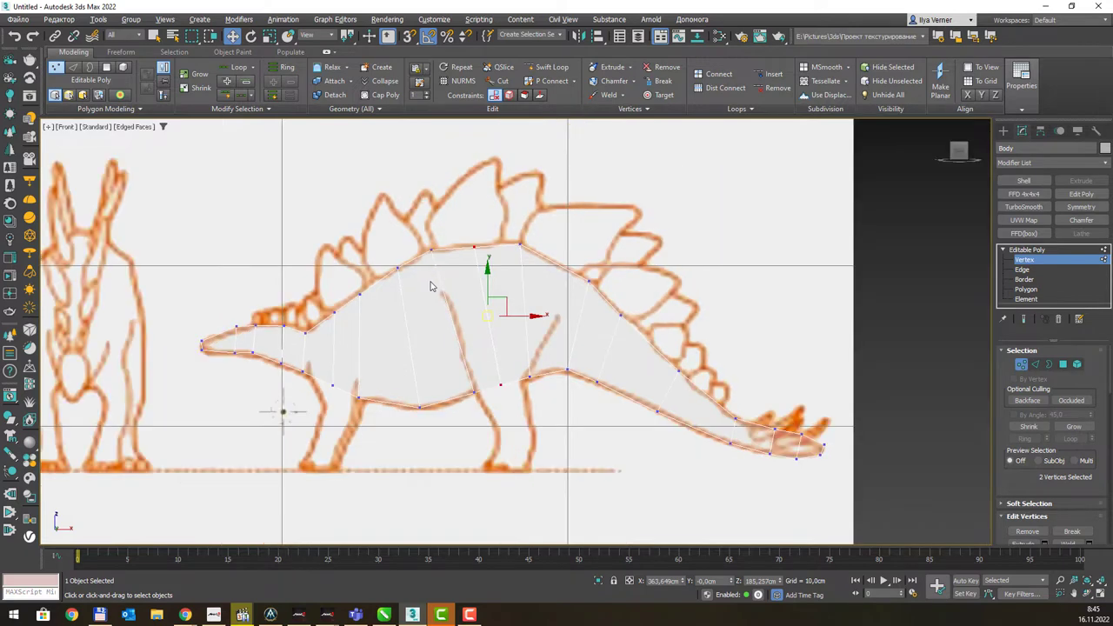
{"action": "key", "text": "alt+Tab"}
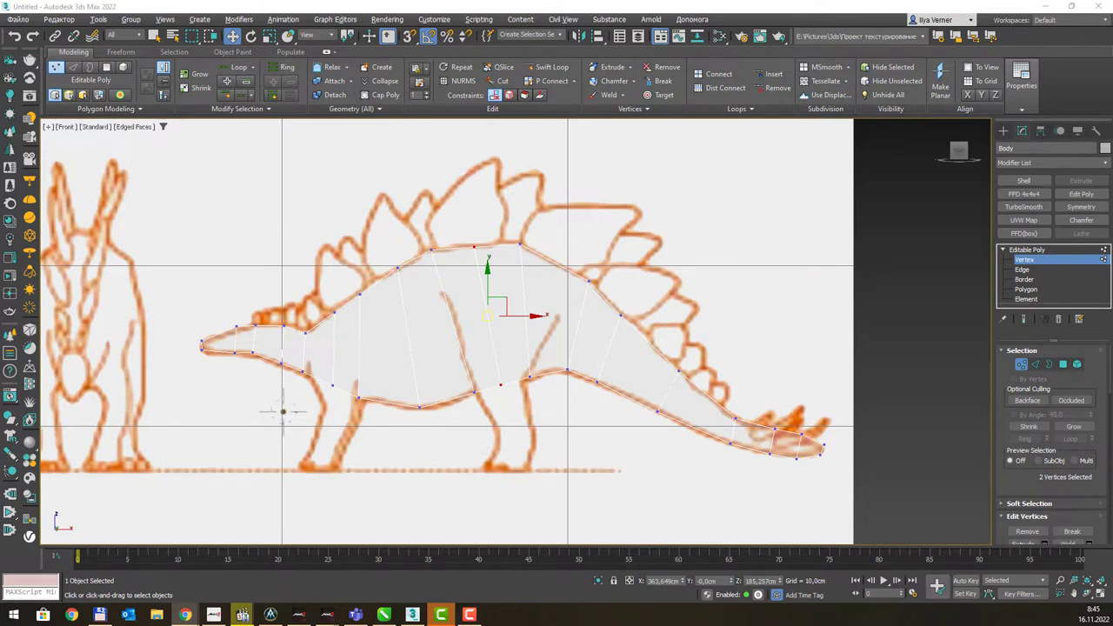
{"action": "middle_click_drag", "start_coordinate": [480, 230], "coordinate": [486, 233]}
Switch to Perspective view with edged faces to see the mesh between the reference planes.
{"action": "key", "text": "p"}
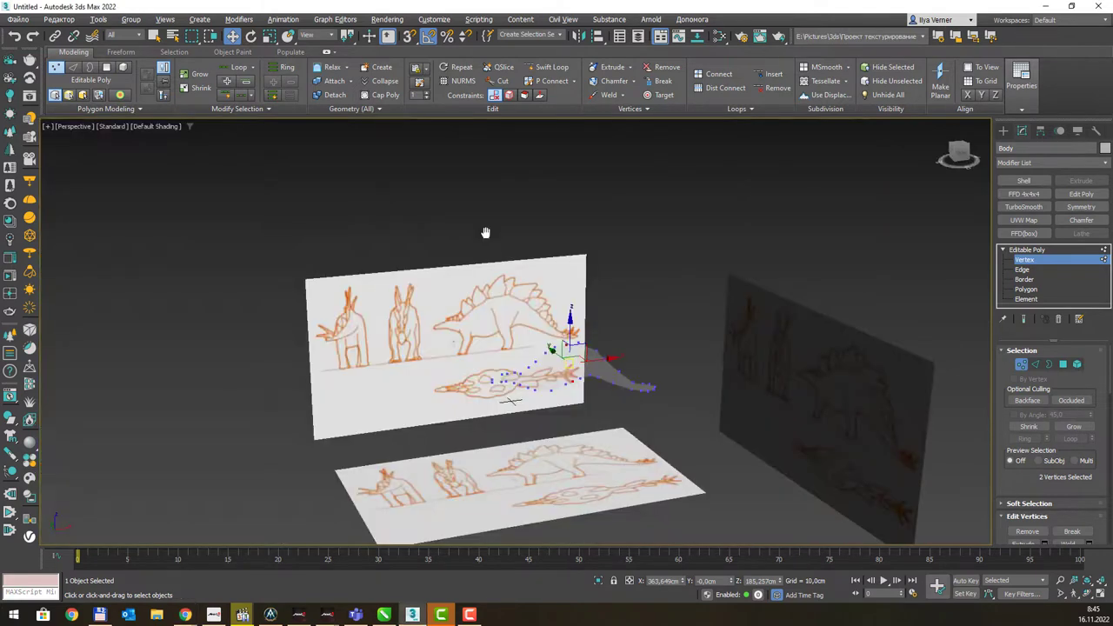
{"action": "middle_click_drag", "start_coordinate": [490, 271], "coordinate": [506, 270], "text": "alt"}
{"action": "scroll", "coordinate": [646, 321], "scroll_direction": "up", "scroll_amount": 3}
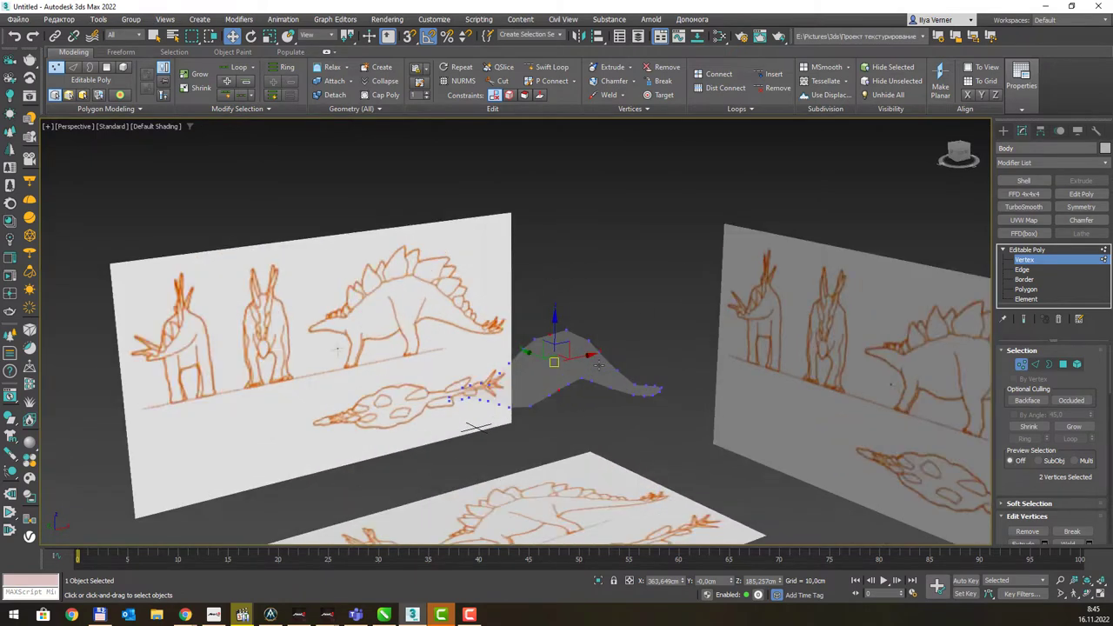
{"action": "scroll", "coordinate": [596, 370], "scroll_direction": "up", "scroll_amount": 3}
{"action": "key", "text": "F4"}
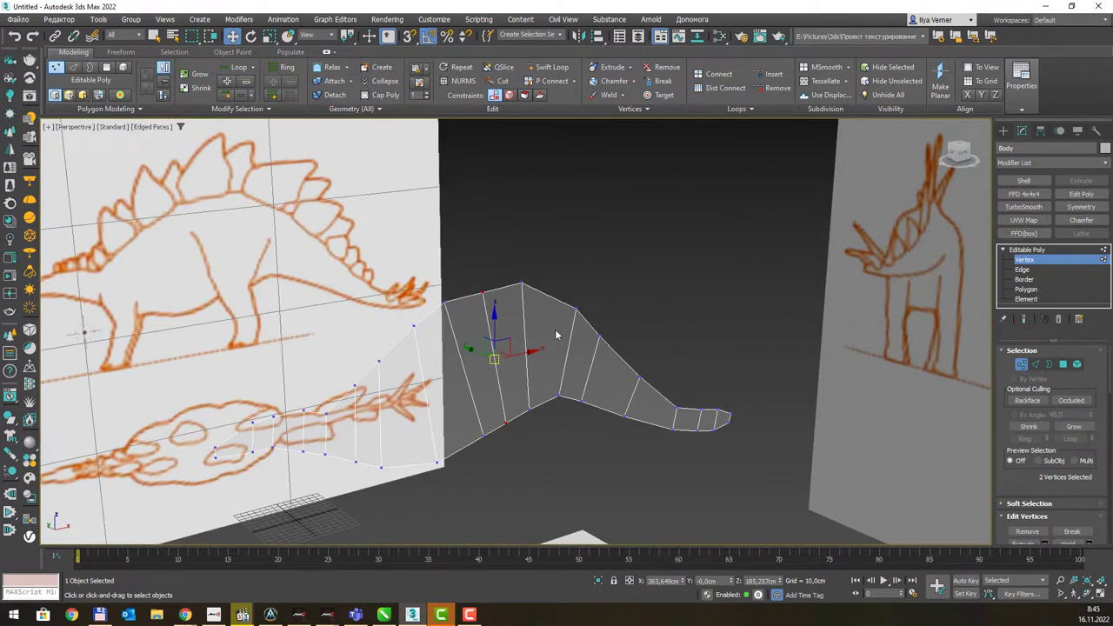
{"action": "middle_click_drag", "start_coordinate": [556, 334], "coordinate": [561, 329], "text": "alt"}
Select the open outline border and Shift-drag it sideways to extrude a band of faces.
{"action": "key", "text": "q"}
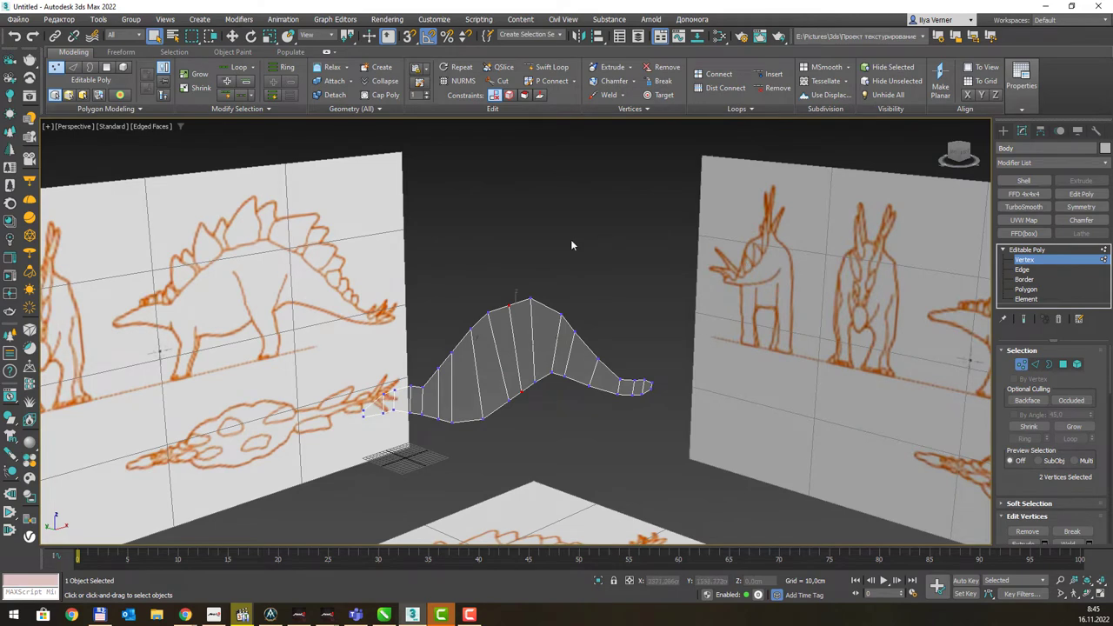
{"action": "key", "text": "3"}
{"action": "left_click", "coordinate": [460, 344]}
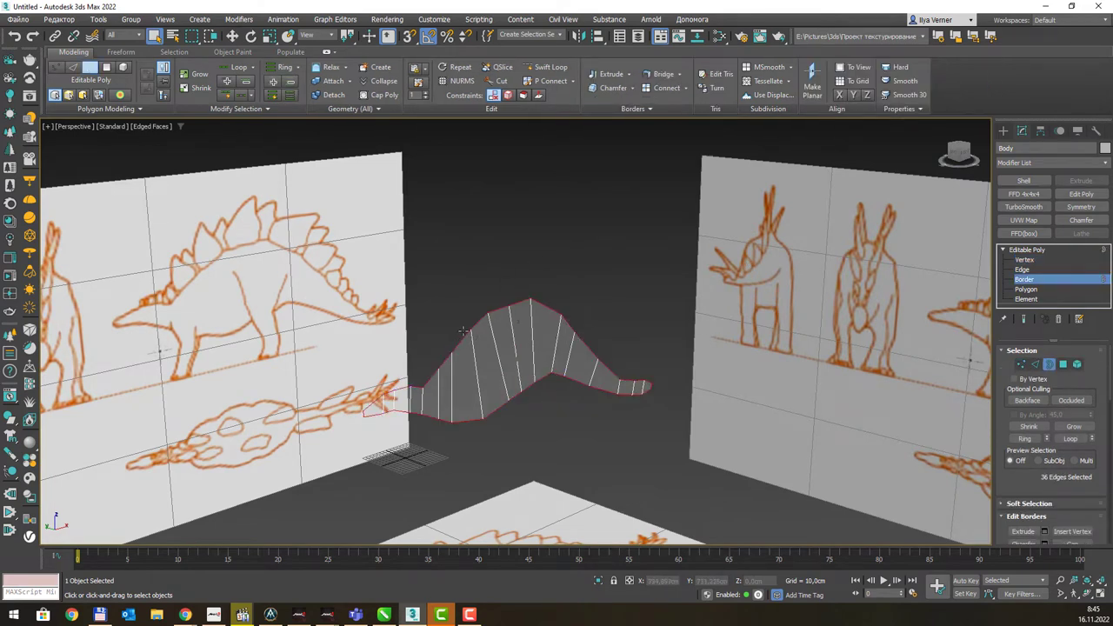
{"action": "middle_click_drag", "start_coordinate": [547, 380], "coordinate": [566, 391], "text": "alt"}
{"action": "key", "text": "w"}
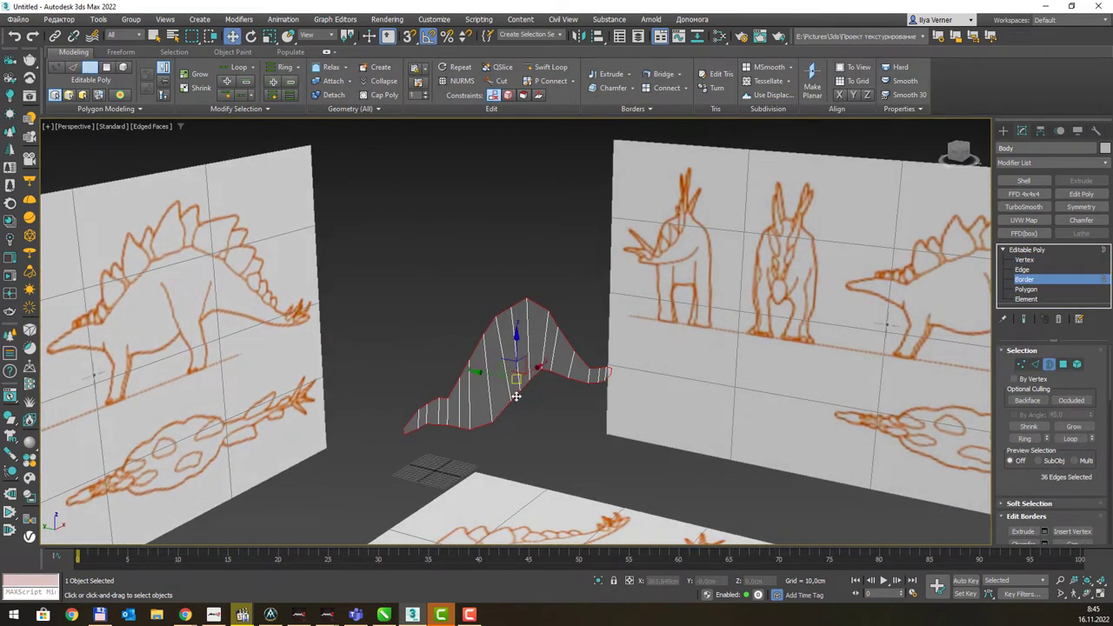
{"action": "left_click_drag", "start_coordinate": [493, 375], "coordinate": [482, 376], "text": "shift"}
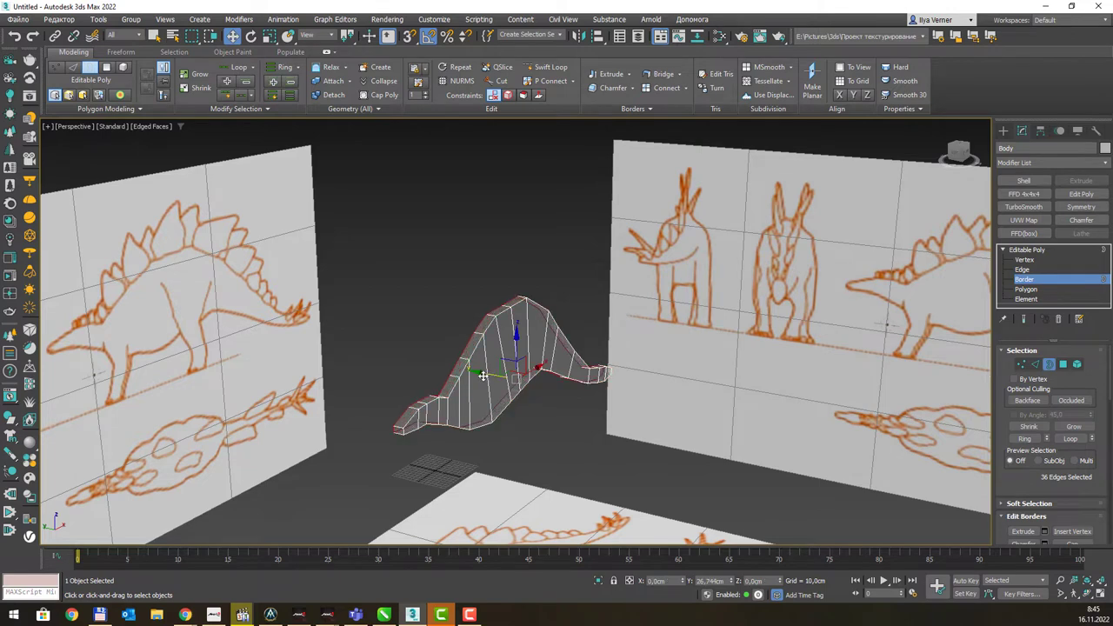
{"action": "middle_click_drag", "start_coordinate": [500, 361], "coordinate": [763, 299], "text": "alt"}
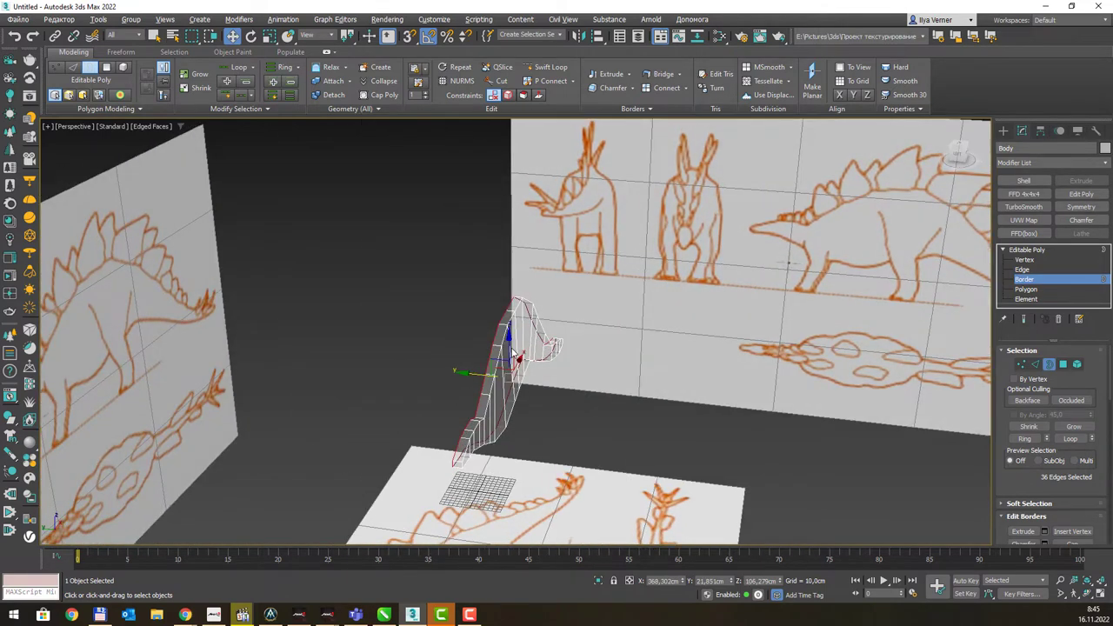
{"action": "left_click", "coordinate": [1031, 251]}
In Top view, move the body mesh onto the centre line of the top-down outline.
{"action": "key", "text": "t"}
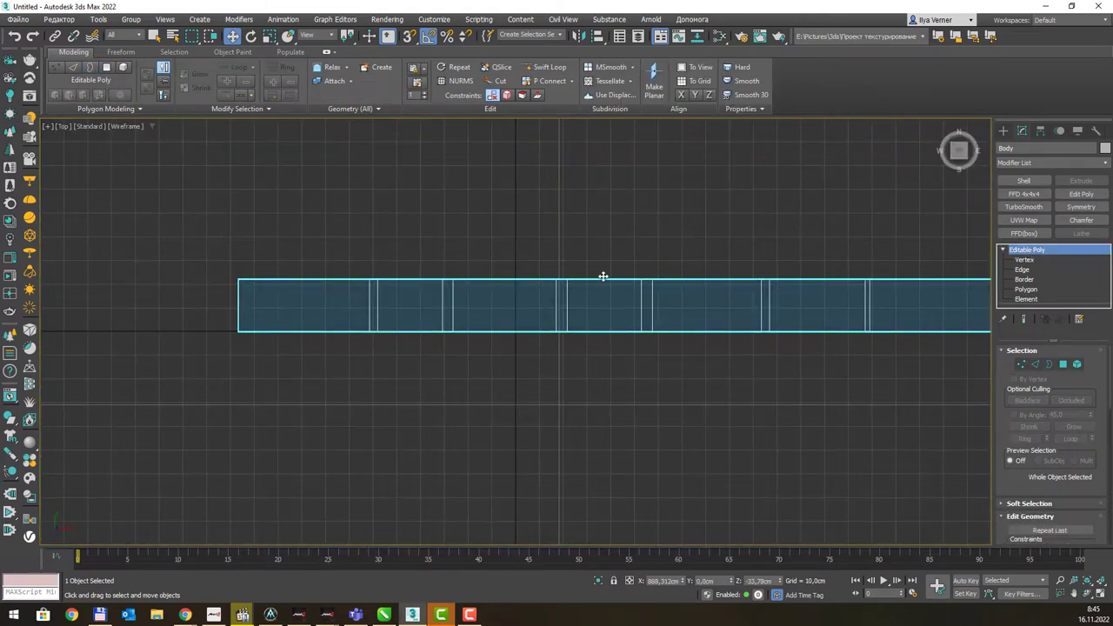
{"action": "scroll", "coordinate": [591, 274], "scroll_direction": "down", "scroll_amount": 3}
{"action": "scroll", "coordinate": [585, 274], "scroll_direction": "down", "scroll_amount": 5}
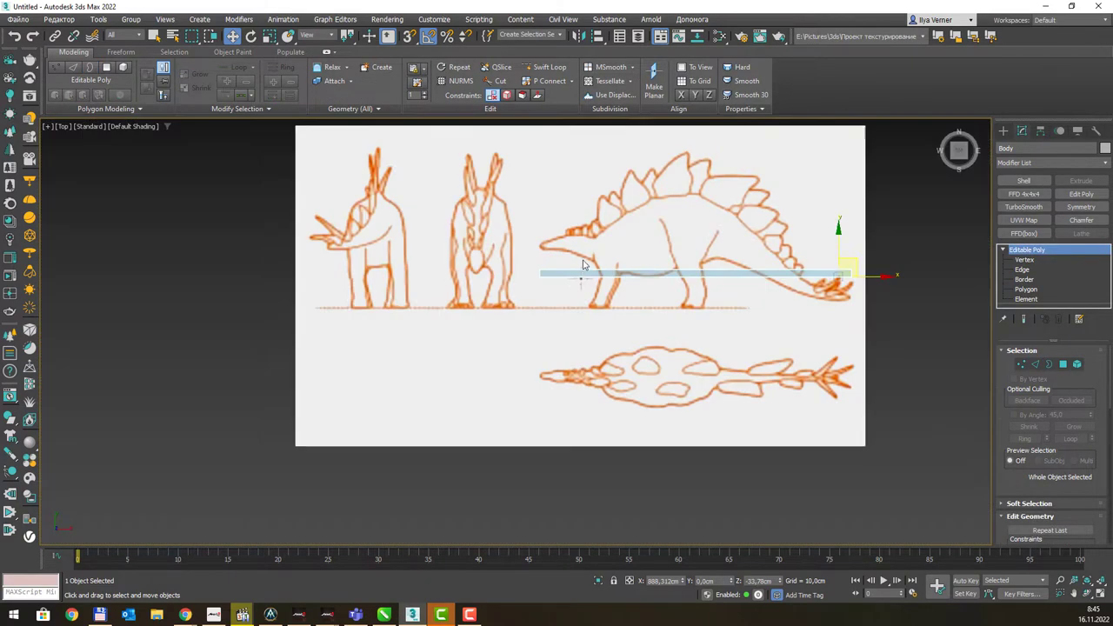
{"action": "scroll", "coordinate": [584, 274], "scroll_direction": "down", "scroll_amount": 3}
{"action": "middle_click_drag", "start_coordinate": [666, 231], "coordinate": [537, 327]}
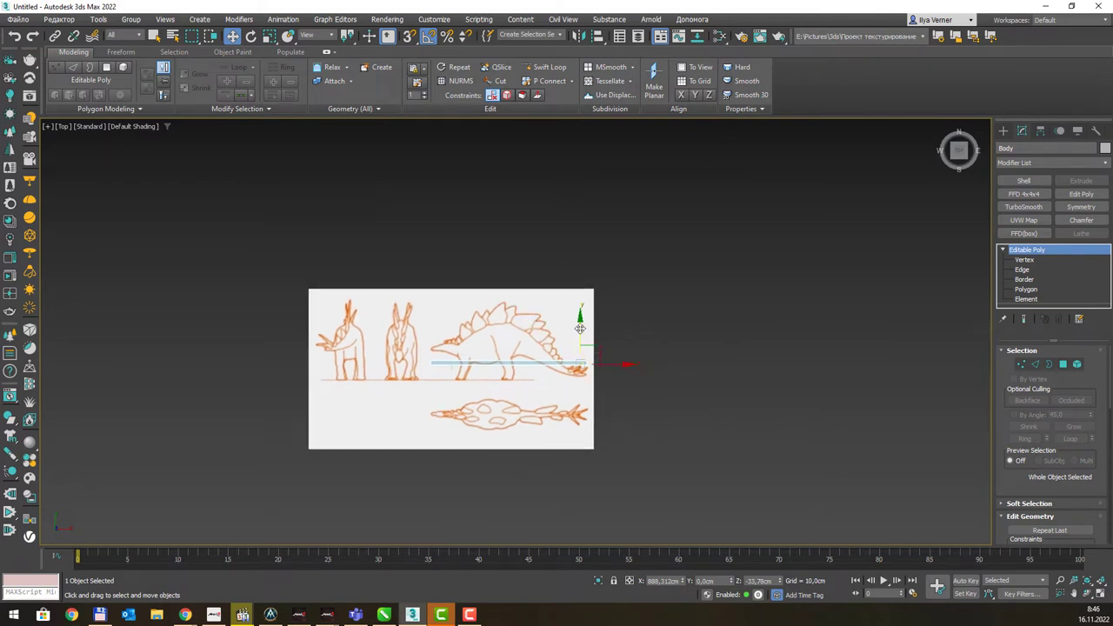
{"action": "left_click_drag", "start_coordinate": [578, 342], "coordinate": [580, 383]}
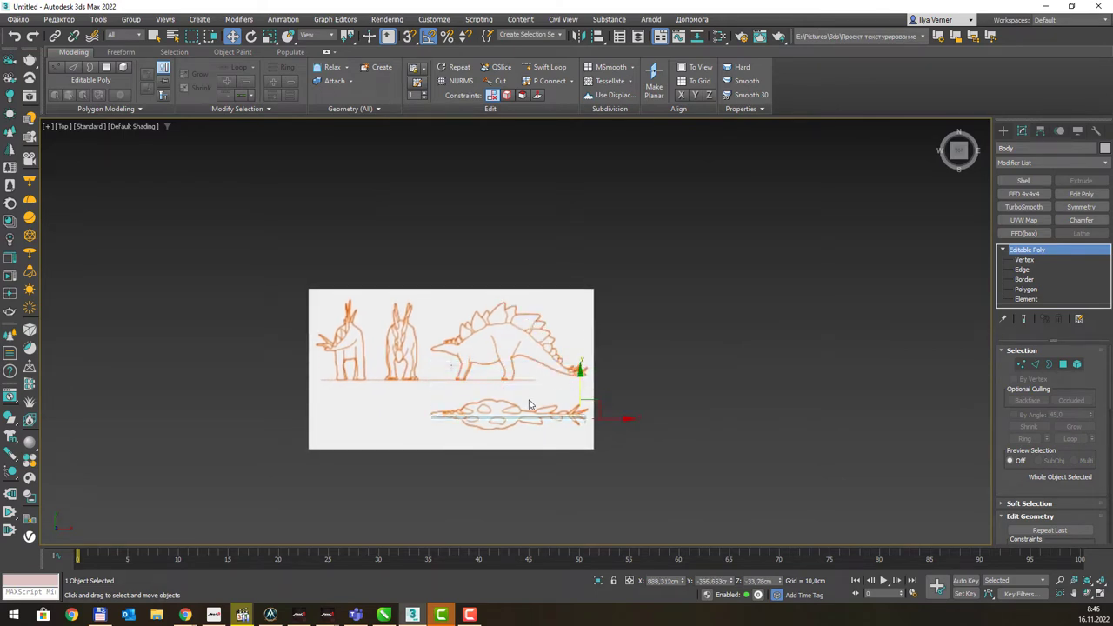
{"action": "scroll", "coordinate": [524, 409], "scroll_direction": "up", "scroll_amount": 2}
{"action": "scroll", "coordinate": [524, 409], "scroll_direction": "up", "scroll_amount": 3}
{"action": "middle_click_drag", "start_coordinate": [516, 403], "coordinate": [549, 348]}
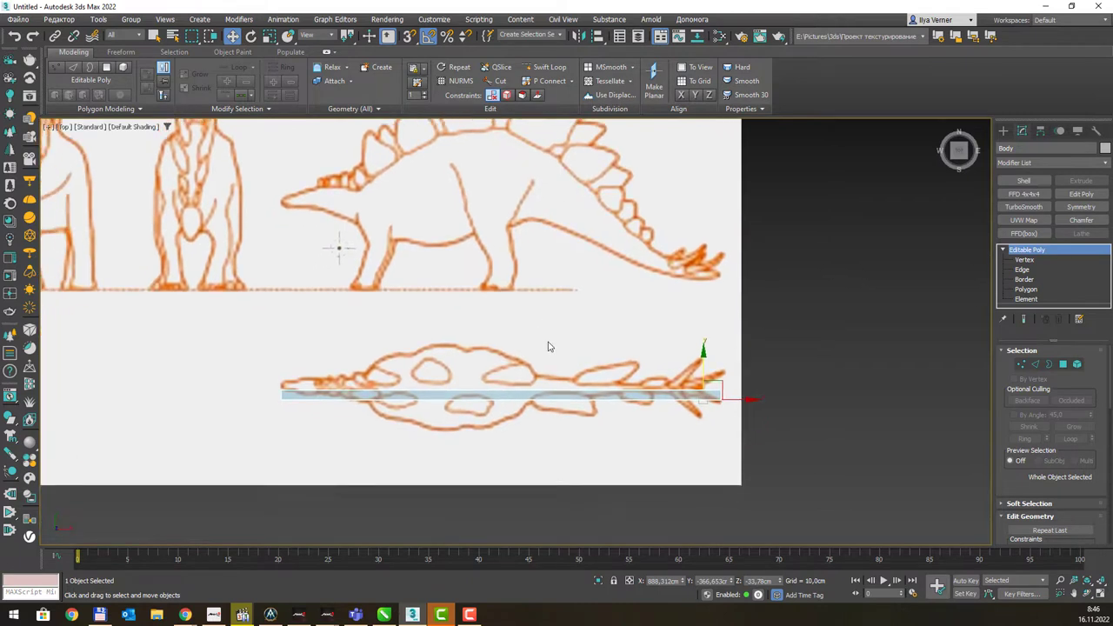
{"action": "scroll", "coordinate": [549, 347], "scroll_direction": "up", "scroll_amount": 2}
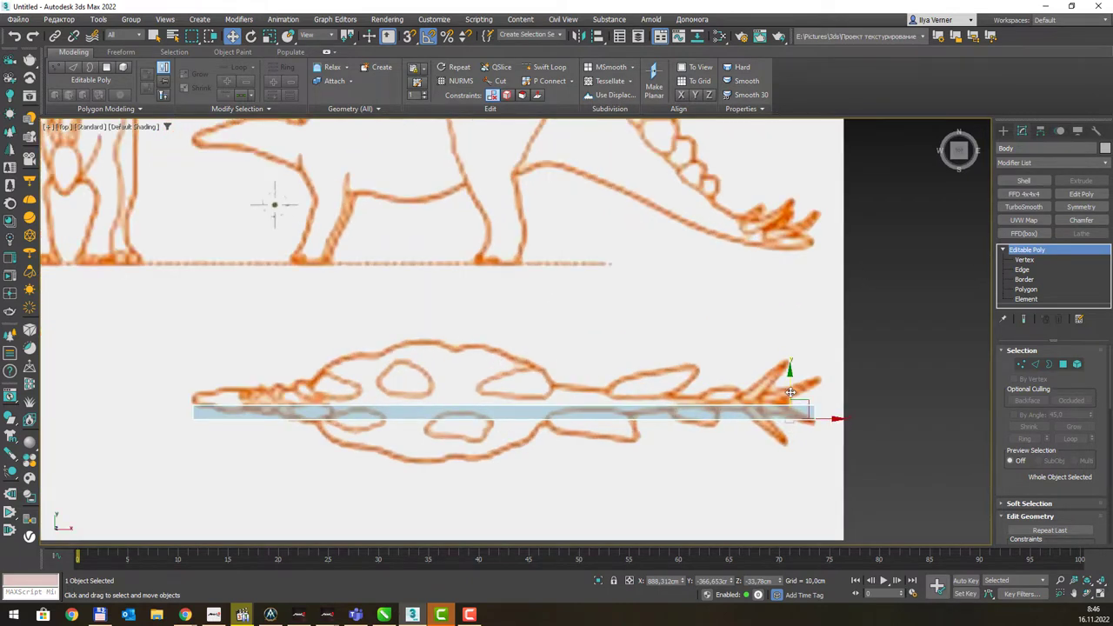
{"action": "left_click_drag", "start_coordinate": [791, 392], "coordinate": [792, 386]}
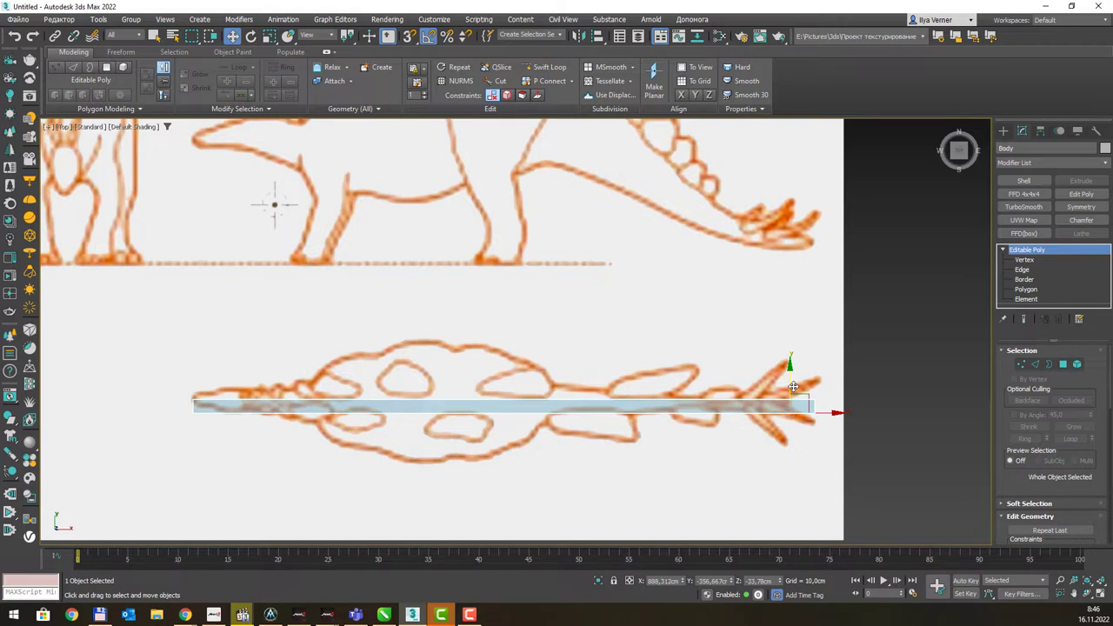
Show edged faces on the mesh and return to the Perspective view.
{"action": "key", "text": "F4"}
{"action": "key", "text": "g"}
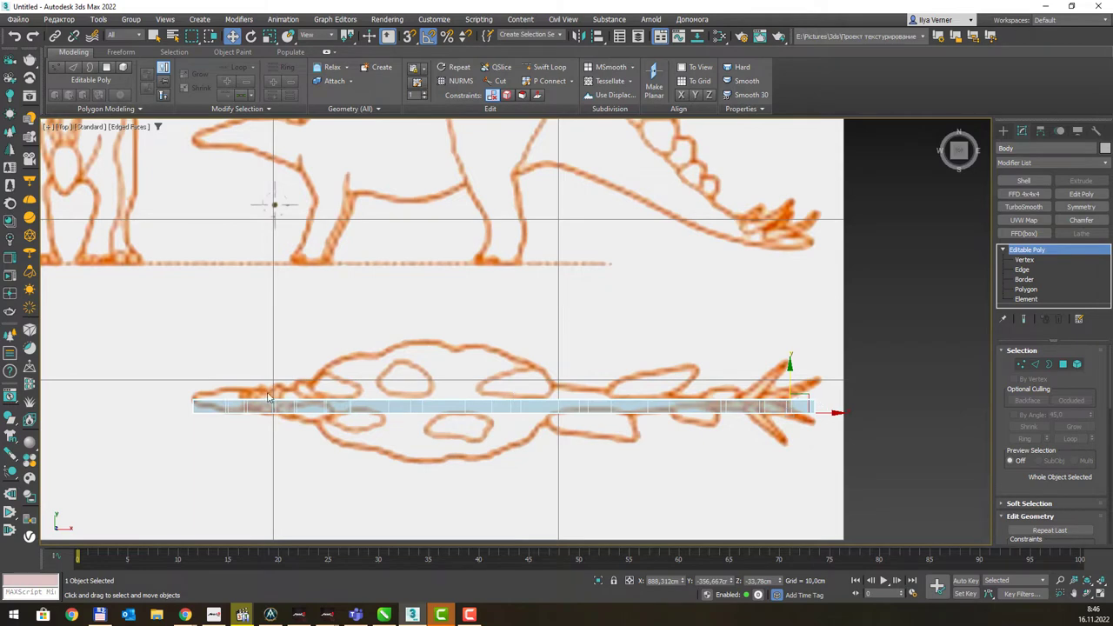
{"action": "key", "text": "p"}
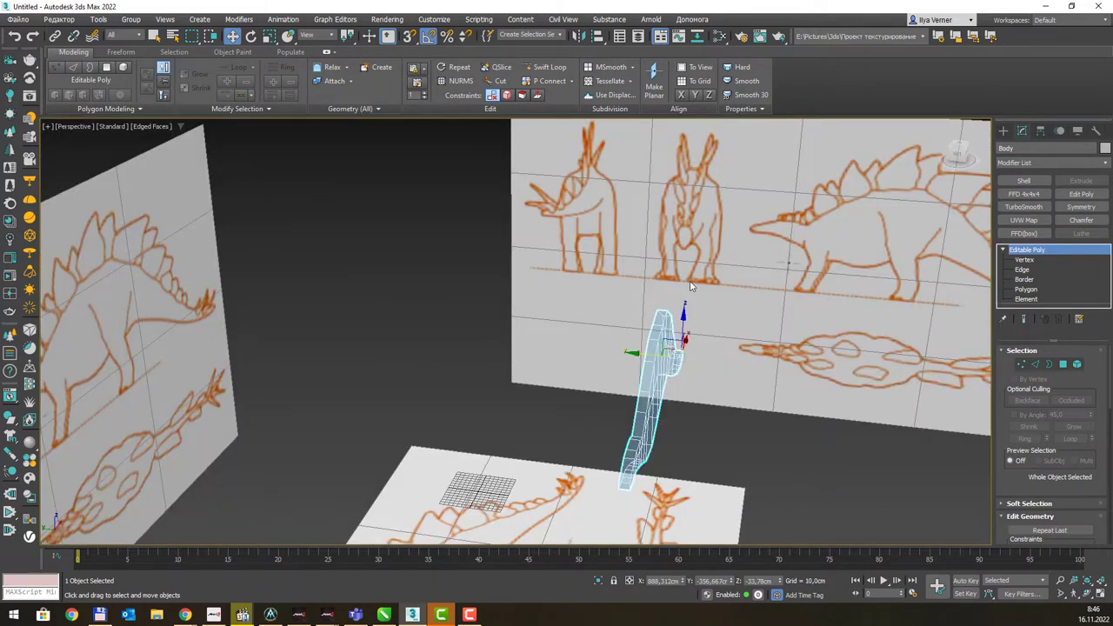
Select vertices at Vertex level and add a Symmetry modifier mirroring across the Z axis.
{"action": "left_click", "coordinate": [1025, 260]}
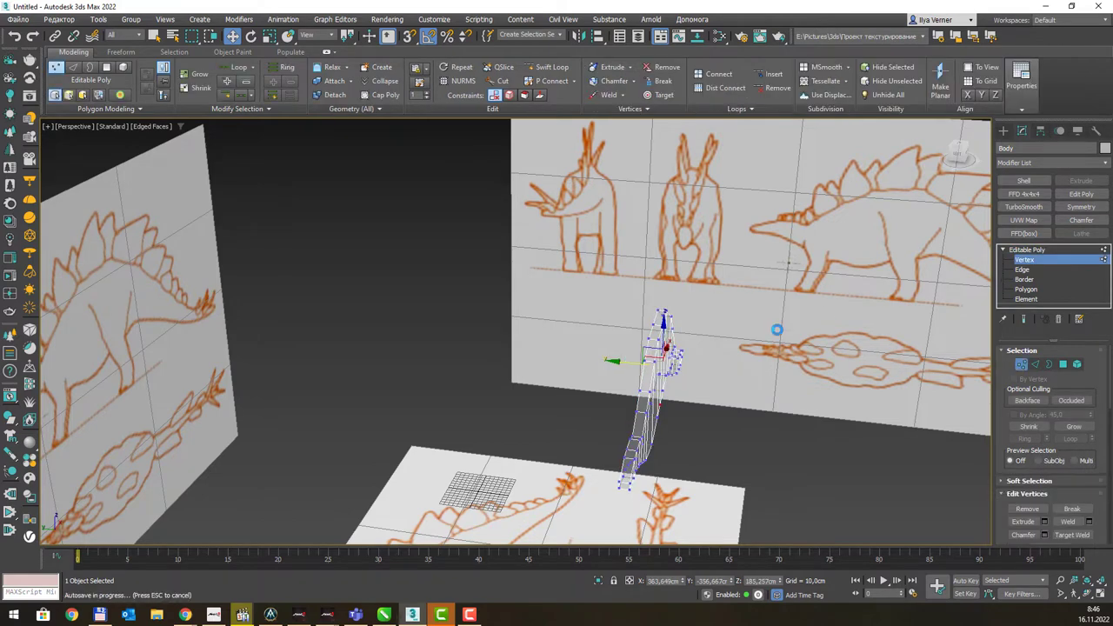
{"action": "scroll", "coordinate": [614, 367], "scroll_direction": "up", "scroll_amount": 2}
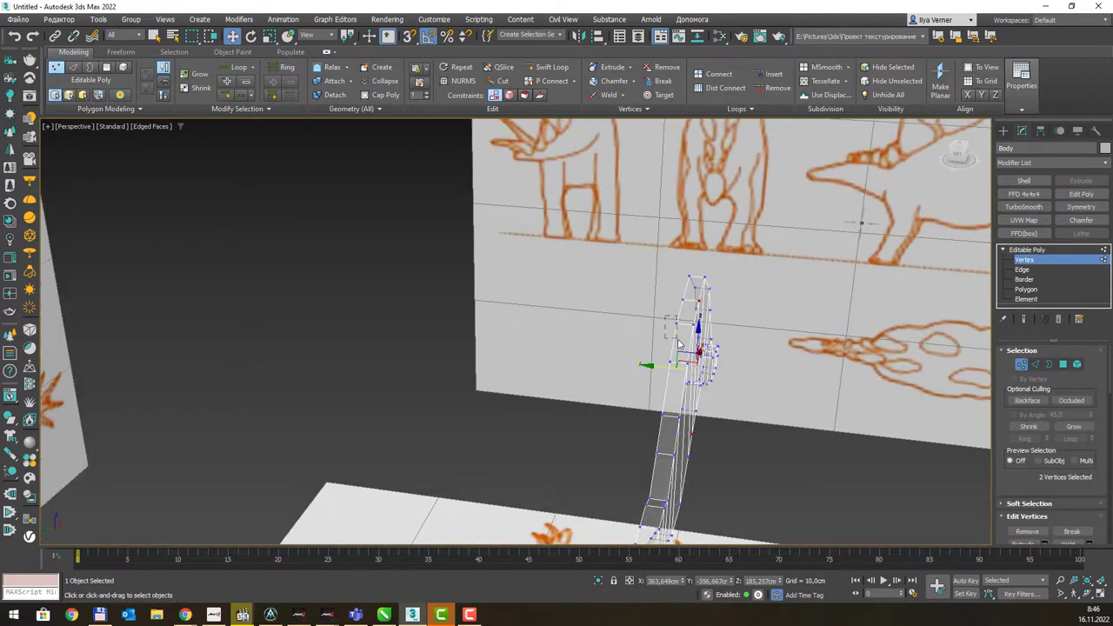
{"action": "left_click", "coordinate": [679, 307]}
{"action": "left_click_drag", "start_coordinate": [673, 374], "coordinate": [674, 375]}
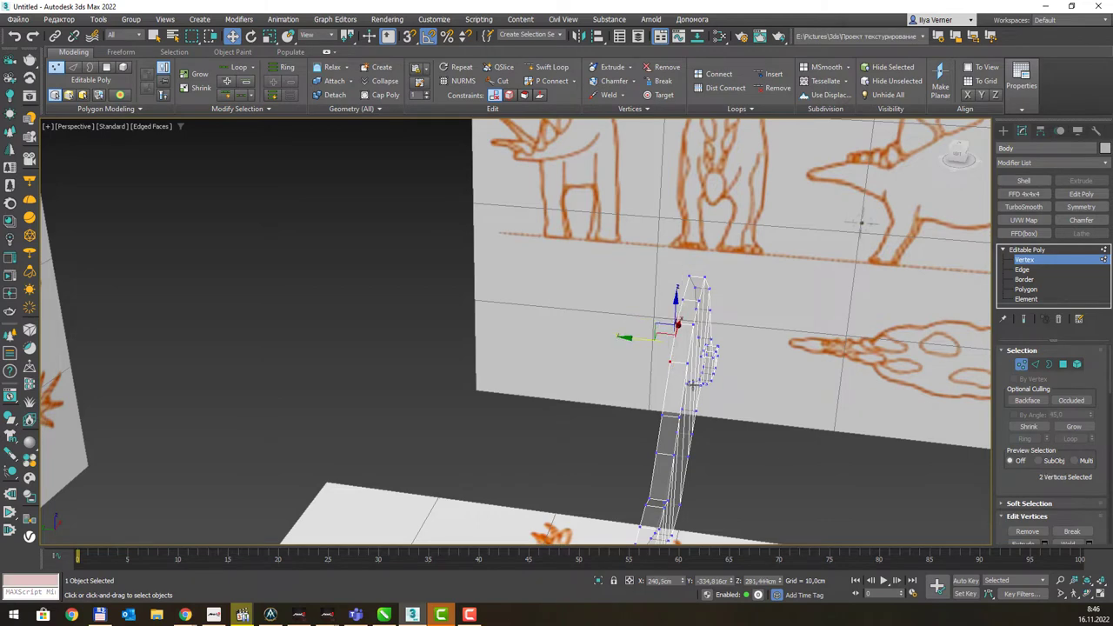
{"action": "left_click", "coordinate": [1082, 207]}
{"action": "middle_click_drag", "start_coordinate": [807, 327], "coordinate": [691, 297]}
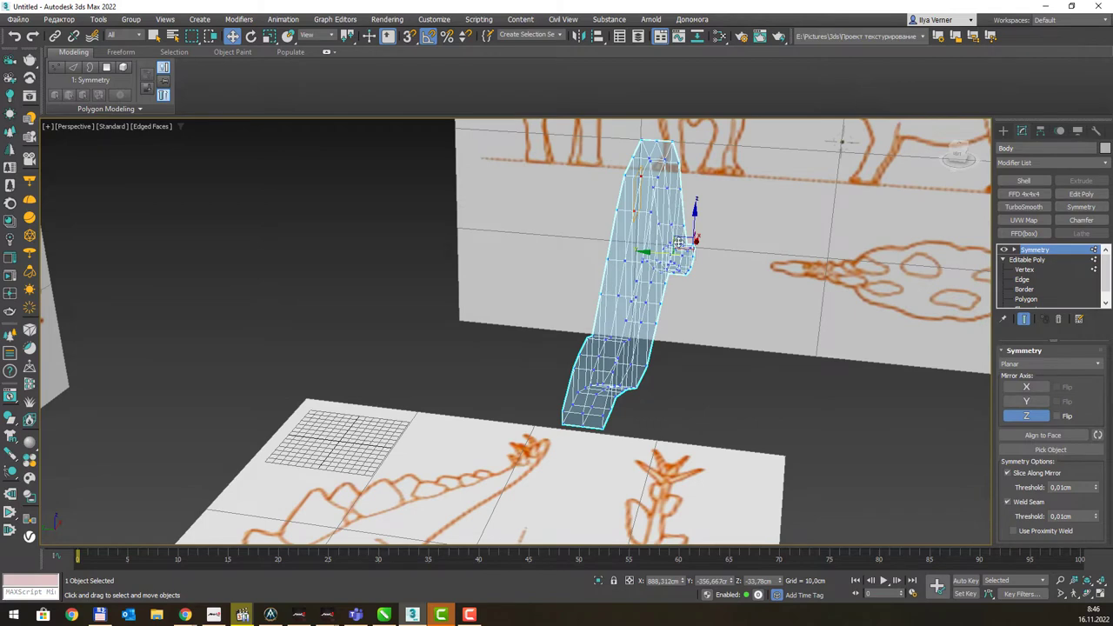
{"action": "middle_click_drag", "start_coordinate": [678, 247], "coordinate": [683, 263]}
{"action": "key", "text": "t"}
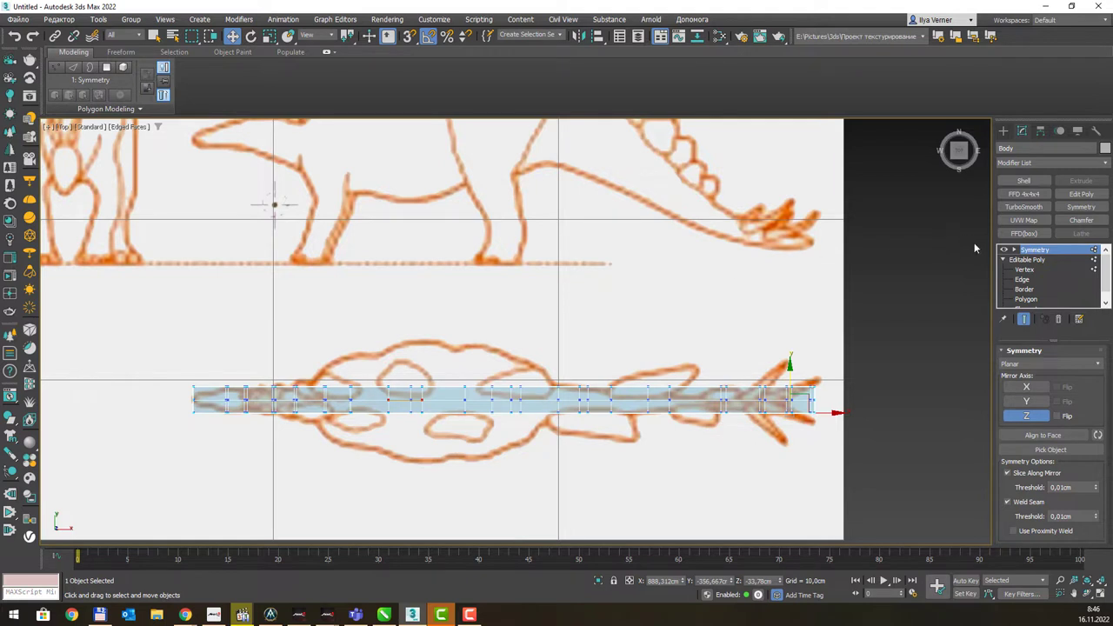
Return to Vertex editing with the mirrored result shown and taper the mesh's left end.
{"action": "left_click", "coordinate": [1032, 271]}
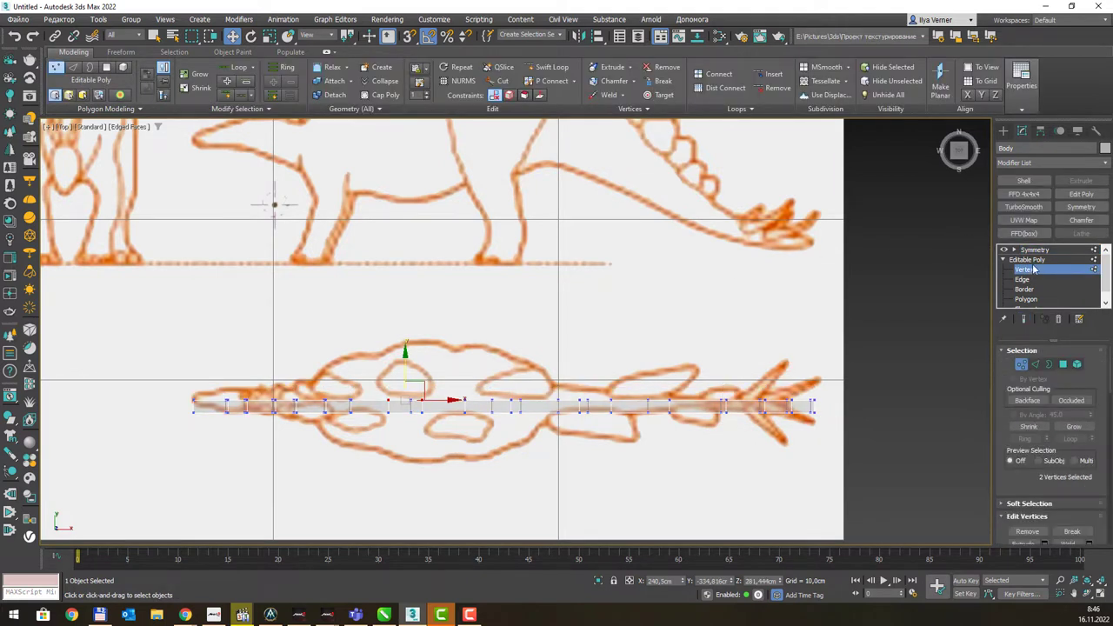
{"action": "left_click", "coordinate": [1024, 321]}
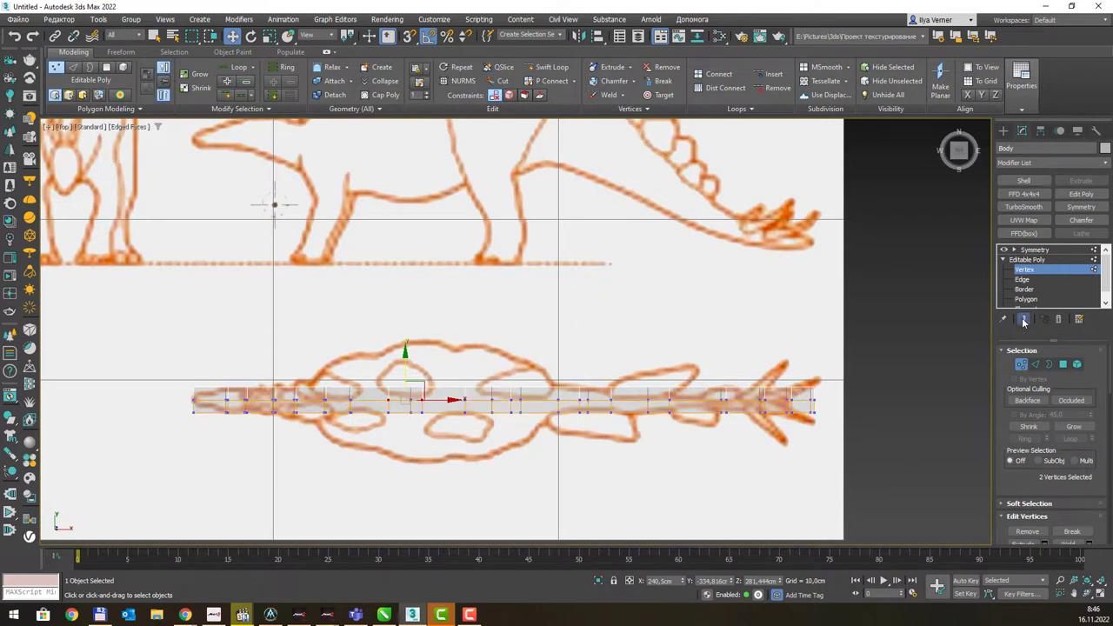
{"action": "middle_click_drag", "start_coordinate": [230, 434], "coordinate": [242, 408]}
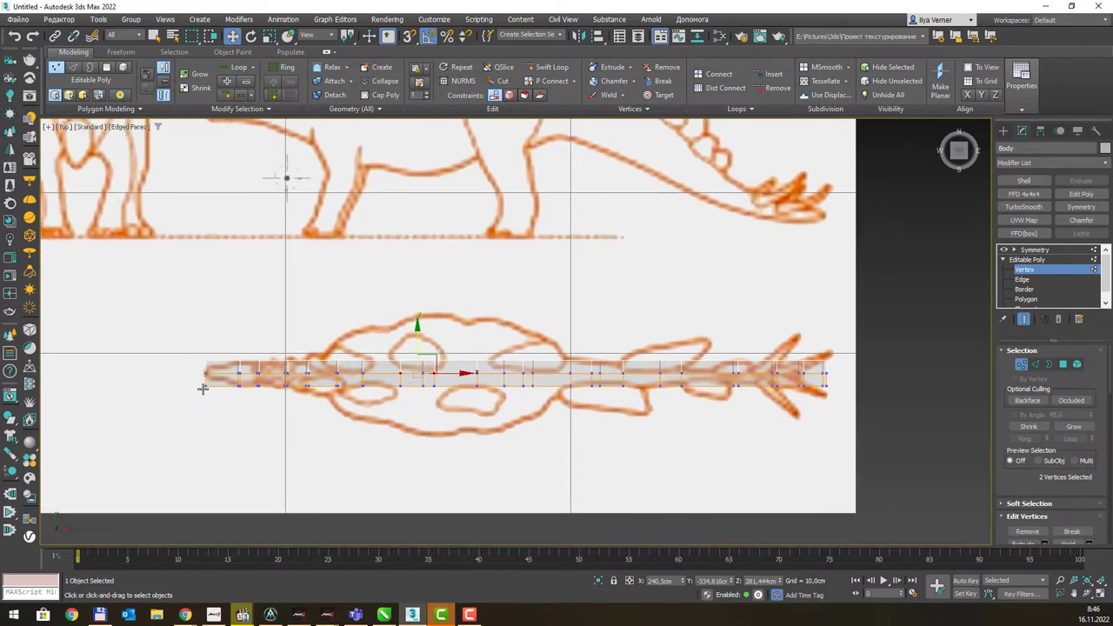
{"action": "scroll", "coordinate": [202, 389], "scroll_direction": "up", "scroll_amount": 2}
{"action": "left_click", "coordinate": [193, 385]}
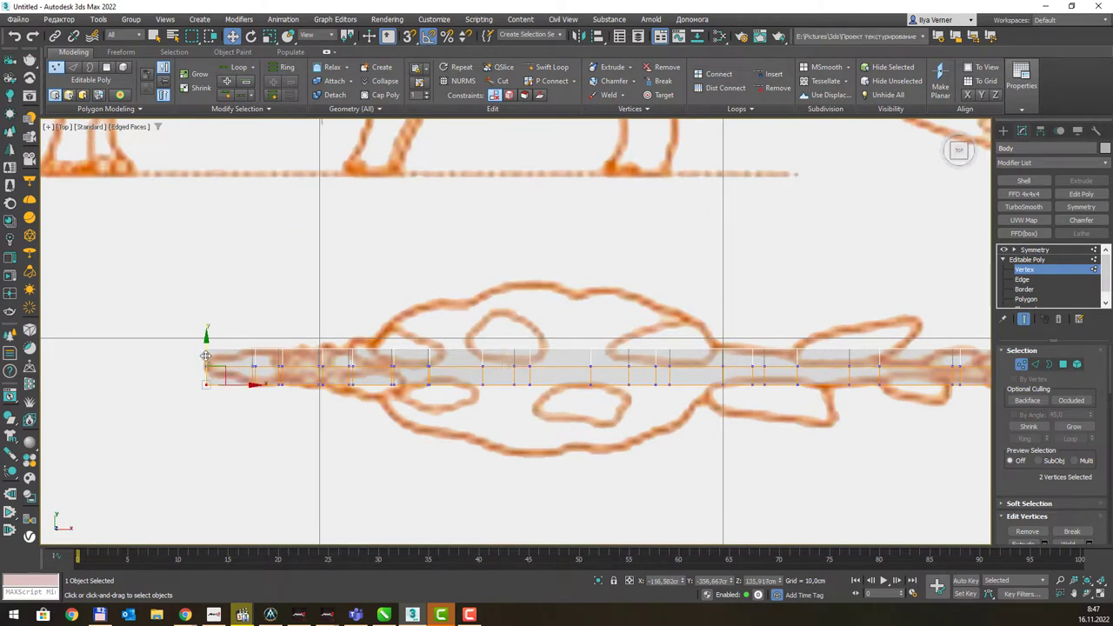
{"action": "left_click_drag", "start_coordinate": [206, 355], "coordinate": [206, 341]}
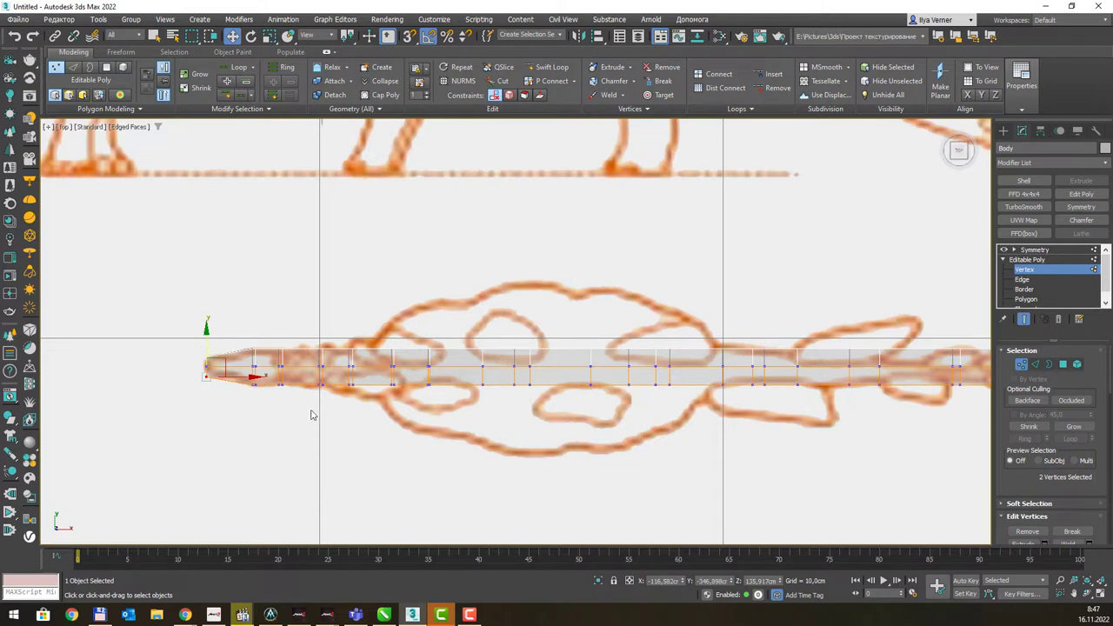
Push the middle vertex columns outward to widen the body toward the top-down outline.
{"action": "left_click", "coordinate": [320, 383]}
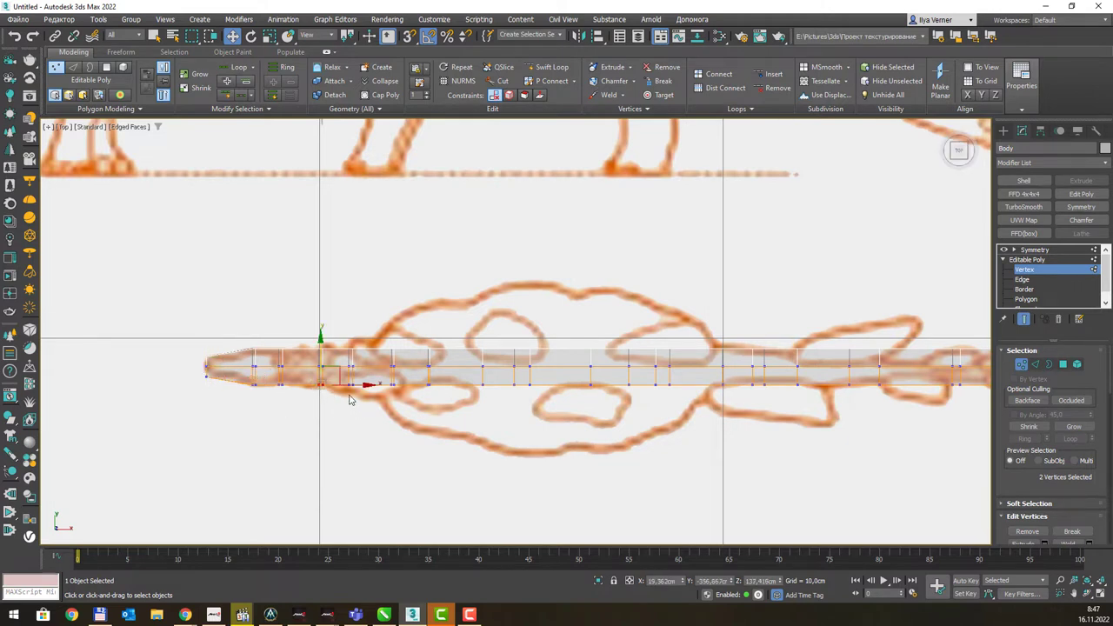
{"action": "left_click", "coordinate": [350, 360]}
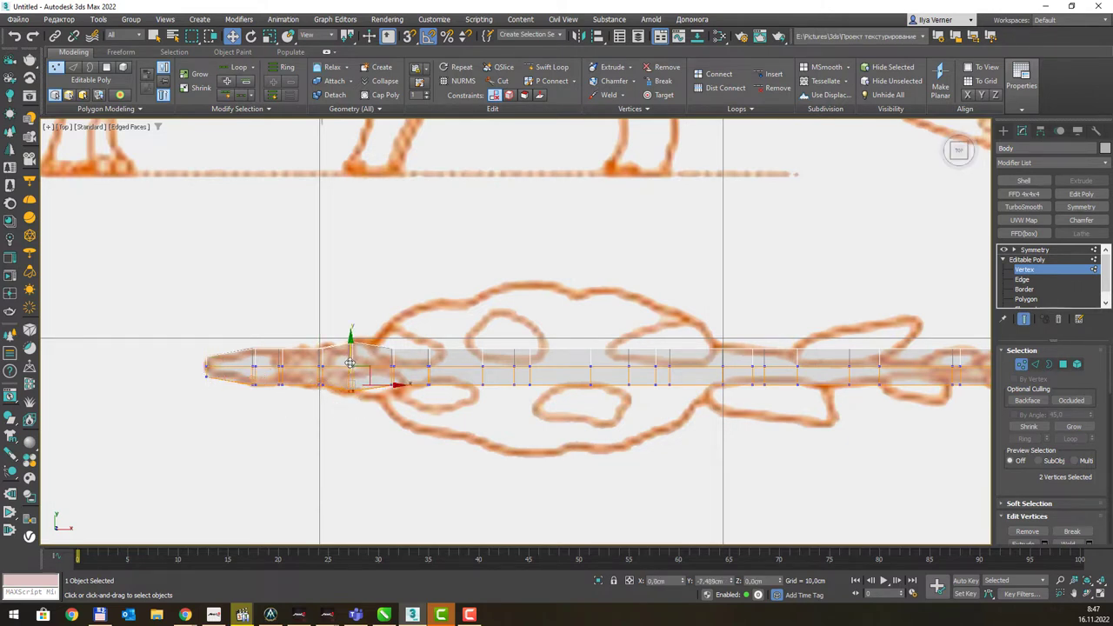
{"action": "left_click_drag", "start_coordinate": [350, 360], "coordinate": [351, 368]}
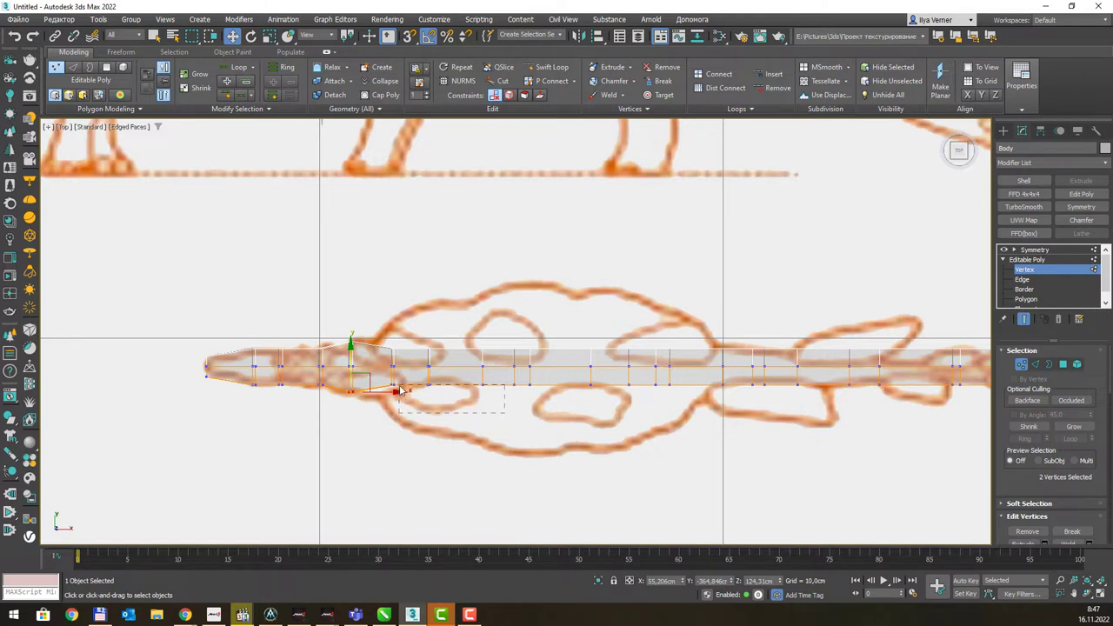
{"action": "left_click_drag", "start_coordinate": [413, 343], "coordinate": [443, 395]}
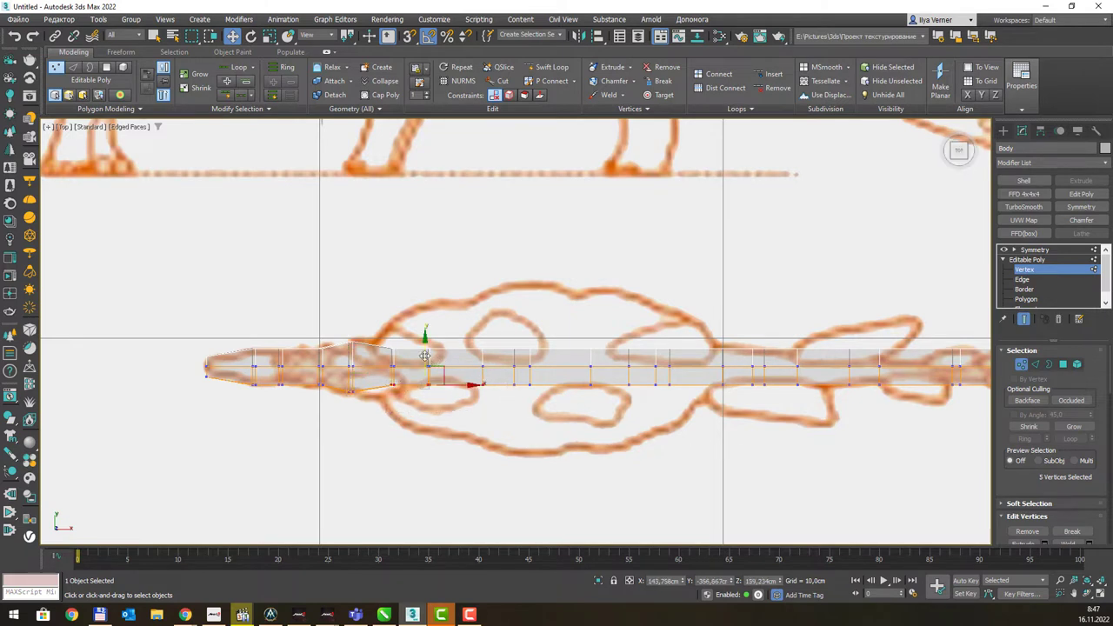
{"action": "left_click_drag", "start_coordinate": [427, 354], "coordinate": [446, 438]}
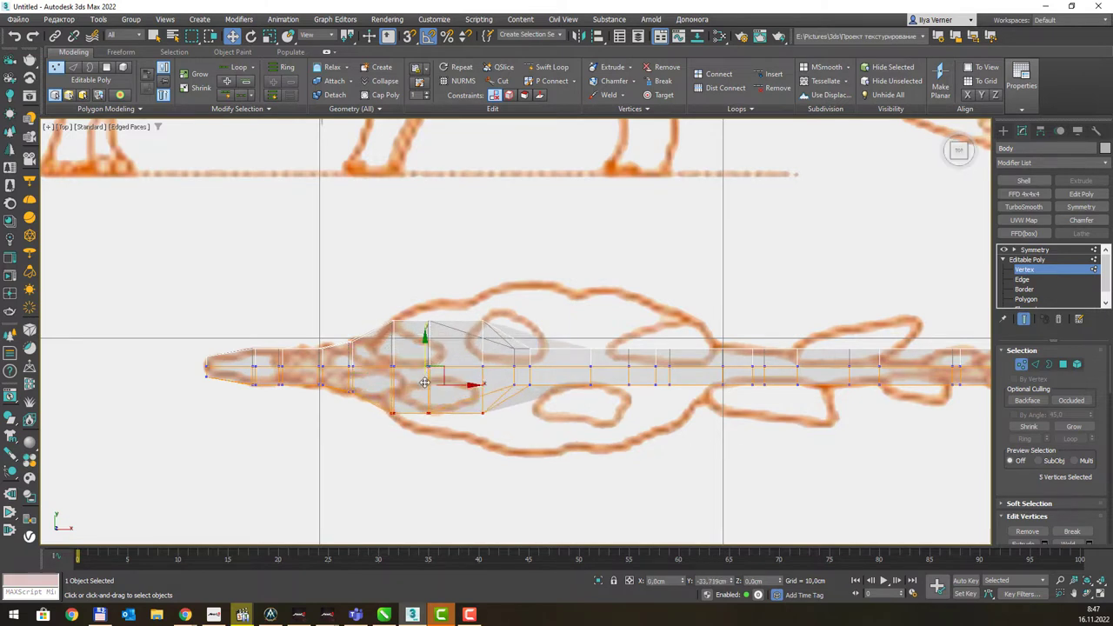
{"action": "left_click", "coordinate": [424, 413]}
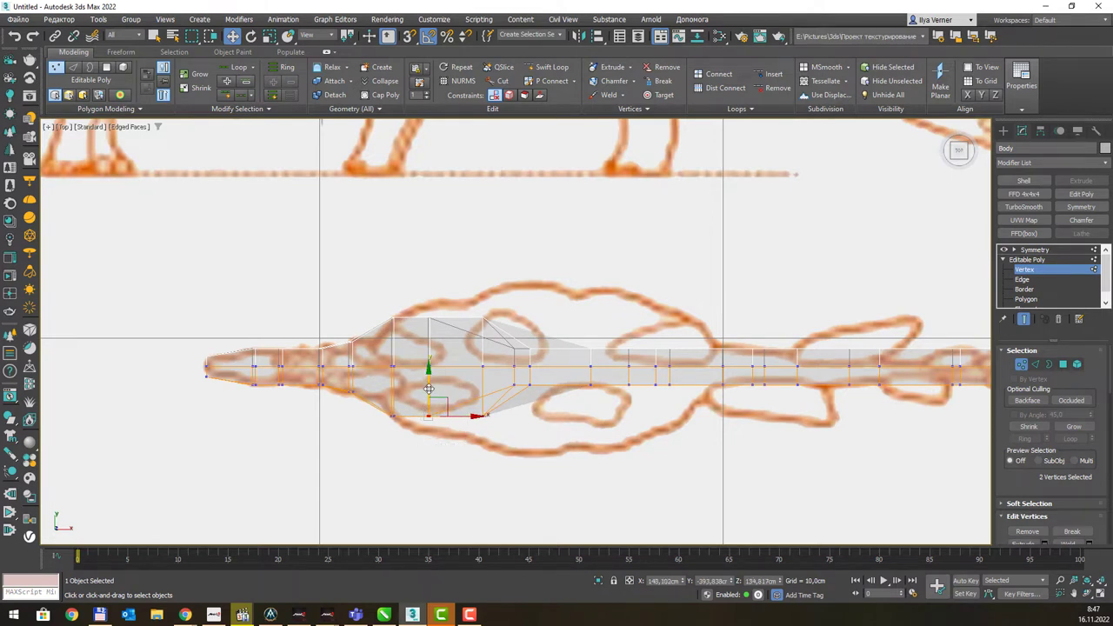
{"action": "mouse_move", "coordinate": [428, 389]}
{"action": "left_mouse_down"}
{"action": "mouse_move", "coordinate": [428, 403]}
{"action": "mouse_move", "coordinate": [549, 457]}
{"action": "left_mouse_up"}
Pull the vertices further along the body out and raise an edge vertex onto the outline.
{"action": "left_click", "coordinate": [479, 406]}
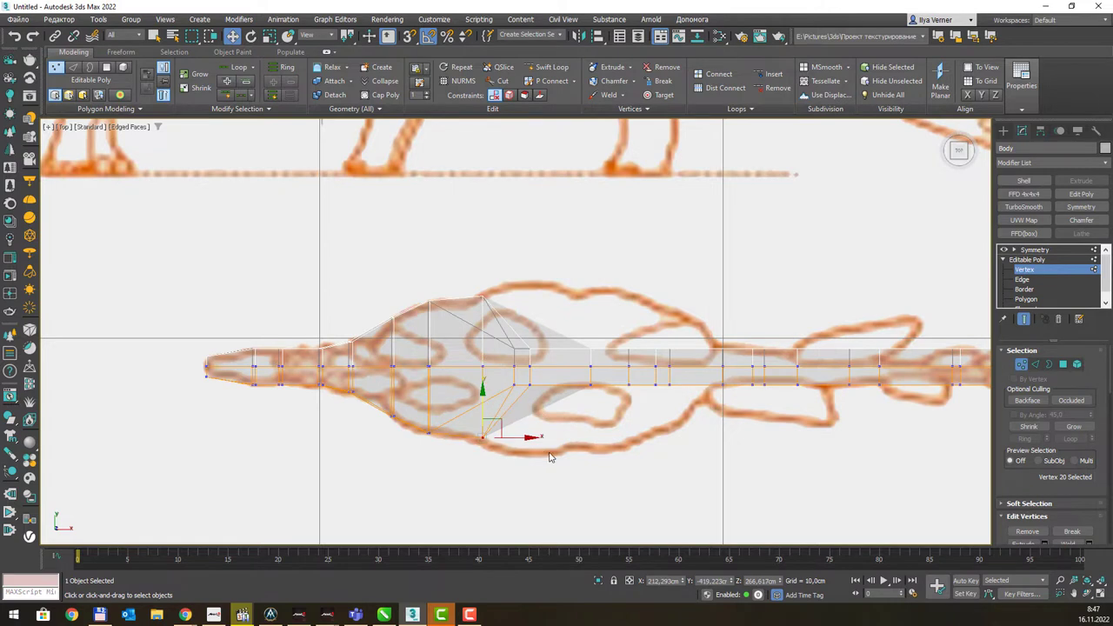
{"action": "left_click", "coordinate": [518, 378]}
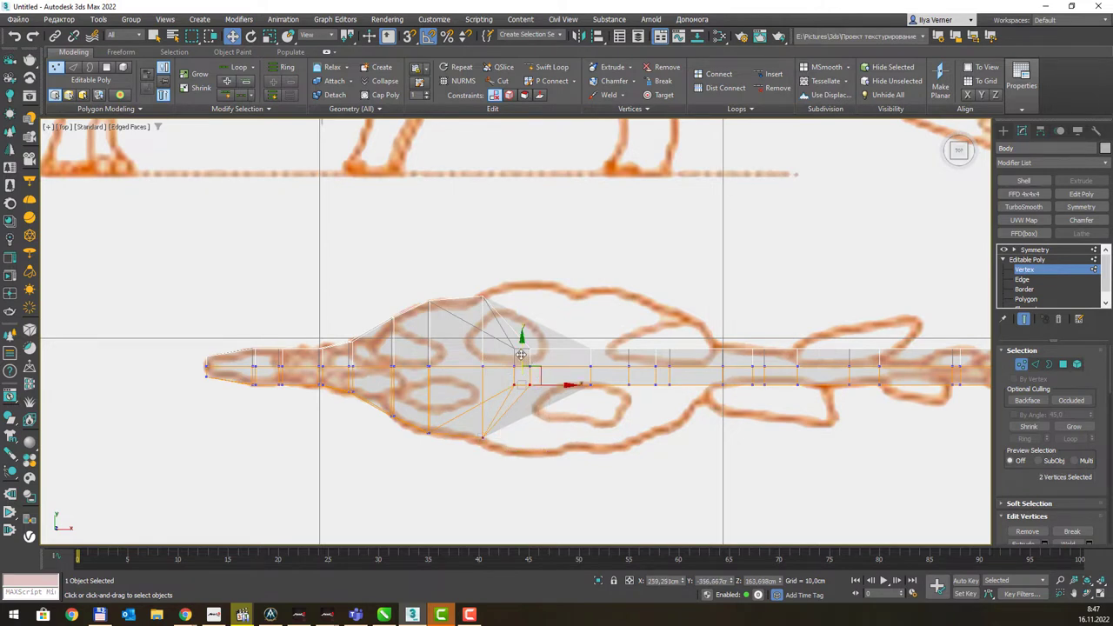
{"action": "left_click_drag", "start_coordinate": [520, 354], "coordinate": [532, 425]}
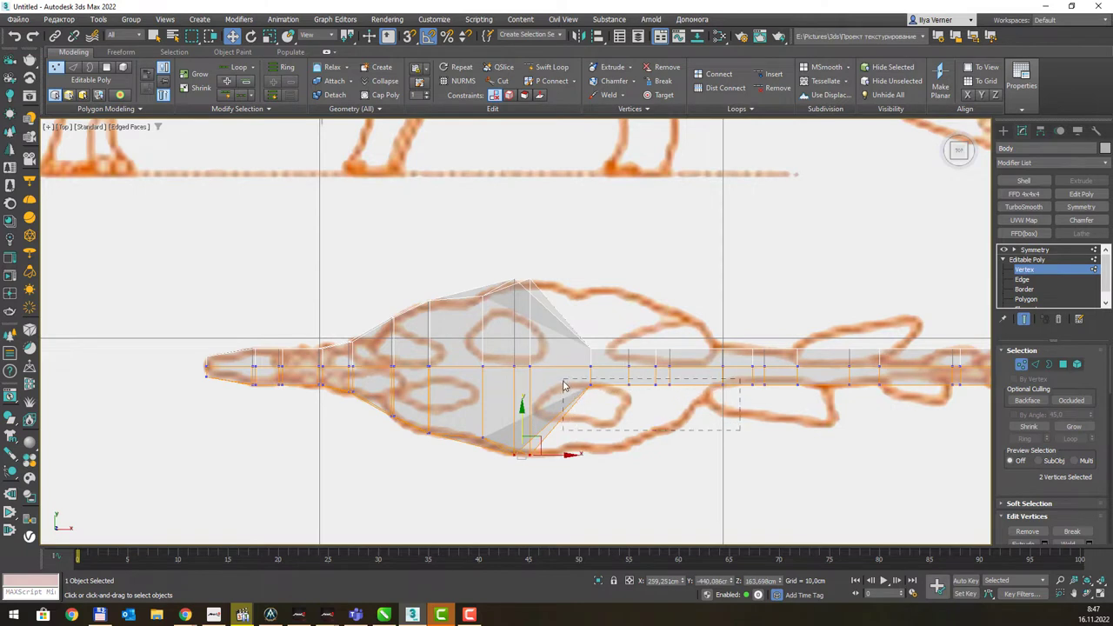
{"action": "mouse_move", "coordinate": [567, 393]}
{"action": "left_mouse_down"}
{"action": "mouse_move", "coordinate": [645, 341]}
{"action": "mouse_move", "coordinate": [688, 447]}
{"action": "mouse_move", "coordinate": [649, 428]}
{"action": "mouse_move", "coordinate": [667, 386]}
{"action": "left_mouse_up"}
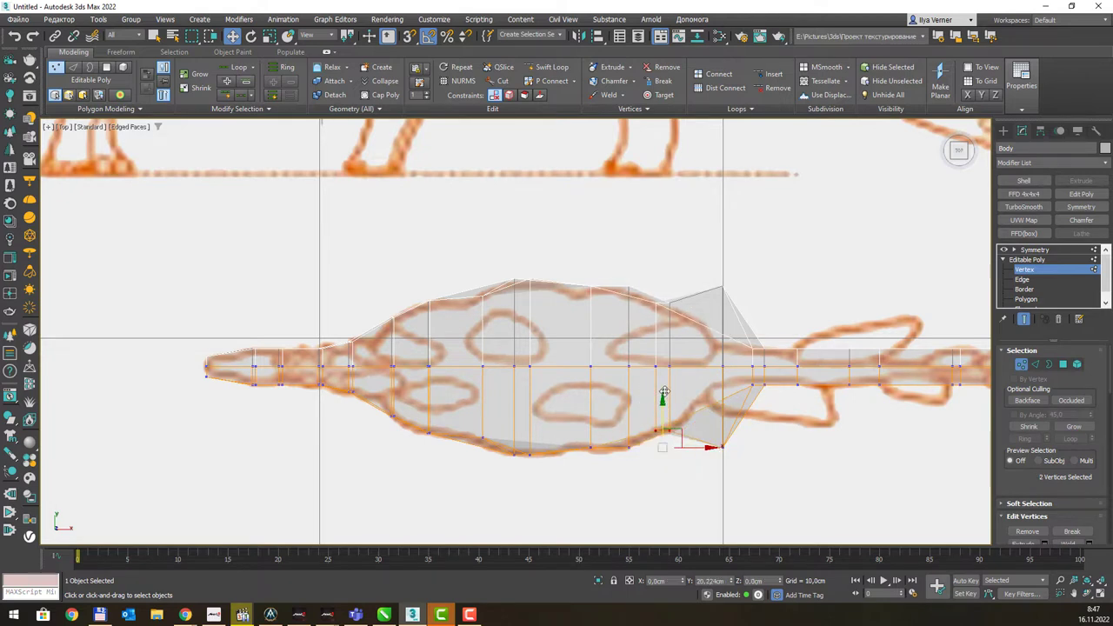
{"action": "left_click", "coordinate": [720, 432]}
{"action": "left_click_drag", "start_coordinate": [720, 432], "coordinate": [721, 367]}
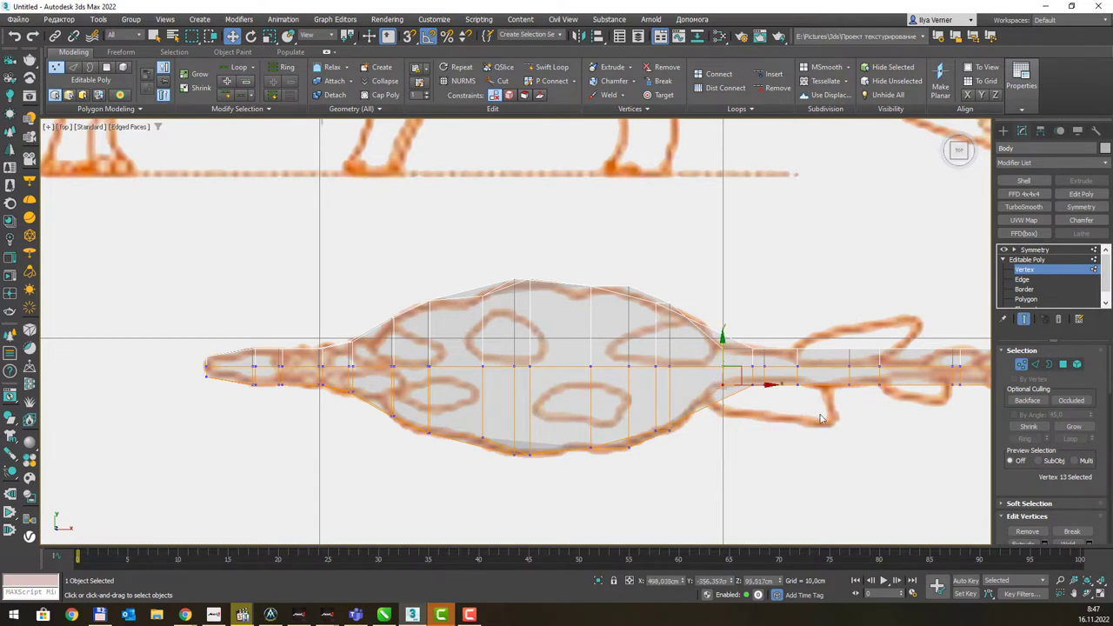
Select the tail vertex columns and raise them onto the sketch line.
{"action": "middle_click_drag", "start_coordinate": [810, 363], "coordinate": [623, 396]}
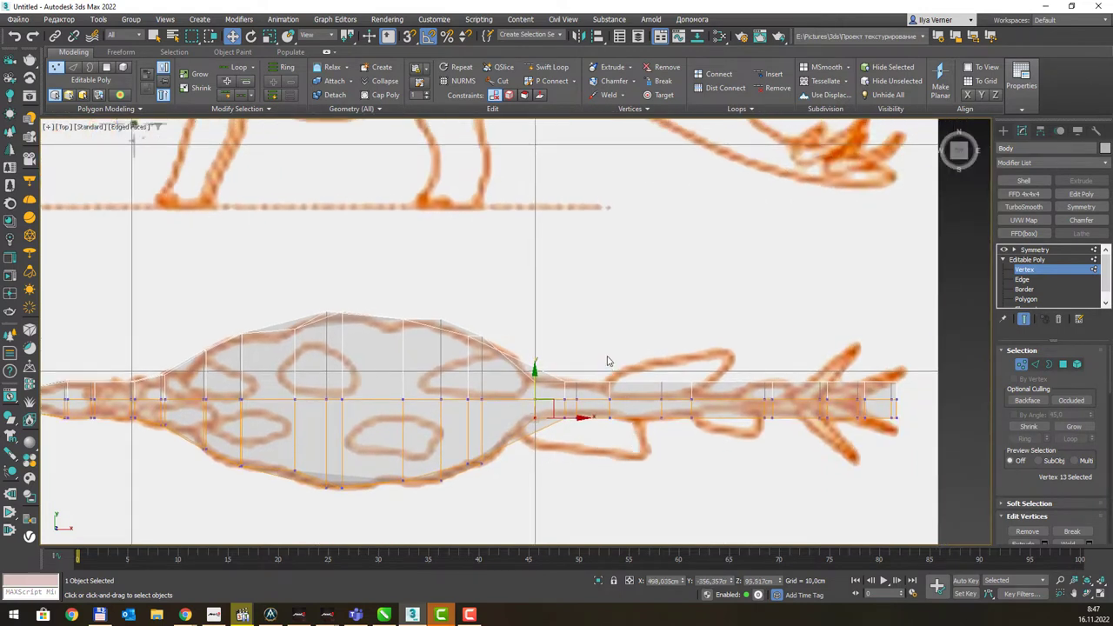
{"action": "left_click_drag", "start_coordinate": [607, 431], "coordinate": [628, 421]}
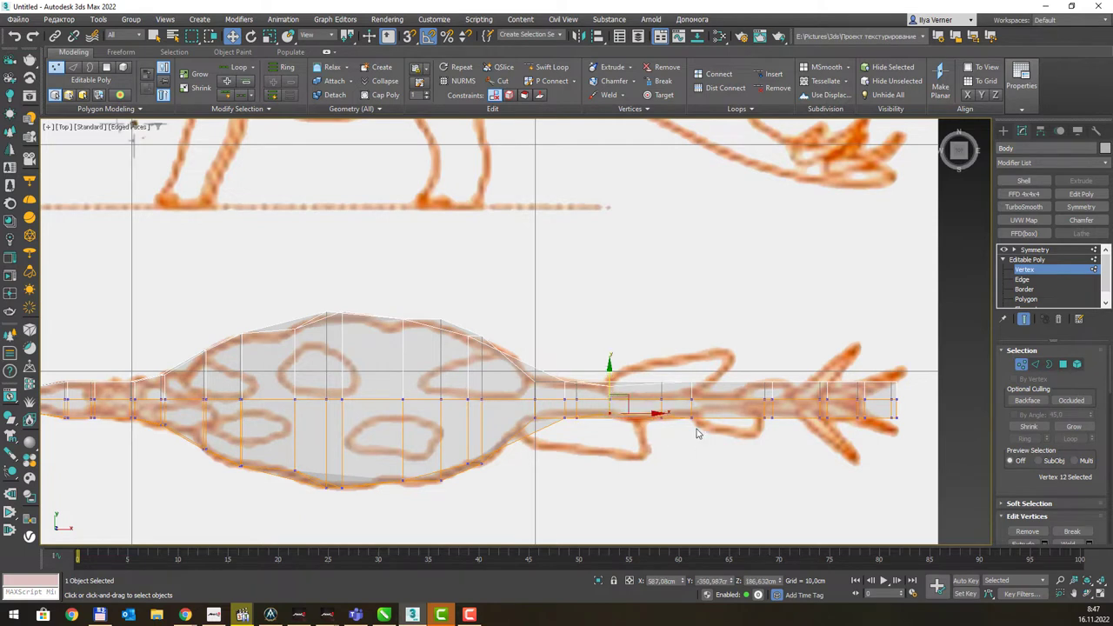
{"action": "left_click", "coordinate": [676, 396]}
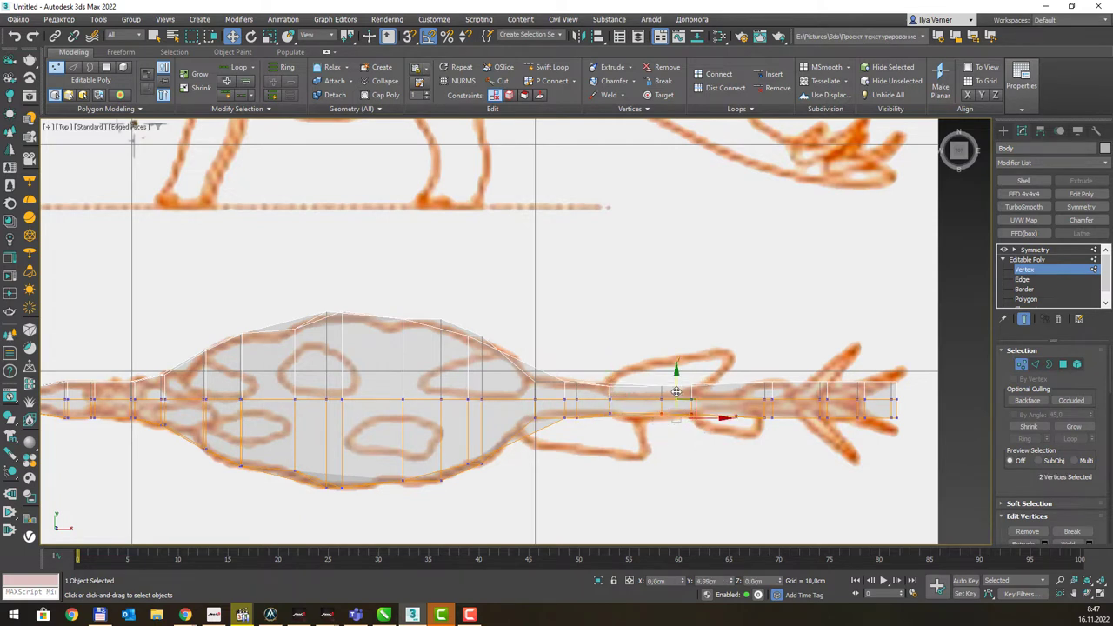
{"action": "left_click_drag", "start_coordinate": [797, 449], "coordinate": [752, 411]}
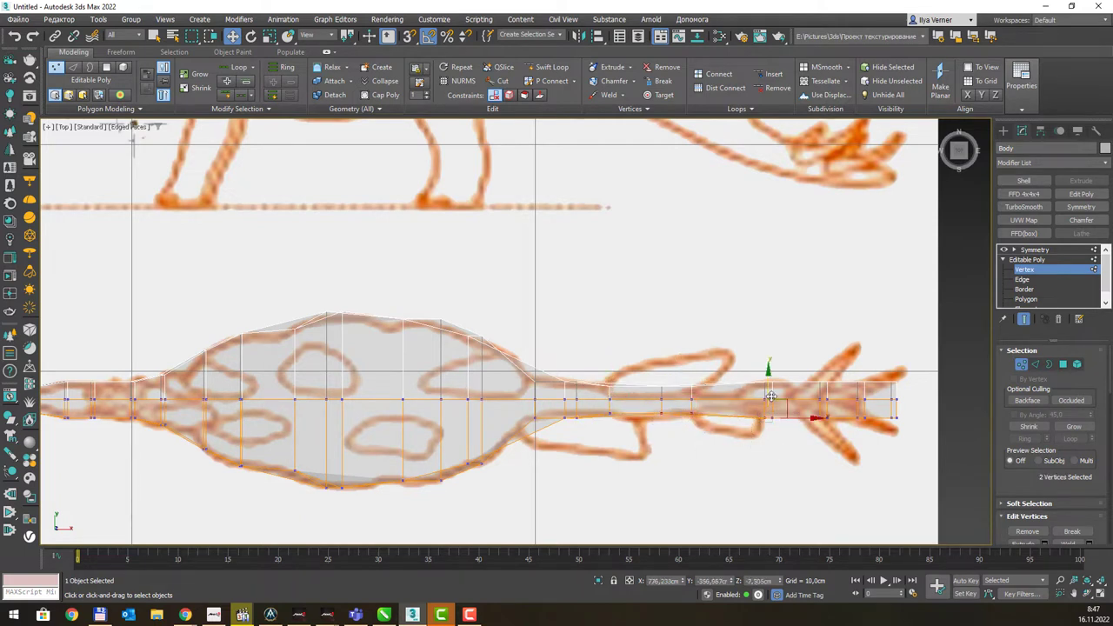
{"action": "middle_click_drag", "start_coordinate": [867, 458], "coordinate": [742, 501]}
{"action": "left_click", "coordinate": [700, 435]}
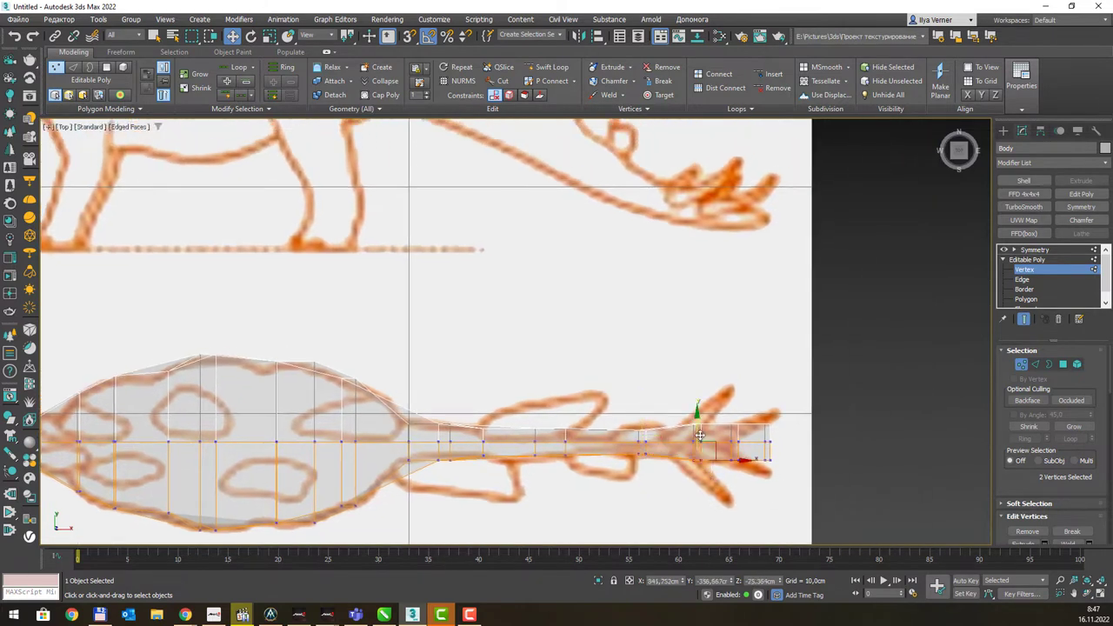
{"action": "left_click_drag", "start_coordinate": [699, 433], "coordinate": [699, 425]}
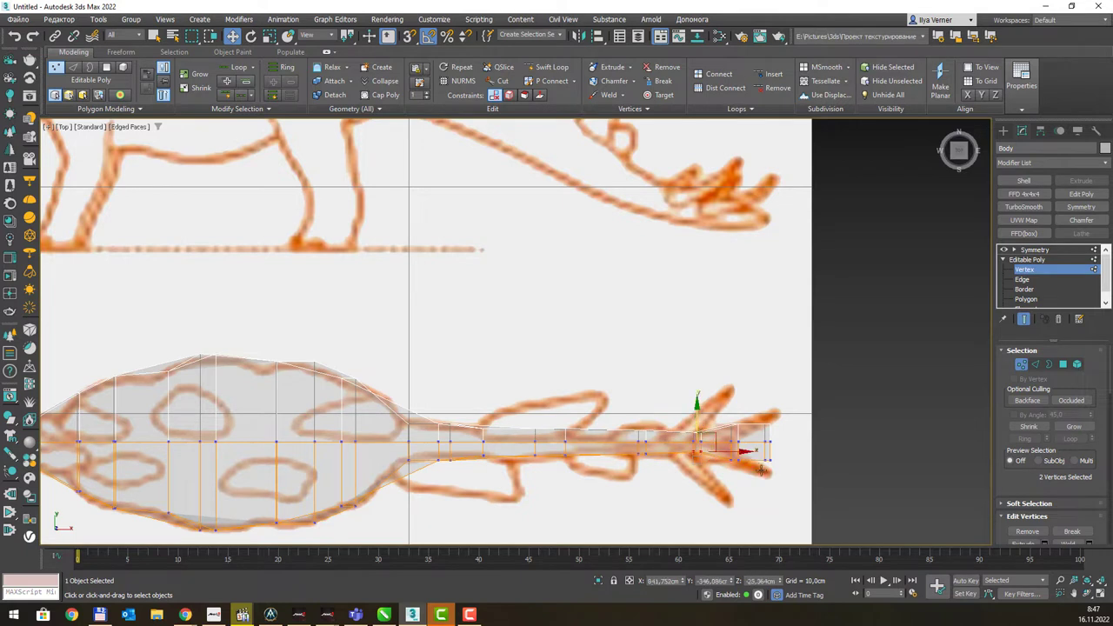
Move the tail-end vertices up to the outline, select the tip pair, and reframe the body.
{"action": "mouse_move", "coordinate": [778, 468]}
{"action": "left_mouse_down"}
{"action": "mouse_move", "coordinate": [746, 435]}
{"action": "mouse_move", "coordinate": [752, 417]}
{"action": "left_mouse_up"}
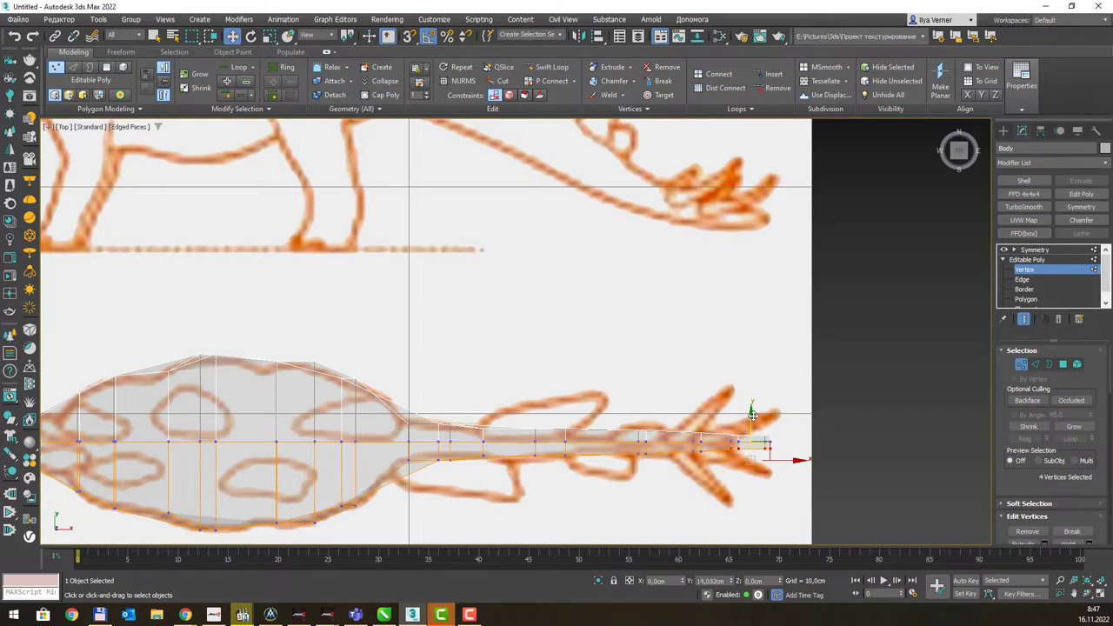
{"action": "left_click_drag", "start_coordinate": [752, 418], "coordinate": [753, 415]}
{"action": "left_click", "coordinate": [764, 474]}
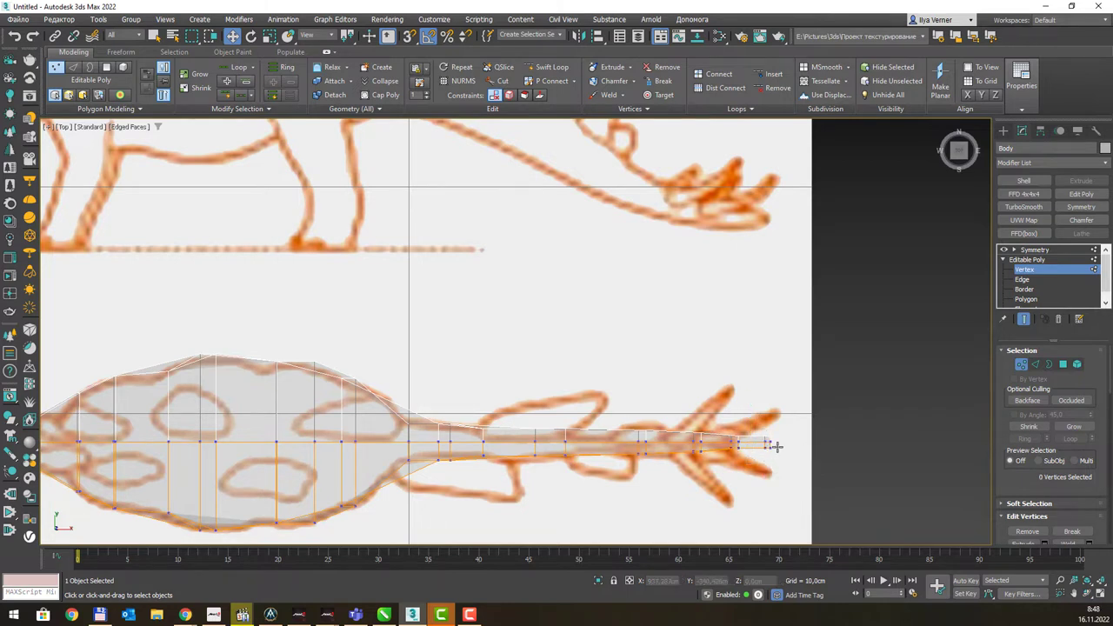
{"action": "scroll", "coordinate": [765, 461], "scroll_direction": "up", "scroll_amount": 3}
{"action": "left_click_drag", "start_coordinate": [778, 466], "coordinate": [754, 435]}
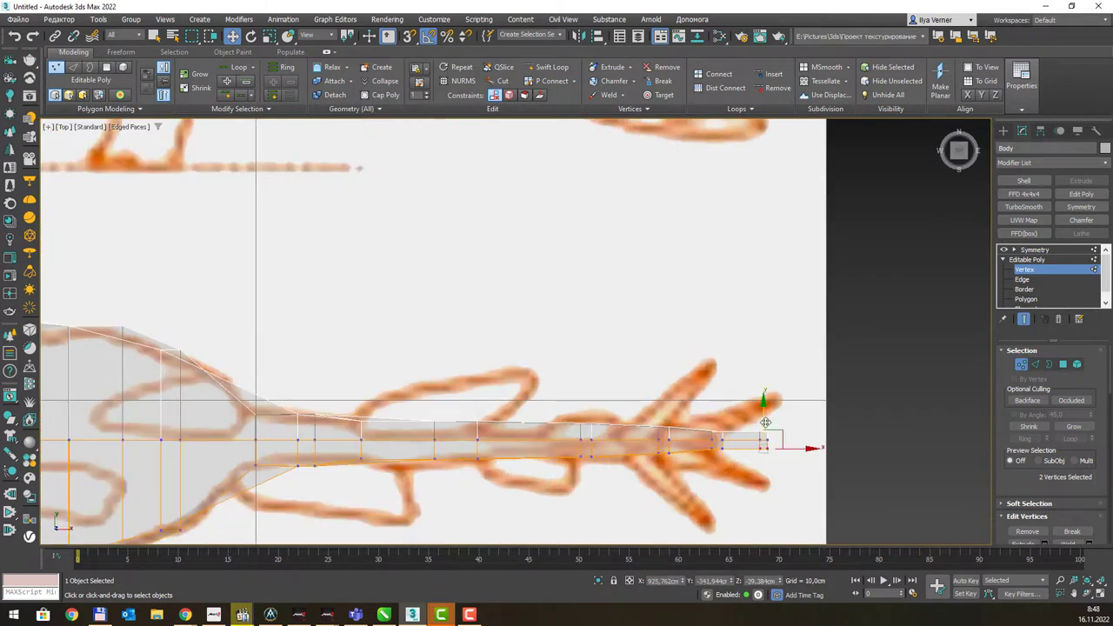
{"action": "scroll", "coordinate": [514, 431], "scroll_direction": "down", "scroll_amount": 3}
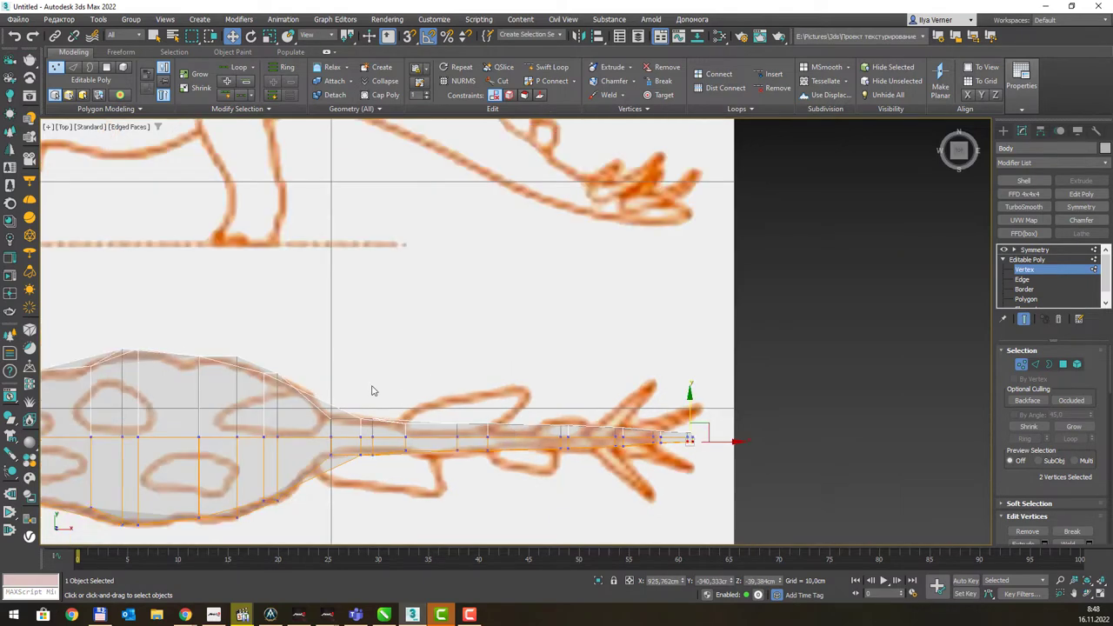
{"action": "middle_click_drag", "start_coordinate": [373, 391], "coordinate": [706, 374]}
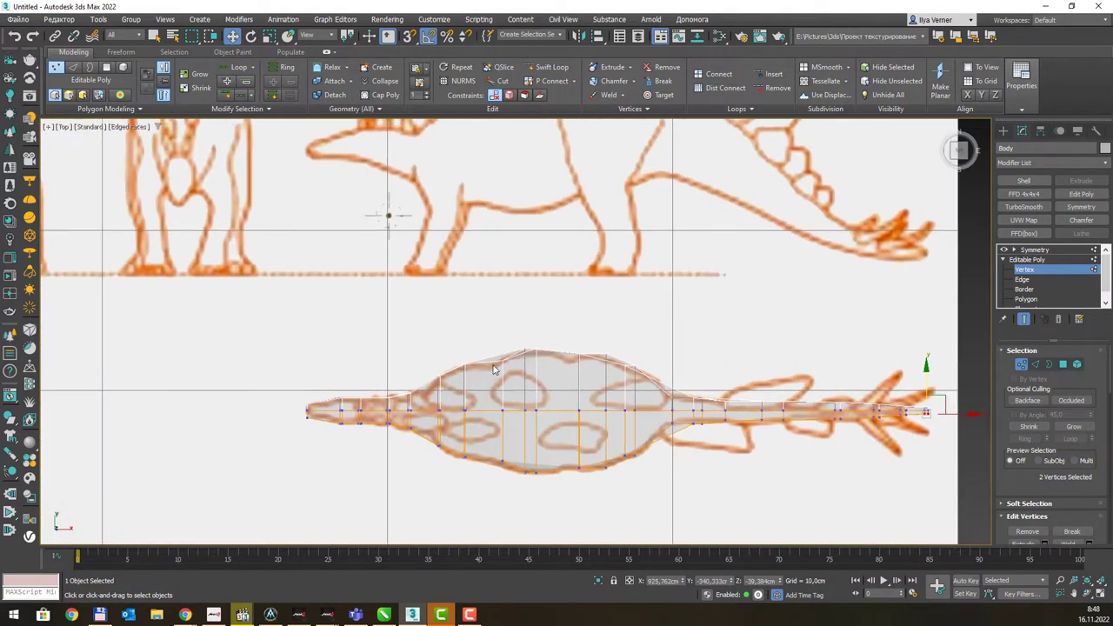
{"action": "key", "text": "p"}
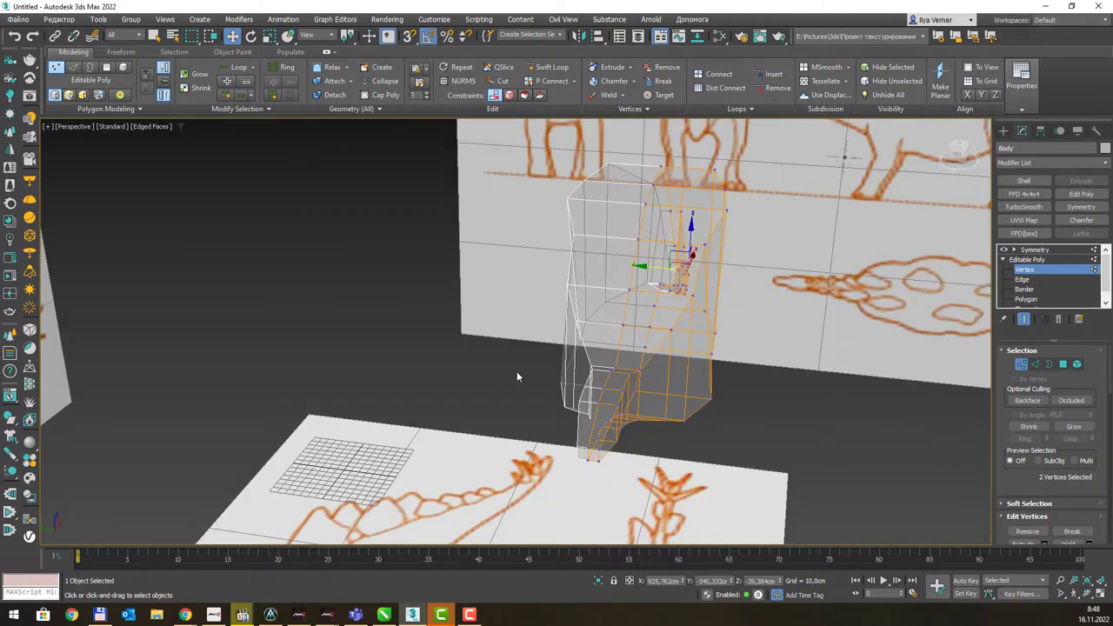
{"action": "mouse_move", "coordinate": [765, 292]}
{"action": "middle_mouse_down", "text": "alt"}
{"action": "mouse_move", "coordinate": [726, 292]}
{"action": "mouse_move", "coordinate": [714, 308]}
{"action": "middle_mouse_up", "text": "alt"}
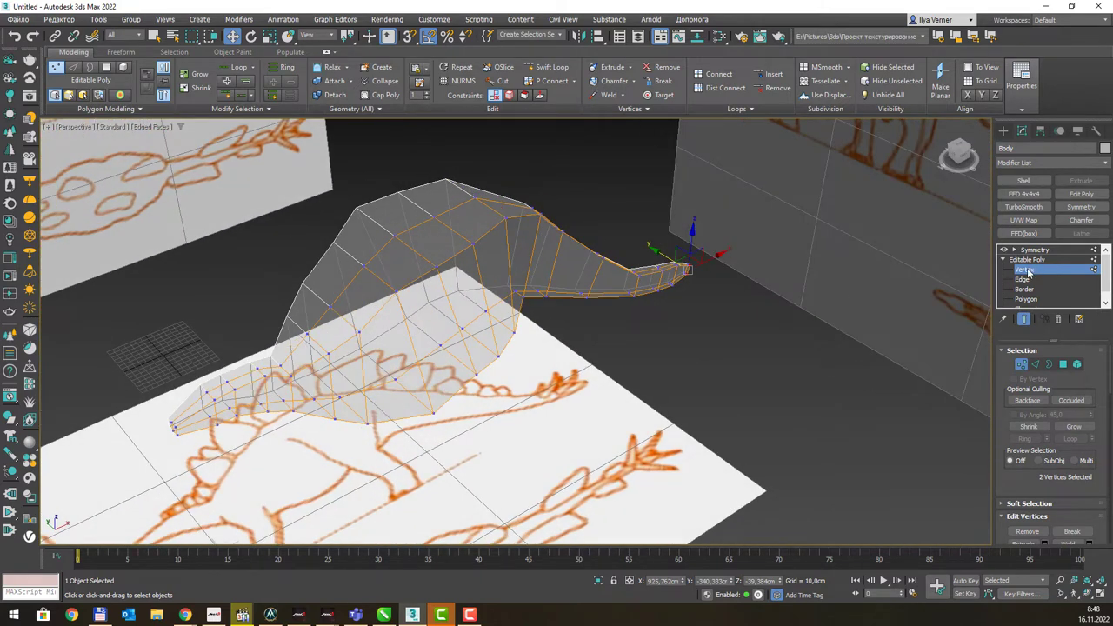
{"action": "mouse_move", "coordinate": [581, 330]}
{"action": "middle_mouse_down", "text": "alt"}
{"action": "mouse_move", "coordinate": [591, 306]}
{"action": "mouse_move", "coordinate": [585, 316]}
{"action": "mouse_move", "coordinate": [617, 293]}
{"action": "mouse_move", "coordinate": [584, 308]}
{"action": "mouse_move", "coordinate": [600, 323]}
{"action": "middle_mouse_up", "text": "alt"}
{"action": "key", "text": "f"}
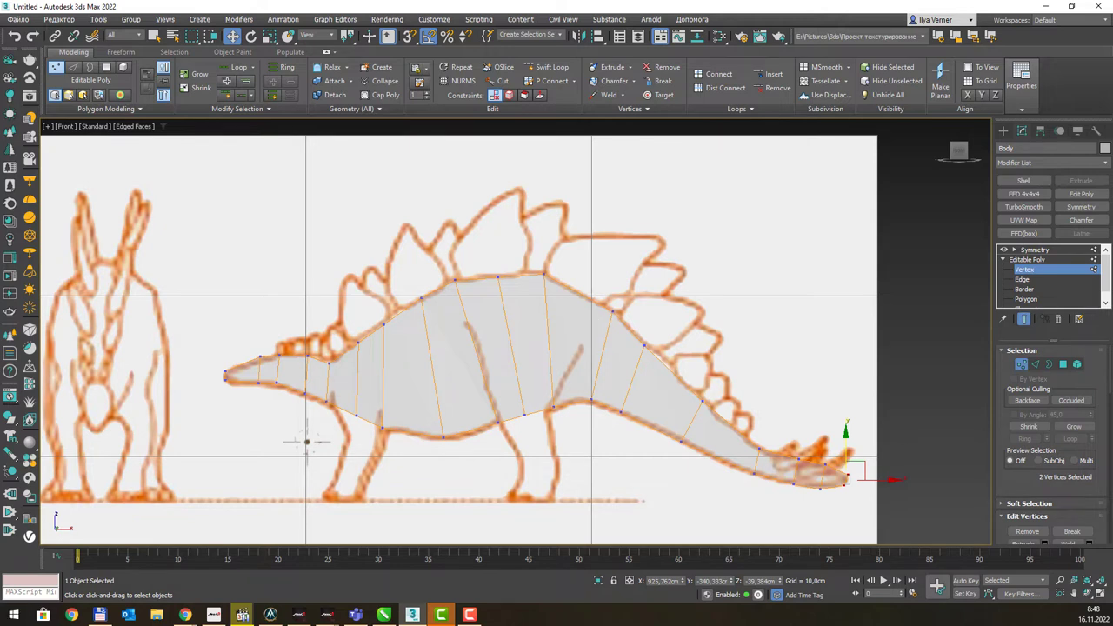
{"action": "left_click", "coordinate": [185, 615]}
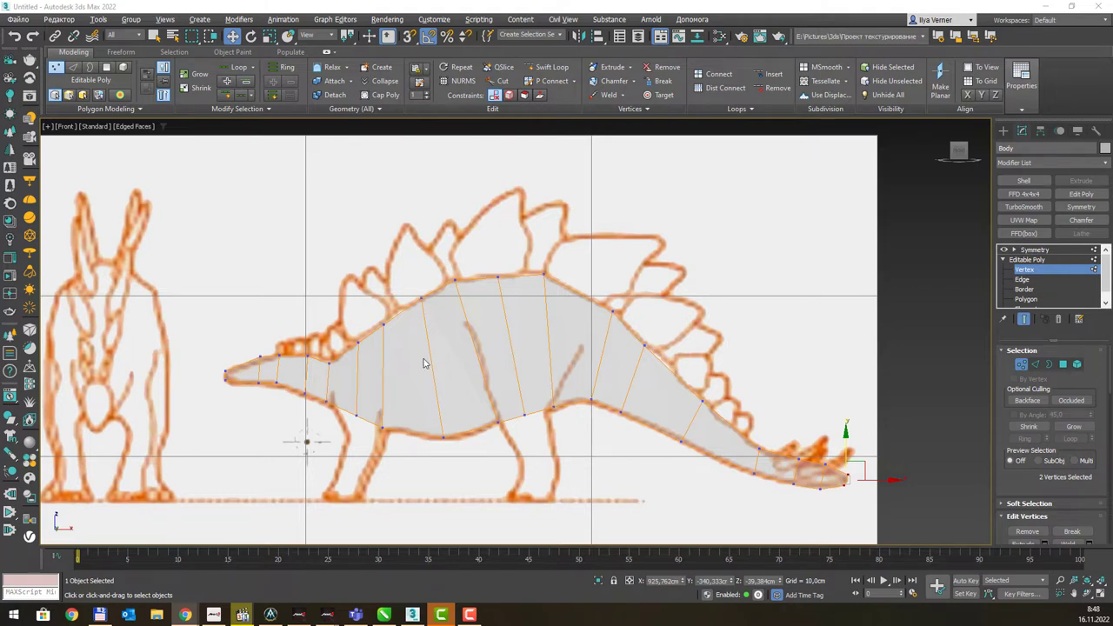
{"action": "left_click", "coordinate": [475, 312]}
{"action": "key", "text": "p"}
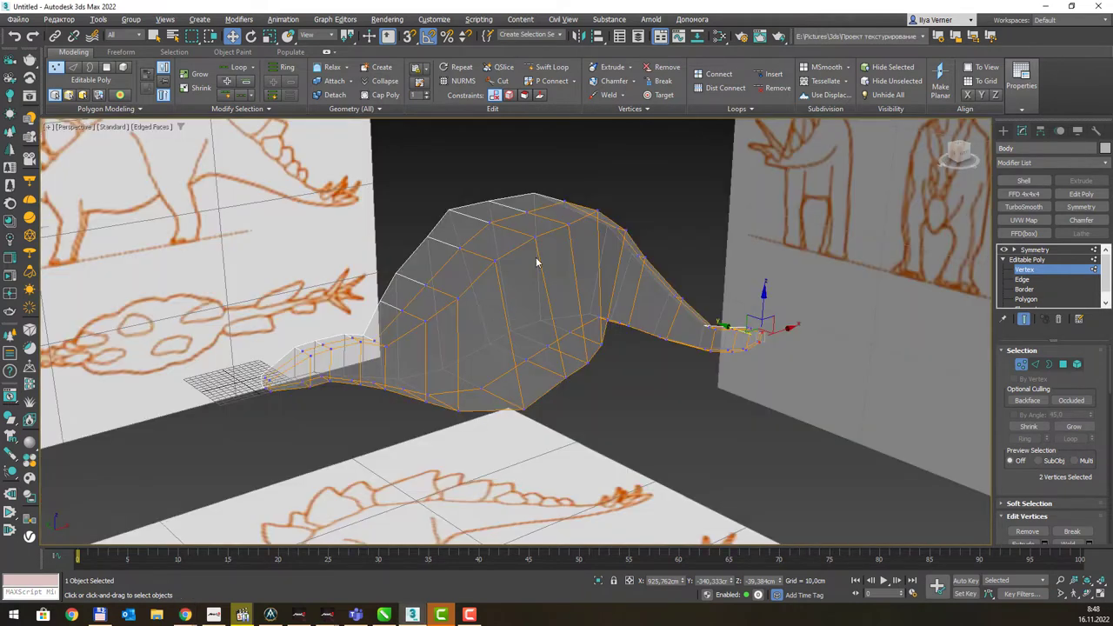
Insert a Swift Loop running lengthwise along the stegosaurus body.
{"action": "left_click", "coordinate": [549, 67]}
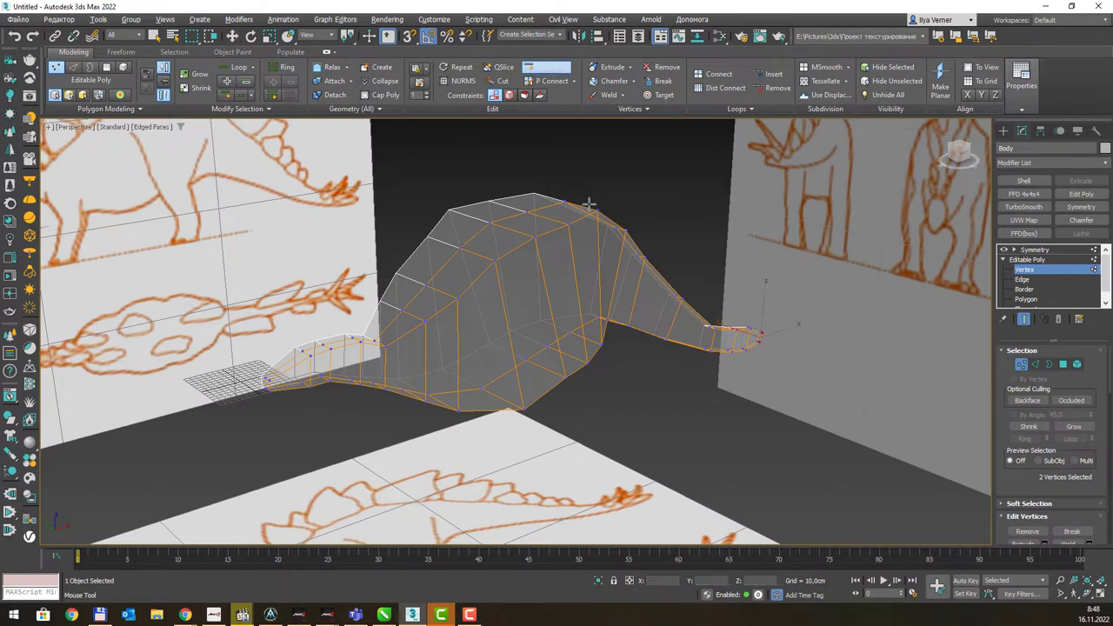
{"action": "left_click", "coordinate": [528, 300]}
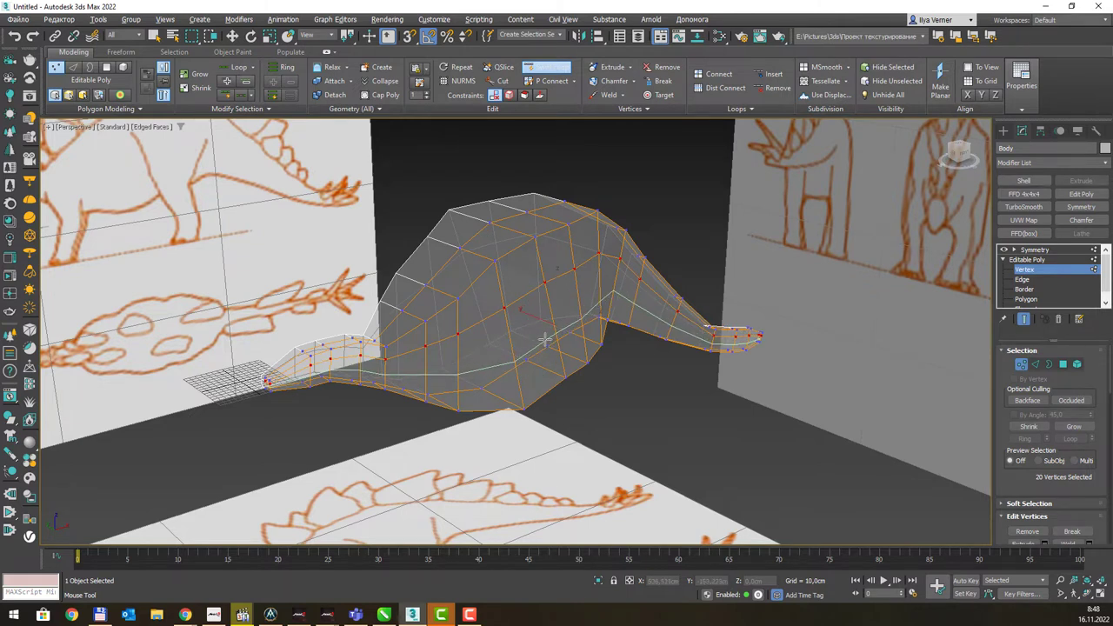
{"action": "key", "text": "w"}
{"action": "middle_click_drag", "start_coordinate": [594, 291], "coordinate": [574, 287], "text": "alt"}
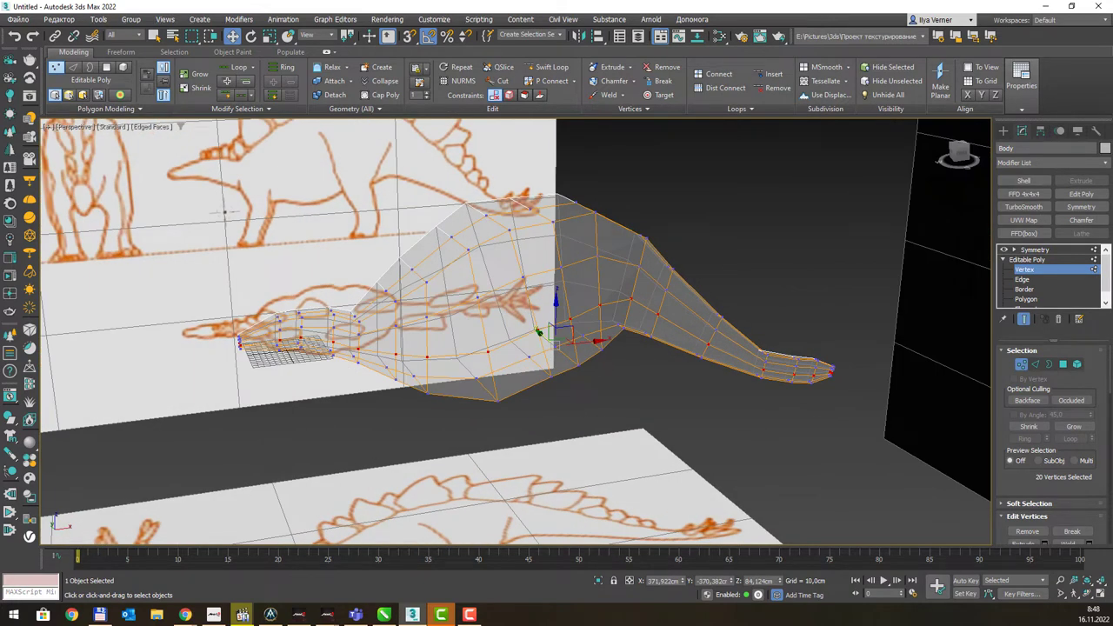
Orbit to a side view of the body and switch to Edge sub-object mode.
{"action": "key", "text": "alt+Tab"}
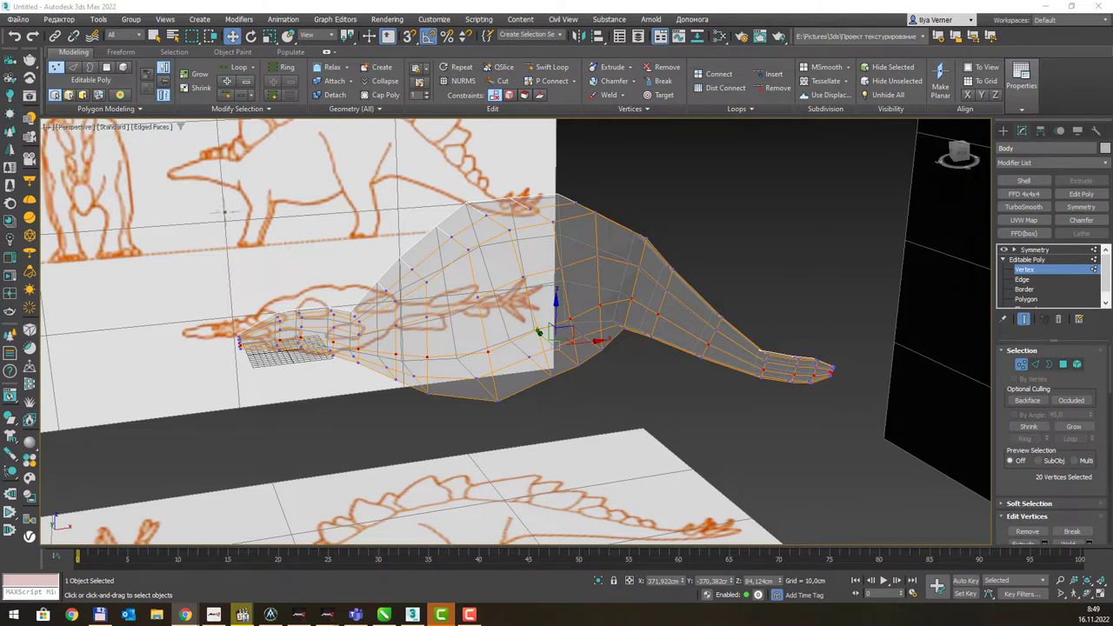
{"action": "middle_click_drag", "start_coordinate": [639, 323], "coordinate": [818, 290], "text": "alt"}
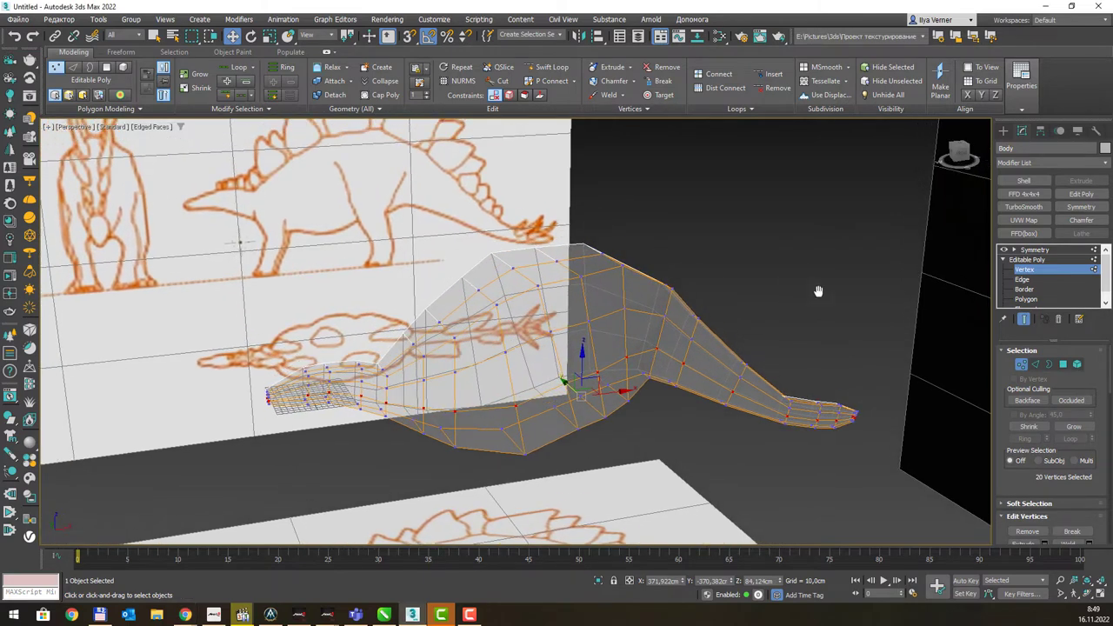
{"action": "left_click", "coordinate": [1044, 279]}
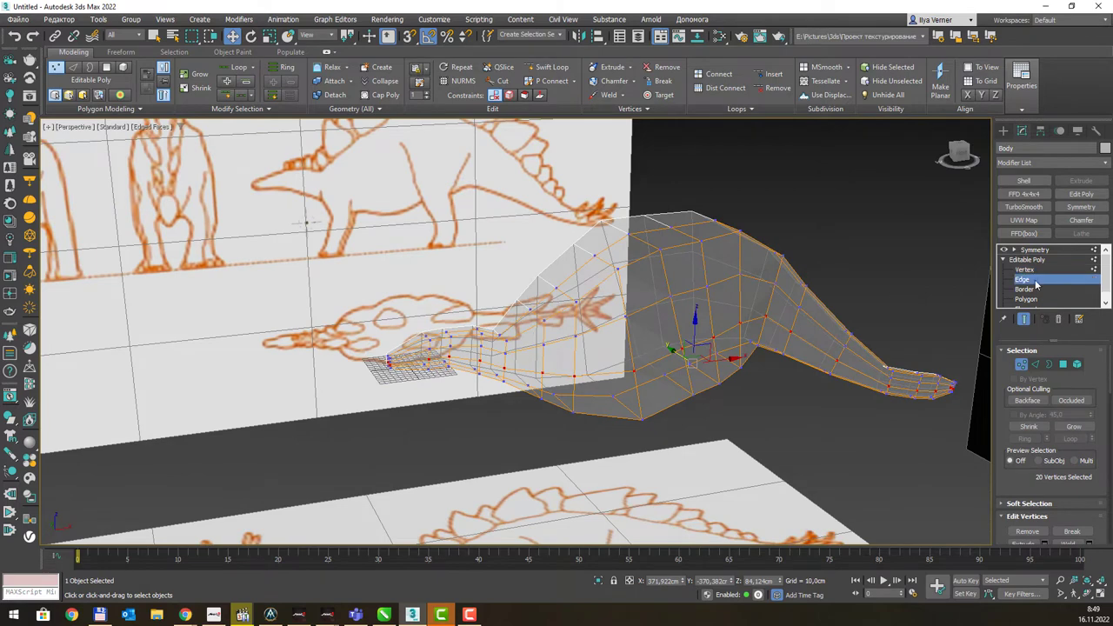
Select the top ridge edge loop and shift it to reshape the back.
{"action": "double_click", "coordinate": [597, 290]}
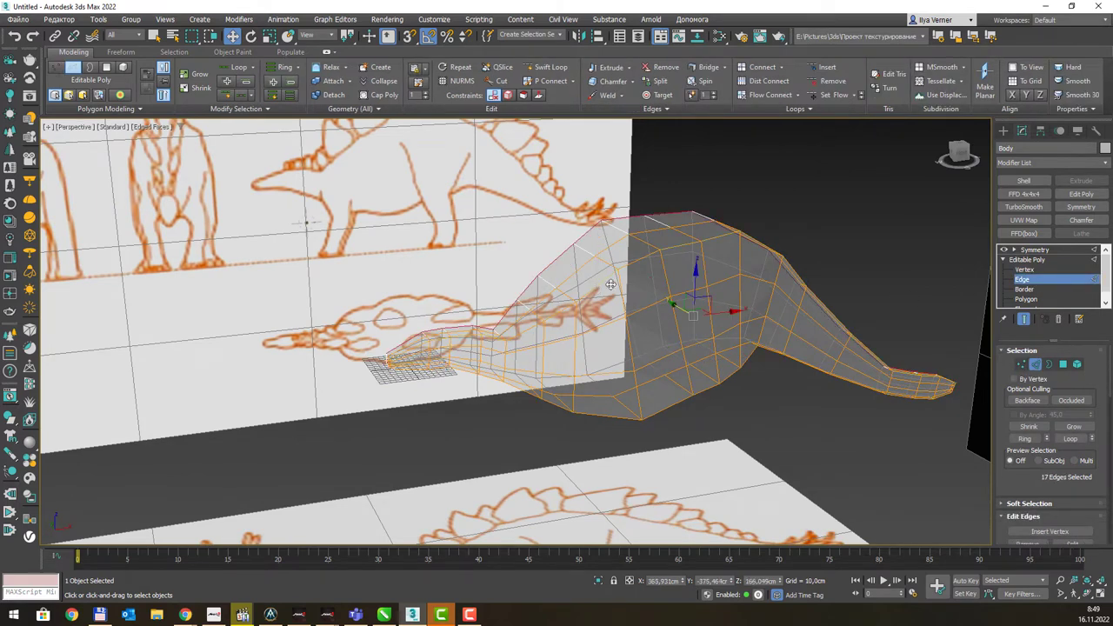
{"action": "middle_click_drag", "start_coordinate": [635, 300], "coordinate": [643, 305], "text": "alt"}
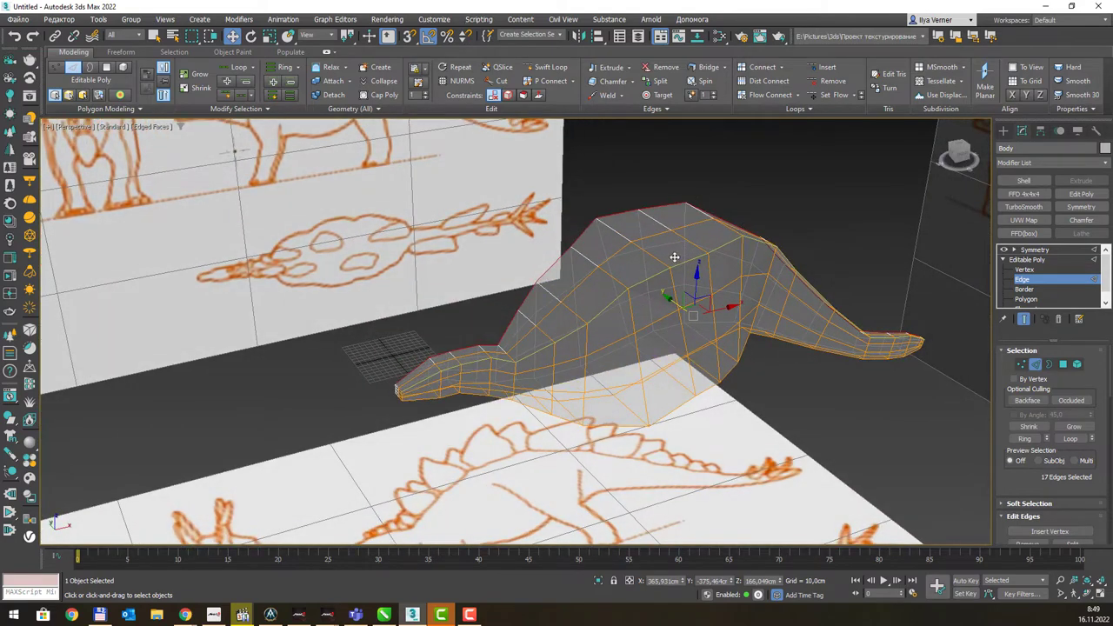
{"action": "middle_click_drag", "start_coordinate": [674, 256], "coordinate": [711, 267], "text": "alt"}
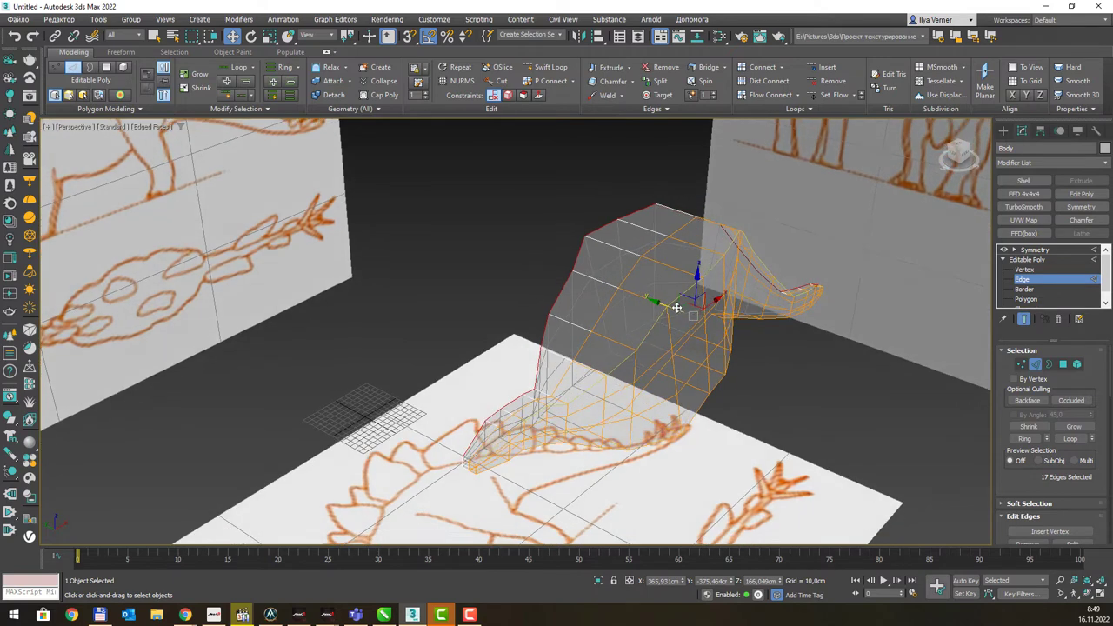
{"action": "left_click_drag", "start_coordinate": [677, 307], "coordinate": [665, 297]}
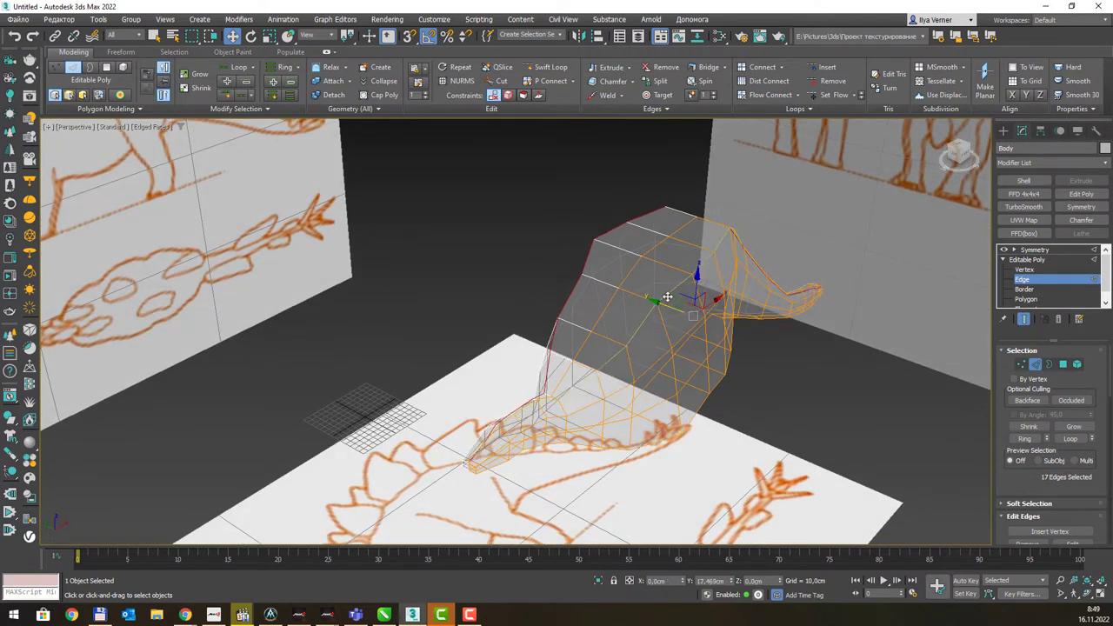
{"action": "middle_click_drag", "start_coordinate": [666, 297], "coordinate": [666, 296], "text": "alt"}
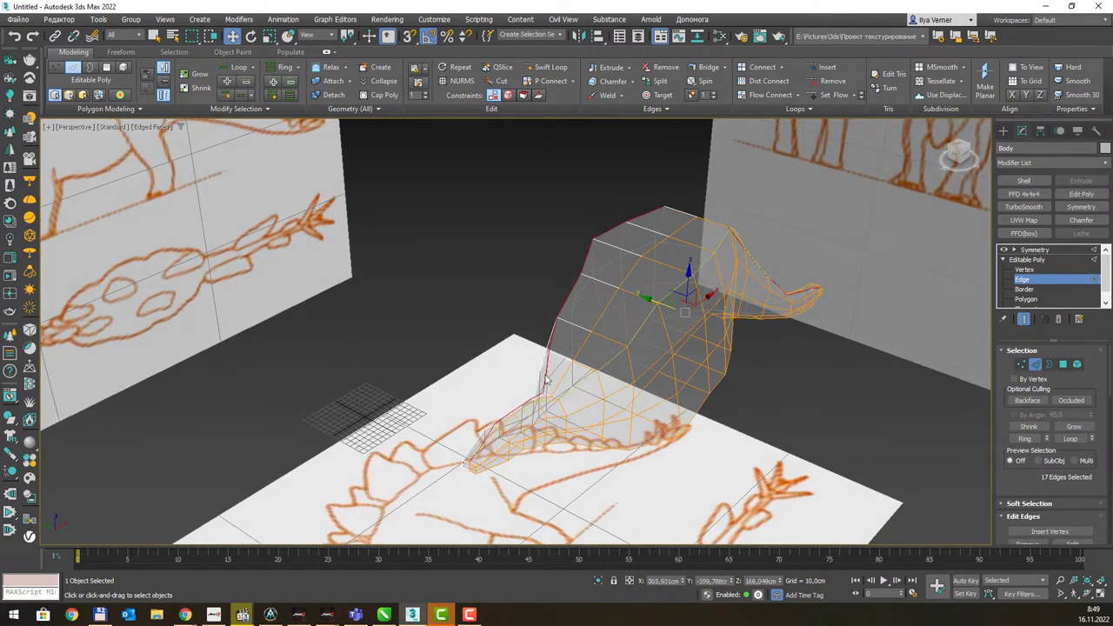
{"action": "scroll", "coordinate": [530, 396], "scroll_direction": "up", "scroll_amount": 3}
{"action": "mouse_move", "coordinate": [530, 396]}
{"action": "middle_mouse_down", "text": "alt"}
{"action": "mouse_move", "coordinate": [556, 372]}
{"action": "mouse_move", "coordinate": [554, 315]}
{"action": "middle_mouse_up", "text": "alt"}
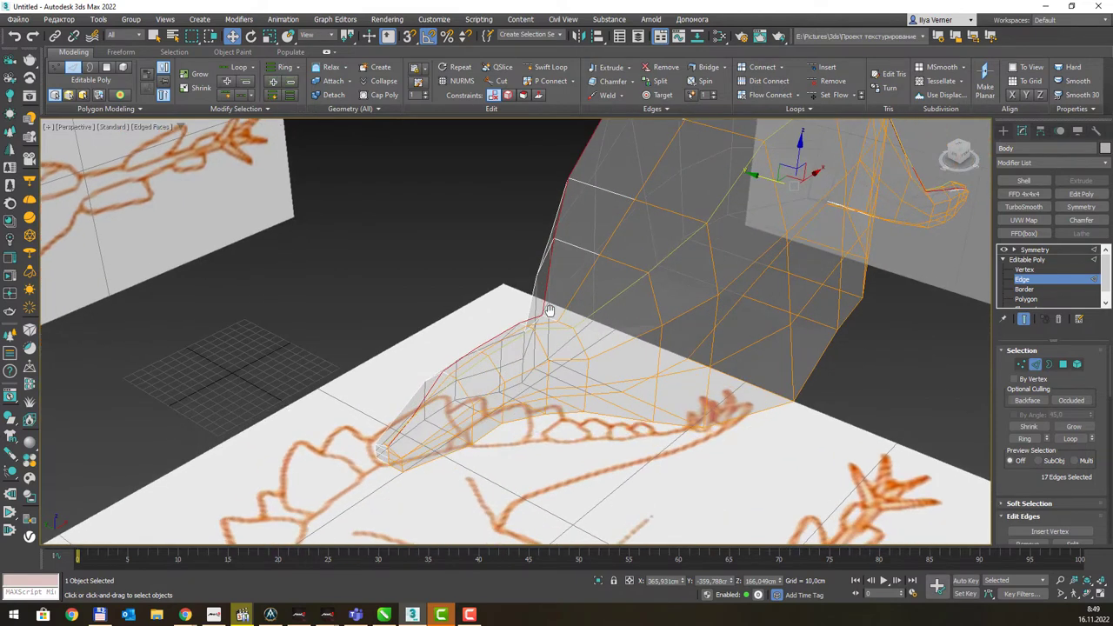
Set Body's Object Properties visibility to 1,0 and turn off See-Through with Alt+X.
{"action": "right_click", "coordinate": [654, 232]}
{"action": "left_click", "coordinate": [710, 313]}
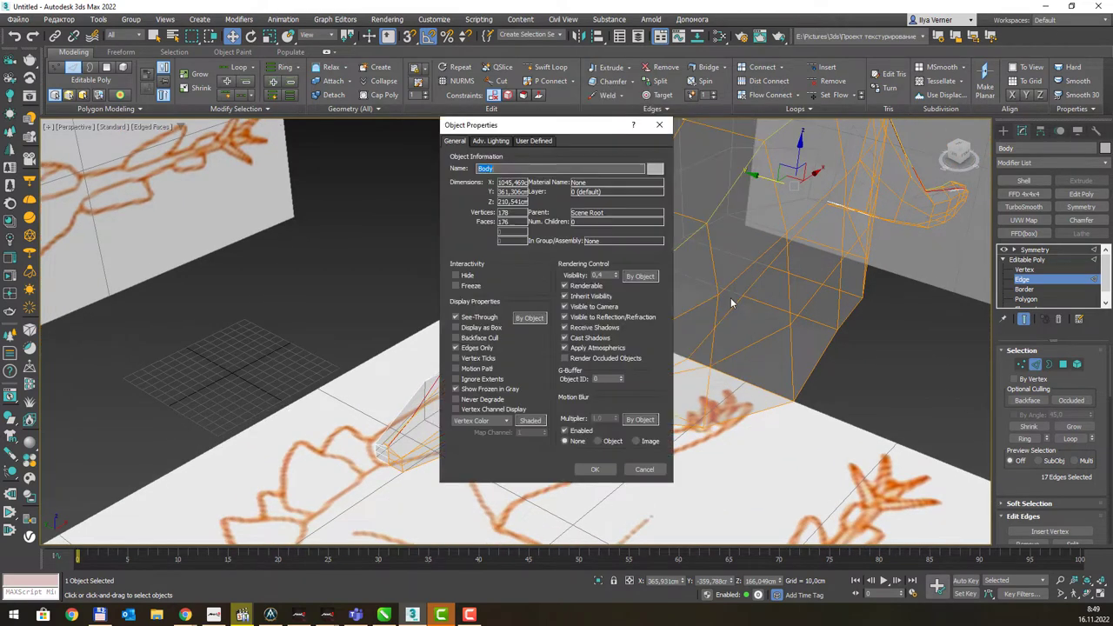
{"action": "left_click_drag", "start_coordinate": [615, 276], "coordinate": [615, 261]}
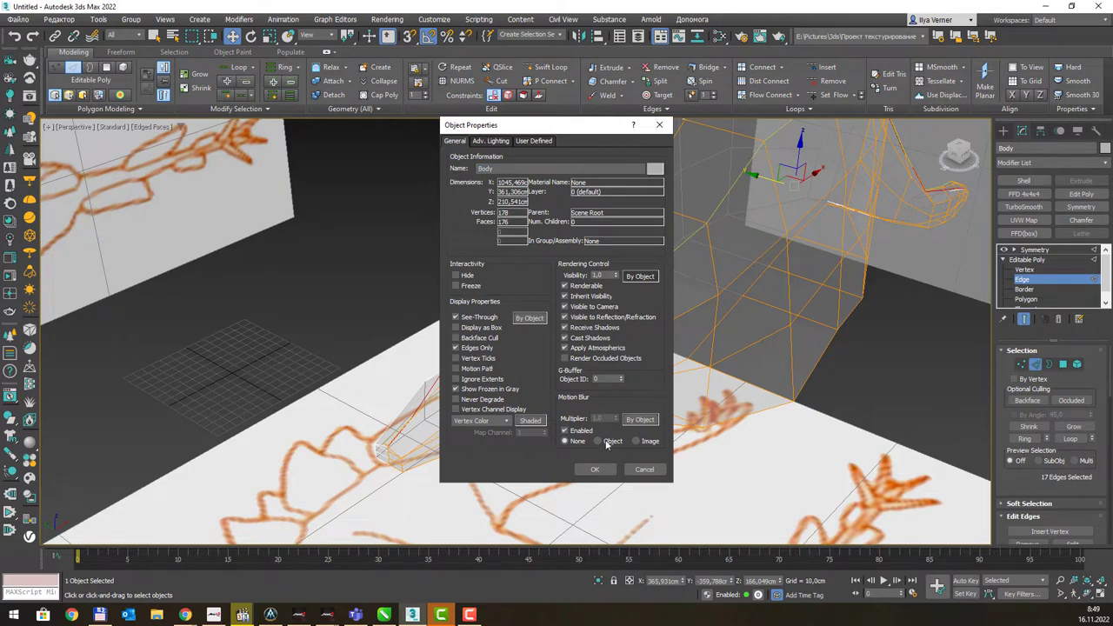
{"action": "left_click", "coordinate": [593, 469]}
{"action": "key", "text": "alt+x"}
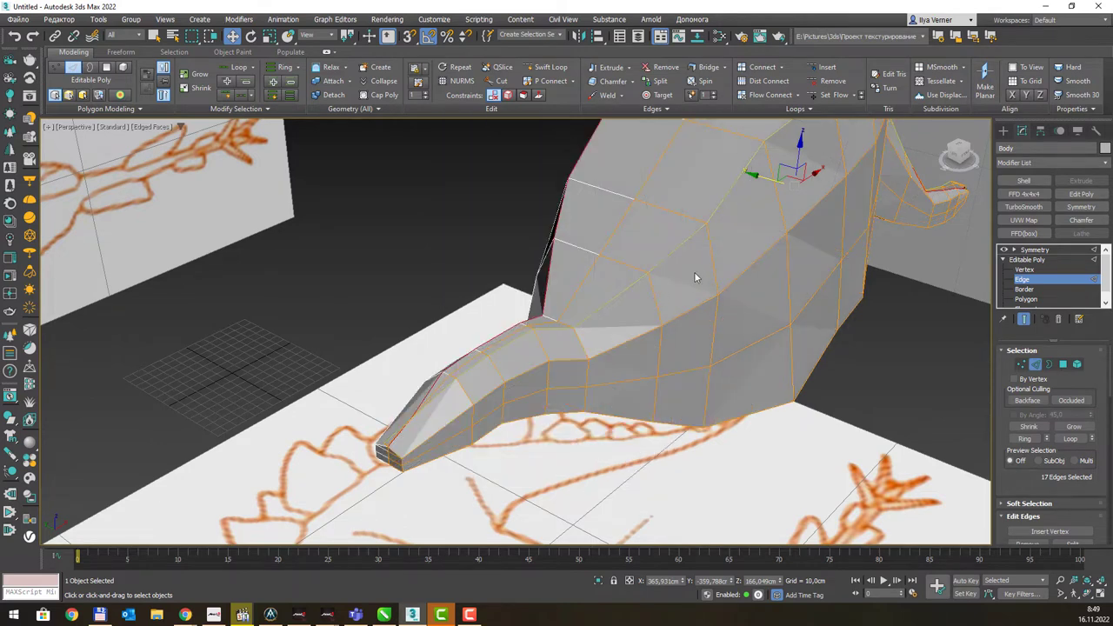
Move the selected edge loop to reshape the side, then nudge edges at the neck.
{"action": "middle_click_drag", "start_coordinate": [694, 277], "coordinate": [753, 252], "text": "alt"}
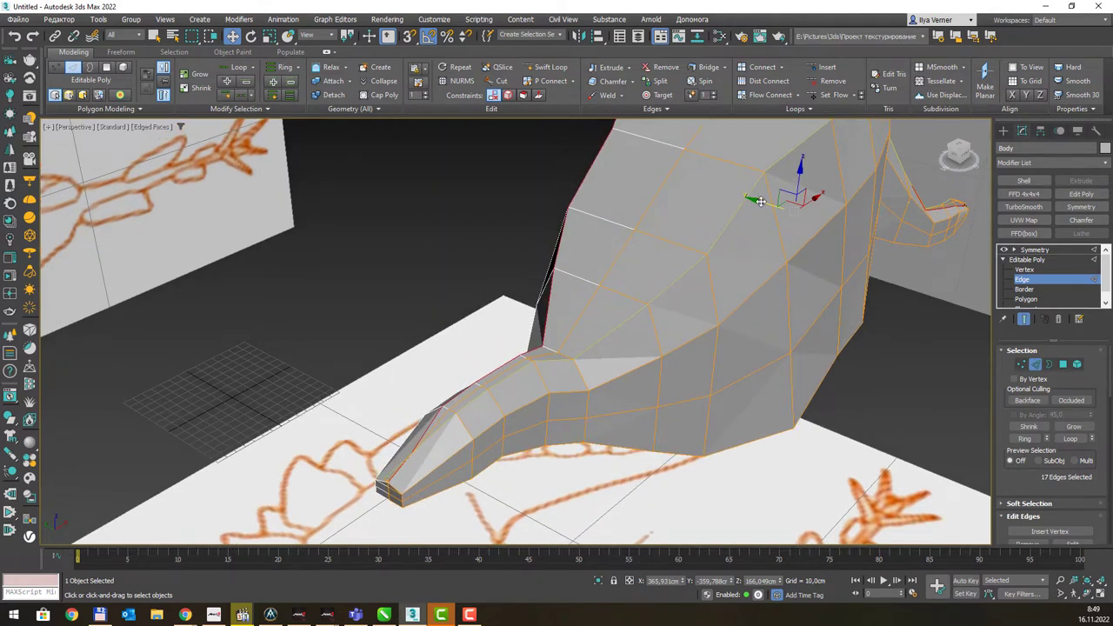
{"action": "left_click_drag", "start_coordinate": [760, 203], "coordinate": [790, 202]}
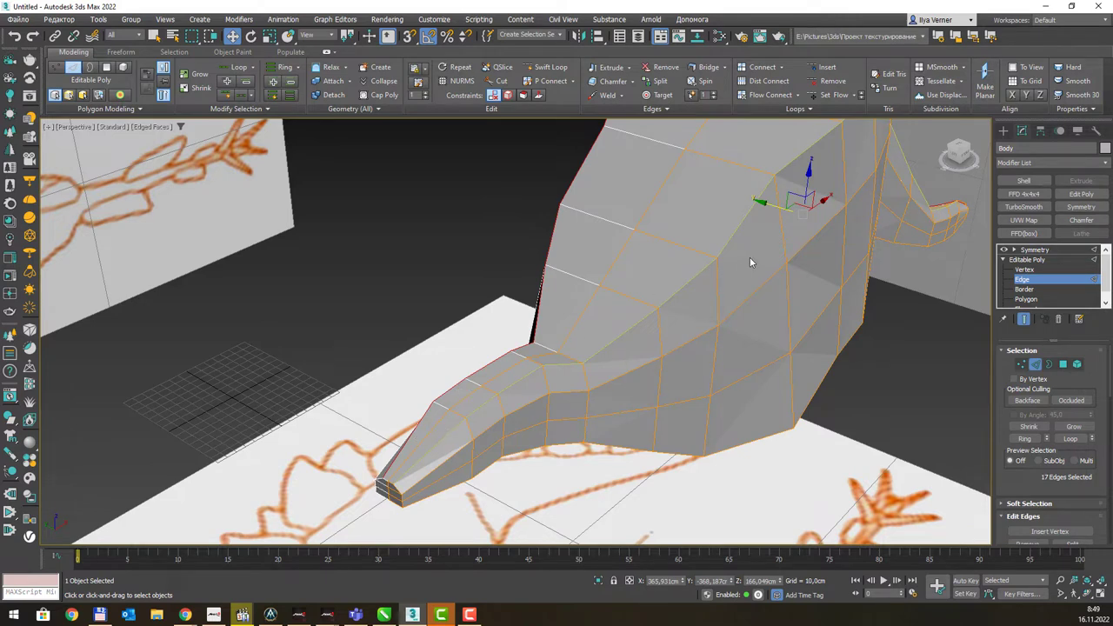
{"action": "mouse_move", "coordinate": [813, 265]}
{"action": "middle_mouse_down", "text": "alt"}
{"action": "mouse_move", "coordinate": [657, 376]}
{"action": "mouse_move", "coordinate": [713, 388]}
{"action": "middle_mouse_up", "text": "alt"}
{"action": "scroll", "coordinate": [713, 388], "scroll_direction": "up", "scroll_amount": 3}
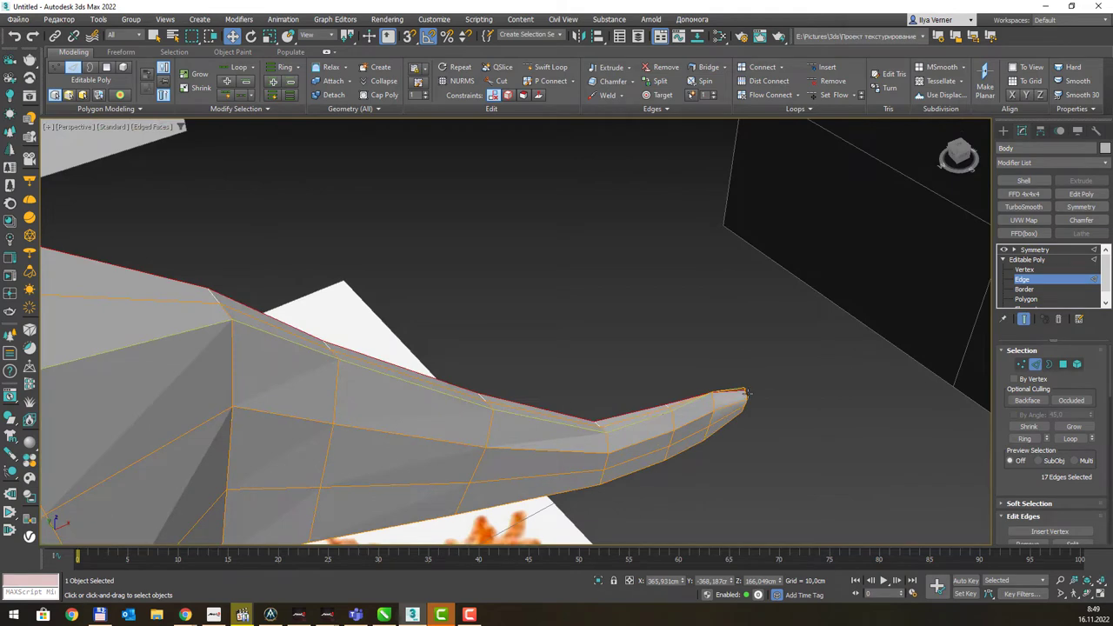
{"action": "scroll", "coordinate": [596, 434], "scroll_direction": "down", "scroll_amount": 5}
{"action": "middle_click_drag", "start_coordinate": [448, 403], "coordinate": [528, 360], "text": "alt"}
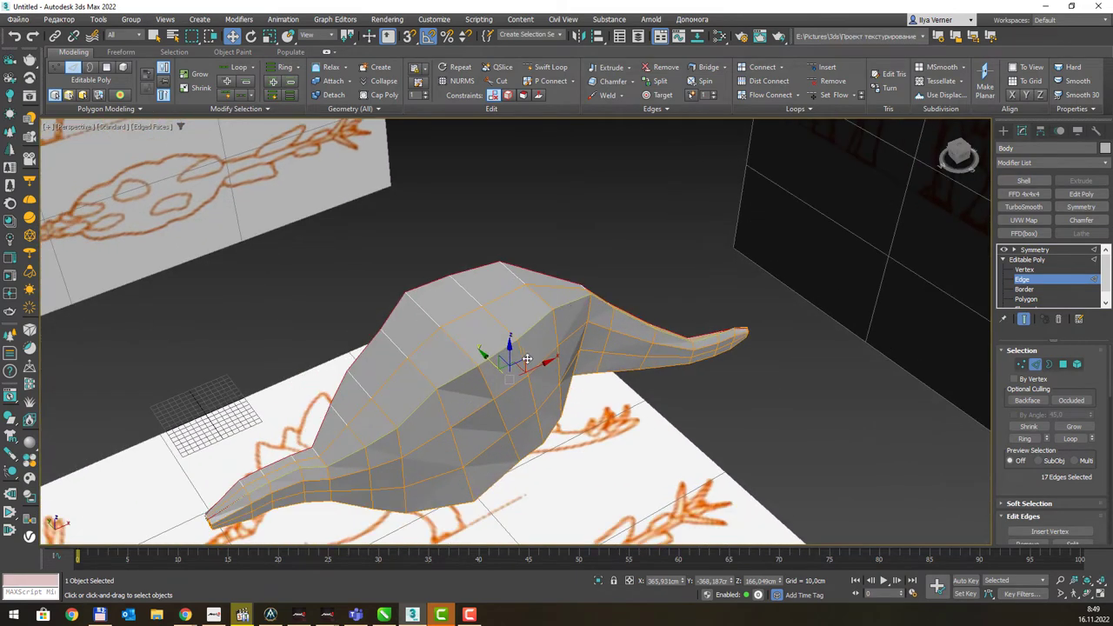
{"action": "left_click_drag", "start_coordinate": [490, 362], "coordinate": [493, 364]}
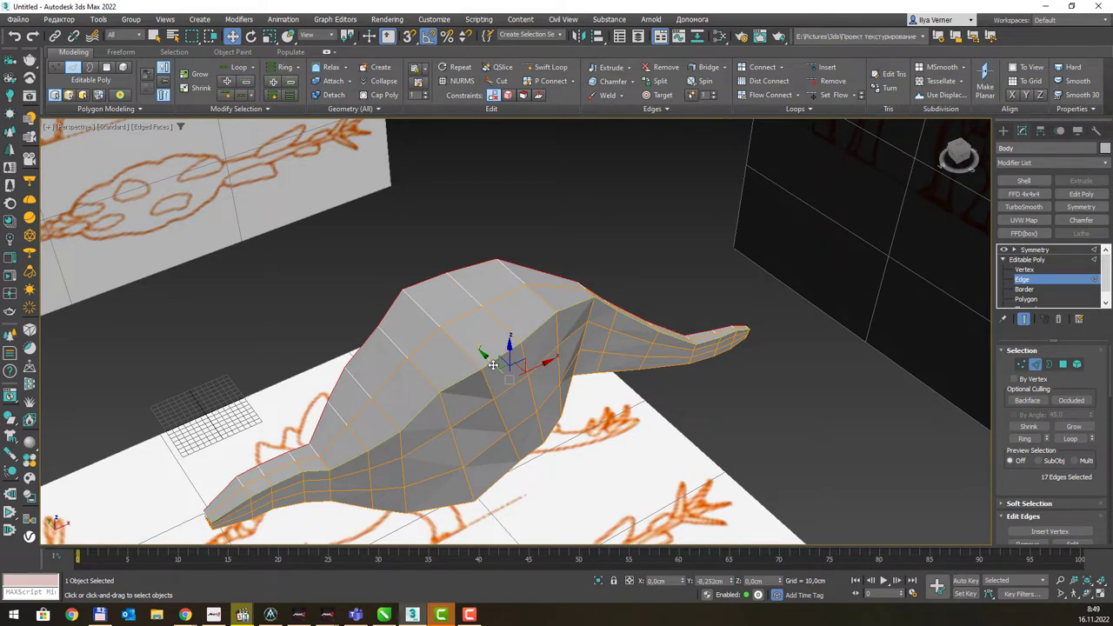
Box-select tail-end edges, drop the tip and tail-side edges, and move the rest to reshape the body.
{"action": "middle_click_drag", "start_coordinate": [469, 382], "coordinate": [459, 385], "text": "alt"}
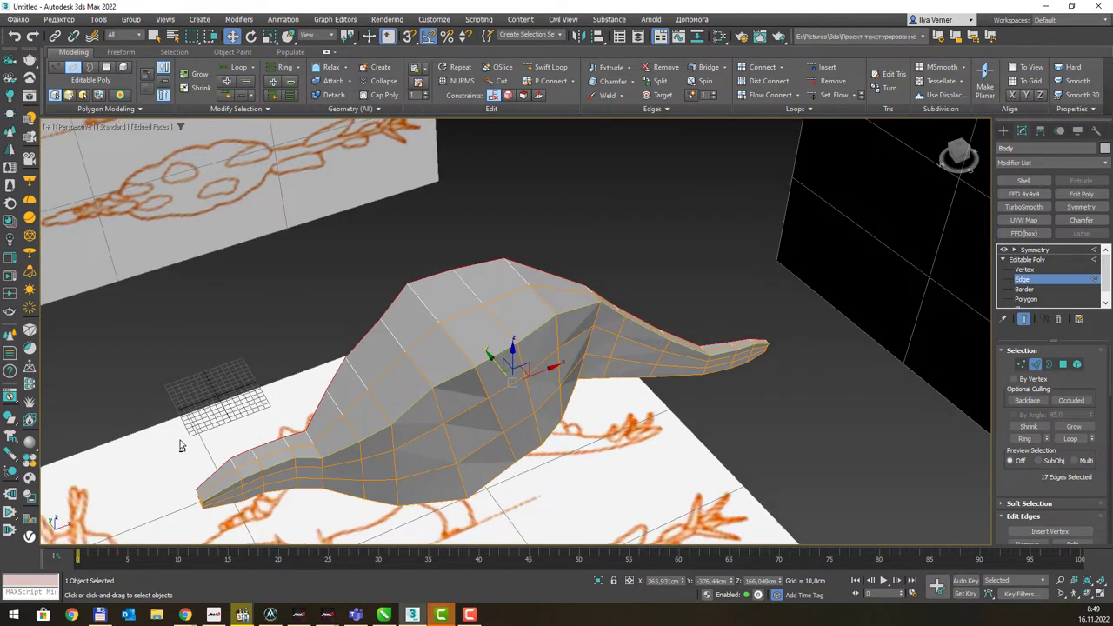
{"action": "left_click_drag", "start_coordinate": [168, 436], "coordinate": [272, 519]}
{"action": "left_click_drag", "start_coordinate": [257, 521], "coordinate": [215, 415]}
{"action": "left_click_drag", "start_coordinate": [804, 309], "coordinate": [711, 393], "text": "alt"}
{"action": "middle_click_drag", "start_coordinate": [763, 338], "coordinate": [768, 332], "text": "alt"}
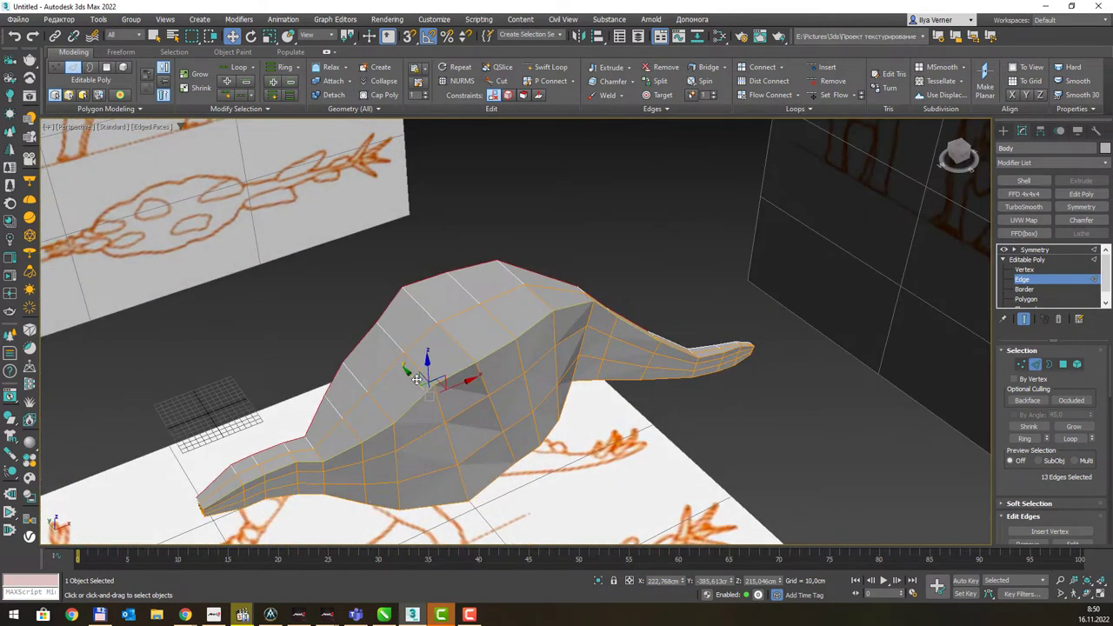
{"action": "left_click_drag", "start_coordinate": [417, 380], "coordinate": [417, 373]}
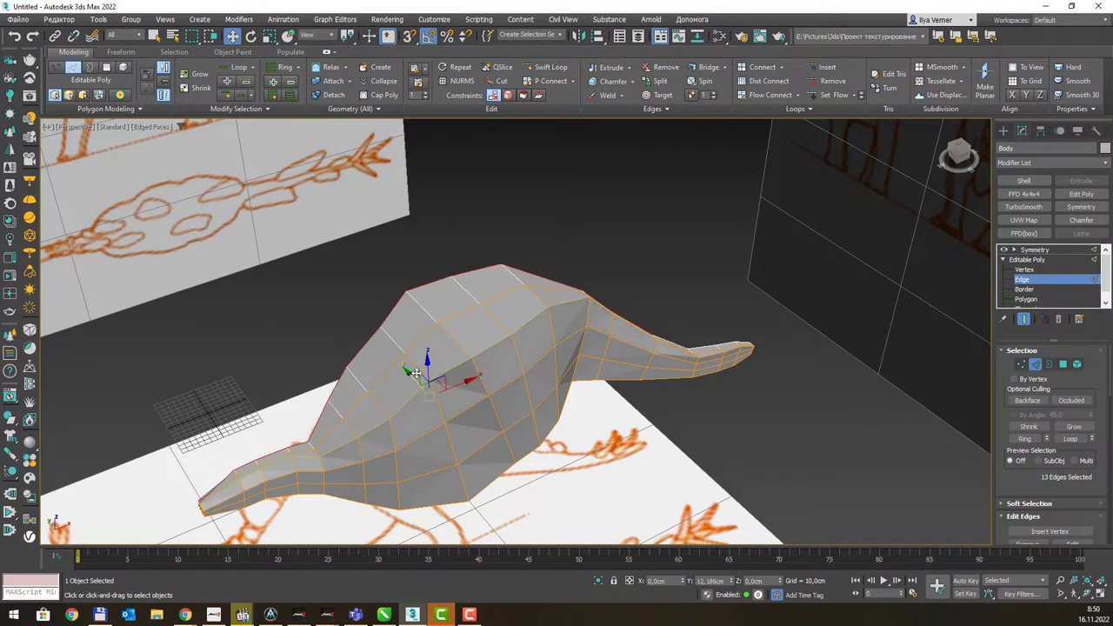
{"action": "left_click_drag", "start_coordinate": [417, 373], "coordinate": [415, 370]}
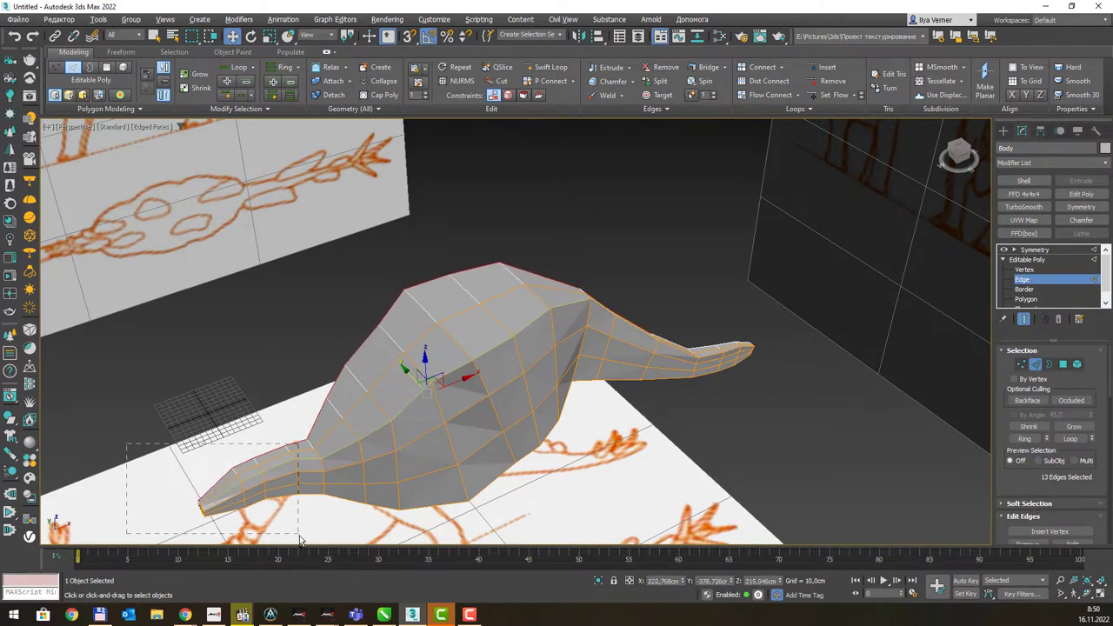
{"action": "left_click_drag", "start_coordinate": [261, 518], "coordinate": [296, 535], "text": "alt"}
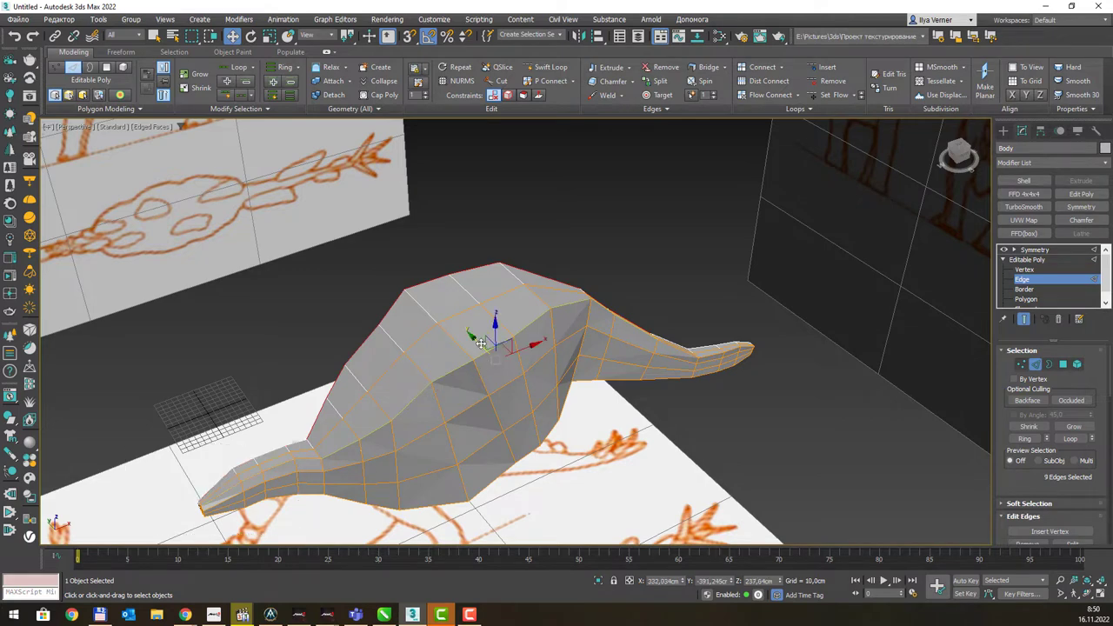
{"action": "left_click_drag", "start_coordinate": [481, 344], "coordinate": [478, 339]}
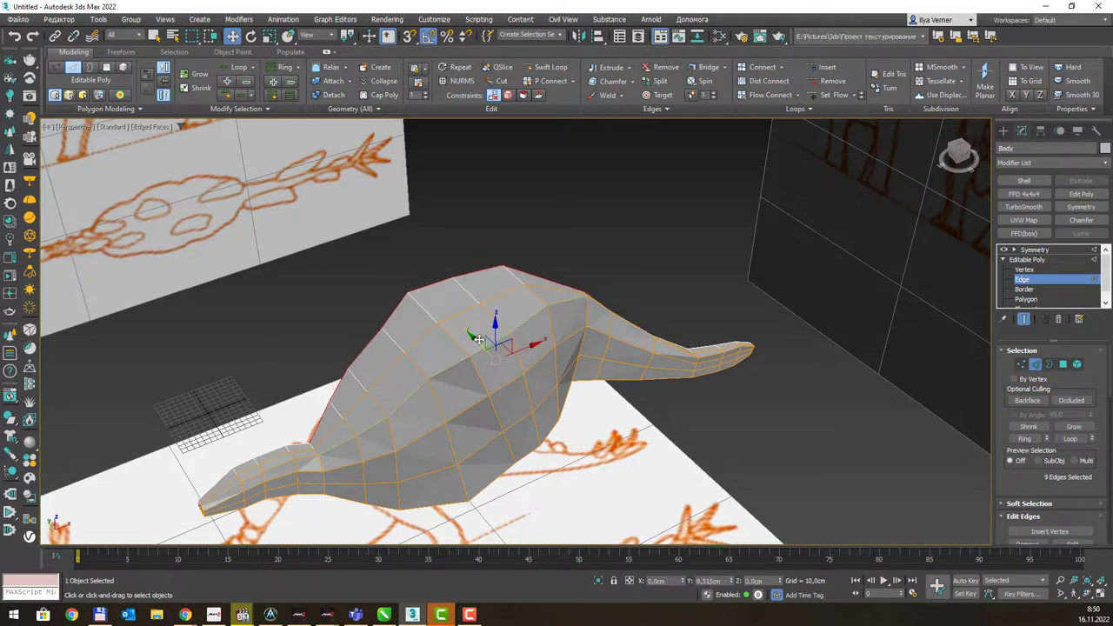
Narrow the selection to seven edges, offset them sideways, and lower the top ridge slightly.
{"action": "middle_click_drag", "start_coordinate": [478, 339], "coordinate": [496, 375], "text": "alt"}
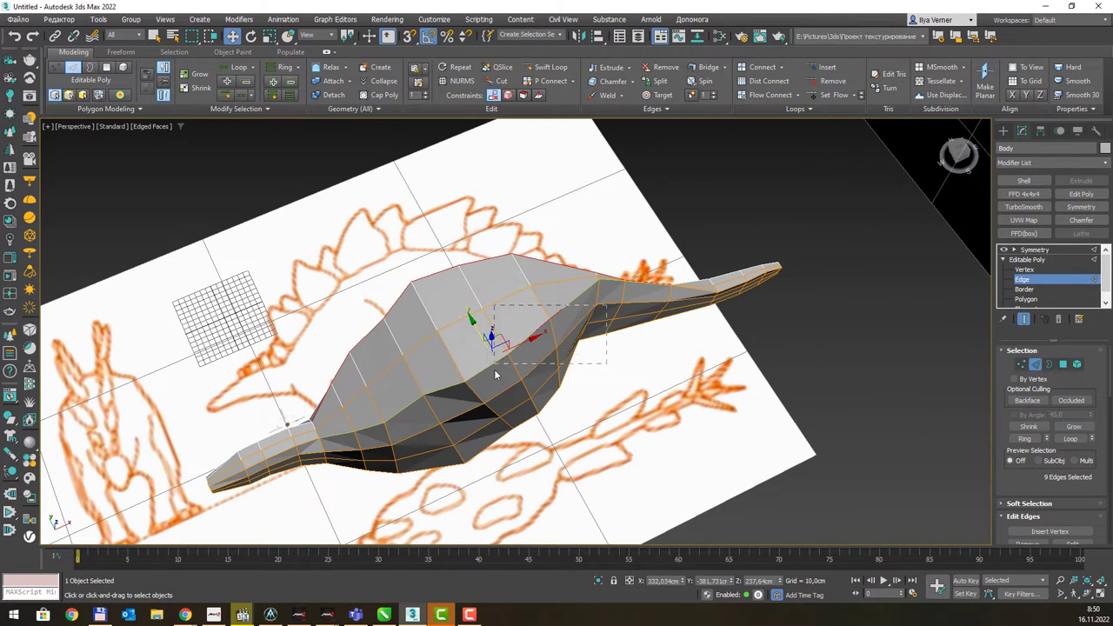
{"action": "left_click_drag", "start_coordinate": [495, 376], "coordinate": [790, 456]}
{"action": "left_click_drag", "start_coordinate": [475, 330], "coordinate": [478, 339]}
{"action": "mouse_move", "coordinate": [718, 233]}
{"action": "left_mouse_down"}
{"action": "mouse_move", "coordinate": [597, 346]}
{"action": "mouse_move", "coordinate": [609, 348]}
{"action": "left_mouse_up"}
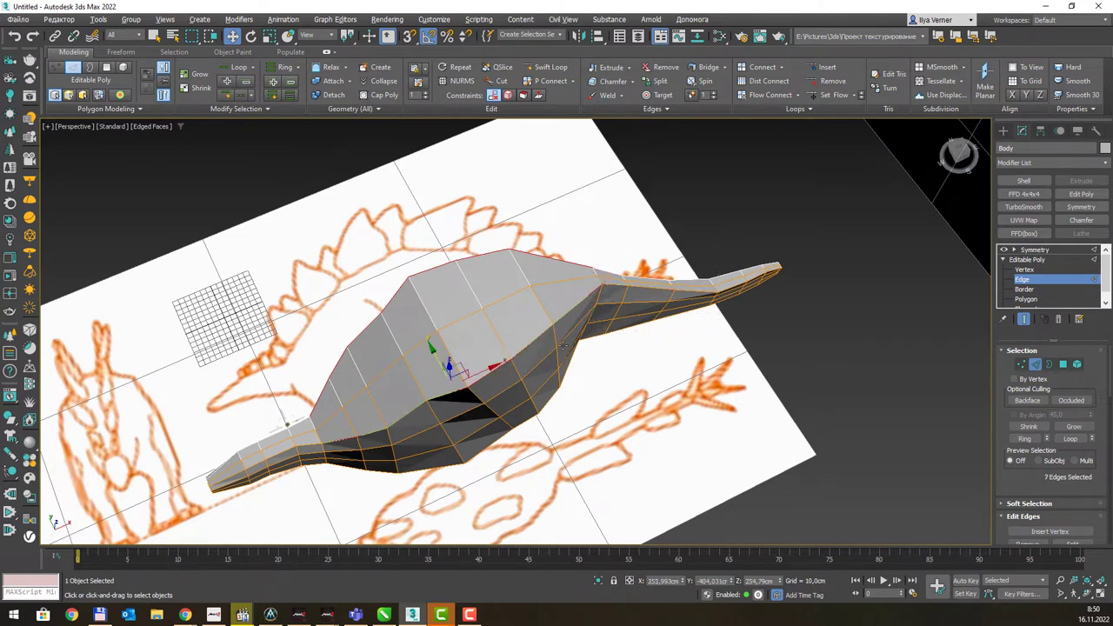
{"action": "left_click_drag", "start_coordinate": [432, 351], "coordinate": [432, 345]}
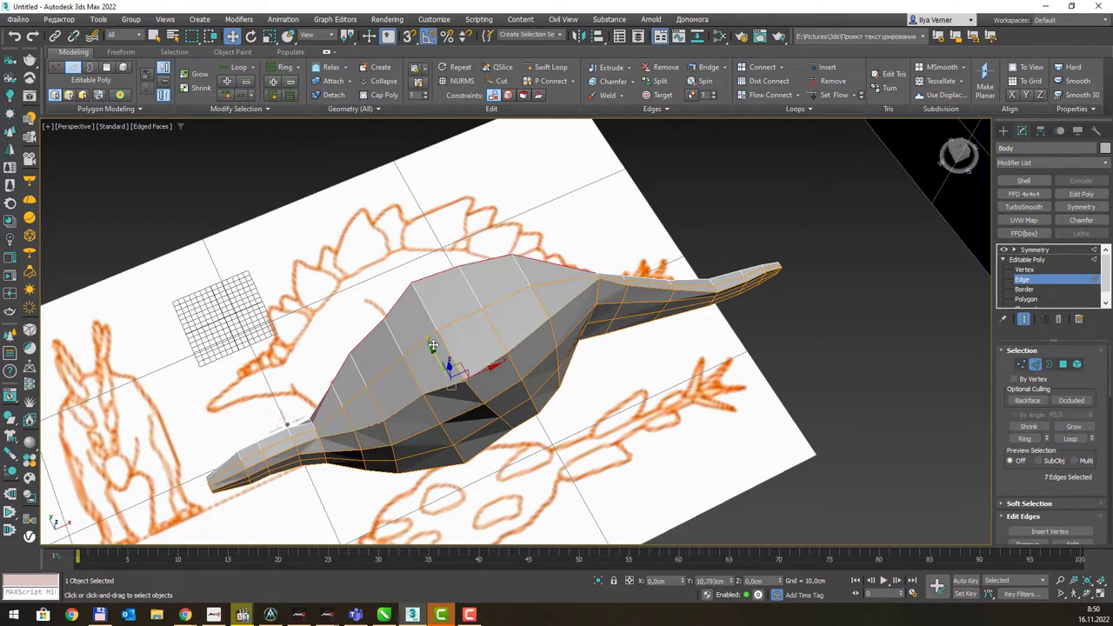
{"action": "left_click_drag", "start_coordinate": [433, 345], "coordinate": [435, 345]}
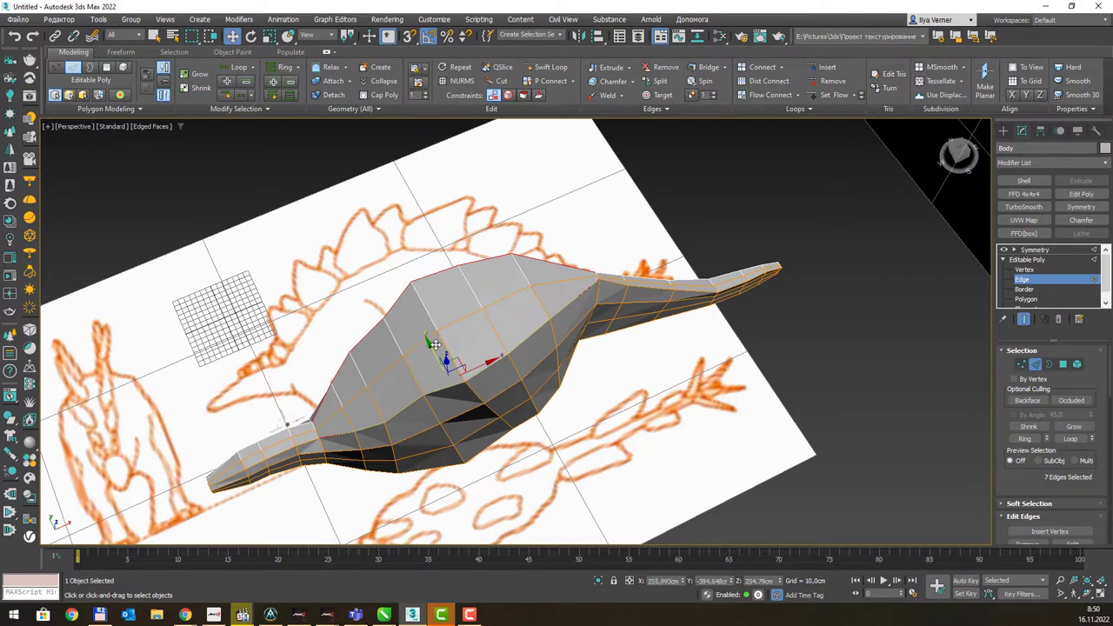
{"action": "middle_click_drag", "start_coordinate": [503, 359], "coordinate": [503, 307], "text": "alt"}
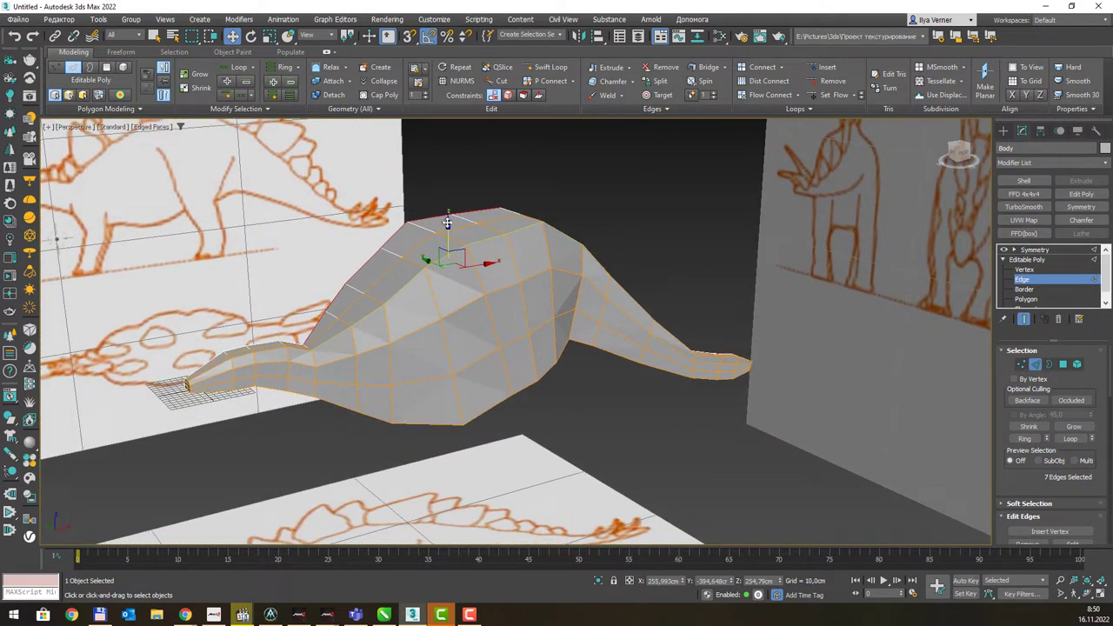
{"action": "left_click_drag", "start_coordinate": [446, 222], "coordinate": [444, 225]}
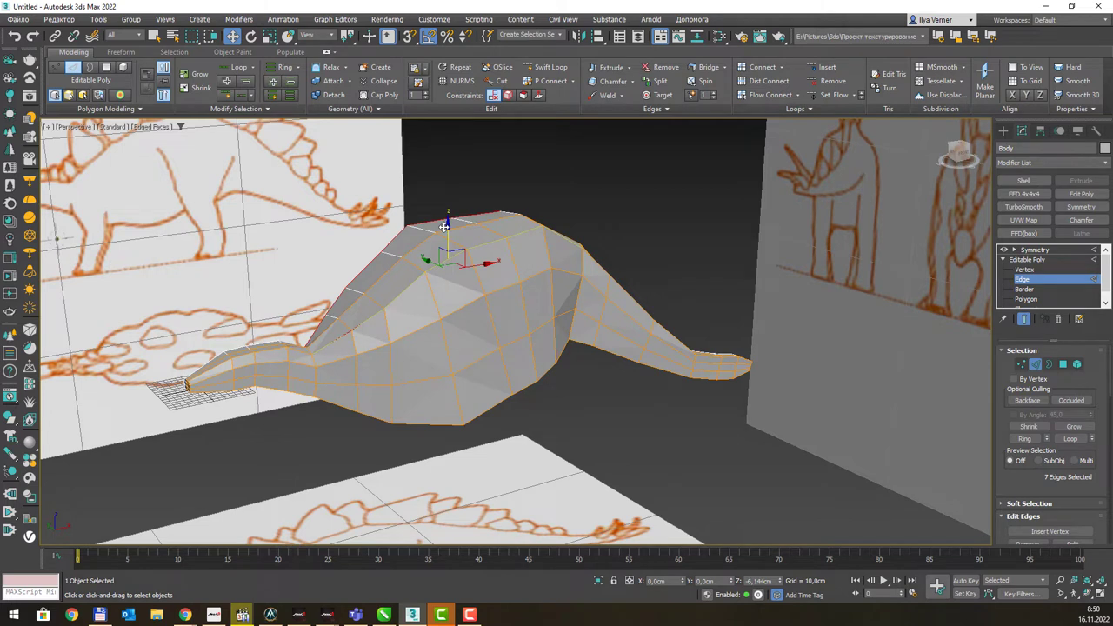
Select the body's side edge loop and lower it about 2 cm in Z.
{"action": "double_click", "coordinate": [260, 348], "text": "ctrl"}
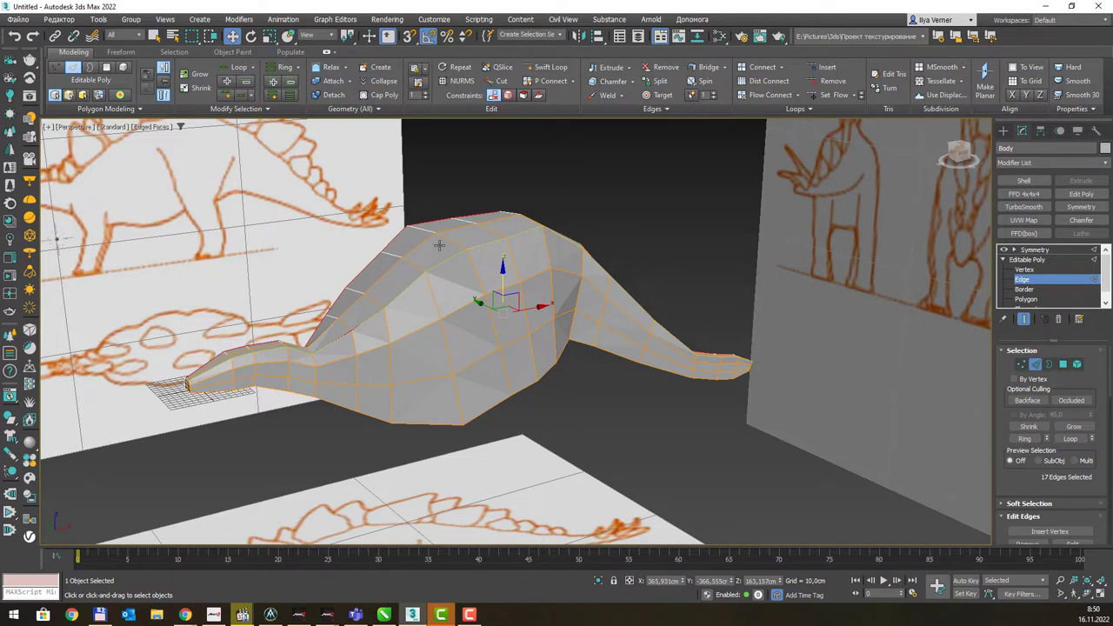
{"action": "middle_click_drag", "start_coordinate": [439, 246], "coordinate": [408, 259], "text": "alt"}
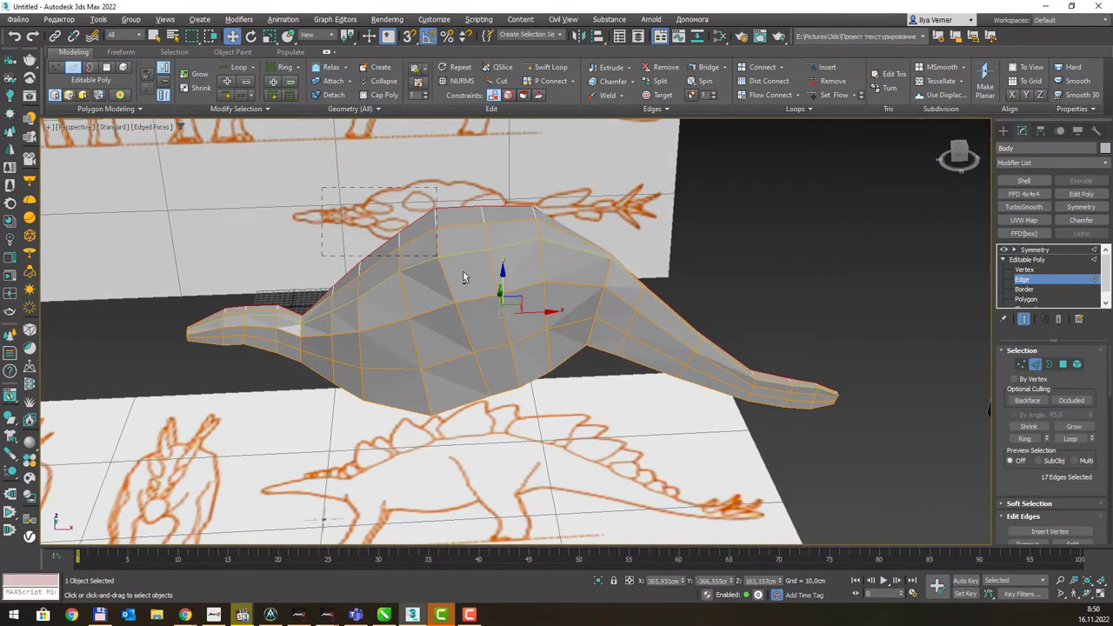
{"action": "left_click_drag", "start_coordinate": [730, 419], "coordinate": [554, 326]}
{"action": "left_click_drag", "start_coordinate": [554, 326], "coordinate": [334, 212]}
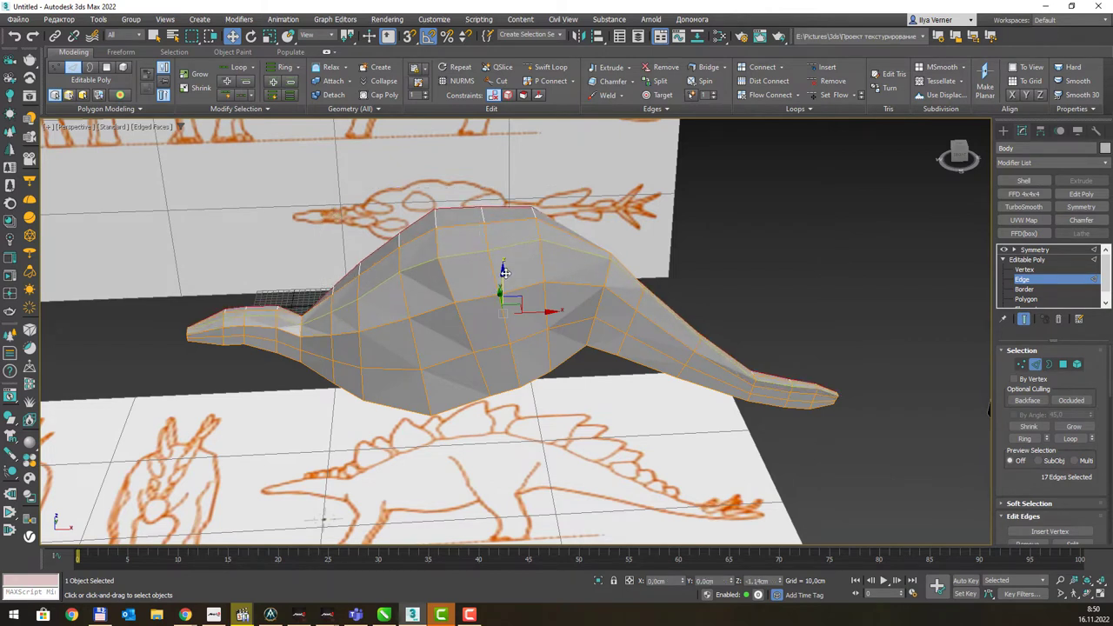
{"action": "left_click_drag", "start_coordinate": [505, 273], "coordinate": [502, 274]}
{"action": "middle_click_drag", "start_coordinate": [503, 274], "coordinate": [689, 231], "text": "alt"}
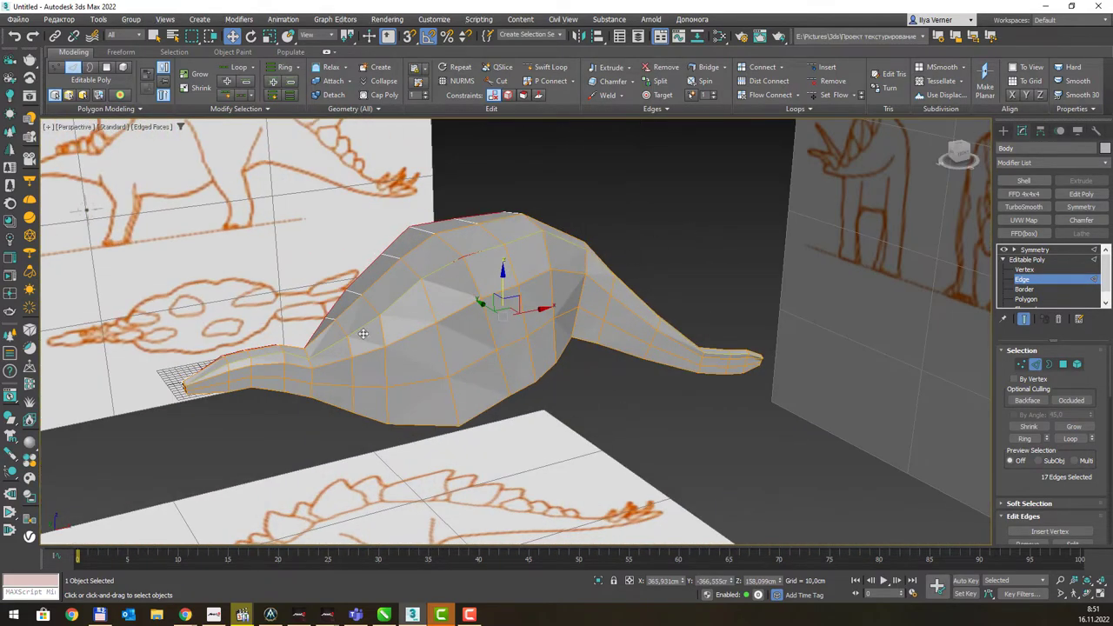
{"action": "middle_click_drag", "start_coordinate": [383, 288], "coordinate": [523, 309], "text": "alt"}
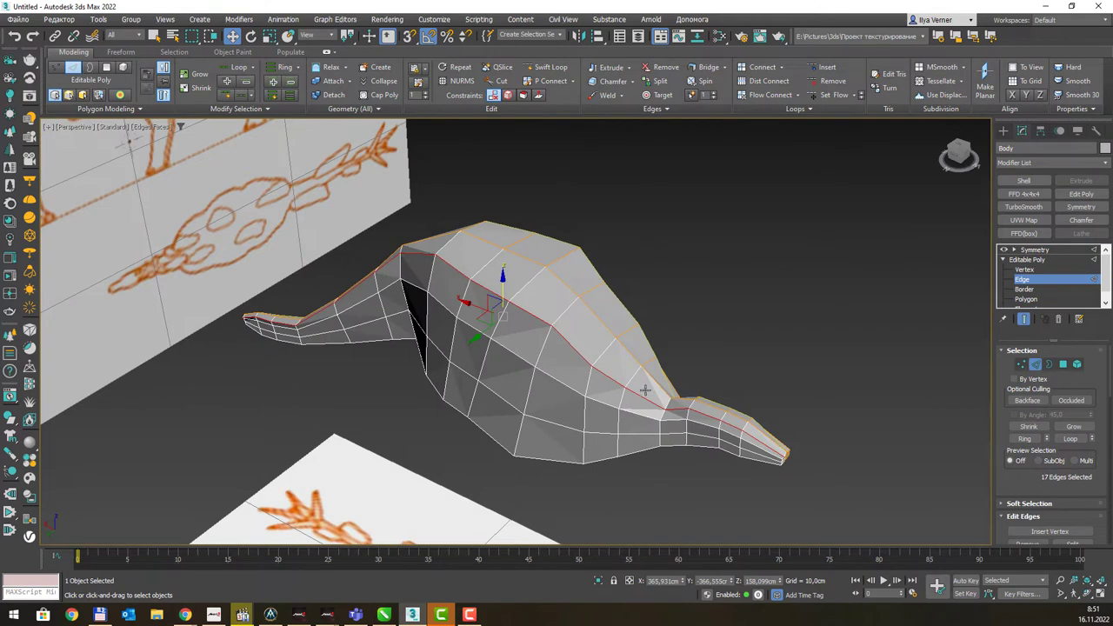
Select six edges running up the body and lower them to reshape the back ridge.
{"action": "left_click", "coordinate": [608, 376]}
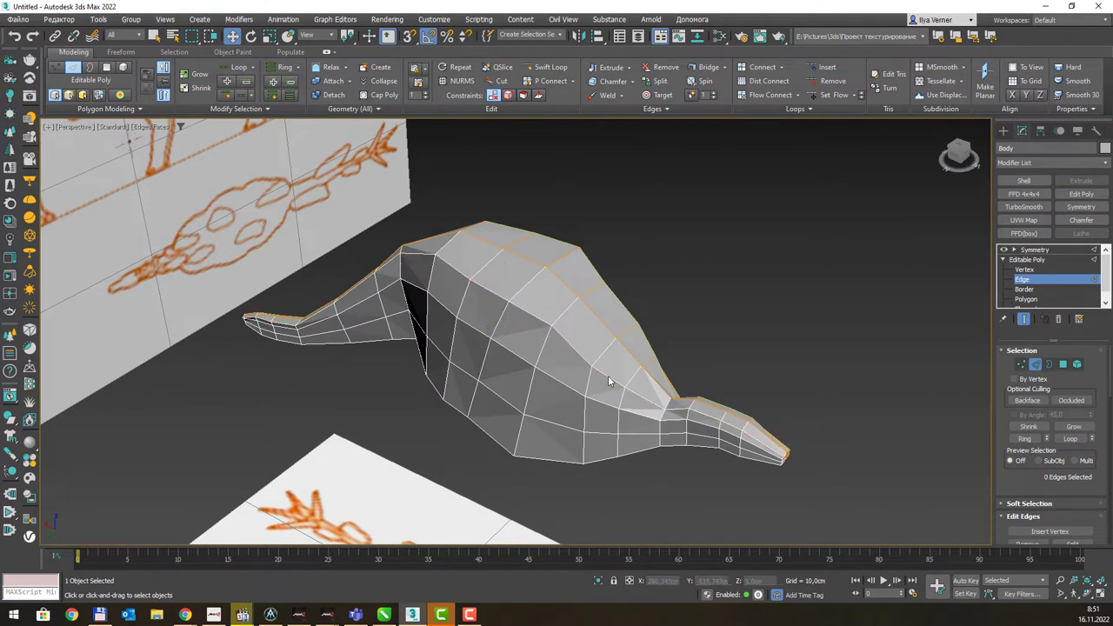
{"action": "mouse_move", "coordinate": [701, 323]}
{"action": "middle_mouse_down", "text": "alt"}
{"action": "mouse_move", "coordinate": [631, 324]}
{"action": "mouse_move", "coordinate": [431, 426]}
{"action": "middle_mouse_up", "text": "alt"}
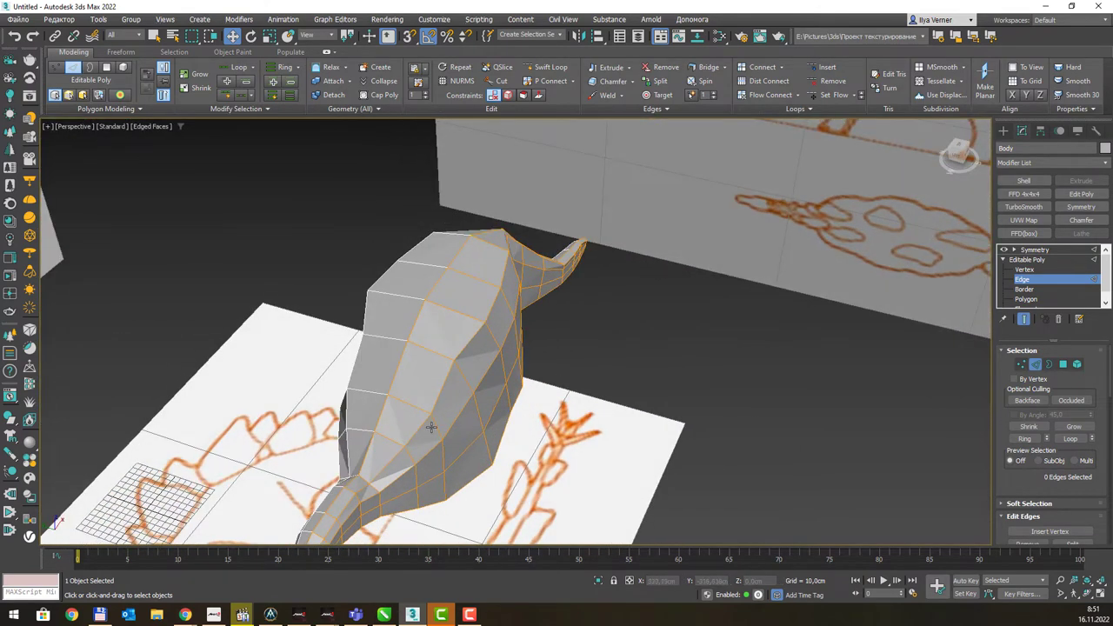
{"action": "left_click", "coordinate": [416, 428]}
{"action": "key", "text": "q"}
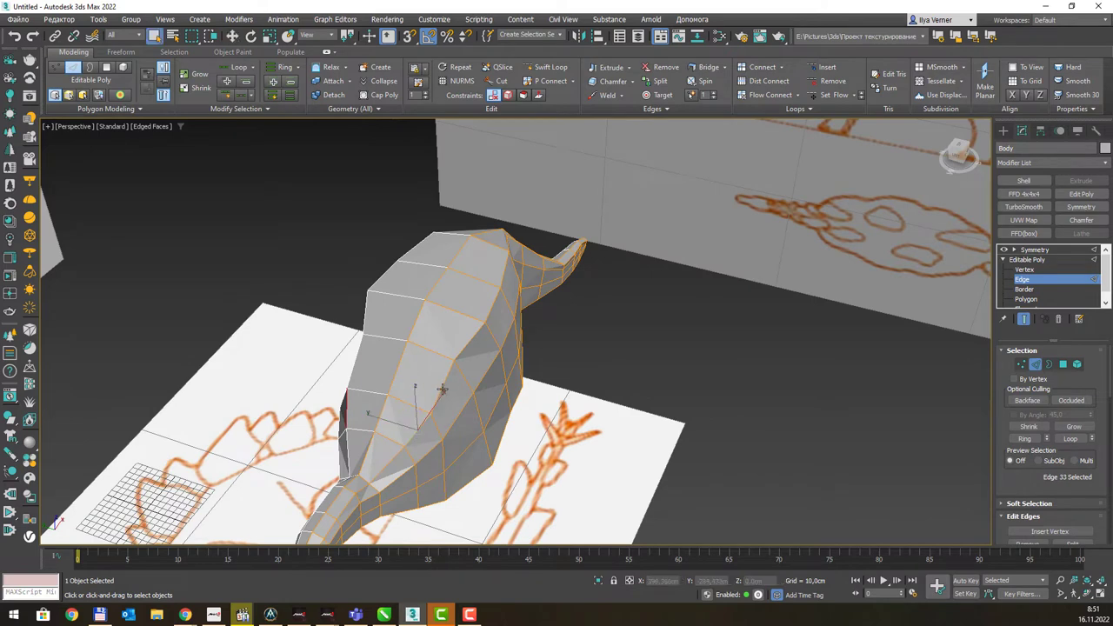
{"action": "left_click", "coordinate": [442, 390], "text": "ctrl"}
{"action": "left_click", "coordinate": [464, 346], "text": "ctrl"}
{"action": "left_click", "coordinate": [492, 309], "text": "ctrl"}
{"action": "left_click", "coordinate": [499, 281], "text": "ctrl"}
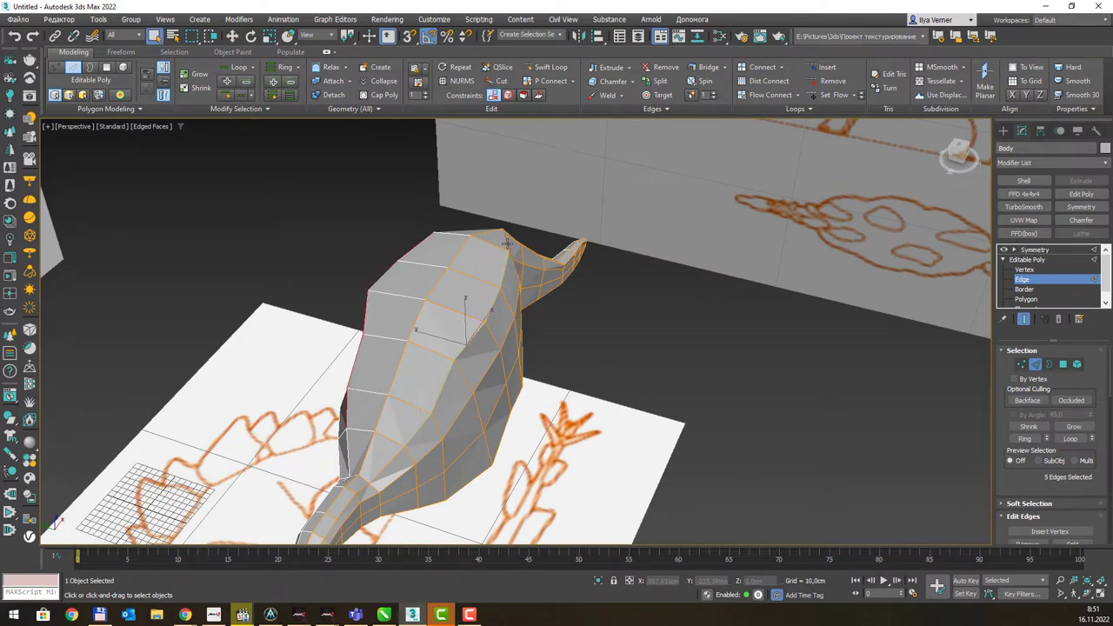
{"action": "left_click", "coordinate": [507, 243], "text": "ctrl"}
{"action": "middle_click_drag", "start_coordinate": [507, 244], "coordinate": [483, 286], "text": "alt"}
{"action": "key", "text": "w"}
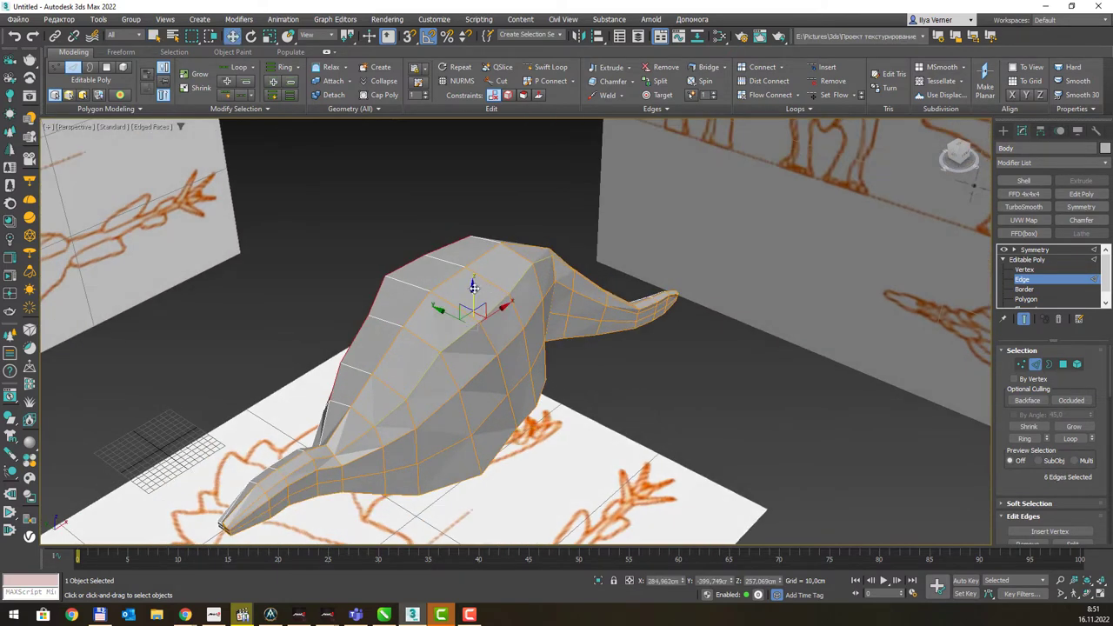
{"action": "left_click_drag", "start_coordinate": [475, 287], "coordinate": [473, 297]}
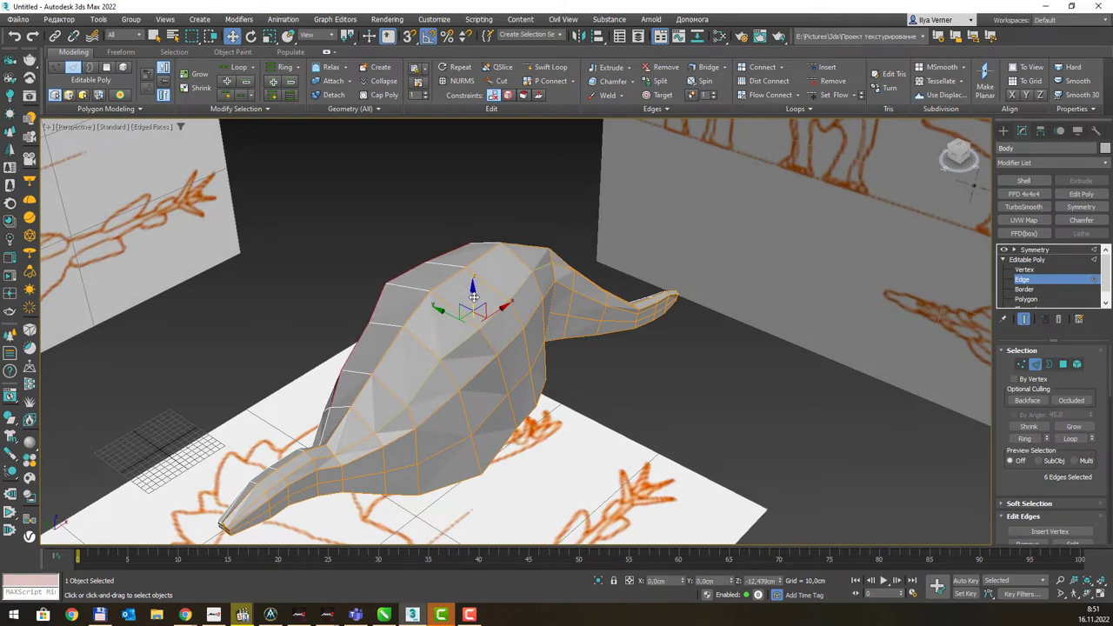
Select the whole belly edge loop and move it to enlarge the underside.
{"action": "mouse_move", "coordinate": [473, 298]}
{"action": "middle_mouse_down", "text": "alt"}
{"action": "mouse_move", "coordinate": [521, 260]}
{"action": "mouse_move", "coordinate": [386, 467]}
{"action": "middle_mouse_up", "text": "alt"}
{"action": "double_click", "coordinate": [366, 473]}
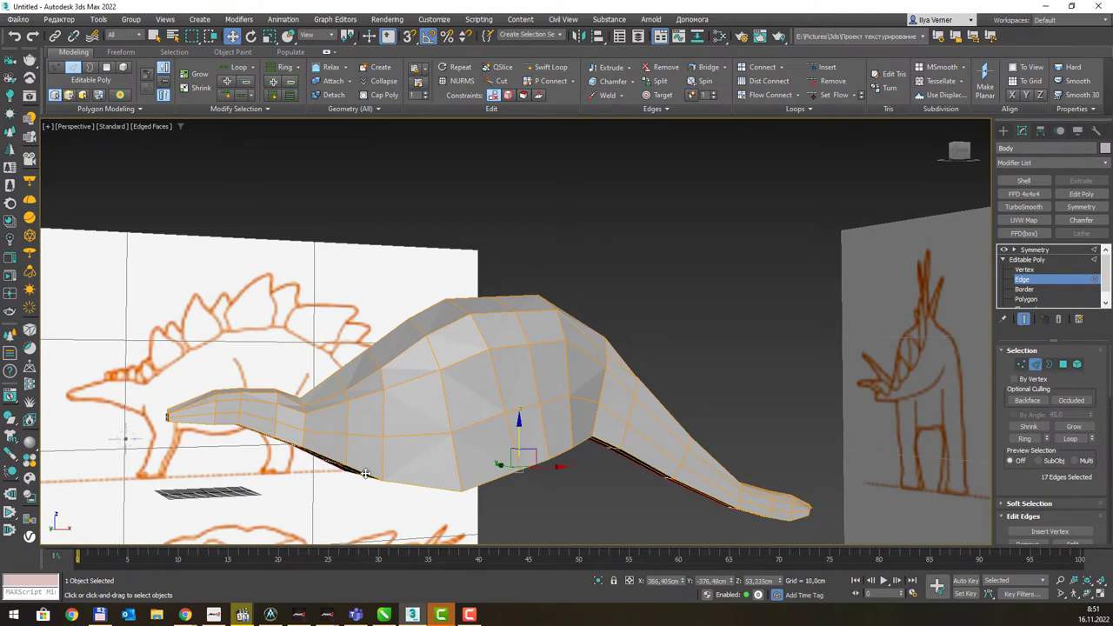
{"action": "middle_click_drag", "start_coordinate": [346, 423], "coordinate": [373, 439], "text": "alt"}
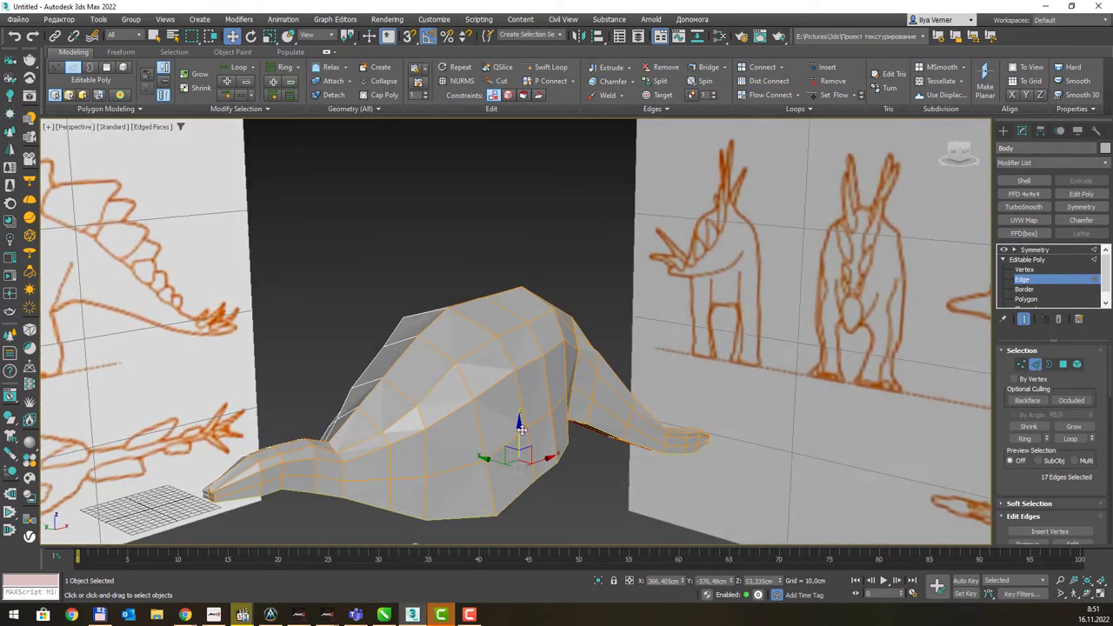
{"action": "middle_click_drag", "start_coordinate": [520, 433], "coordinate": [517, 426], "text": "alt"}
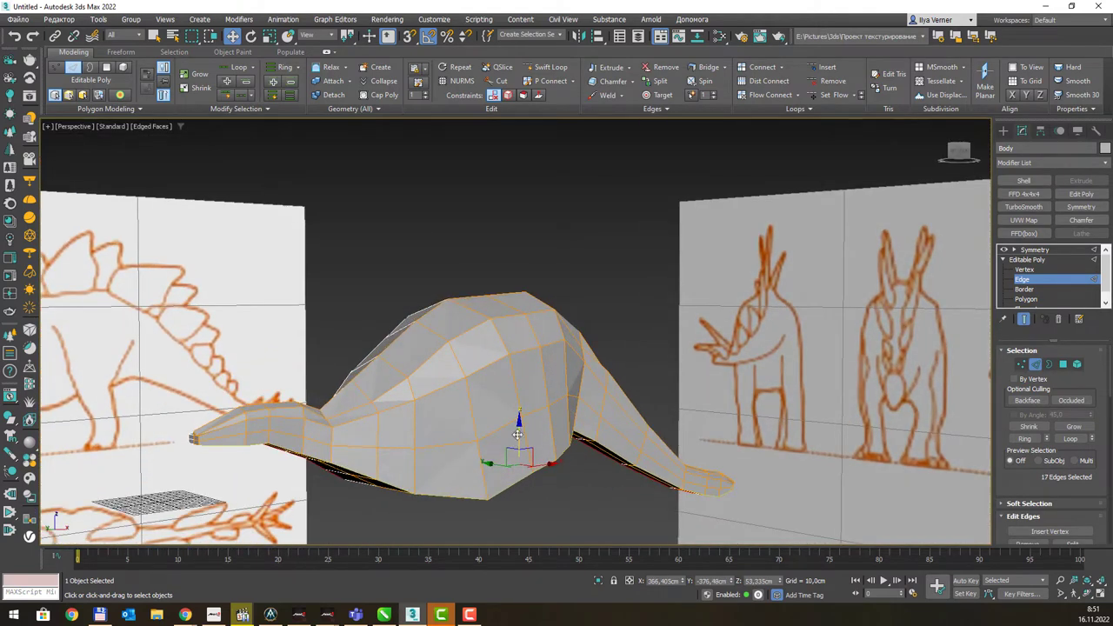
{"action": "left_click_drag", "start_coordinate": [518, 433], "coordinate": [515, 436]}
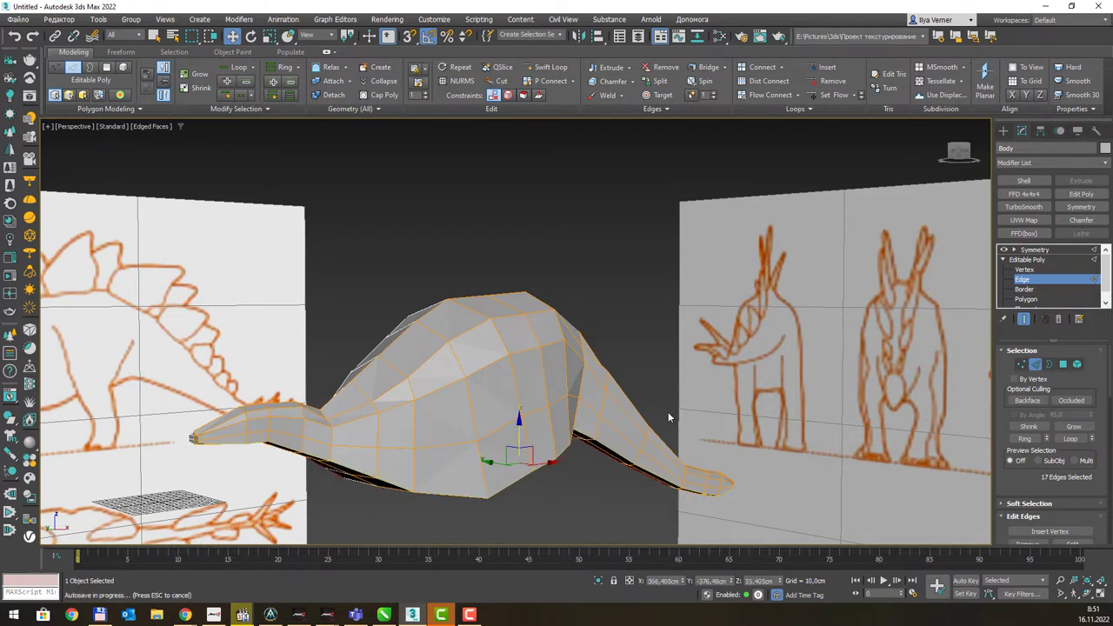
Drop the left and right tail edges from the selection and move the belly edges vertically.
{"action": "mouse_move", "coordinate": [723, 427]}
{"action": "middle_mouse_down", "text": "alt"}
{"action": "mouse_move", "coordinate": [666, 421]}
{"action": "mouse_move", "coordinate": [731, 461]}
{"action": "mouse_move", "coordinate": [699, 460]}
{"action": "middle_mouse_up", "text": "alt"}
{"action": "scroll", "coordinate": [697, 457], "scroll_direction": "up", "scroll_amount": 2}
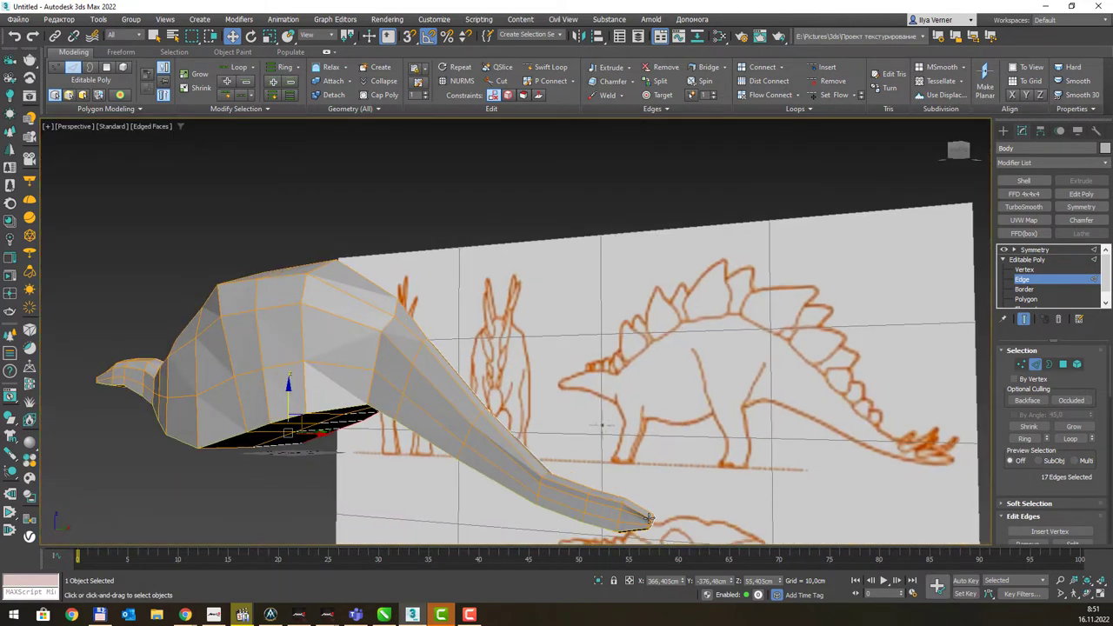
{"action": "mouse_move", "coordinate": [650, 518]}
{"action": "middle_mouse_down", "text": "alt"}
{"action": "mouse_move", "coordinate": [600, 435]}
{"action": "mouse_move", "coordinate": [666, 410]}
{"action": "mouse_move", "coordinate": [682, 415]}
{"action": "middle_mouse_up", "text": "alt"}
{"action": "mouse_move", "coordinate": [321, 343]}
{"action": "middle_mouse_down", "text": "alt"}
{"action": "mouse_move", "coordinate": [211, 303]}
{"action": "mouse_move", "coordinate": [198, 249]}
{"action": "middle_mouse_up", "text": "alt"}
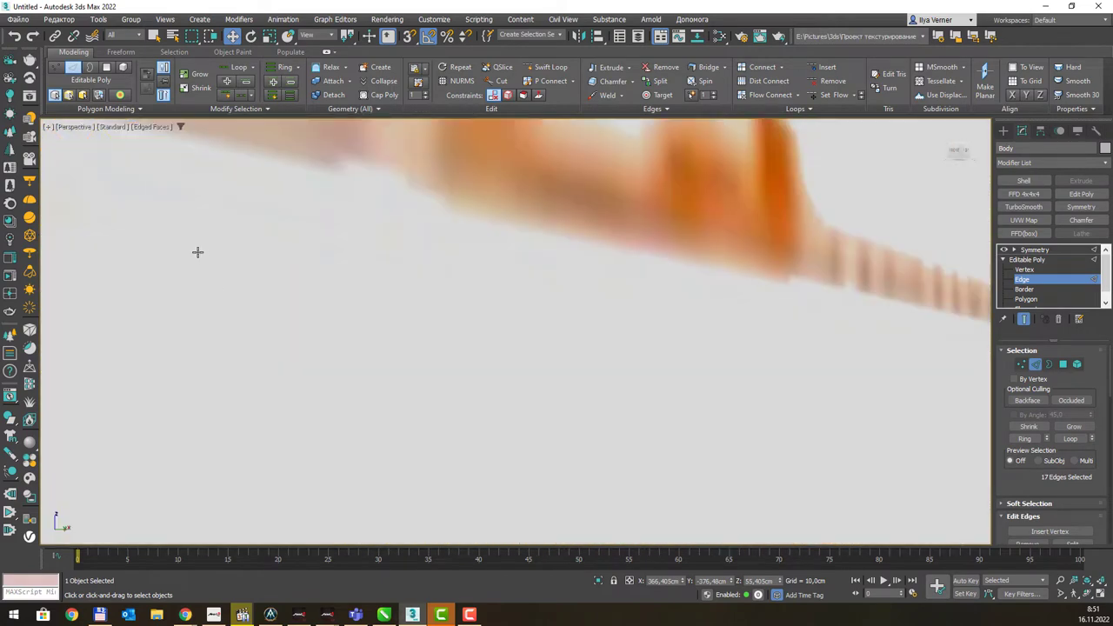
{"action": "mouse_move", "coordinate": [284, 286]}
{"action": "middle_mouse_down", "text": "alt"}
{"action": "mouse_move", "coordinate": [259, 277]}
{"action": "mouse_move", "coordinate": [299, 264]}
{"action": "mouse_move", "coordinate": [377, 290]}
{"action": "middle_mouse_up", "text": "alt"}
{"action": "middle_click_drag", "start_coordinate": [275, 313], "coordinate": [264, 316], "text": "alt"}
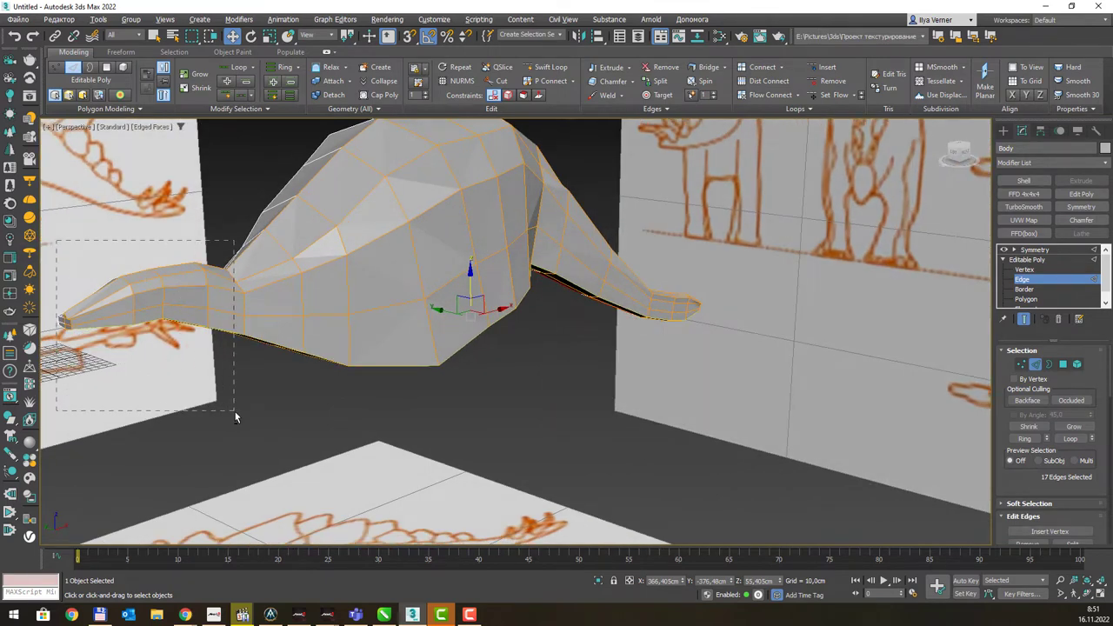
{"action": "left_click_drag", "start_coordinate": [56, 242], "coordinate": [235, 416], "text": "alt"}
{"action": "middle_click_drag", "start_coordinate": [664, 258], "coordinate": [636, 266], "text": "alt"}
{"action": "left_click_drag", "start_coordinate": [663, 228], "coordinate": [876, 402], "text": "alt"}
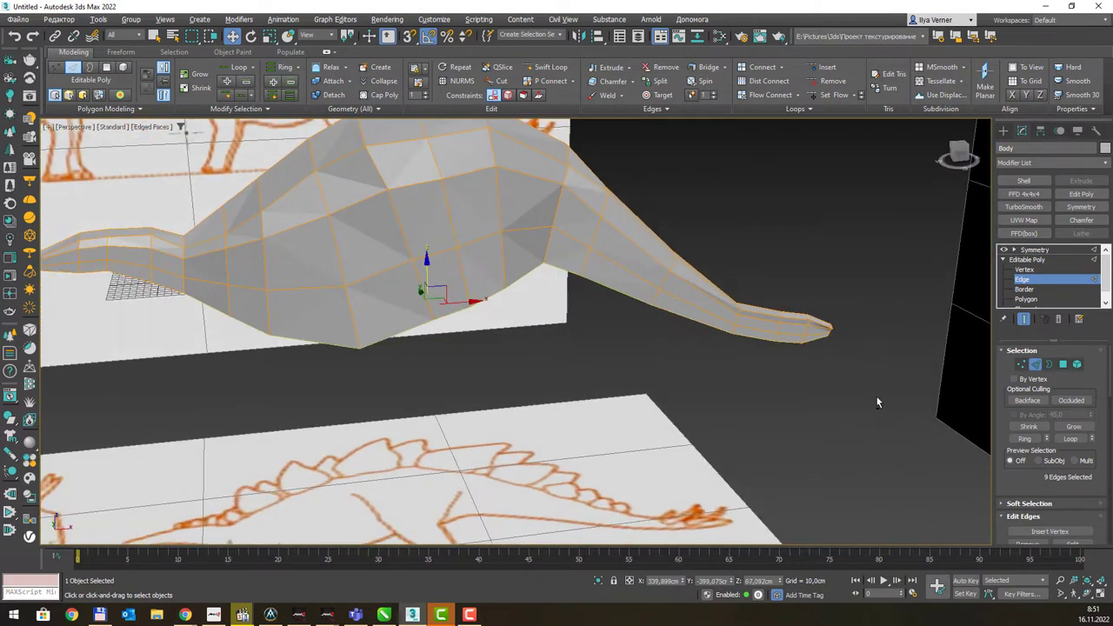
{"action": "left_click_drag", "start_coordinate": [427, 269], "coordinate": [424, 257]}
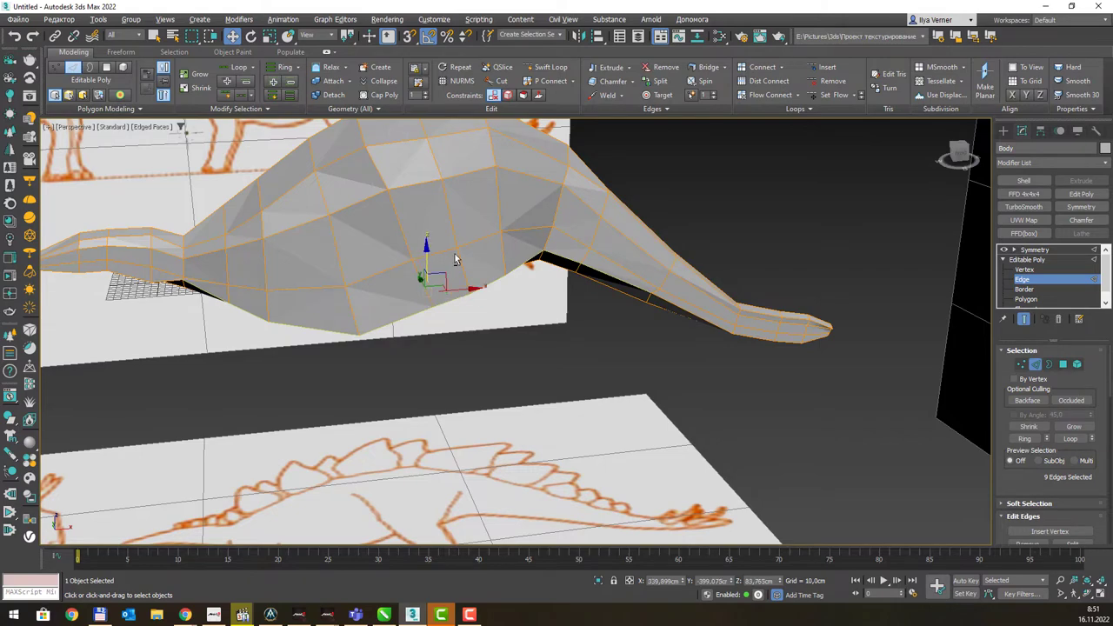
Add another belly edge loop and slide the 19 edges about 3.7 cm outward in Y.
{"action": "mouse_move", "coordinate": [424, 257]}
{"action": "middle_mouse_down", "text": "alt"}
{"action": "mouse_move", "coordinate": [474, 225]}
{"action": "mouse_move", "coordinate": [462, 241]}
{"action": "mouse_move", "coordinate": [469, 258]}
{"action": "mouse_move", "coordinate": [514, 256]}
{"action": "mouse_move", "coordinate": [440, 285]}
{"action": "middle_mouse_up", "text": "alt"}
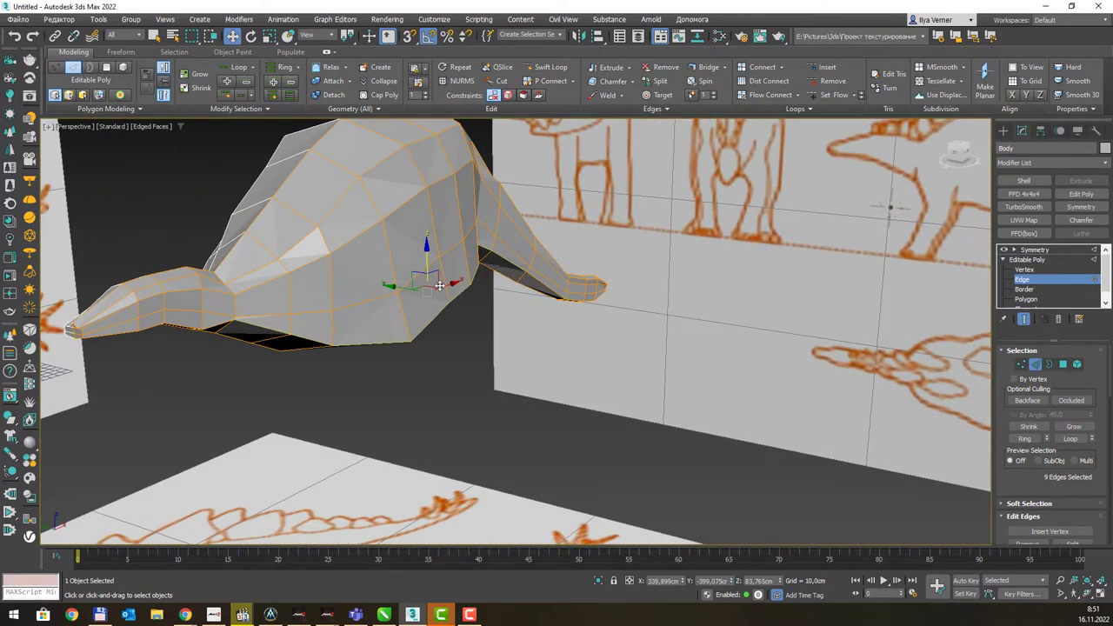
{"action": "double_click", "coordinate": [348, 305], "text": "ctrl"}
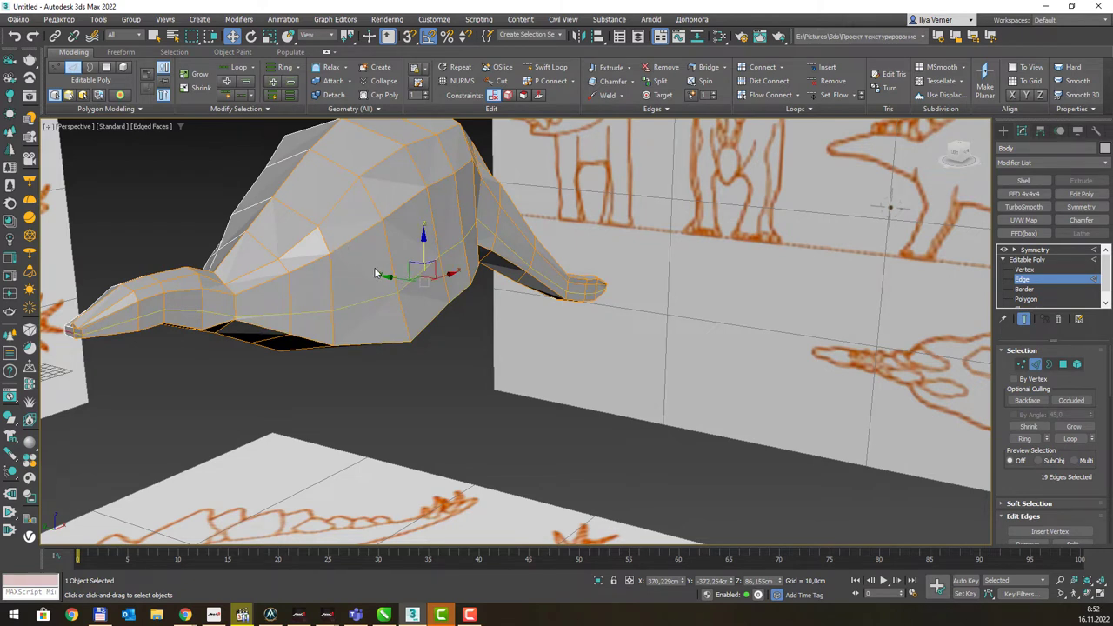
{"action": "mouse_move", "coordinate": [397, 278]}
{"action": "left_mouse_down"}
{"action": "mouse_move", "coordinate": [340, 268]}
{"action": "mouse_move", "coordinate": [397, 251]}
{"action": "left_mouse_up"}
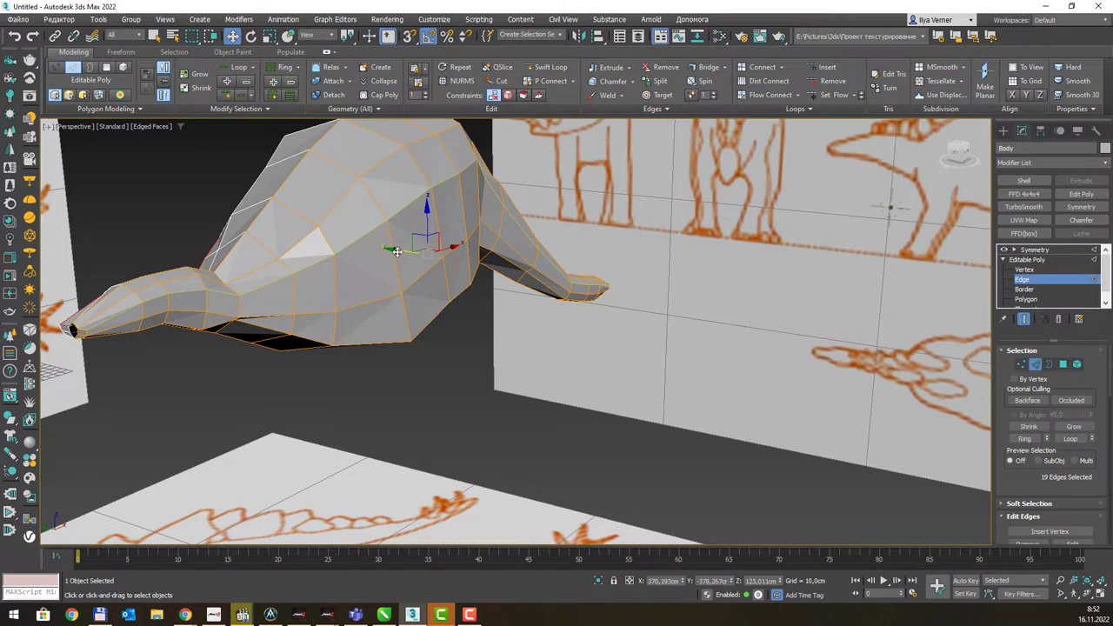
Show the Left view shaded with zoom extents, centring the body among the front reference sketches.
{"action": "key", "text": "f"}
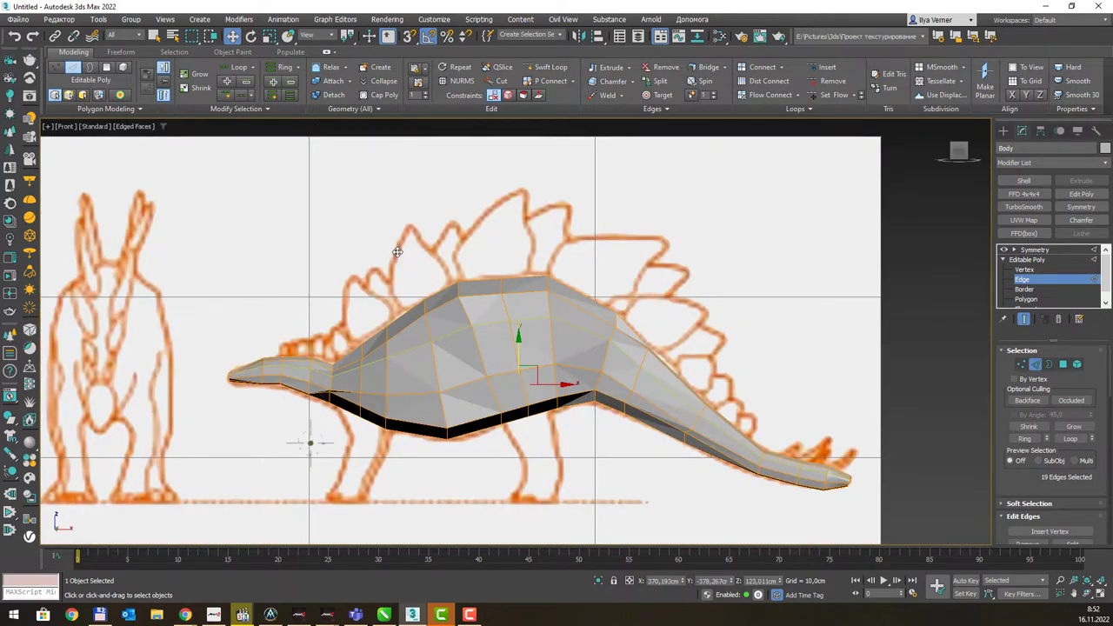
{"action": "key", "text": "l"}
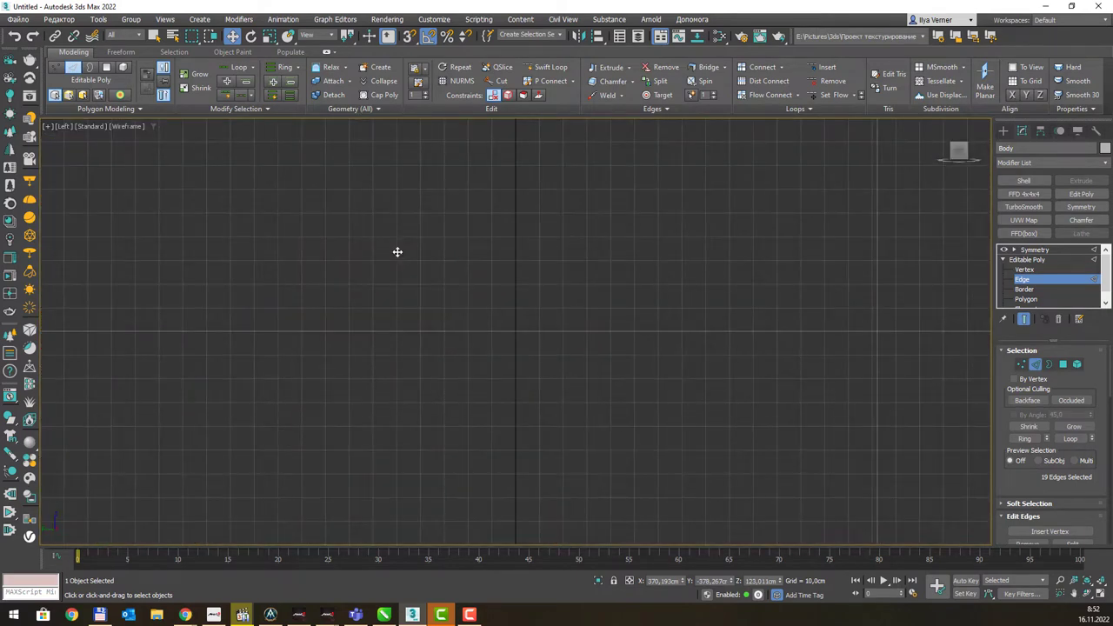
{"action": "key", "text": "z"}
{"action": "key", "text": "F3"}
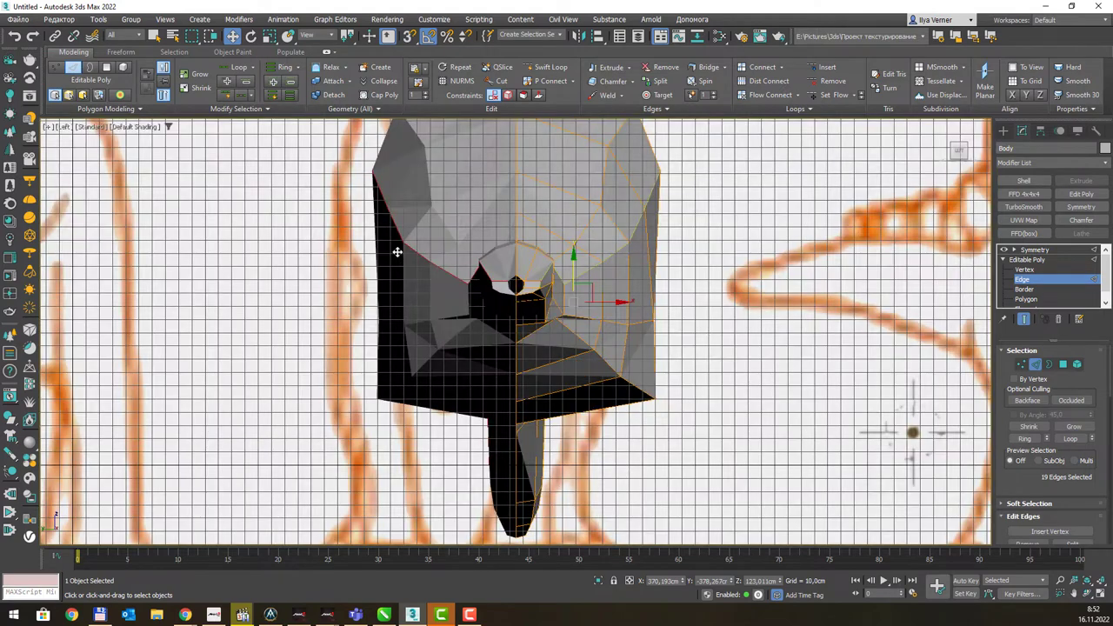
{"action": "scroll", "coordinate": [414, 287], "scroll_direction": "down", "scroll_amount": 2}
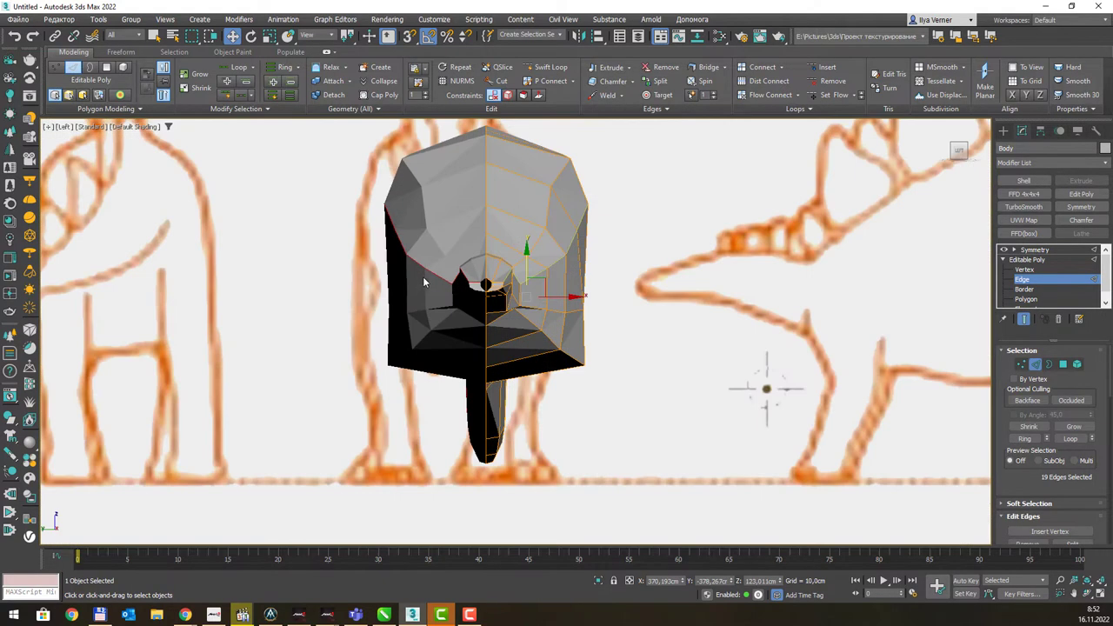
{"action": "scroll", "coordinate": [423, 277], "scroll_direction": "down", "scroll_amount": 2}
{"action": "middle_click_drag", "start_coordinate": [509, 246], "coordinate": [491, 309]}
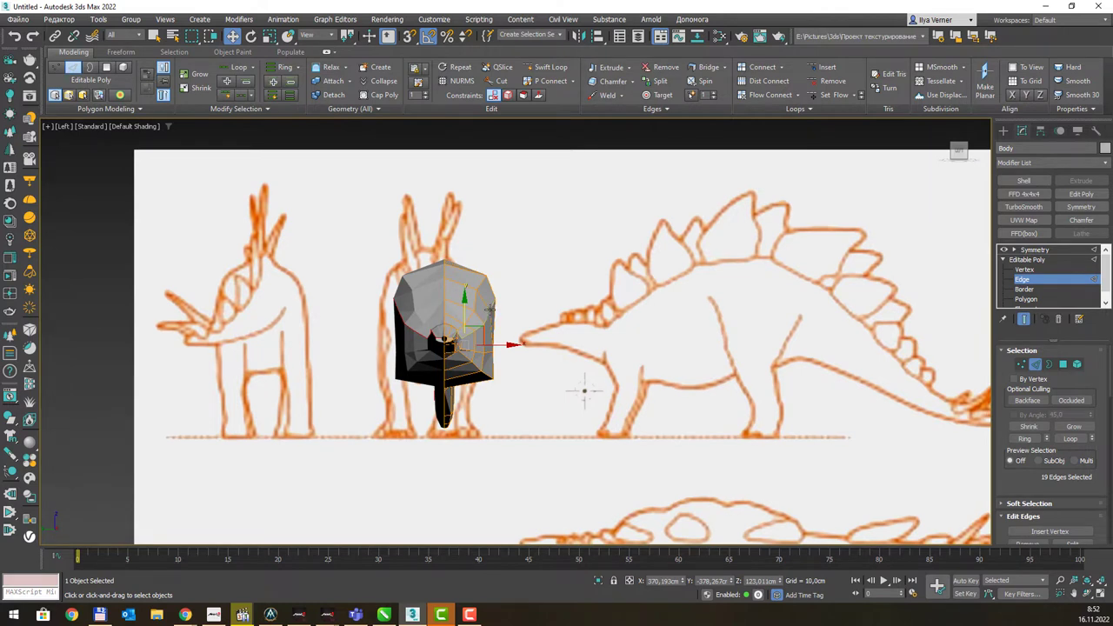
{"action": "middle_click_drag", "start_coordinate": [541, 311], "coordinate": [531, 348]}
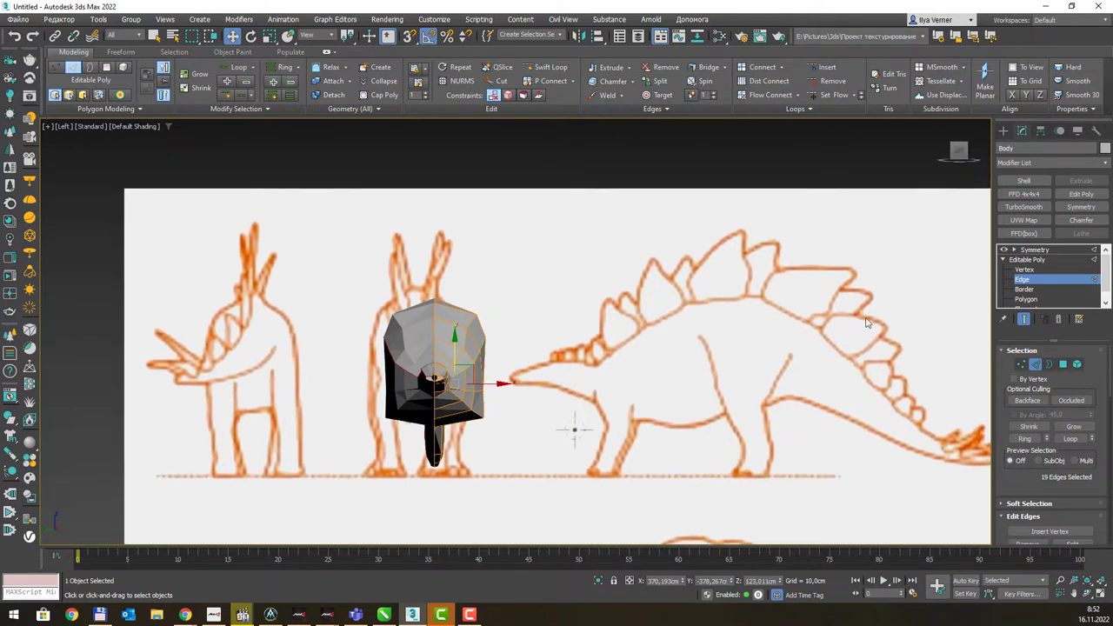
Shift the model slightly left via the Symmetry modifier and make it see-through.
{"action": "left_click", "coordinate": [1045, 252]}
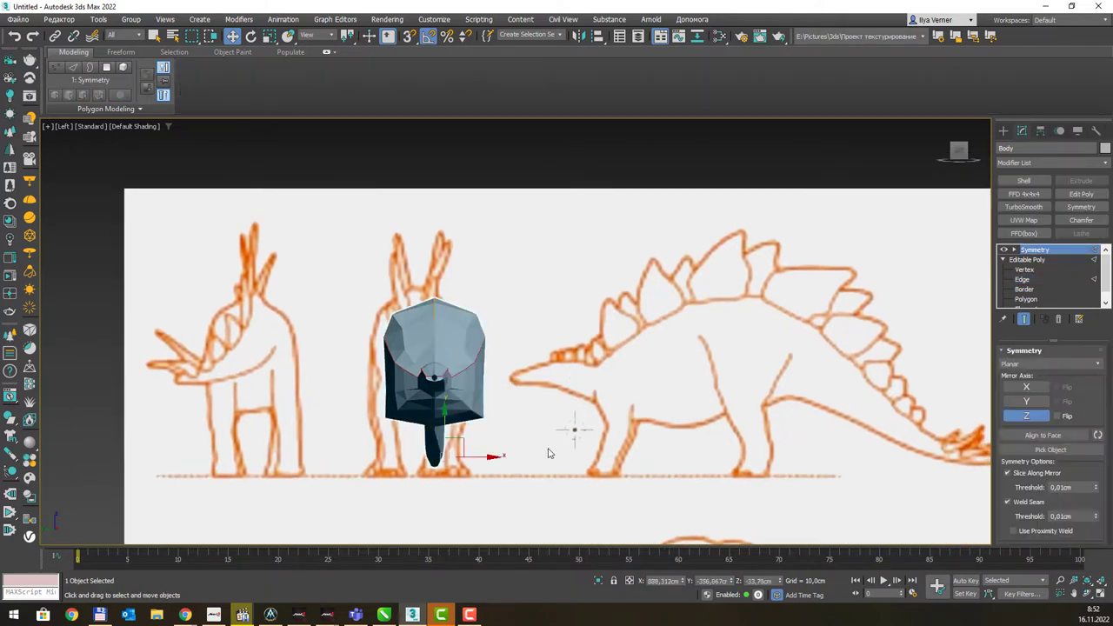
{"action": "left_click_drag", "start_coordinate": [476, 456], "coordinate": [462, 456]}
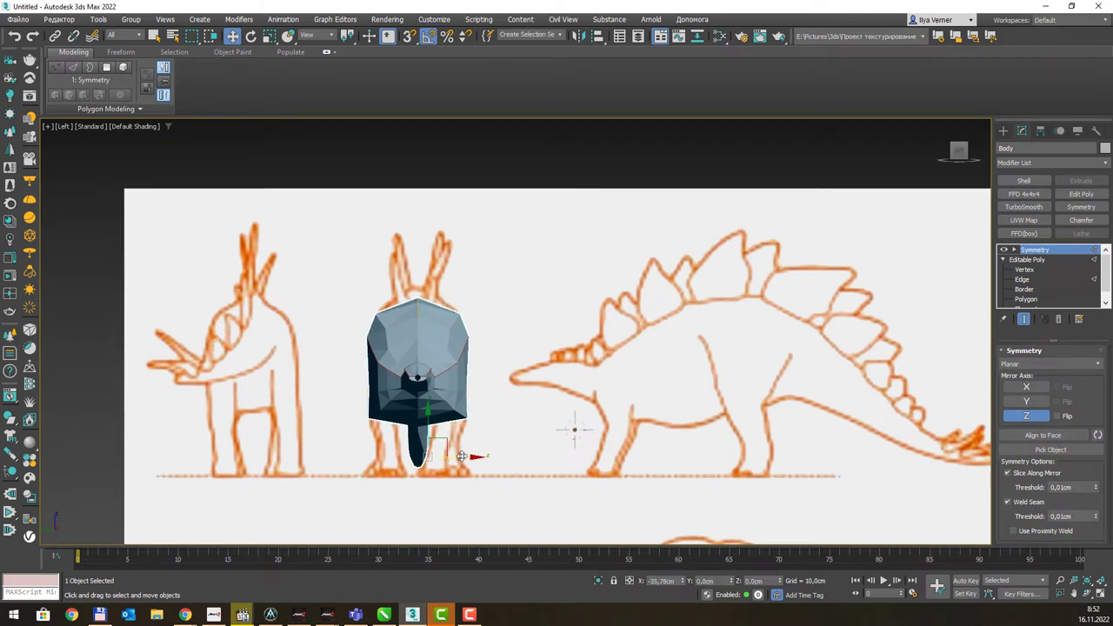
{"action": "key", "text": "alt+x"}
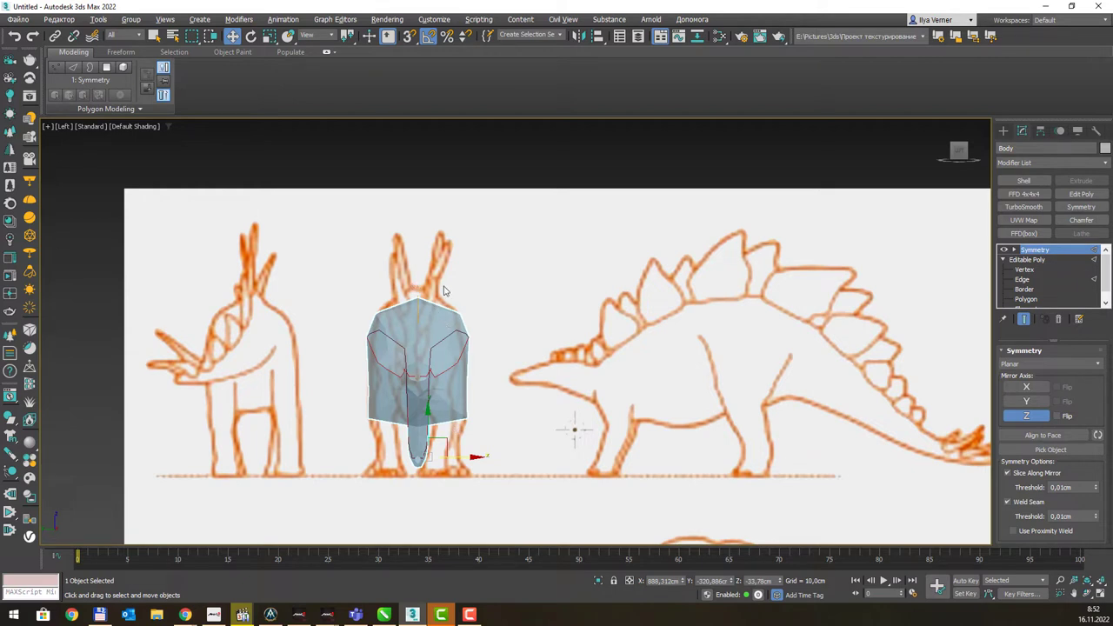
Box-select the seven top-ridge vertices and raise them about 17 cm toward the back outline.
{"action": "left_click", "coordinate": [1035, 259]}
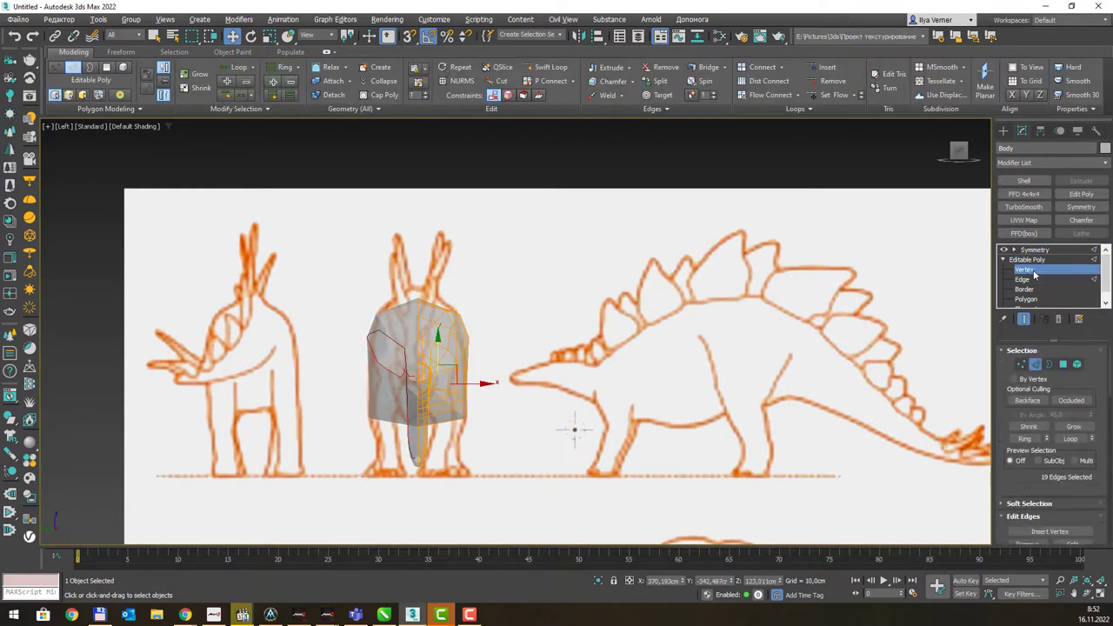
{"action": "left_click", "coordinate": [1034, 271]}
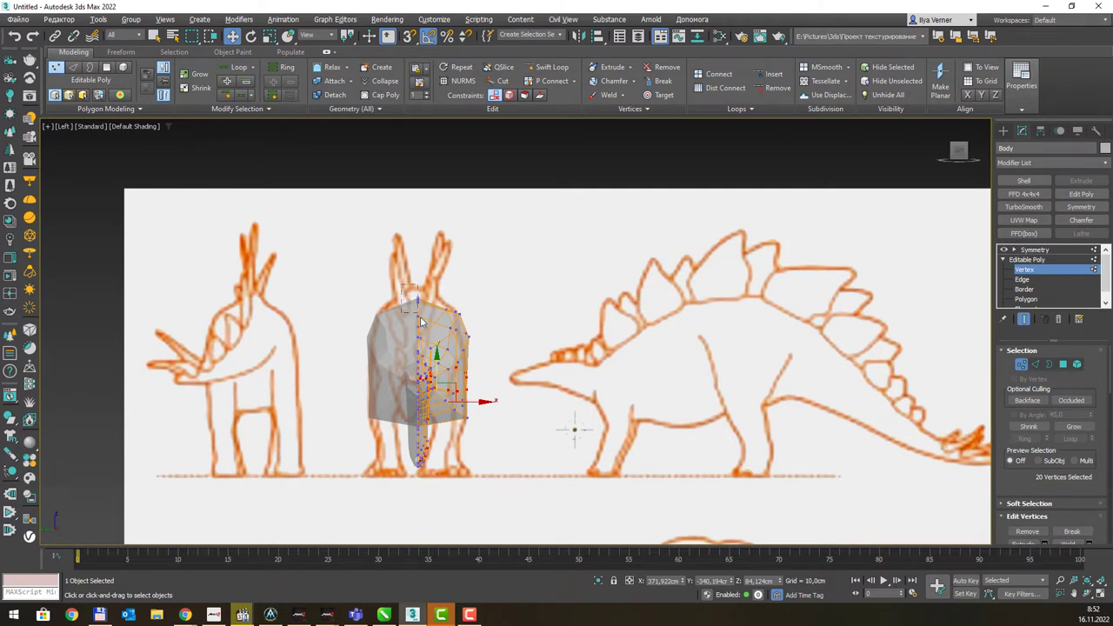
{"action": "left_click_drag", "start_coordinate": [420, 321], "coordinate": [432, 353]}
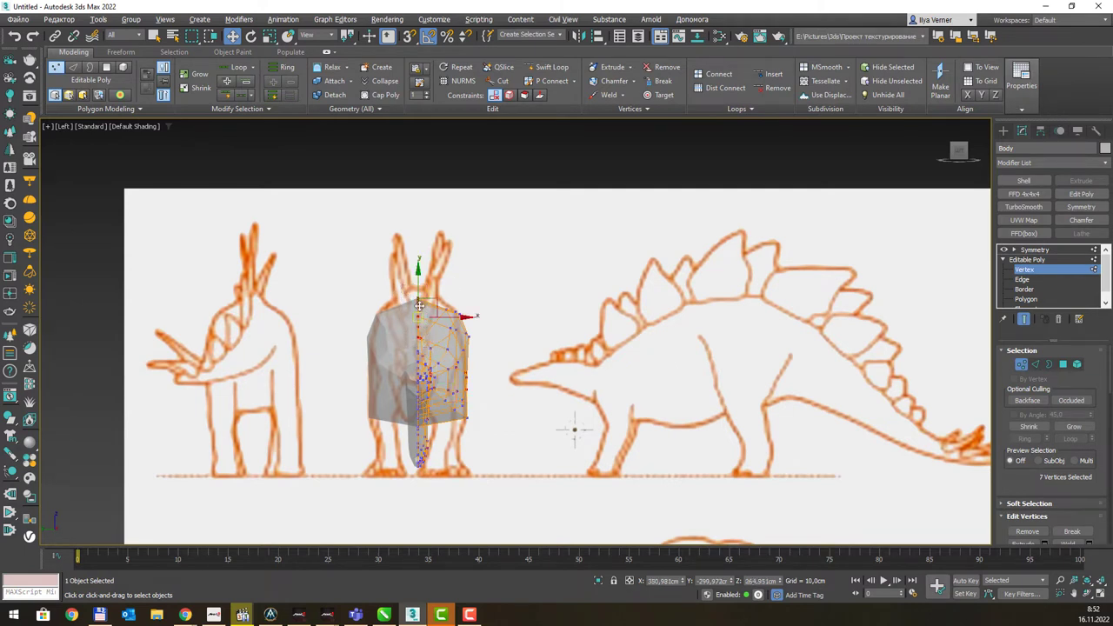
{"action": "left_click_drag", "start_coordinate": [419, 288], "coordinate": [420, 287]}
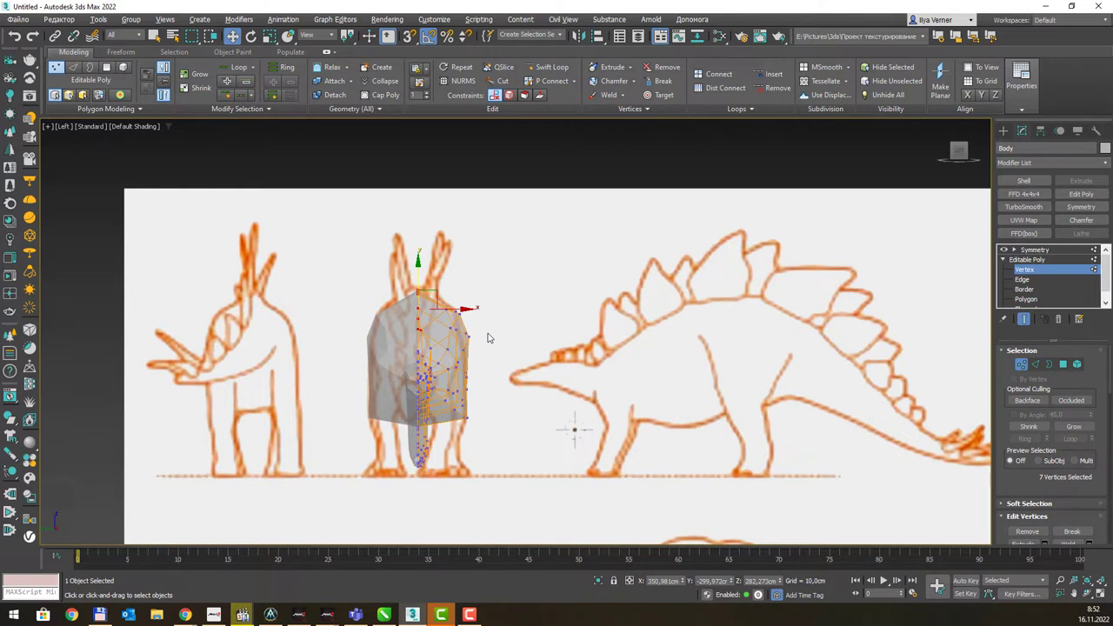
Shift a group of body vertices left to fit the front-view sketch, then select another group.
{"action": "left_click_drag", "start_coordinate": [494, 281], "coordinate": [447, 470]}
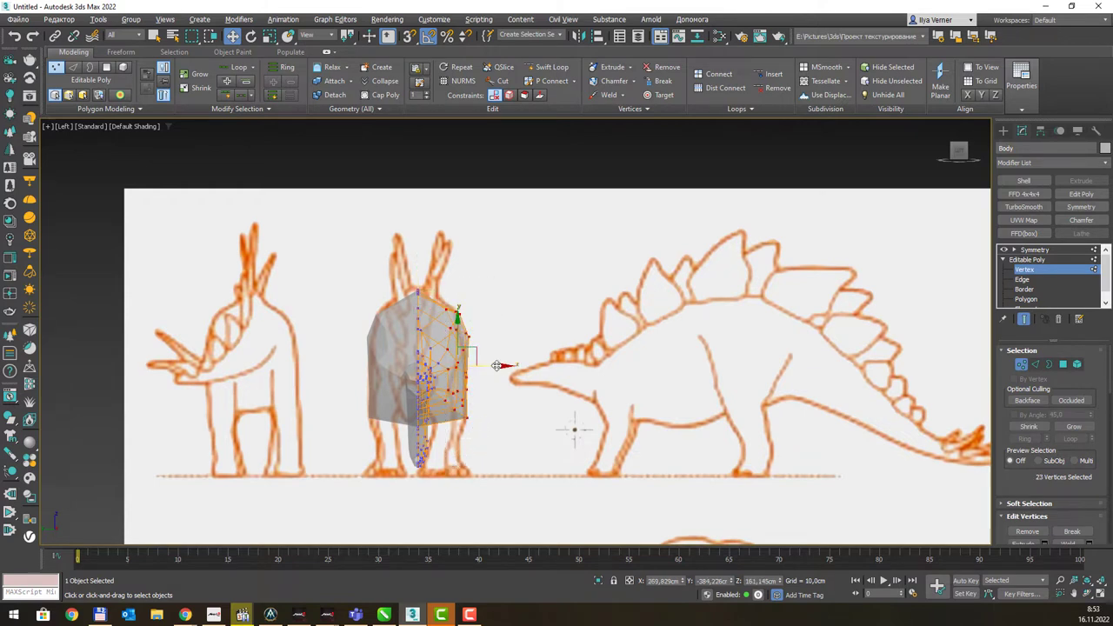
{"action": "left_click_drag", "start_coordinate": [496, 365], "coordinate": [491, 365]}
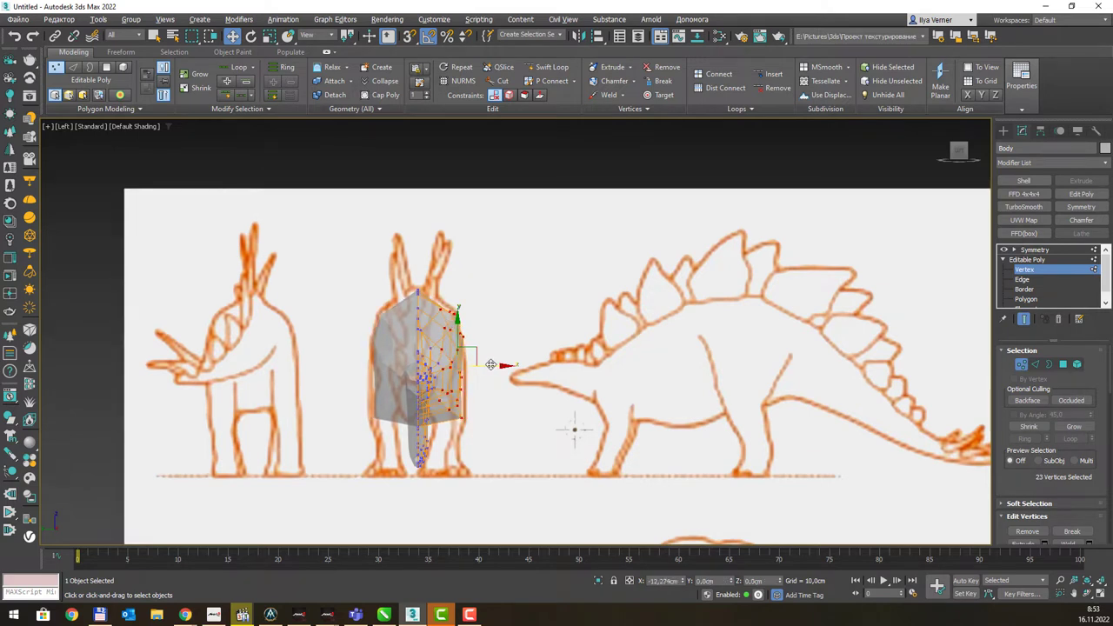
{"action": "left_click_drag", "start_coordinate": [491, 365], "coordinate": [484, 365]}
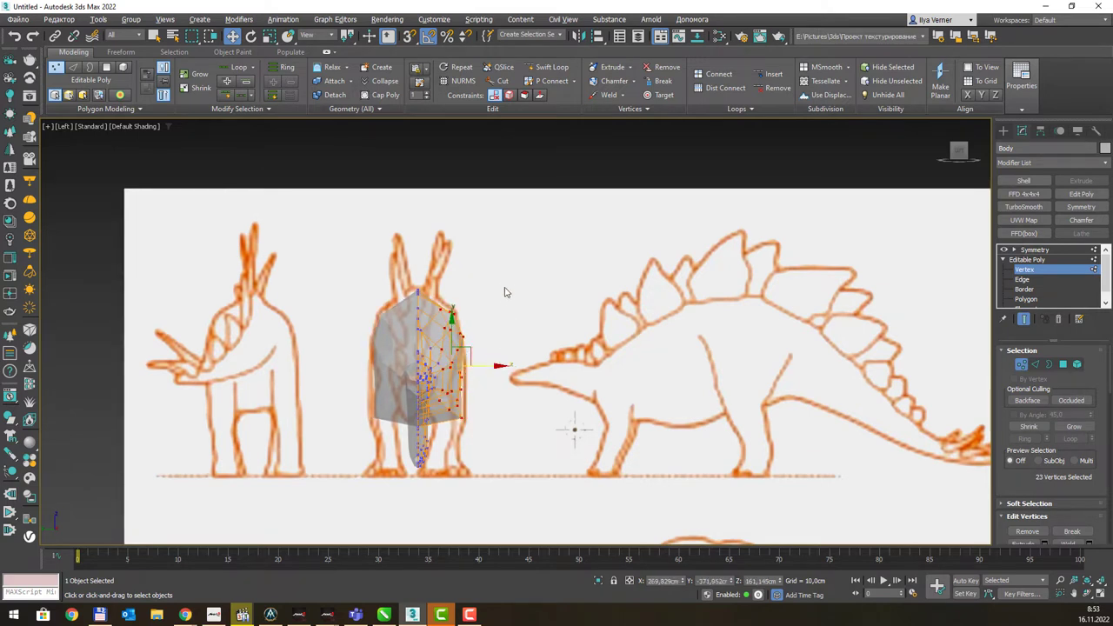
{"action": "left_click_drag", "start_coordinate": [503, 278], "coordinate": [448, 444]}
{"action": "mouse_move", "coordinate": [489, 270]}
{"action": "left_mouse_down"}
{"action": "mouse_move", "coordinate": [430, 326]}
{"action": "mouse_move", "coordinate": [442, 294]}
{"action": "left_mouse_up"}
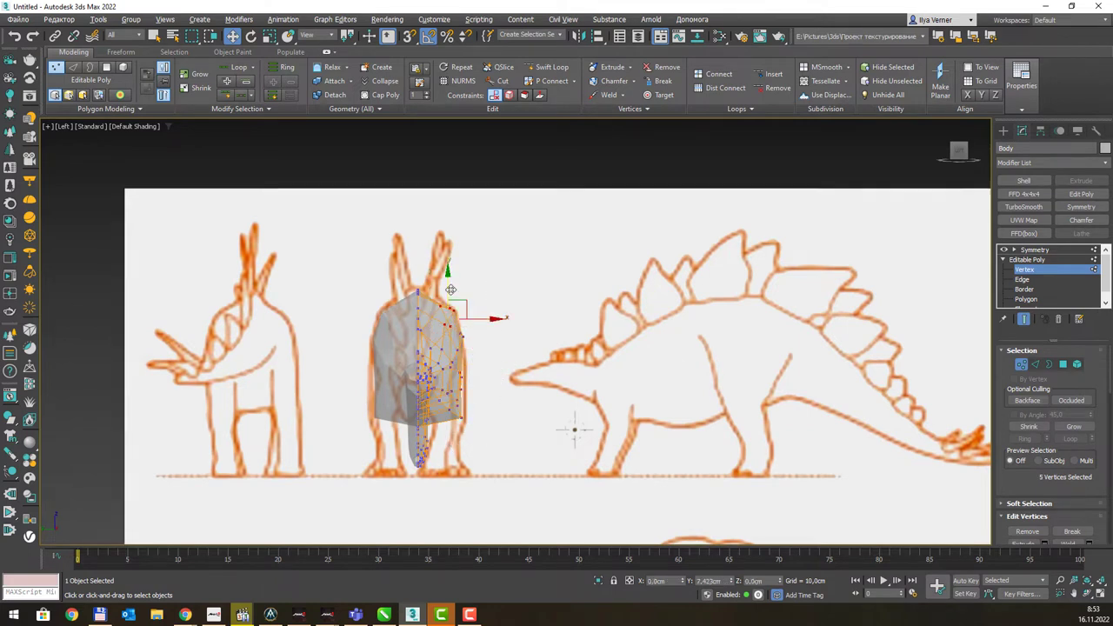
In Perspective, select two head-tip vertices and move them sideways along Y.
{"action": "key", "text": "p"}
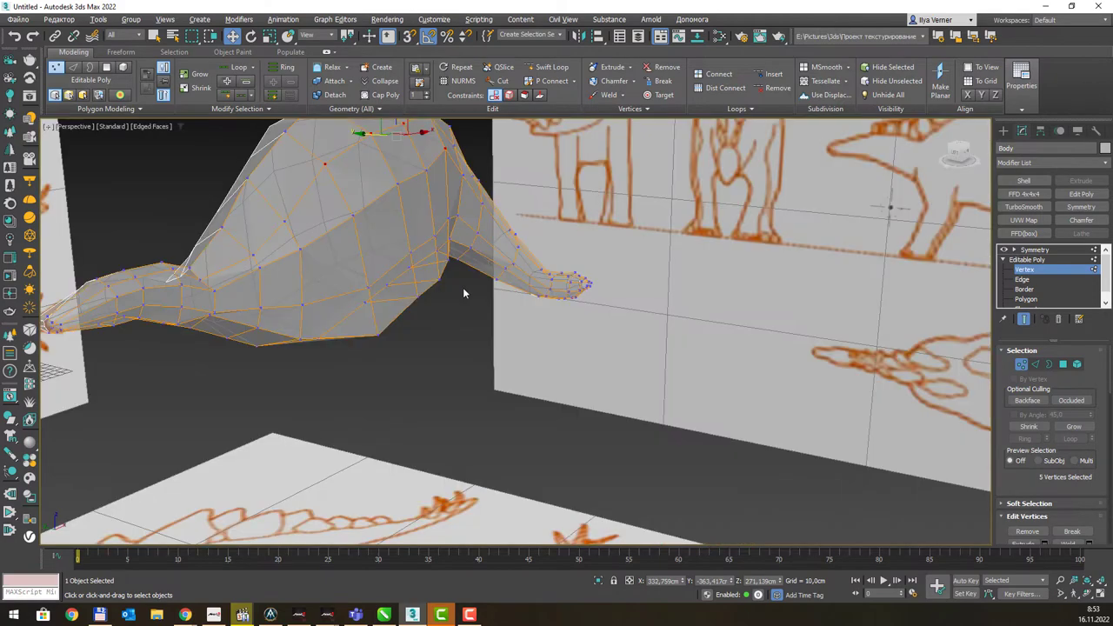
{"action": "mouse_move", "coordinate": [468, 282]}
{"action": "middle_mouse_down"}
{"action": "mouse_move", "coordinate": [454, 252]}
{"action": "mouse_move", "coordinate": [427, 256]}
{"action": "mouse_move", "coordinate": [447, 293]}
{"action": "mouse_move", "coordinate": [525, 261]}
{"action": "mouse_move", "coordinate": [510, 244]}
{"action": "middle_mouse_up"}
{"action": "scroll", "coordinate": [381, 376], "scroll_direction": "up", "scroll_amount": 2}
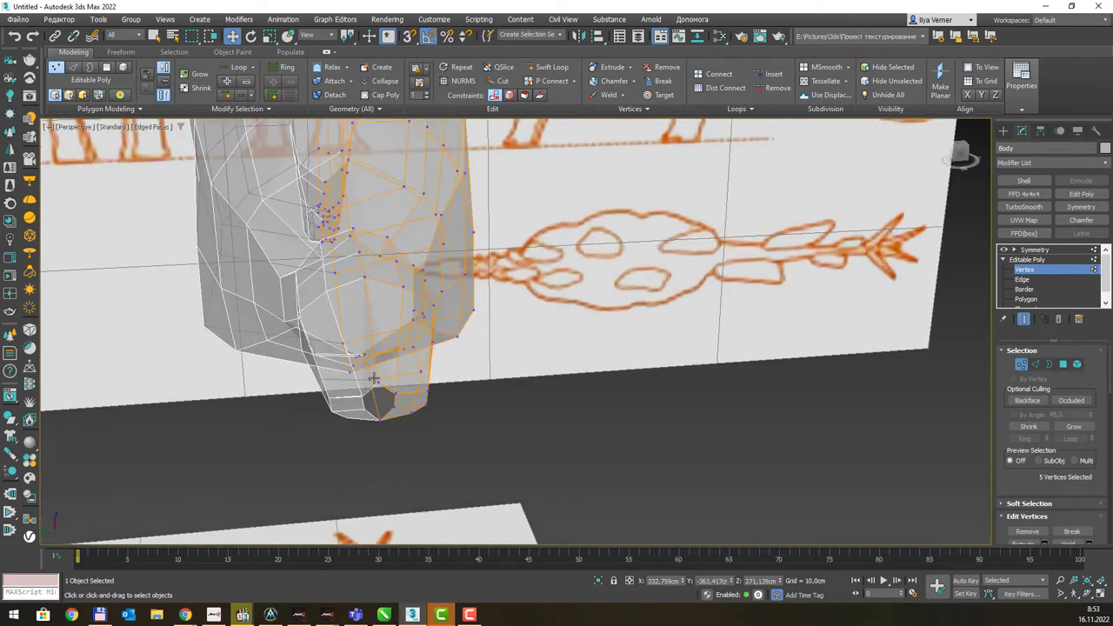
{"action": "middle_click_drag", "start_coordinate": [484, 325], "coordinate": [480, 324], "text": "alt"}
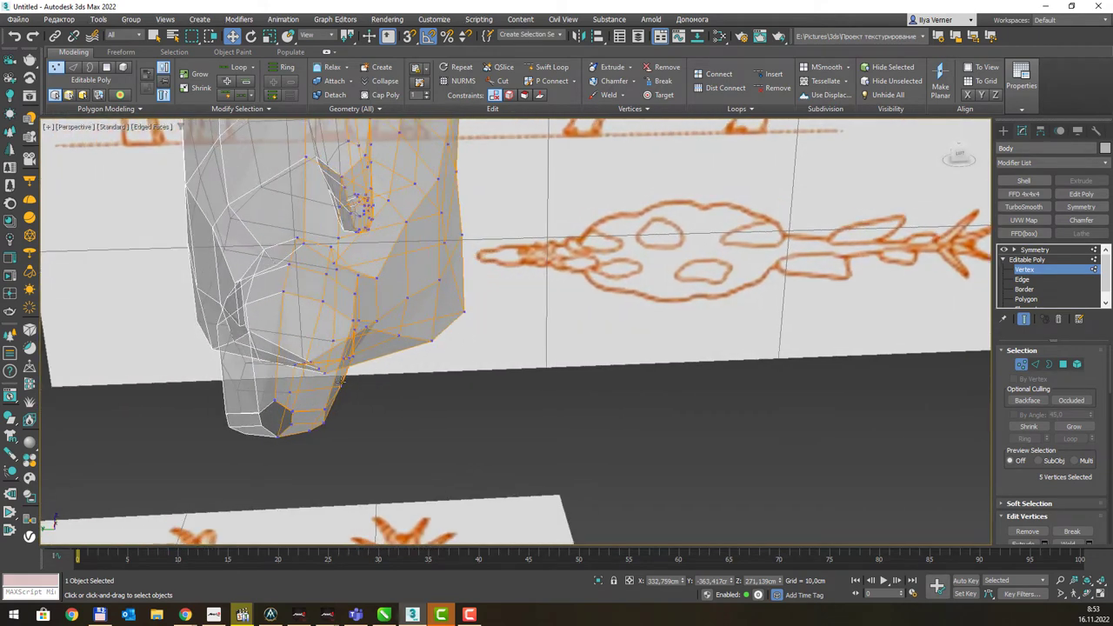
{"action": "left_click", "coordinate": [320, 441]}
{"action": "left_click", "coordinate": [289, 413]}
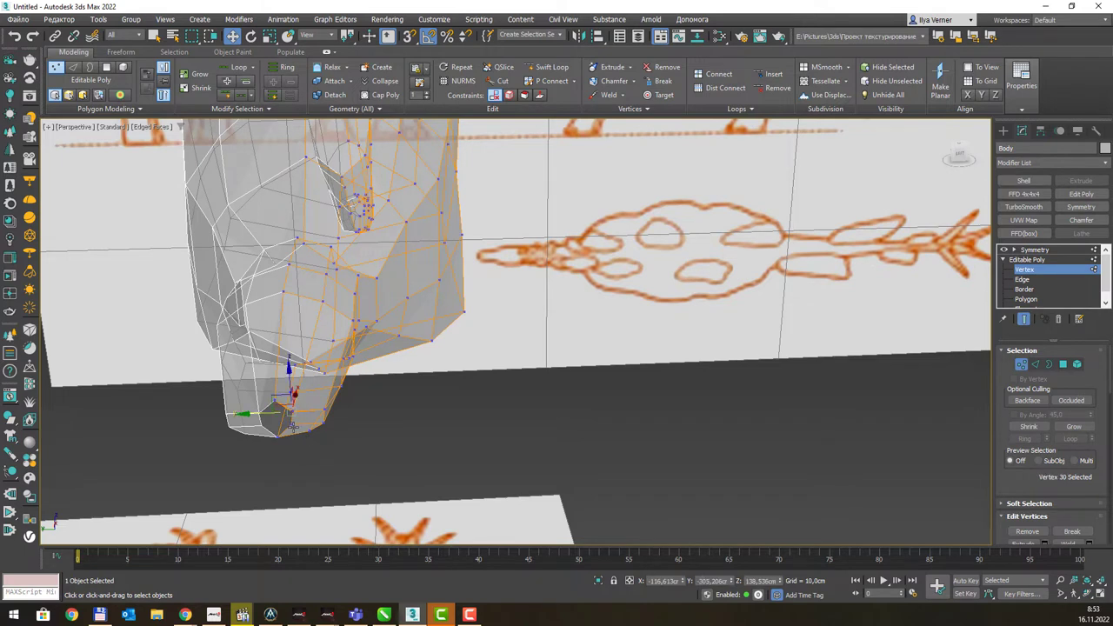
{"action": "left_click", "coordinate": [272, 422], "text": "ctrl"}
{"action": "mouse_move", "coordinate": [268, 419]}
{"action": "left_mouse_down"}
{"action": "mouse_move", "coordinate": [253, 419]}
{"action": "mouse_move", "coordinate": [301, 422]}
{"action": "left_mouse_up"}
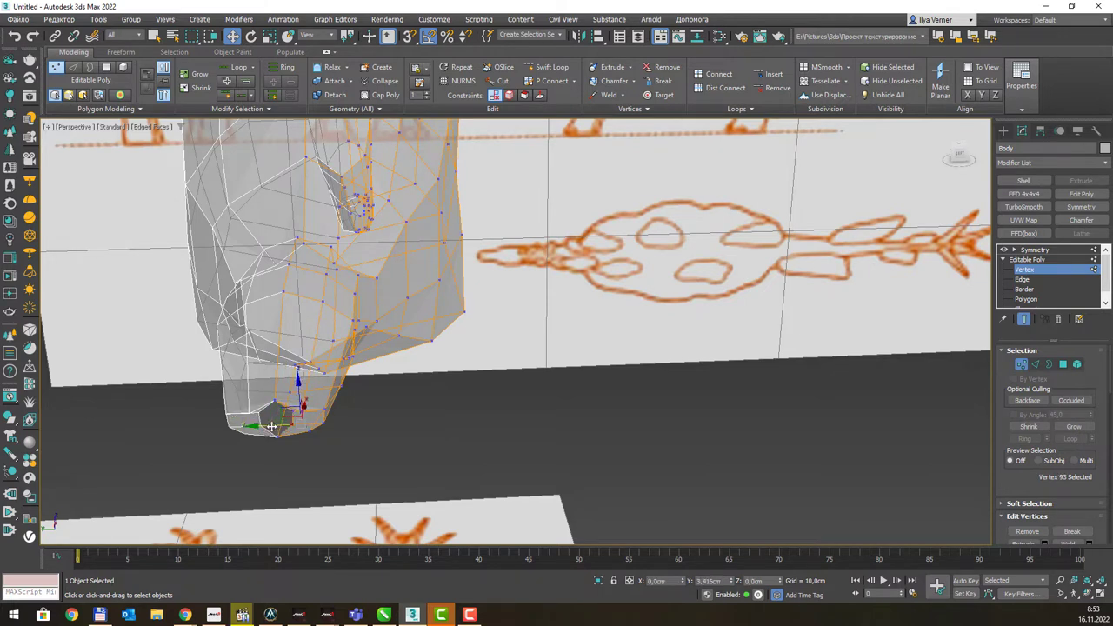
Reposition another tip vertex sideways to taper the end, then view the whole model.
{"action": "left_click", "coordinate": [285, 409]}
{"action": "left_click", "coordinate": [263, 415]}
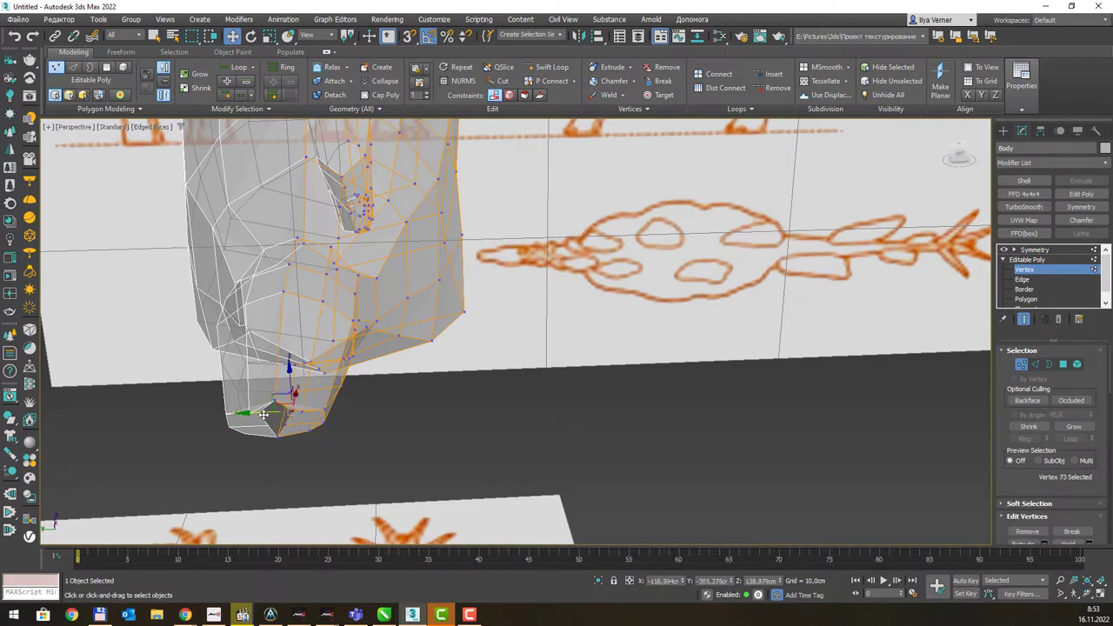
{"action": "left_click_drag", "start_coordinate": [261, 414], "coordinate": [247, 414]}
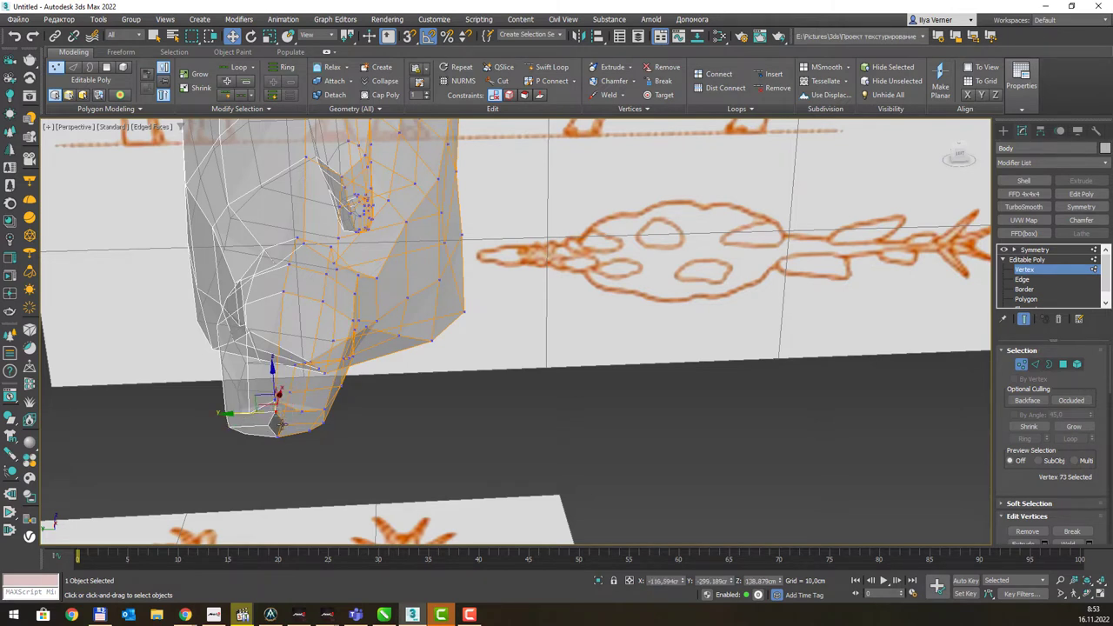
{"action": "left_click_drag", "start_coordinate": [247, 414], "coordinate": [284, 425]}
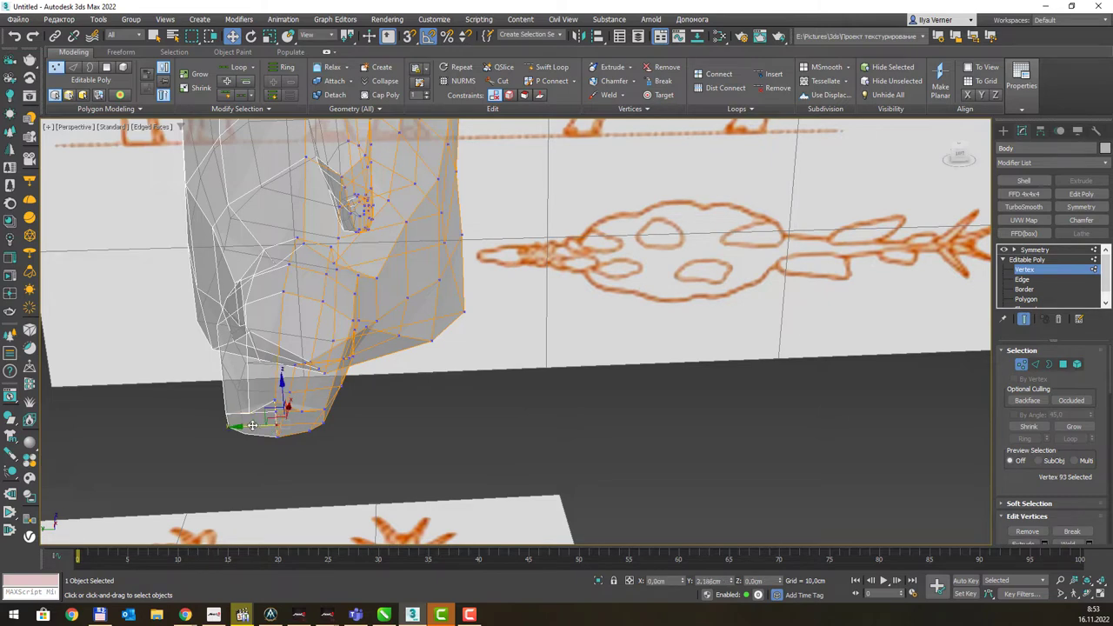
{"action": "mouse_move", "coordinate": [423, 244]}
{"action": "middle_mouse_down", "text": "alt"}
{"action": "mouse_move", "coordinate": [439, 268]}
{"action": "mouse_move", "coordinate": [415, 272]}
{"action": "mouse_move", "coordinate": [488, 332]}
{"action": "mouse_move", "coordinate": [608, 383]}
{"action": "middle_mouse_up", "text": "alt"}
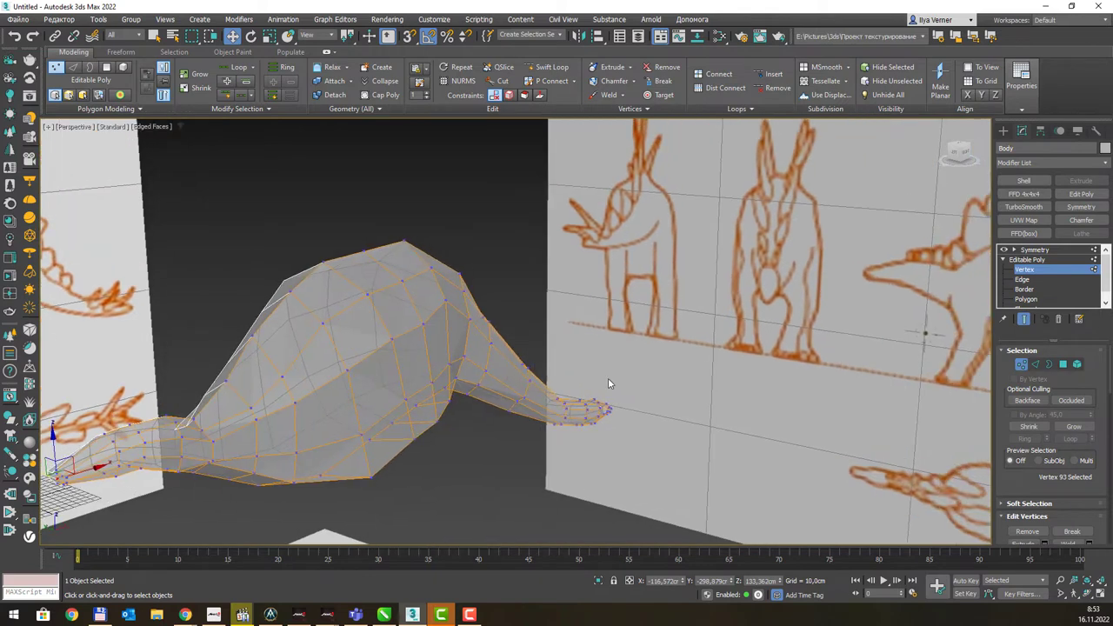
Zoom in on the tail tip and turn off See-Through with Alt+X.
{"action": "key", "text": "z"}
{"action": "scroll", "coordinate": [580, 375], "scroll_direction": "down", "scroll_amount": 5}
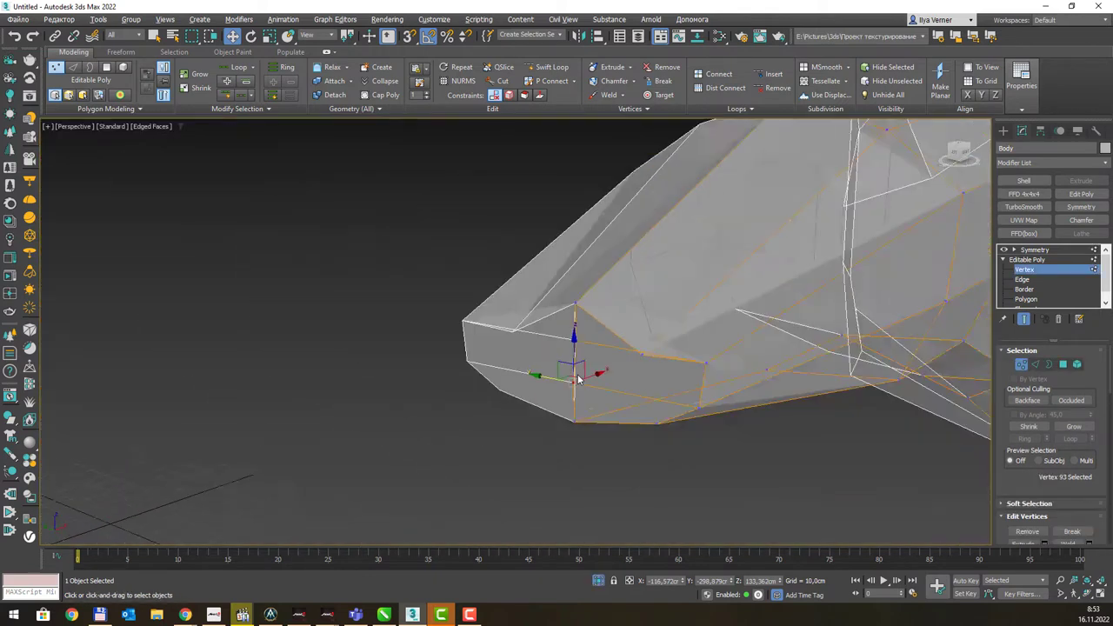
{"action": "scroll", "coordinate": [611, 351], "scroll_direction": "down", "scroll_amount": 3}
{"action": "middle_click_drag", "start_coordinate": [738, 313], "coordinate": [431, 361]}
{"action": "scroll", "coordinate": [431, 361], "scroll_direction": "down", "scroll_amount": 3}
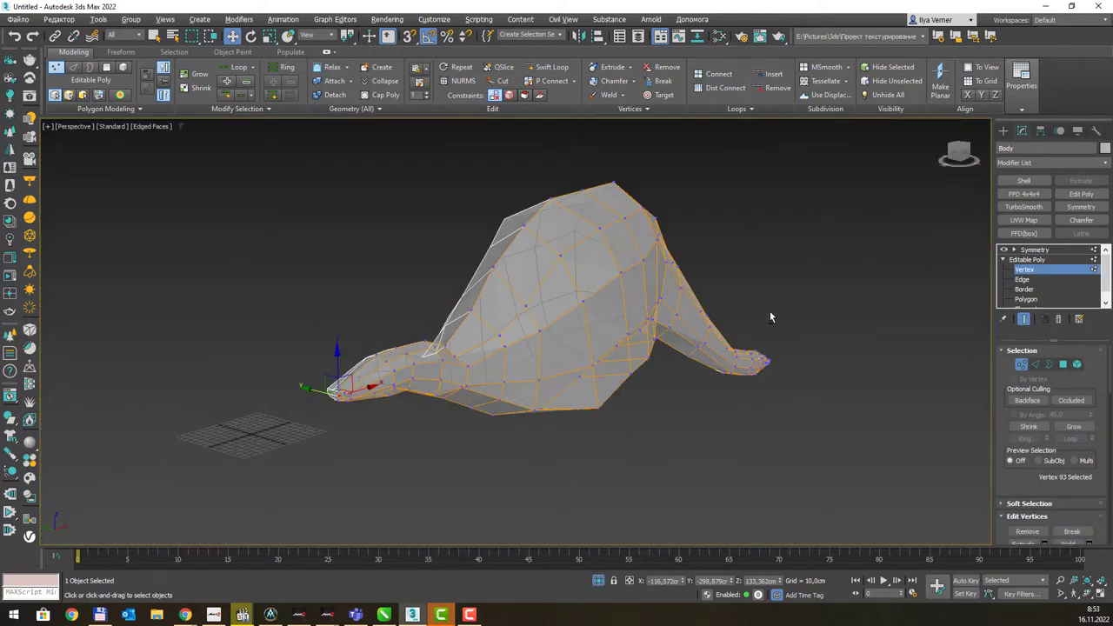
{"action": "scroll", "coordinate": [365, 382], "scroll_direction": "up", "scroll_amount": 5}
{"action": "scroll", "coordinate": [559, 408], "scroll_direction": "up", "scroll_amount": 3}
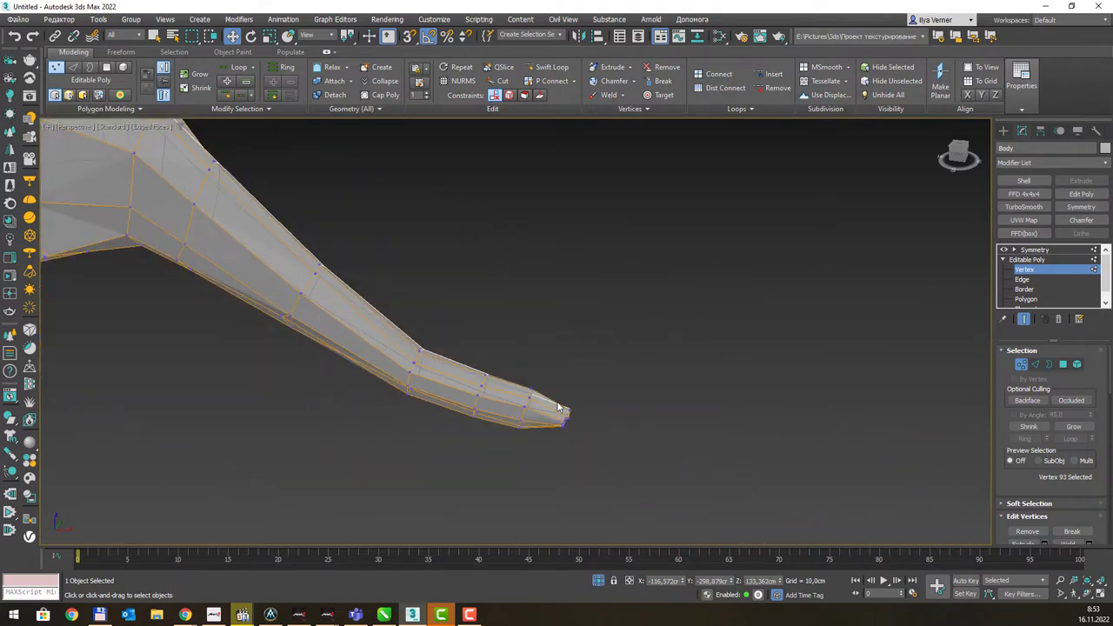
{"action": "scroll", "coordinate": [561, 410], "scroll_direction": "up", "scroll_amount": 2}
{"action": "scroll", "coordinate": [567, 418], "scroll_direction": "up", "scroll_amount": 2}
{"action": "scroll", "coordinate": [574, 421], "scroll_direction": "up", "scroll_amount": 2}
{"action": "scroll", "coordinate": [585, 431], "scroll_direction": "up", "scroll_amount": 3}
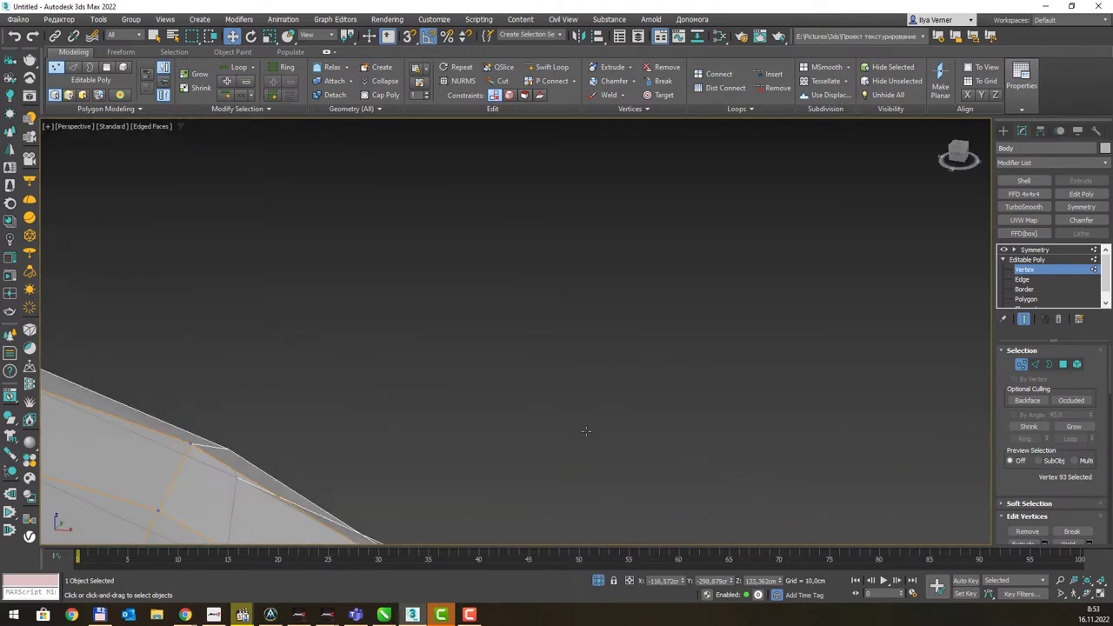
{"action": "scroll", "coordinate": [484, 465], "scroll_direction": "down", "scroll_amount": 3}
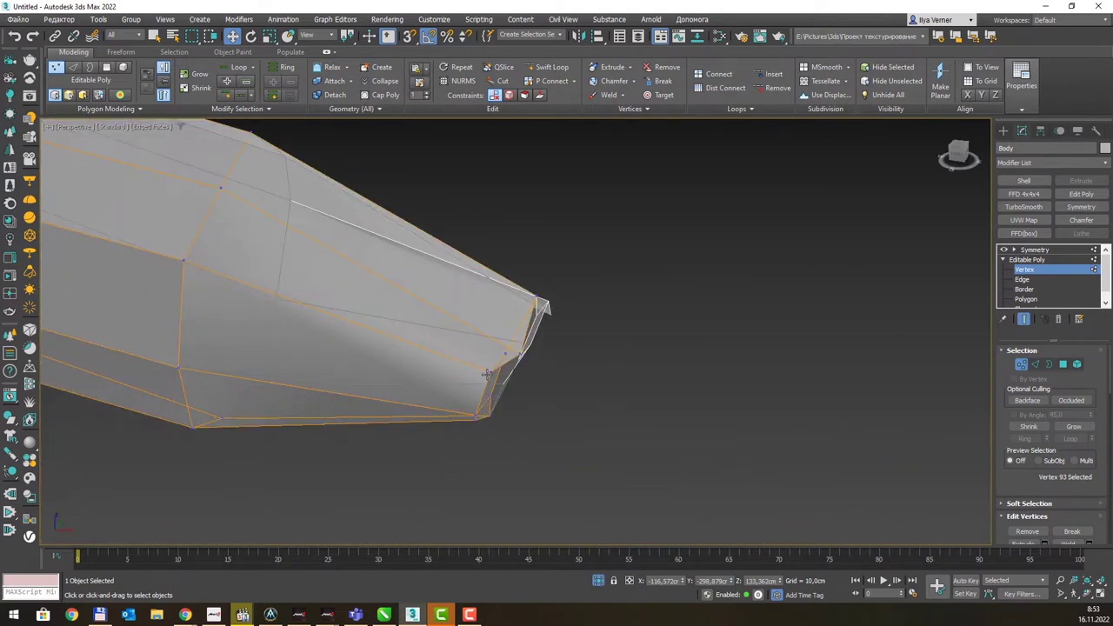
{"action": "scroll", "coordinate": [488, 374], "scroll_direction": "up", "scroll_amount": 3}
{"action": "scroll", "coordinate": [492, 395], "scroll_direction": "down", "scroll_amount": 3}
{"action": "mouse_move", "coordinate": [531, 402]}
{"action": "middle_mouse_down", "text": "alt"}
{"action": "mouse_move", "coordinate": [489, 383]}
{"action": "mouse_move", "coordinate": [520, 412]}
{"action": "middle_mouse_up", "text": "alt"}
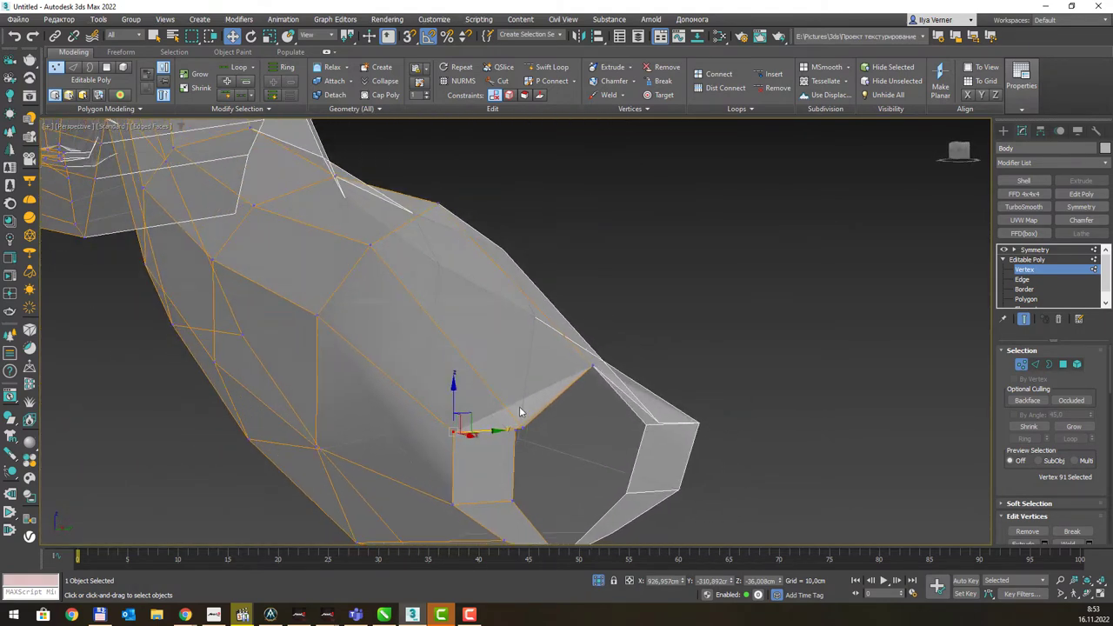
{"action": "key", "text": "alt+x"}
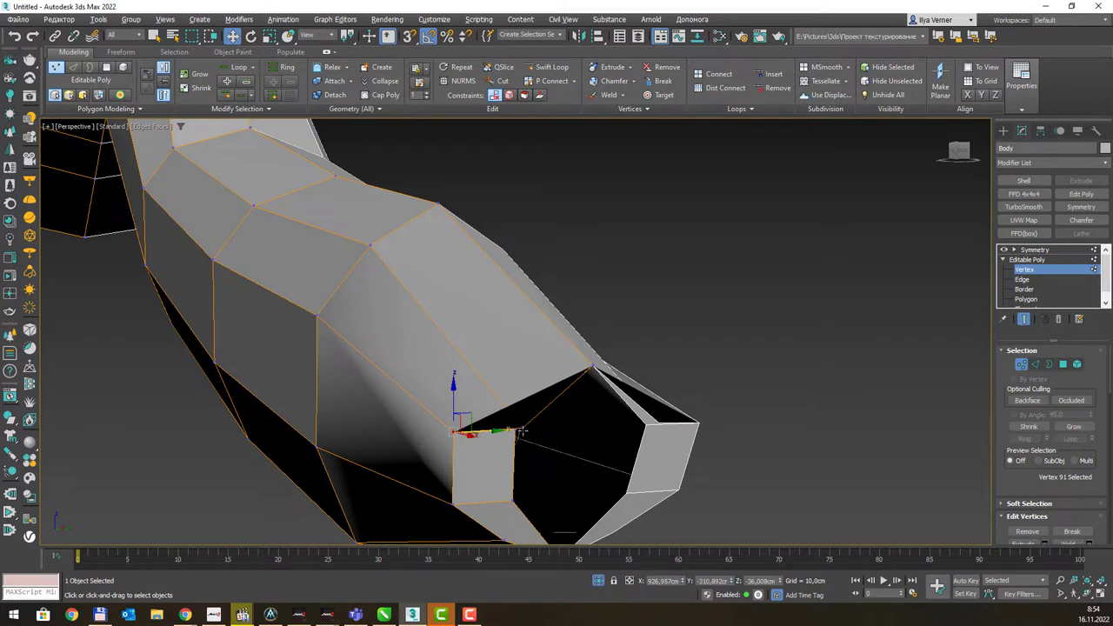
Move three vertices of the tail-tip opening together to close the hole.
{"action": "left_click", "coordinate": [520, 428]}
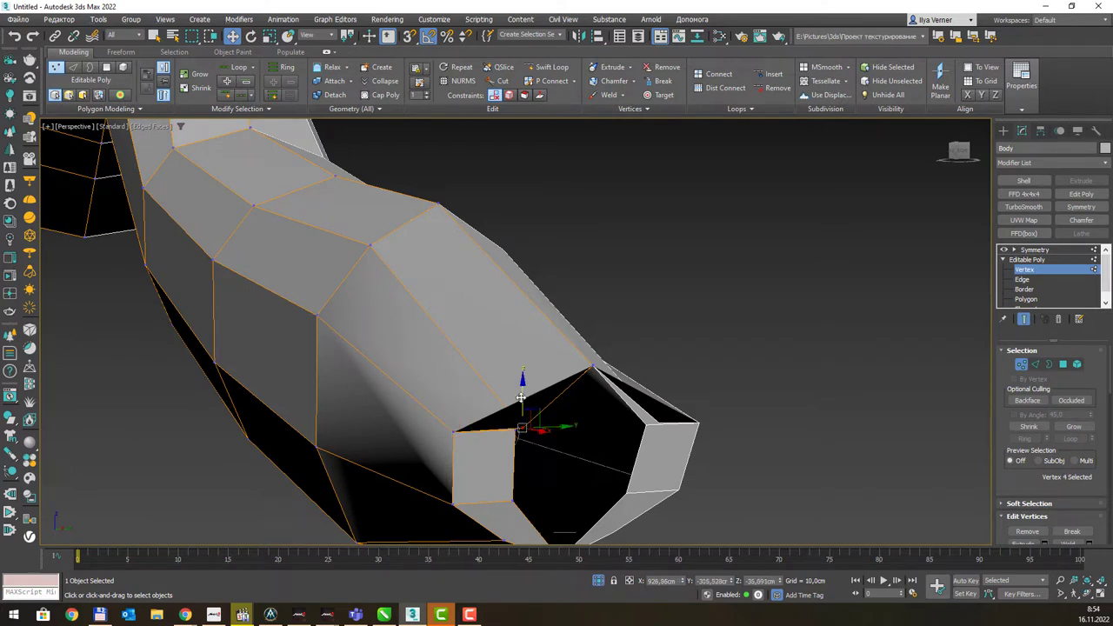
{"action": "mouse_move", "coordinate": [525, 398]}
{"action": "left_mouse_down"}
{"action": "mouse_move", "coordinate": [521, 361]}
{"action": "mouse_move", "coordinate": [523, 375]}
{"action": "left_mouse_up"}
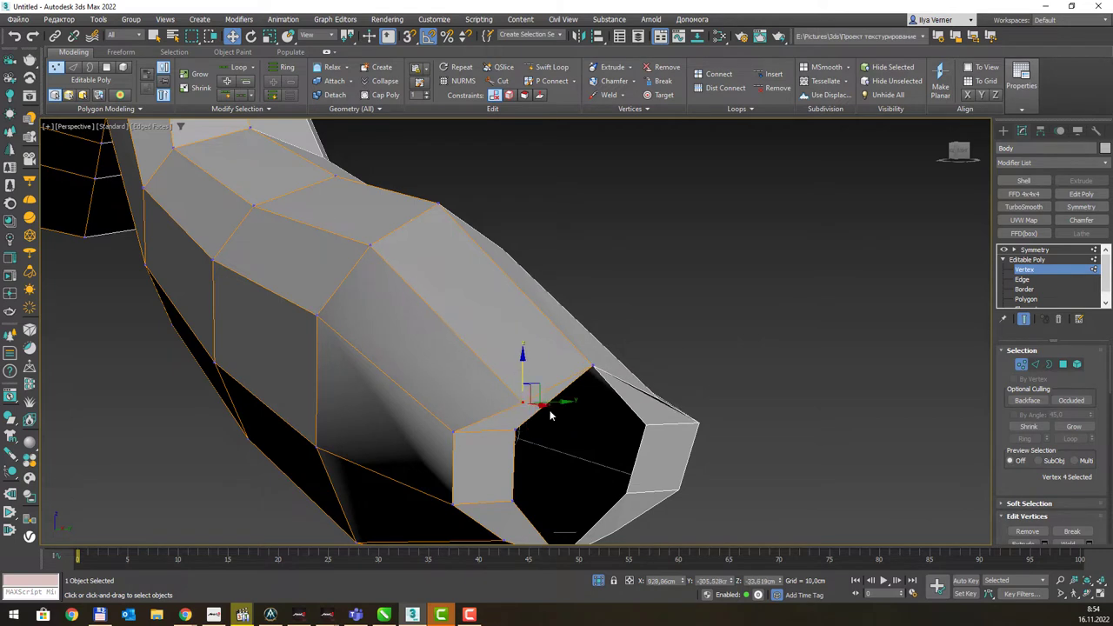
{"action": "left_click", "coordinate": [516, 431]}
{"action": "mouse_move", "coordinate": [531, 427]}
{"action": "left_mouse_down"}
{"action": "mouse_move", "coordinate": [605, 422]}
{"action": "mouse_move", "coordinate": [595, 462]}
{"action": "left_mouse_up"}
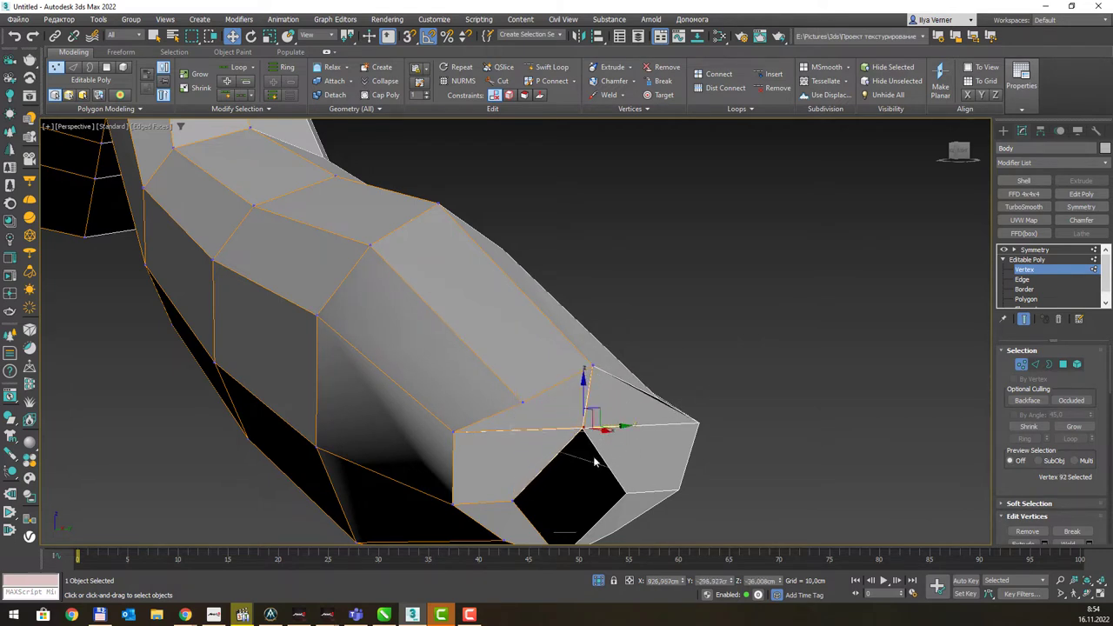
{"action": "left_click", "coordinate": [514, 501]}
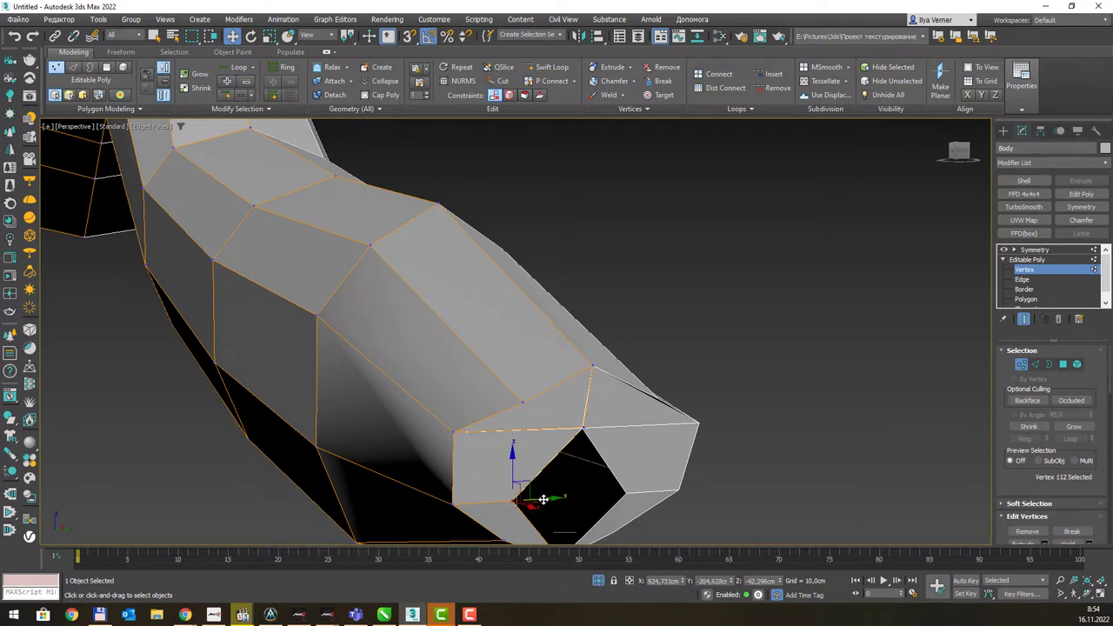
{"action": "left_click_drag", "start_coordinate": [544, 501], "coordinate": [602, 494]}
Orbit out to inspect the tapered mesh against the reference sketches.
{"action": "middle_click_drag", "start_coordinate": [602, 495], "coordinate": [559, 407]}
{"action": "scroll", "coordinate": [503, 301], "scroll_direction": "down", "scroll_amount": 3}
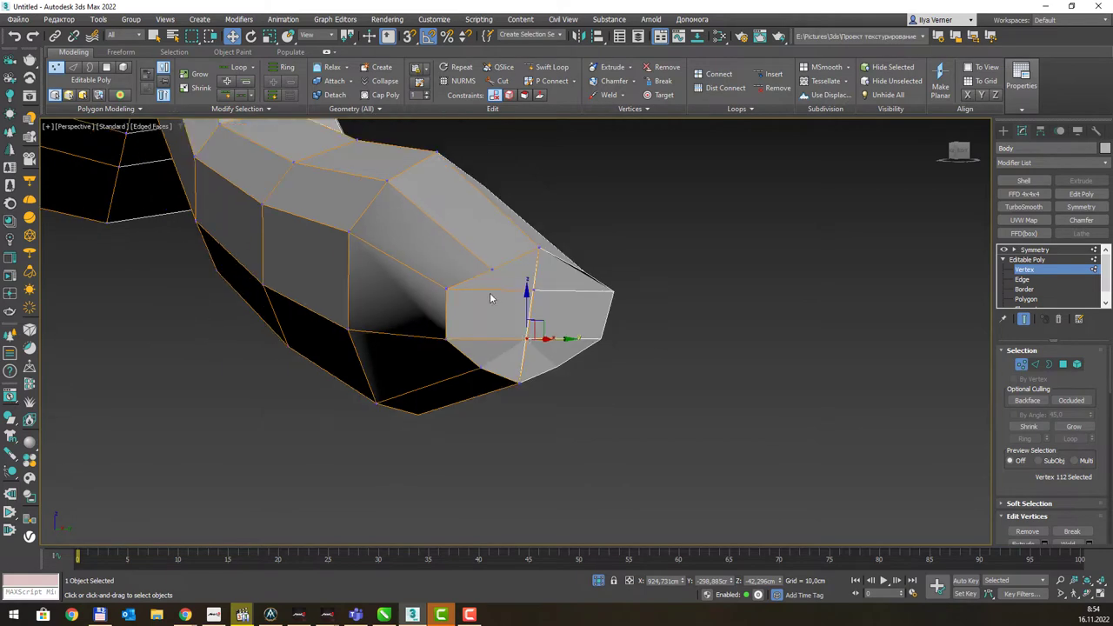
{"action": "scroll", "coordinate": [490, 292], "scroll_direction": "down", "scroll_amount": 2}
{"action": "mouse_move", "coordinate": [490, 292]}
{"action": "middle_mouse_down", "text": "alt"}
{"action": "mouse_move", "coordinate": [486, 237]}
{"action": "mouse_move", "coordinate": [503, 258]}
{"action": "mouse_move", "coordinate": [405, 253]}
{"action": "mouse_move", "coordinate": [556, 293]}
{"action": "mouse_move", "coordinate": [315, 207]}
{"action": "middle_mouse_up", "text": "alt"}
{"action": "key", "text": "z"}
{"action": "mouse_move", "coordinate": [485, 343]}
{"action": "middle_mouse_down", "text": "alt"}
{"action": "mouse_move", "coordinate": [544, 327]}
{"action": "mouse_move", "coordinate": [532, 211]}
{"action": "mouse_move", "coordinate": [479, 424]}
{"action": "mouse_move", "coordinate": [551, 369]}
{"action": "mouse_move", "coordinate": [478, 308]}
{"action": "mouse_move", "coordinate": [461, 346]}
{"action": "middle_mouse_up", "text": "alt"}
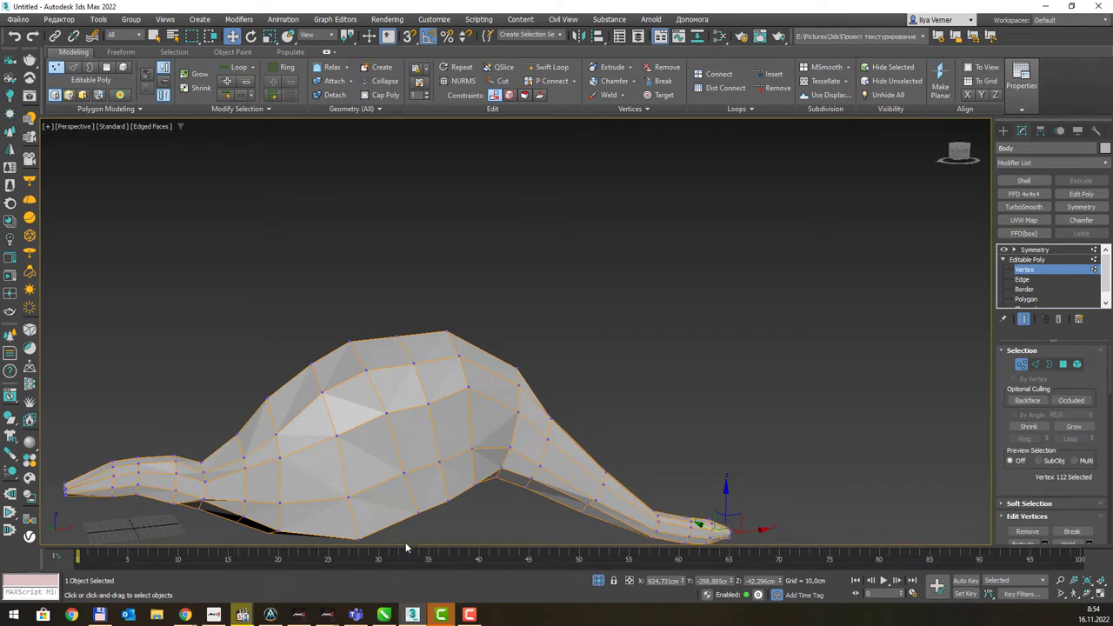
{"action": "middle_click_drag", "start_coordinate": [543, 487], "coordinate": [534, 391], "text": "alt"}
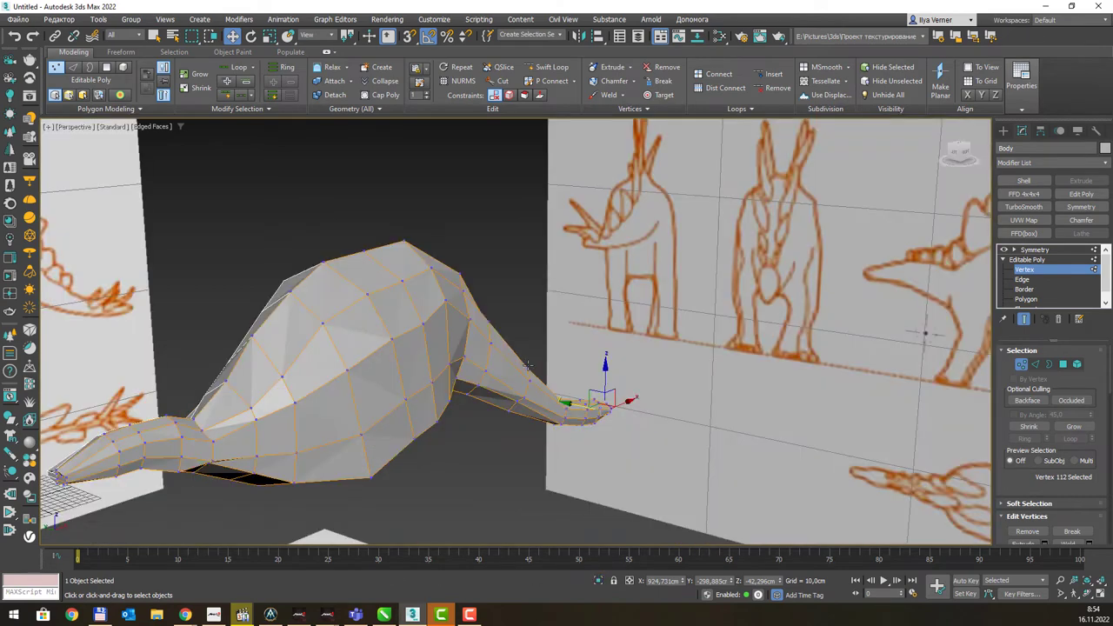
Switch to the Front view with See-Through on and zoom in over the sketch.
{"action": "key", "text": "f"}
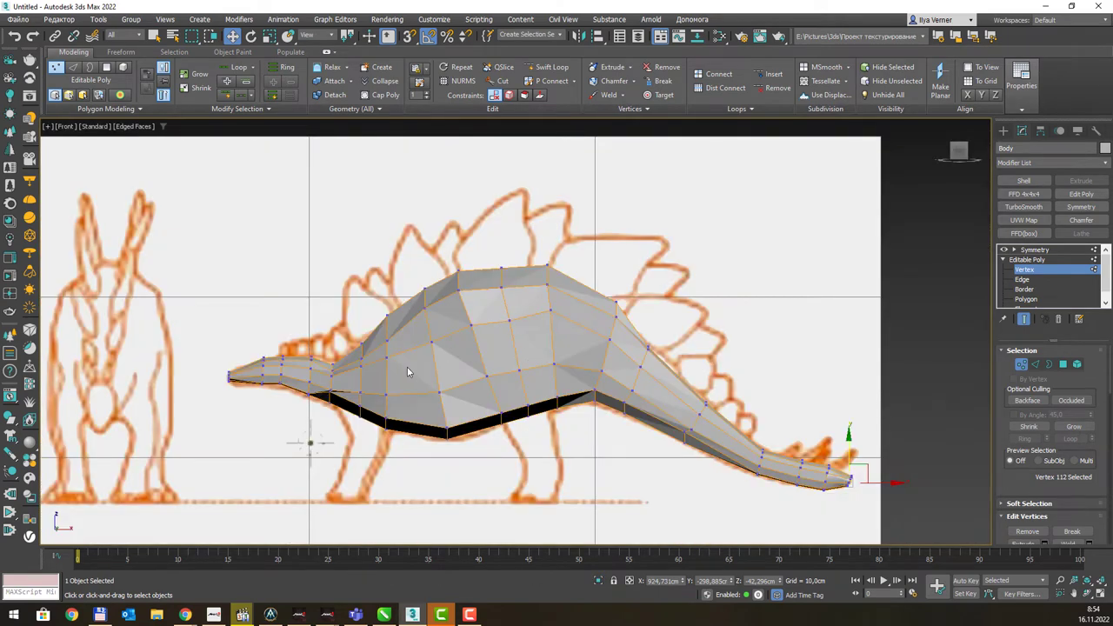
{"action": "key", "text": "alt+x"}
{"action": "scroll", "coordinate": [421, 371], "scroll_direction": "up", "scroll_amount": 2}
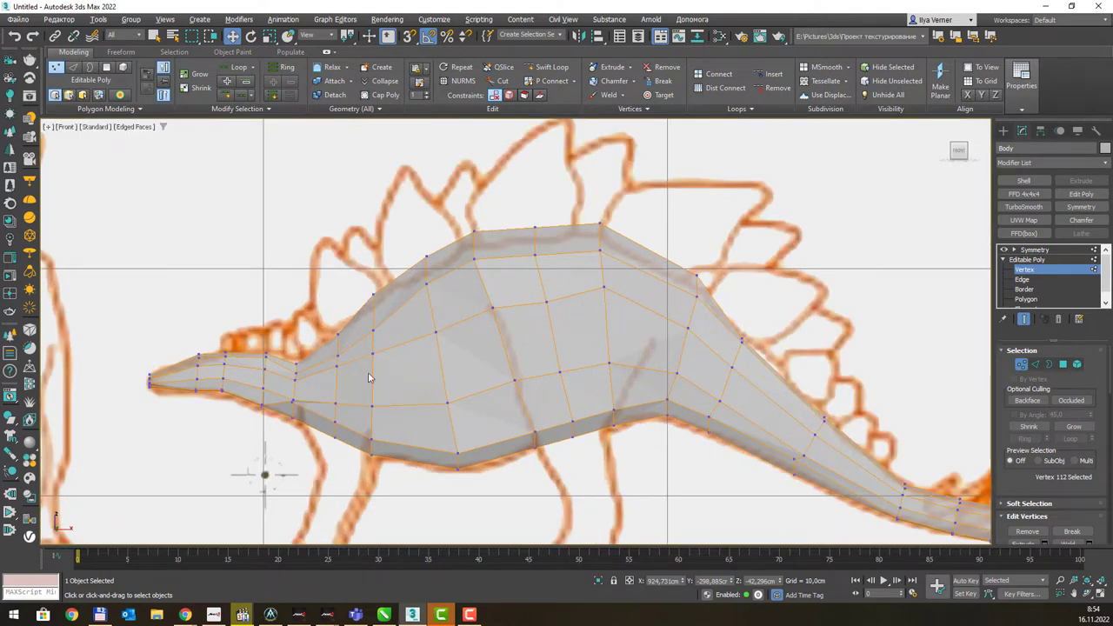
{"action": "left_click", "coordinate": [185, 615]}
{"action": "middle_click_drag", "start_coordinate": [410, 369], "coordinate": [412, 322]}
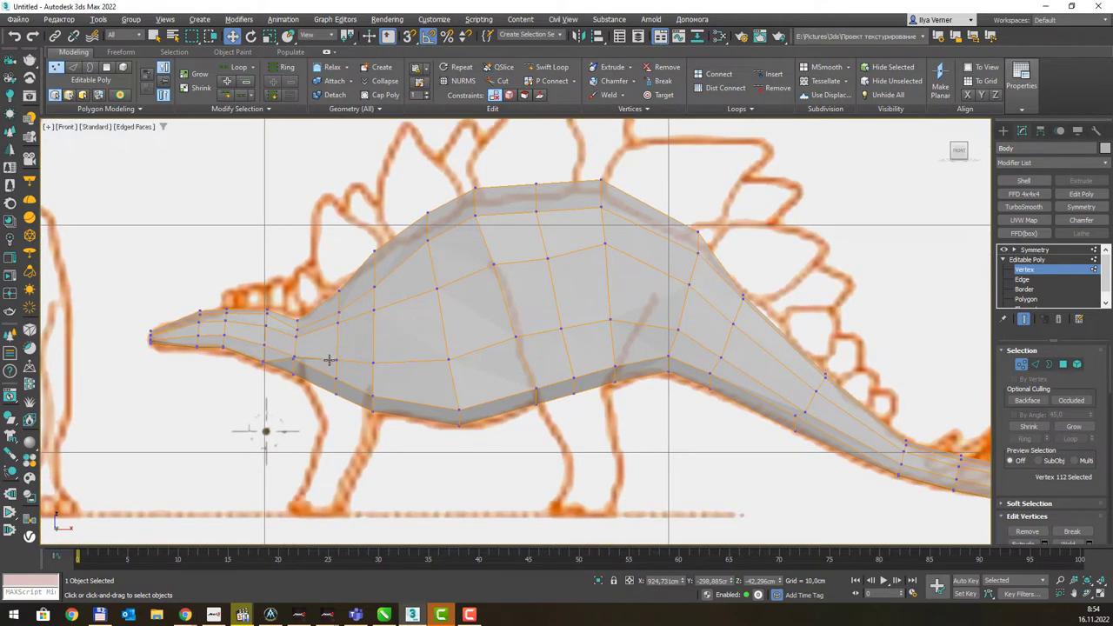
{"action": "scroll", "coordinate": [326, 366], "scroll_direction": "up", "scroll_amount": 3}
{"action": "scroll", "coordinate": [253, 356], "scroll_direction": "up", "scroll_amount": 3}
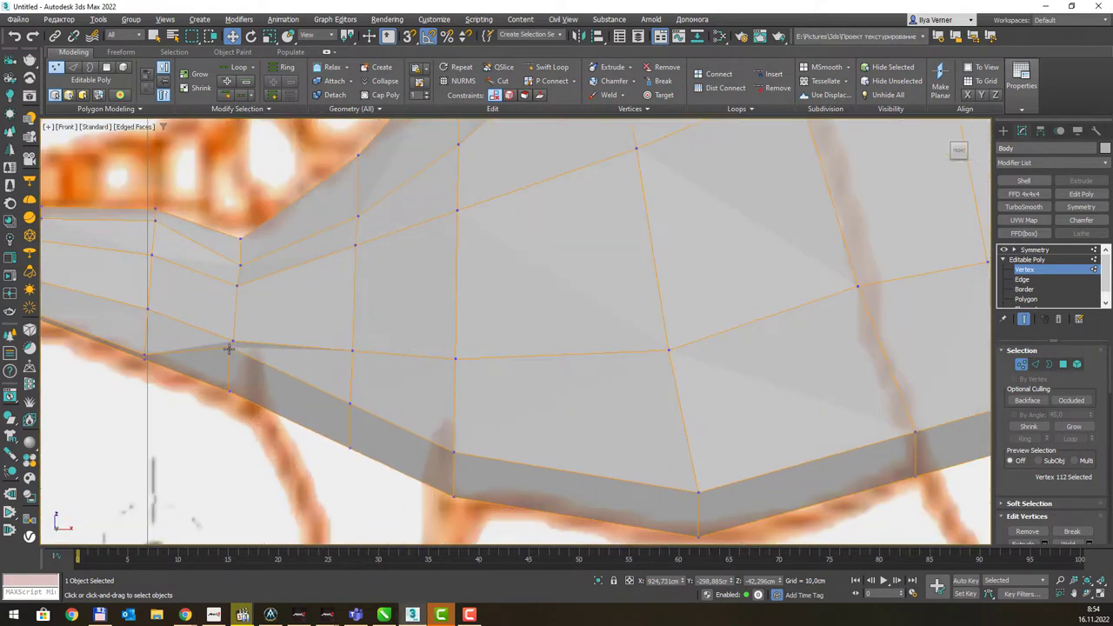
Lower a vertex on the body's lower front edge onto the sketch outline.
{"action": "left_click", "coordinate": [229, 349]}
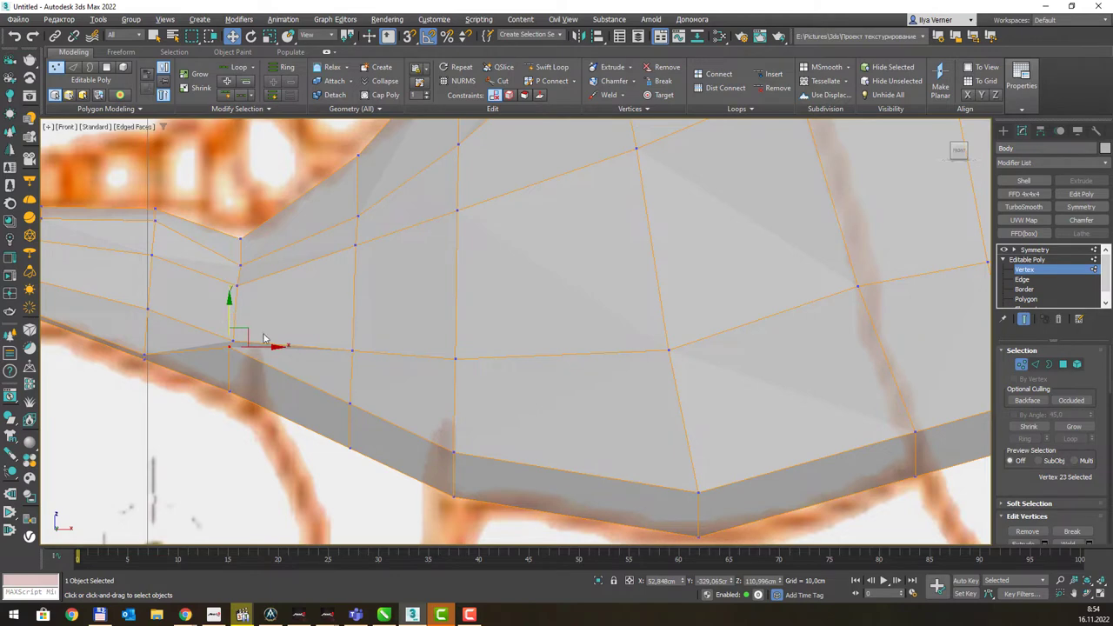
{"action": "left_click_drag", "start_coordinate": [228, 318], "coordinate": [228, 339]}
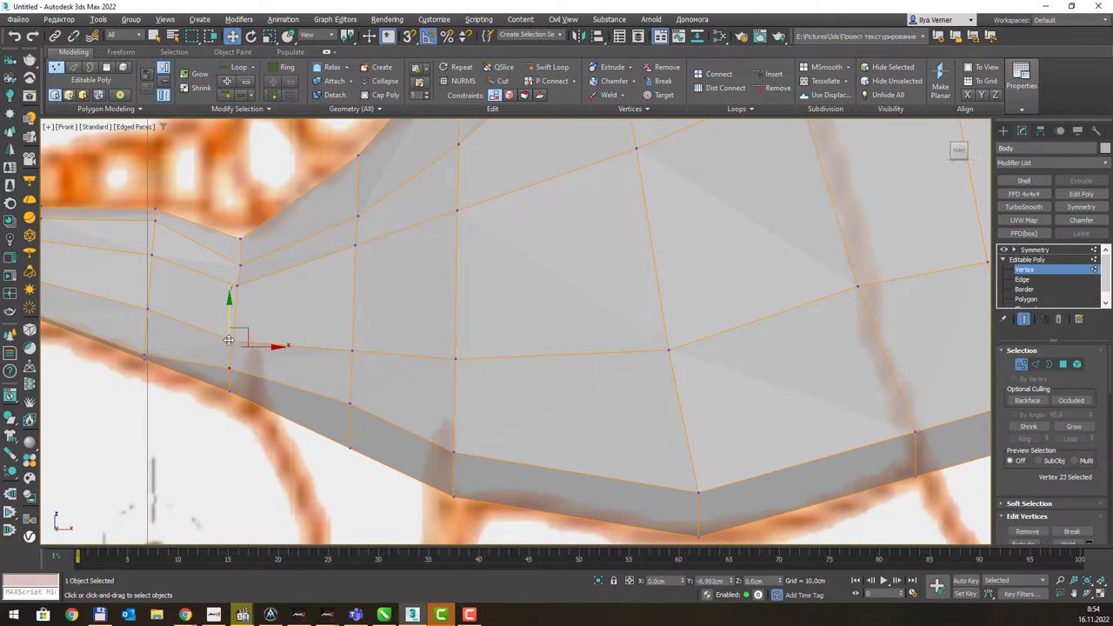
{"action": "scroll", "coordinate": [594, 308], "scroll_direction": "down", "scroll_amount": 5}
{"action": "scroll", "coordinate": [462, 350], "scroll_direction": "up", "scroll_amount": 2}
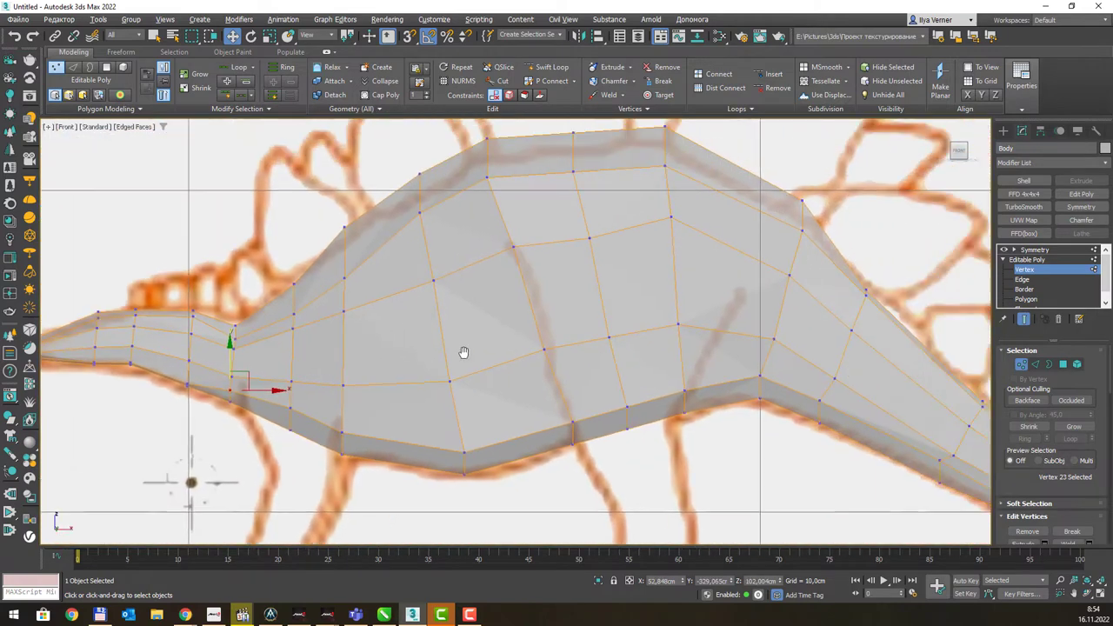
{"action": "scroll", "coordinate": [430, 359], "scroll_direction": "up", "scroll_amount": 2}
{"action": "scroll", "coordinate": [430, 358], "scroll_direction": "up", "scroll_amount": 2}
{"action": "scroll", "coordinate": [417, 352], "scroll_direction": "up", "scroll_amount": 2}
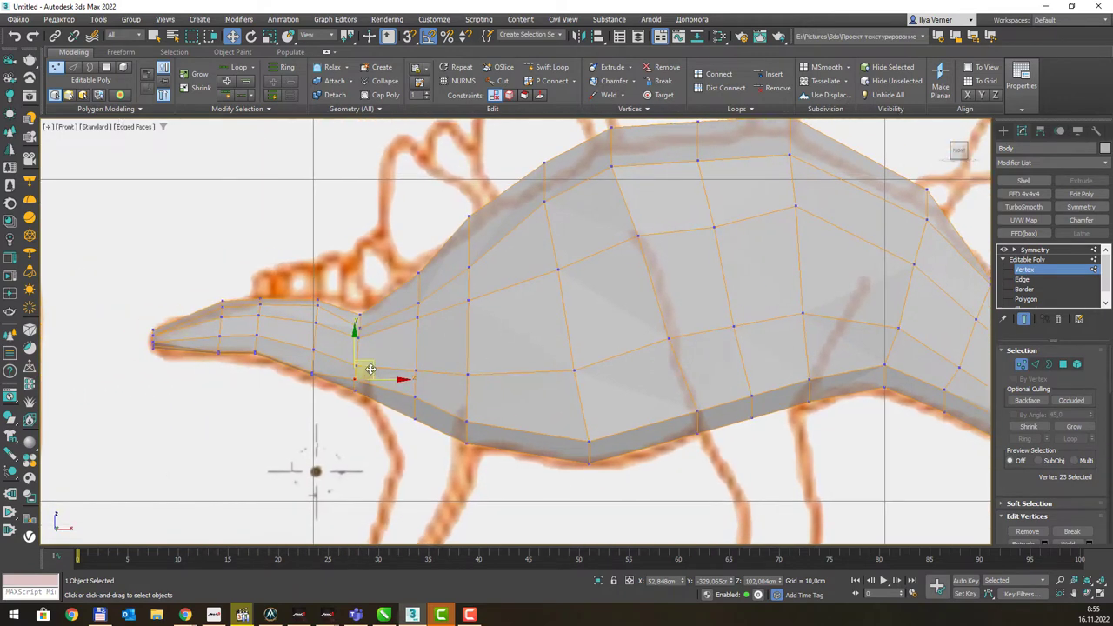
{"action": "scroll", "coordinate": [403, 349], "scroll_direction": "up", "scroll_amount": 1}
{"action": "middle_click_drag", "start_coordinate": [403, 348], "coordinate": [385, 368]}
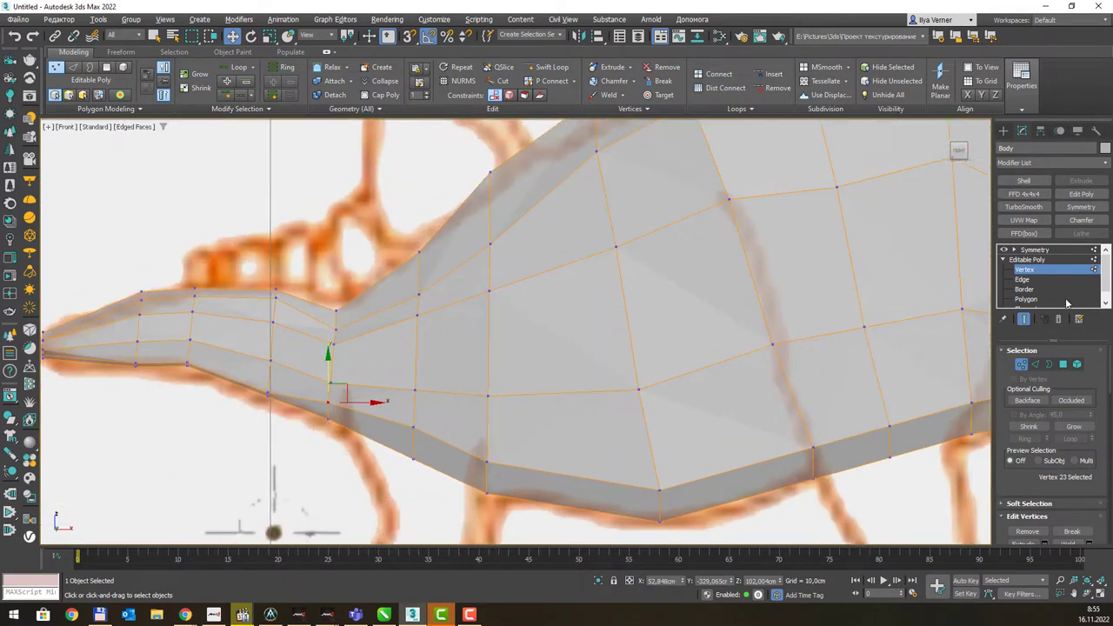
At Polygon level, select four faces on the lower front of the body.
{"action": "left_click", "coordinate": [1031, 300]}
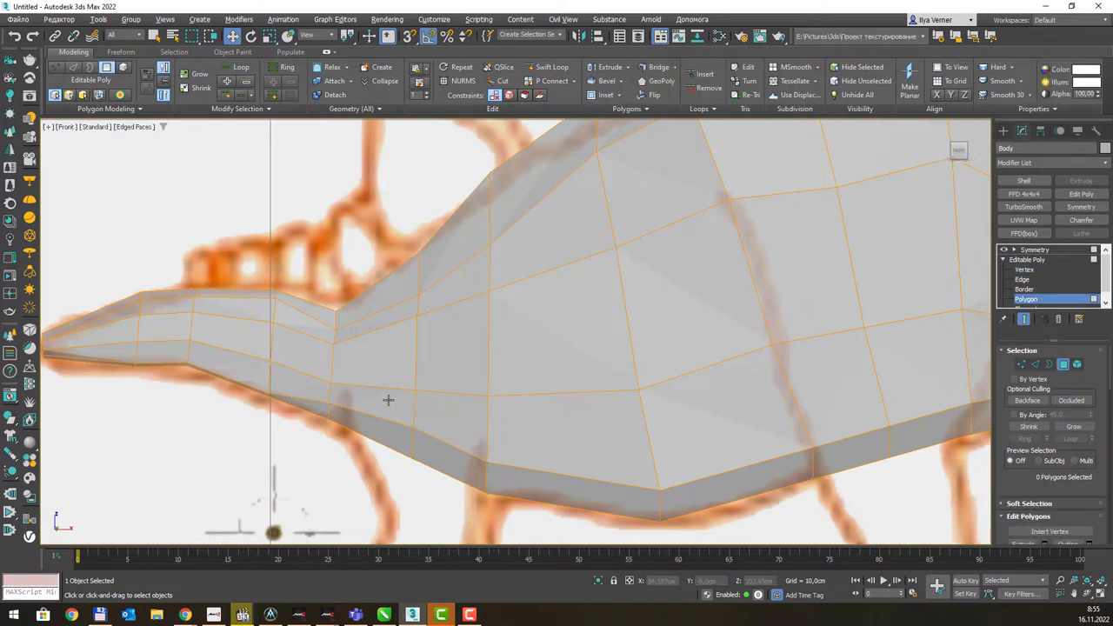
{"action": "left_click", "coordinate": [388, 400]}
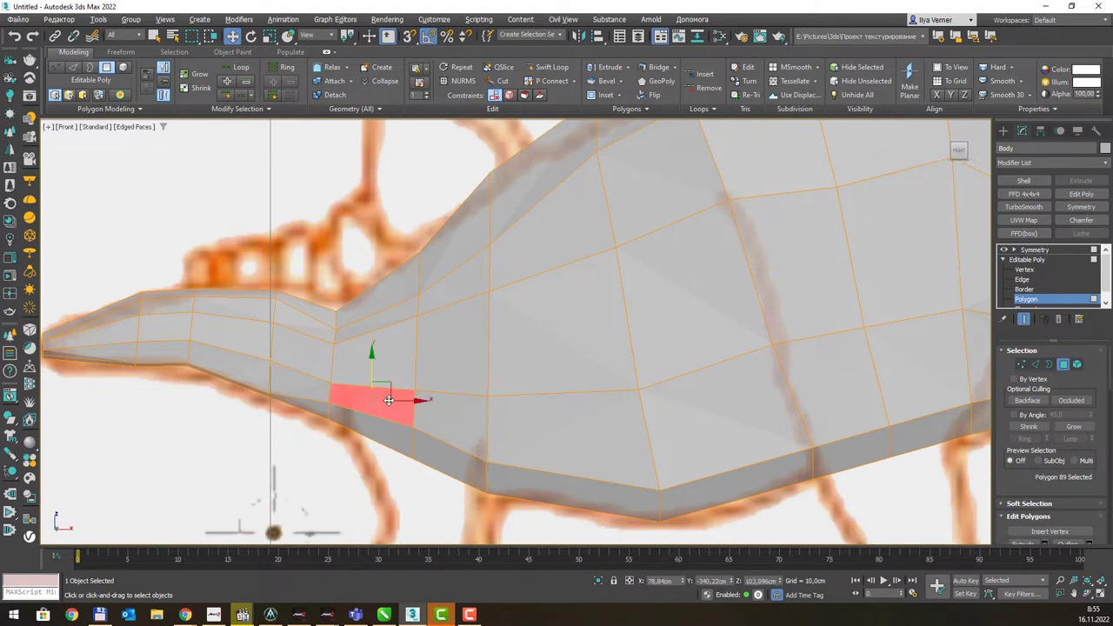
{"action": "key", "text": "q"}
{"action": "left_click", "coordinate": [435, 405], "text": "ctrl"}
{"action": "left_click", "coordinate": [442, 372], "text": "ctrl"}
{"action": "left_click", "coordinate": [374, 357], "text": "ctrl"}
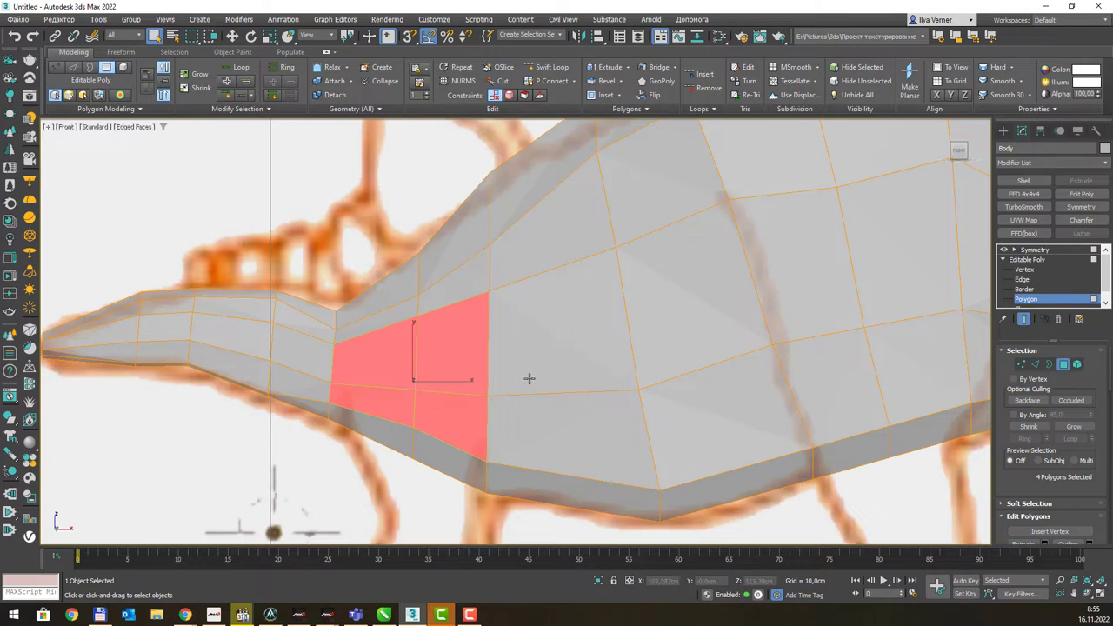
{"action": "mouse_move", "coordinate": [551, 278]}
{"action": "middle_mouse_down"}
{"action": "mouse_move", "coordinate": [466, 288]}
{"action": "mouse_move", "coordinate": [469, 276]}
{"action": "middle_mouse_up"}
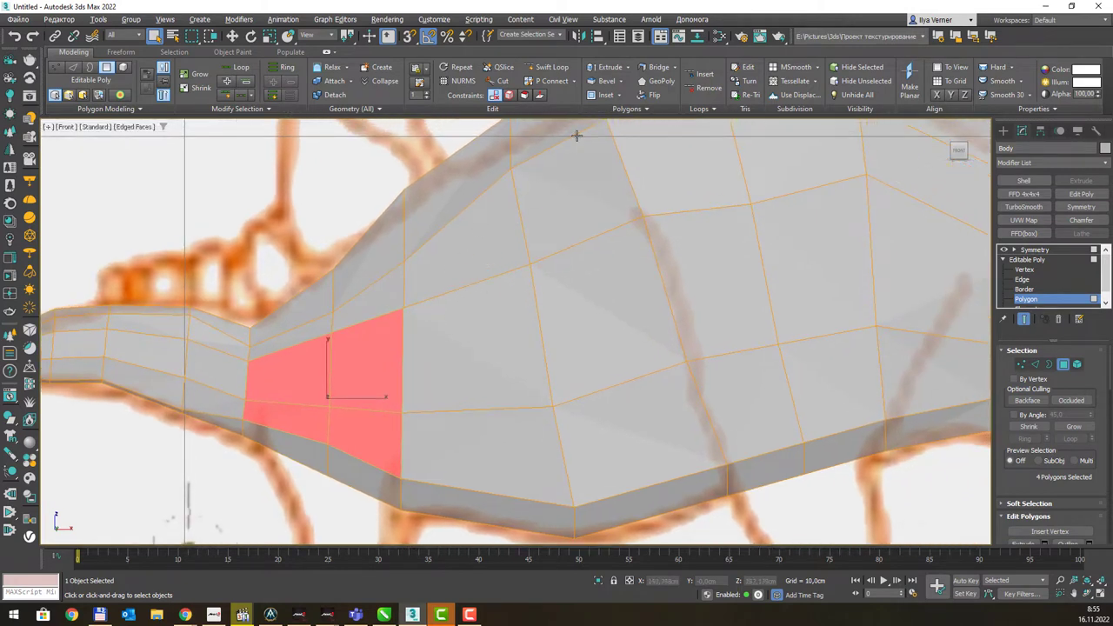
Inset the four selected faces and delete them to open a hole.
{"action": "left_click", "coordinate": [604, 95]}
{"action": "mouse_move", "coordinate": [368, 368]}
{"action": "left_mouse_down"}
{"action": "mouse_move", "coordinate": [356, 380]}
{"action": "mouse_move", "coordinate": [368, 369]}
{"action": "left_mouse_up"}
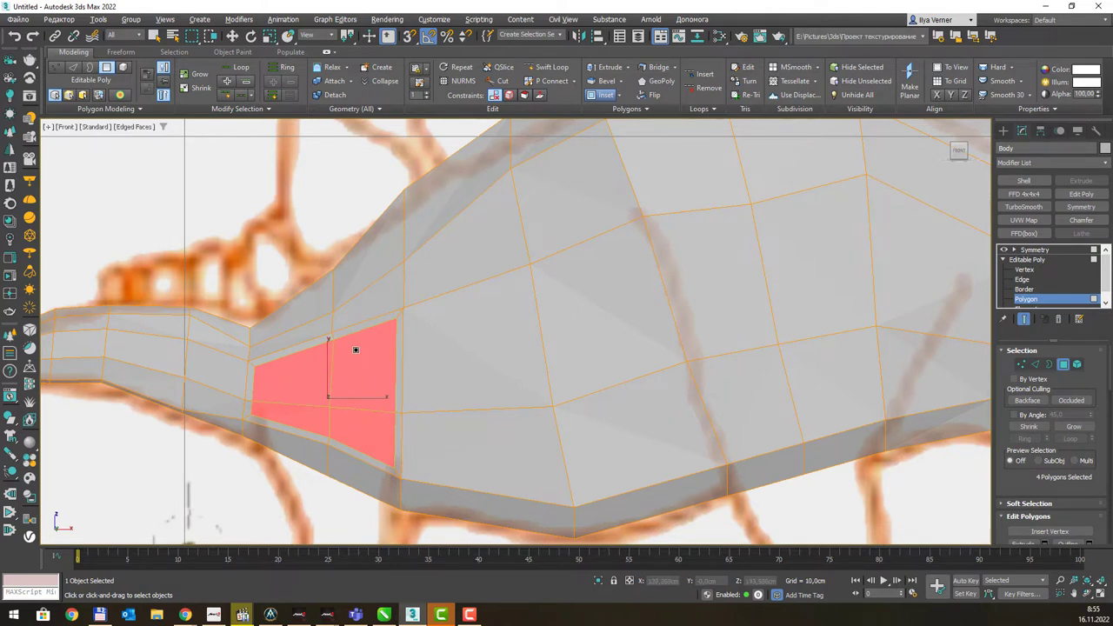
{"action": "key", "text": "Delete"}
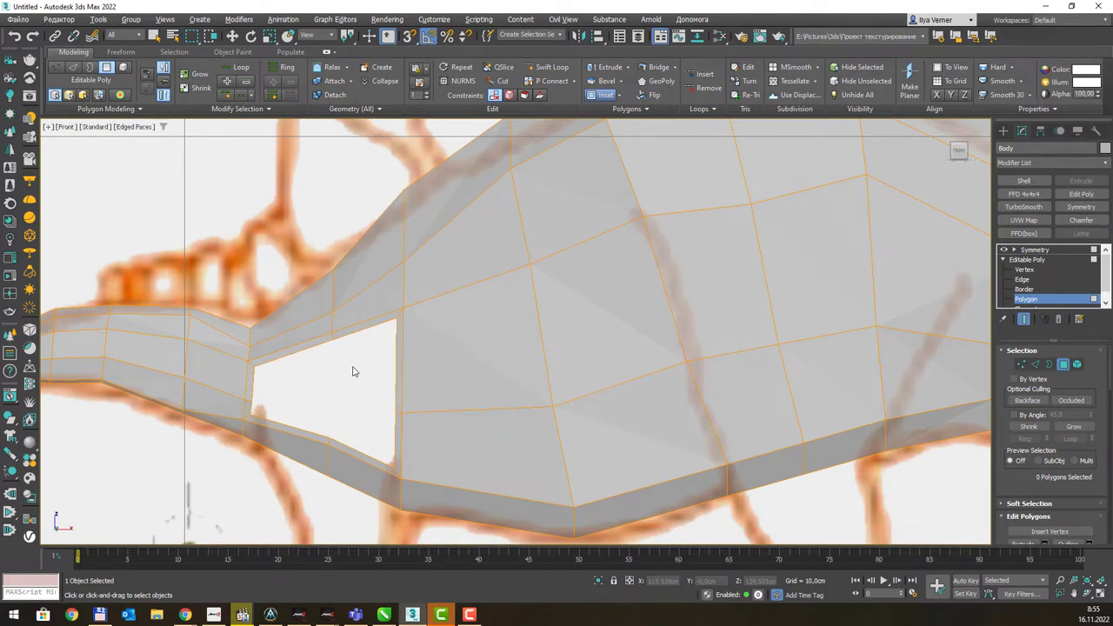
Select the hole's border edges using Edge and Border levels.
{"action": "key", "text": "2"}
{"action": "double_click", "coordinate": [341, 339]}
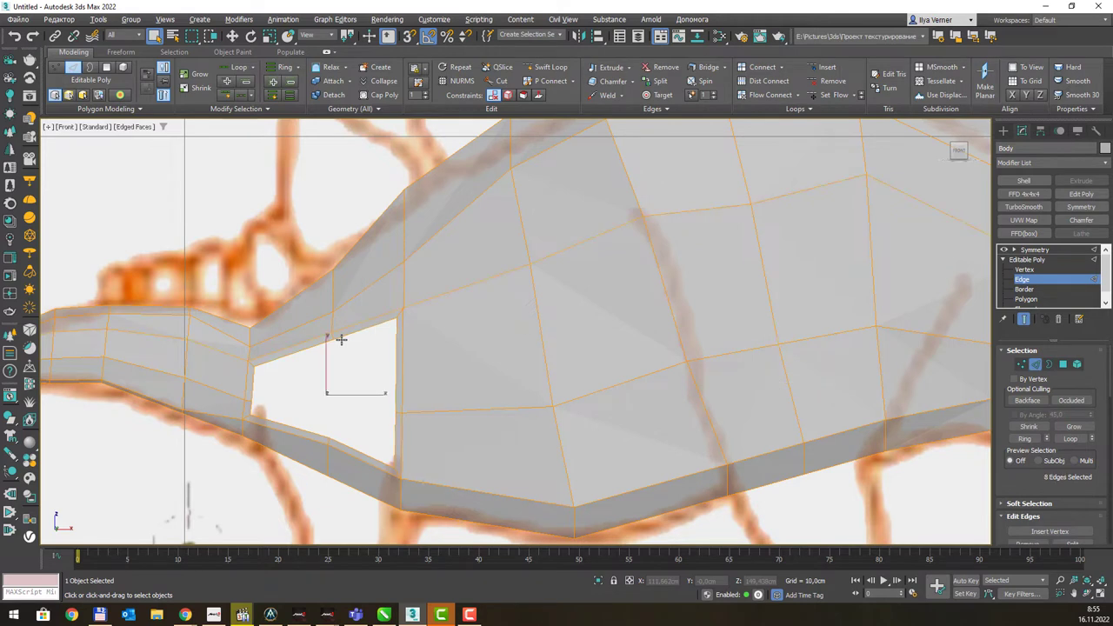
{"action": "left_click", "coordinate": [1027, 289]}
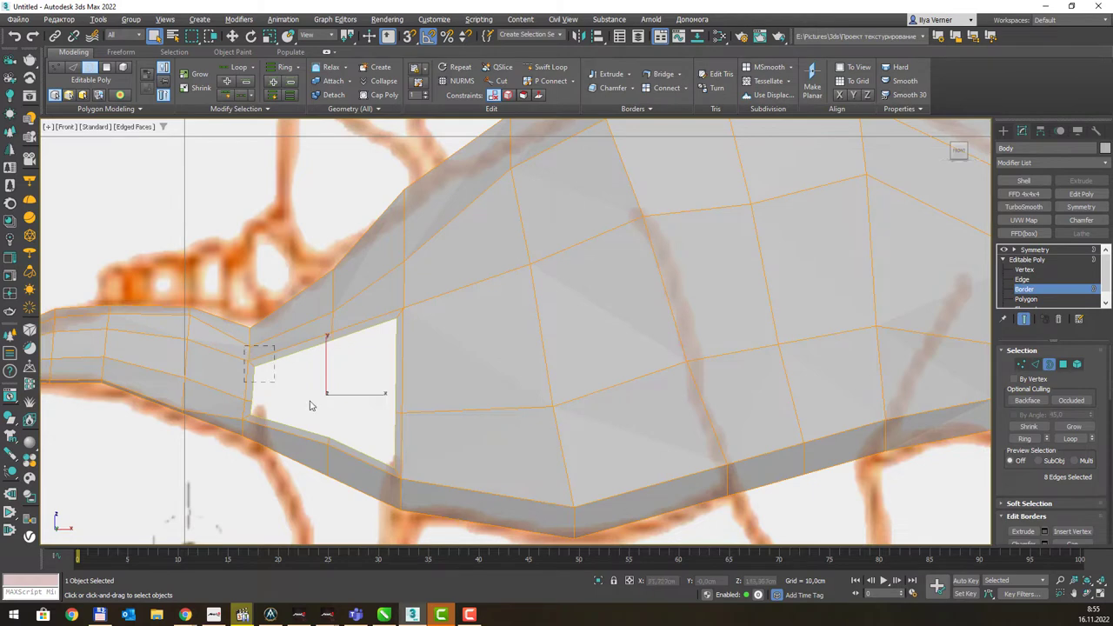
{"action": "left_click_drag", "start_coordinate": [256, 342], "coordinate": [449, 472]}
{"action": "left_click_drag", "start_coordinate": [223, 310], "coordinate": [434, 476]}
{"action": "scroll", "coordinate": [339, 322], "scroll_direction": "down", "scroll_amount": 3}
{"action": "scroll", "coordinate": [339, 322], "scroll_direction": "down", "scroll_amount": 2}
{"action": "mouse_move", "coordinate": [340, 322]}
{"action": "middle_mouse_down", "text": "alt"}
{"action": "mouse_move", "coordinate": [284, 378]}
{"action": "mouse_move", "coordinate": [345, 301]}
{"action": "middle_mouse_up", "text": "alt"}
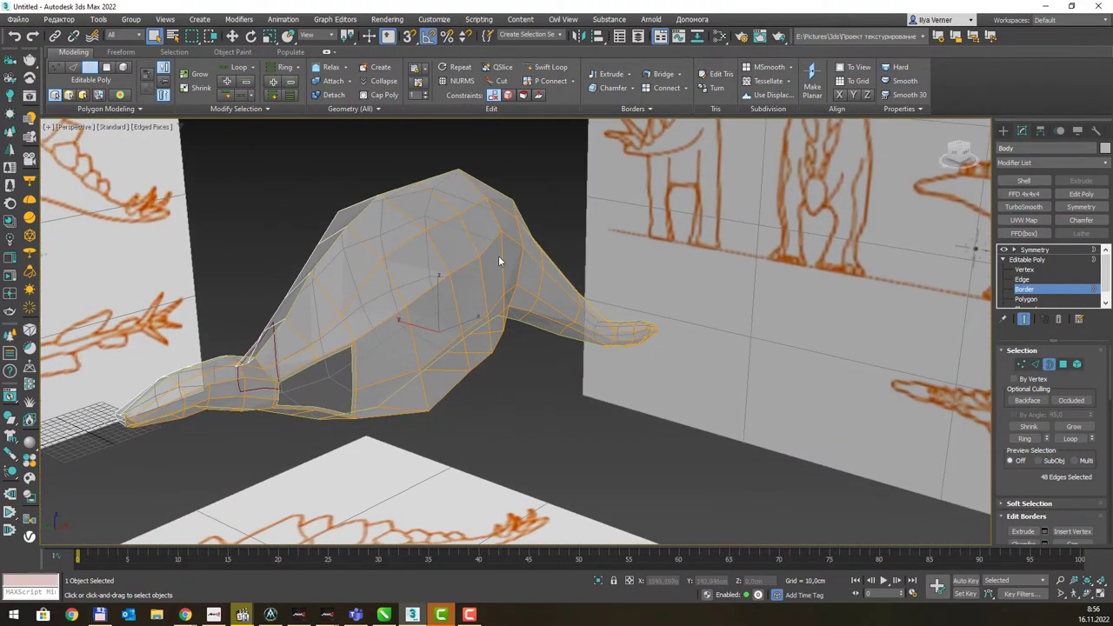
Return to Edge level and open the Loop Tools window from the Loops panel.
{"action": "left_click", "coordinate": [1035, 364]}
{"action": "mouse_move", "coordinate": [500, 314]}
{"action": "middle_mouse_down", "text": "alt"}
{"action": "mouse_move", "coordinate": [555, 306]}
{"action": "mouse_move", "coordinate": [547, 323]}
{"action": "middle_mouse_up", "text": "alt"}
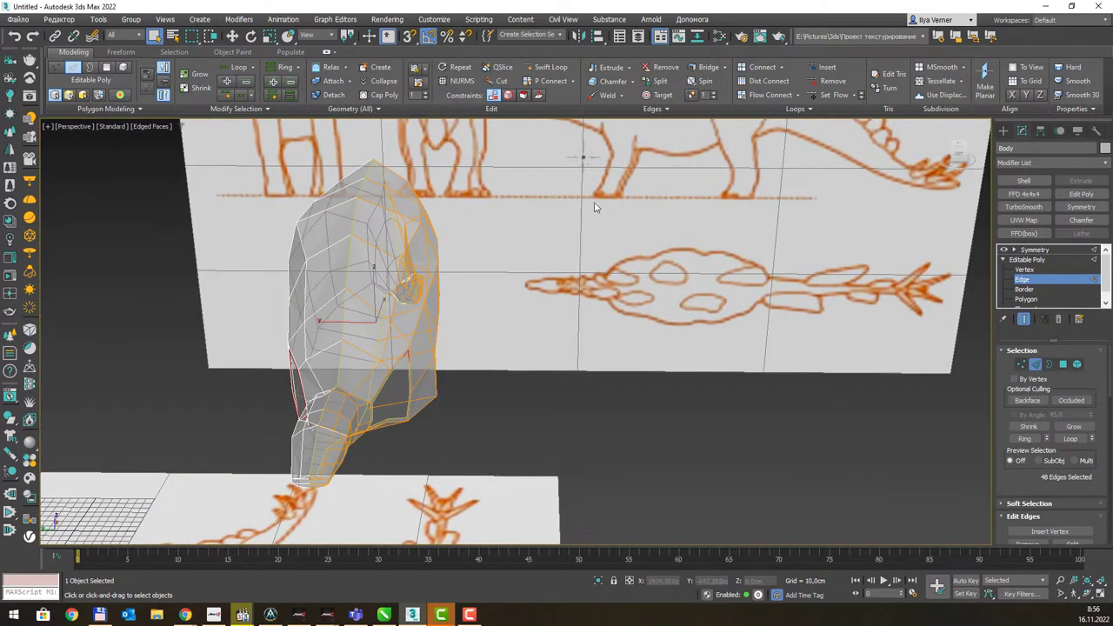
{"action": "middle_click_drag", "start_coordinate": [597, 208], "coordinate": [552, 211], "text": "alt"}
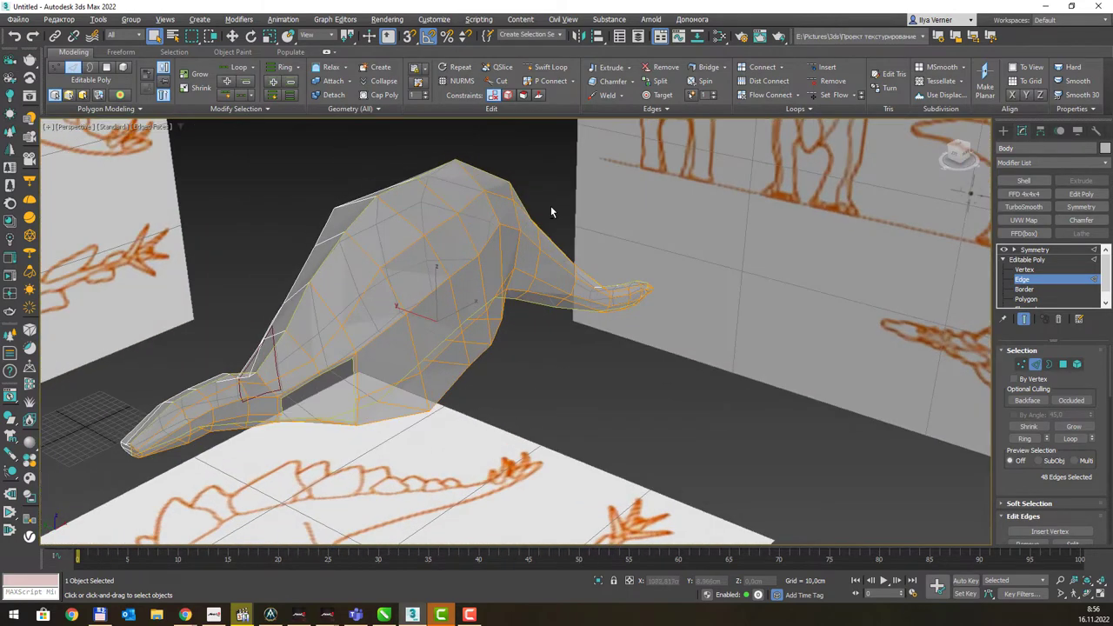
{"action": "left_click", "coordinate": [808, 110]}
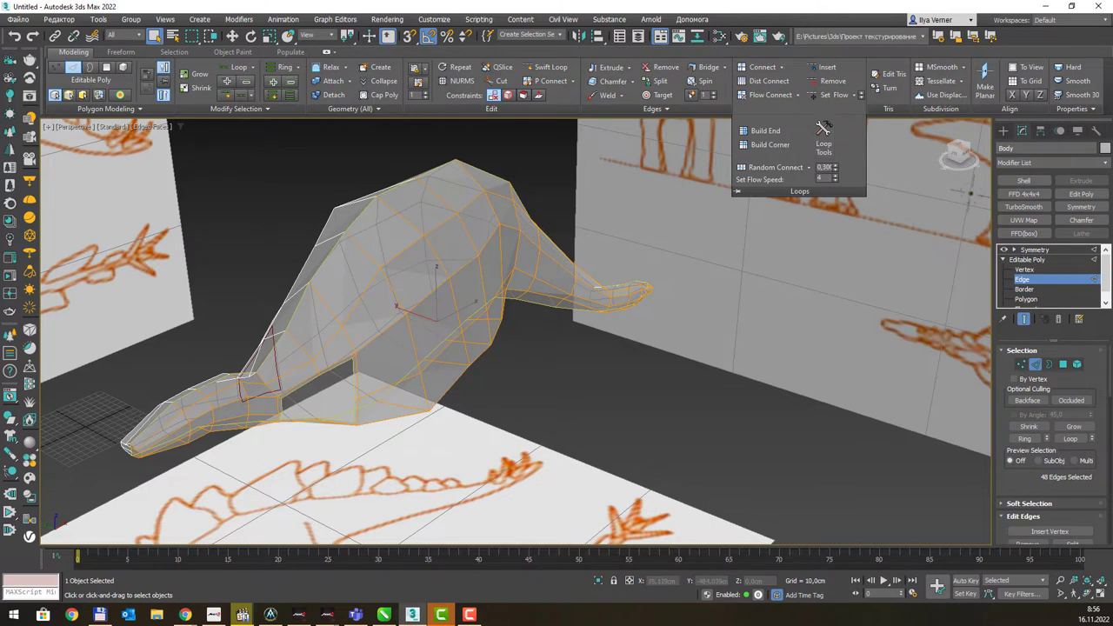
{"action": "left_click_drag", "start_coordinate": [716, 273], "coordinate": [715, 238]}
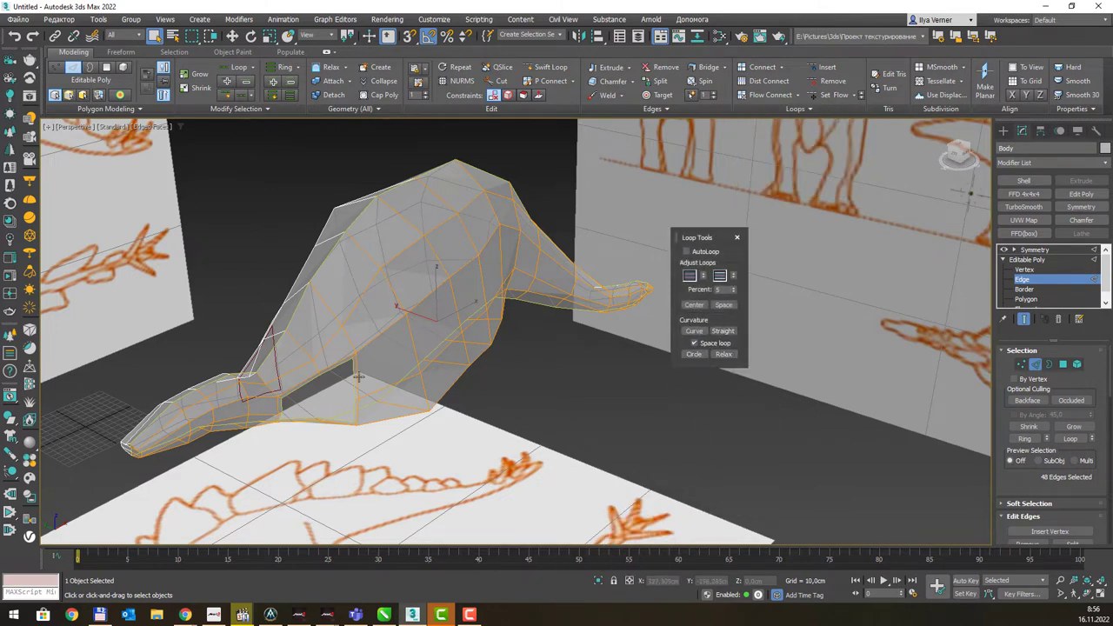
Test the Loop Tools Circle on the selected loops, then undo it.
{"action": "left_click", "coordinate": [695, 355]}
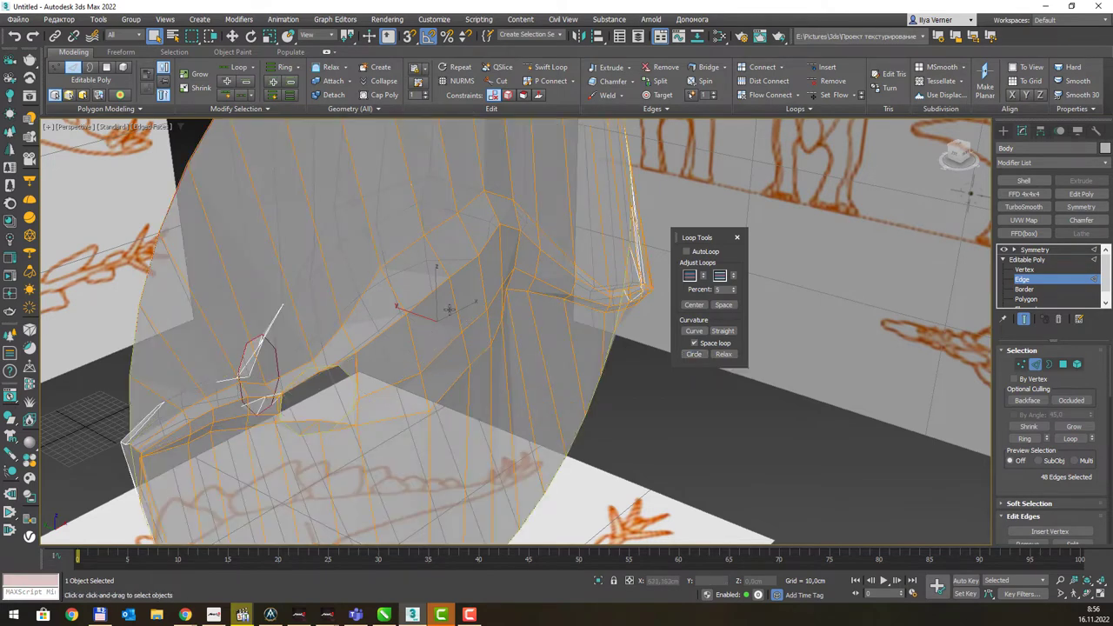
{"action": "scroll", "coordinate": [445, 308], "scroll_direction": "down", "scroll_amount": 3}
{"action": "scroll", "coordinate": [446, 308], "scroll_direction": "down", "scroll_amount": 2}
{"action": "key", "text": "ctrl+z"}
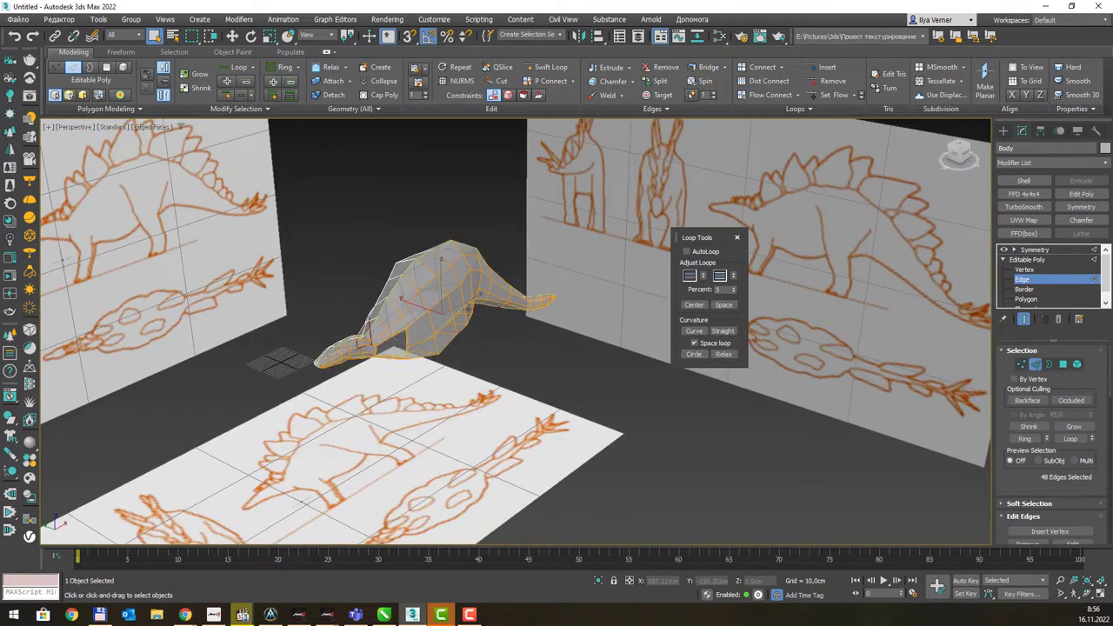
Trim the edge selection down to the hole's rim.
{"action": "middle_click_drag", "start_coordinate": [511, 301], "coordinate": [451, 300], "text": "alt"}
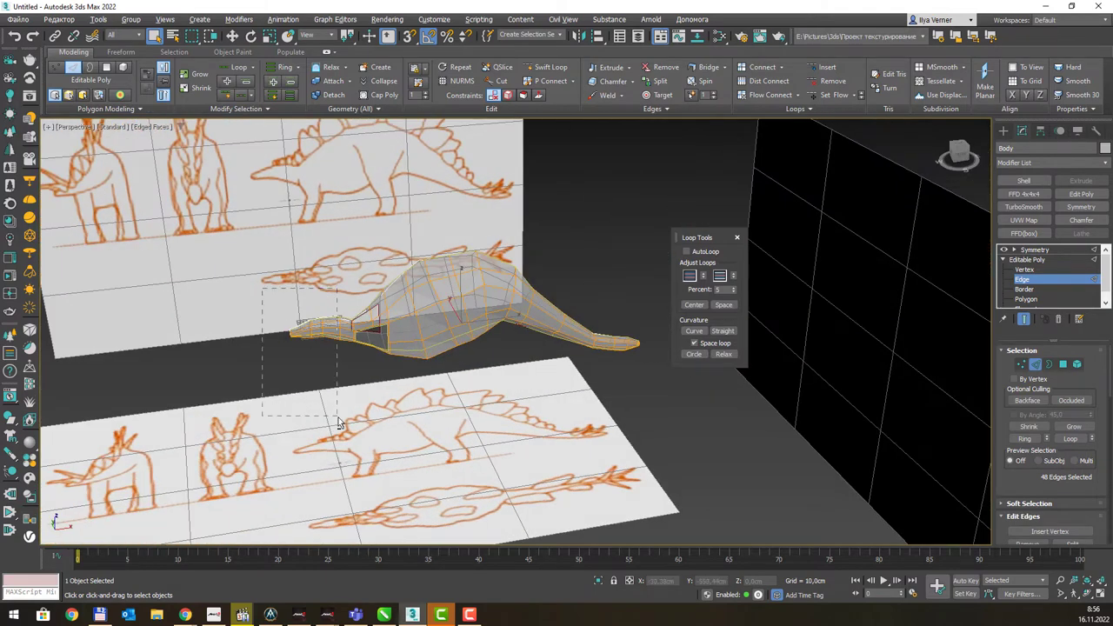
{"action": "left_click", "coordinate": [465, 295]}
{"action": "left_click_drag", "start_coordinate": [509, 449], "coordinate": [585, 256]}
{"action": "left_click_drag", "start_coordinate": [405, 422], "coordinate": [405, 419]}
{"action": "left_click_drag", "start_coordinate": [516, 371], "coordinate": [513, 373]}
{"action": "left_click_drag", "start_coordinate": [300, 338], "coordinate": [301, 341], "text": "alt"}
{"action": "scroll", "coordinate": [752, 351], "scroll_direction": "up", "scroll_amount": 2}
{"action": "scroll", "coordinate": [400, 323], "scroll_direction": "up", "scroll_amount": 3}
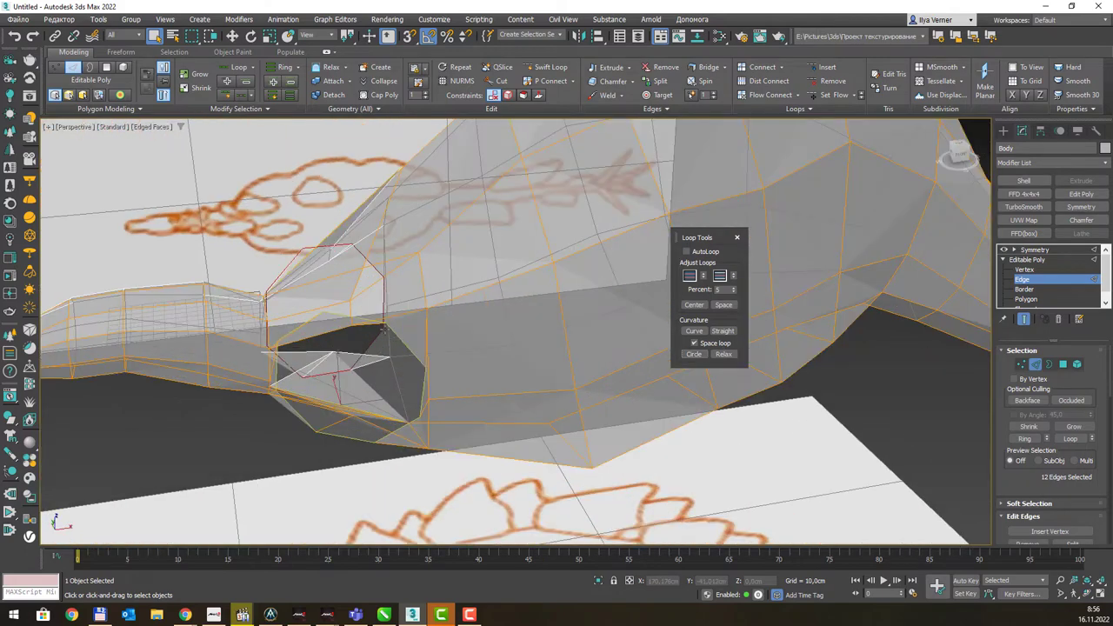
{"action": "scroll", "coordinate": [440, 323], "scroll_direction": "up", "scroll_amount": 1}
{"action": "scroll", "coordinate": [449, 311], "scroll_direction": "down", "scroll_amount": 1}
{"action": "middle_click_drag", "start_coordinate": [449, 311], "coordinate": [389, 313], "text": "alt"}
Turn off See-Through and switch to Vertex level.
{"action": "key", "text": "alt+x"}
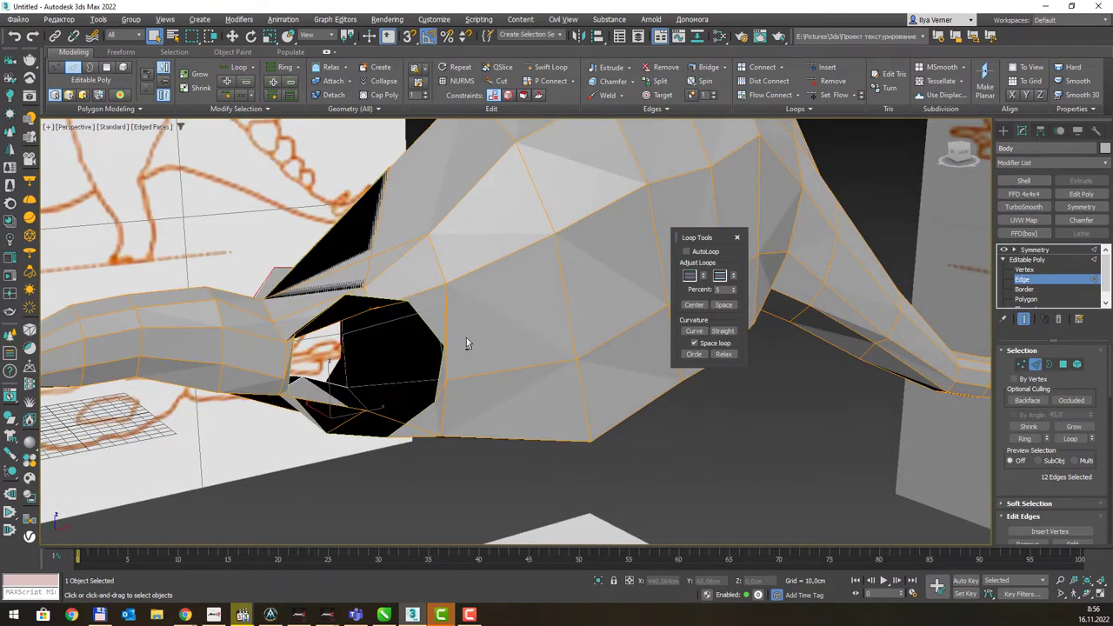
{"action": "left_click", "coordinate": [1029, 365]}
{"action": "left_click", "coordinate": [1023, 365]}
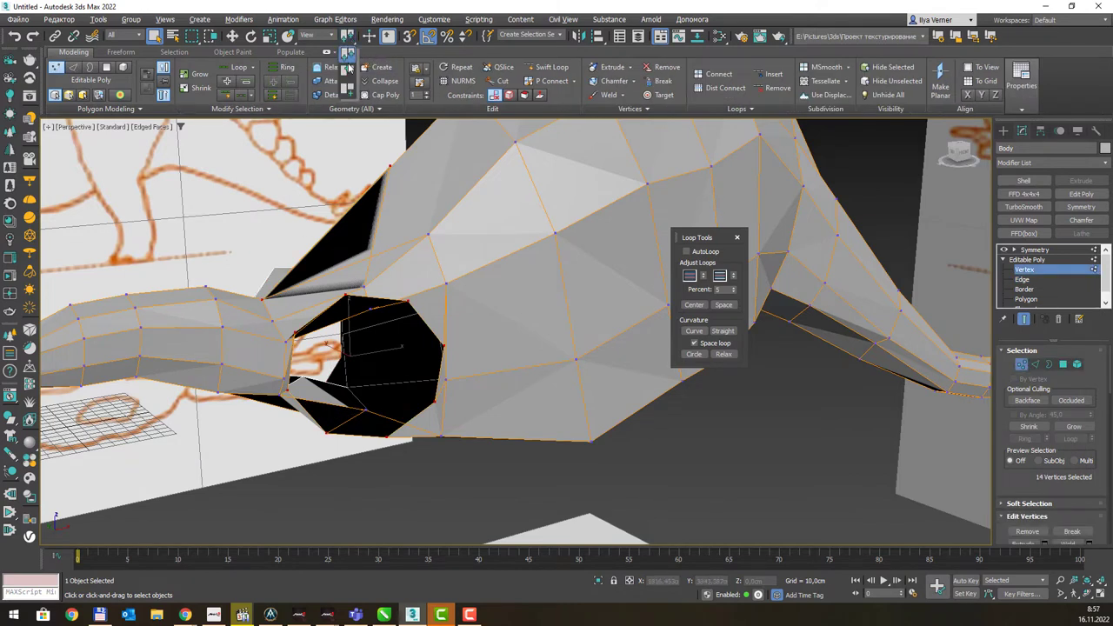
Scale the hole's vertex ring, then shift it right and down.
{"action": "left_click", "coordinate": [269, 36]}
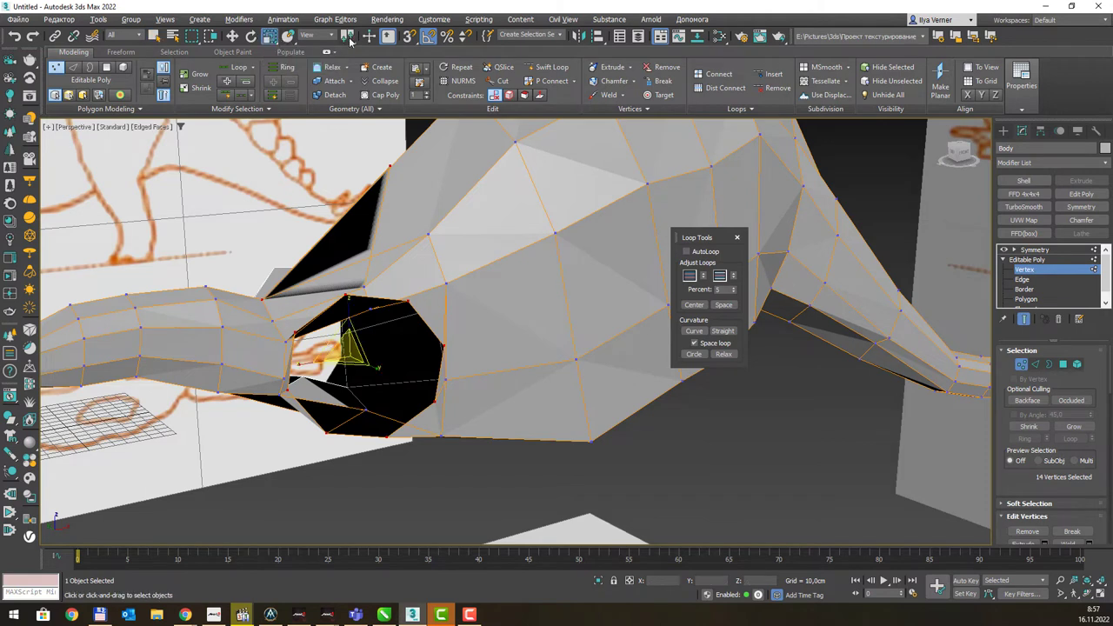
{"action": "left_click_drag", "start_coordinate": [347, 35], "coordinate": [349, 54]}
{"action": "mouse_move", "coordinate": [350, 346]}
{"action": "left_mouse_down"}
{"action": "mouse_move", "coordinate": [402, 441]}
{"action": "mouse_move", "coordinate": [394, 334]}
{"action": "left_mouse_up"}
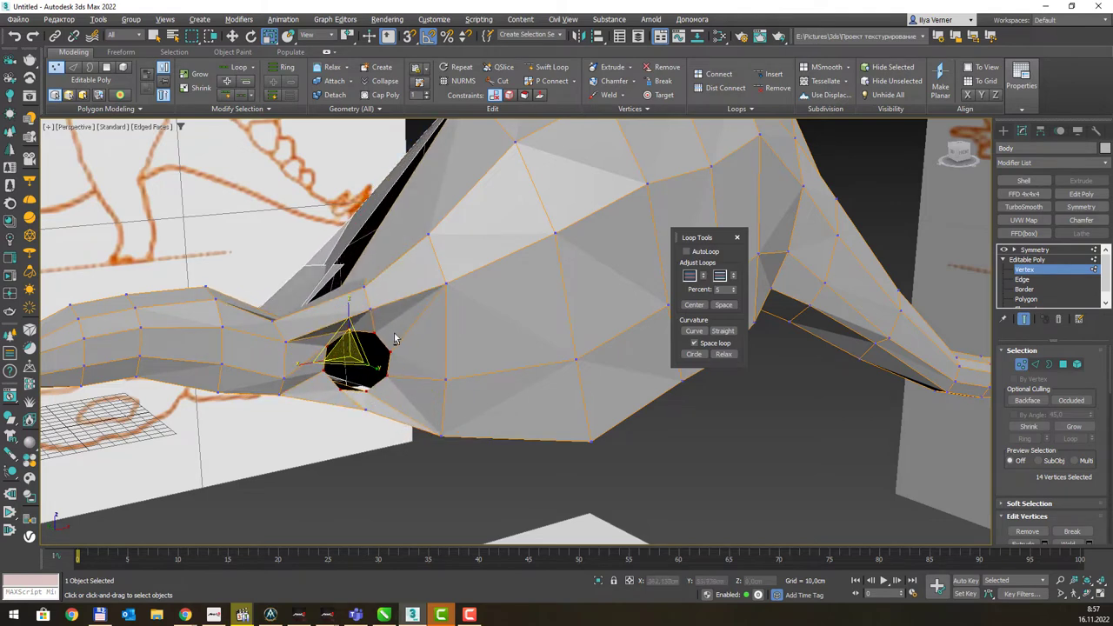
{"action": "mouse_move", "coordinate": [394, 331]}
{"action": "middle_mouse_down", "text": "alt"}
{"action": "mouse_move", "coordinate": [389, 307]}
{"action": "mouse_move", "coordinate": [377, 318]}
{"action": "mouse_move", "coordinate": [413, 327]}
{"action": "middle_mouse_up", "text": "alt"}
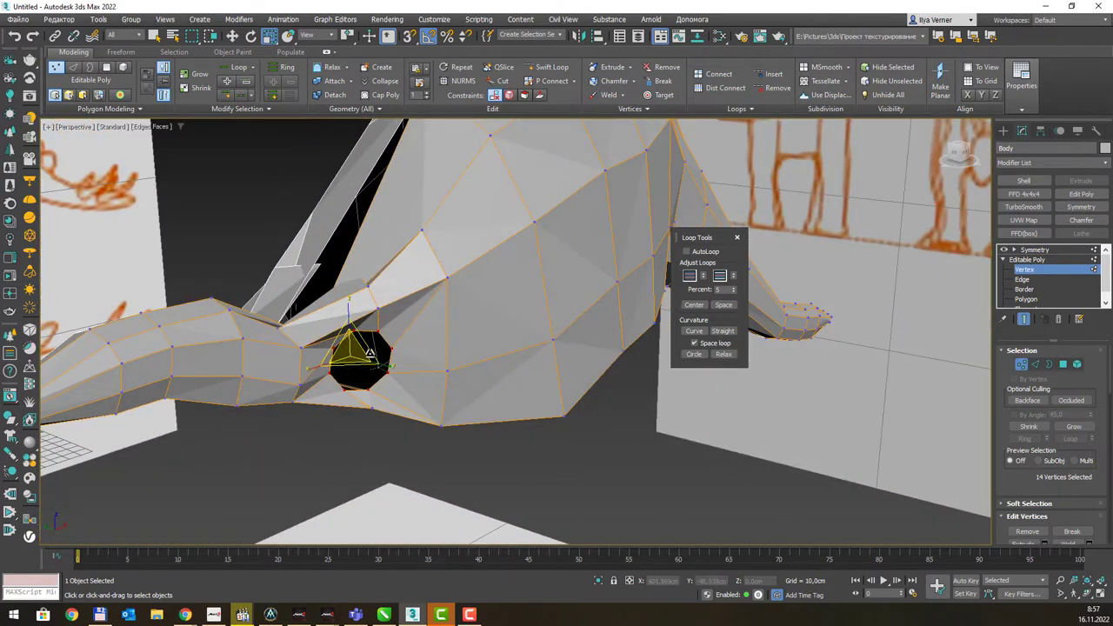
{"action": "key", "text": "w"}
{"action": "left_click_drag", "start_coordinate": [336, 352], "coordinate": [351, 359]}
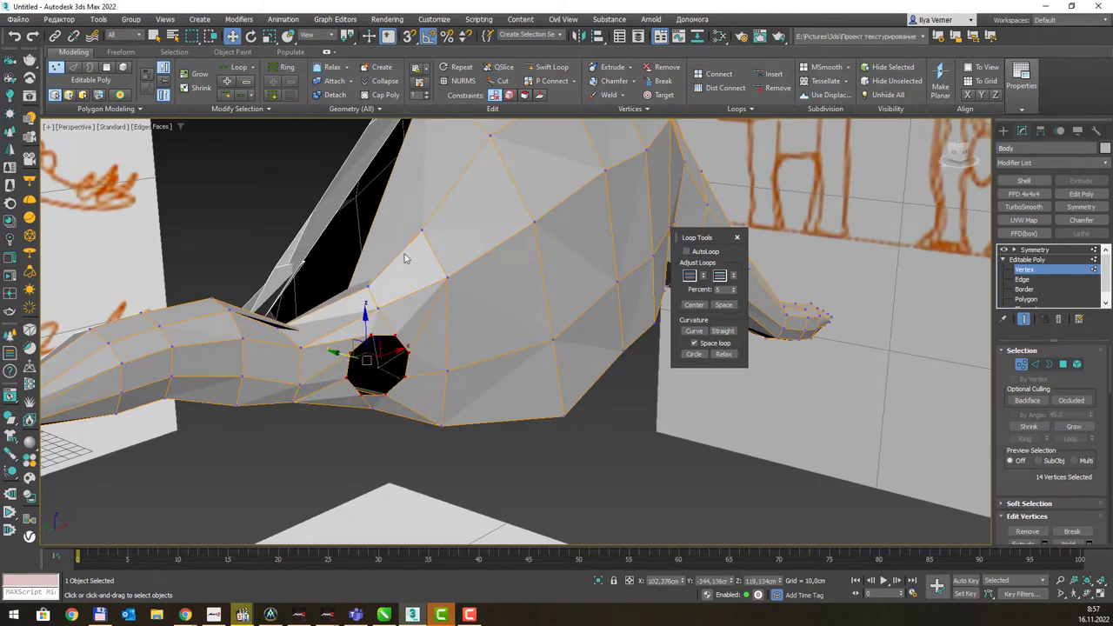
Rotate the vertex ring to widen the eye opening, then return to Select Object.
{"action": "left_click", "coordinate": [252, 38]}
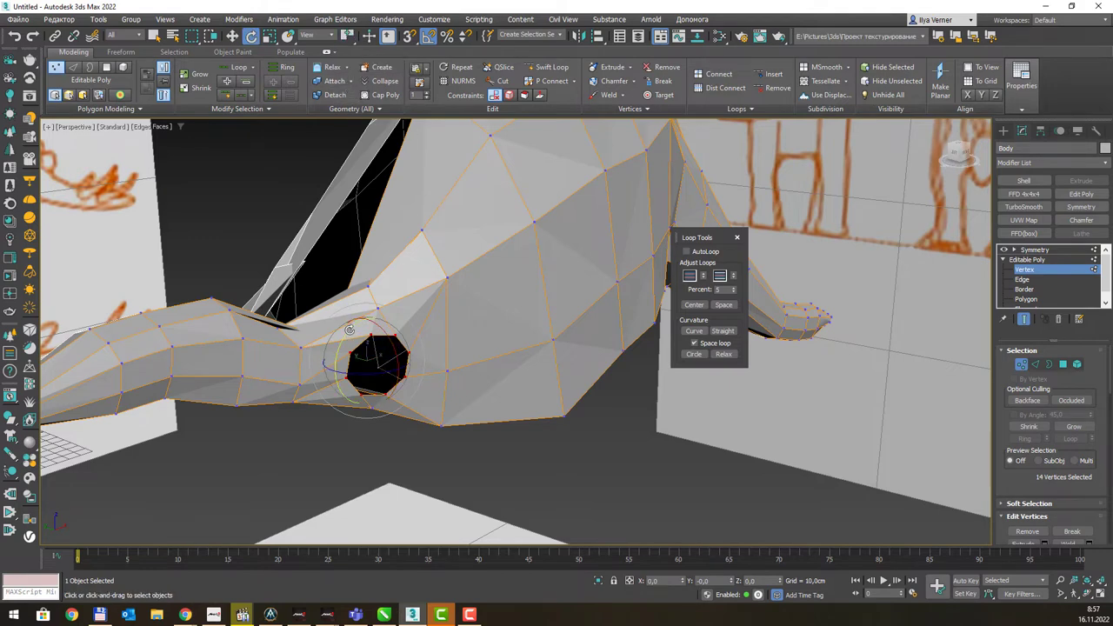
{"action": "middle_click_drag", "start_coordinate": [357, 344], "coordinate": [364, 341], "text": "alt"}
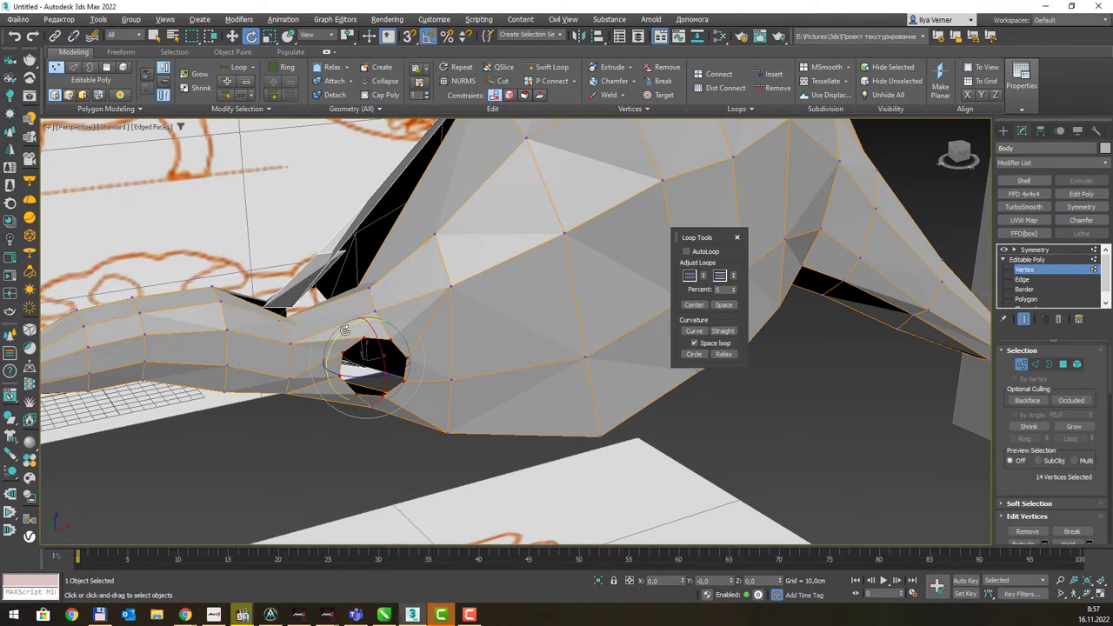
{"action": "left_click_drag", "start_coordinate": [344, 330], "coordinate": [335, 335]}
{"action": "mouse_move", "coordinate": [429, 319]}
{"action": "middle_mouse_down", "text": "alt"}
{"action": "mouse_move", "coordinate": [478, 303]}
{"action": "mouse_move", "coordinate": [447, 319]}
{"action": "mouse_move", "coordinate": [542, 328]}
{"action": "mouse_move", "coordinate": [535, 339]}
{"action": "mouse_move", "coordinate": [470, 335]}
{"action": "mouse_move", "coordinate": [415, 313]}
{"action": "mouse_move", "coordinate": [468, 329]}
{"action": "middle_mouse_up", "text": "alt"}
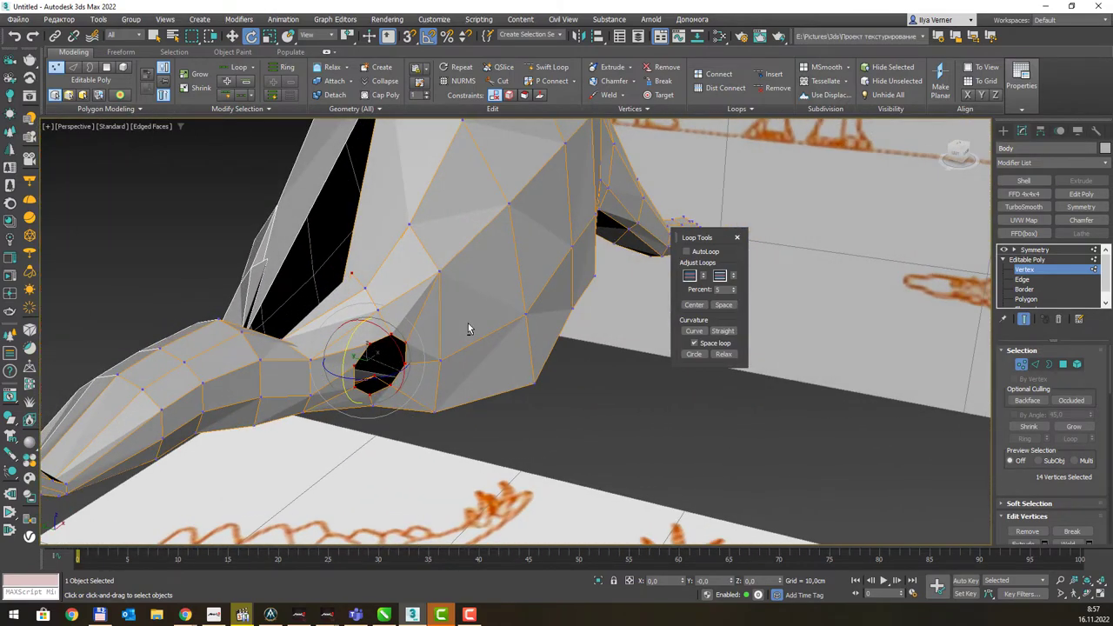
{"action": "left_click_drag", "start_coordinate": [465, 326], "coordinate": [464, 327]}
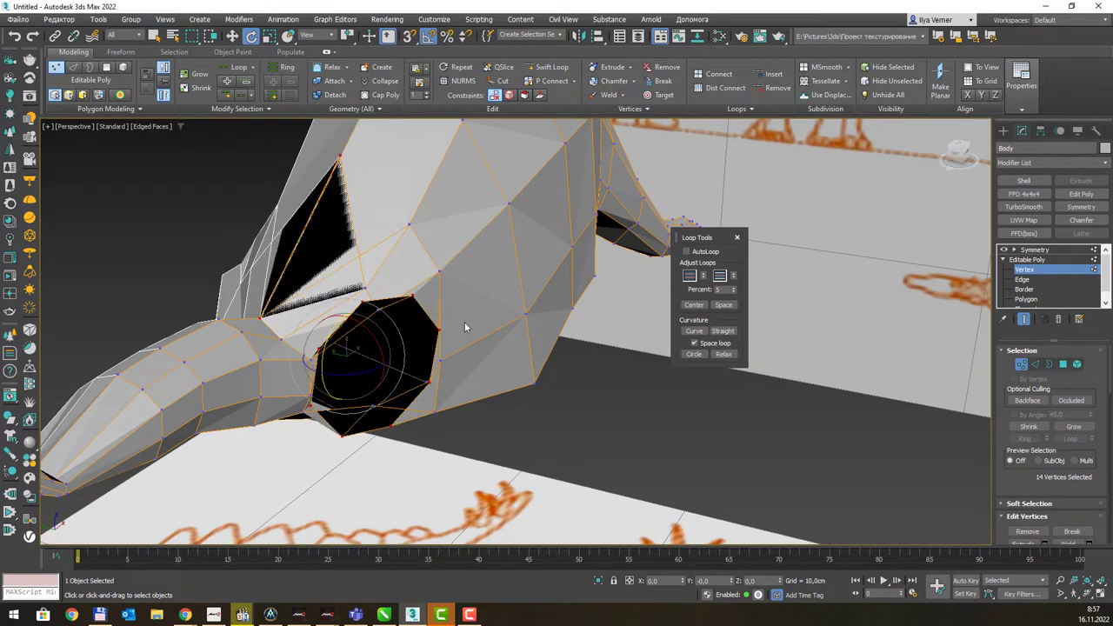
{"action": "middle_click_drag", "start_coordinate": [460, 305], "coordinate": [287, 168], "text": "alt"}
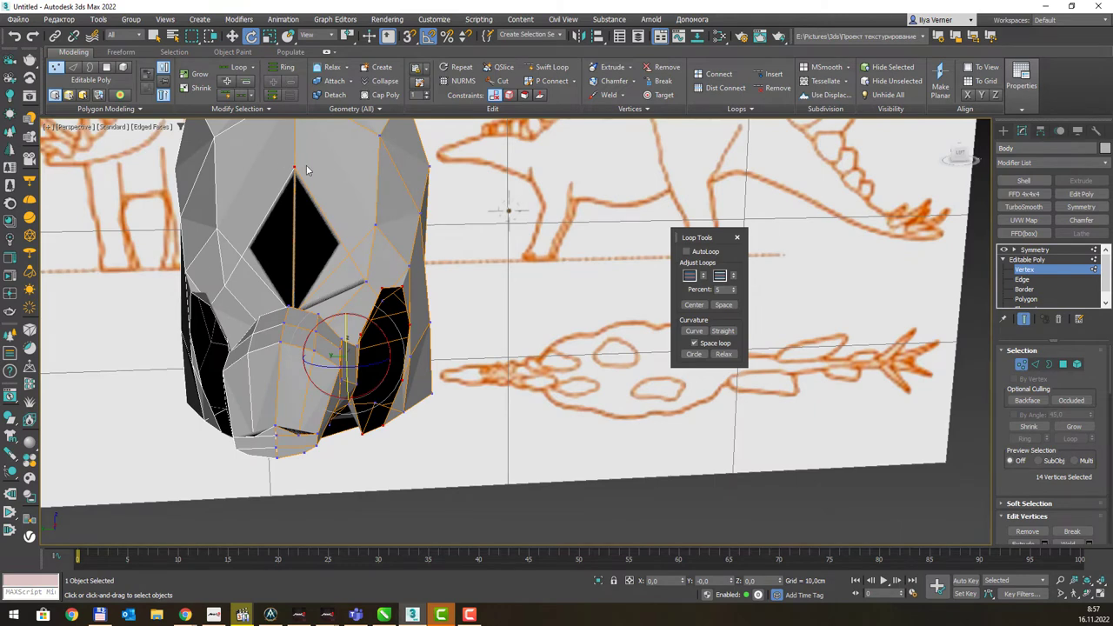
{"action": "scroll", "coordinate": [282, 165], "scroll_direction": "down", "scroll_amount": 2}
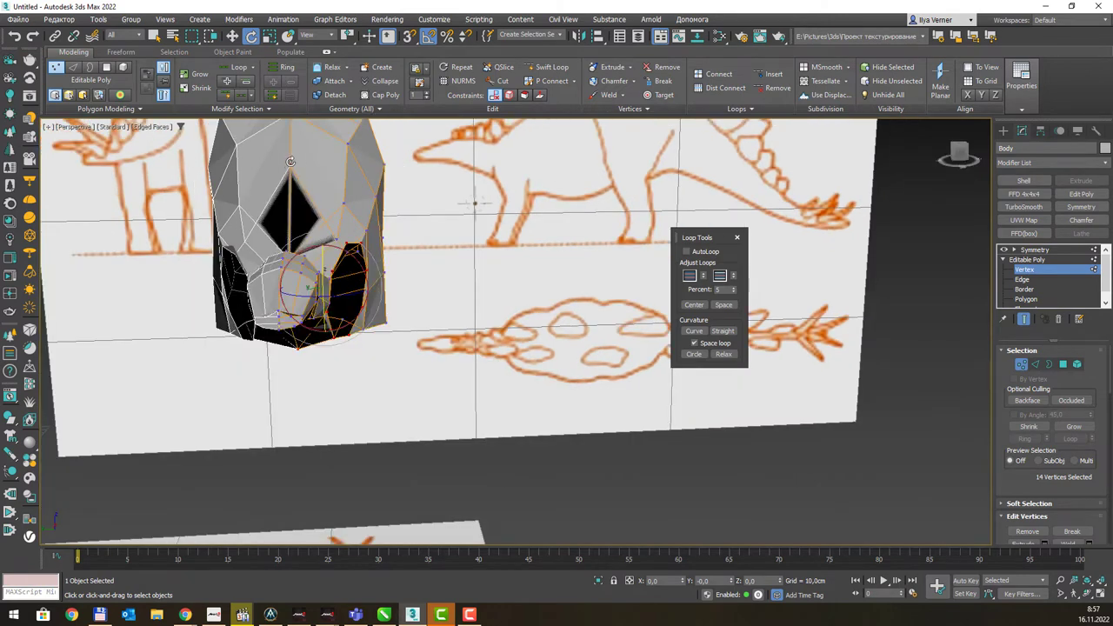
{"action": "key", "text": "q"}
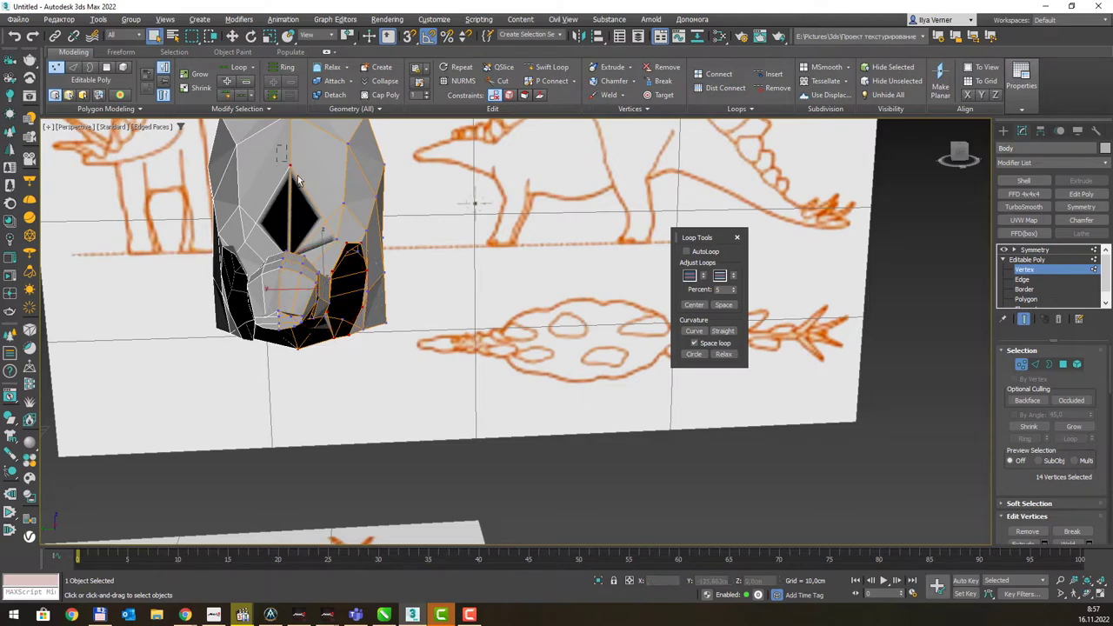
{"action": "mouse_move", "coordinate": [545, 188]}
{"action": "middle_mouse_down", "text": "alt"}
{"action": "mouse_move", "coordinate": [474, 240]}
{"action": "mouse_move", "coordinate": [328, 217]}
{"action": "middle_mouse_up", "text": "alt"}
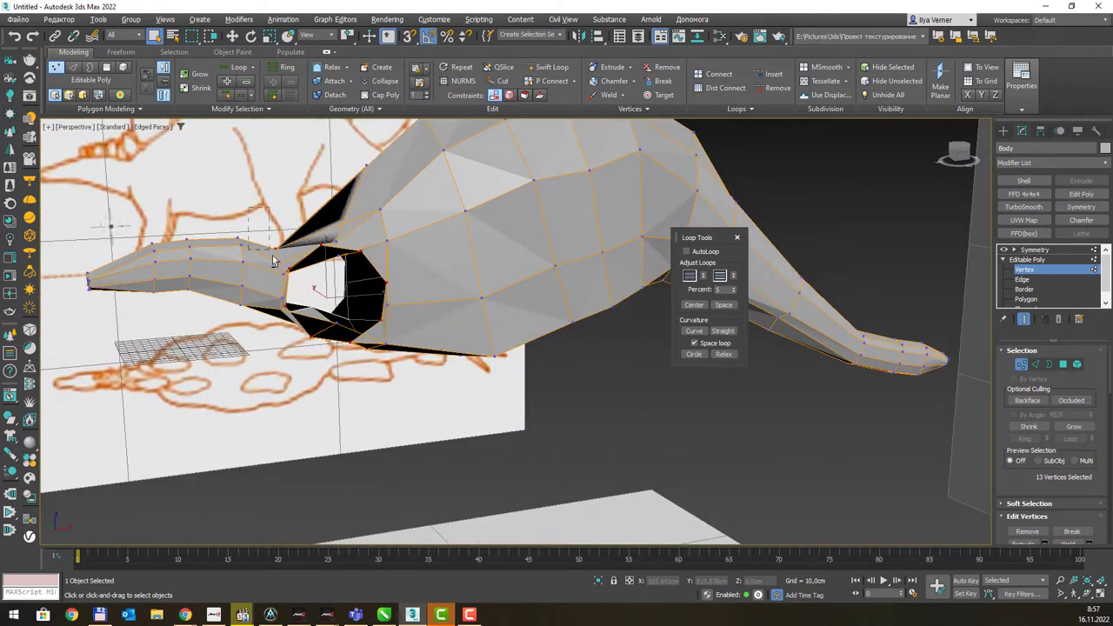
Trim the ring selection to 11 vertices and scale it smaller.
{"action": "left_click_drag", "start_coordinate": [278, 255], "coordinate": [306, 246], "text": "alt"}
{"action": "middle_click_drag", "start_coordinate": [339, 206], "coordinate": [353, 218], "text": "alt"}
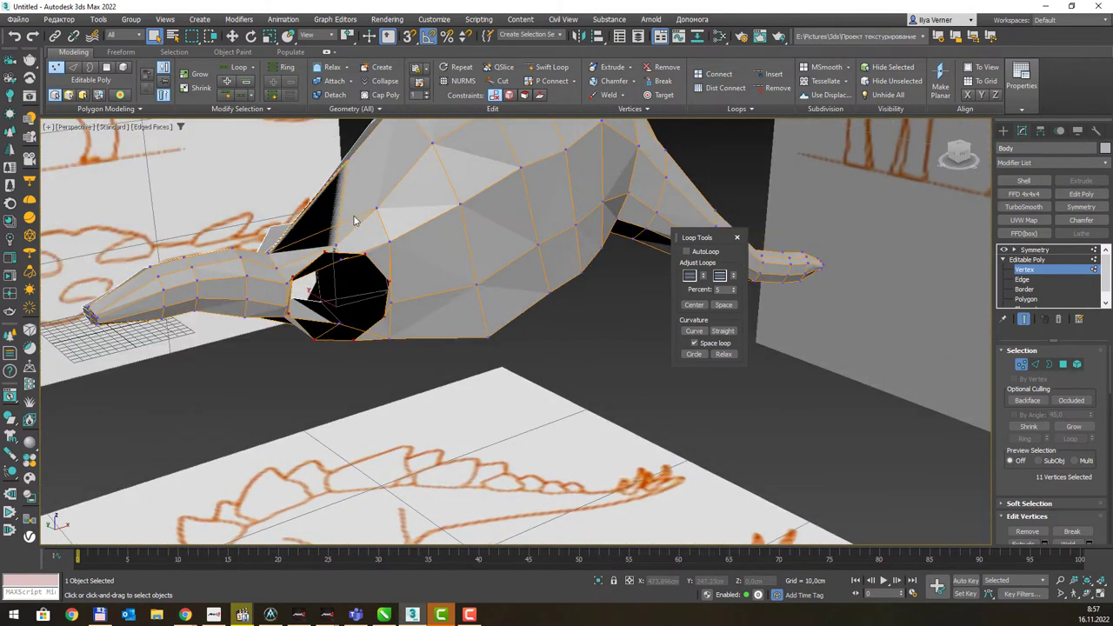
{"action": "key", "text": "r"}
{"action": "left_click_drag", "start_coordinate": [338, 296], "coordinate": [374, 358]}
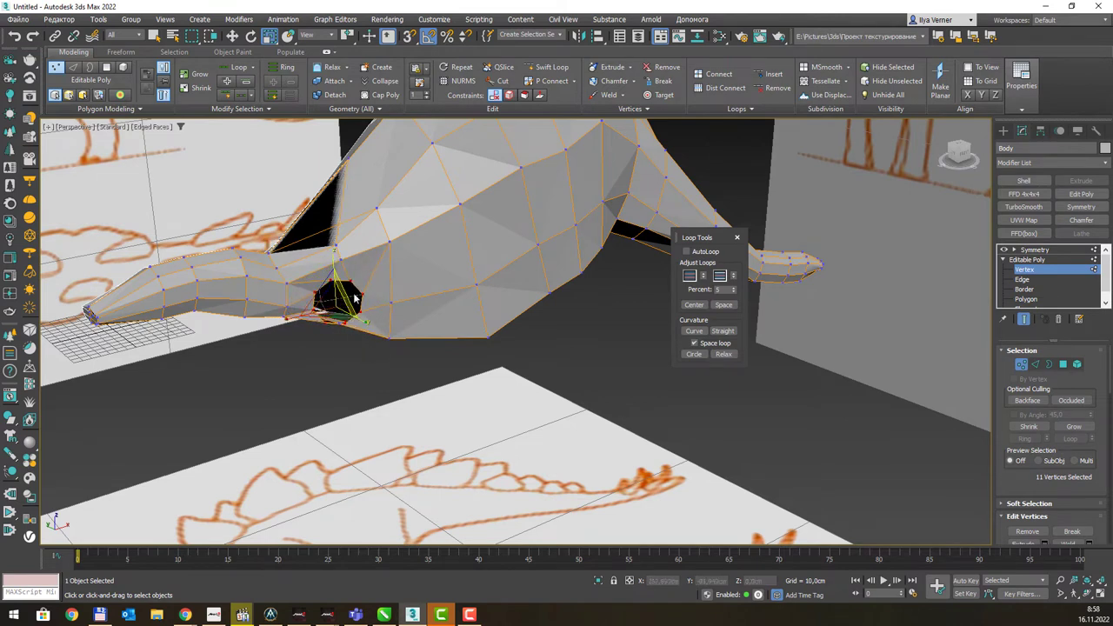
Rotate the eye ring and fine-tune its height along Z.
{"action": "key", "text": "e"}
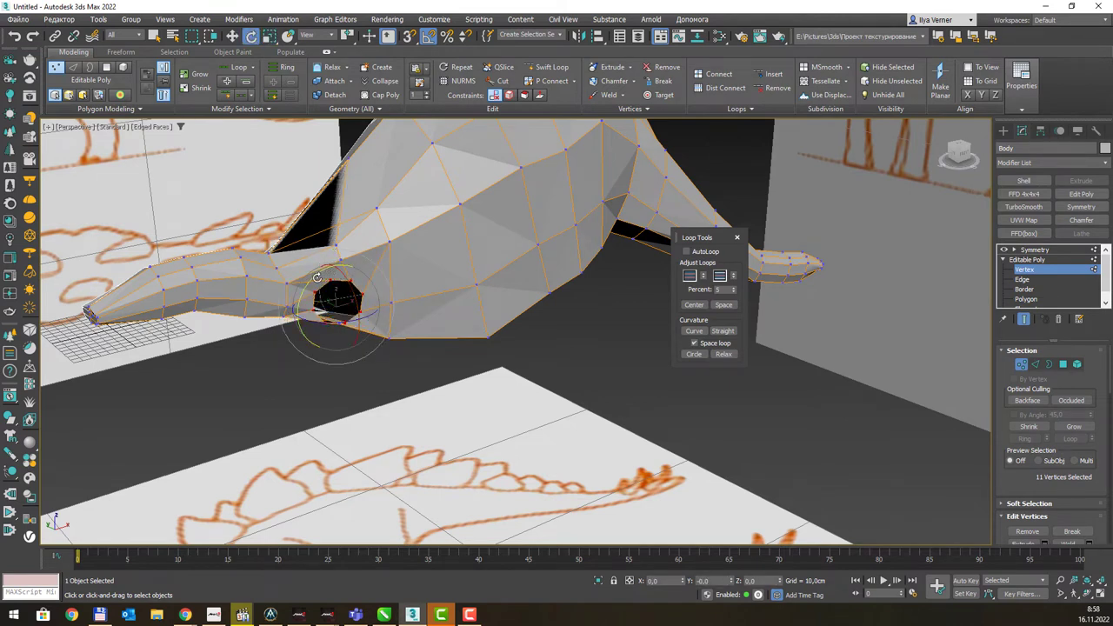
{"action": "left_click_drag", "start_coordinate": [316, 277], "coordinate": [311, 287]}
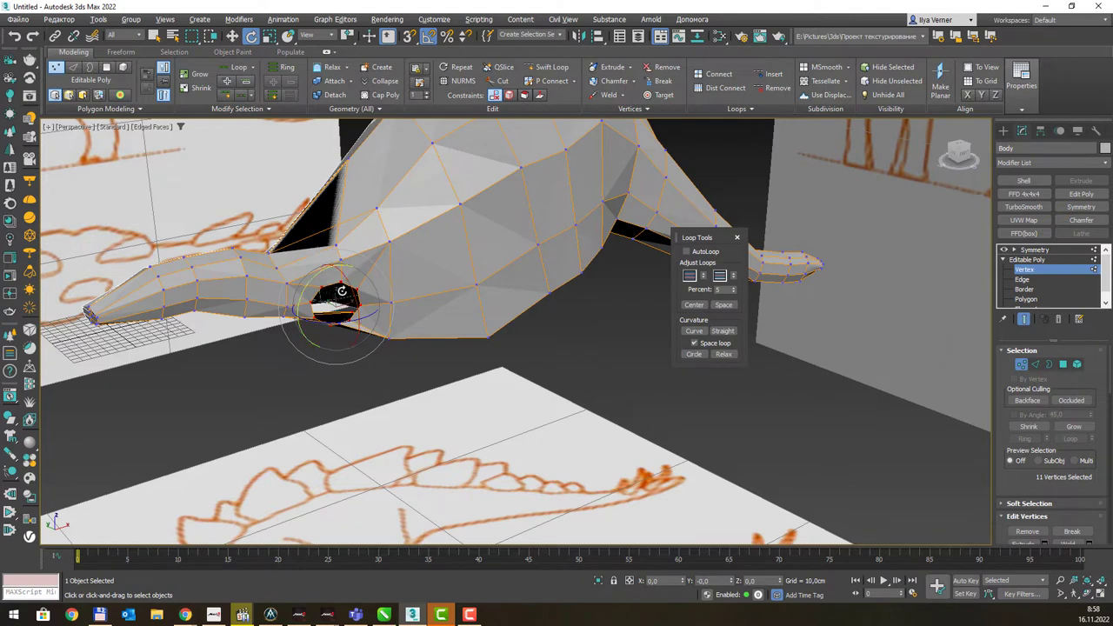
{"action": "middle_click_drag", "start_coordinate": [341, 292], "coordinate": [356, 279], "text": "alt"}
{"action": "key", "text": "w"}
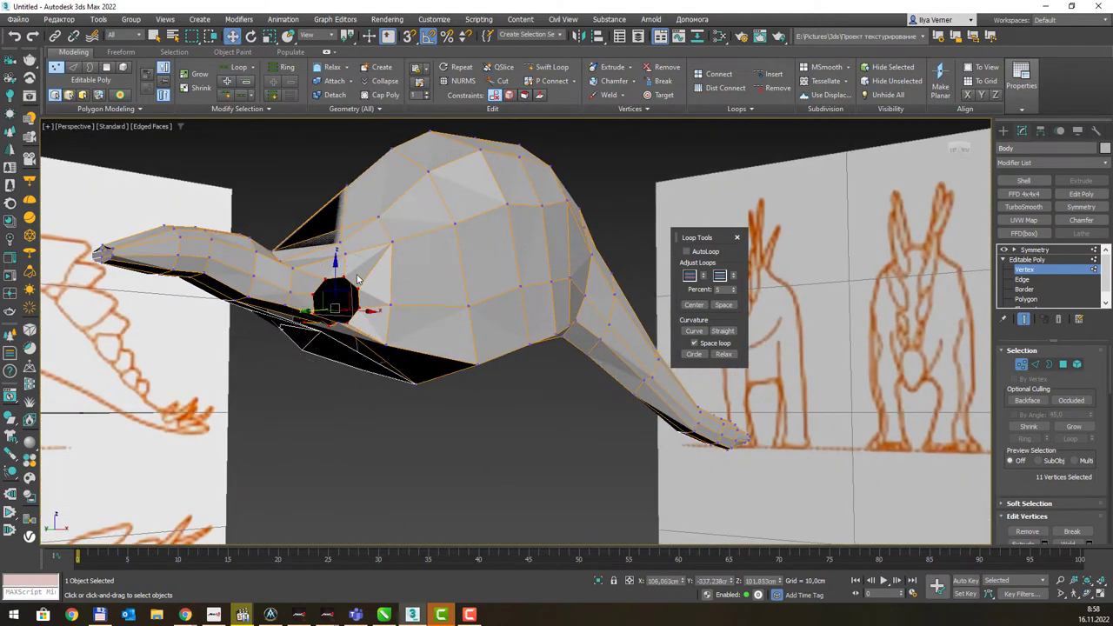
{"action": "left_click_drag", "start_coordinate": [334, 271], "coordinate": [337, 252]}
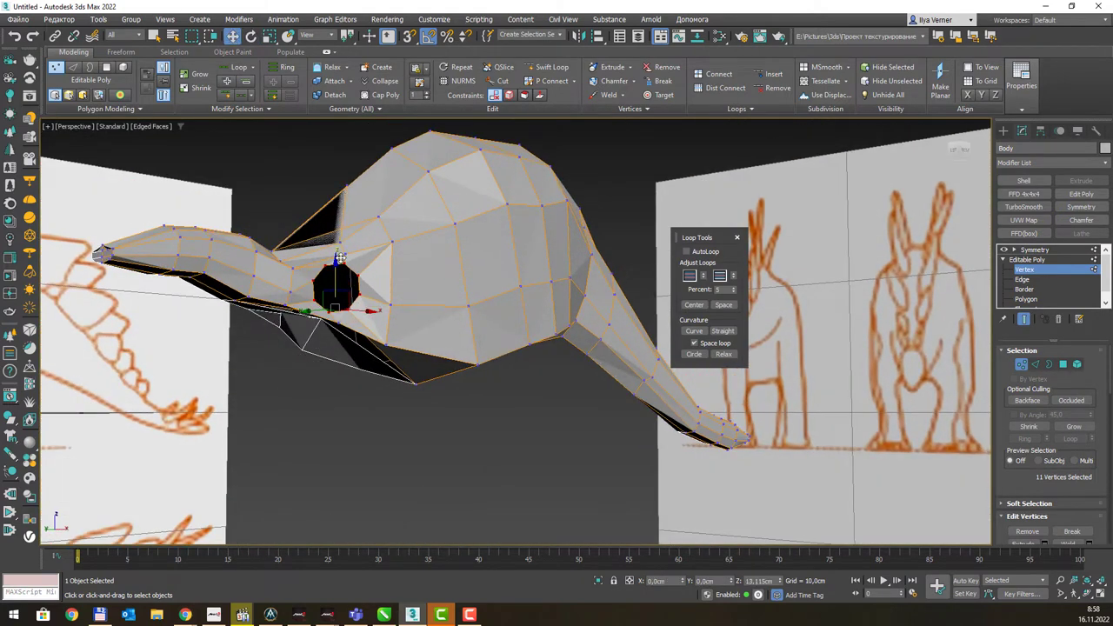
{"action": "mouse_move", "coordinate": [339, 252]}
{"action": "middle_mouse_down", "text": "alt"}
{"action": "mouse_move", "coordinate": [384, 298]}
{"action": "mouse_move", "coordinate": [327, 307]}
{"action": "mouse_move", "coordinate": [346, 259]}
{"action": "middle_mouse_up", "text": "alt"}
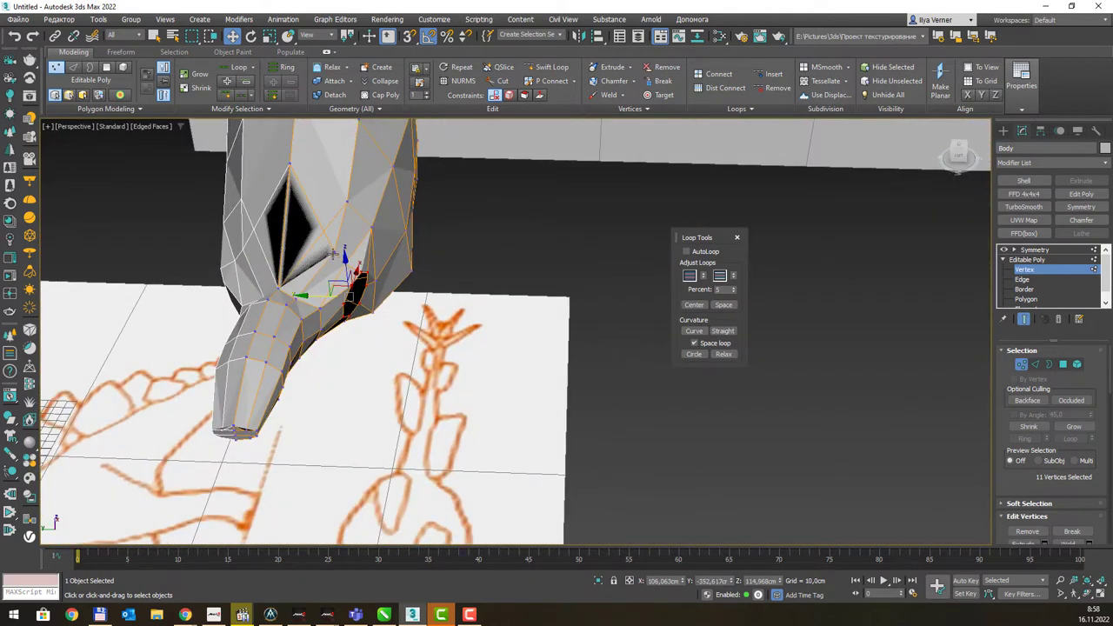
Move vertex 33 to close the gap beside the eye and reposition vertex 69 on the neck.
{"action": "left_click", "coordinate": [333, 251]}
{"action": "left_click_drag", "start_coordinate": [309, 251], "coordinate": [302, 250]}
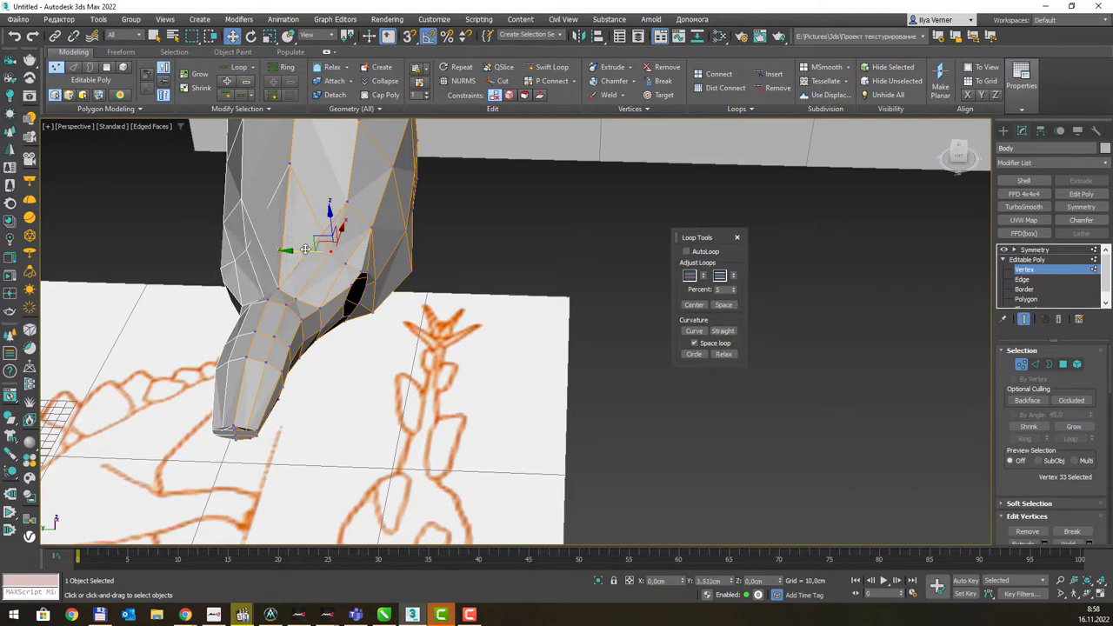
{"action": "mouse_move", "coordinate": [423, 218]}
{"action": "middle_mouse_down", "text": "alt"}
{"action": "mouse_move", "coordinate": [331, 192]}
{"action": "mouse_move", "coordinate": [437, 218]}
{"action": "mouse_move", "coordinate": [331, 209]}
{"action": "middle_mouse_up", "text": "alt"}
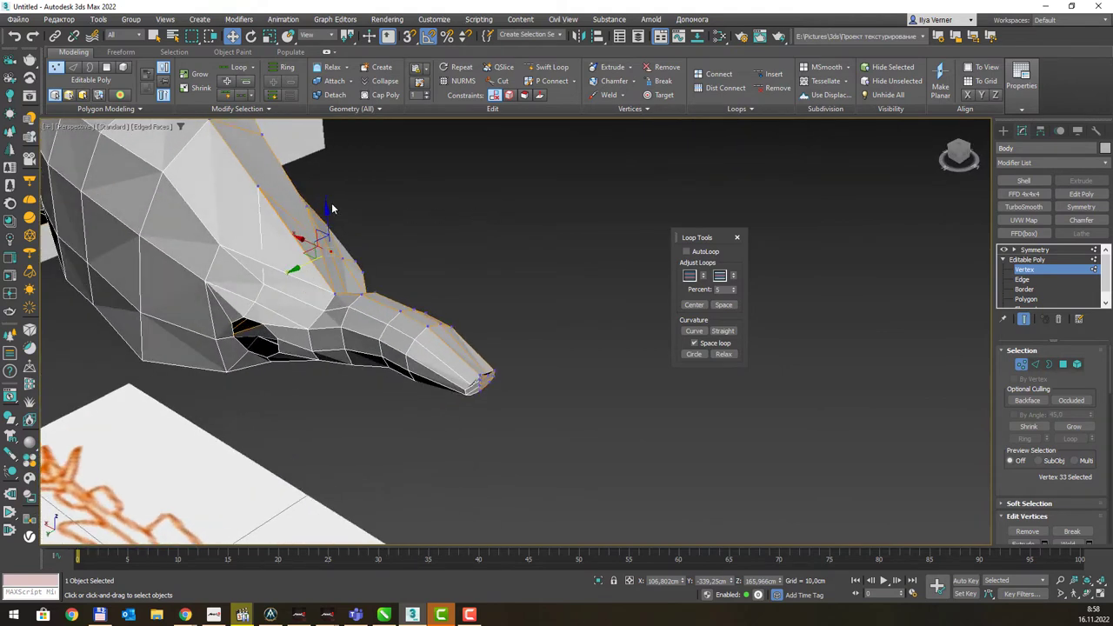
{"action": "left_click", "coordinate": [258, 189]}
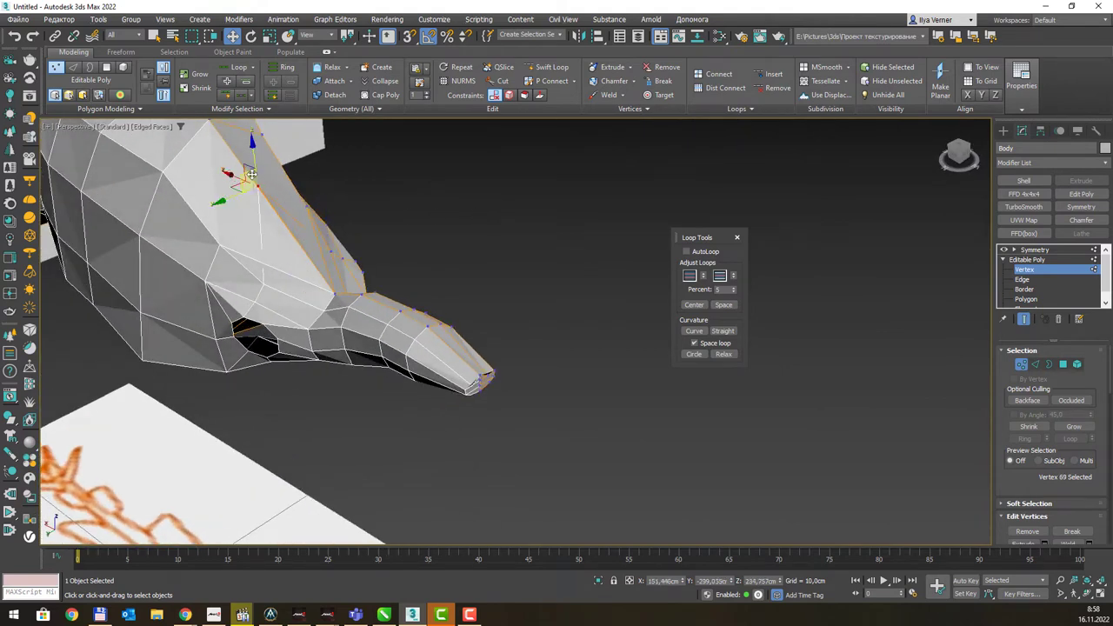
{"action": "mouse_move", "coordinate": [250, 174]}
{"action": "left_mouse_down"}
{"action": "mouse_move", "coordinate": [282, 221]}
{"action": "mouse_move", "coordinate": [274, 207]}
{"action": "left_mouse_up"}
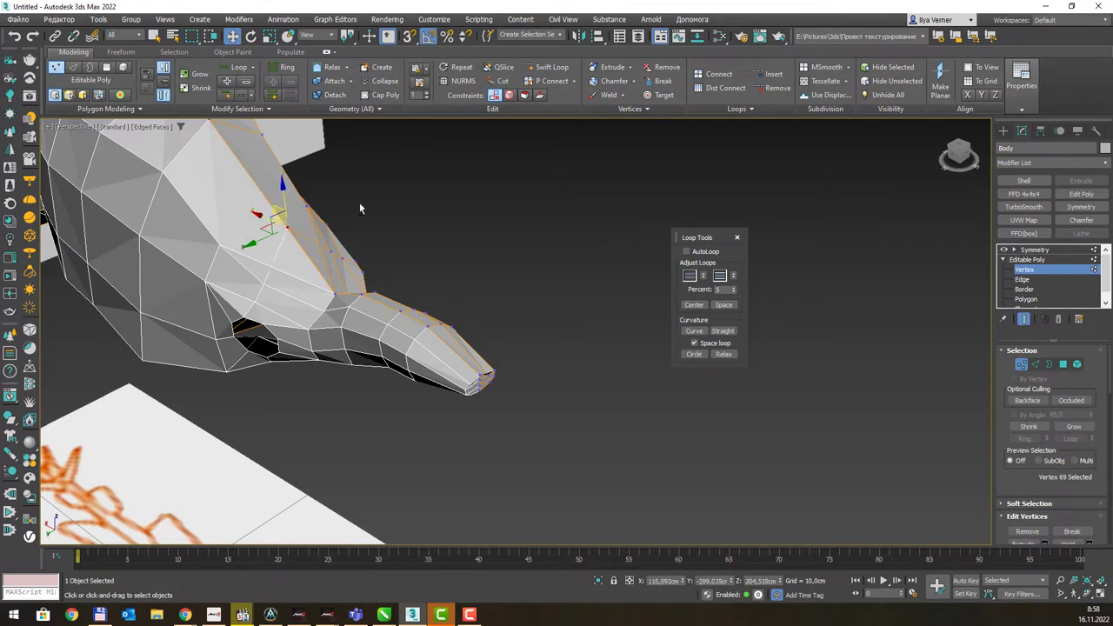
Orbit around the dinosaur to check it and close the Loop Tools window.
{"action": "mouse_move", "coordinate": [359, 202]}
{"action": "middle_mouse_down", "text": "alt"}
{"action": "mouse_move", "coordinate": [220, 188]}
{"action": "mouse_move", "coordinate": [232, 194]}
{"action": "mouse_move", "coordinate": [225, 171]}
{"action": "middle_mouse_up", "text": "alt"}
{"action": "mouse_move", "coordinate": [364, 223]}
{"action": "middle_mouse_down", "text": "alt"}
{"action": "mouse_move", "coordinate": [363, 249]}
{"action": "mouse_move", "coordinate": [366, 222]}
{"action": "middle_mouse_up", "text": "alt"}
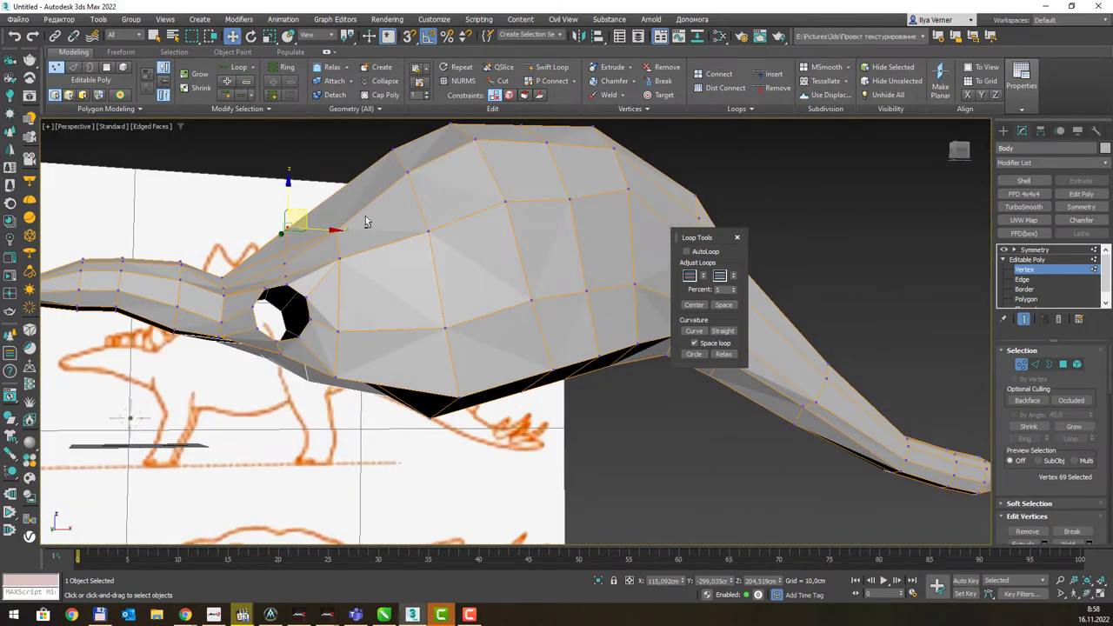
{"action": "left_click", "coordinate": [739, 238]}
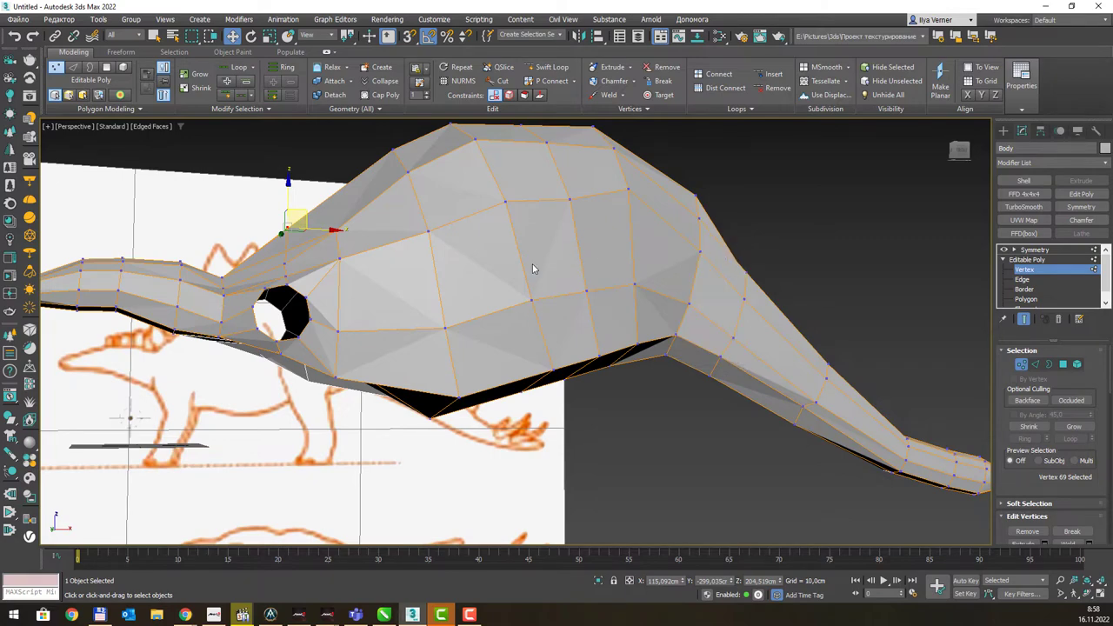
Pull two vertices under the head and jaw down and left to reshape the jaw faces.
{"action": "mouse_move", "coordinate": [533, 268]}
{"action": "middle_mouse_down", "text": "alt"}
{"action": "mouse_move", "coordinate": [557, 279]}
{"action": "mouse_move", "coordinate": [557, 241]}
{"action": "mouse_move", "coordinate": [596, 211]}
{"action": "mouse_move", "coordinate": [589, 229]}
{"action": "mouse_move", "coordinate": [634, 237]}
{"action": "middle_mouse_up", "text": "alt"}
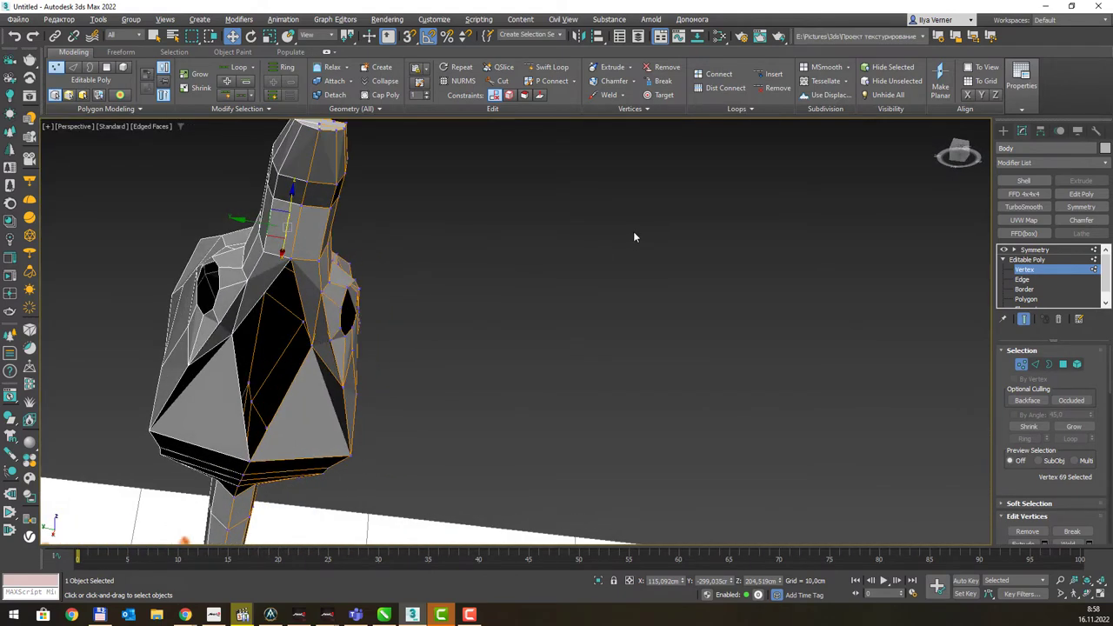
{"action": "left_click", "coordinate": [311, 346]}
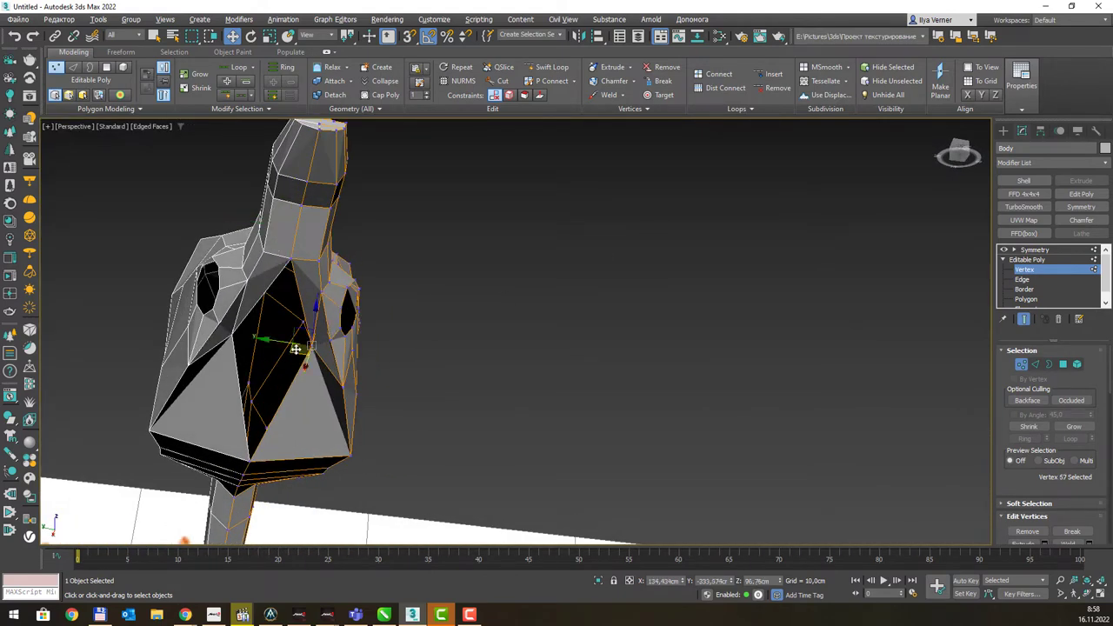
{"action": "left_click_drag", "start_coordinate": [295, 349], "coordinate": [304, 338]}
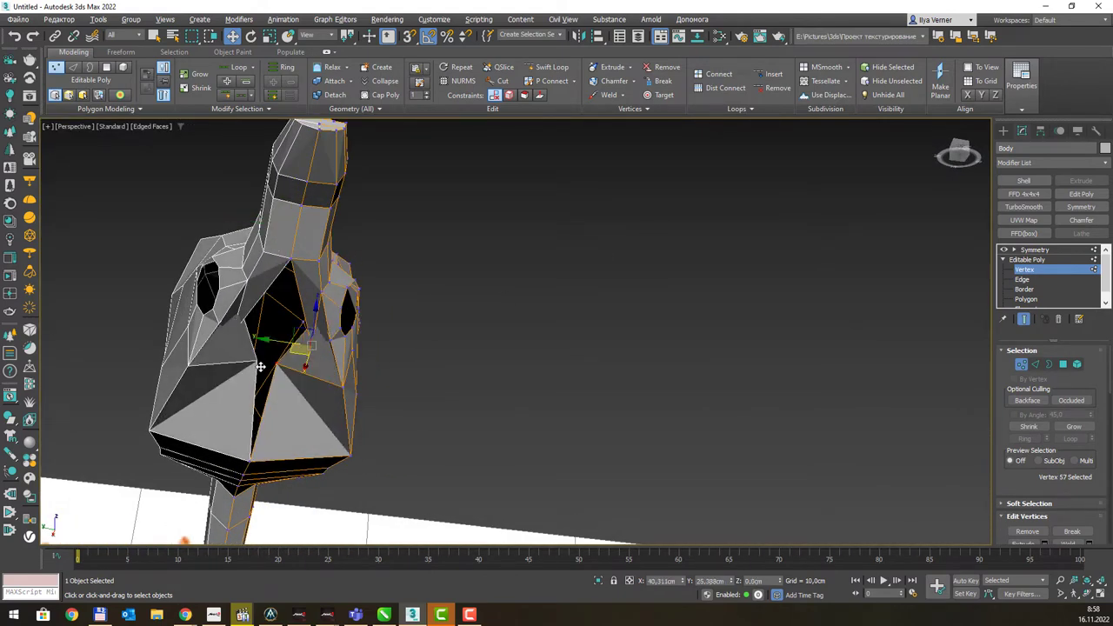
{"action": "left_click", "coordinate": [309, 339]}
{"action": "middle_click_drag", "start_coordinate": [300, 341], "coordinate": [286, 319], "text": "alt"}
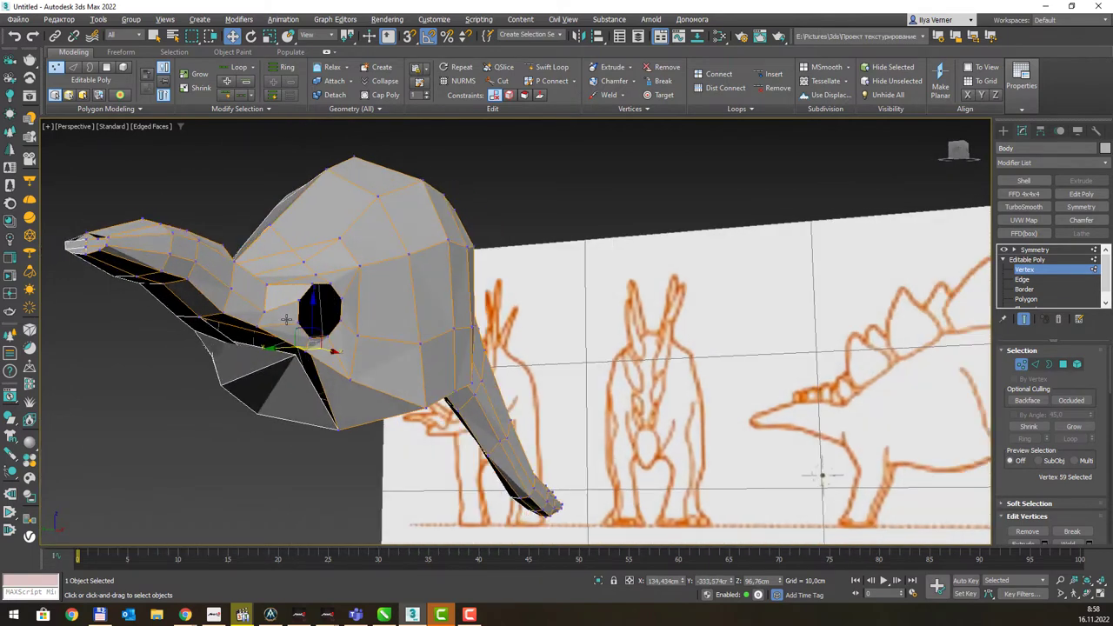
{"action": "left_click_drag", "start_coordinate": [304, 326], "coordinate": [267, 344]}
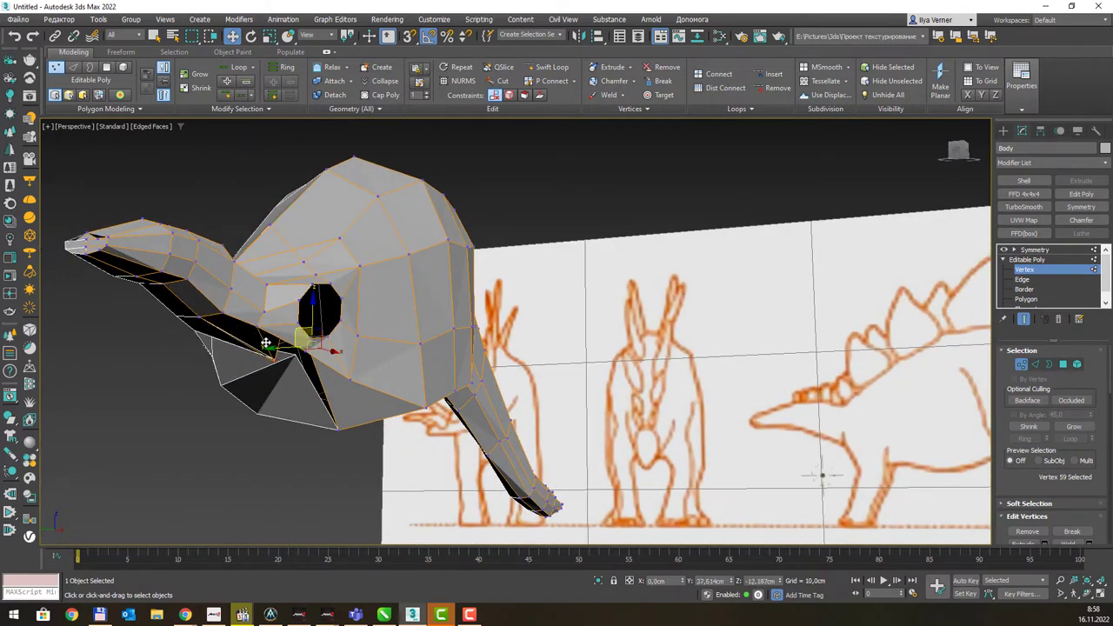
{"action": "mouse_move", "coordinate": [263, 332]}
{"action": "middle_mouse_down", "text": "alt"}
{"action": "mouse_move", "coordinate": [316, 293]}
{"action": "mouse_move", "coordinate": [310, 319]}
{"action": "middle_mouse_up", "text": "alt"}
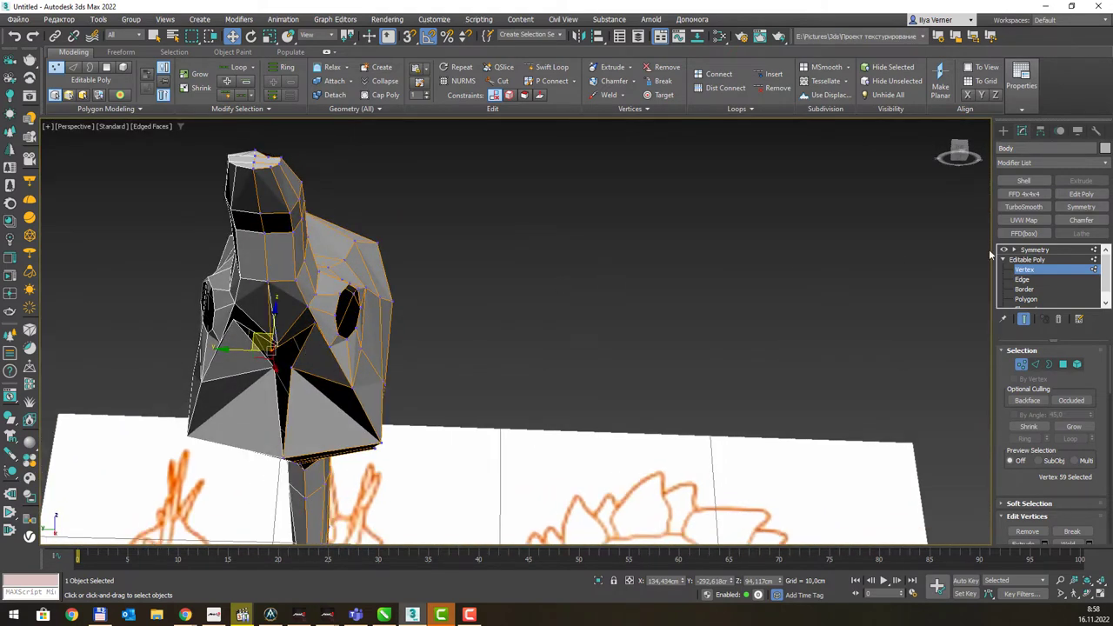
Turn off Show End Result to view only the edited half, and lower another vertex under the head.
{"action": "left_click", "coordinate": [1024, 318]}
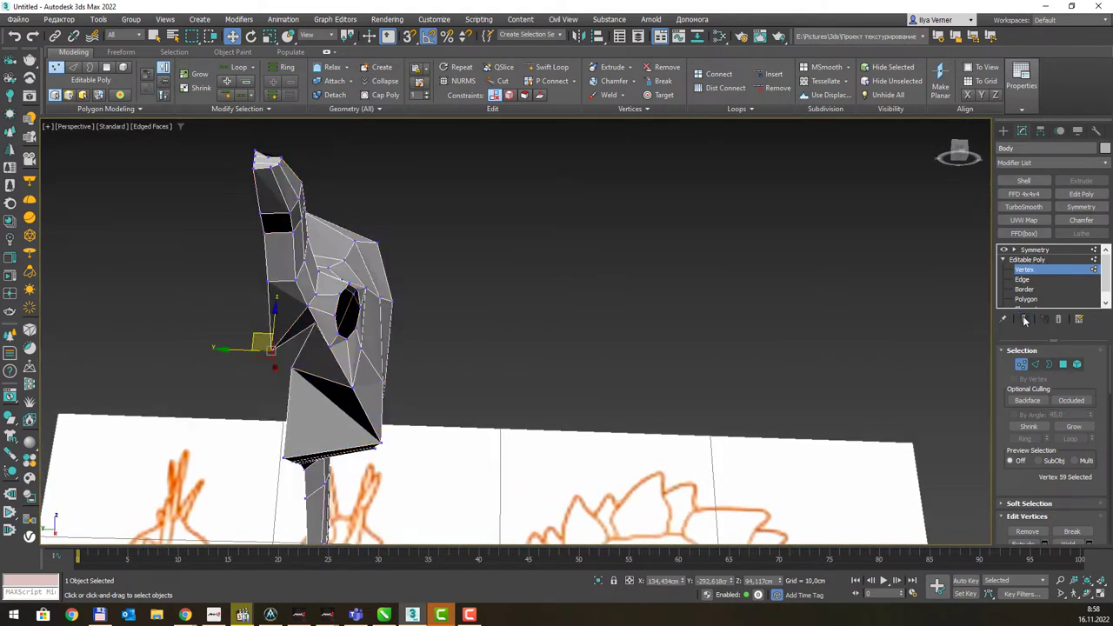
{"action": "mouse_move", "coordinate": [435, 245]}
{"action": "middle_mouse_down", "text": "alt"}
{"action": "mouse_move", "coordinate": [522, 243]}
{"action": "mouse_move", "coordinate": [452, 322]}
{"action": "mouse_move", "coordinate": [371, 303]}
{"action": "mouse_move", "coordinate": [525, 281]}
{"action": "mouse_move", "coordinate": [572, 317]}
{"action": "mouse_move", "coordinate": [613, 316]}
{"action": "middle_mouse_up", "text": "alt"}
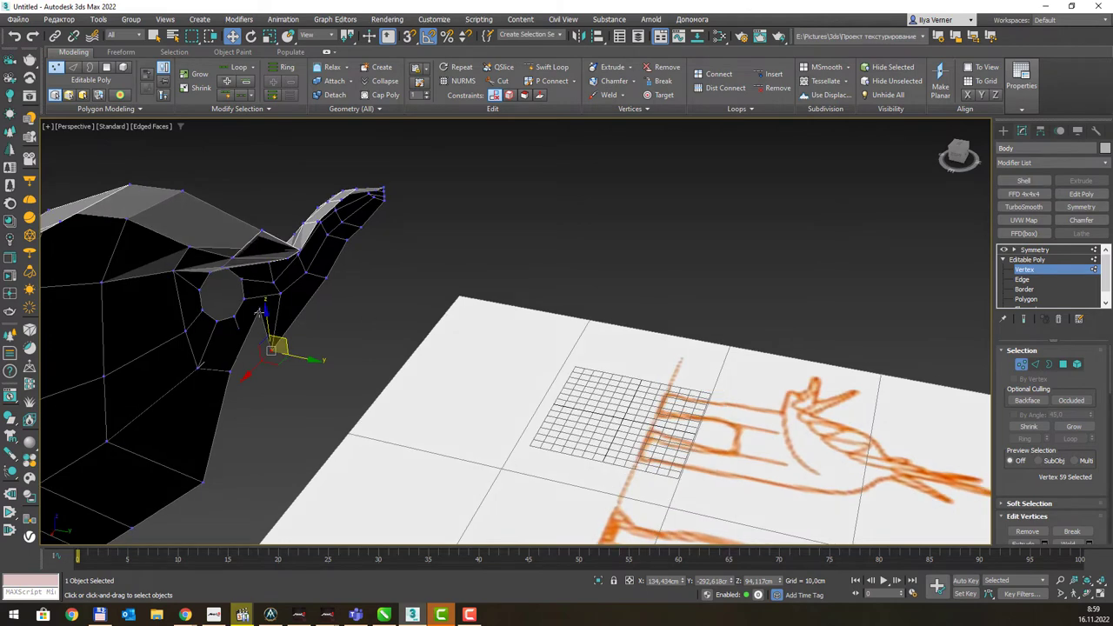
{"action": "left_click_drag", "start_coordinate": [259, 310], "coordinate": [263, 362]}
{"action": "middle_click_drag", "start_coordinate": [259, 365], "coordinate": [242, 235], "text": "alt"}
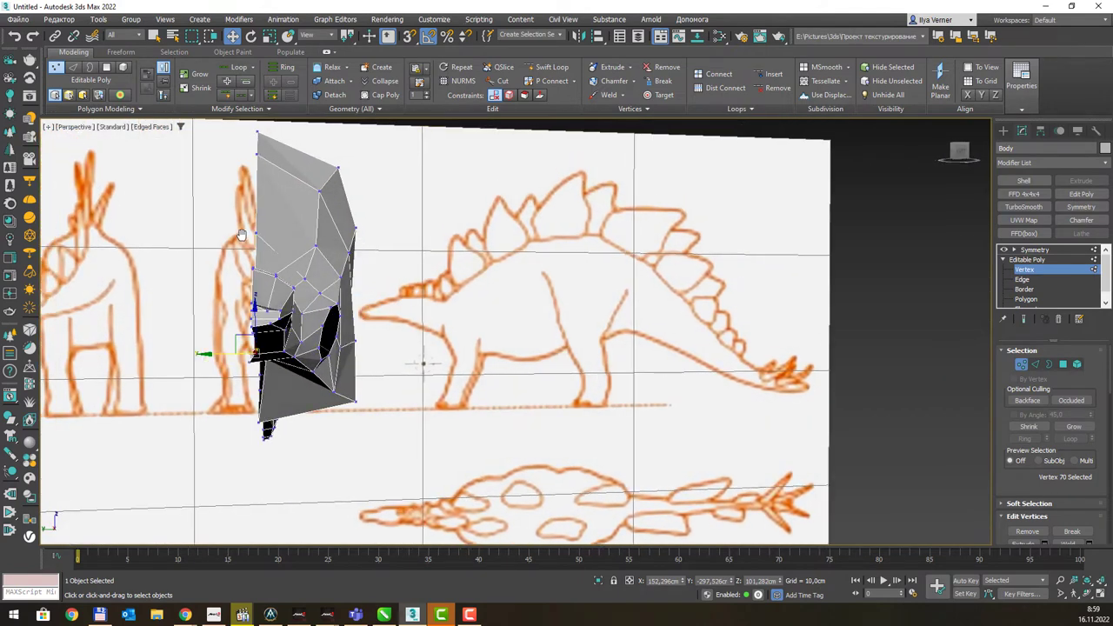
In the Left view, box-select 45 mesh vertices, then clear the selection and inspect the whole mesh.
{"action": "key", "text": "l"}
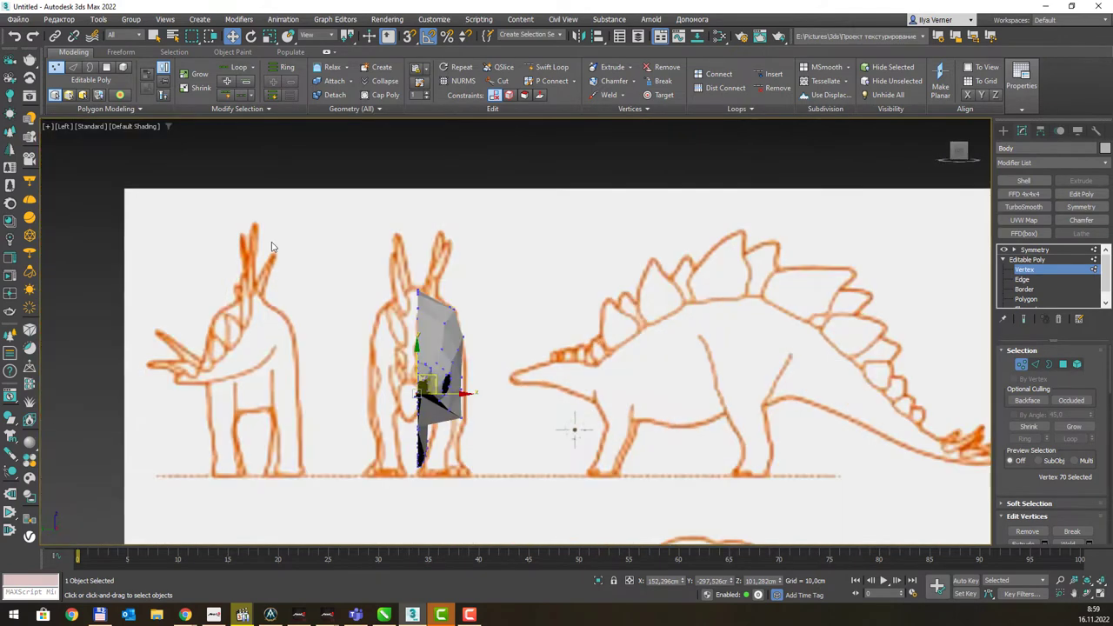
{"action": "left_click_drag", "start_coordinate": [376, 424], "coordinate": [411, 523]}
{"action": "left_click_drag", "start_coordinate": [421, 525], "coordinate": [422, 521]}
{"action": "scroll", "coordinate": [423, 453], "scroll_direction": "up", "scroll_amount": 2}
{"action": "scroll", "coordinate": [431, 409], "scroll_direction": "up", "scroll_amount": 4}
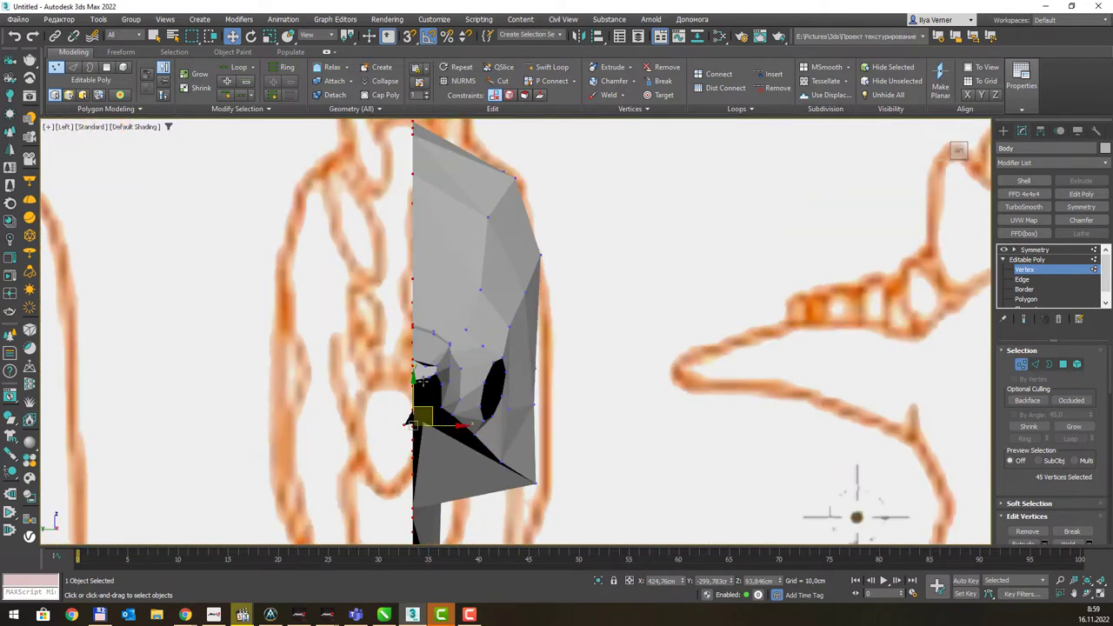
{"action": "scroll", "coordinate": [437, 388], "scroll_direction": "up", "scroll_amount": 3}
{"action": "scroll", "coordinate": [438, 392], "scroll_direction": "down", "scroll_amount": 4}
{"action": "left_click_drag", "start_coordinate": [383, 428], "coordinate": [409, 487]}
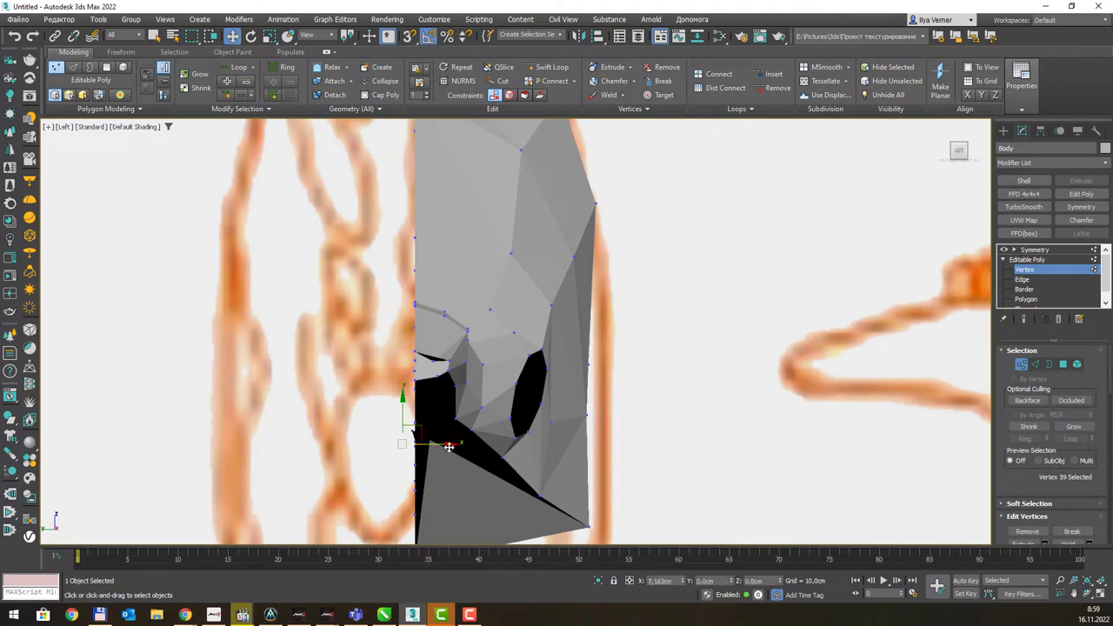
{"action": "scroll", "coordinate": [445, 447], "scroll_direction": "down", "scroll_amount": 5}
{"action": "mouse_move", "coordinate": [658, 480]}
{"action": "middle_mouse_down", "text": "alt"}
{"action": "mouse_move", "coordinate": [418, 329]}
{"action": "mouse_move", "coordinate": [447, 269]}
{"action": "mouse_move", "coordinate": [557, 330]}
{"action": "mouse_move", "coordinate": [622, 401]}
{"action": "middle_mouse_up", "text": "alt"}
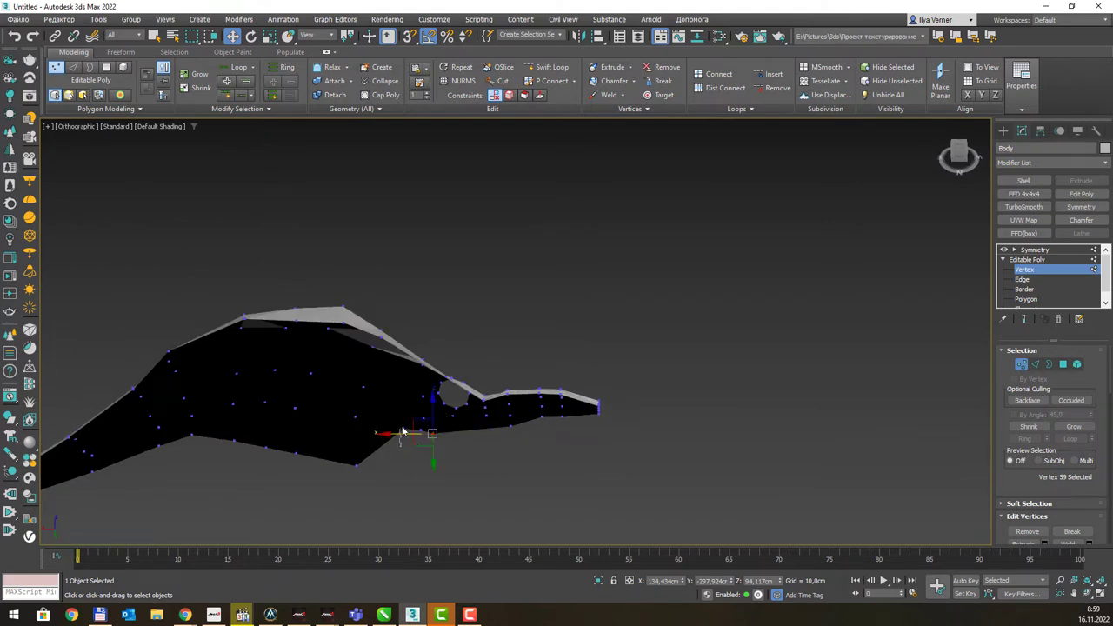
{"action": "mouse_move", "coordinate": [403, 432]}
{"action": "middle_mouse_down", "text": "alt"}
{"action": "mouse_move", "coordinate": [466, 371]}
{"action": "mouse_move", "coordinate": [418, 350]}
{"action": "mouse_move", "coordinate": [414, 317]}
{"action": "mouse_move", "coordinate": [472, 359]}
{"action": "middle_mouse_up", "text": "alt"}
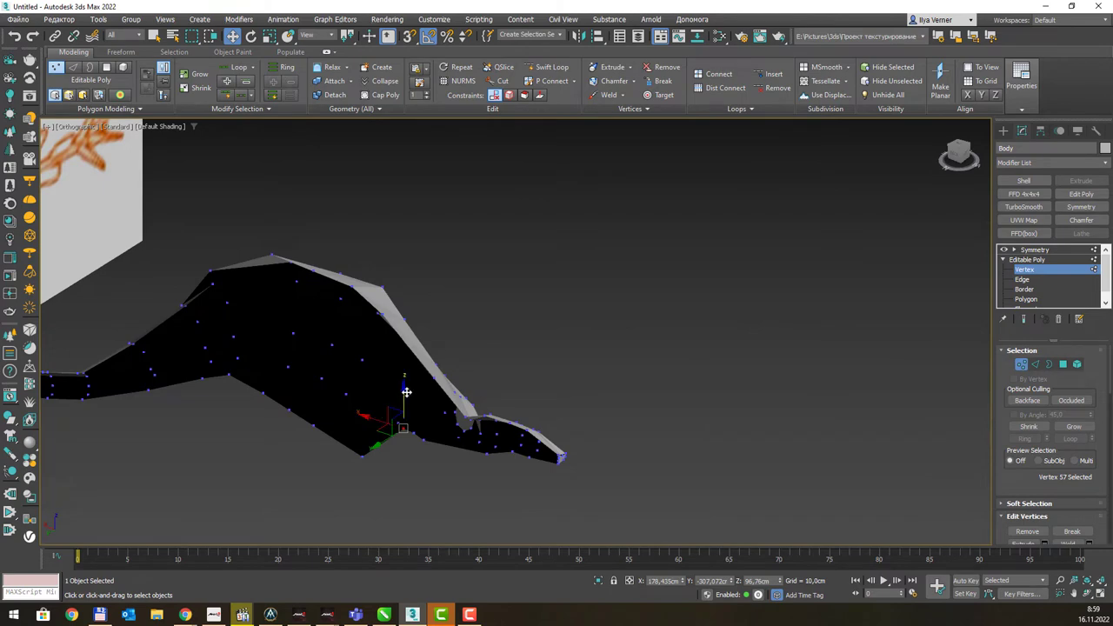
{"action": "mouse_move", "coordinate": [403, 401]}
{"action": "middle_mouse_down", "text": "alt"}
{"action": "mouse_move", "coordinate": [477, 319]}
{"action": "mouse_move", "coordinate": [410, 303]}
{"action": "mouse_move", "coordinate": [419, 265]}
{"action": "mouse_move", "coordinate": [375, 249]}
{"action": "mouse_move", "coordinate": [366, 258]}
{"action": "mouse_move", "coordinate": [492, 313]}
{"action": "mouse_move", "coordinate": [557, 374]}
{"action": "middle_mouse_up", "text": "alt"}
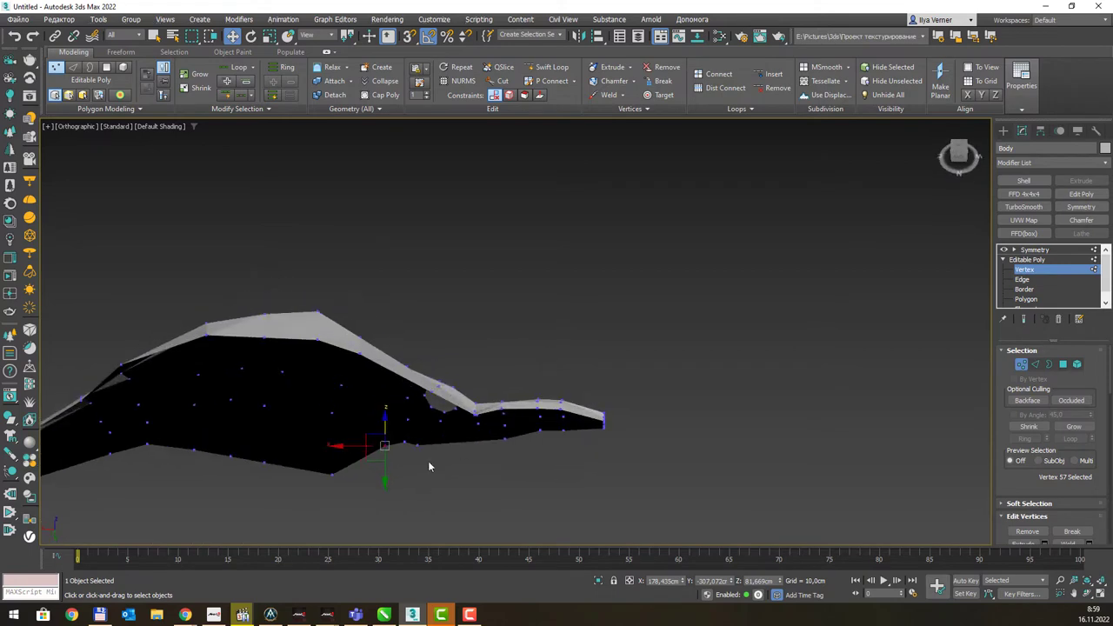
Nudge three vertices near the body's hole and turn Show End Result back on.
{"action": "left_click_drag", "start_coordinate": [372, 444], "coordinate": [409, 427]}
{"action": "mouse_move", "coordinate": [410, 427]}
{"action": "middle_mouse_down", "text": "alt"}
{"action": "mouse_move", "coordinate": [366, 347]}
{"action": "mouse_move", "coordinate": [928, 319]}
{"action": "middle_mouse_up", "text": "alt"}
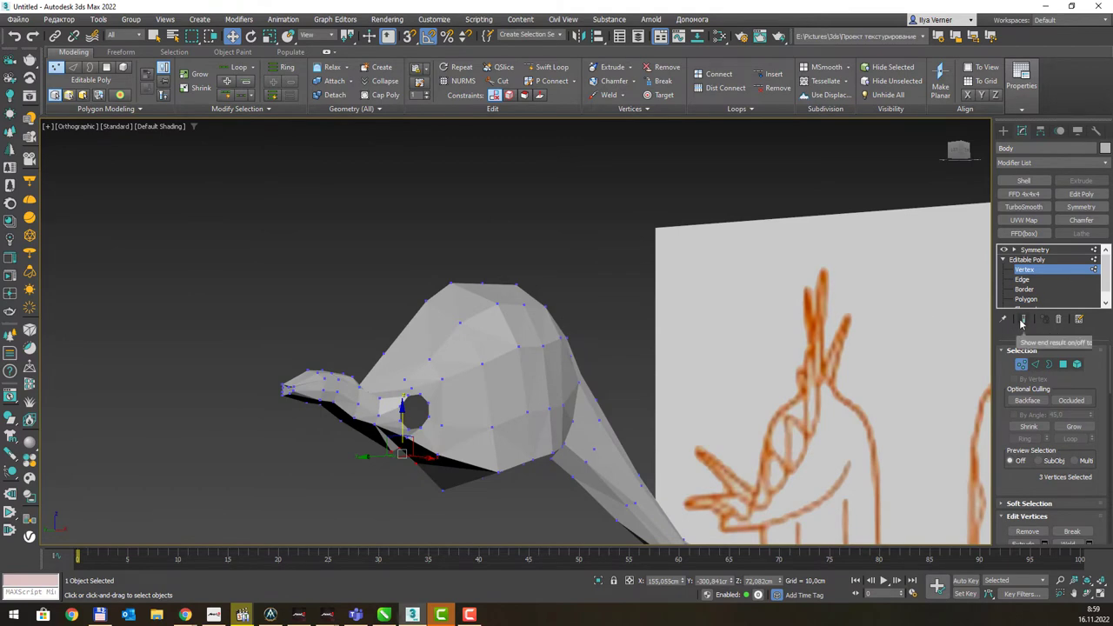
{"action": "left_click", "coordinate": [1023, 319]}
{"action": "mouse_move", "coordinate": [609, 287]}
{"action": "middle_mouse_down", "text": "alt"}
{"action": "mouse_move", "coordinate": [522, 266]}
{"action": "mouse_move", "coordinate": [455, 316]}
{"action": "middle_mouse_up", "text": "alt"}
{"action": "scroll", "coordinate": [526, 273], "scroll_direction": "up", "scroll_amount": 3}
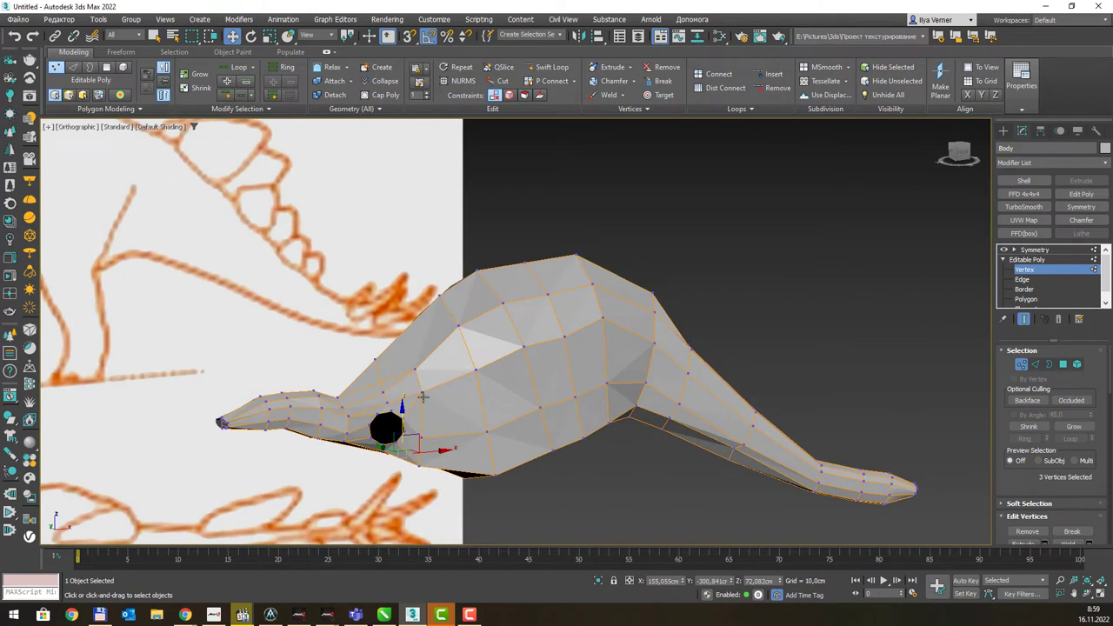
{"action": "left_click", "coordinate": [1049, 365]}
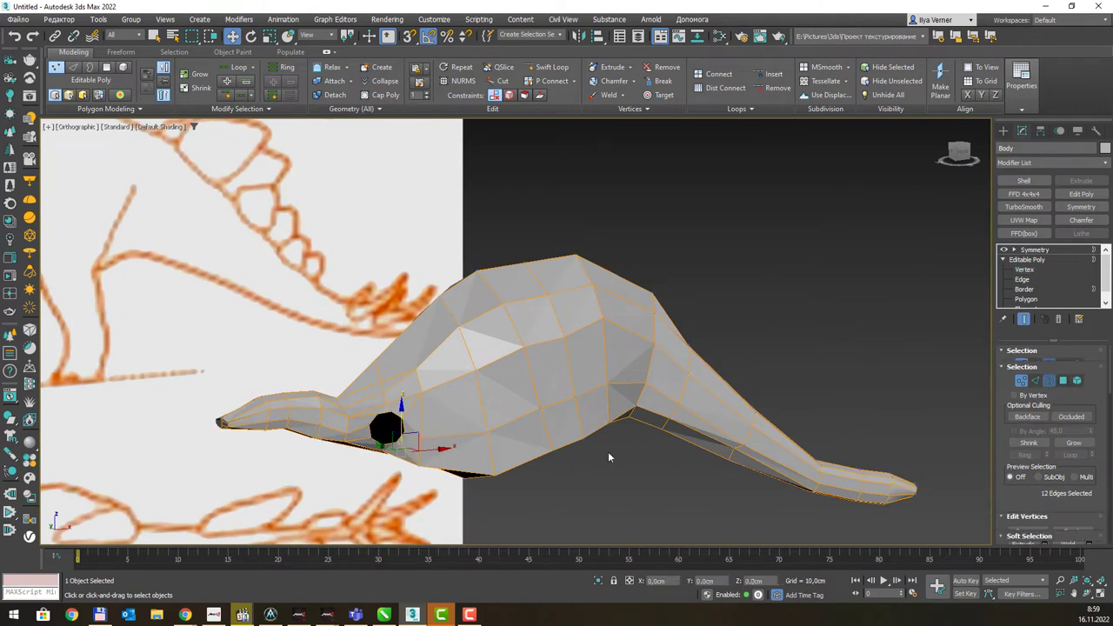
Select the hole border on the body's underside and nudge it slightly with the Move gizmo.
{"action": "left_click", "coordinate": [401, 427]}
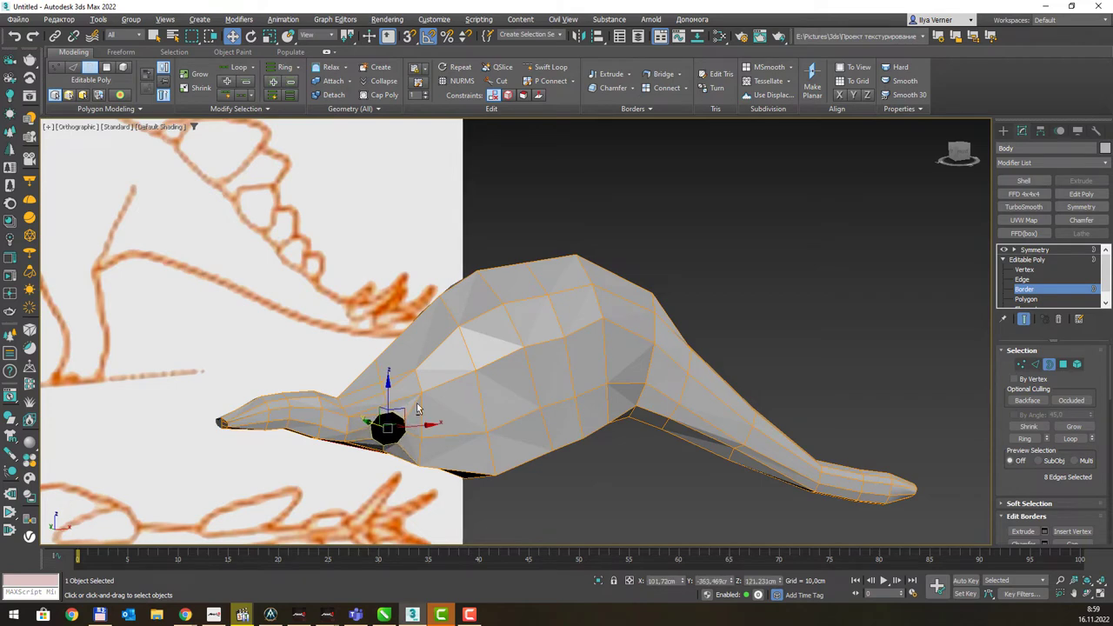
{"action": "middle_click_drag", "start_coordinate": [385, 428], "coordinate": [393, 423], "text": "alt"}
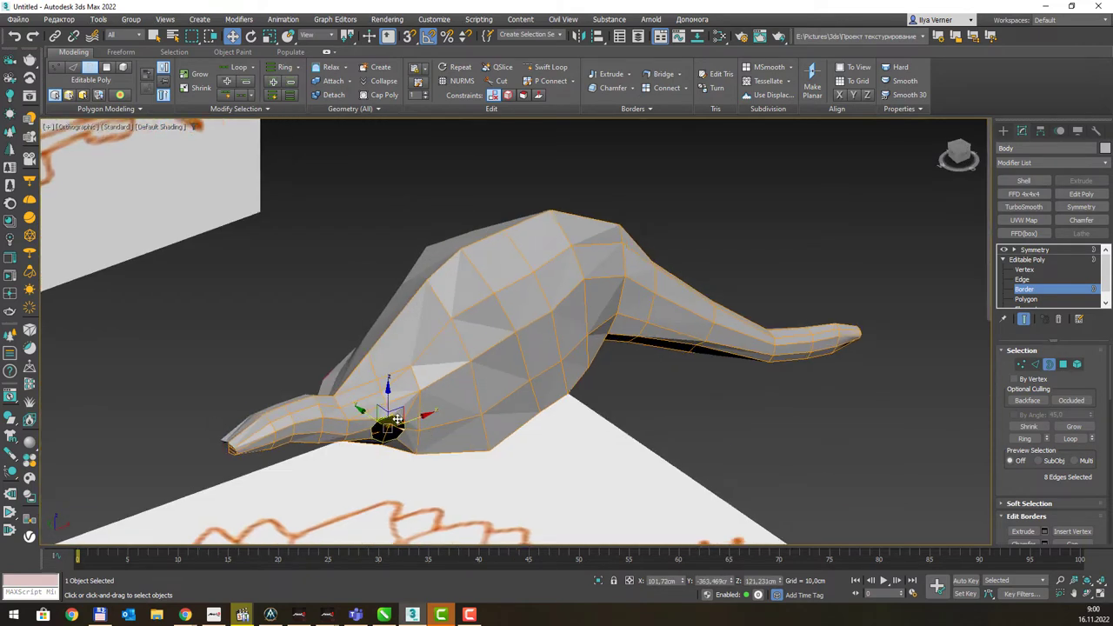
{"action": "left_click_drag", "start_coordinate": [397, 420], "coordinate": [396, 423]}
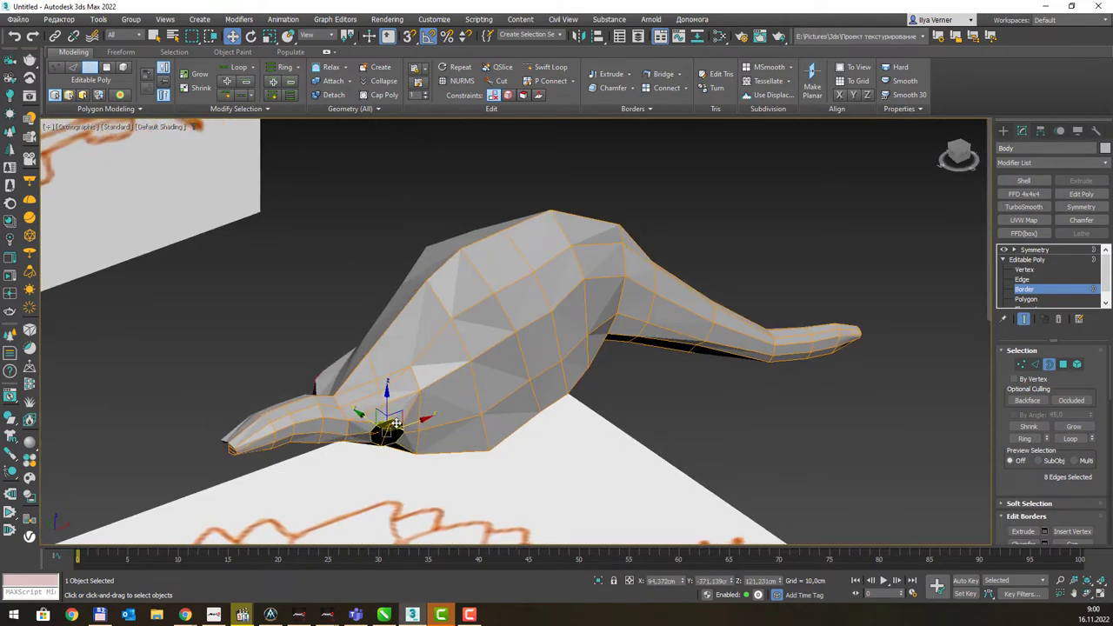
{"action": "middle_click_drag", "start_coordinate": [399, 415], "coordinate": [425, 371], "text": "alt"}
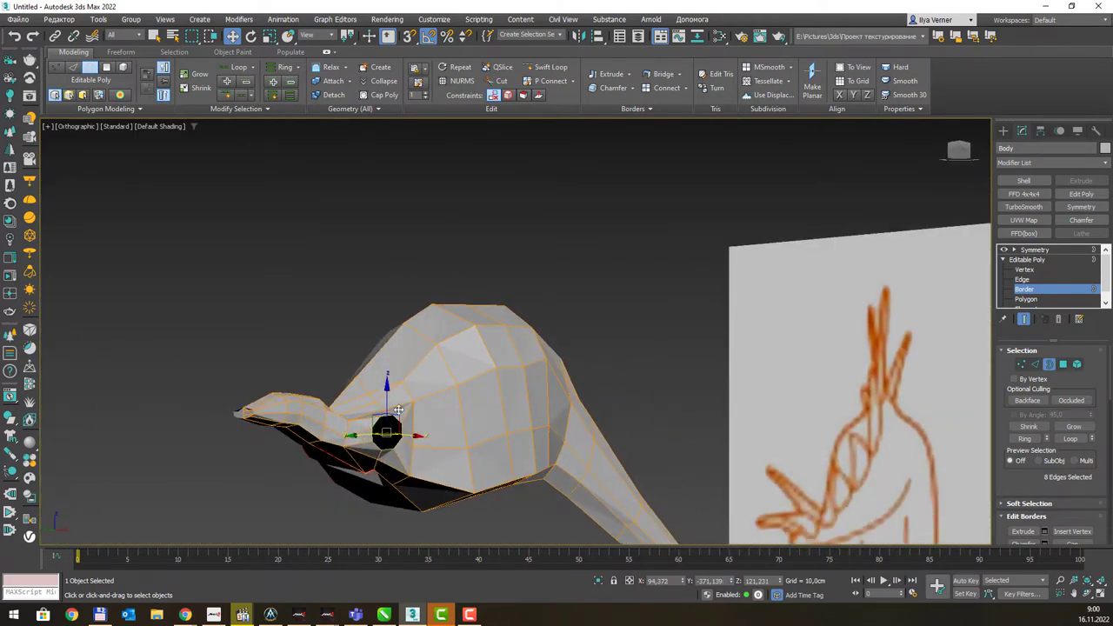
{"action": "mouse_move", "coordinate": [433, 395]}
{"action": "middle_mouse_down", "text": "alt"}
{"action": "mouse_move", "coordinate": [457, 430]}
{"action": "mouse_move", "coordinate": [387, 424]}
{"action": "middle_mouse_up", "text": "alt"}
{"action": "left_click_drag", "start_coordinate": [387, 423], "coordinate": [402, 426]}
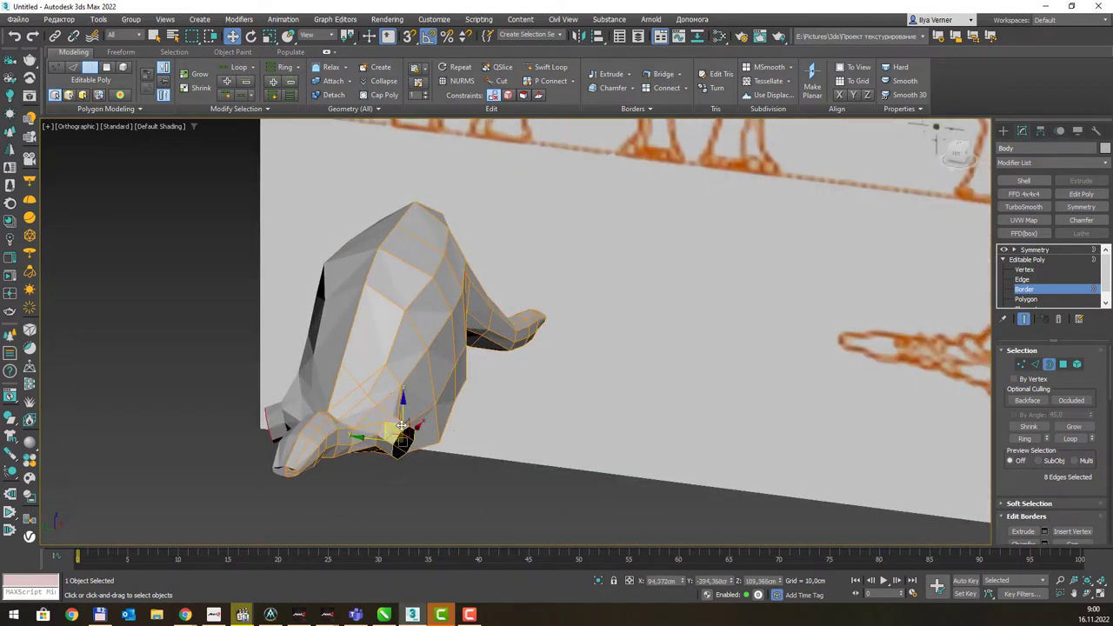
In the Left view, centre the model on the front sketch and tilt the leg-opening border.
{"action": "key", "text": "l"}
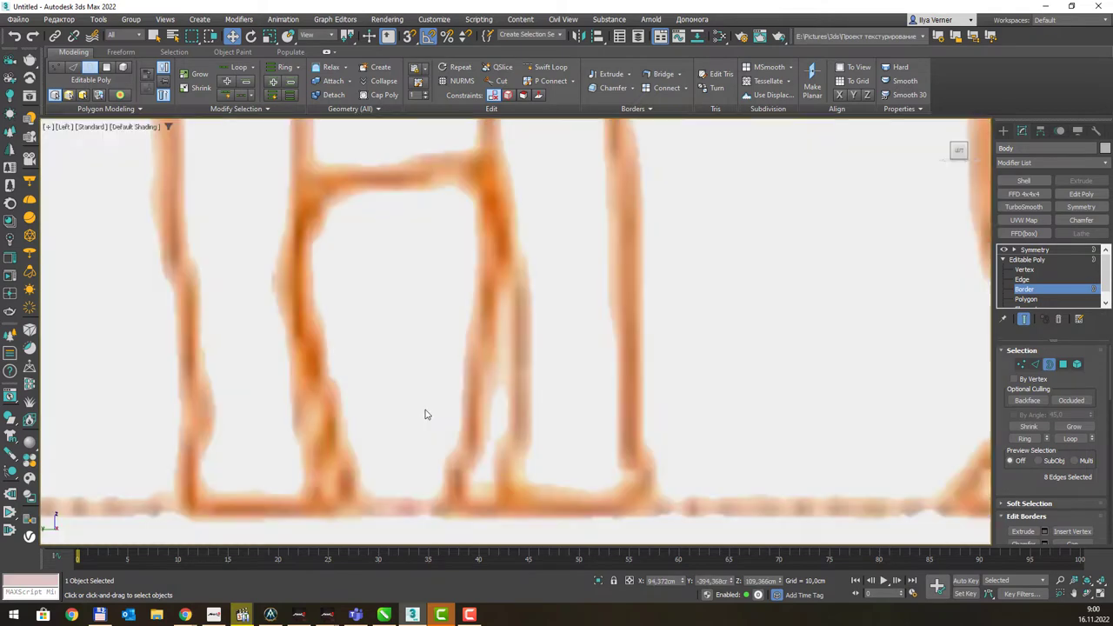
{"action": "scroll", "coordinate": [425, 415], "scroll_direction": "down", "scroll_amount": 5}
{"action": "scroll", "coordinate": [444, 362], "scroll_direction": "down", "scroll_amount": 3}
{"action": "scroll", "coordinate": [509, 306], "scroll_direction": "down", "scroll_amount": 1}
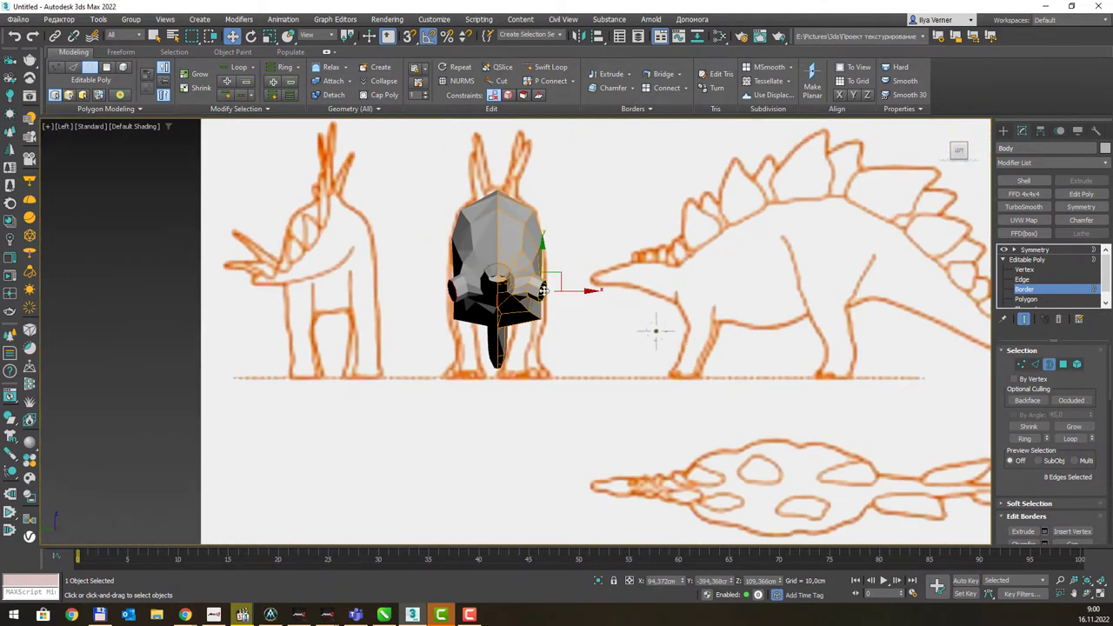
{"action": "middle_click_drag", "start_coordinate": [580, 239], "coordinate": [506, 333]}
{"action": "scroll", "coordinate": [484, 353], "scroll_direction": "up", "scroll_amount": 2}
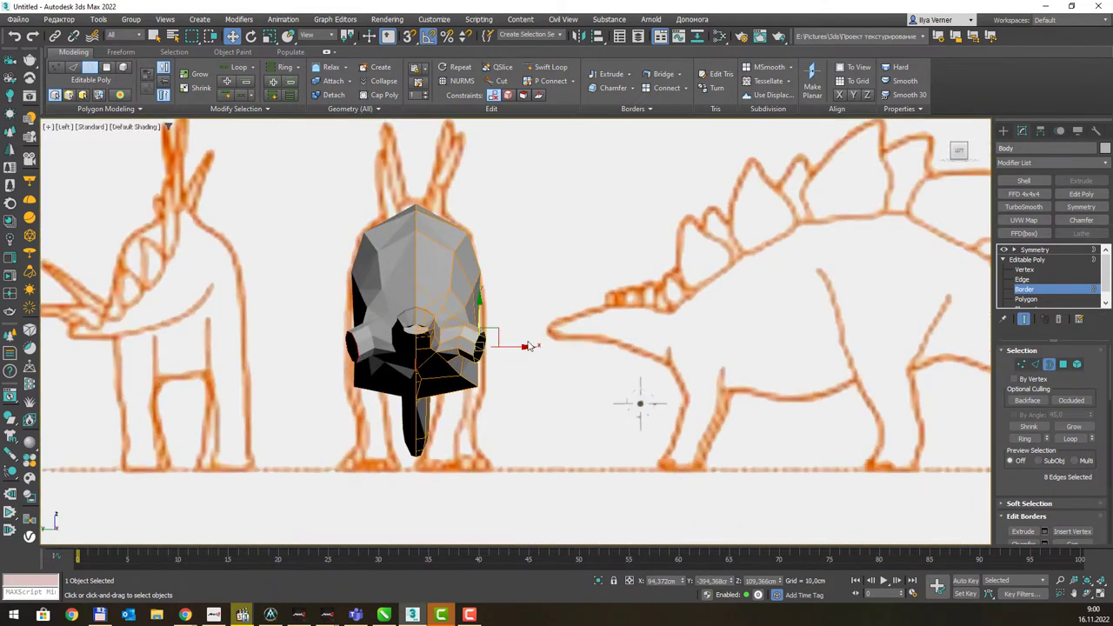
{"action": "key", "text": "e"}
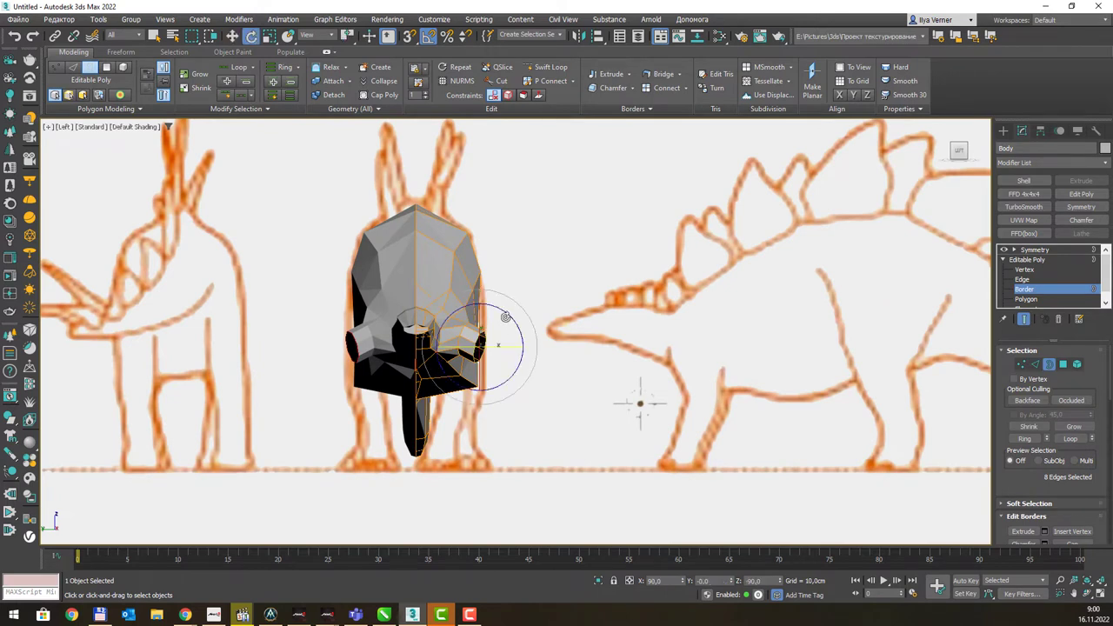
{"action": "mouse_move", "coordinate": [506, 316]}
{"action": "left_mouse_down"}
{"action": "mouse_move", "coordinate": [517, 334]}
{"action": "mouse_move", "coordinate": [483, 334]}
{"action": "mouse_move", "coordinate": [483, 345]}
{"action": "left_mouse_up"}
Lower the border and Shift-drag it down to extrude leg tubes to the ground line.
{"action": "key", "text": "w"}
{"action": "key", "text": "e"}
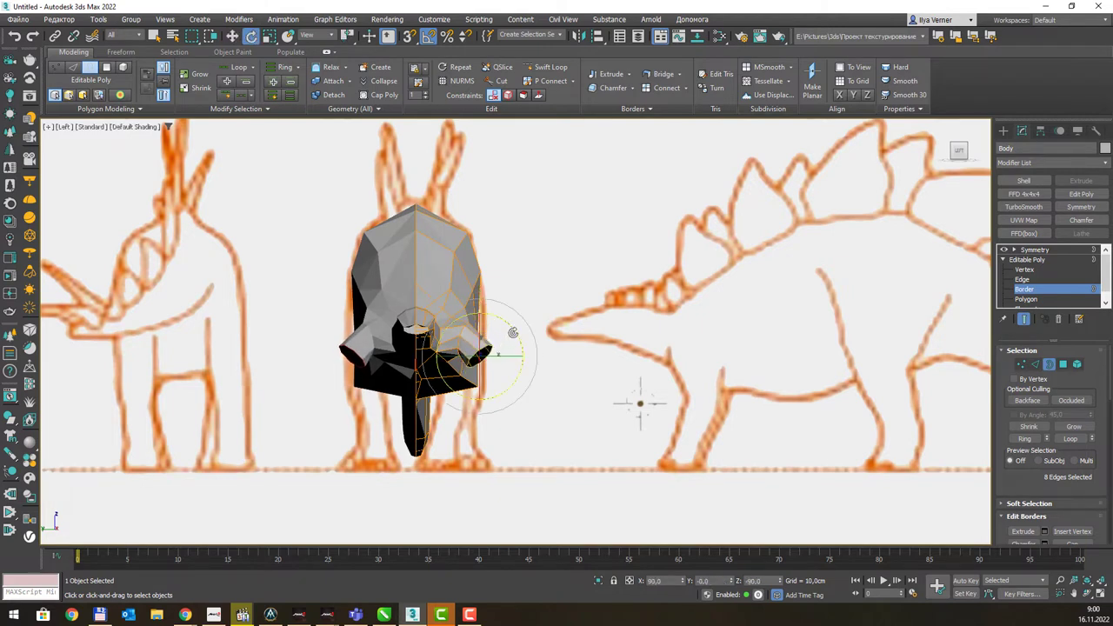
{"action": "key", "text": "w"}
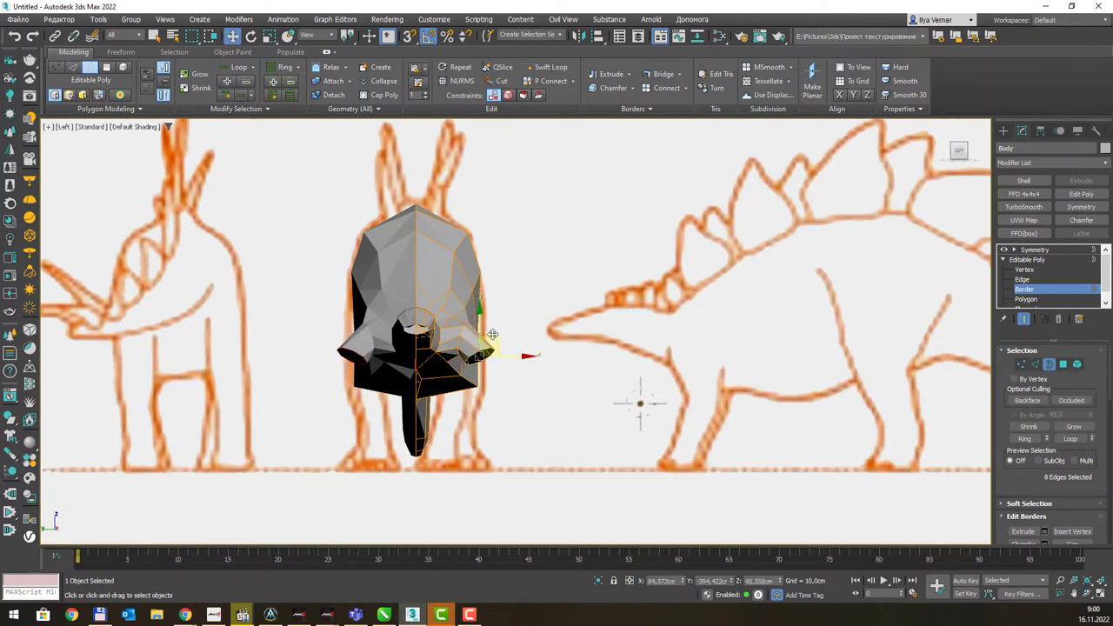
{"action": "left_click_drag", "start_coordinate": [491, 348], "coordinate": [484, 362]}
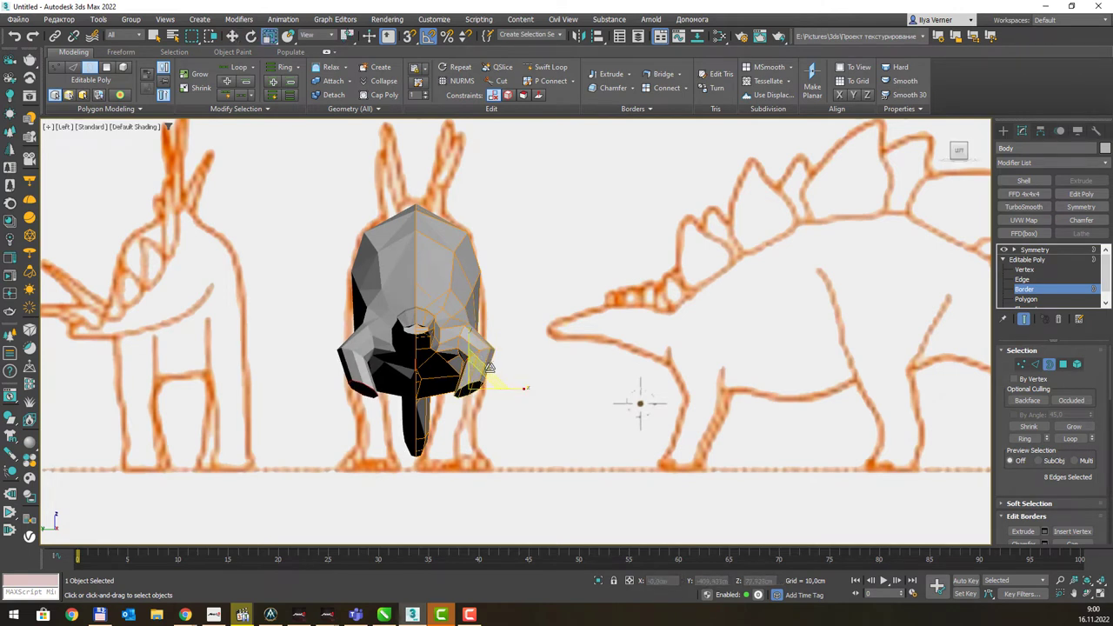
{"action": "left_click_drag", "start_coordinate": [477, 372], "coordinate": [484, 410], "text": "shift"}
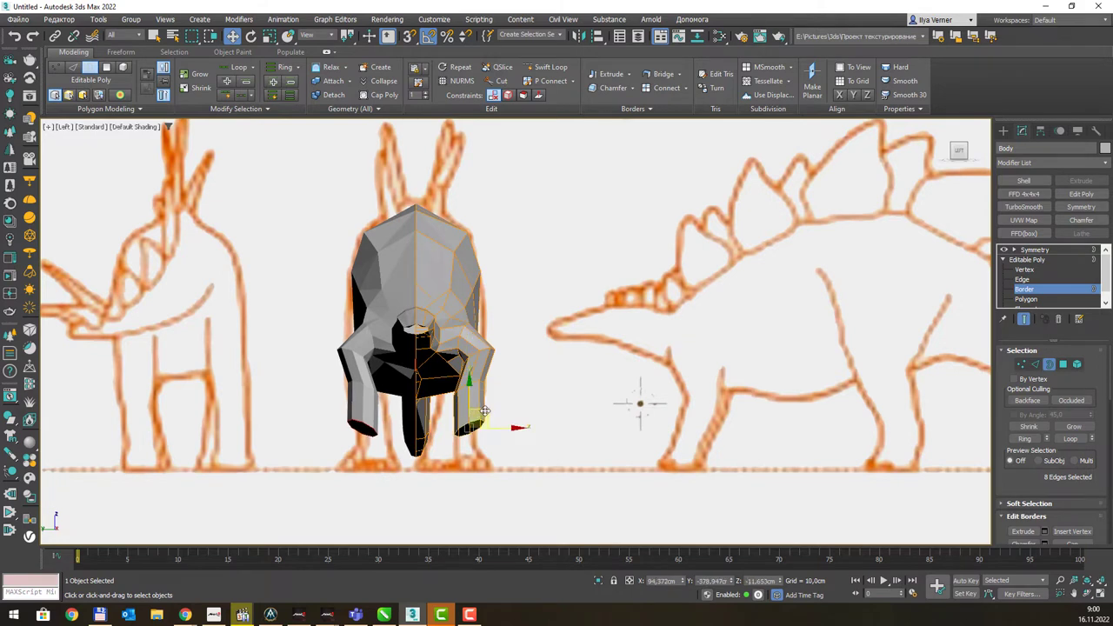
{"action": "left_click_drag", "start_coordinate": [482, 413], "coordinate": [476, 440], "text": "shift"}
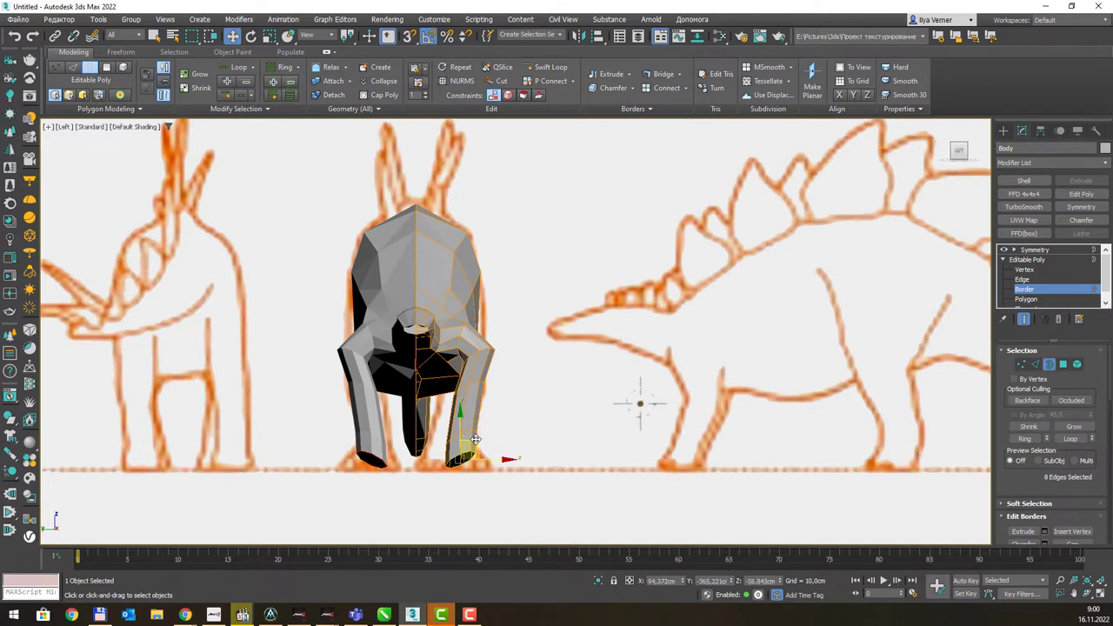
At Vertex level, scale the leg-bottom vertices flat into a level base.
{"action": "left_click", "coordinate": [1021, 365]}
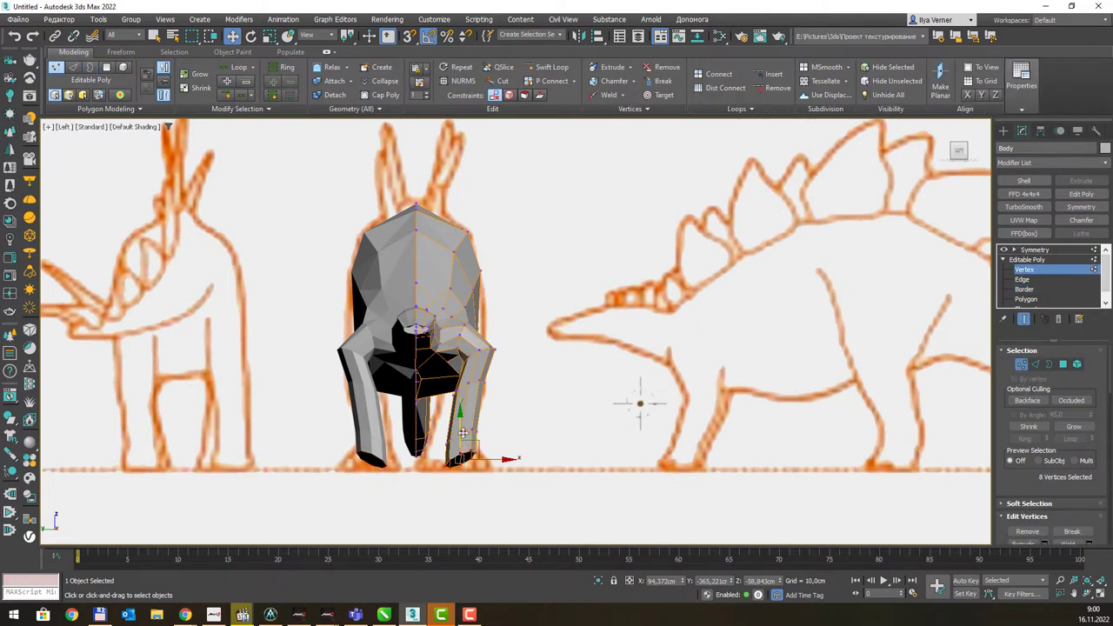
{"action": "key", "text": "r"}
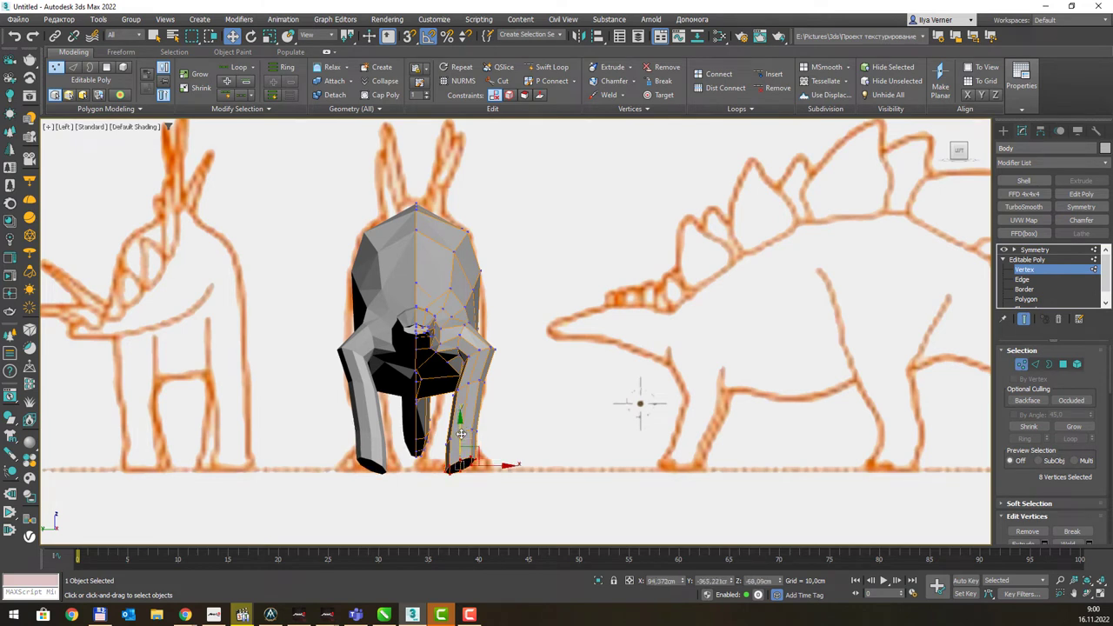
{"action": "left_click_drag", "start_coordinate": [470, 420], "coordinate": [474, 487]}
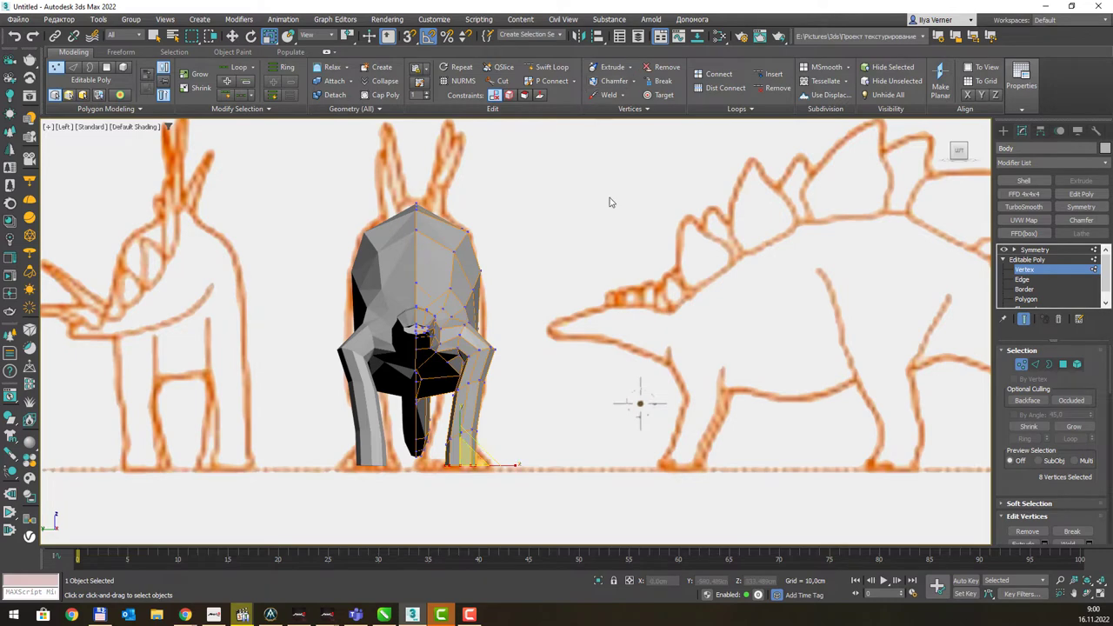
Select an edge ring and the upper-leg edge loop, rescaling their vertices to follow the sketch.
{"action": "key", "text": "2"}
{"action": "scroll", "coordinate": [460, 442], "scroll_direction": "up", "scroll_amount": 3}
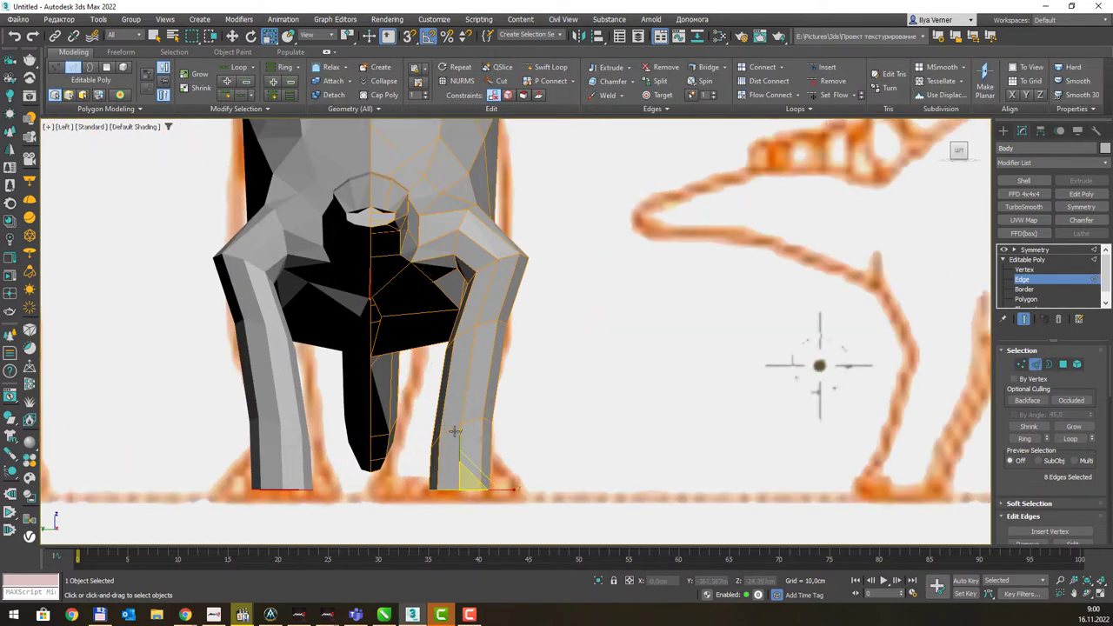
{"action": "left_click", "coordinate": [451, 428]}
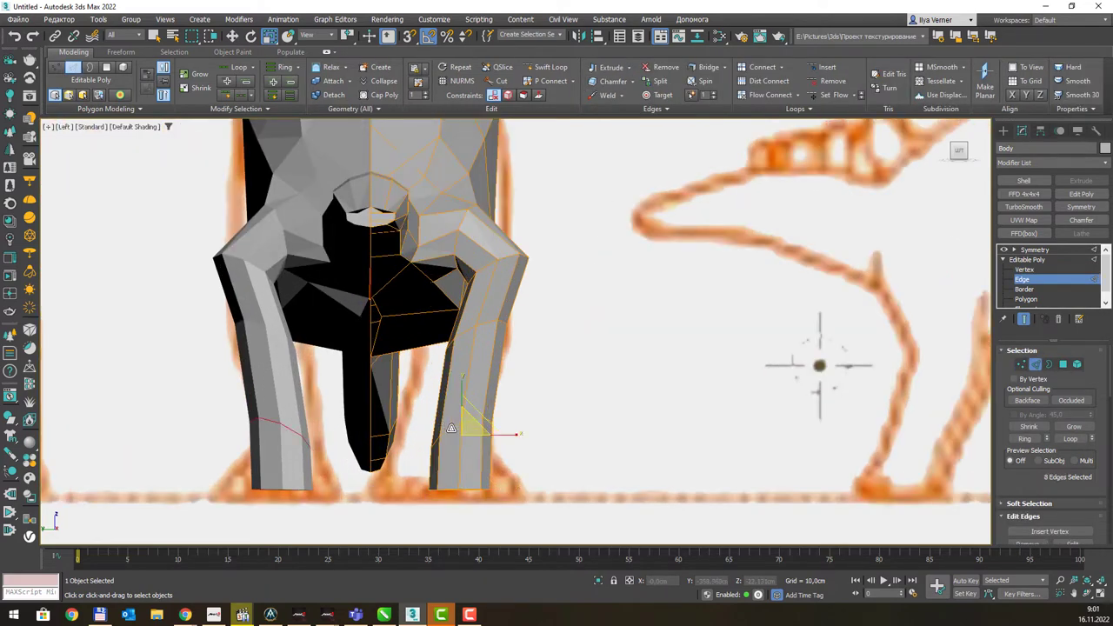
{"action": "left_click", "coordinate": [1022, 364]}
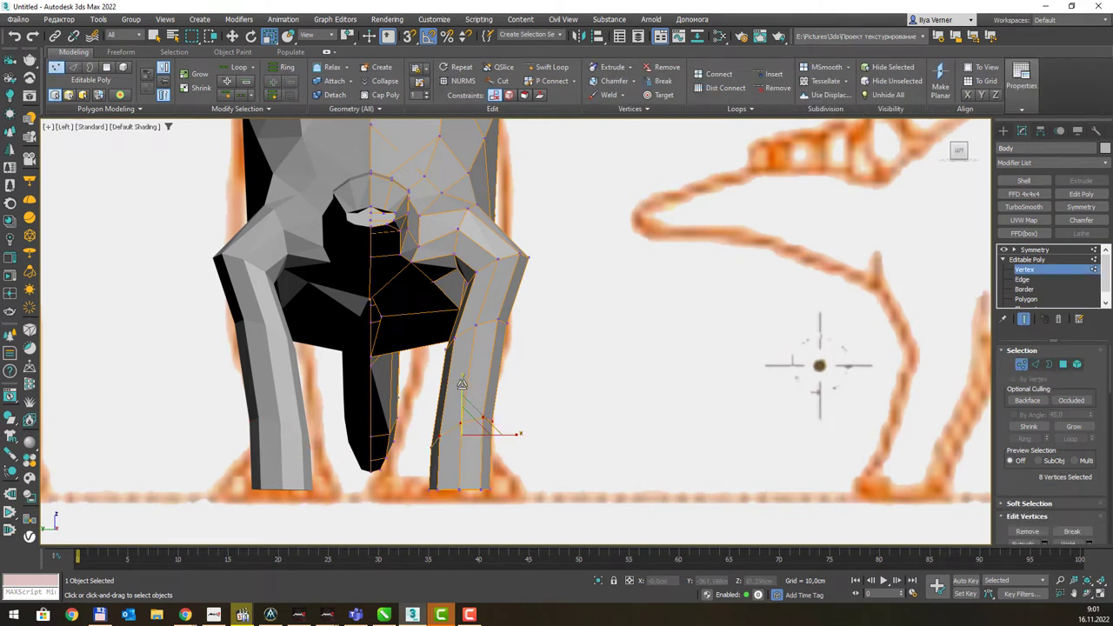
{"action": "left_click_drag", "start_coordinate": [462, 384], "coordinate": [523, 112]}
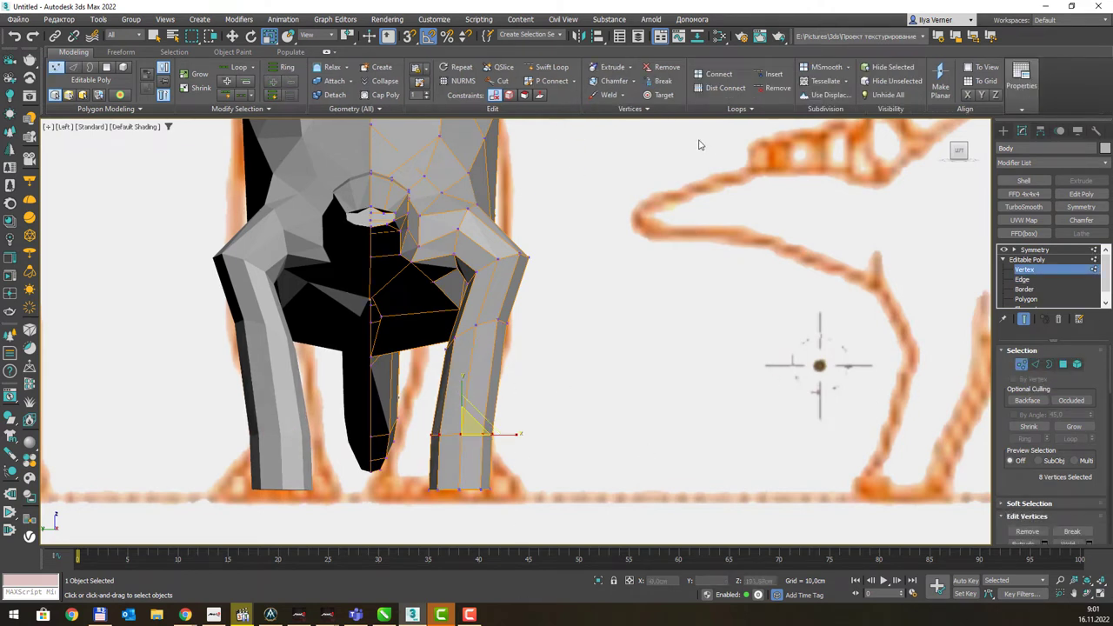
{"action": "key", "text": "2"}
{"action": "double_click", "coordinate": [485, 323]}
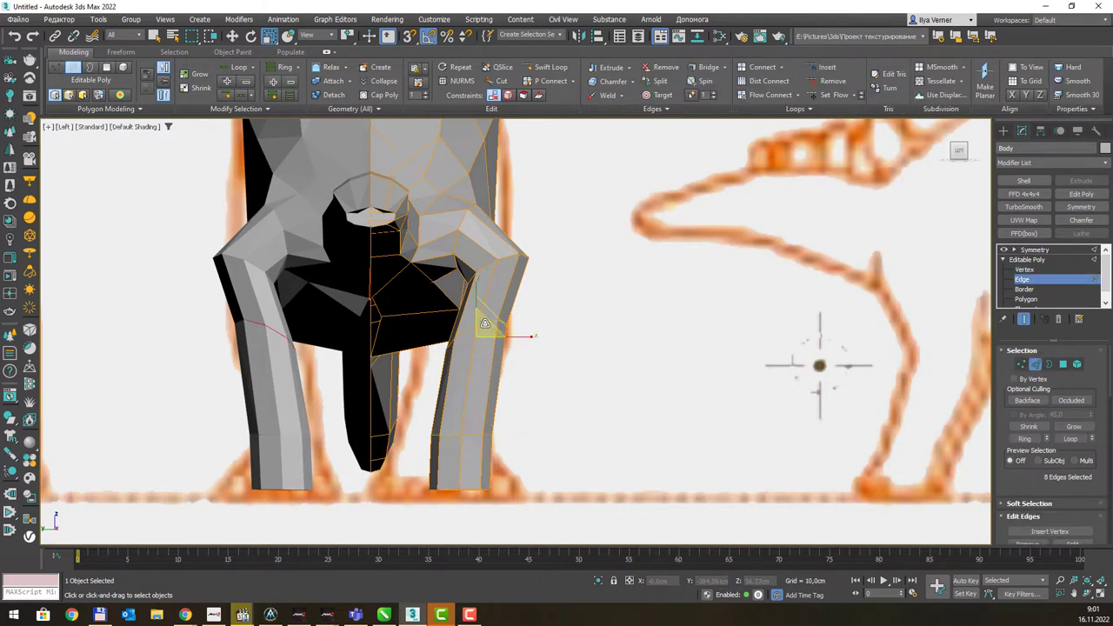
{"action": "left_click", "coordinate": [1024, 365]}
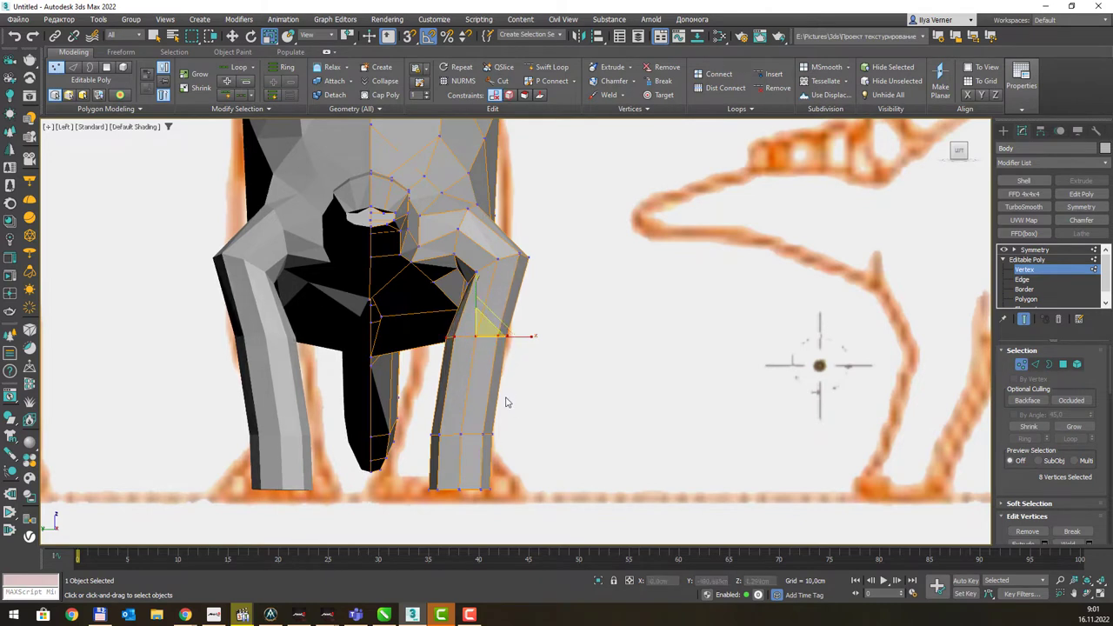
{"action": "left_click", "coordinate": [1049, 364]}
Flare the leg's bottom border wider, then Cap it to close the hole.
{"action": "left_click", "coordinate": [427, 483]}
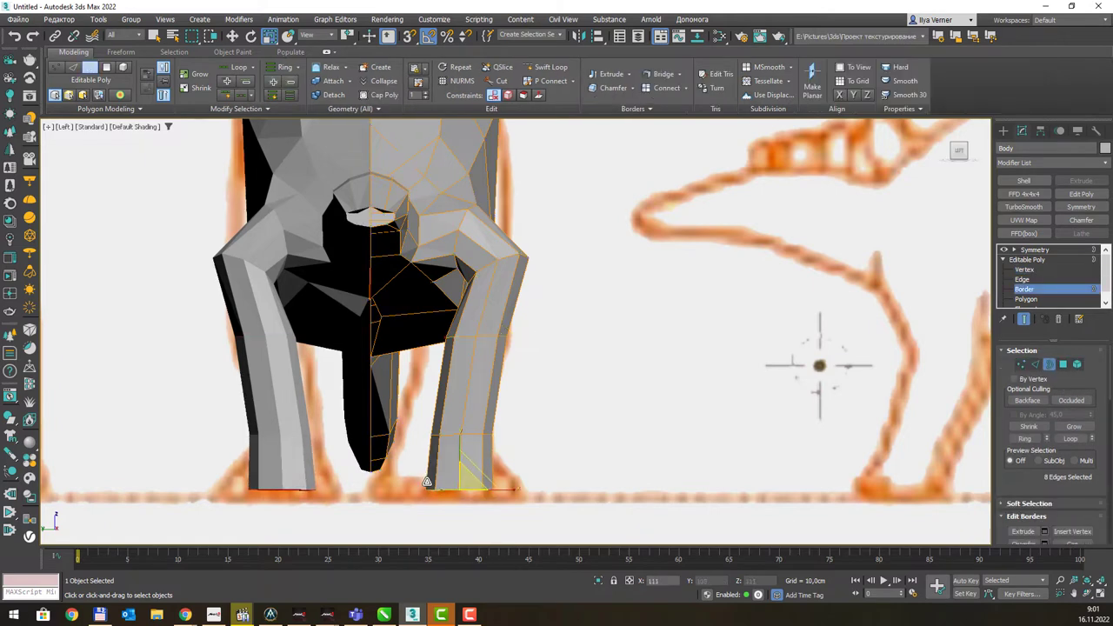
{"action": "left_click_drag", "start_coordinate": [427, 482], "coordinate": [423, 464]}
{"action": "left_click_drag", "start_coordinate": [421, 463], "coordinate": [355, 456]}
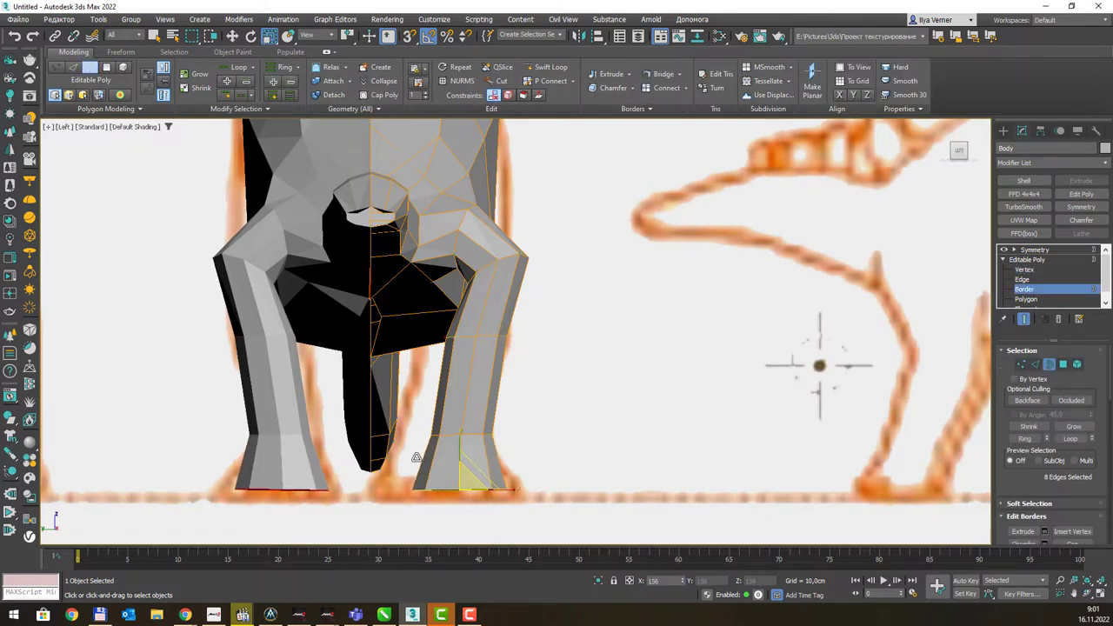
{"action": "middle_click_drag", "start_coordinate": [607, 460], "coordinate": [549, 397], "text": "alt"}
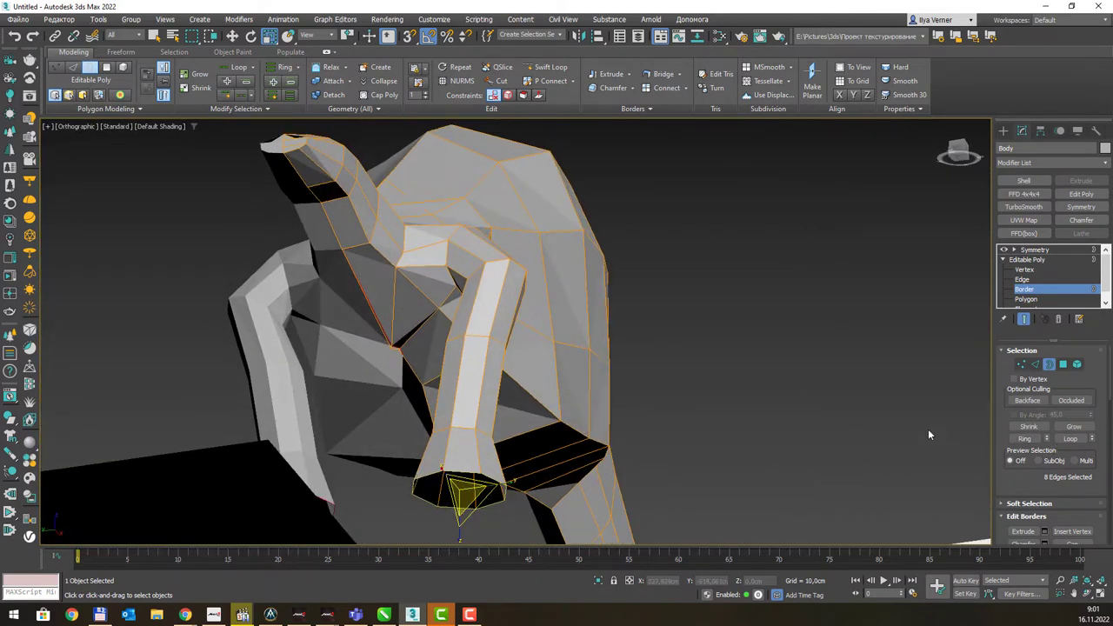
{"action": "scroll", "coordinate": [1044, 435], "scroll_direction": "down", "scroll_amount": 1}
{"action": "left_click", "coordinate": [1072, 527]}
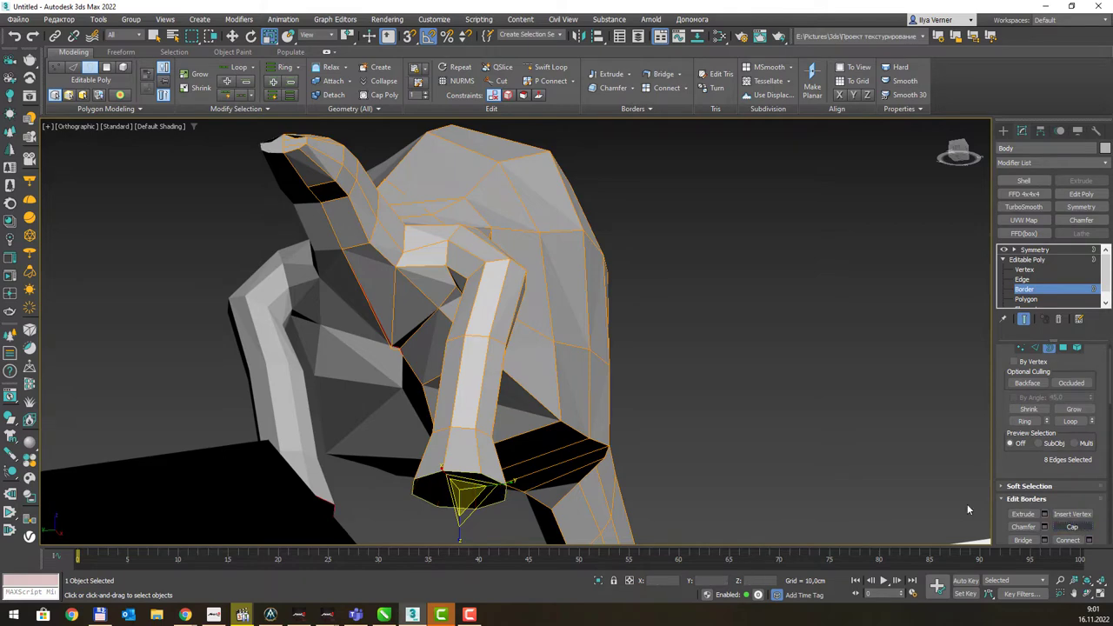
{"action": "mouse_move", "coordinate": [614, 367]}
{"action": "middle_mouse_down", "text": "alt"}
{"action": "mouse_move", "coordinate": [589, 373]}
{"action": "mouse_move", "coordinate": [518, 262]}
{"action": "mouse_move", "coordinate": [522, 331]}
{"action": "mouse_move", "coordinate": [540, 370]}
{"action": "middle_mouse_up", "text": "alt"}
{"action": "scroll", "coordinate": [582, 378], "scroll_direction": "down", "scroll_amount": 4}
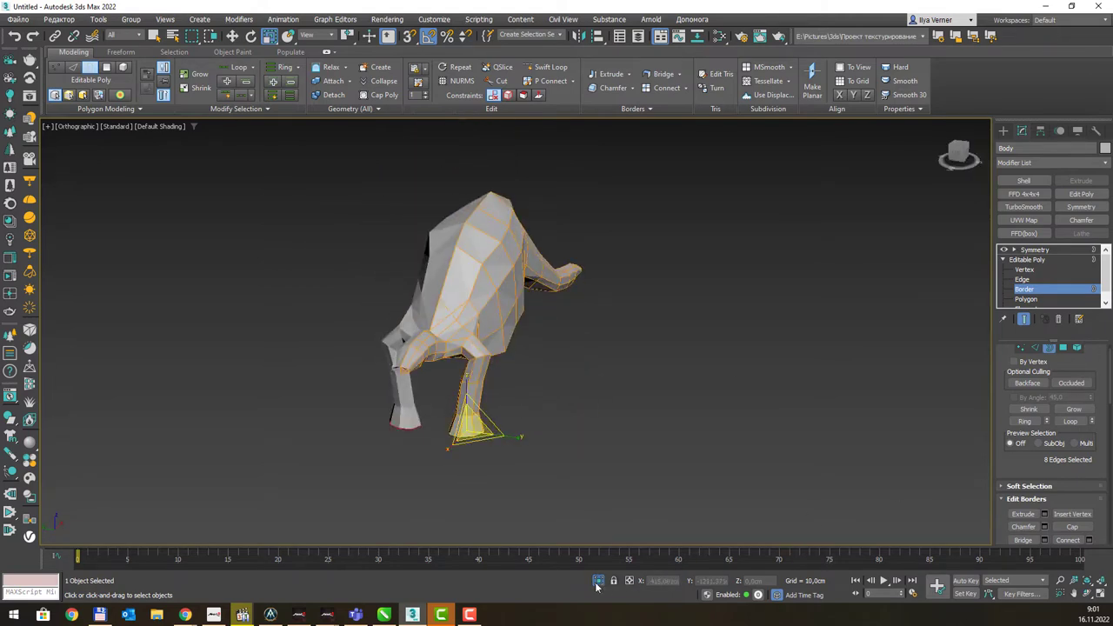
{"action": "scroll", "coordinate": [504, 441], "scroll_direction": "up", "scroll_amount": 5}
{"action": "scroll", "coordinate": [520, 340], "scroll_direction": "up", "scroll_amount": 2}
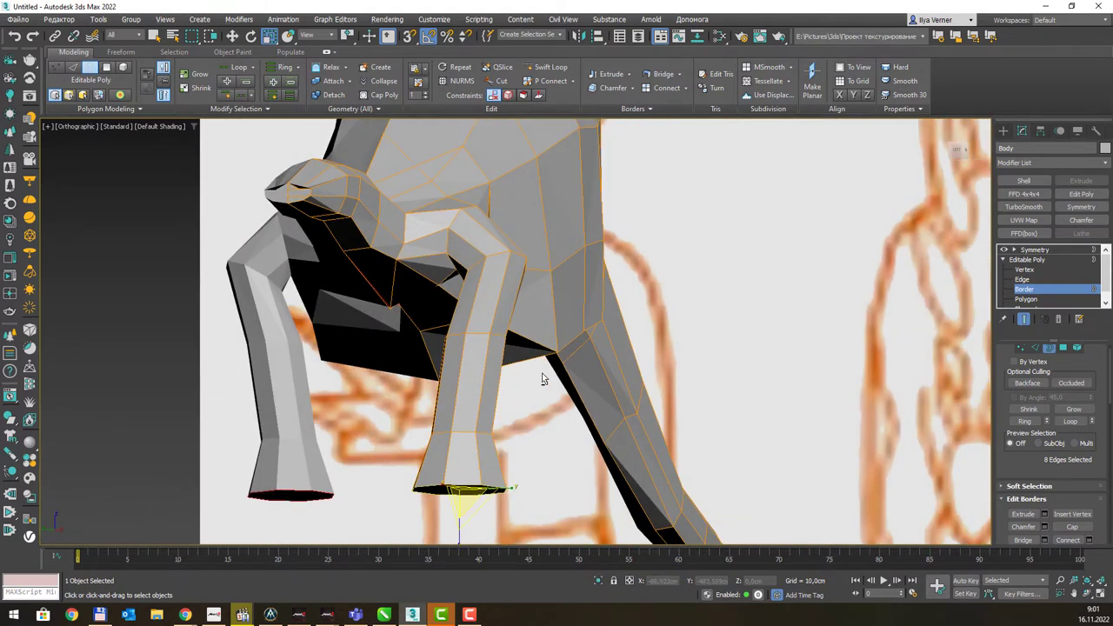
Check the capped leg in Left view with see-through mode, then in Perspective and Front views.
{"action": "key", "text": "l"}
{"action": "scroll", "coordinate": [581, 288], "scroll_direction": "down", "scroll_amount": 5}
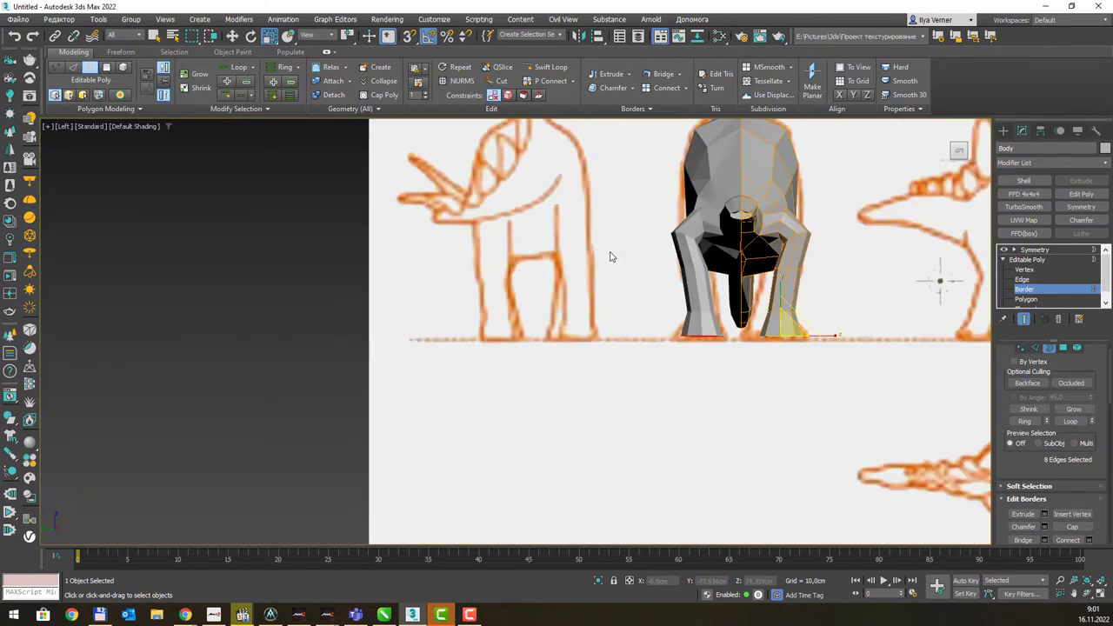
{"action": "scroll", "coordinate": [609, 249], "scroll_direction": "down", "scroll_amount": 2}
{"action": "key", "text": "alt+x"}
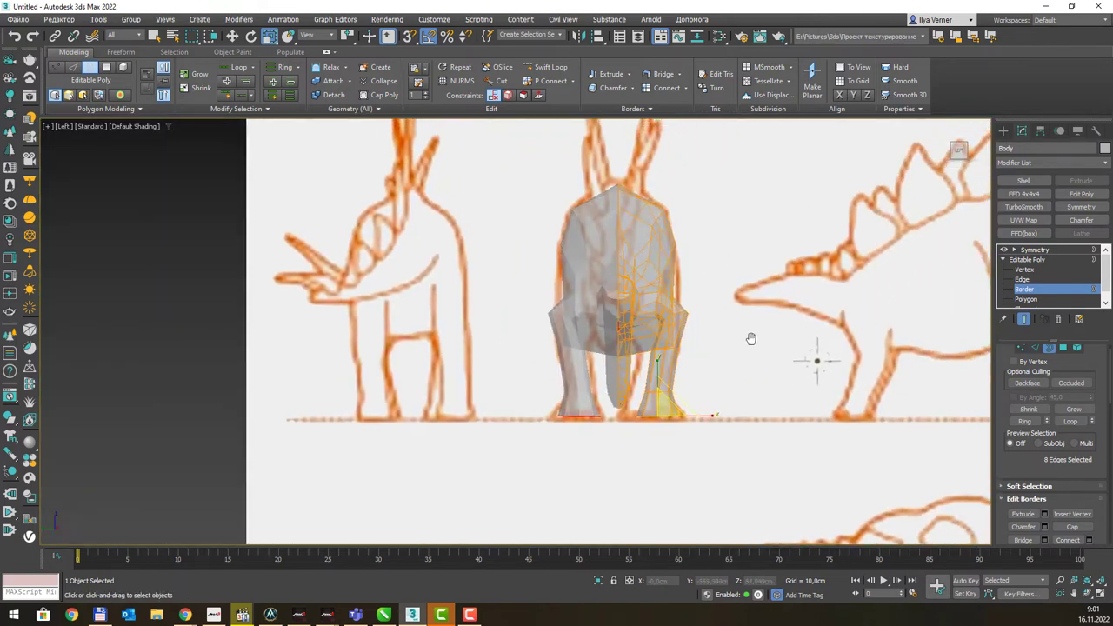
{"action": "scroll", "coordinate": [591, 423], "scroll_direction": "down", "scroll_amount": 2}
{"action": "scroll", "coordinate": [574, 405], "scroll_direction": "up", "scroll_amount": 4}
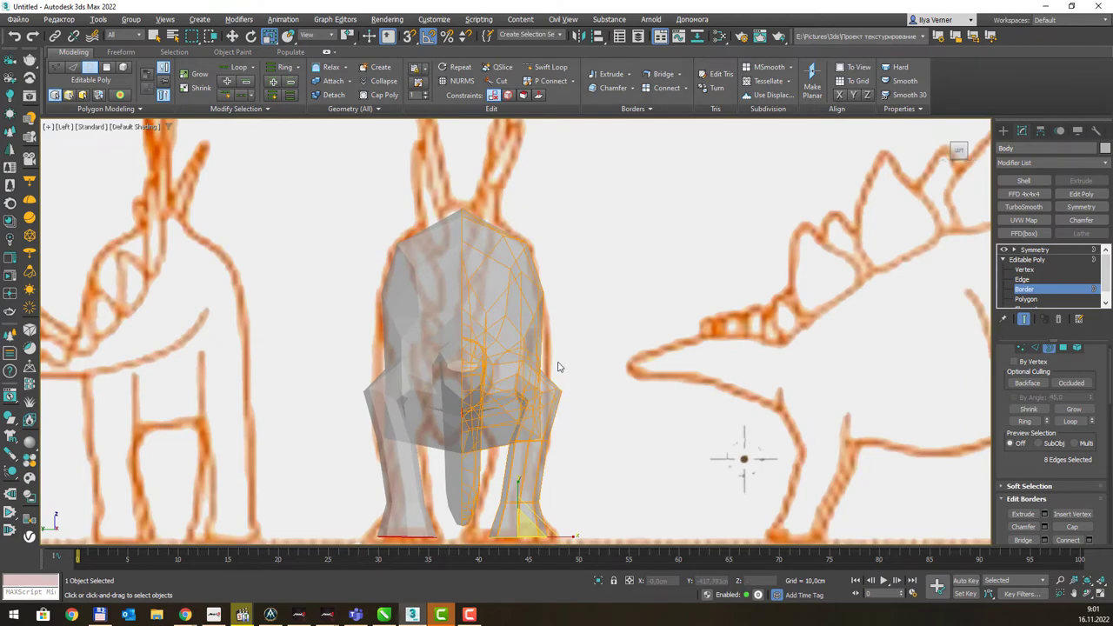
{"action": "scroll", "coordinate": [597, 325], "scroll_direction": "down", "scroll_amount": 3}
{"action": "key", "text": "p"}
{"action": "mouse_move", "coordinate": [459, 306]}
{"action": "middle_mouse_down", "text": "alt"}
{"action": "mouse_move", "coordinate": [397, 303]}
{"action": "mouse_move", "coordinate": [419, 309]}
{"action": "middle_mouse_up", "text": "alt"}
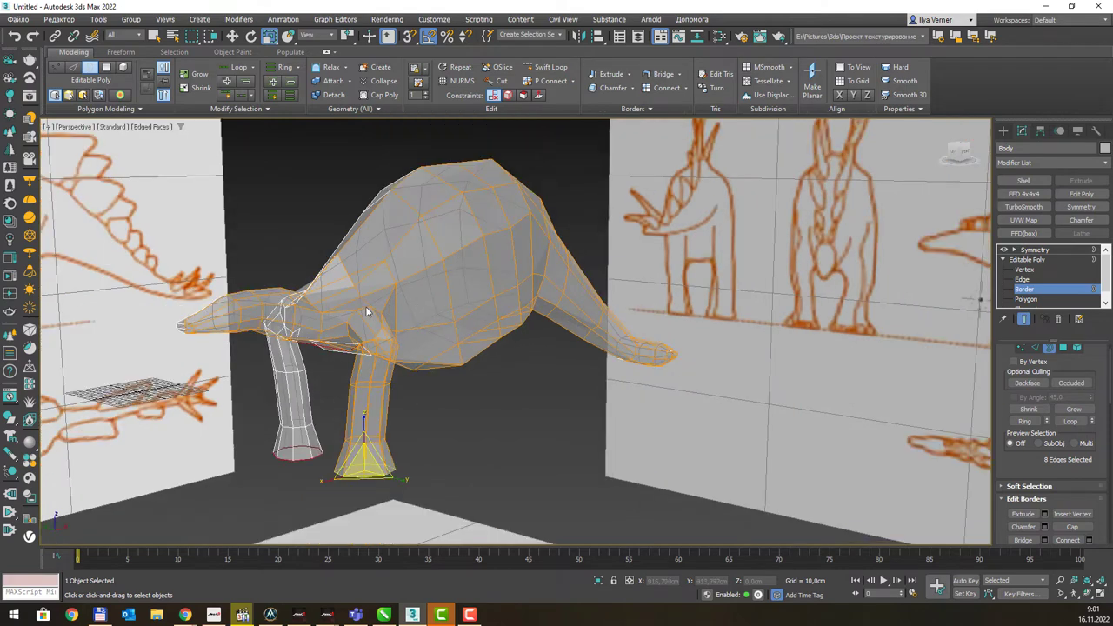
{"action": "scroll", "coordinate": [366, 306], "scroll_direction": "up", "scroll_amount": 5}
{"action": "scroll", "coordinate": [417, 306], "scroll_direction": "up", "scroll_amount": 2}
{"action": "scroll", "coordinate": [430, 303], "scroll_direction": "down", "scroll_amount": 4}
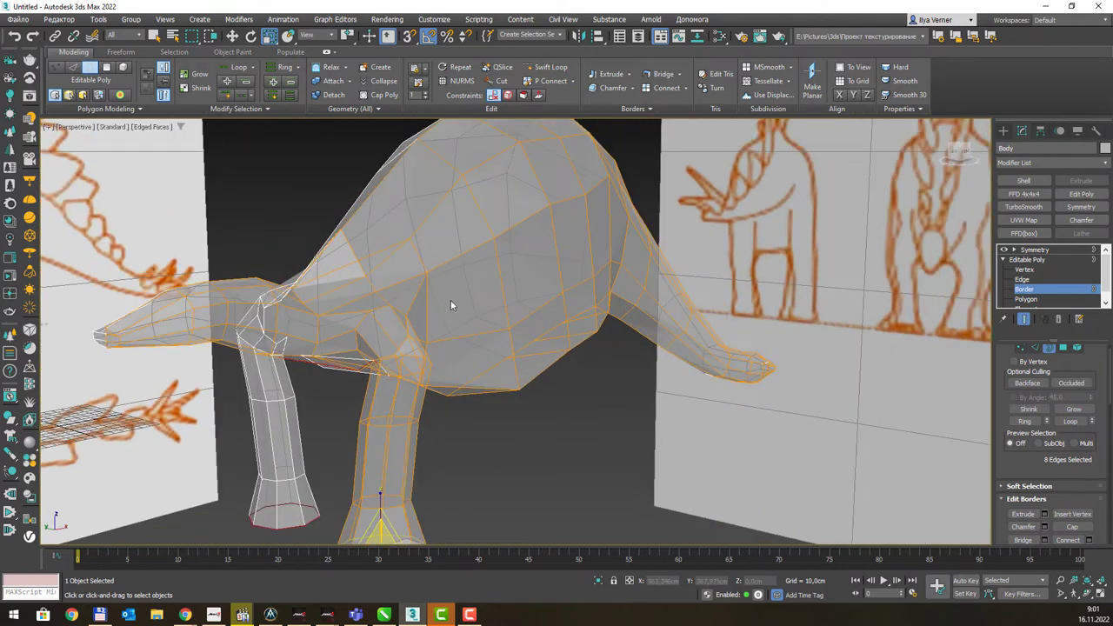
{"action": "key", "text": "f"}
{"action": "scroll", "coordinate": [522, 283], "scroll_direction": "up", "scroll_amount": 2}
{"action": "scroll", "coordinate": [531, 283], "scroll_direction": "up", "scroll_amount": 2}
{"action": "middle_click_drag", "start_coordinate": [524, 288], "coordinate": [461, 293]}
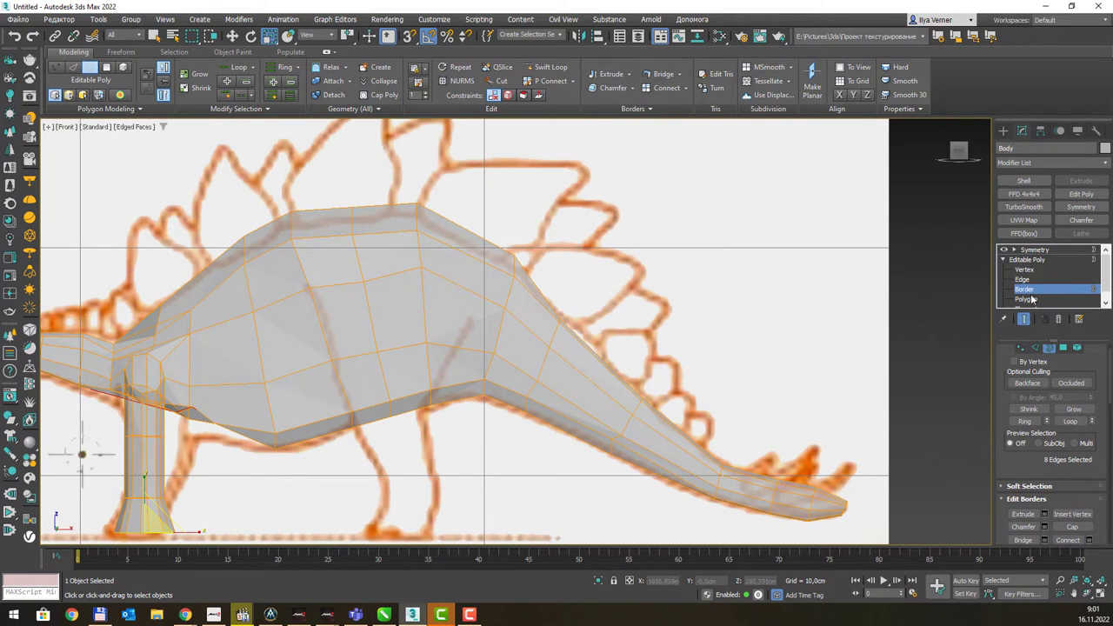
At Polygon level, select four adjacent polygons in the middle of the body's flank.
{"action": "key", "text": "4"}
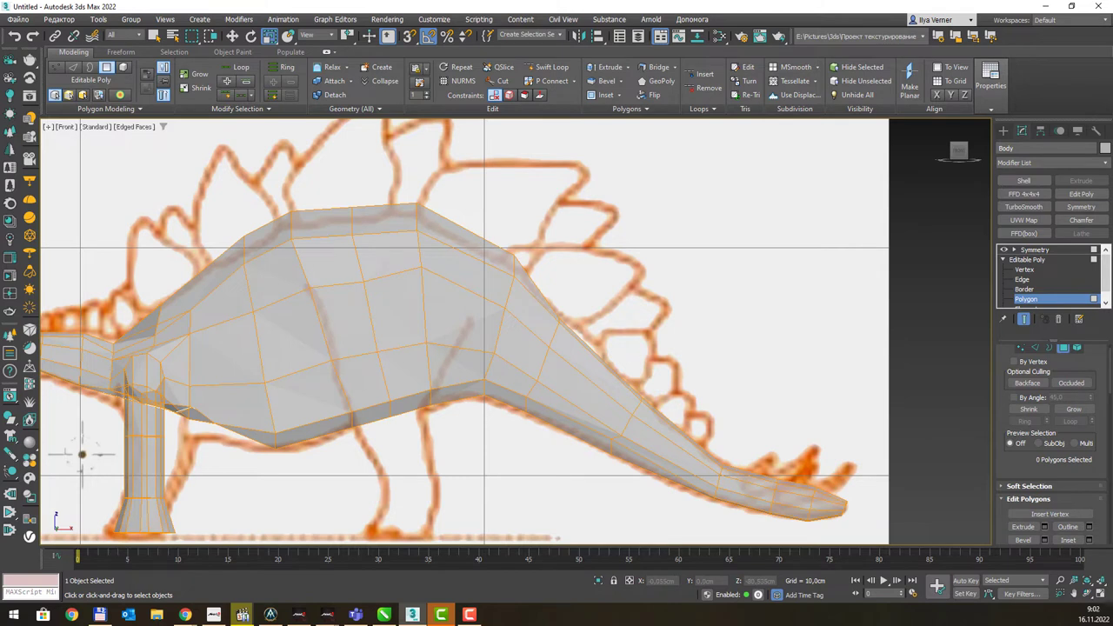
{"action": "key", "text": "alt+Tab"}
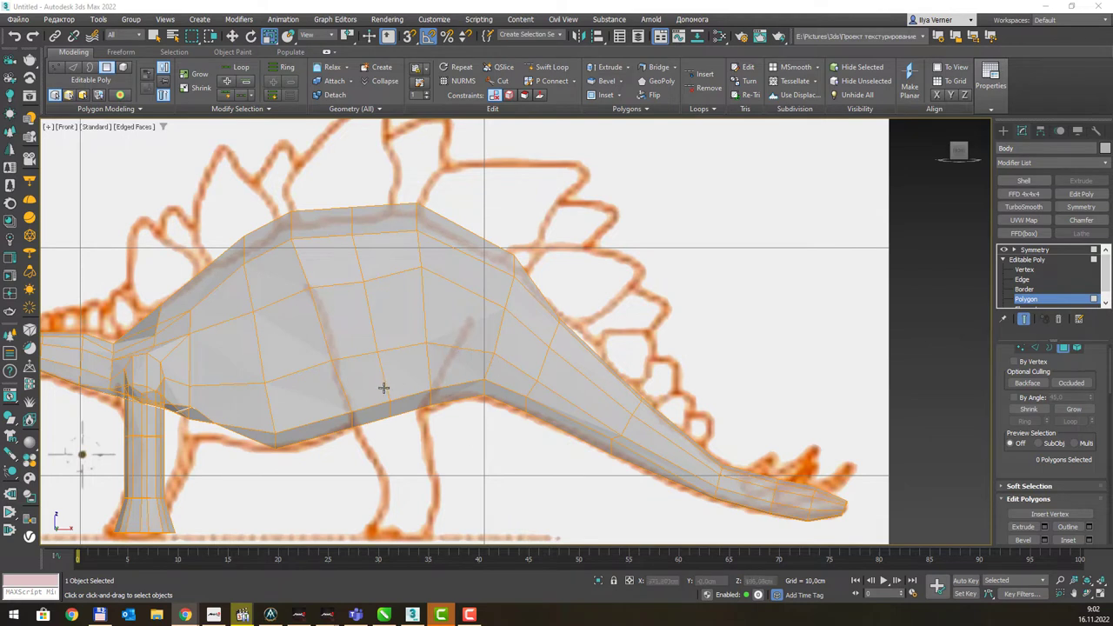
{"action": "left_click", "coordinate": [398, 383]}
{"action": "left_click", "coordinate": [365, 387], "text": "ctrl"}
{"action": "left_click", "coordinate": [353, 335], "text": "ctrl"}
{"action": "left_click", "coordinate": [400, 300], "text": "ctrl"}
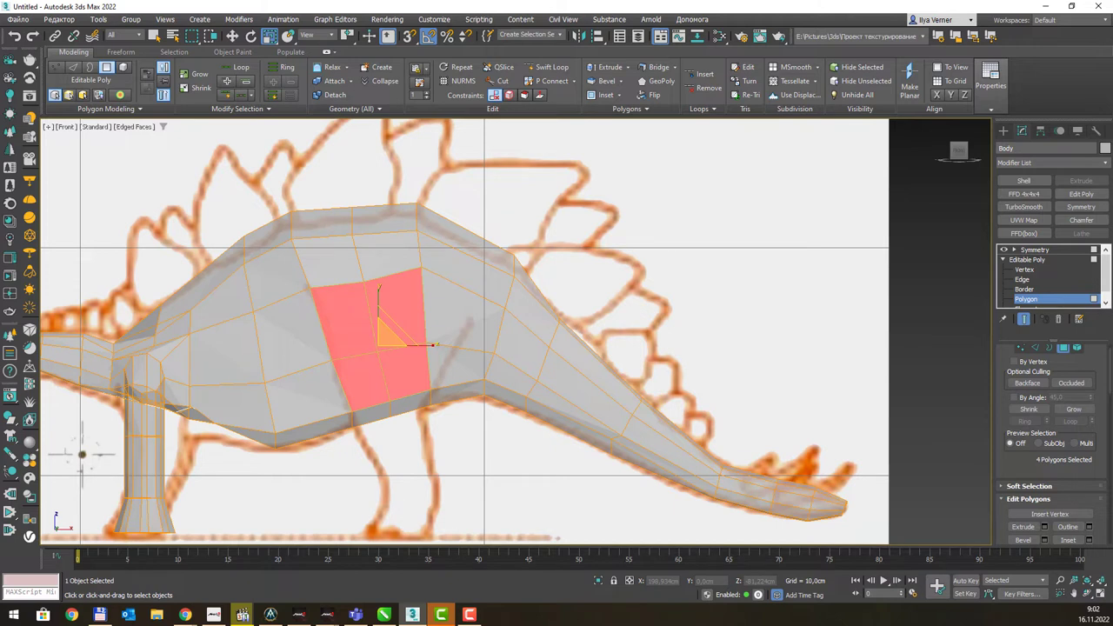
{"action": "left_click", "coordinate": [185, 615]}
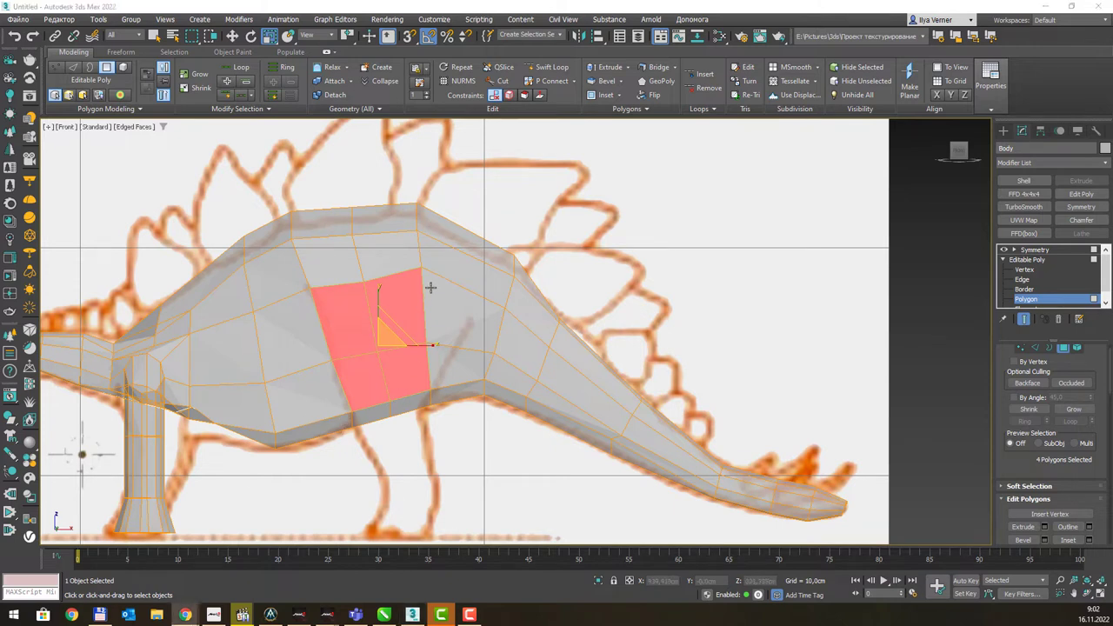
{"action": "mouse_move", "coordinate": [406, 282]}
{"action": "middle_mouse_down"}
{"action": "mouse_move", "coordinate": [405, 298]}
{"action": "mouse_move", "coordinate": [421, 297]}
{"action": "middle_mouse_up"}
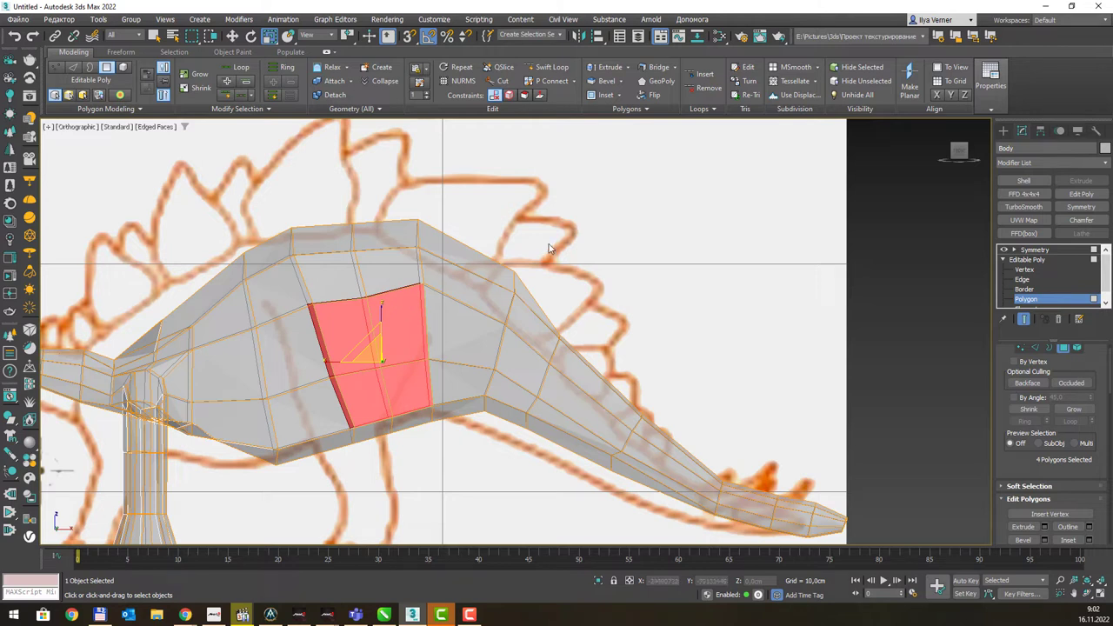
At Vertex level, Connect three vertices across the four-polygon block with a diagonal edge.
{"action": "left_click", "coordinate": [654, 94]}
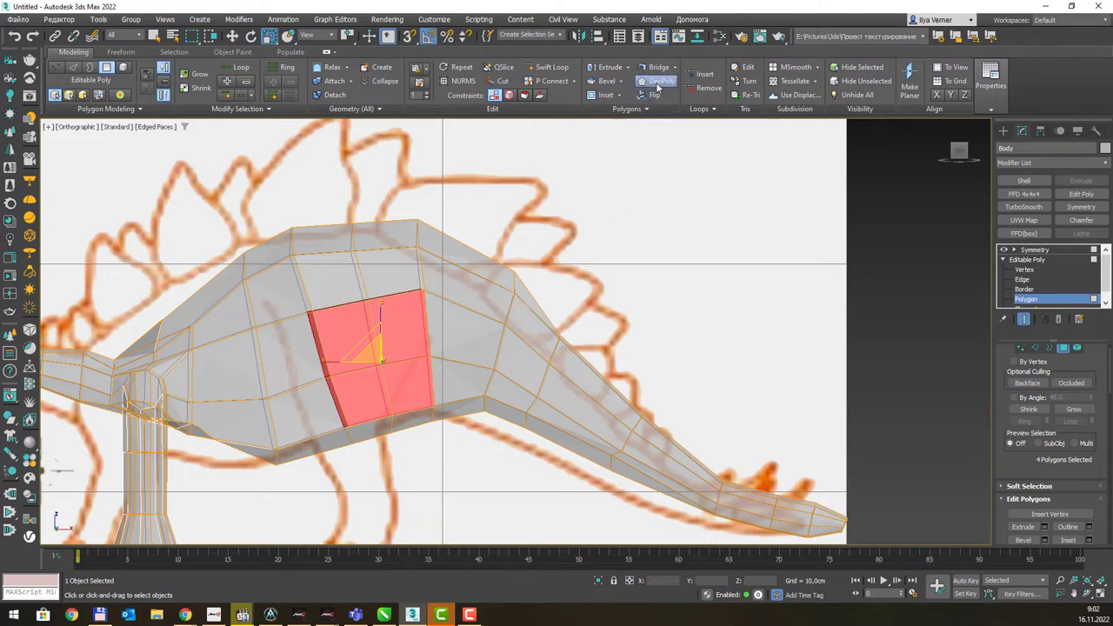
{"action": "left_click", "coordinate": [654, 94]}
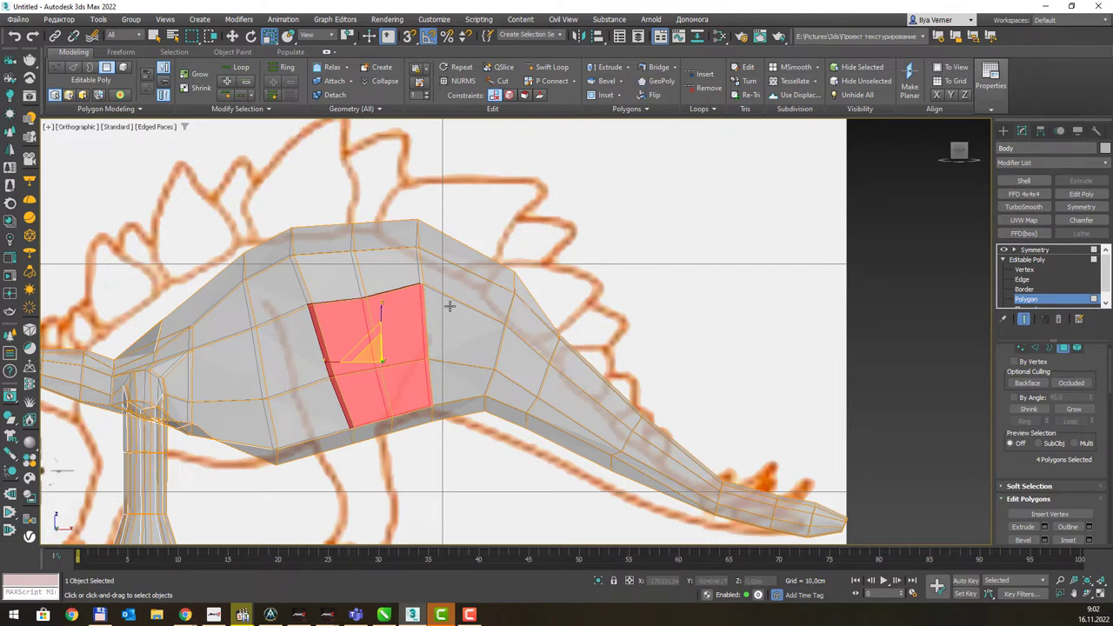
{"action": "left_click", "coordinate": [1027, 270]}
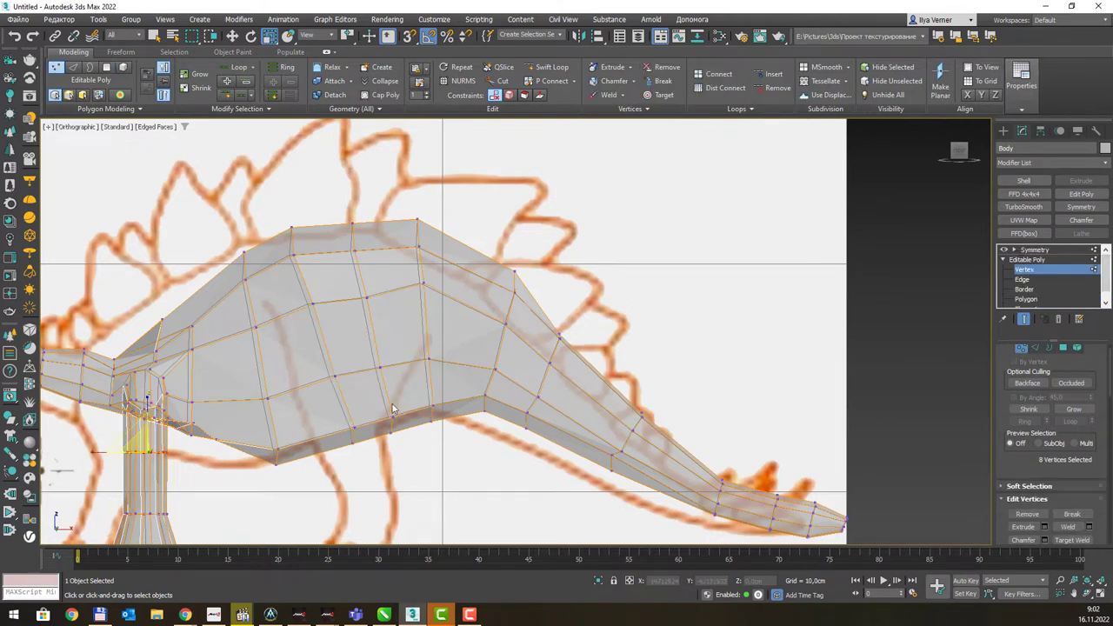
{"action": "left_click", "coordinate": [314, 302]}
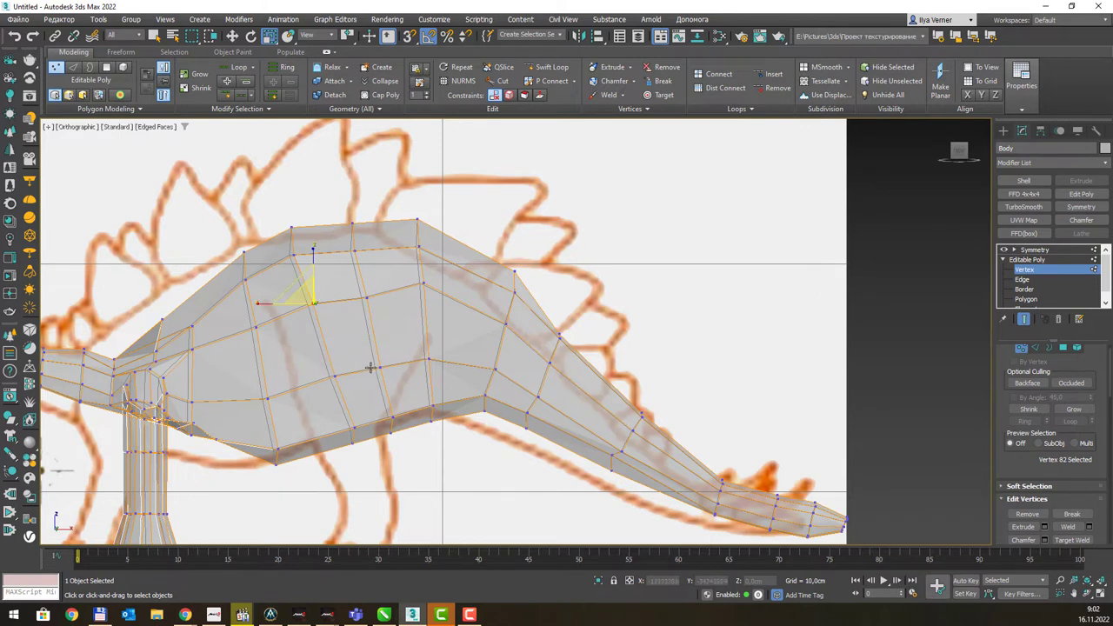
{"action": "left_click", "coordinate": [379, 368], "text": "ctrl"}
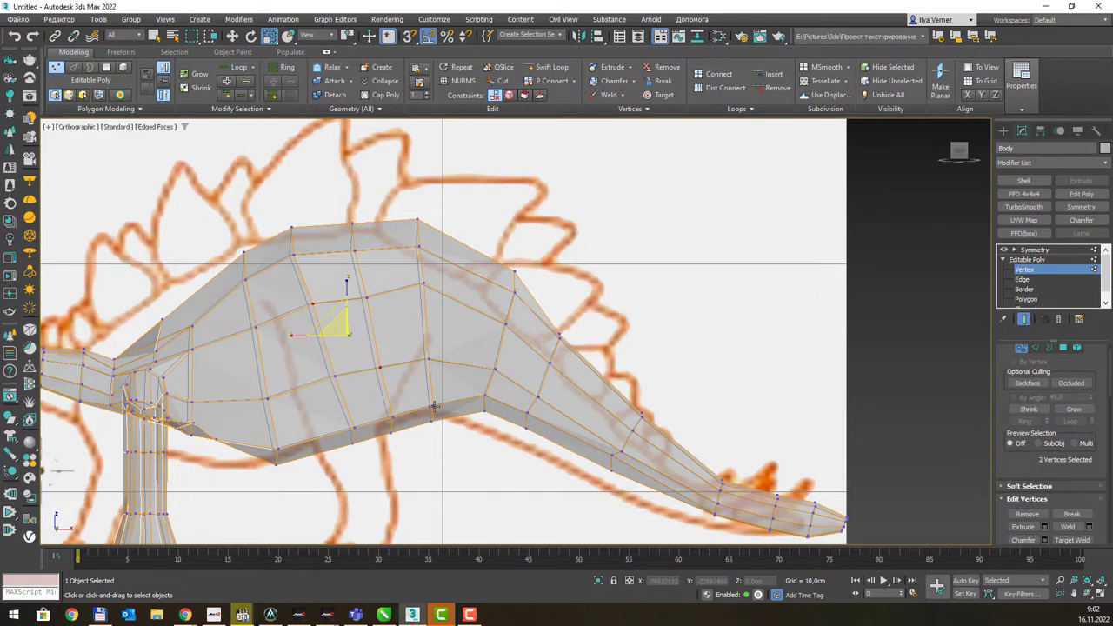
{"action": "left_click", "coordinate": [433, 405], "text": "ctrl"}
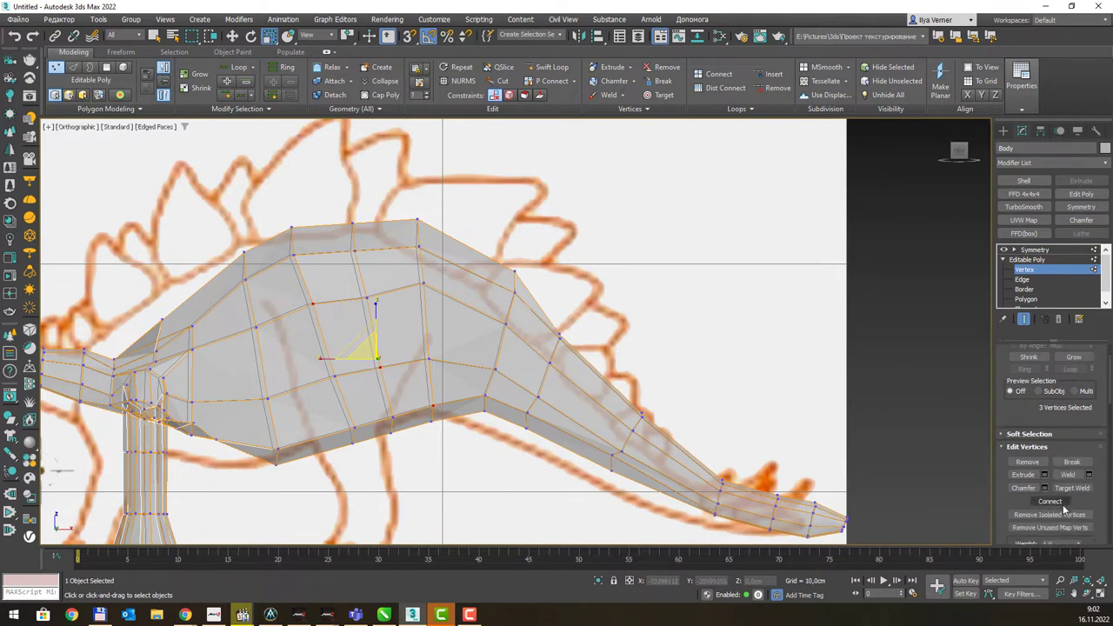
{"action": "scroll", "coordinate": [1063, 507], "scroll_direction": "down", "scroll_amount": 2}
{"action": "left_click", "coordinate": [1063, 506]}
Connect three more vertices with a crossing diagonal and select the central vertex where they meet.
{"action": "left_click", "coordinate": [355, 425]}
{"action": "left_click", "coordinate": [381, 369], "text": "ctrl"}
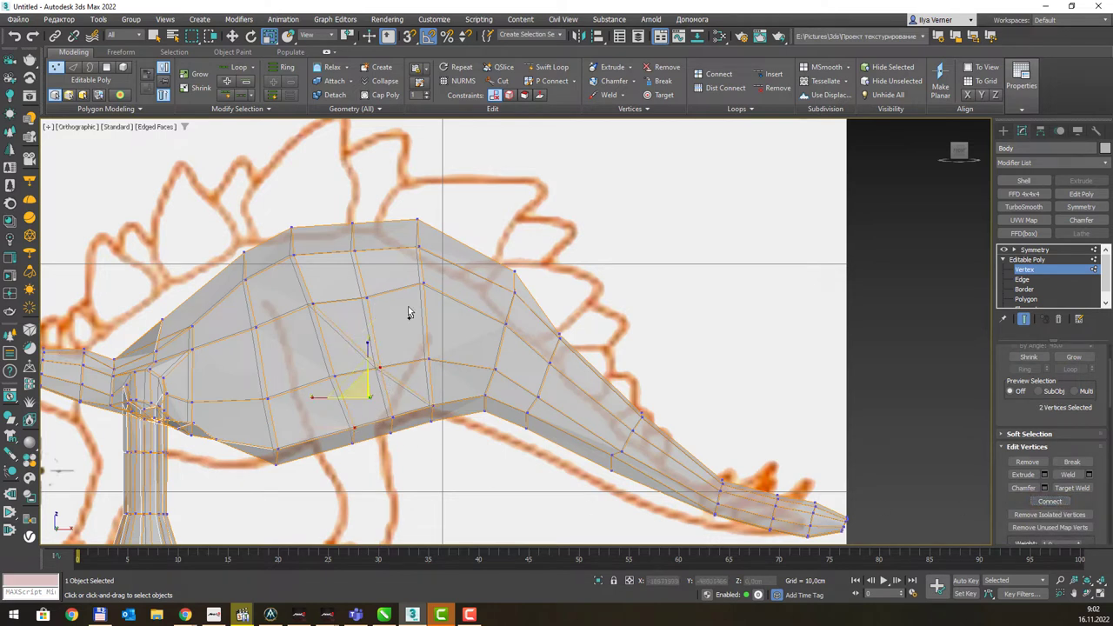
{"action": "left_click", "coordinate": [423, 284], "text": "ctrl"}
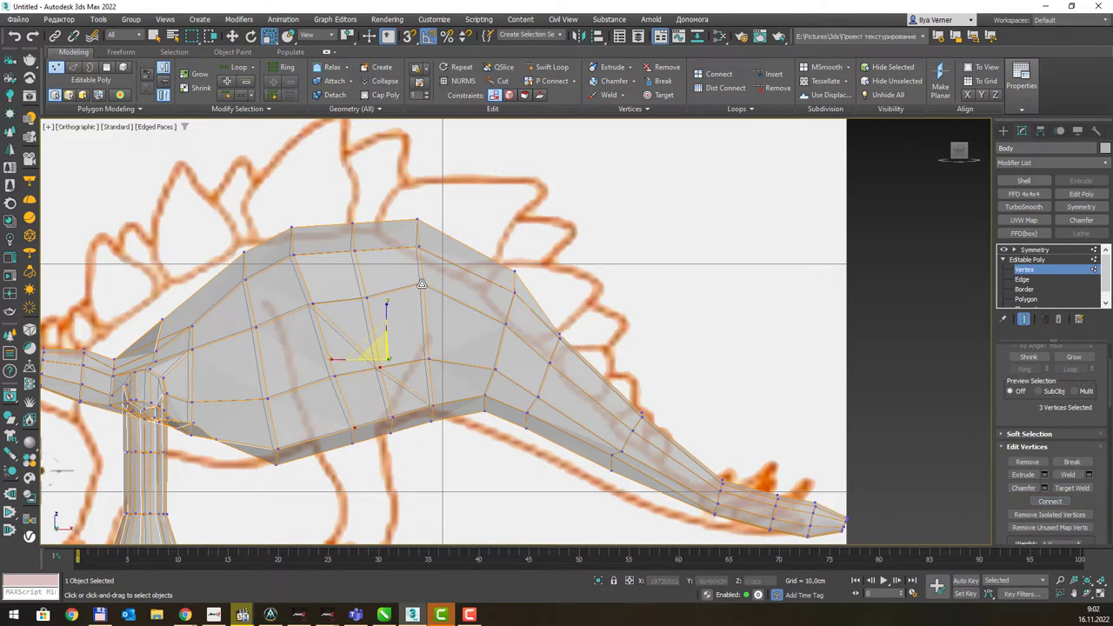
{"action": "left_click", "coordinate": [1063, 503]}
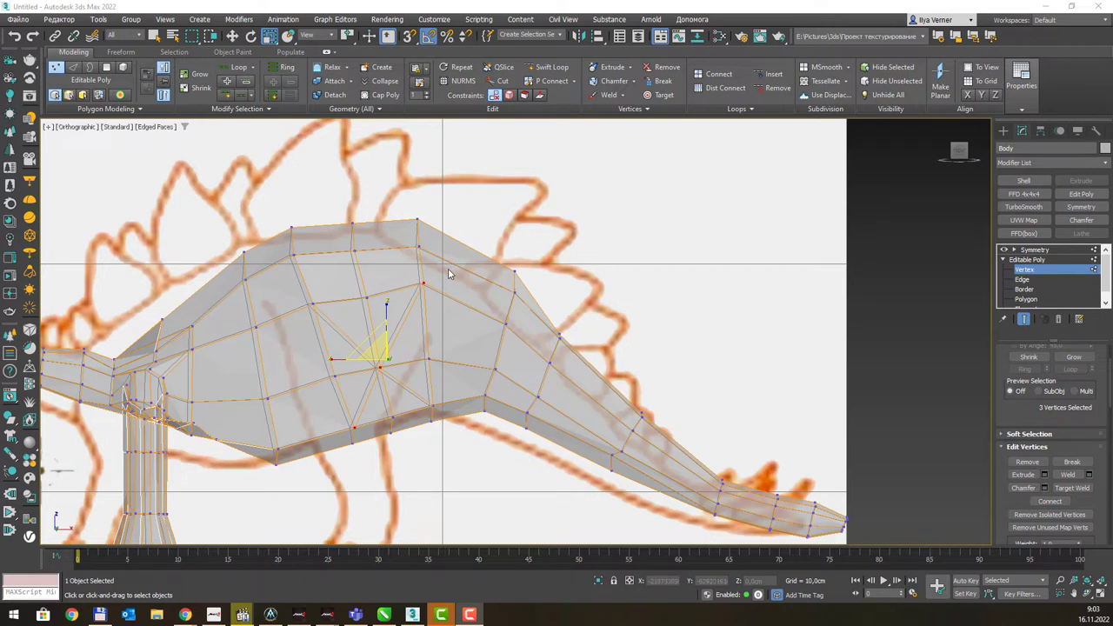
{"action": "left_click", "coordinate": [380, 364]}
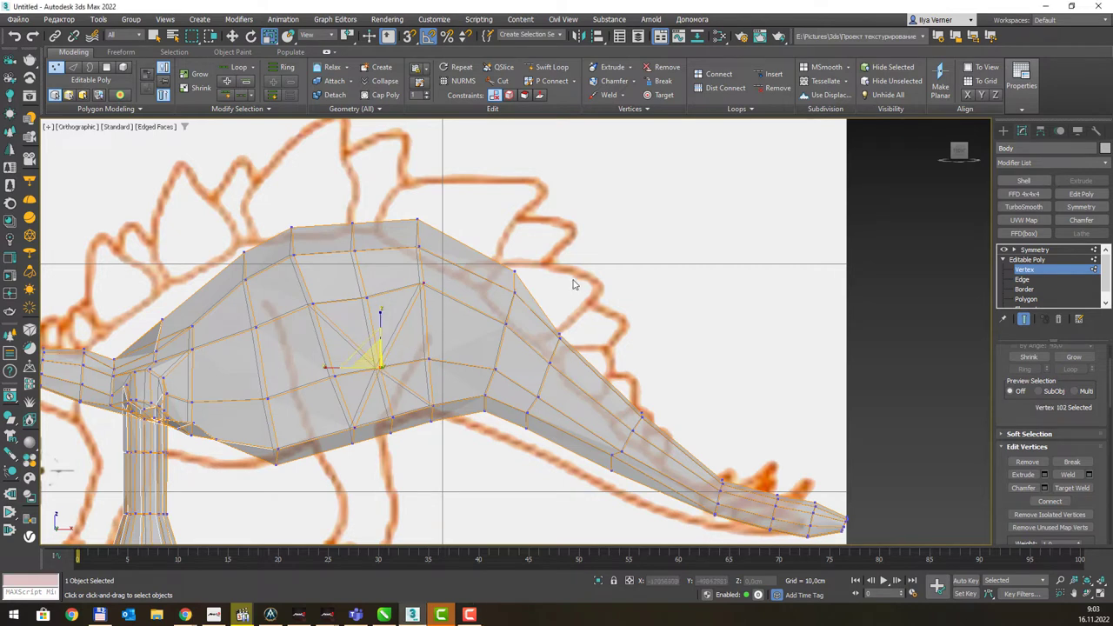
Chamfer the central flank vertex by 50.264 cm with 0 segments into an octagon.
{"action": "left_click", "coordinate": [1044, 488]}
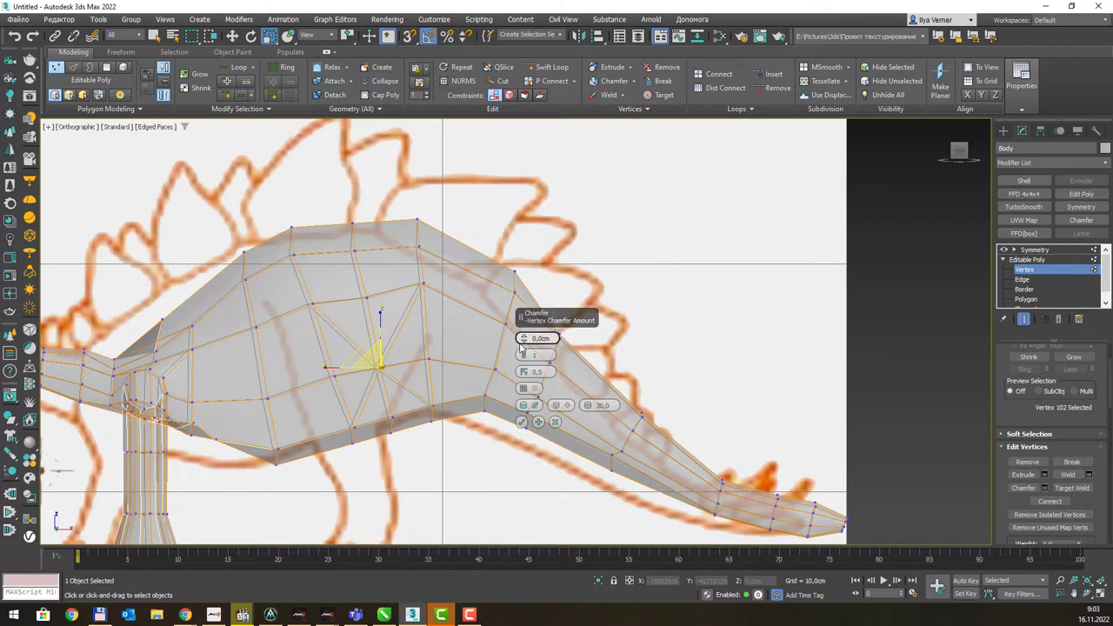
{"action": "mouse_move", "coordinate": [523, 337]}
{"action": "left_mouse_down"}
{"action": "mouse_move", "coordinate": [541, 275]}
{"action": "mouse_move", "coordinate": [549, 294]}
{"action": "left_mouse_up"}
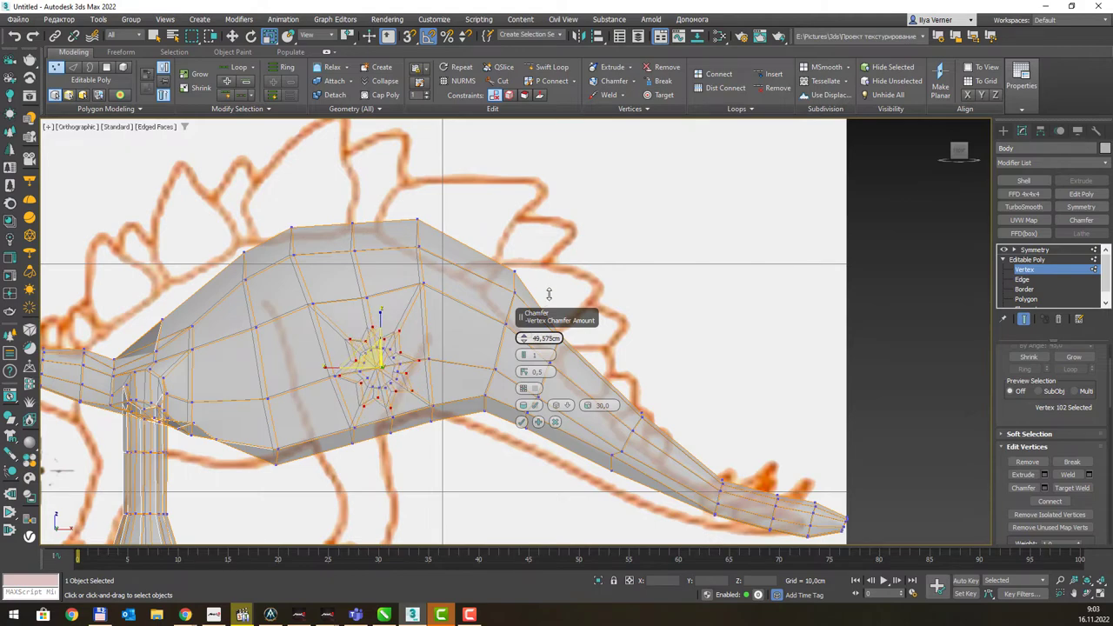
{"action": "mouse_move", "coordinate": [431, 305]}
{"action": "middle_mouse_down", "text": "alt"}
{"action": "mouse_move", "coordinate": [465, 316]}
{"action": "mouse_move", "coordinate": [426, 311]}
{"action": "middle_mouse_up", "text": "alt"}
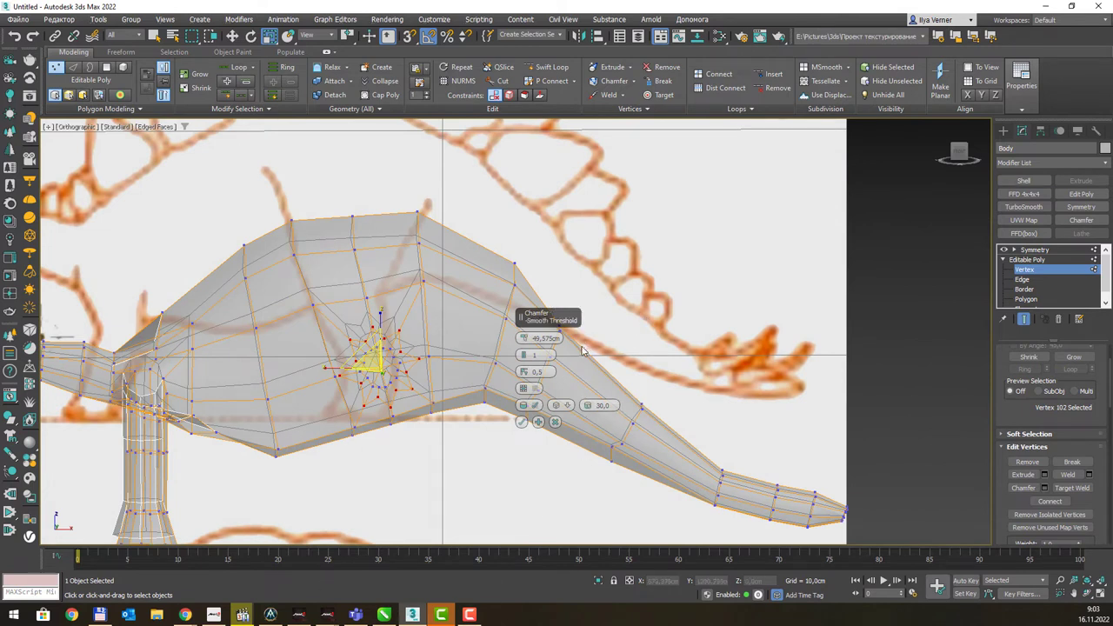
{"action": "left_click", "coordinate": [521, 359]}
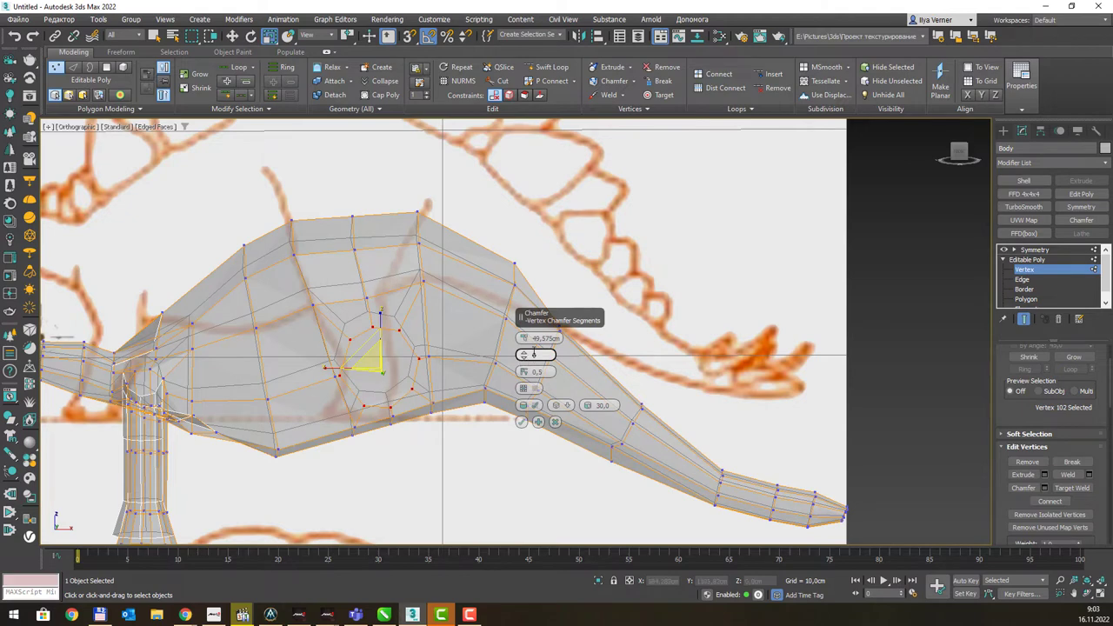
{"action": "middle_click_drag", "start_coordinate": [417, 353], "coordinate": [425, 312]}
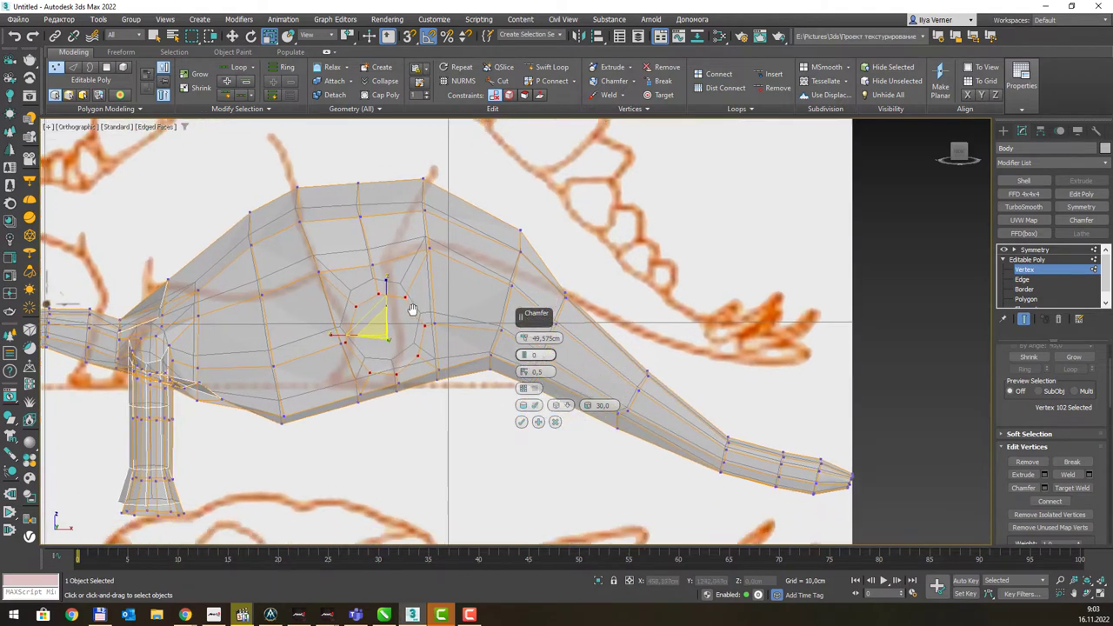
{"action": "left_click_drag", "start_coordinate": [526, 340], "coordinate": [528, 342]}
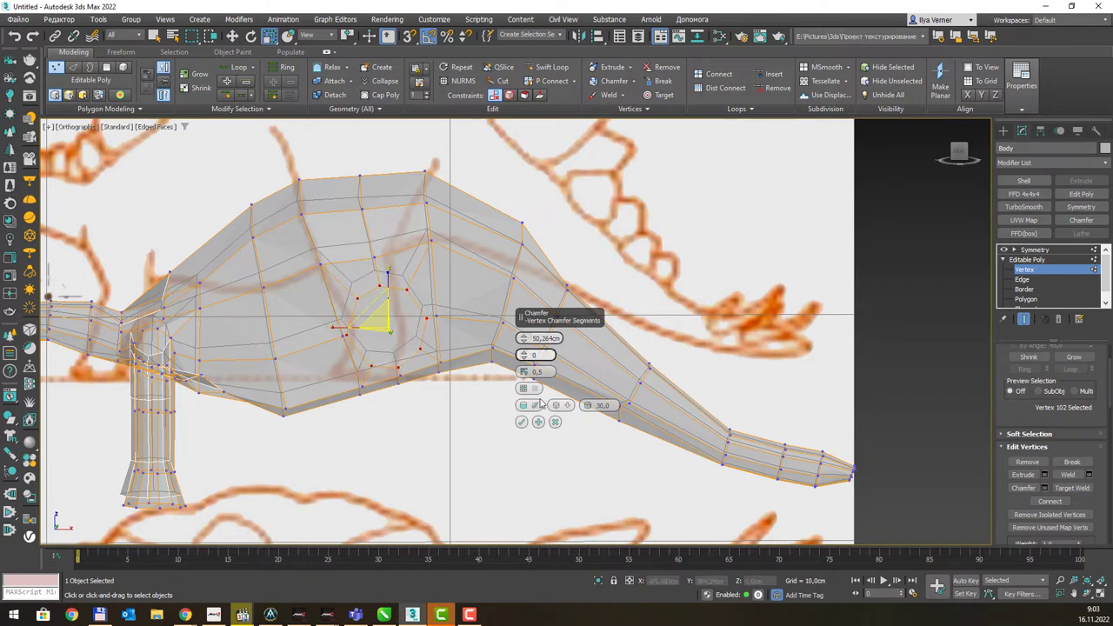
{"action": "left_click", "coordinate": [521, 422]}
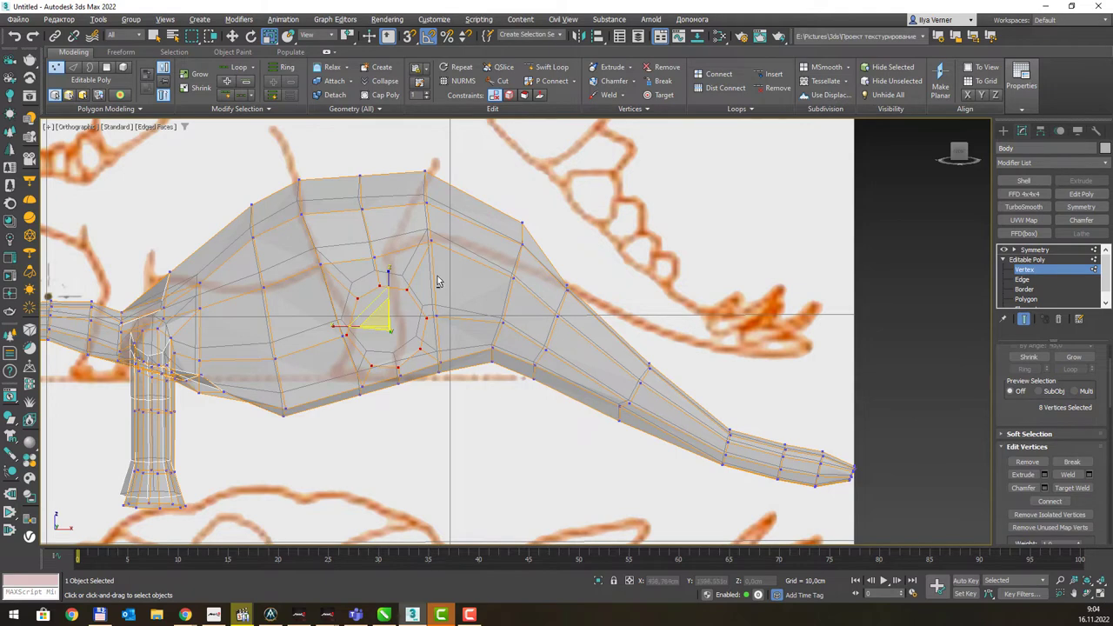
{"action": "left_click", "coordinate": [1026, 299]}
Select the octagonal flank polygon and nudge it slightly outward.
{"action": "left_click", "coordinate": [411, 321]}
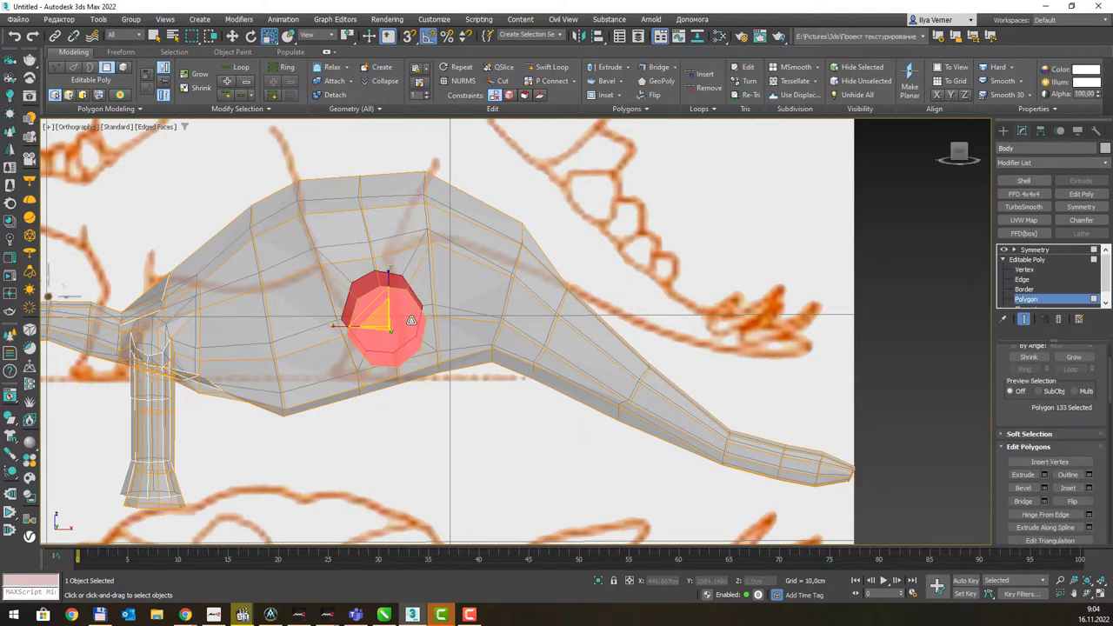
{"action": "middle_click_drag", "start_coordinate": [418, 293], "coordinate": [480, 302], "text": "alt"}
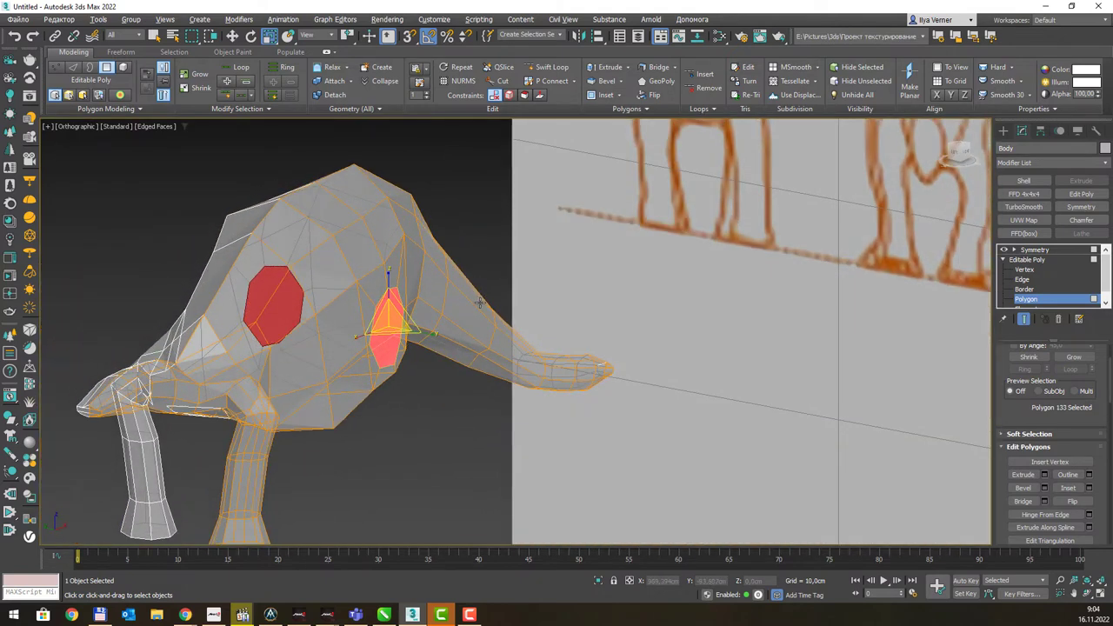
{"action": "key", "text": "w"}
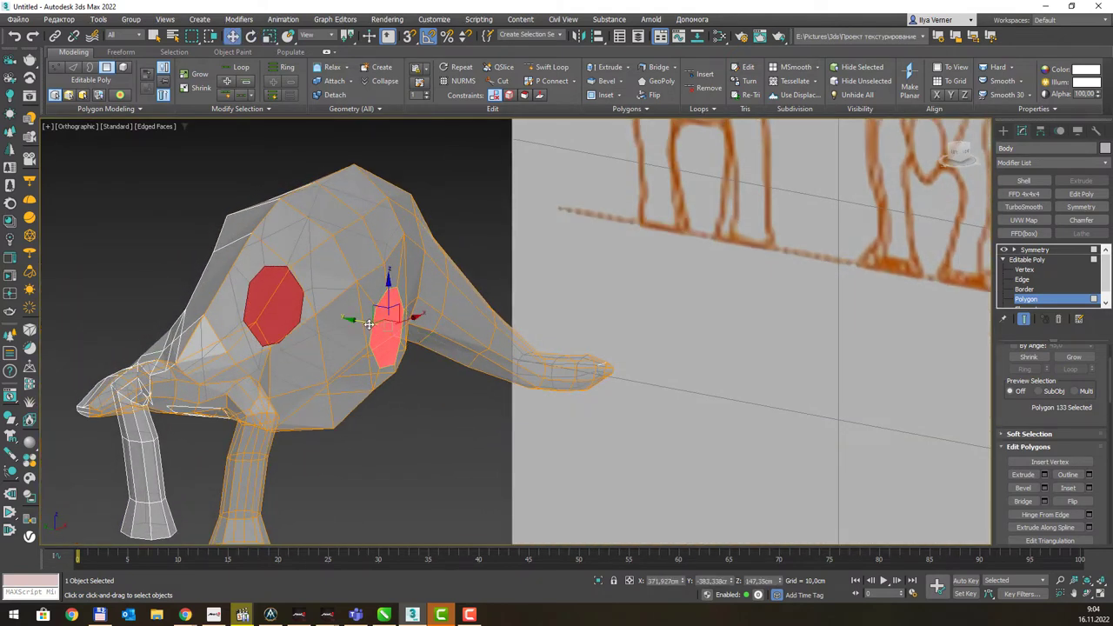
{"action": "middle_click_drag", "start_coordinate": [447, 314], "coordinate": [422, 311], "text": "alt"}
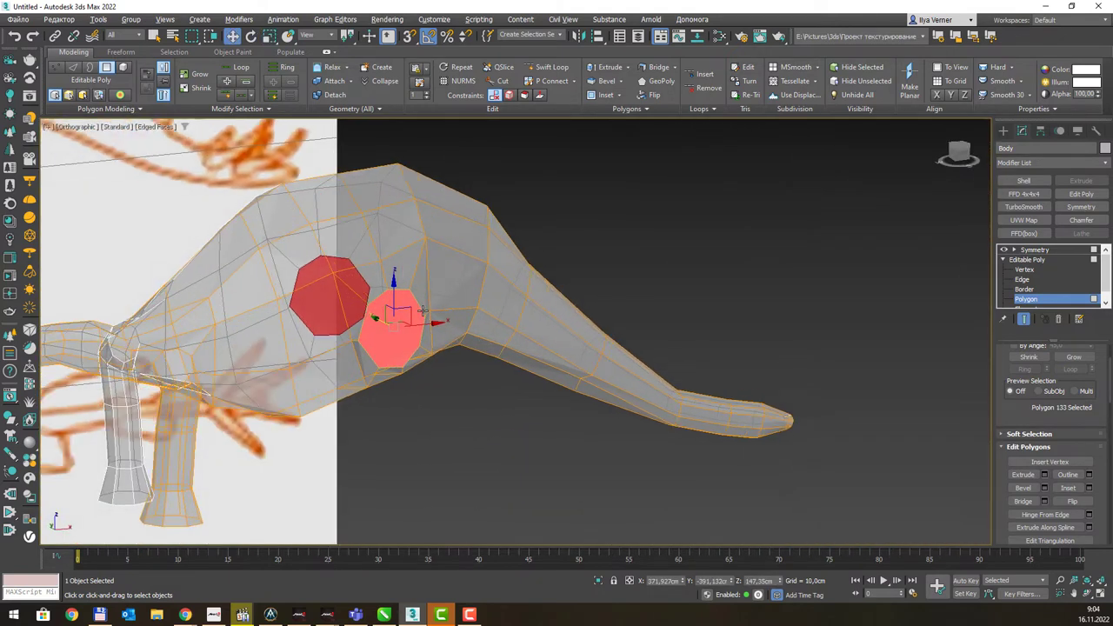
{"action": "key", "text": "r"}
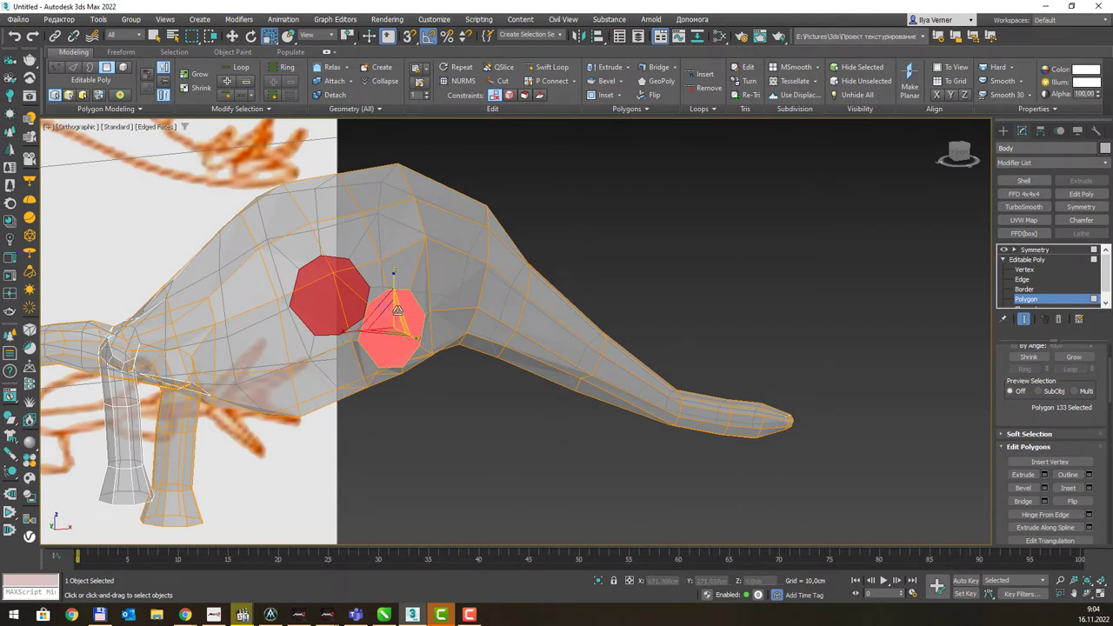
{"action": "key", "text": "w"}
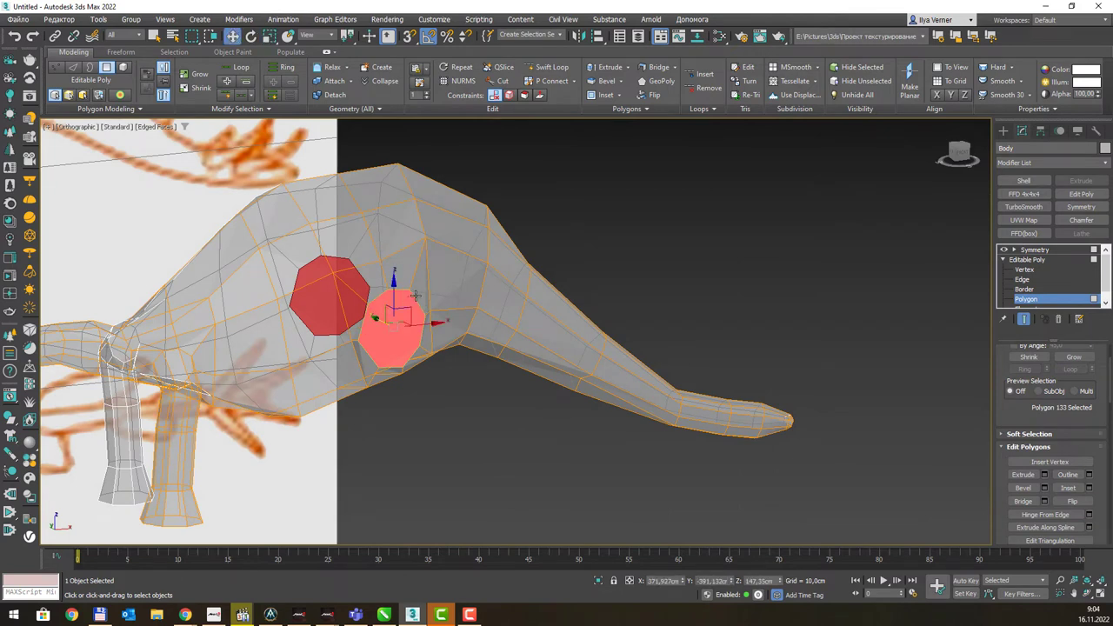
{"action": "left_click_drag", "start_coordinate": [394, 289], "coordinate": [393, 281]}
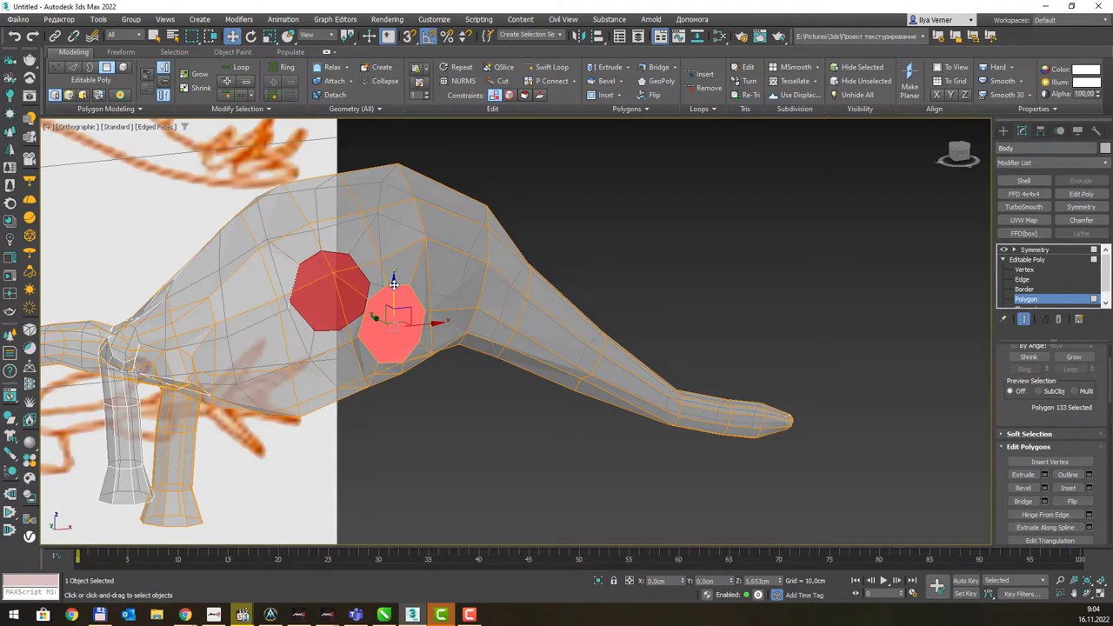
{"action": "middle_click_drag", "start_coordinate": [396, 287], "coordinate": [474, 286], "text": "alt"}
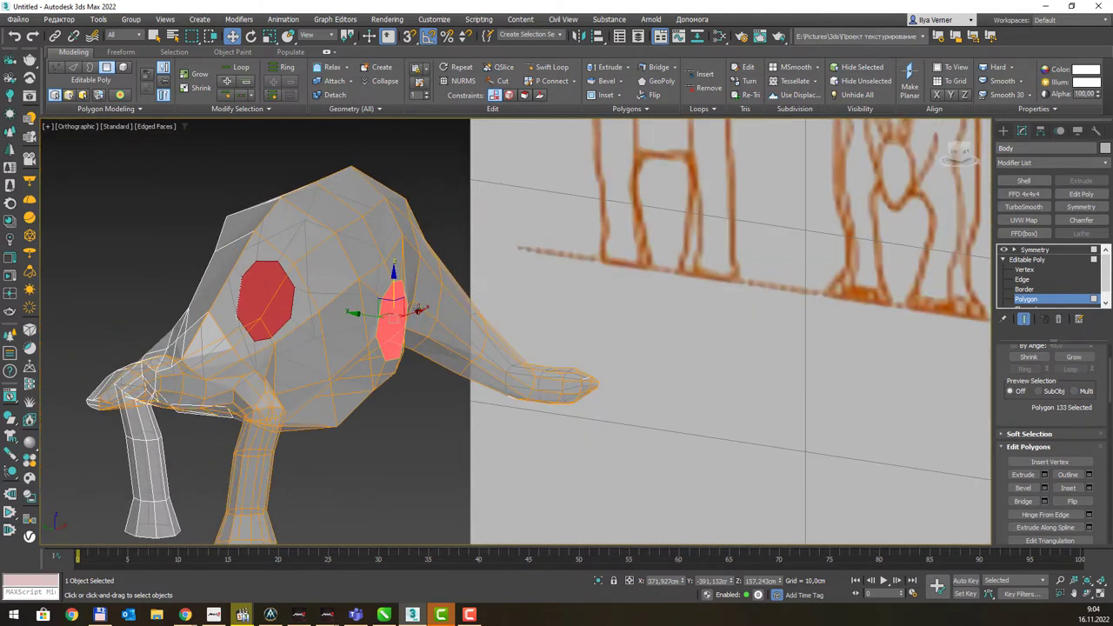
{"action": "left_click_drag", "start_coordinate": [375, 315], "coordinate": [421, 297]}
Tilt the octagon slightly and enlarge it, checking the result in the Front view.
{"action": "key", "text": "e"}
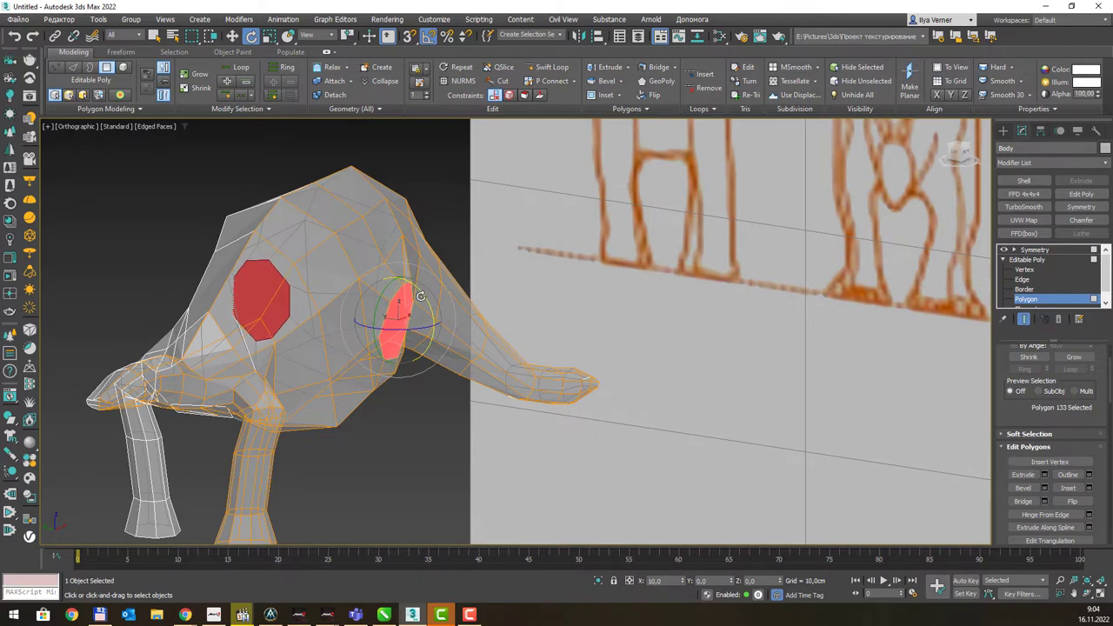
{"action": "mouse_move", "coordinate": [424, 300]}
{"action": "middle_mouse_down", "text": "alt"}
{"action": "mouse_move", "coordinate": [431, 315]}
{"action": "mouse_move", "coordinate": [524, 284]}
{"action": "middle_mouse_up", "text": "alt"}
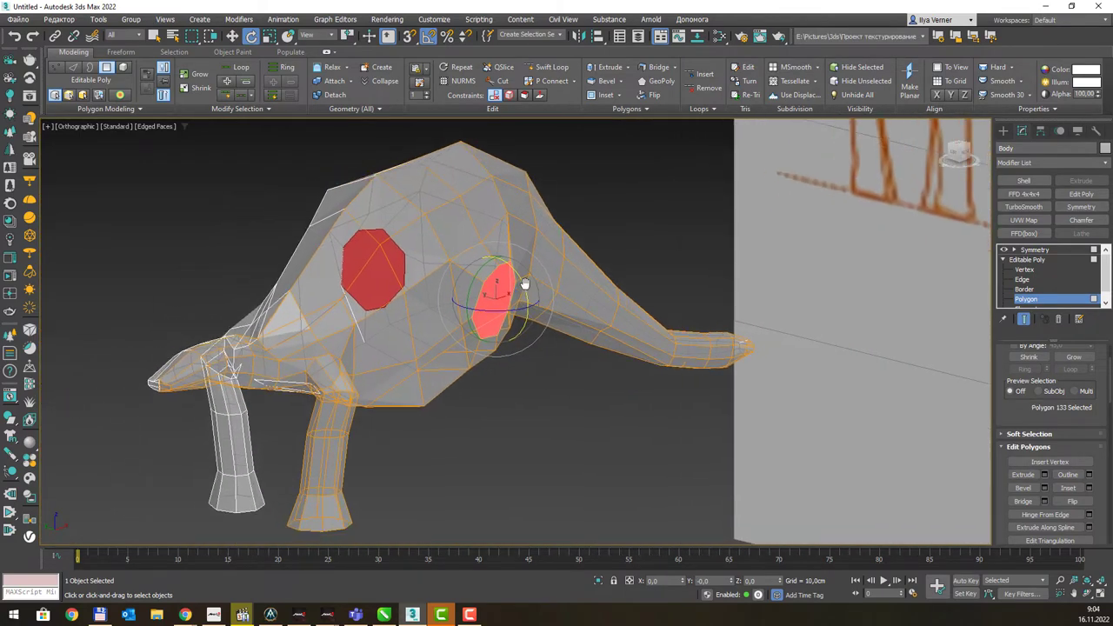
{"action": "key", "text": "f"}
{"action": "key", "text": "z"}
{"action": "scroll", "coordinate": [605, 265], "scroll_direction": "down", "scroll_amount": 5}
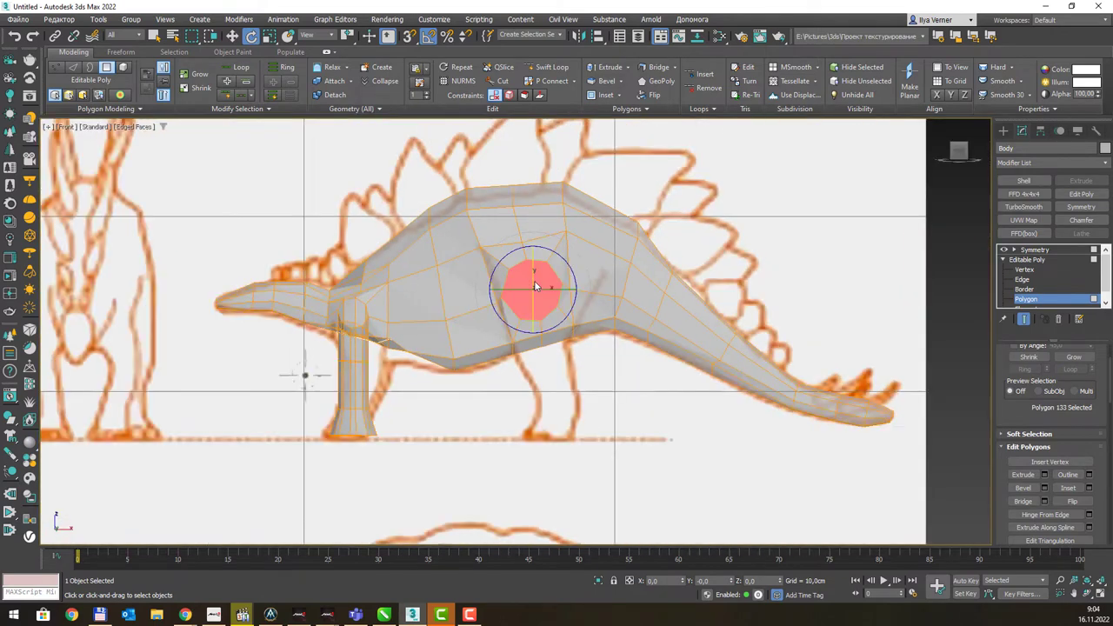
{"action": "scroll", "coordinate": [604, 265], "scroll_direction": "up", "scroll_amount": 1}
{"action": "scroll", "coordinate": [600, 270], "scroll_direction": "up", "scroll_amount": 1}
{"action": "scroll", "coordinate": [557, 296], "scroll_direction": "up", "scroll_amount": 2}
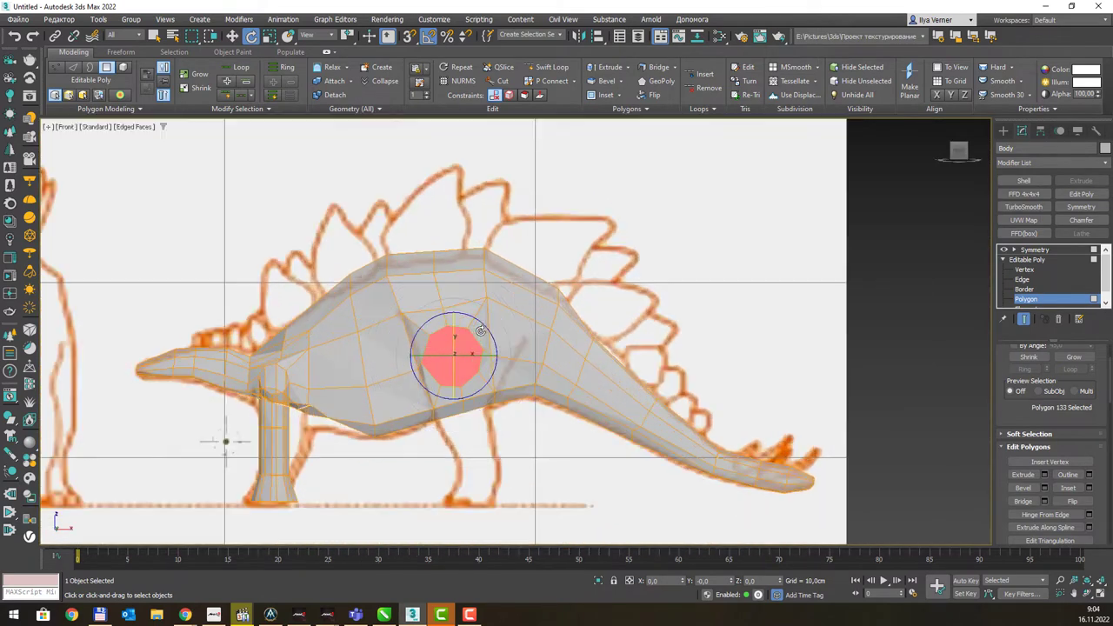
{"action": "scroll", "coordinate": [487, 326], "scroll_direction": "up", "scroll_amount": 2}
{"action": "scroll", "coordinate": [474, 331], "scroll_direction": "down", "scroll_amount": 1}
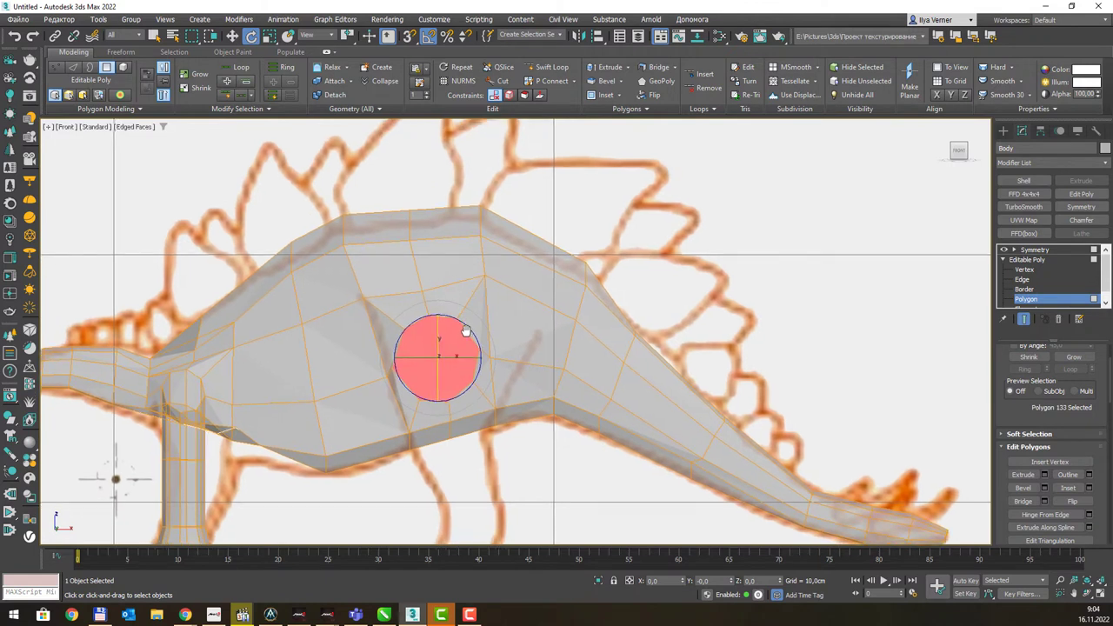
{"action": "key", "text": "w"}
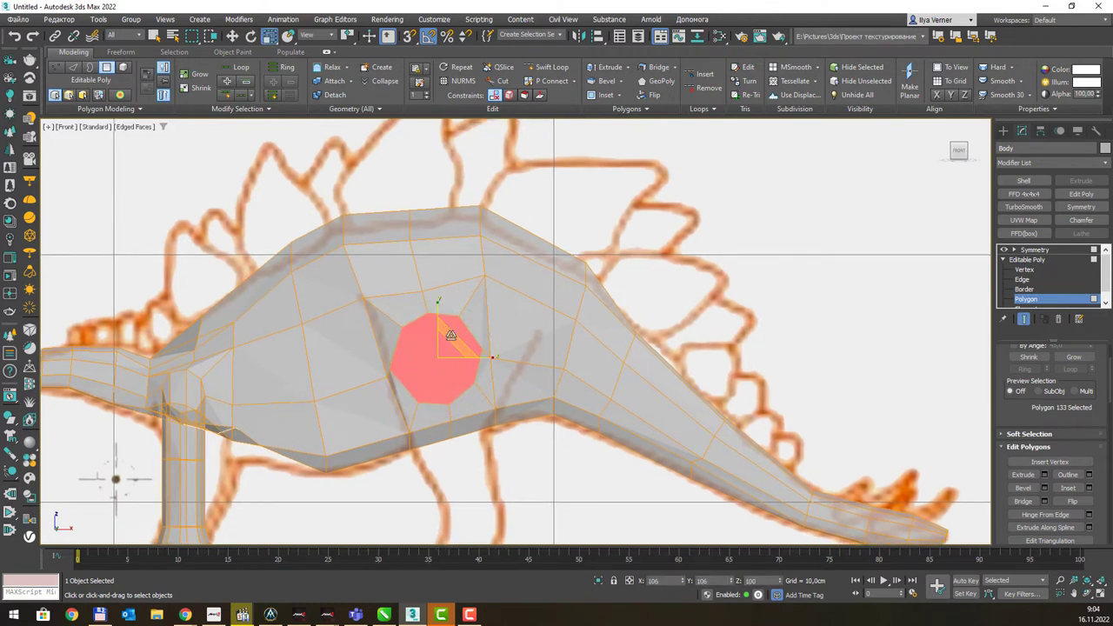
{"action": "left_click_drag", "start_coordinate": [448, 337], "coordinate": [455, 333]}
{"action": "key", "text": "w"}
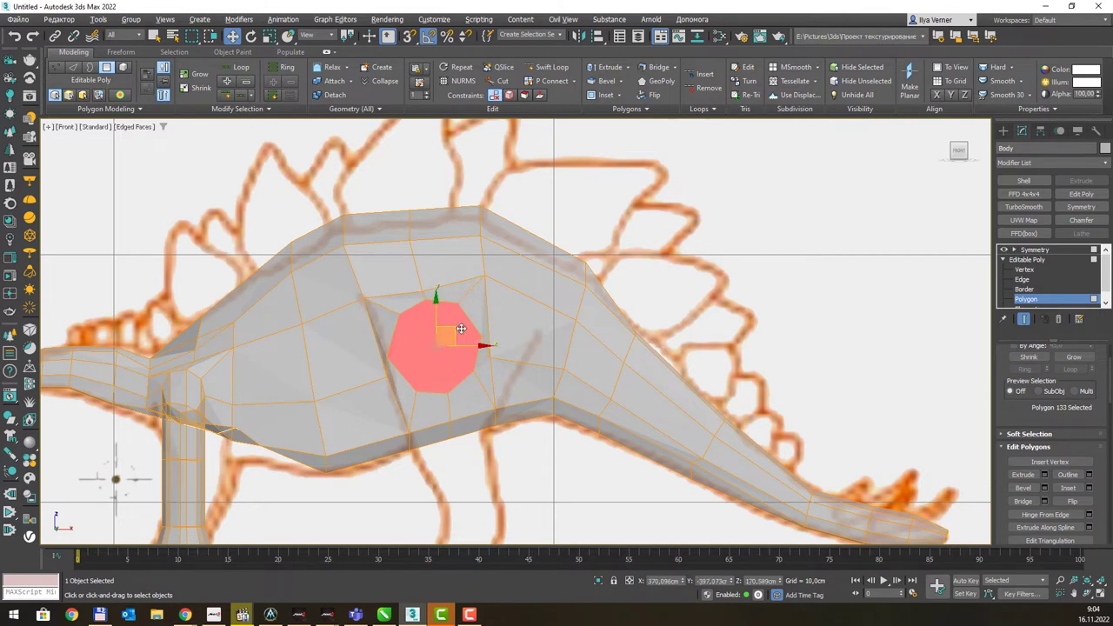
{"action": "mouse_move", "coordinate": [455, 332]}
{"action": "middle_mouse_down", "text": "alt"}
{"action": "mouse_move", "coordinate": [490, 322]}
{"action": "mouse_move", "coordinate": [517, 343]}
{"action": "mouse_move", "coordinate": [504, 343]}
{"action": "middle_mouse_up", "text": "alt"}
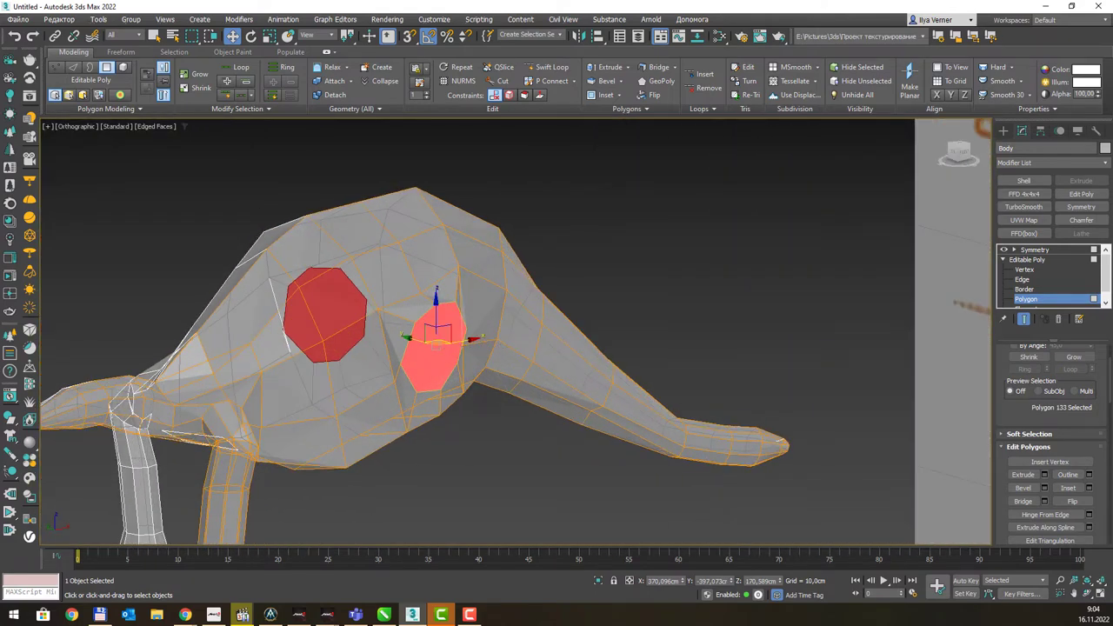
Move and tilt the second octagonal flank polygon down and outward near the hind flank.
{"action": "left_click", "coordinate": [185, 615]}
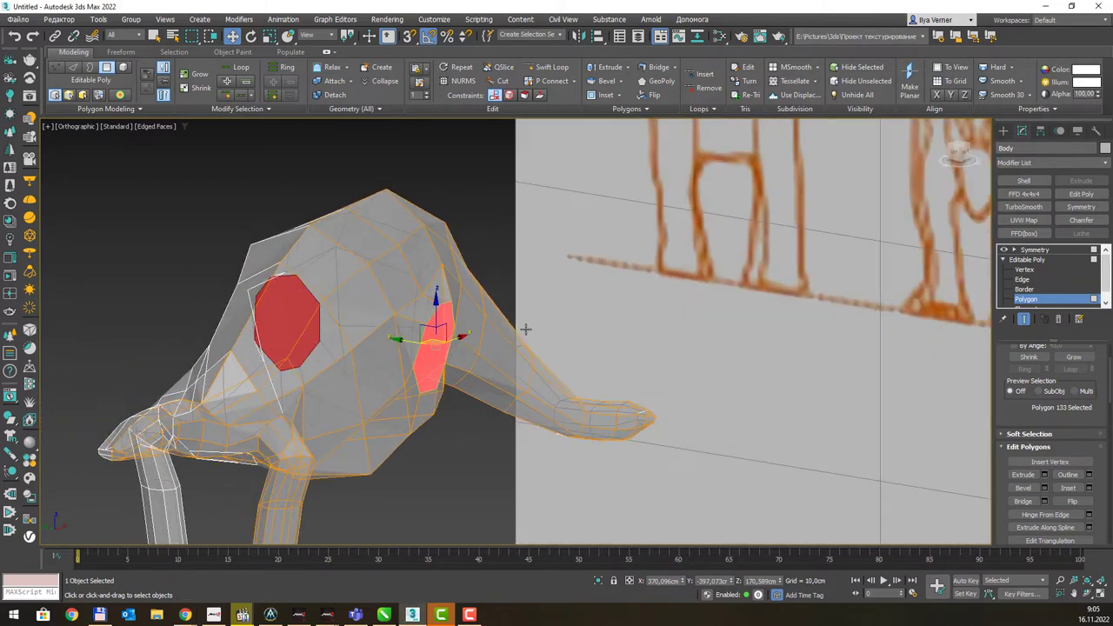
{"action": "mouse_move", "coordinate": [508, 328]}
{"action": "middle_mouse_down", "text": "alt"}
{"action": "mouse_move", "coordinate": [540, 331]}
{"action": "mouse_move", "coordinate": [531, 337]}
{"action": "middle_mouse_up", "text": "alt"}
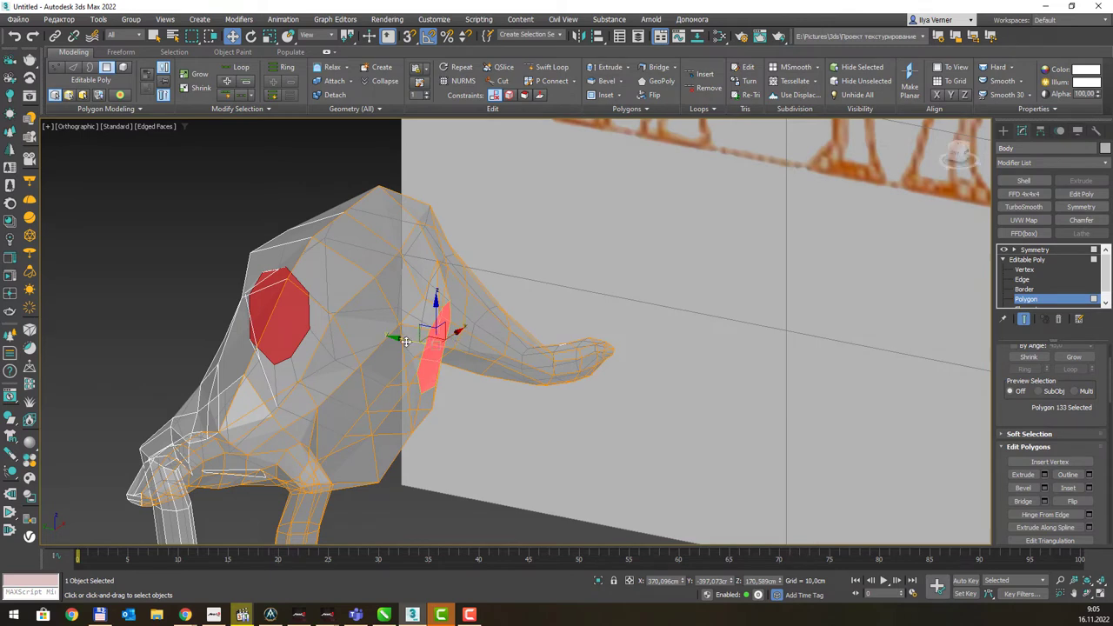
{"action": "left_click_drag", "start_coordinate": [406, 341], "coordinate": [492, 332]}
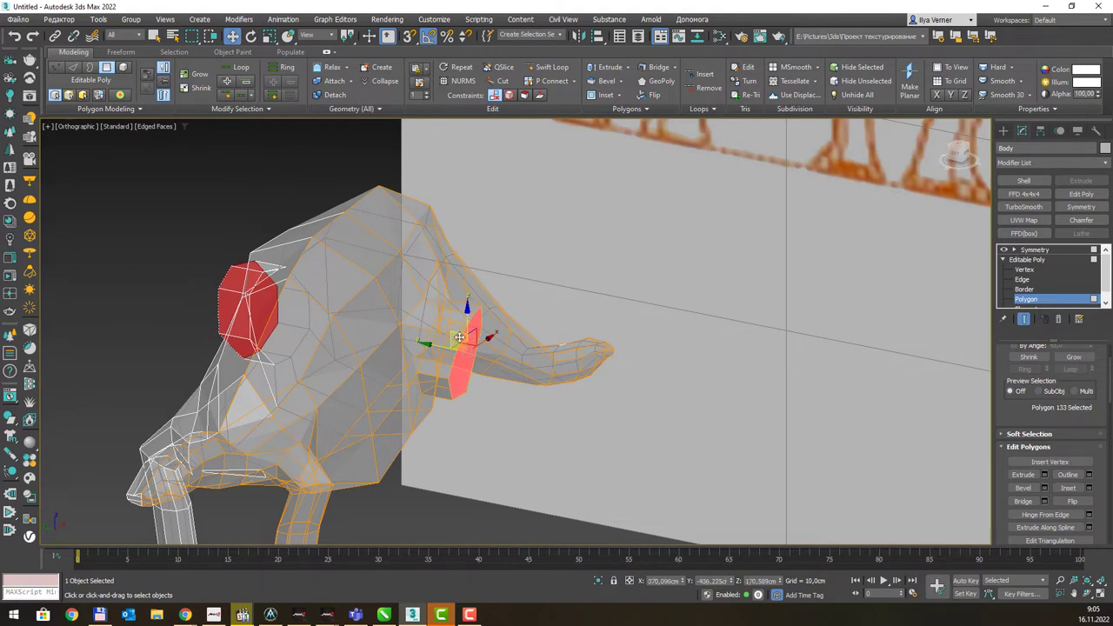
{"action": "left_click_drag", "start_coordinate": [455, 338], "coordinate": [512, 346]}
{"action": "key", "text": "e"}
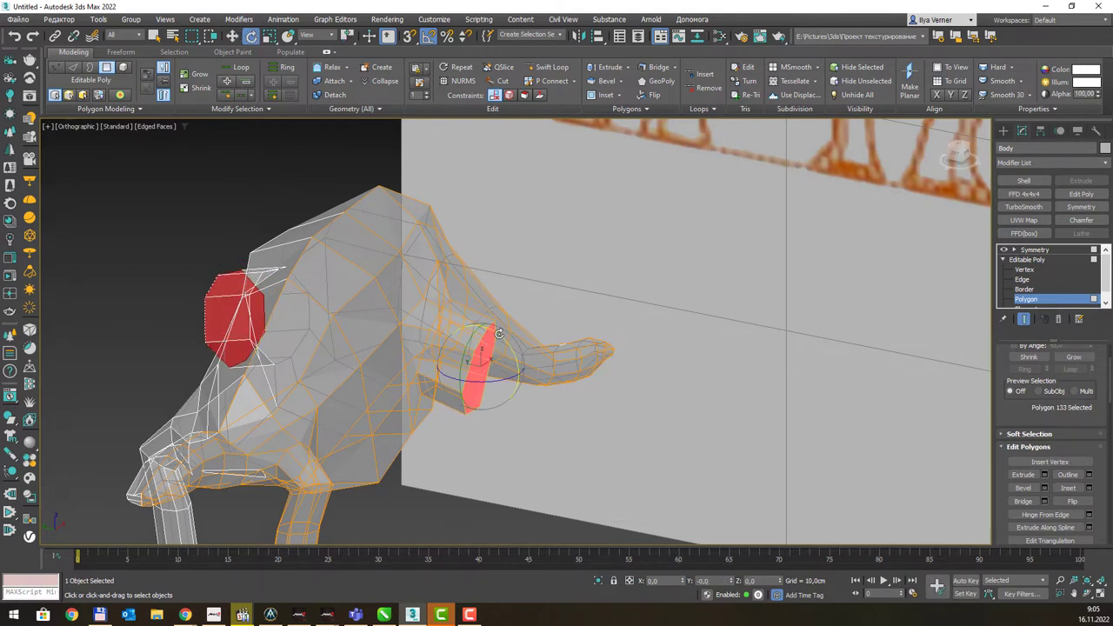
{"action": "key", "text": "w"}
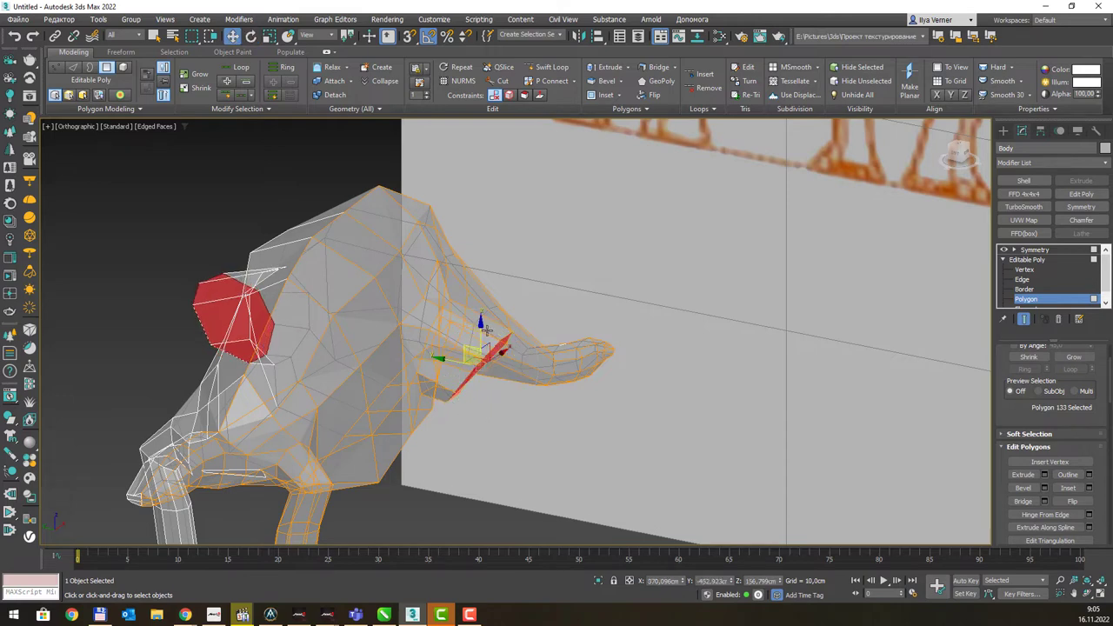
{"action": "left_click_drag", "start_coordinate": [487, 358], "coordinate": [500, 394]}
Shift-drag the flank polygon to extrude it into new faces jutting from both sides.
{"action": "middle_click_drag", "start_coordinate": [501, 394], "coordinate": [518, 360], "text": "alt"}
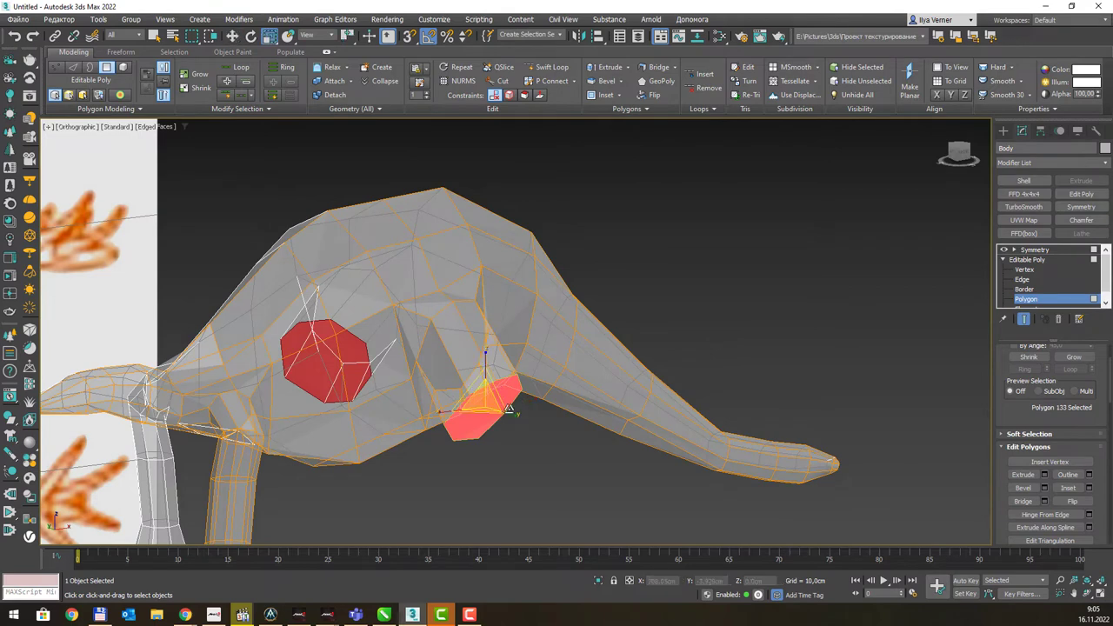
{"action": "left_click_drag", "start_coordinate": [486, 383], "coordinate": [487, 364]}
{"action": "middle_click_drag", "start_coordinate": [487, 364], "coordinate": [509, 349], "text": "alt"}
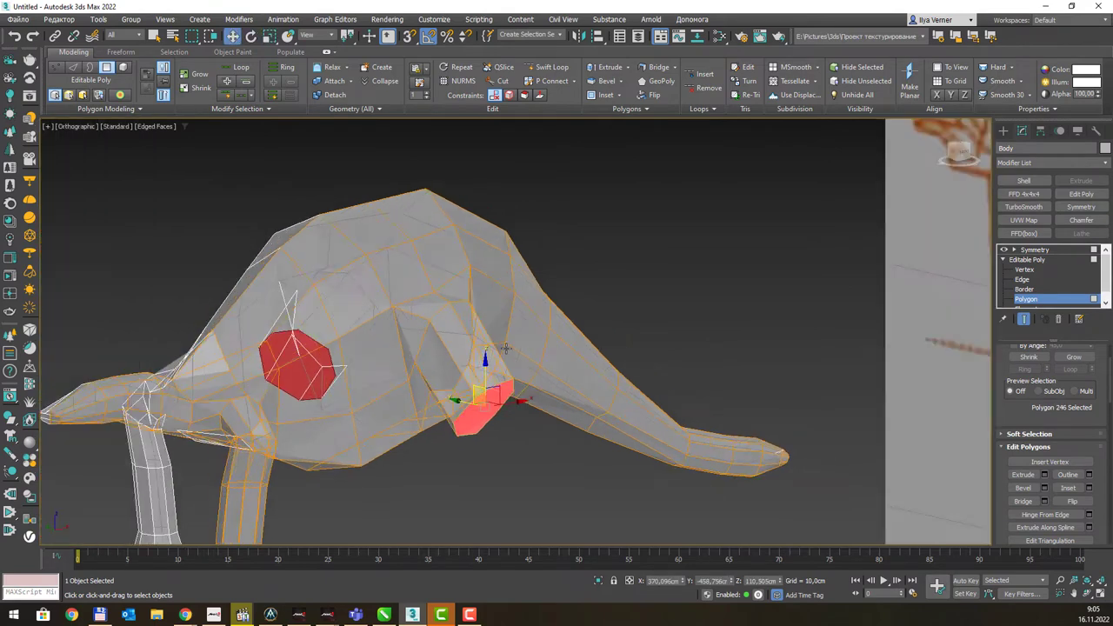
{"action": "key", "text": "l"}
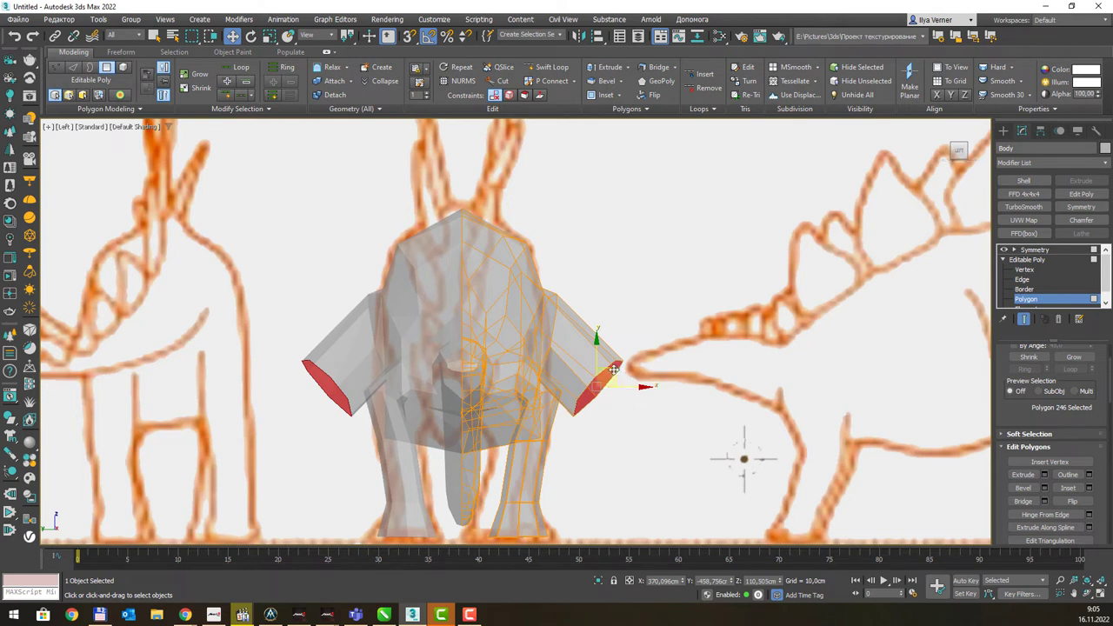
Tilt, shrink and rotate the protruding polygons so they lie flat.
{"action": "key", "text": "e"}
{"action": "mouse_move", "coordinate": [616, 351]}
{"action": "left_mouse_down"}
{"action": "mouse_move", "coordinate": [613, 372]}
{"action": "mouse_move", "coordinate": [575, 391]}
{"action": "left_mouse_up"}
{"action": "key", "text": "w"}
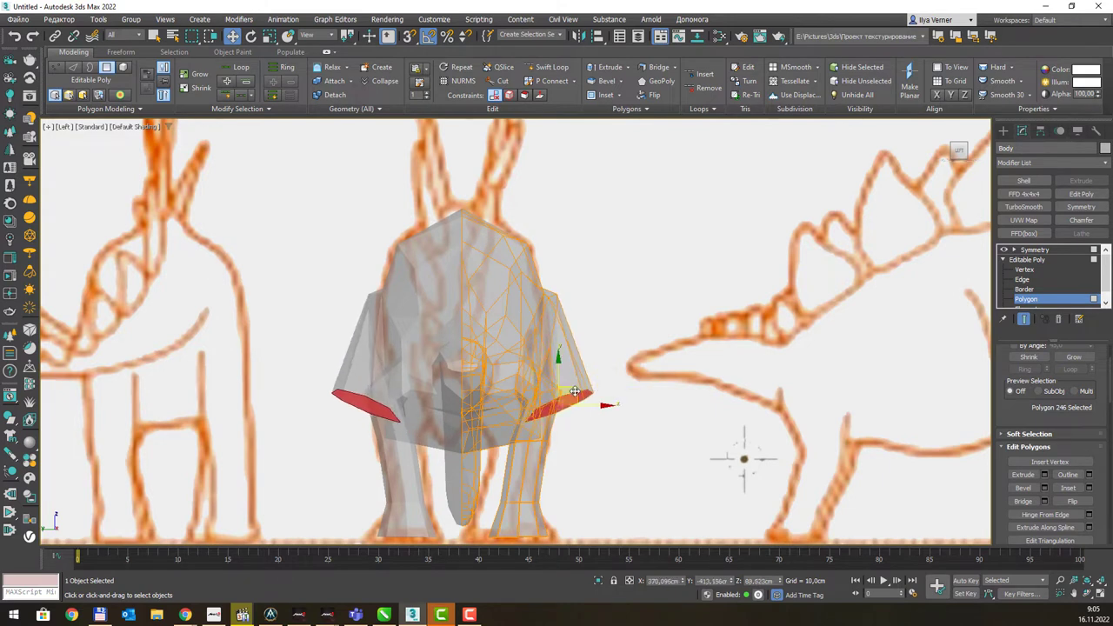
{"action": "key", "text": "r"}
{"action": "mouse_move", "coordinate": [575, 393]}
{"action": "left_mouse_down"}
{"action": "mouse_move", "coordinate": [581, 442]}
{"action": "mouse_move", "coordinate": [579, 427]}
{"action": "left_mouse_up"}
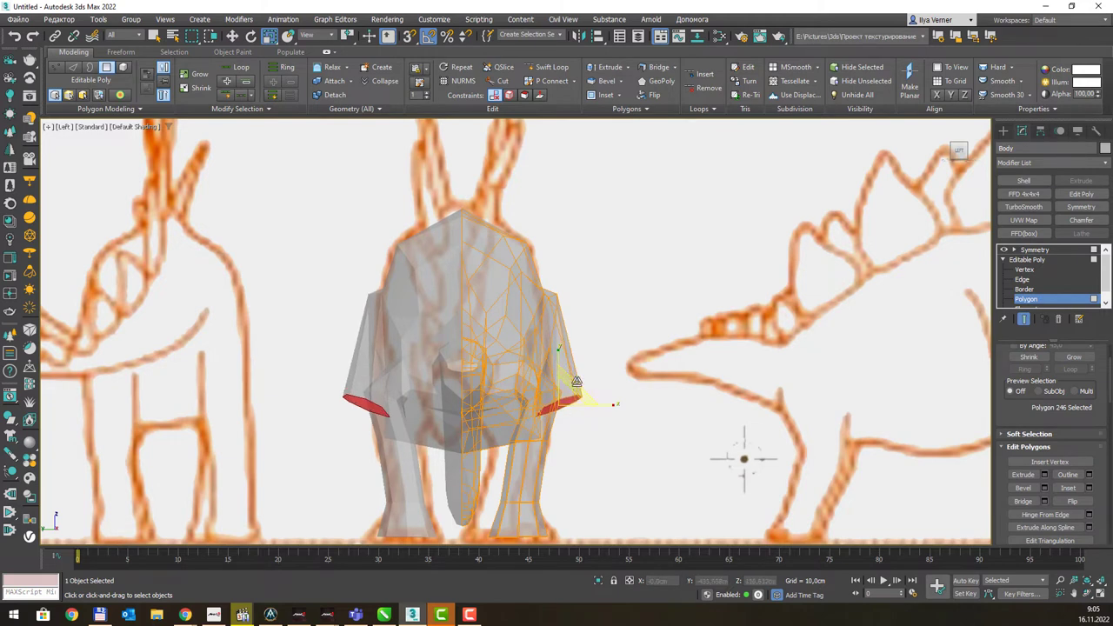
{"action": "key", "text": "e"}
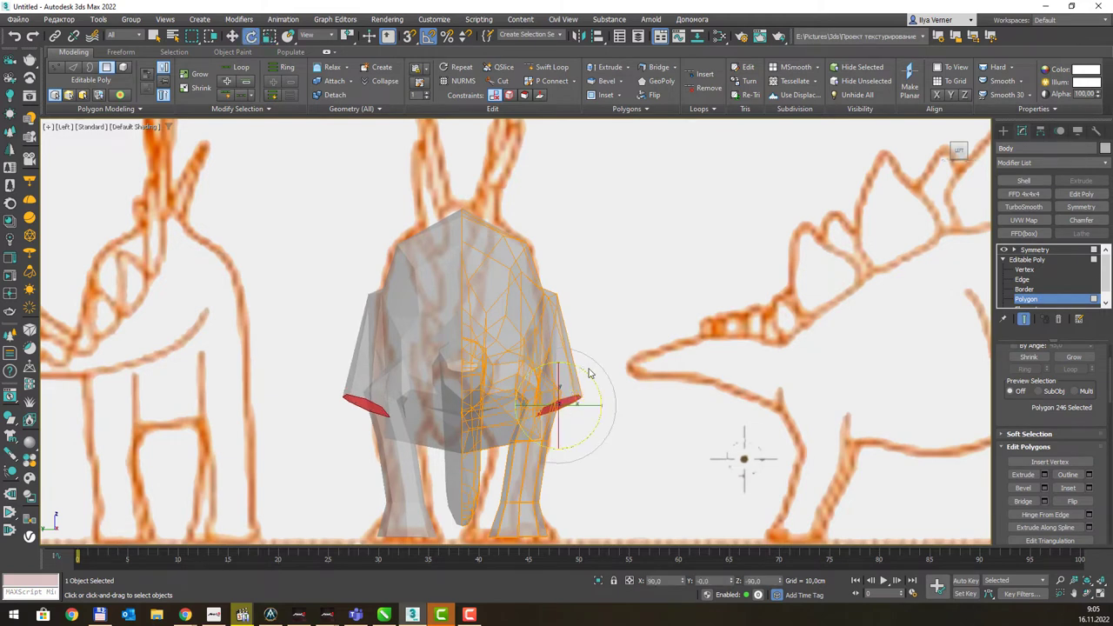
{"action": "left_click_drag", "start_coordinate": [589, 374], "coordinate": [569, 379]}
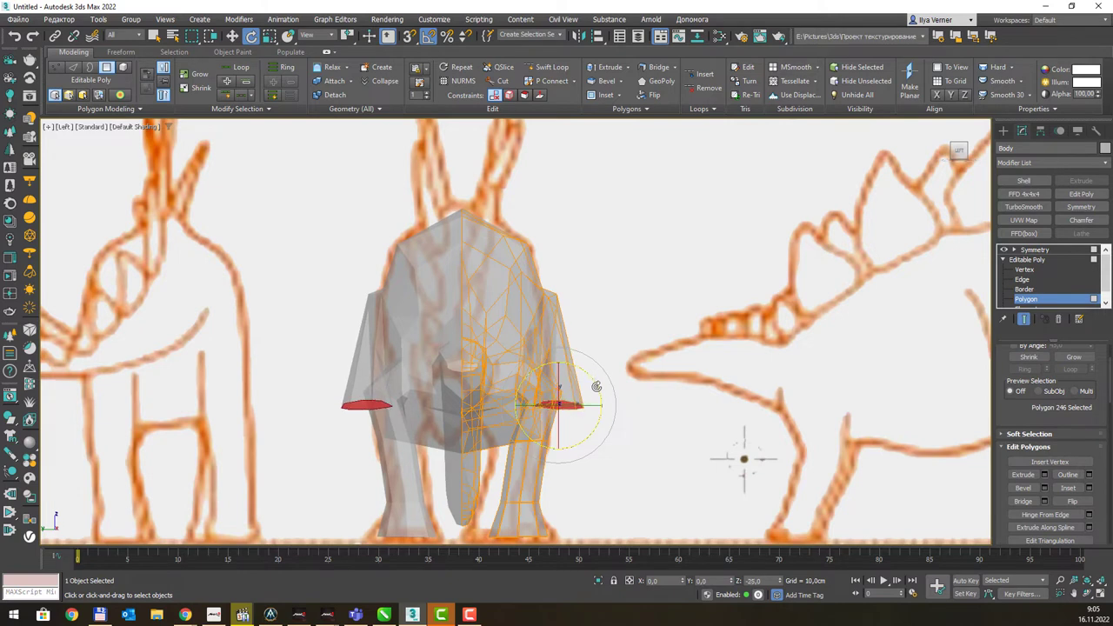
{"action": "key", "text": "w"}
Drag the flat polygons down to the ground line to form the hind leg, widening the bottom.
{"action": "left_click_drag", "start_coordinate": [571, 386], "coordinate": [543, 440]}
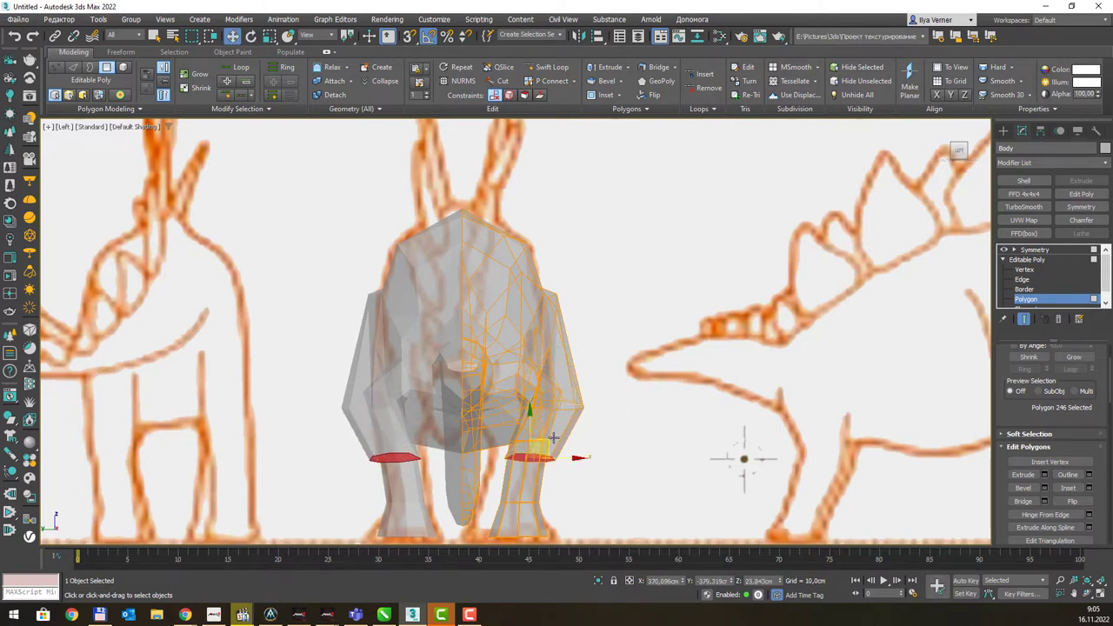
{"action": "left_click_drag", "start_coordinate": [542, 439], "coordinate": [539, 493]}
{"action": "scroll", "coordinate": [539, 492], "scroll_direction": "down", "scroll_amount": 3}
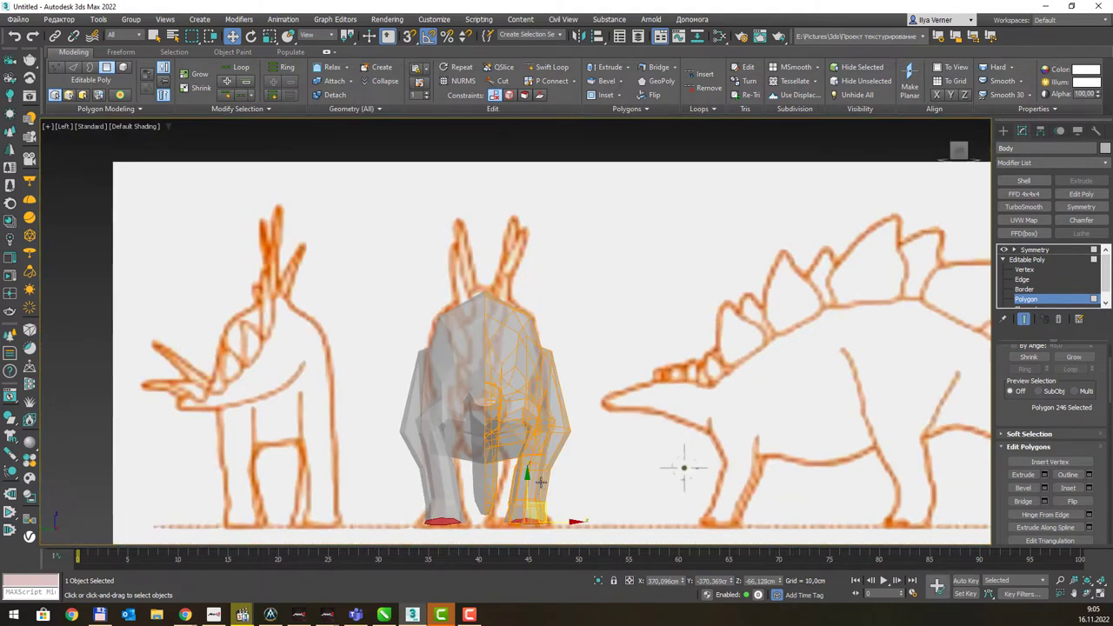
{"action": "middle_click_drag", "start_coordinate": [550, 463], "coordinate": [549, 465], "text": "alt"}
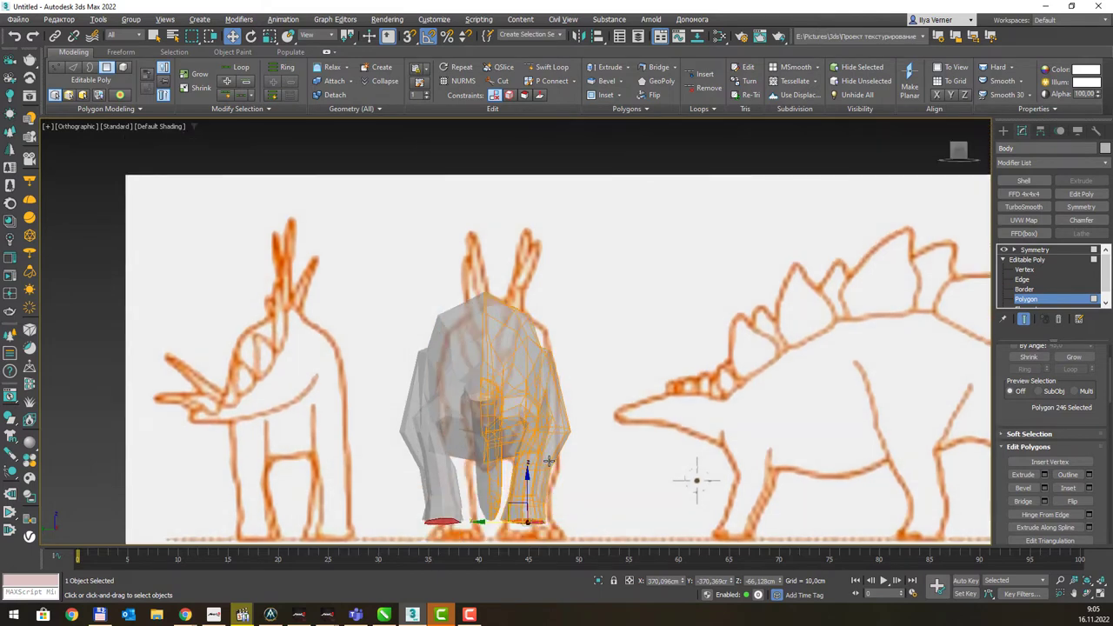
{"action": "key", "text": "r"}
{"action": "left_click_drag", "start_coordinate": [537, 527], "coordinate": [538, 507]}
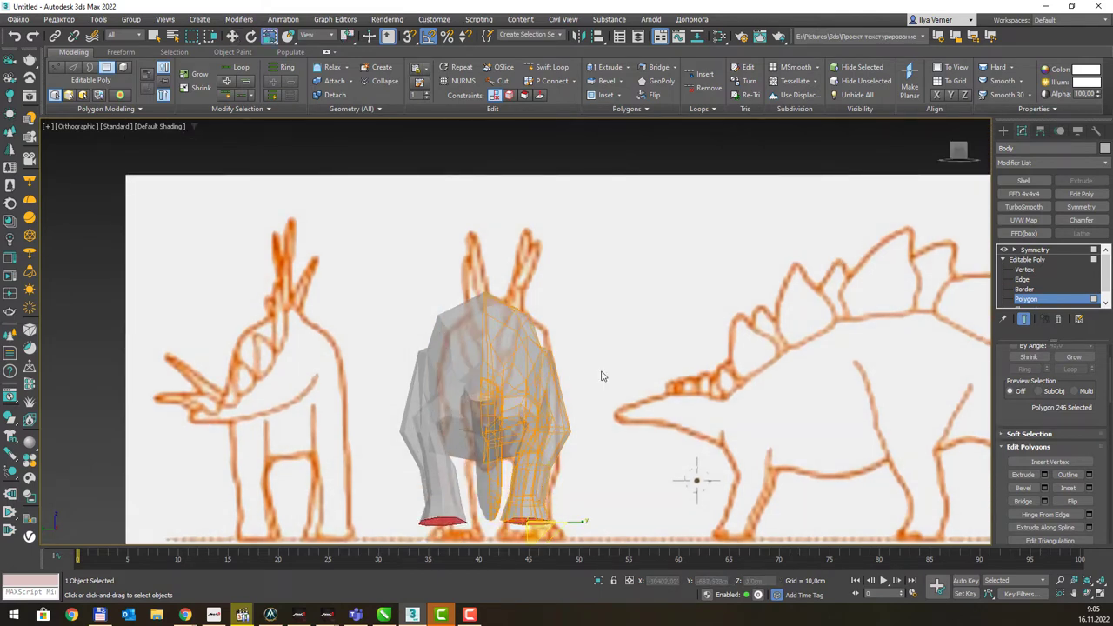
Frame the whole stegosaurus against its side-profile sketch in the Front view.
{"action": "key", "text": "f"}
{"action": "scroll", "coordinate": [611, 304], "scroll_direction": "down", "scroll_amount": 2}
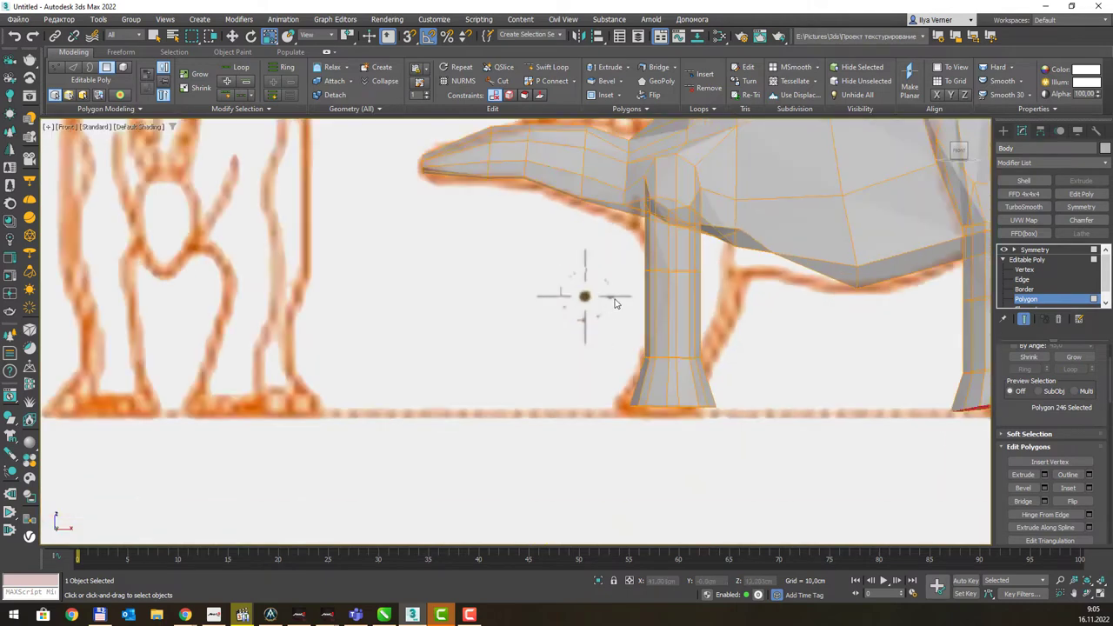
{"action": "scroll", "coordinate": [602, 299], "scroll_direction": "down", "scroll_amount": 2}
{"action": "scroll", "coordinate": [602, 299], "scroll_direction": "up", "scroll_amount": 1}
{"action": "middle_click_drag", "start_coordinate": [602, 299], "coordinate": [472, 329]}
{"action": "scroll", "coordinate": [522, 339], "scroll_direction": "up", "scroll_amount": 1}
{"action": "middle_click_drag", "start_coordinate": [654, 362], "coordinate": [576, 396]}
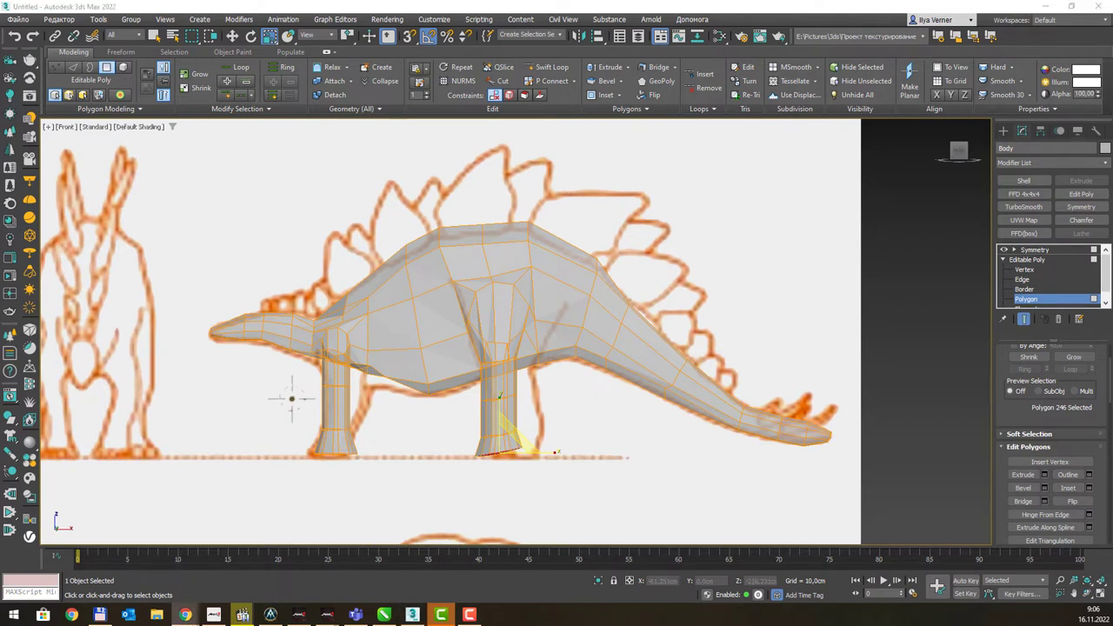
{"action": "middle_click_drag", "start_coordinate": [485, 439], "coordinate": [477, 484]}
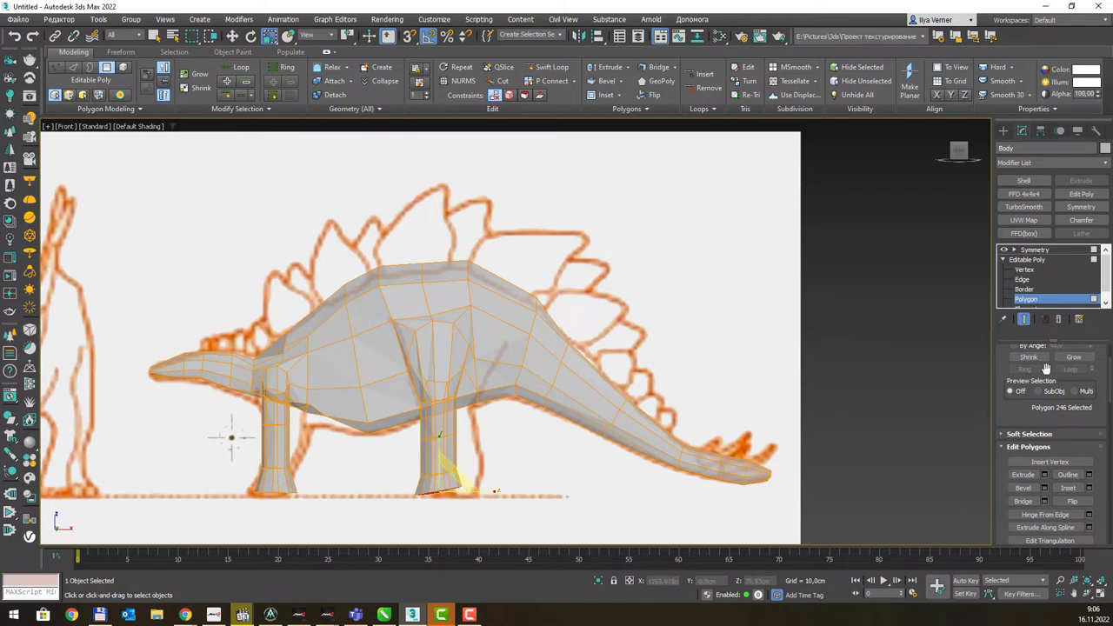
At Vertex level, slide the hind leg's foot ring right to sit under the sketch.
{"action": "left_click", "coordinate": [1026, 269]}
{"action": "scroll", "coordinate": [452, 506], "scroll_direction": "up", "scroll_amount": 2}
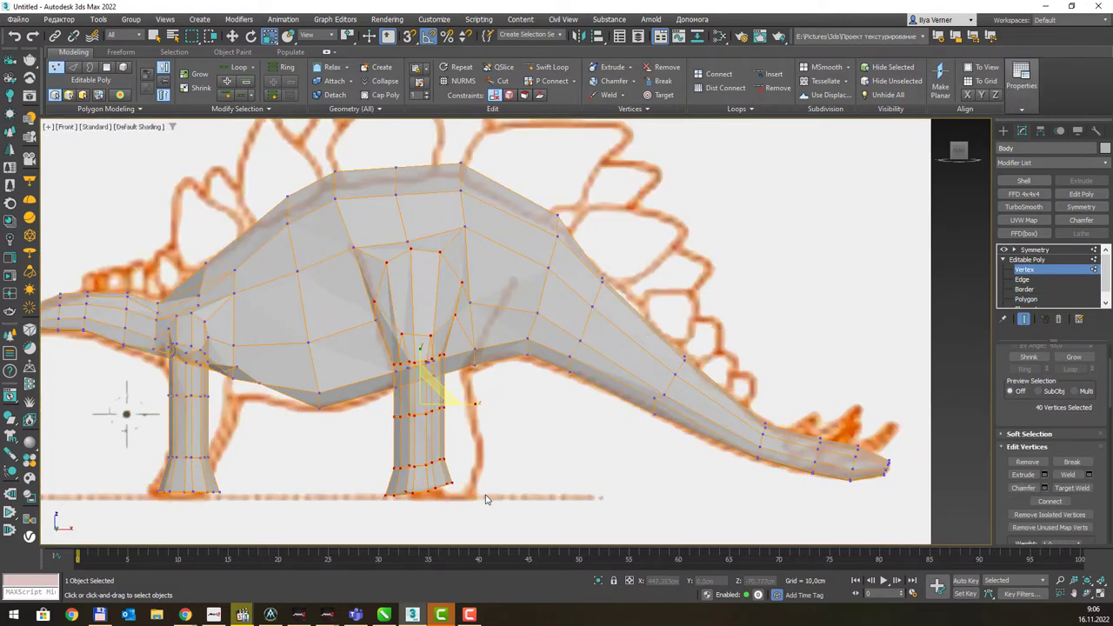
{"action": "scroll", "coordinate": [452, 507], "scroll_direction": "up", "scroll_amount": 2}
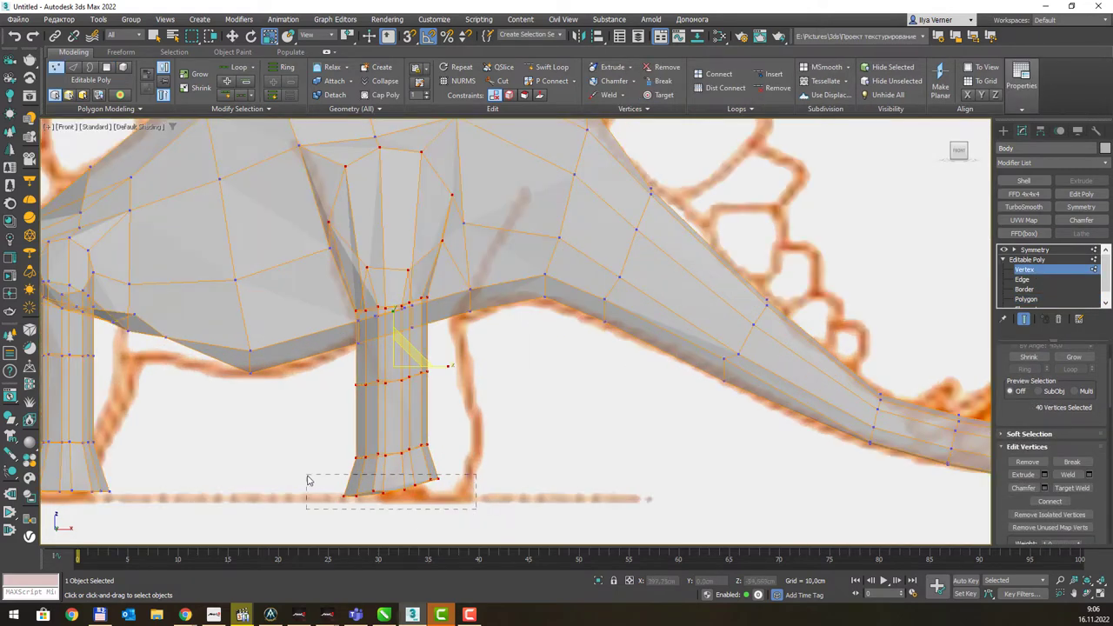
{"action": "left_click_drag", "start_coordinate": [319, 485], "coordinate": [331, 480]}
{"action": "mouse_move", "coordinate": [415, 472]}
{"action": "left_mouse_down"}
{"action": "mouse_move", "coordinate": [390, 454]}
{"action": "mouse_move", "coordinate": [395, 469]}
{"action": "left_mouse_up"}
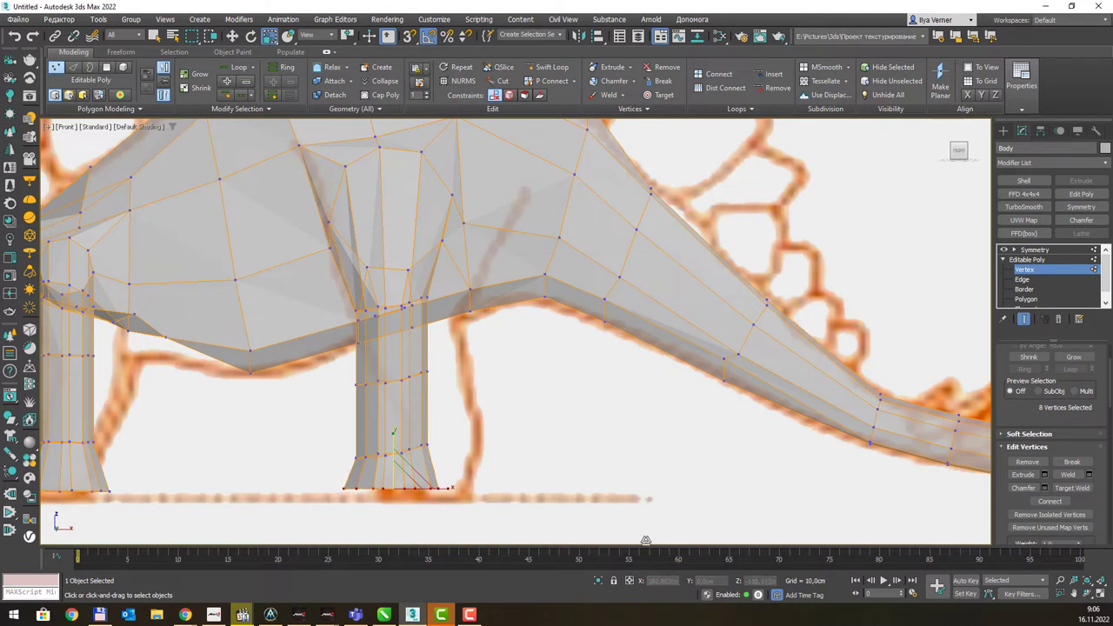
{"action": "key", "text": "w"}
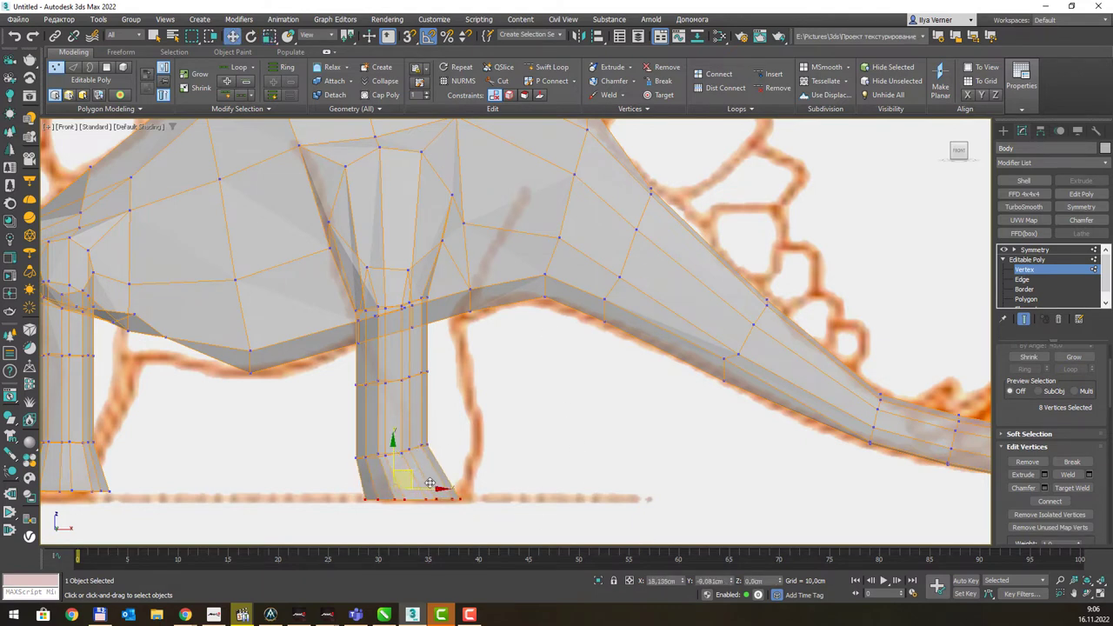
{"action": "left_click_drag", "start_coordinate": [407, 471], "coordinate": [437, 482]}
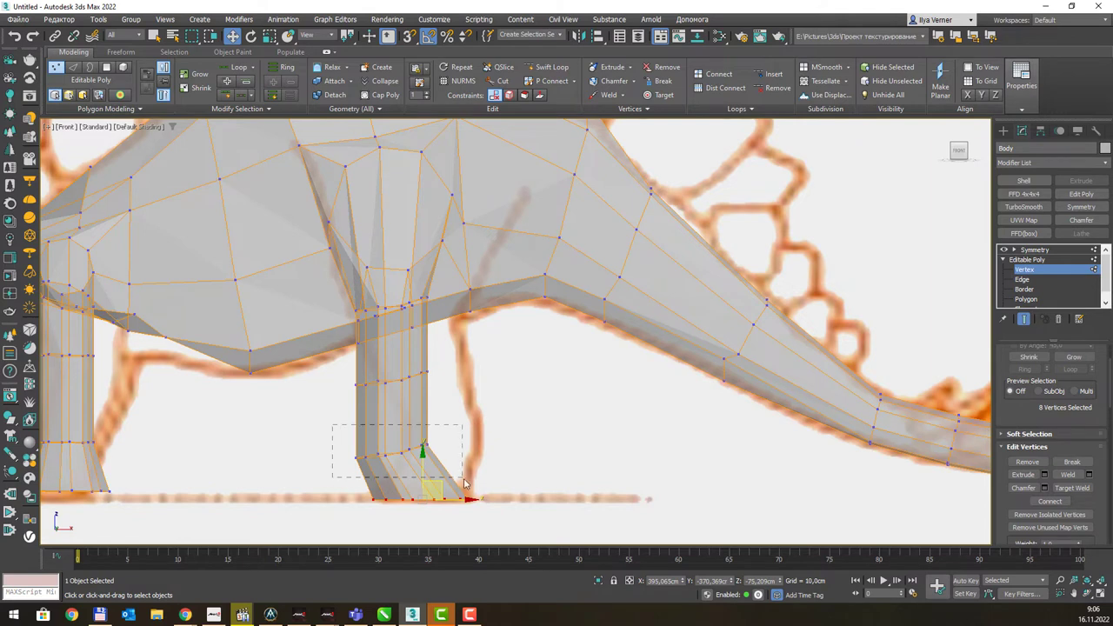
{"action": "key", "text": "ctrl+z"}
{"action": "key", "text": "r"}
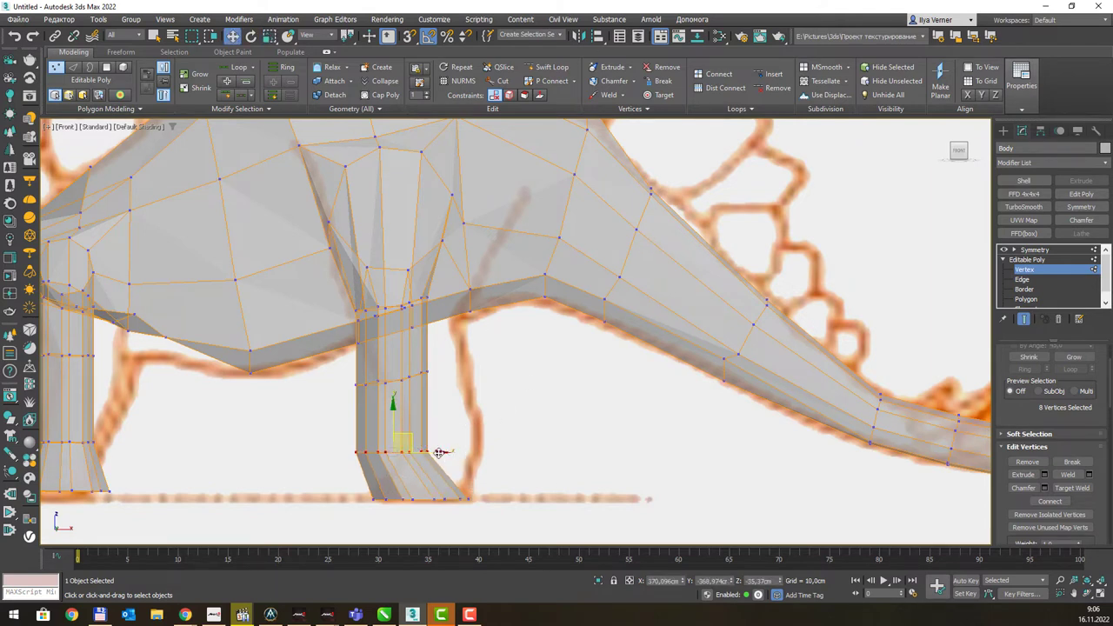
{"action": "key", "text": "w"}
{"action": "left_click_drag", "start_coordinate": [435, 454], "coordinate": [470, 463]}
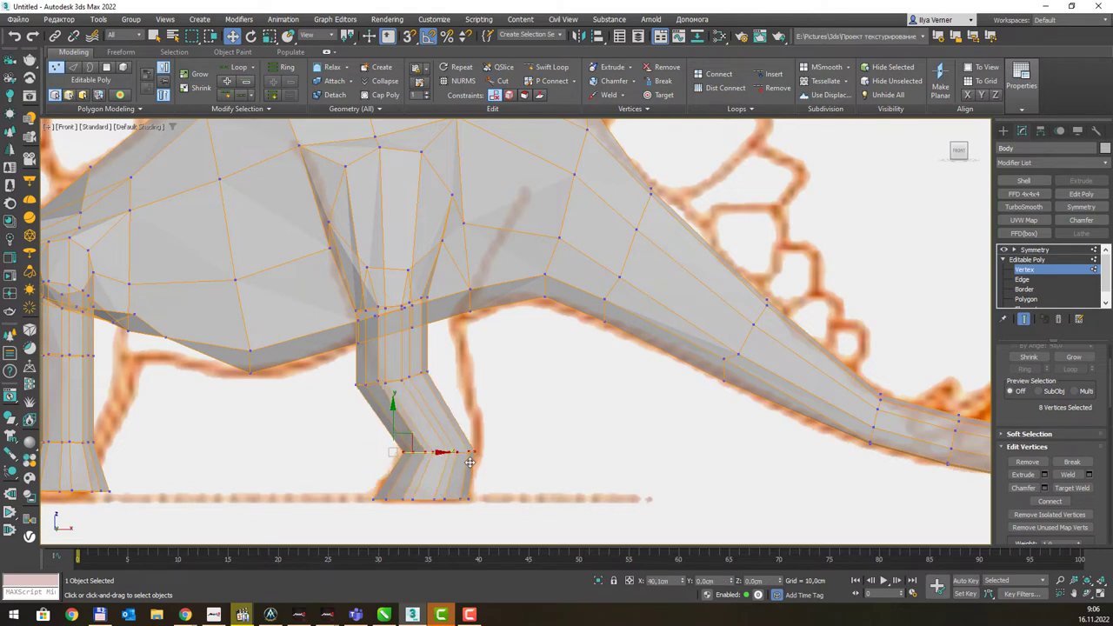
Flatten the 8-vertex knee ring onto one line and shift it right along the sketch.
{"action": "key", "text": "alt+x"}
{"action": "key", "text": "alt+x"}
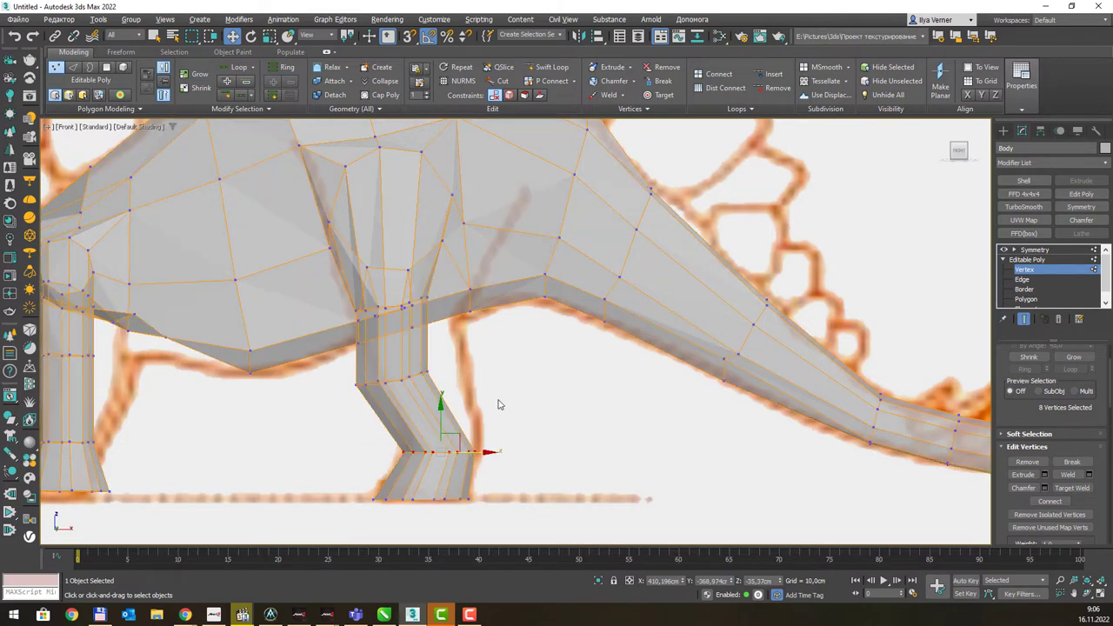
{"action": "left_click_drag", "start_coordinate": [318, 364], "coordinate": [452, 402]}
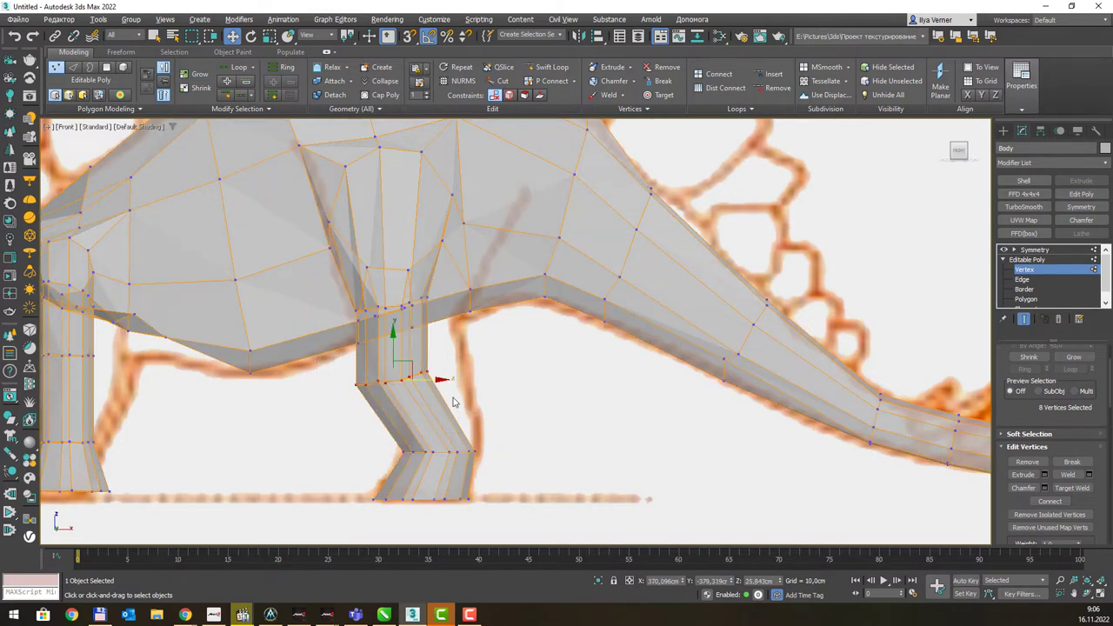
{"action": "key", "text": "r"}
{"action": "left_click_drag", "start_coordinate": [399, 352], "coordinate": [566, 516]}
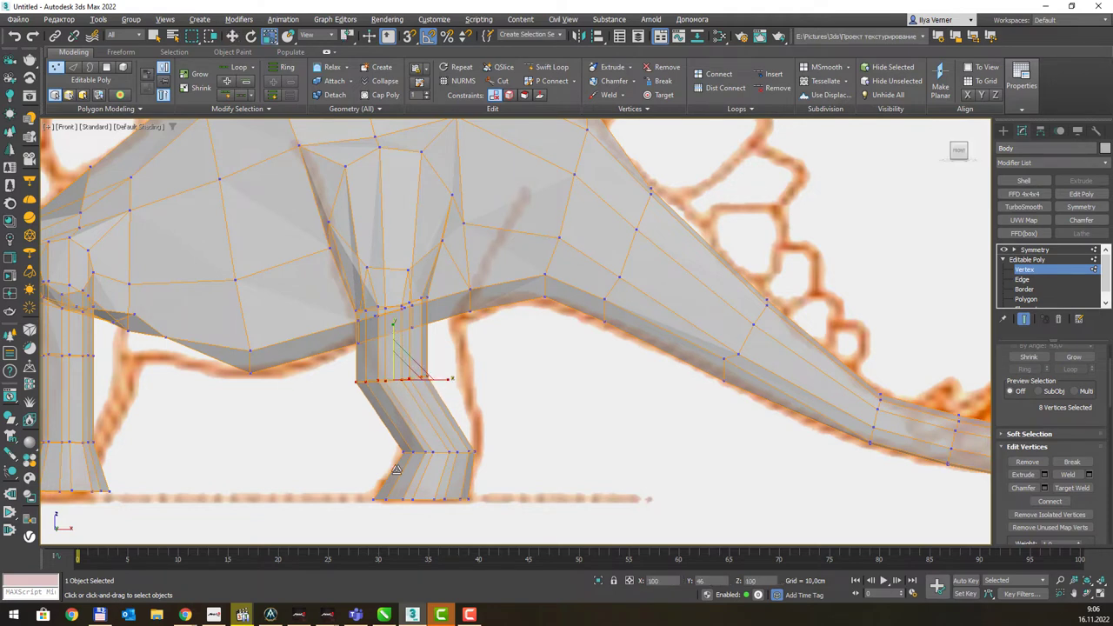
{"action": "key", "text": "w"}
{"action": "left_click_drag", "start_coordinate": [398, 369], "coordinate": [453, 365]}
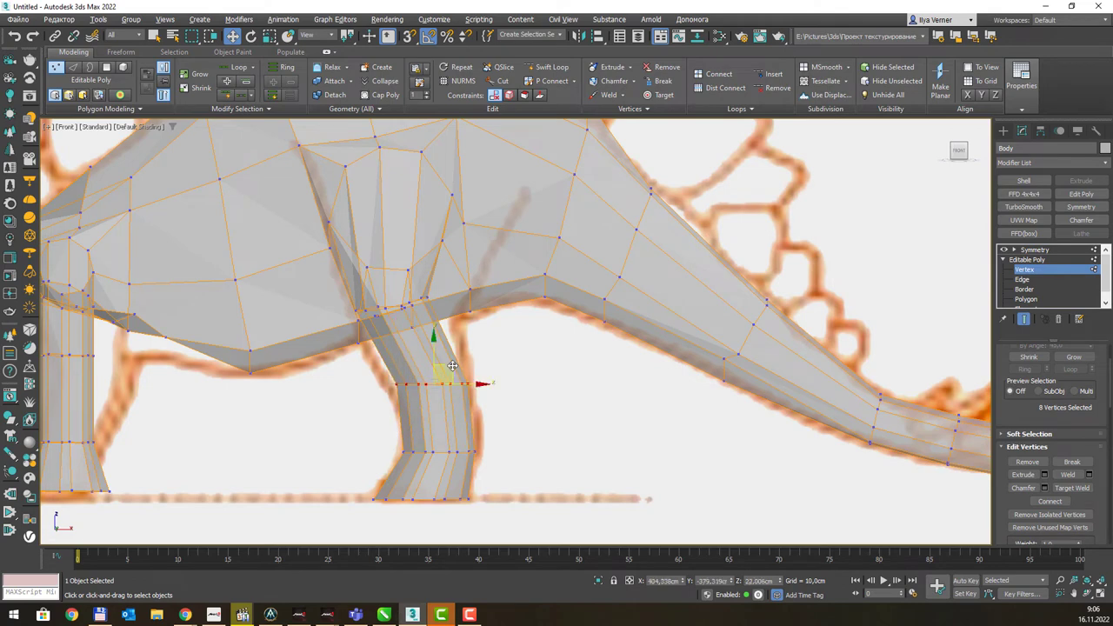
{"action": "key", "text": "r"}
{"action": "mouse_move", "coordinate": [514, 352]}
{"action": "middle_mouse_down", "text": "alt"}
{"action": "mouse_move", "coordinate": [492, 377]}
{"action": "mouse_move", "coordinate": [505, 330]}
{"action": "mouse_move", "coordinate": [461, 348]}
{"action": "mouse_move", "coordinate": [471, 352]}
{"action": "middle_mouse_up", "text": "alt"}
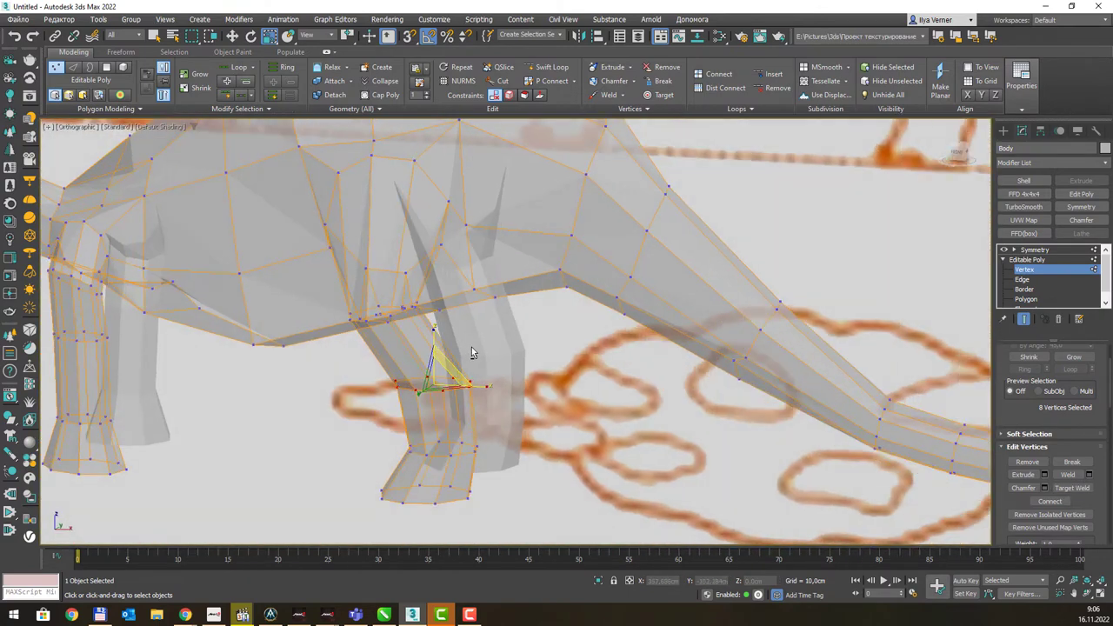
Select the hind leg's top 8-edge loop at the hip and move it slightly lower.
{"action": "key", "text": "f"}
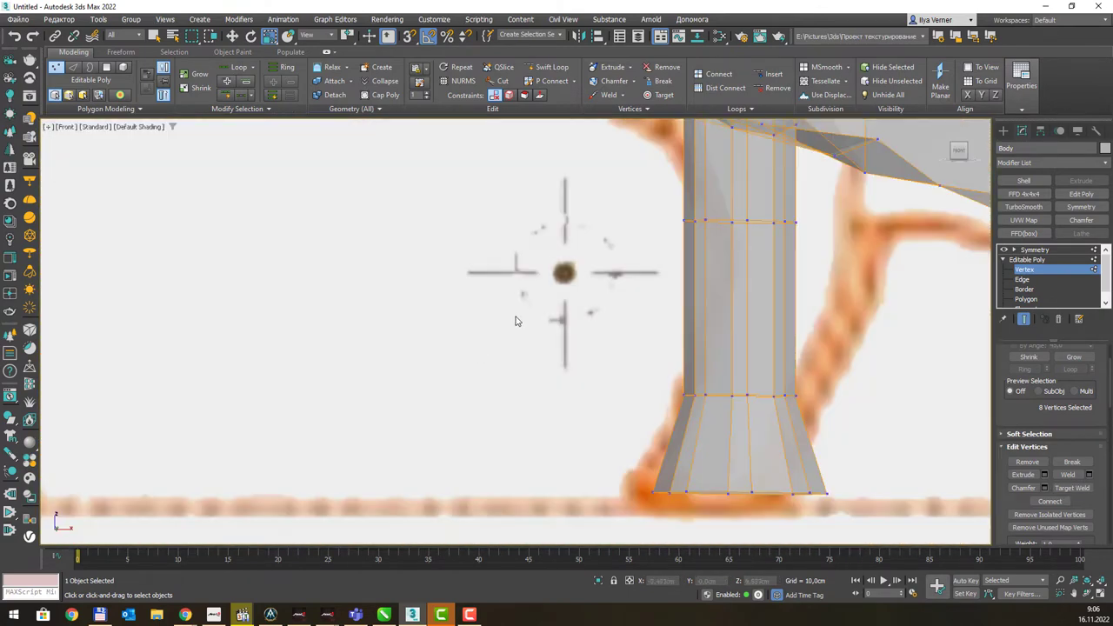
{"action": "key", "text": "z"}
{"action": "scroll", "coordinate": [740, 279], "scroll_direction": "down", "scroll_amount": 4}
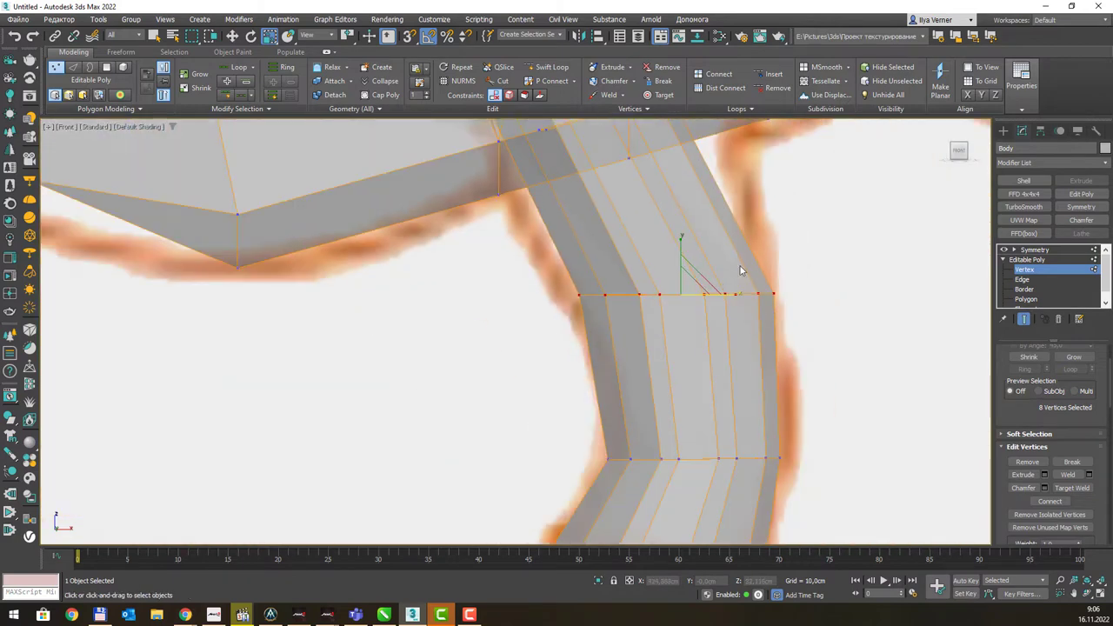
{"action": "scroll", "coordinate": [609, 313], "scroll_direction": "down", "scroll_amount": 3}
{"action": "scroll", "coordinate": [563, 339], "scroll_direction": "down", "scroll_amount": 2}
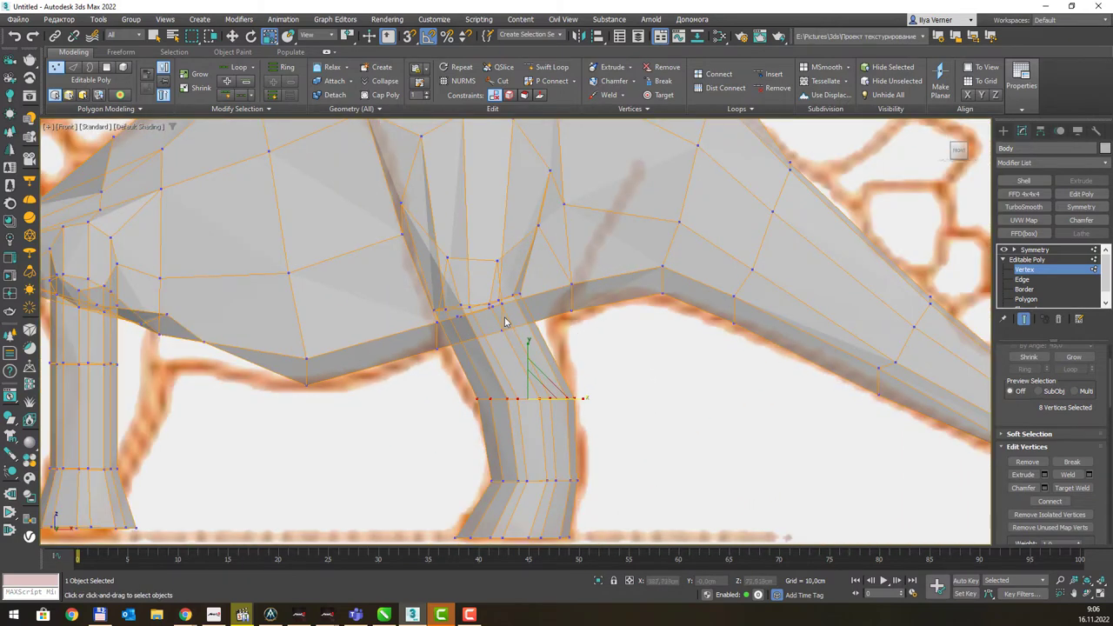
{"action": "key", "text": "2"}
{"action": "double_click", "coordinate": [451, 306]}
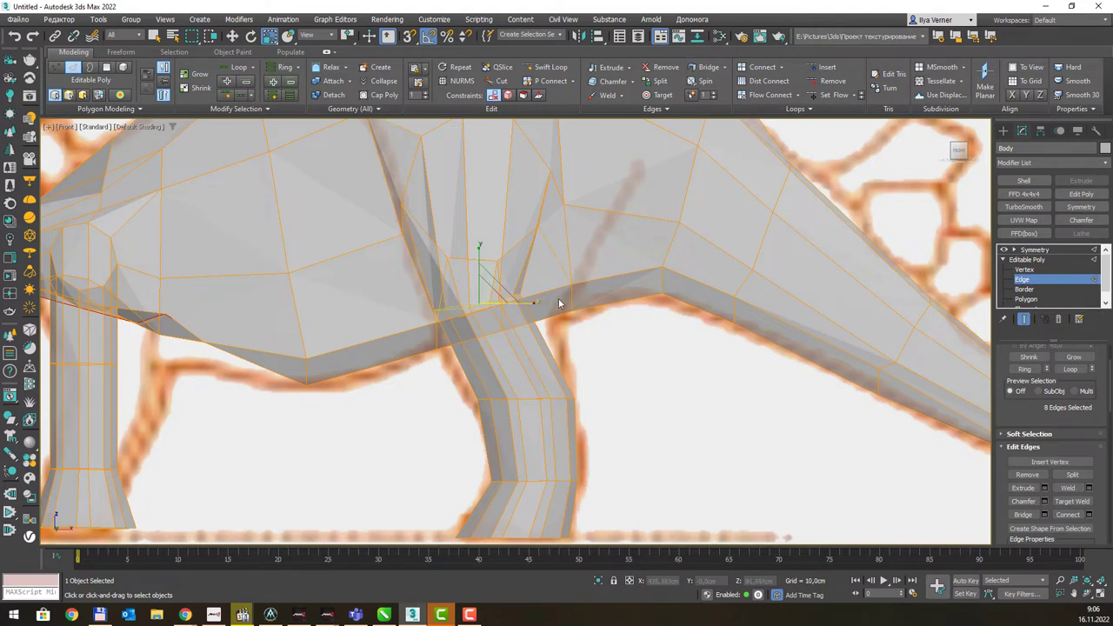
{"action": "key", "text": "w"}
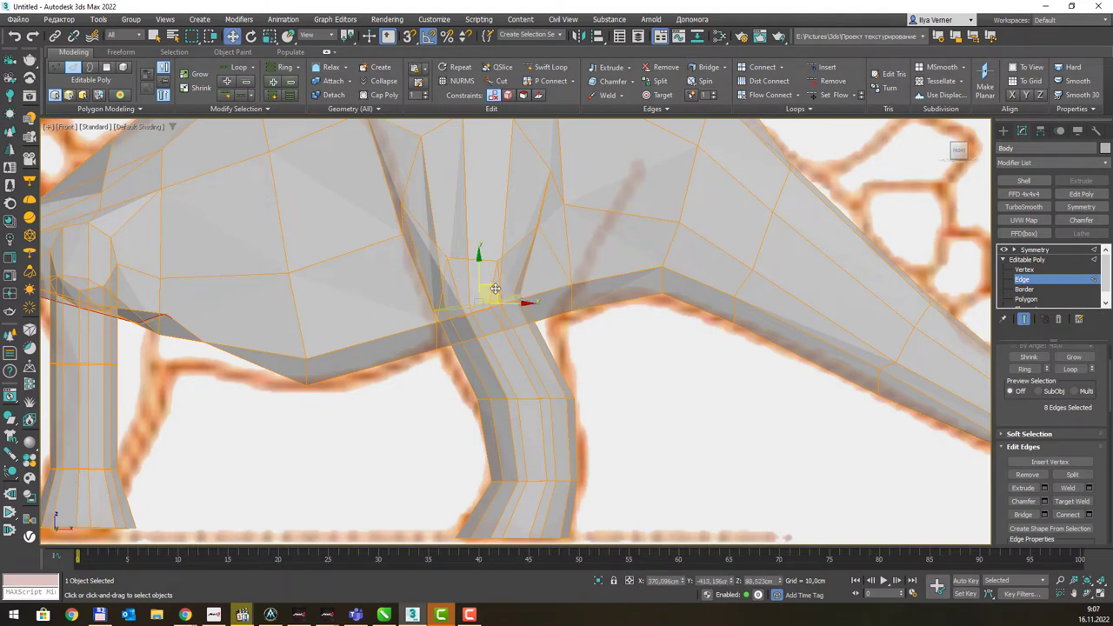
{"action": "left_click_drag", "start_coordinate": [501, 295], "coordinate": [517, 312]}
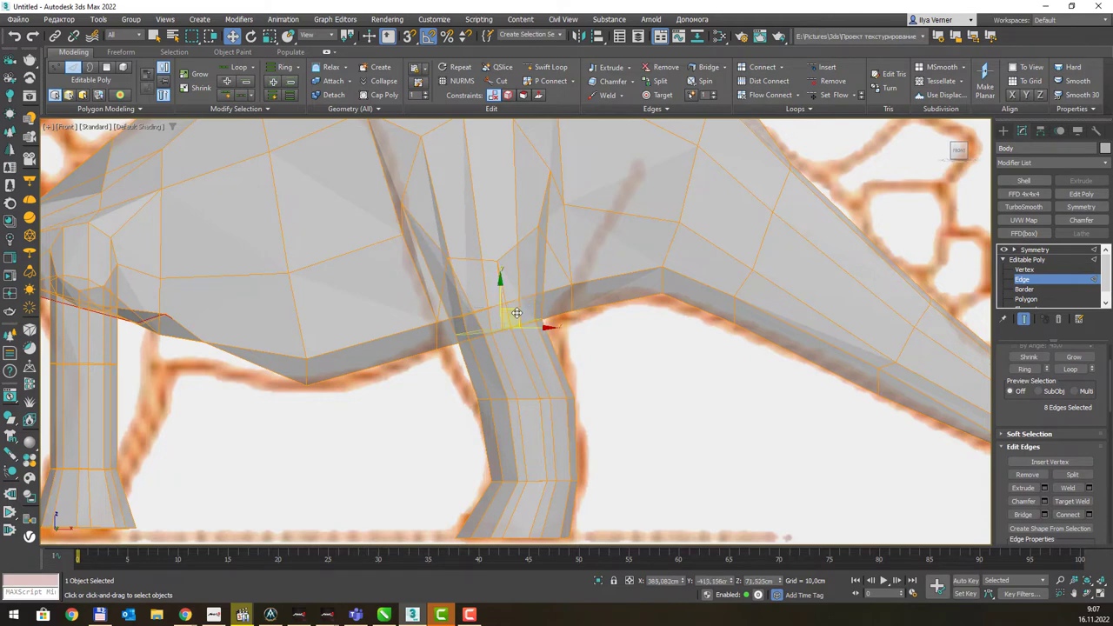
{"action": "key", "text": "r"}
{"action": "key", "text": "alt+x"}
{"action": "mouse_move", "coordinate": [516, 312]}
{"action": "middle_mouse_down", "text": "alt"}
{"action": "mouse_move", "coordinate": [514, 326]}
{"action": "mouse_move", "coordinate": [609, 301]}
{"action": "mouse_move", "coordinate": [650, 305]}
{"action": "middle_mouse_up", "text": "alt"}
{"action": "key", "text": "alt+x"}
{"action": "key", "text": "alt+x"}
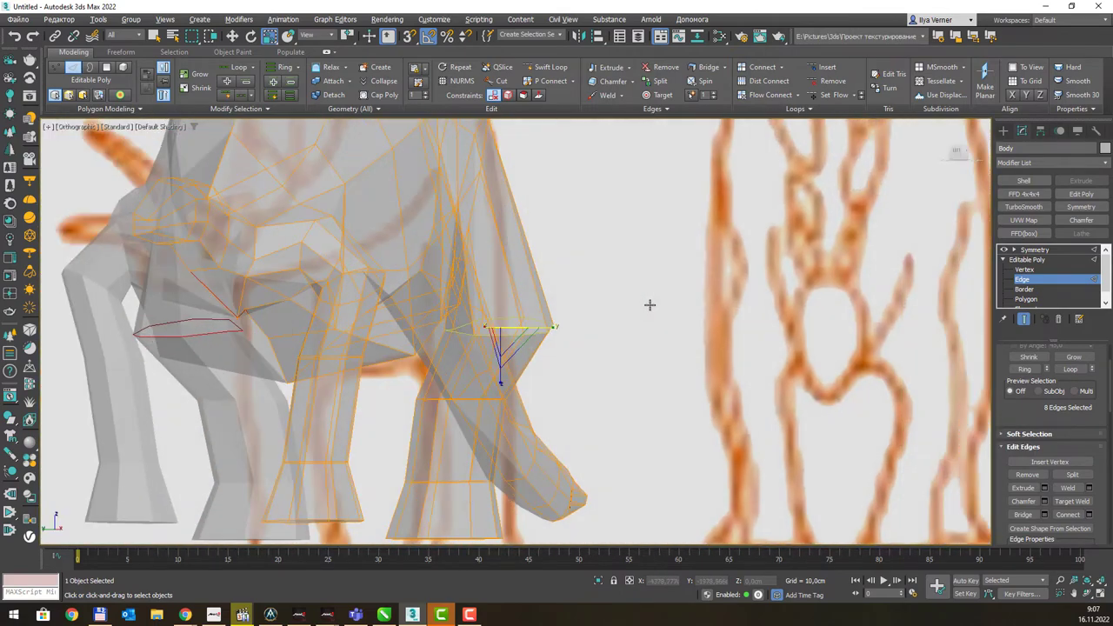
Move the selected leg edges along X to line up with the front sketch.
{"action": "middle_click_drag", "start_coordinate": [591, 405], "coordinate": [593, 324]}
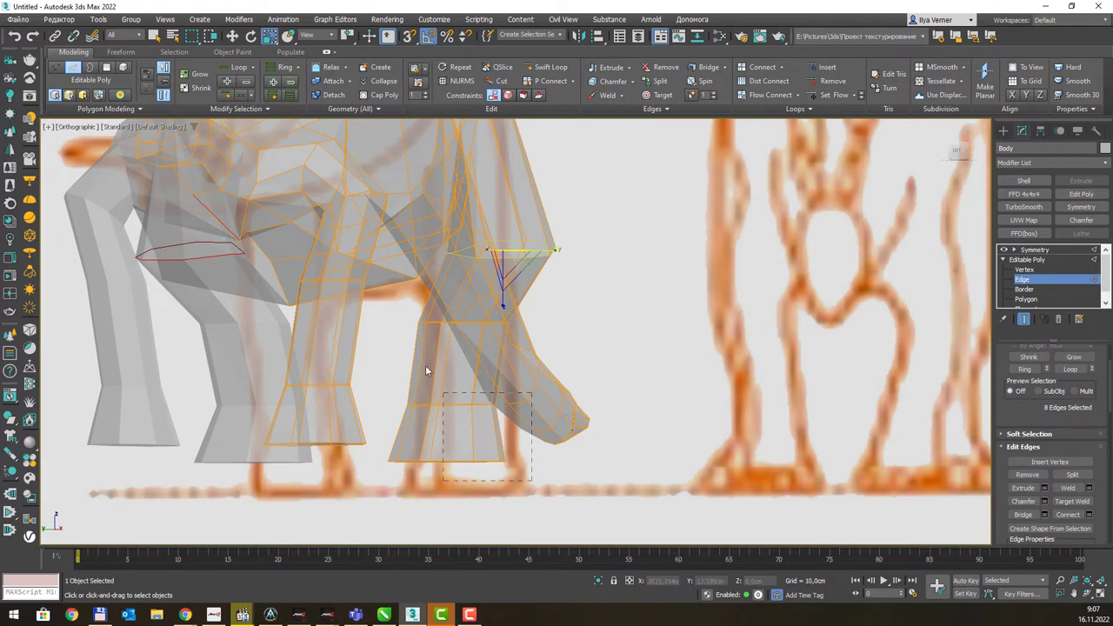
{"action": "left_click_drag", "start_coordinate": [393, 315], "coordinate": [393, 313]}
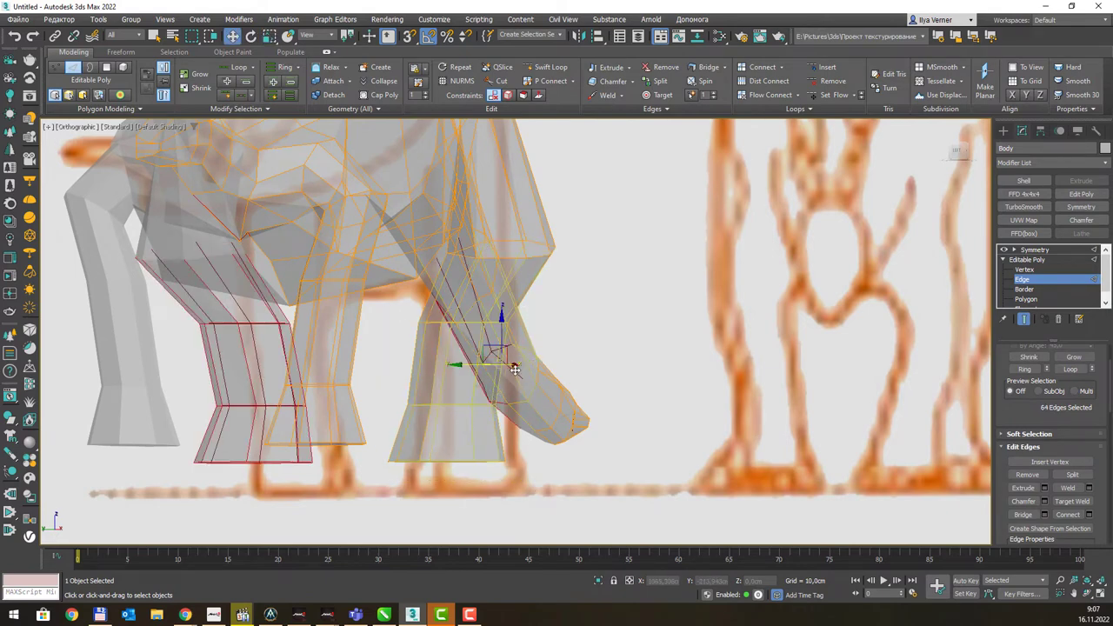
{"action": "key", "text": "w"}
{"action": "left_click_drag", "start_coordinate": [475, 362], "coordinate": [487, 363]}
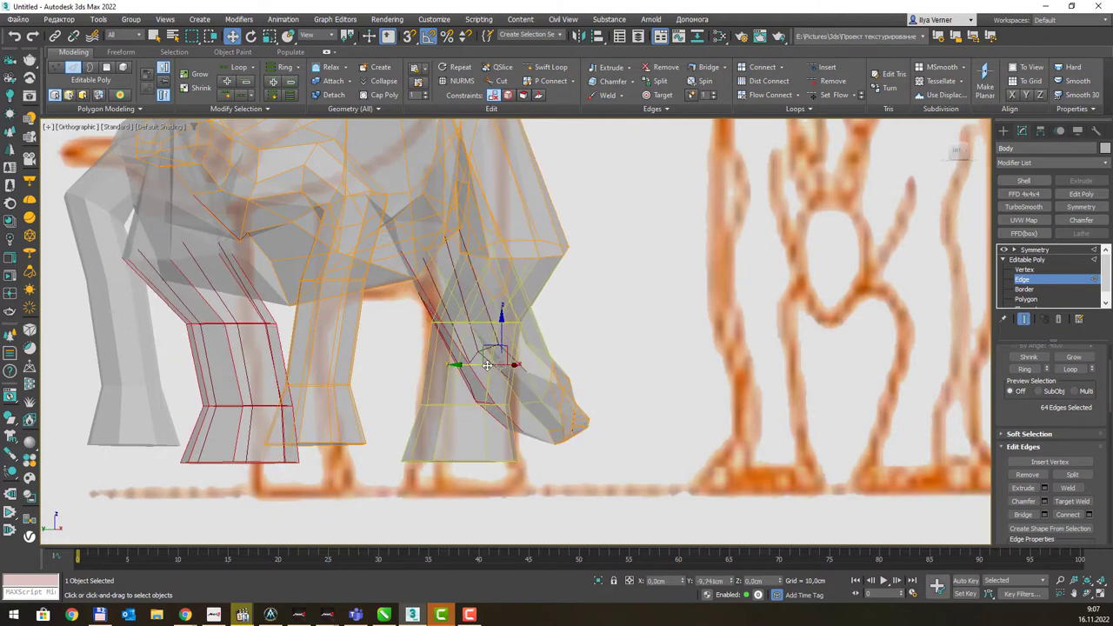
{"action": "middle_click_drag", "start_coordinate": [608, 315], "coordinate": [561, 320], "text": "alt"}
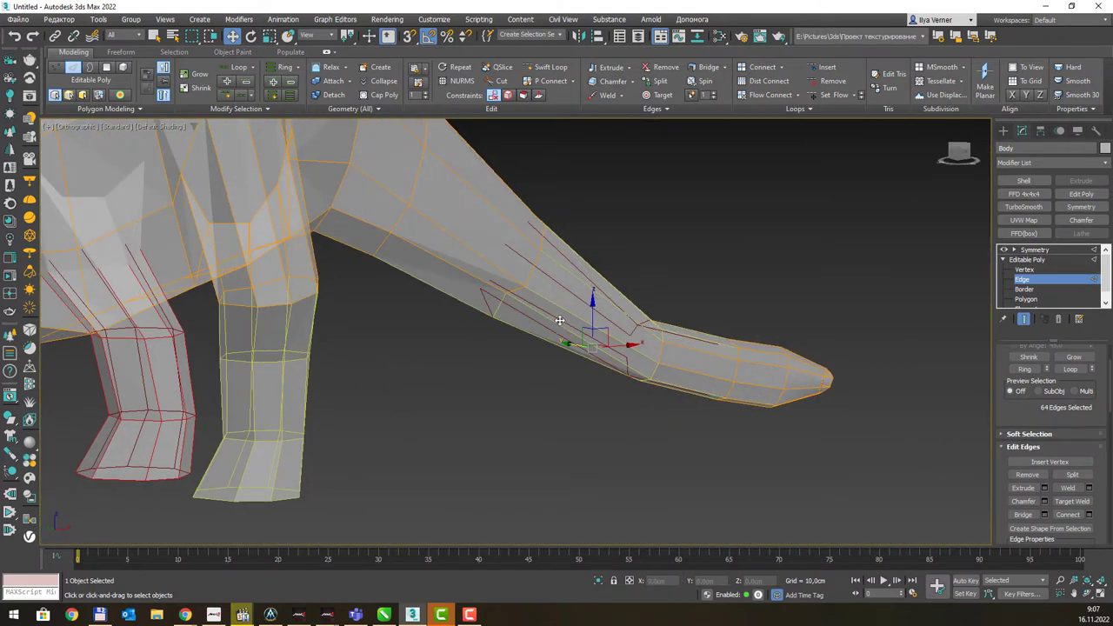
{"action": "mouse_move", "coordinate": [445, 178]}
{"action": "middle_mouse_down", "text": "alt"}
{"action": "mouse_move", "coordinate": [439, 335]}
{"action": "mouse_move", "coordinate": [468, 372]}
{"action": "middle_mouse_up", "text": "alt"}
{"action": "left_click_drag", "start_coordinate": [227, 412], "coordinate": [238, 412]}
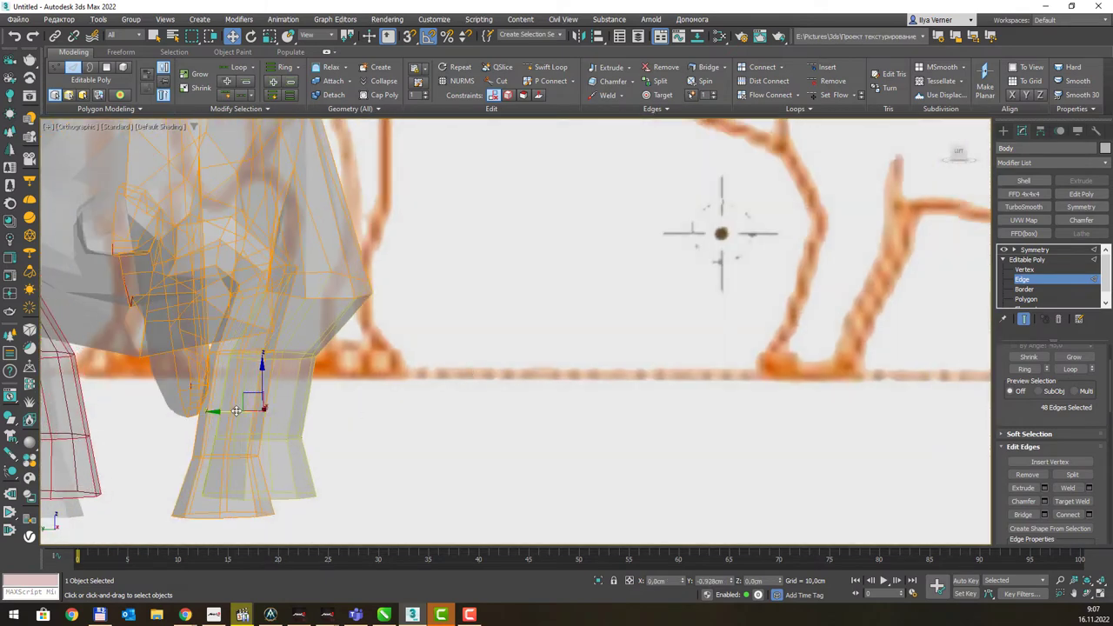
Select the upper-leg edge loop and orbit around the legs to check alignment.
{"action": "left_click", "coordinate": [317, 283]}
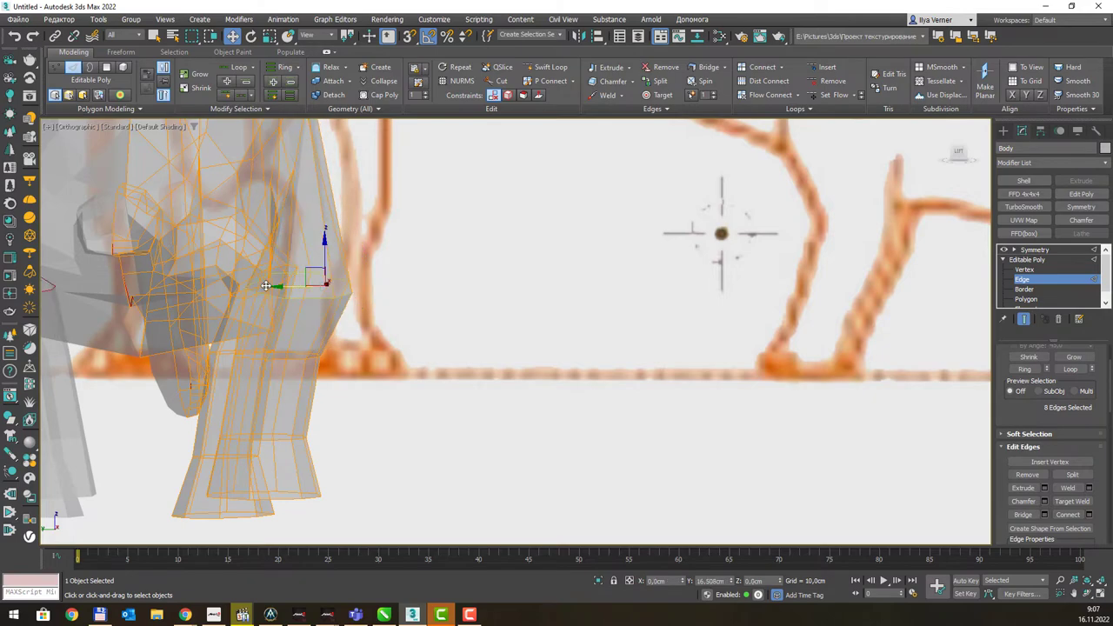
{"action": "mouse_move", "coordinate": [452, 275]}
{"action": "middle_mouse_down", "text": "alt"}
{"action": "mouse_move", "coordinate": [372, 276]}
{"action": "mouse_move", "coordinate": [496, 196]}
{"action": "middle_mouse_up", "text": "alt"}
{"action": "scroll", "coordinate": [457, 247], "scroll_direction": "down", "scroll_amount": 2}
{"action": "middle_click_drag", "start_coordinate": [479, 322], "coordinate": [394, 283], "text": "alt"}
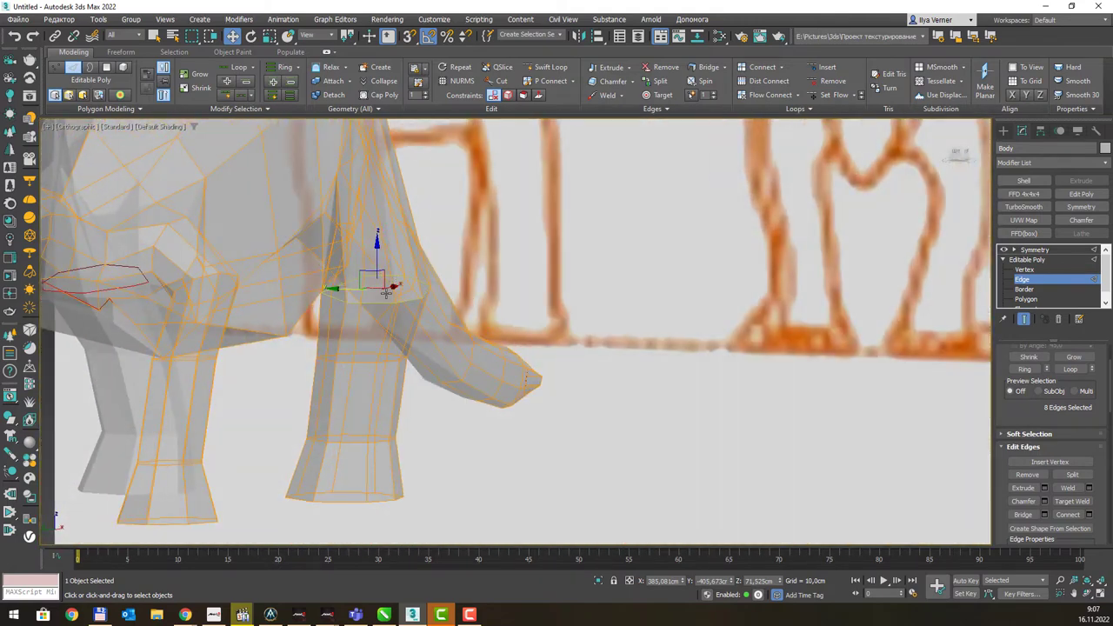
{"action": "mouse_move", "coordinate": [417, 270]}
{"action": "middle_mouse_down", "text": "alt"}
{"action": "mouse_move", "coordinate": [438, 249]}
{"action": "mouse_move", "coordinate": [443, 355]}
{"action": "middle_mouse_up", "text": "alt"}
{"action": "scroll", "coordinate": [415, 365], "scroll_direction": "down", "scroll_amount": 5}
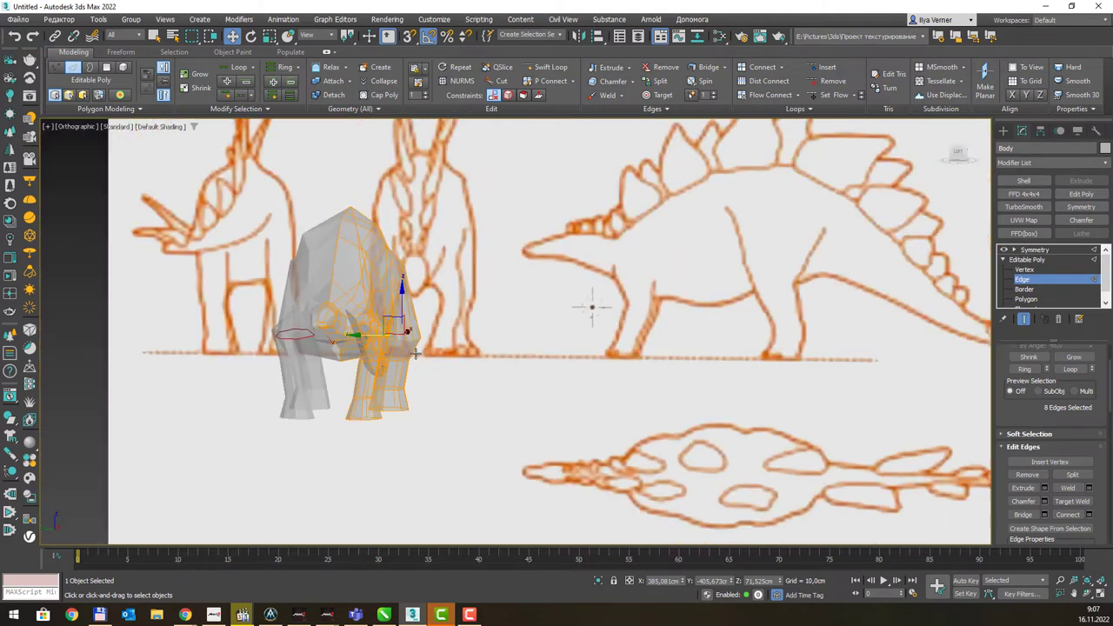
{"action": "key", "text": "l"}
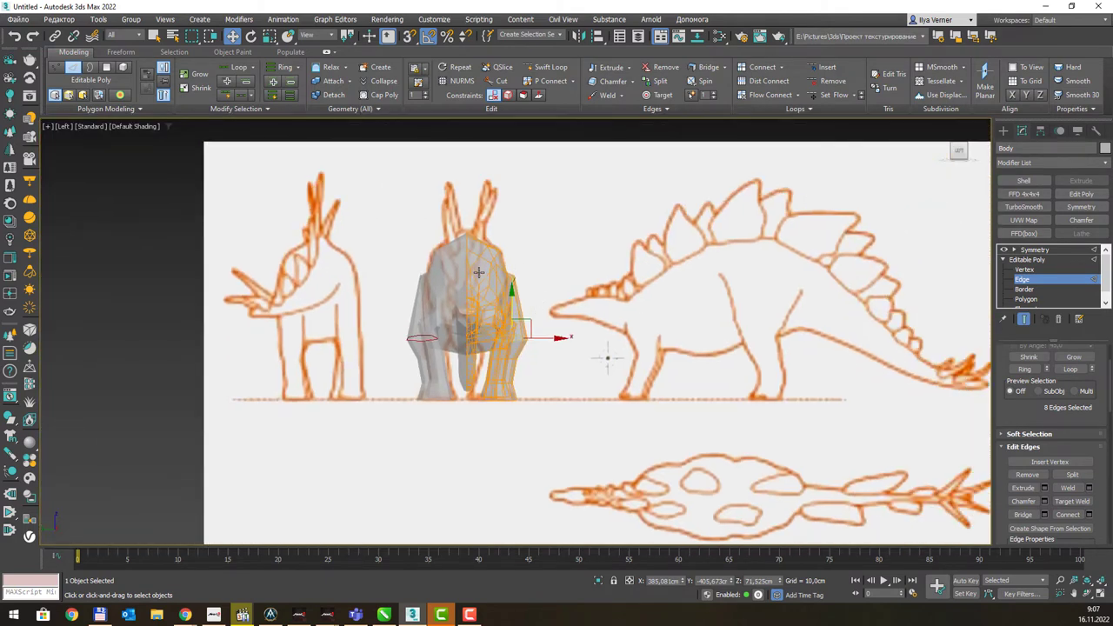
Frame the whole model and both sketches in the Front view.
{"action": "key", "text": "f"}
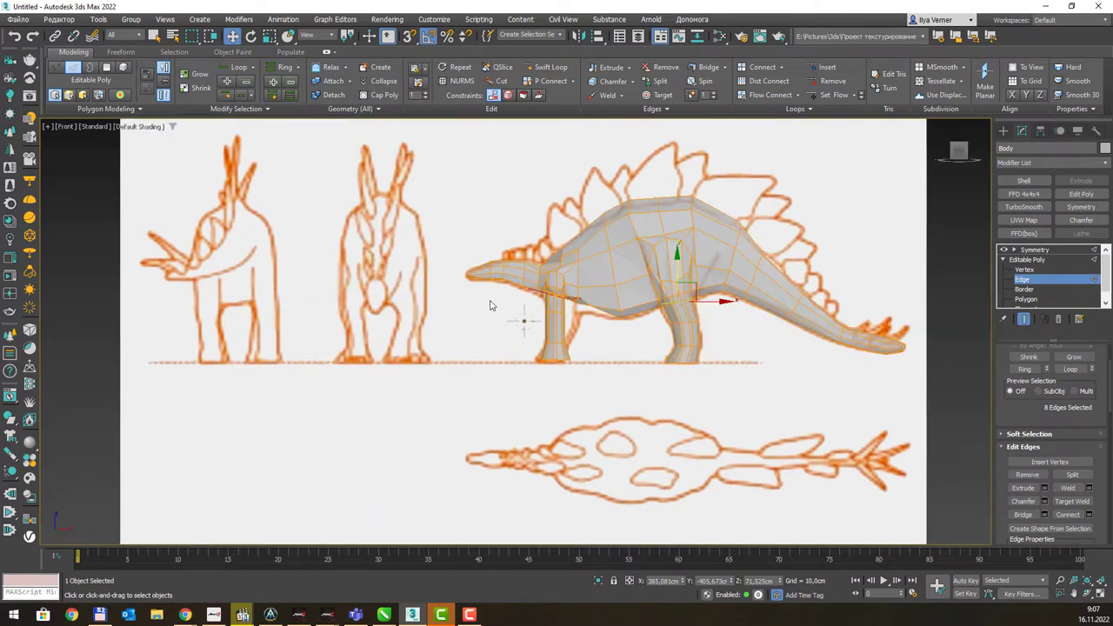
{"action": "scroll", "coordinate": [646, 241], "scroll_direction": "up", "scroll_amount": 2}
{"action": "scroll", "coordinate": [500, 357], "scroll_direction": "up", "scroll_amount": 2}
{"action": "scroll", "coordinate": [500, 357], "scroll_direction": "up", "scroll_amount": 3}
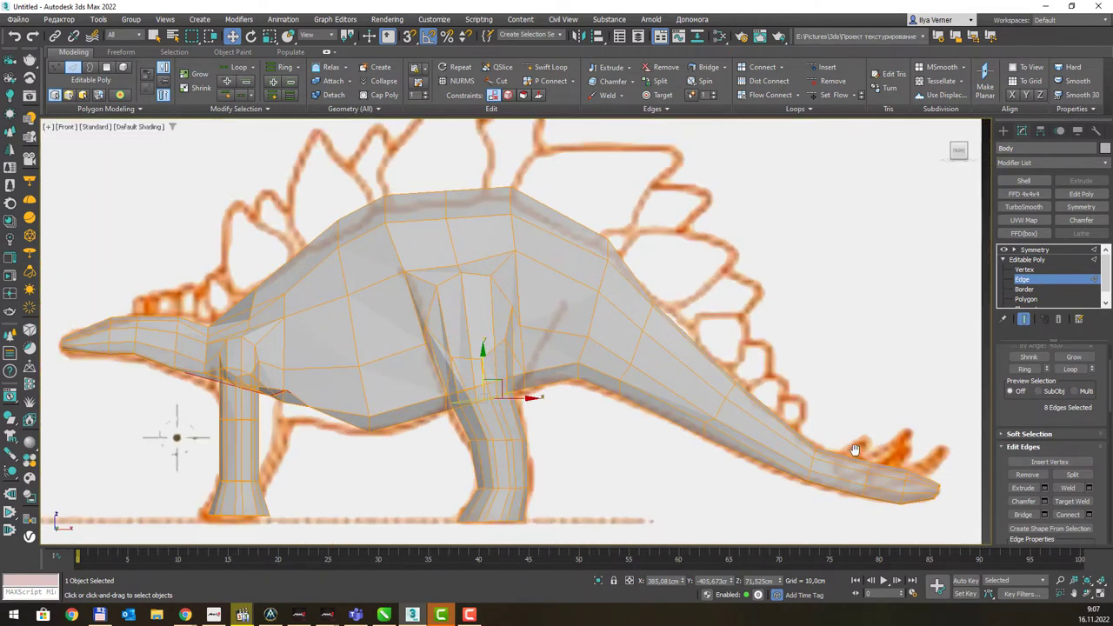
{"action": "middle_click_drag", "start_coordinate": [738, 407], "coordinate": [595, 377]}
{"action": "scroll", "coordinate": [463, 306], "scroll_direction": "down", "scroll_amount": 3}
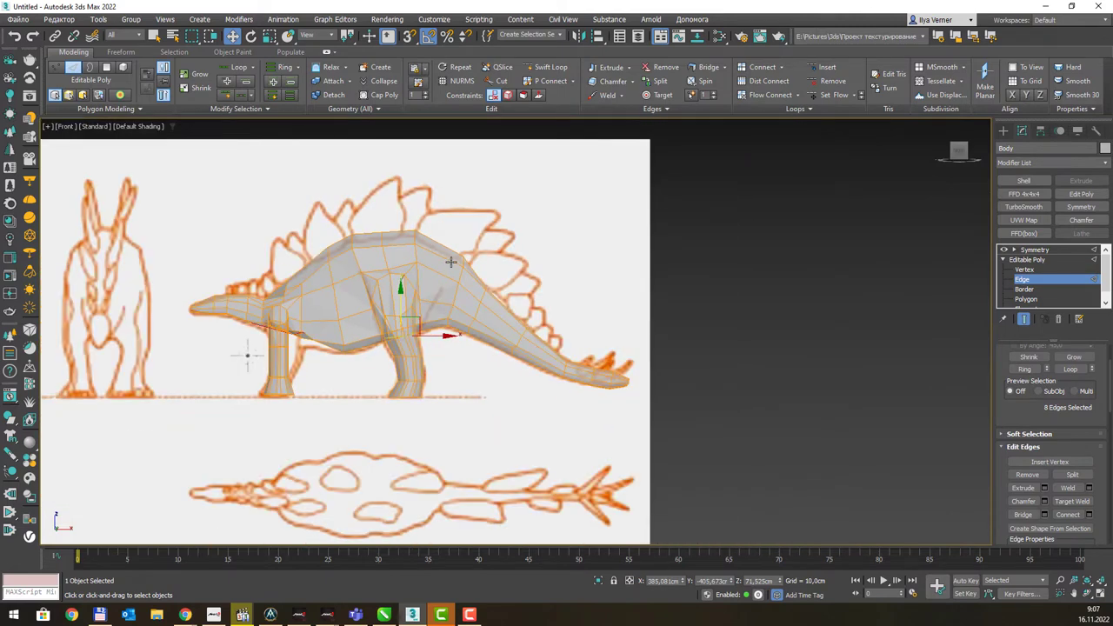
Show the Symmetry result with edged faces and grid, then return to Edge level.
{"action": "left_click", "coordinate": [1032, 260]}
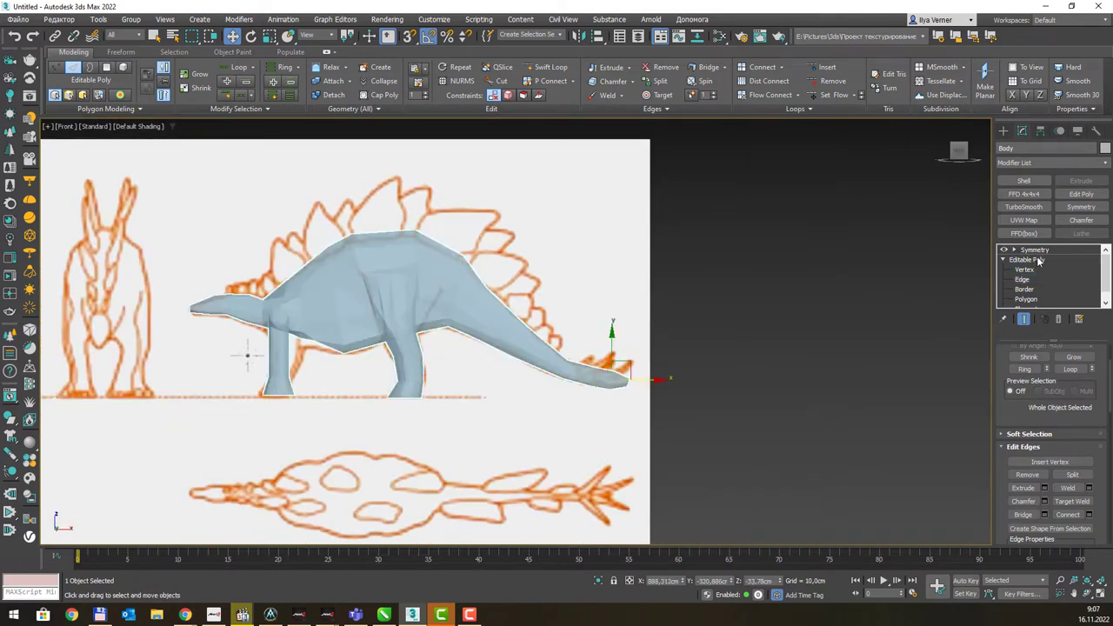
{"action": "left_click", "coordinate": [1022, 250]}
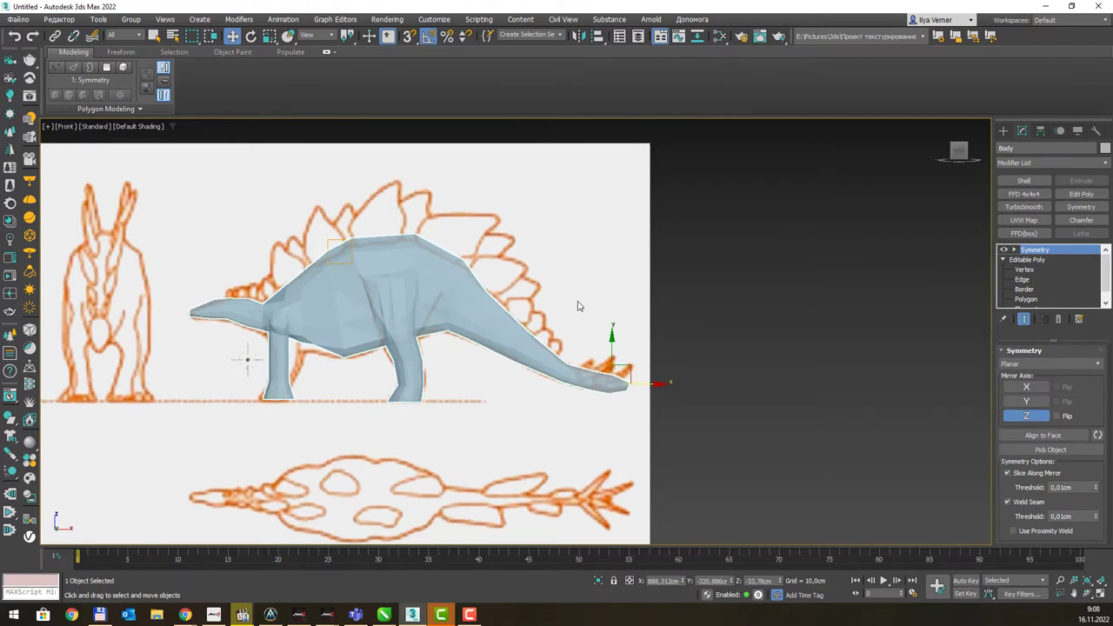
{"action": "key", "text": "g"}
{"action": "key", "text": "F4"}
{"action": "middle_click_drag", "start_coordinate": [435, 250], "coordinate": [440, 251], "text": "alt"}
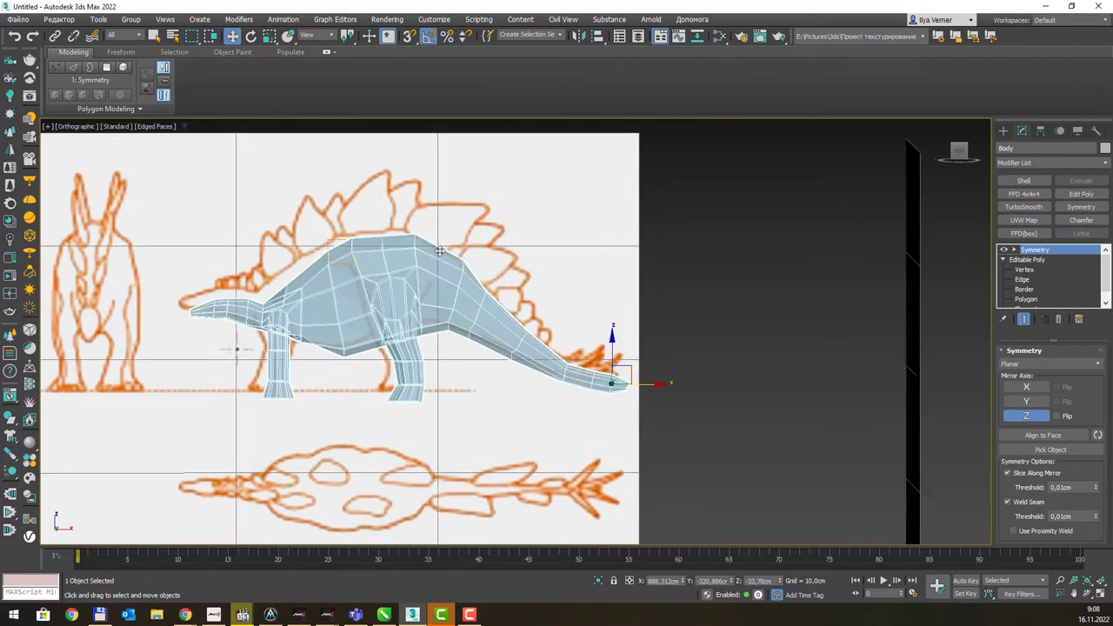
{"action": "key", "text": "f"}
{"action": "scroll", "coordinate": [444, 253], "scroll_direction": "up", "scroll_amount": 5}
{"action": "scroll", "coordinate": [597, 251], "scroll_direction": "down", "scroll_amount": 10}
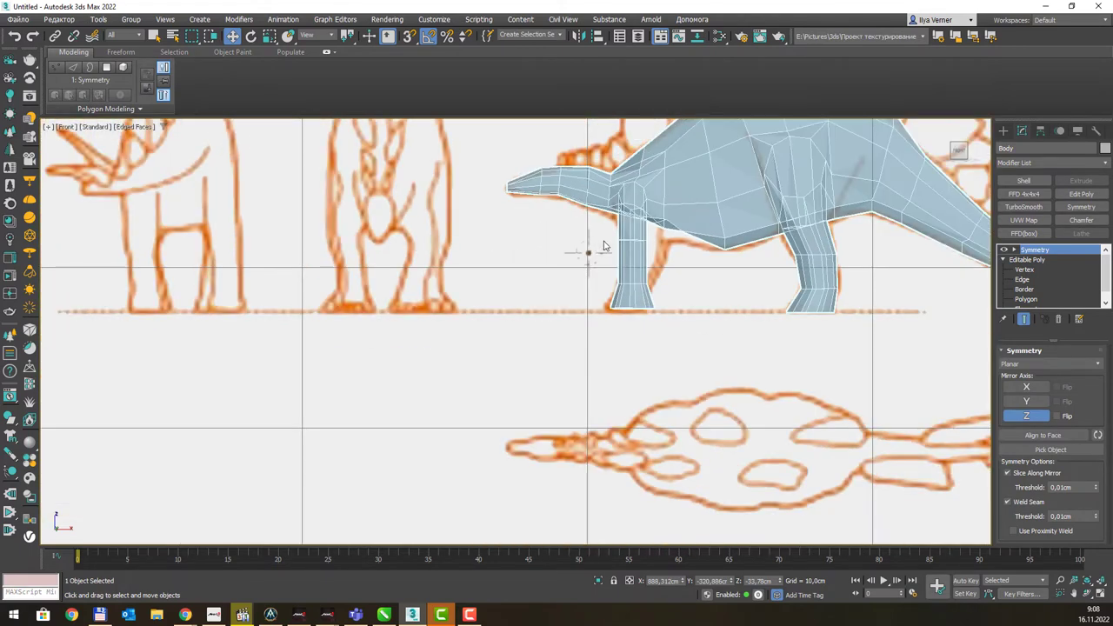
{"action": "scroll", "coordinate": [597, 251], "scroll_direction": "up", "scroll_amount": 1}
{"action": "middle_click_drag", "start_coordinate": [597, 251], "coordinate": [499, 414]}
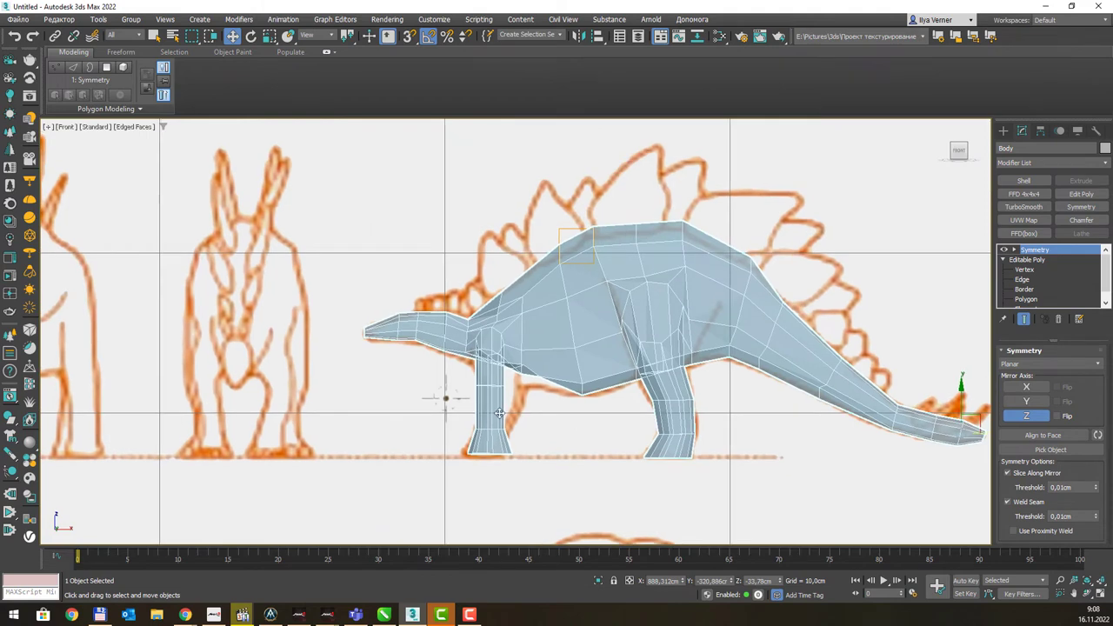
{"action": "left_click", "coordinate": [1028, 281]}
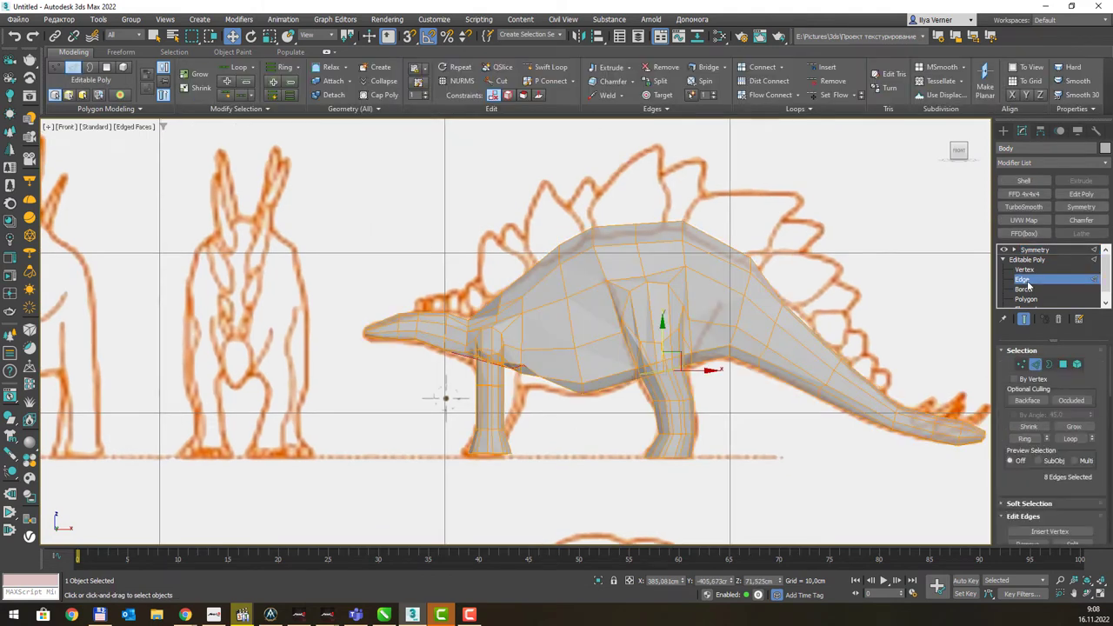
Move the front leg's mid-leg edge loop right to bend it along the sketch.
{"action": "left_click", "coordinate": [1030, 289]}
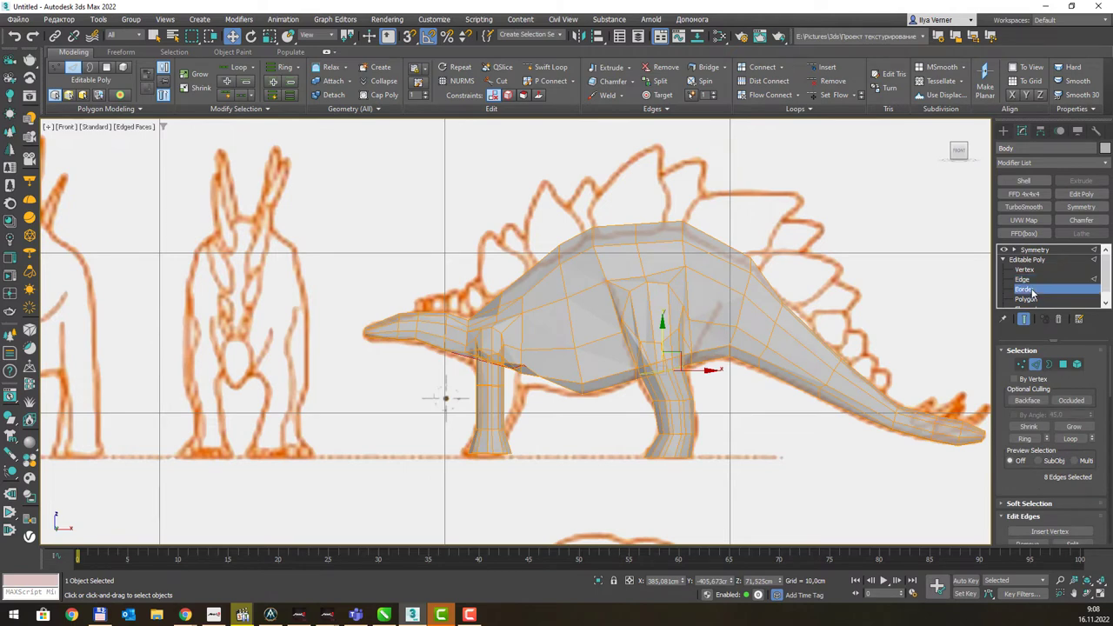
{"action": "left_click", "coordinate": [1027, 280]}
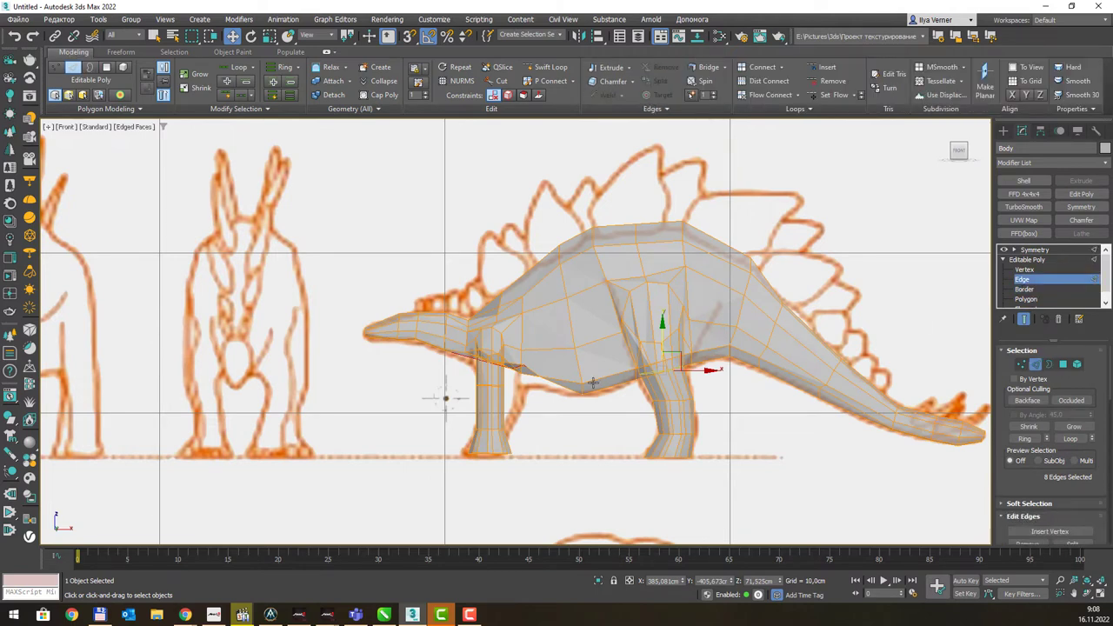
{"action": "scroll", "coordinate": [500, 390], "scroll_direction": "up", "scroll_amount": 2}
{"action": "double_click", "coordinate": [488, 386]}
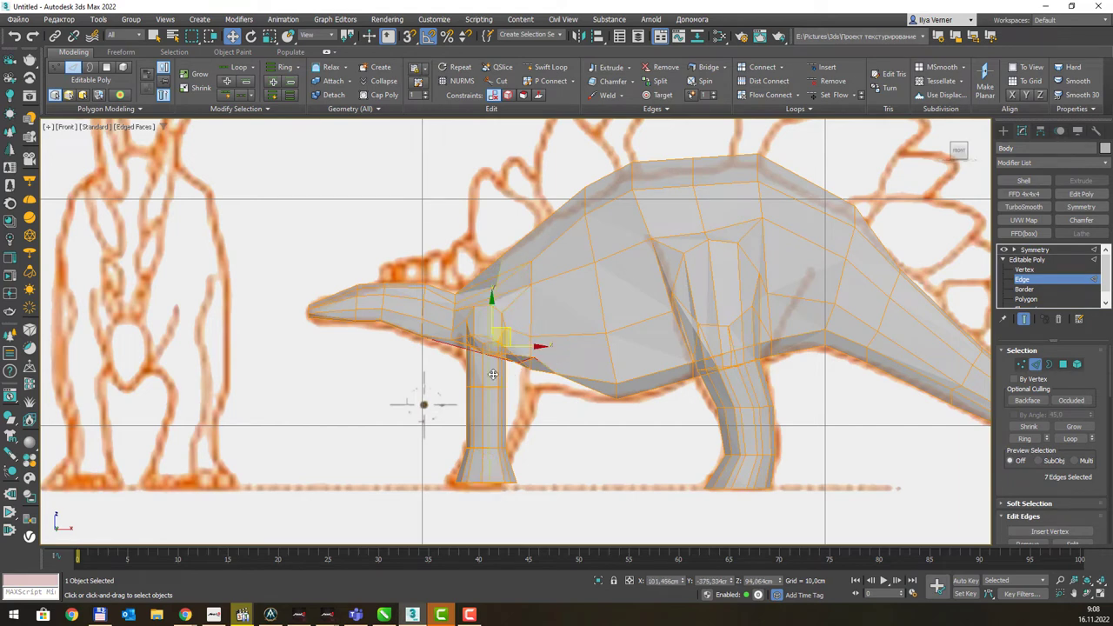
{"action": "scroll", "coordinate": [484, 384], "scroll_direction": "up", "scroll_amount": 2}
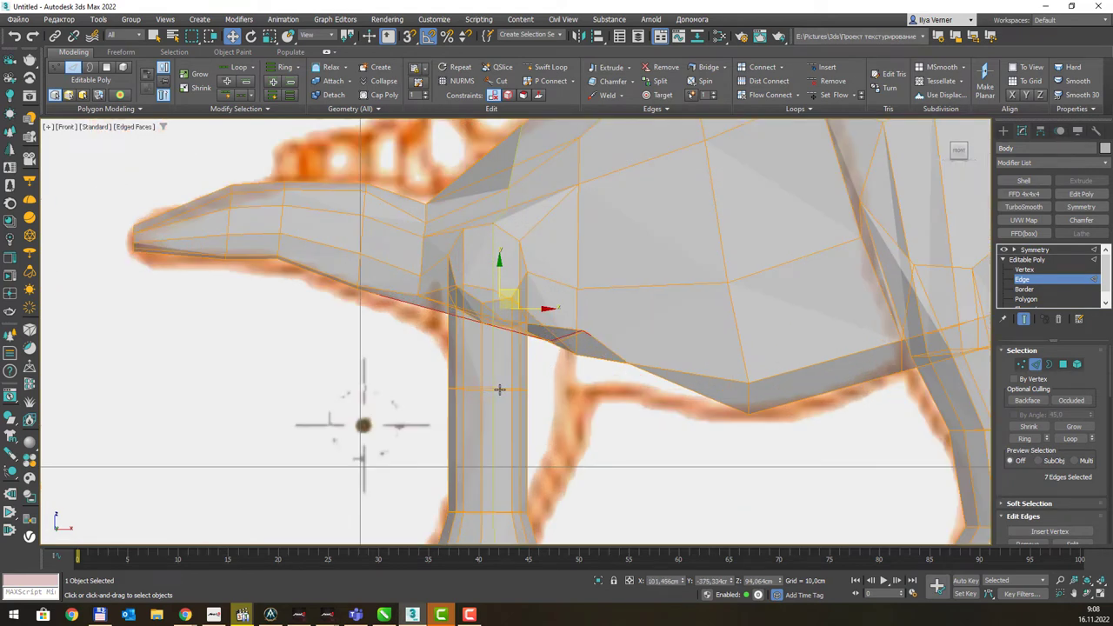
{"action": "double_click", "coordinate": [500, 389]}
{"action": "left_click_drag", "start_coordinate": [499, 388], "coordinate": [531, 387]}
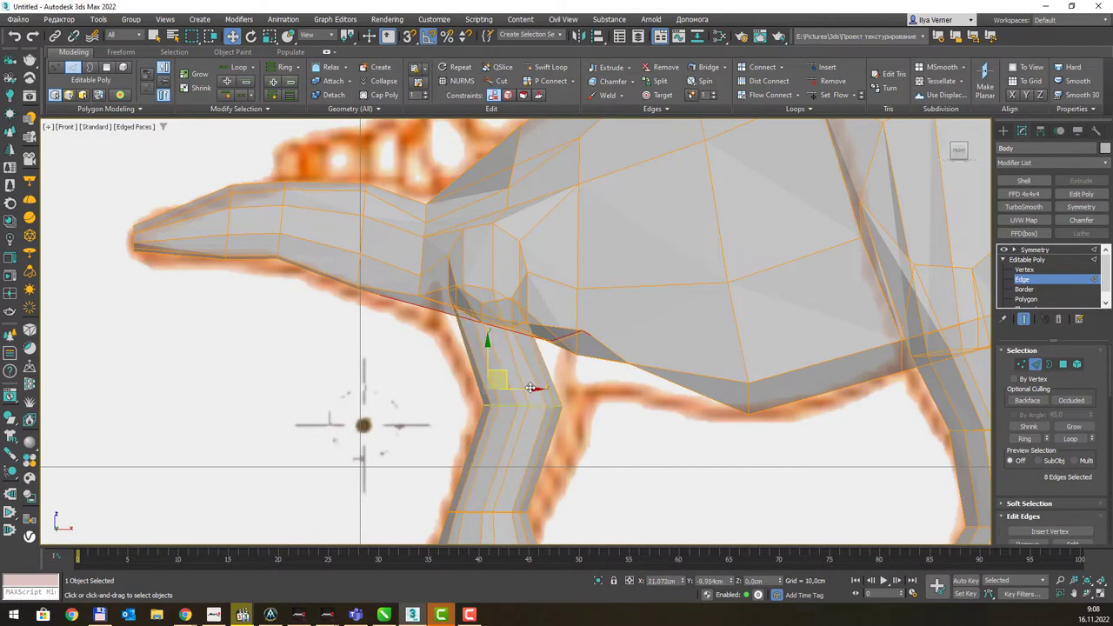
{"action": "scroll", "coordinate": [530, 388], "scroll_direction": "up", "scroll_amount": 2}
{"action": "middle_click_drag", "start_coordinate": [531, 388], "coordinate": [534, 354]}
{"action": "scroll", "coordinate": [493, 441], "scroll_direction": "down", "scroll_amount": 3}
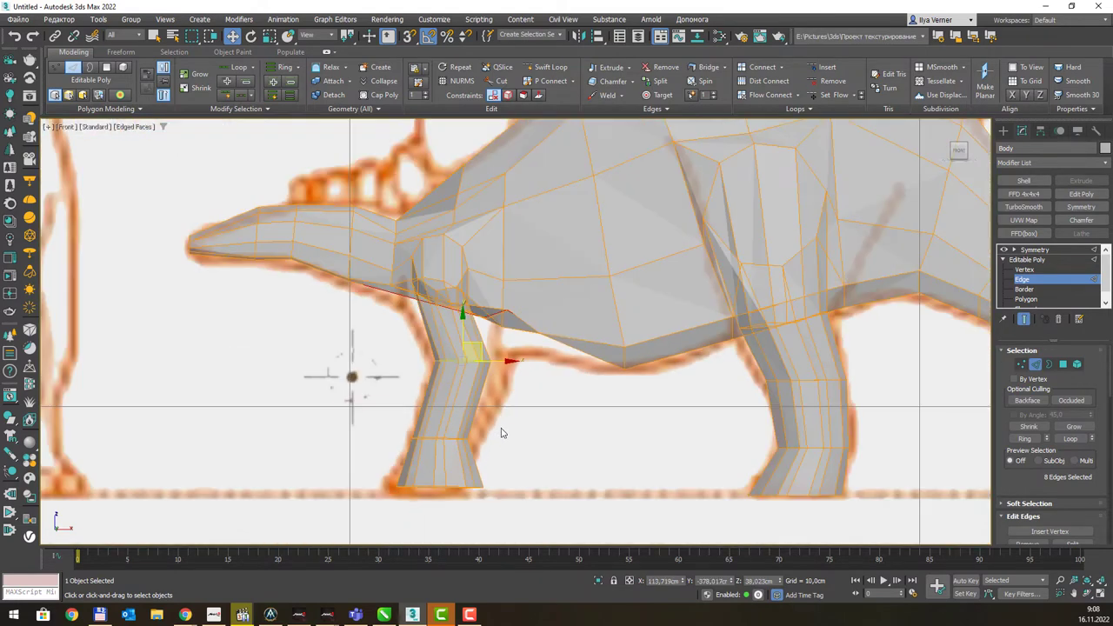
{"action": "scroll", "coordinate": [517, 405], "scroll_direction": "up", "scroll_amount": 3}
{"action": "scroll", "coordinate": [498, 449], "scroll_direction": "down", "scroll_amount": 1}
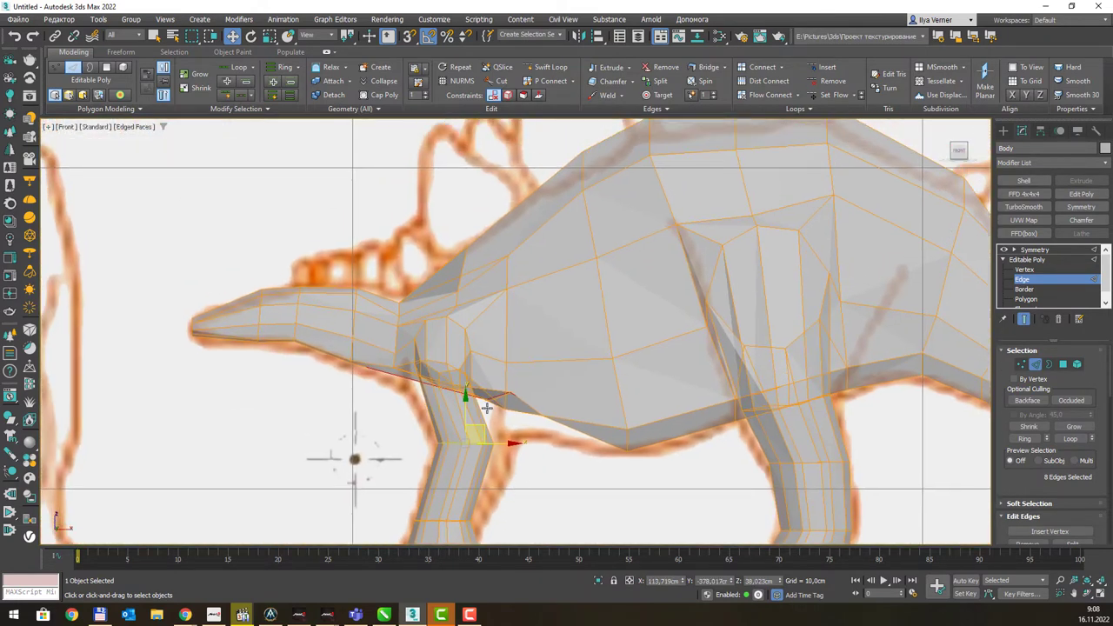
Scale the shoulder edge loop up to about 115%.
{"action": "left_click", "coordinate": [441, 364]}
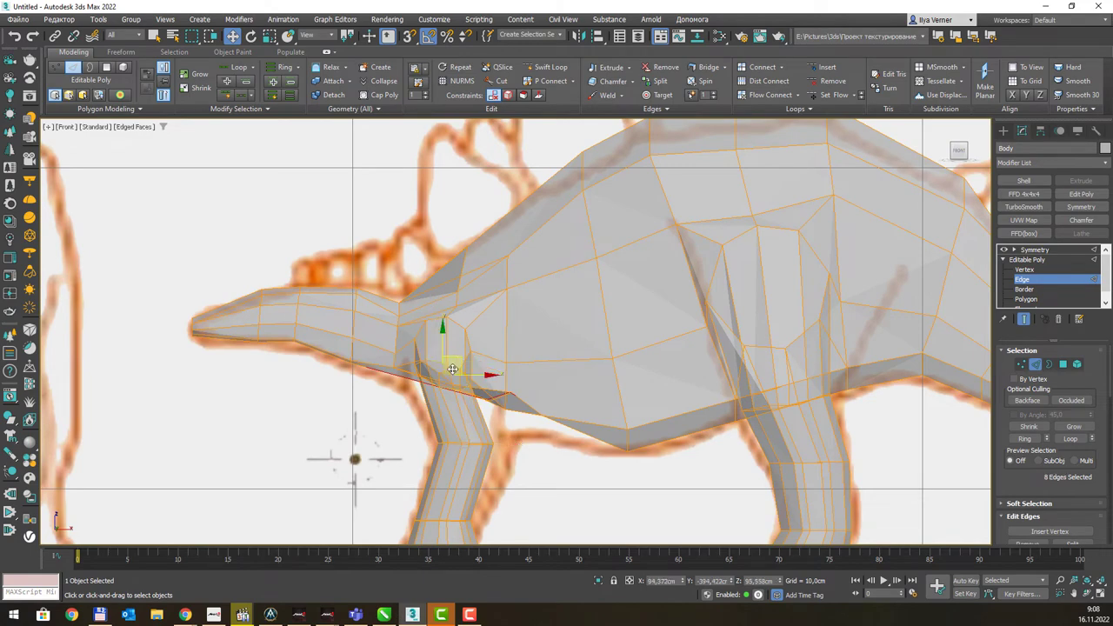
{"action": "middle_click_drag", "start_coordinate": [503, 357], "coordinate": [531, 381], "text": "alt"}
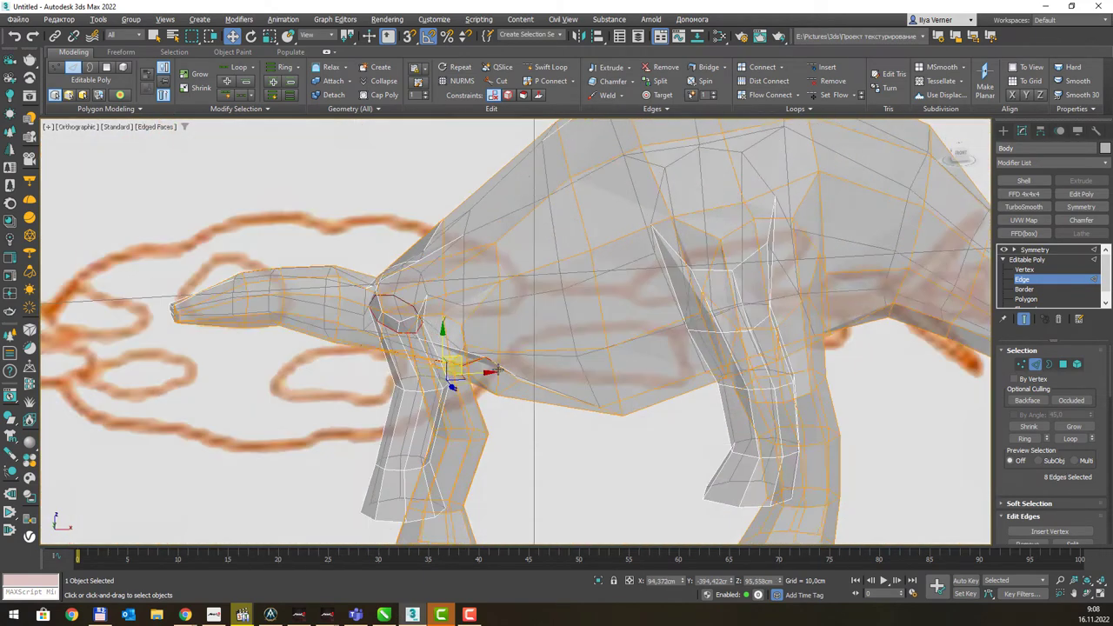
{"action": "key", "text": "r"}
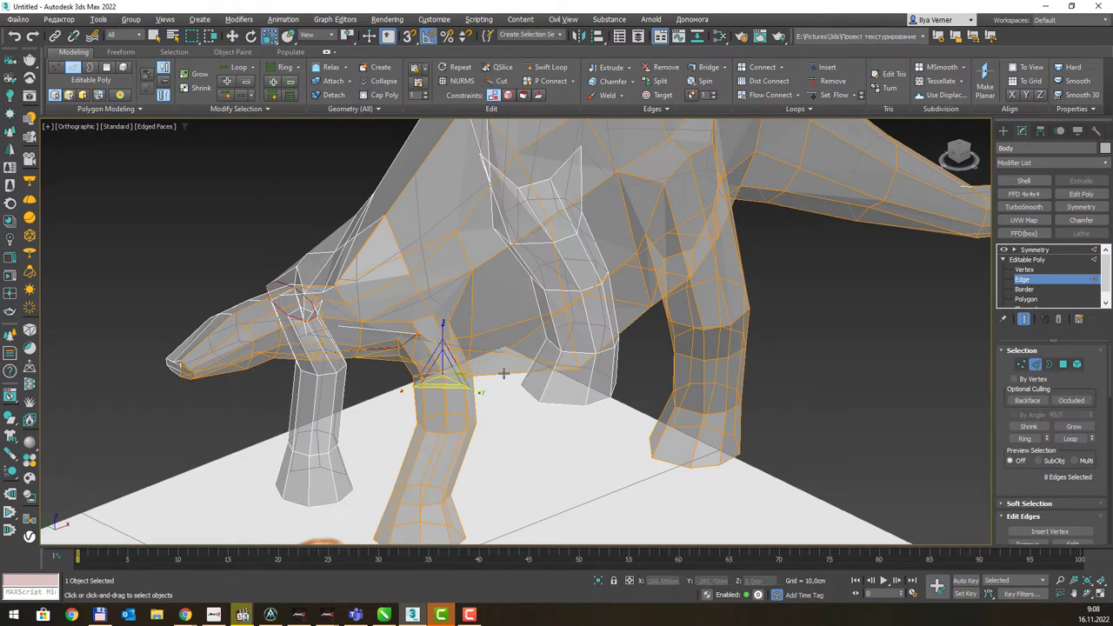
{"action": "left_click_drag", "start_coordinate": [445, 369], "coordinate": [445, 363]}
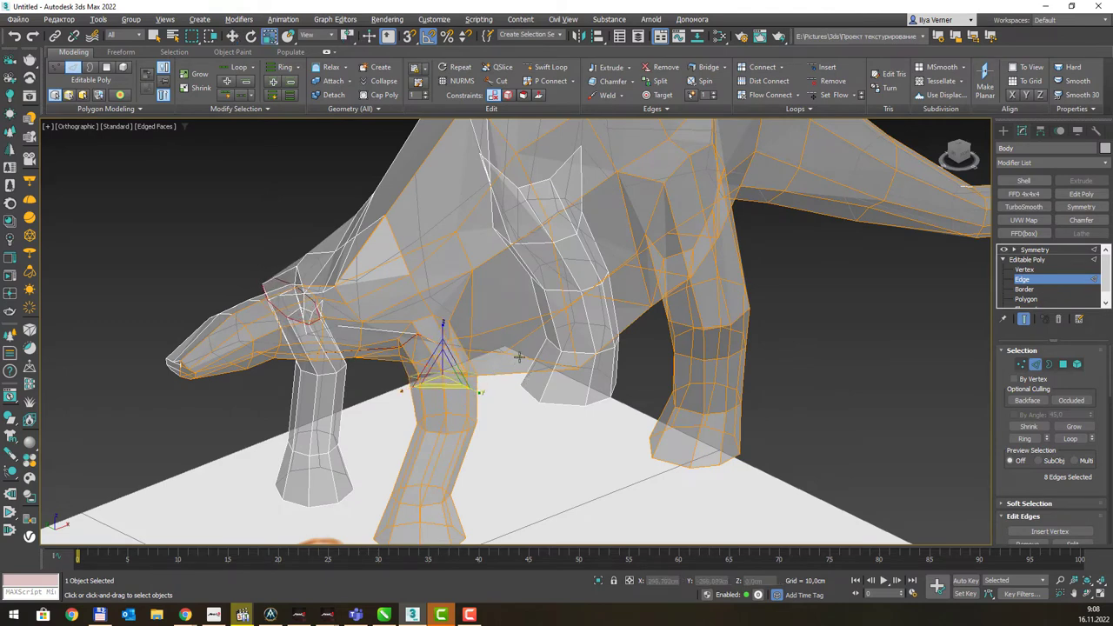
Review the four legs against the sketches in the Front and Left views.
{"action": "key", "text": "f"}
{"action": "scroll", "coordinate": [519, 356], "scroll_direction": "down", "scroll_amount": 3}
{"action": "scroll", "coordinate": [529, 345], "scroll_direction": "down", "scroll_amount": 3}
{"action": "middle_click_drag", "start_coordinate": [542, 326], "coordinate": [492, 357]}
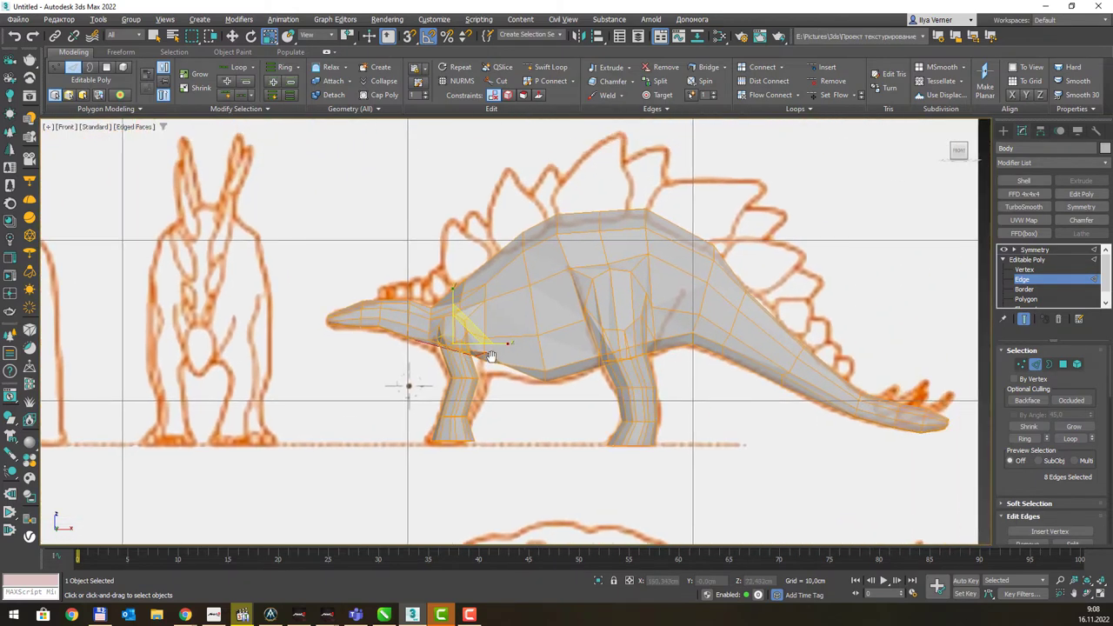
{"action": "middle_click_drag", "start_coordinate": [606, 387], "coordinate": [600, 391]}
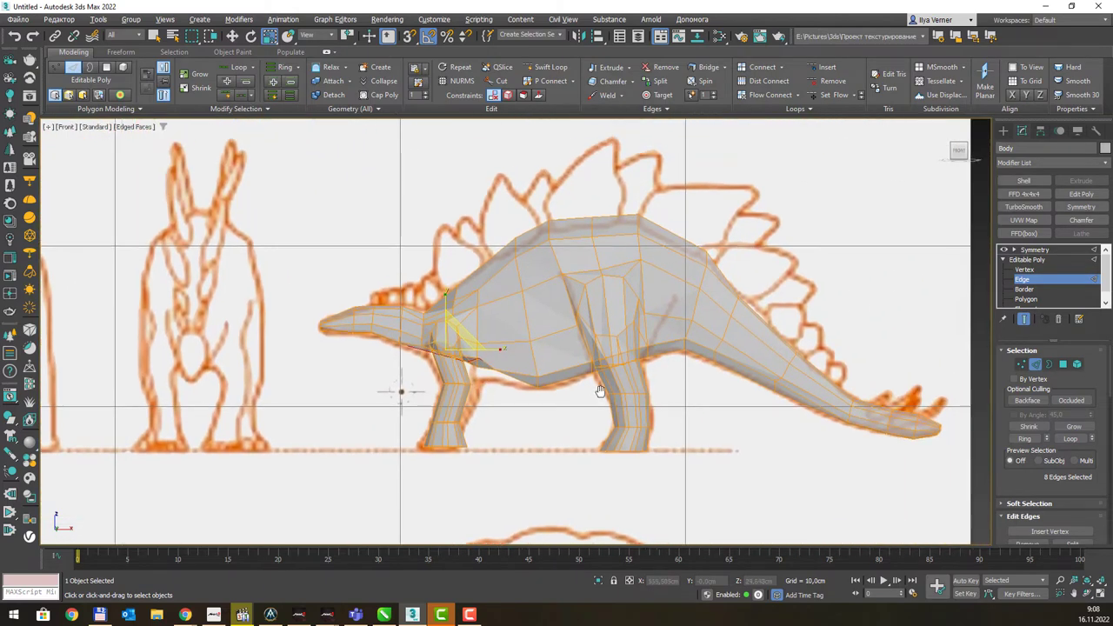
{"action": "key", "text": "l"}
{"action": "scroll", "coordinate": [498, 333], "scroll_direction": "up", "scroll_amount": 2}
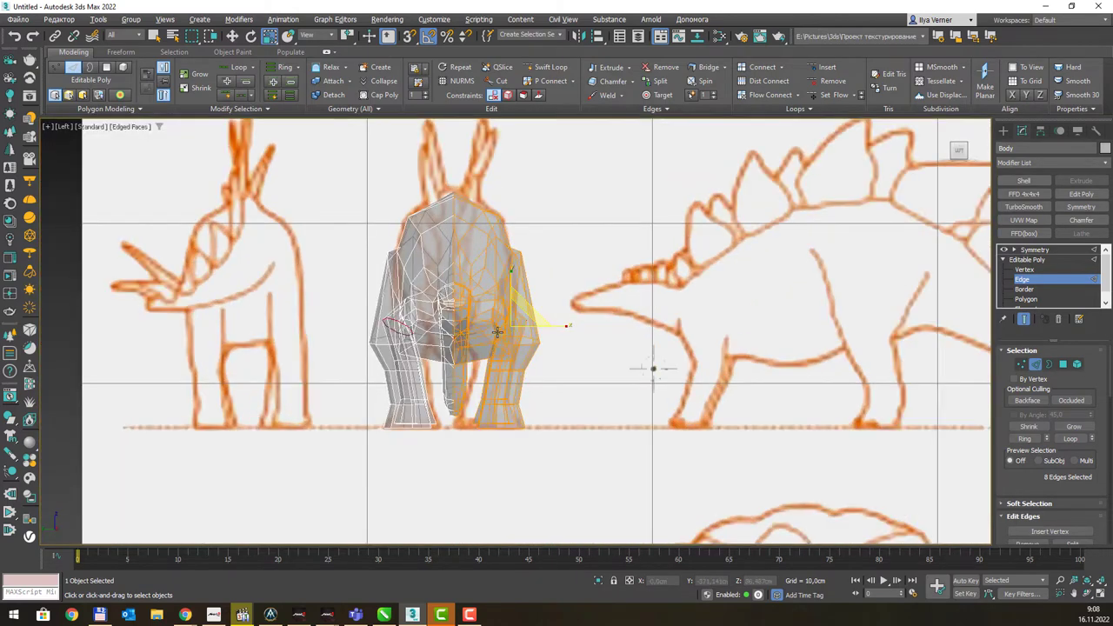
{"action": "scroll", "coordinate": [498, 333], "scroll_direction": "up", "scroll_amount": 3}
Select Symmetry in the stack to see the full mirrored body in Perspective.
{"action": "key", "text": "p"}
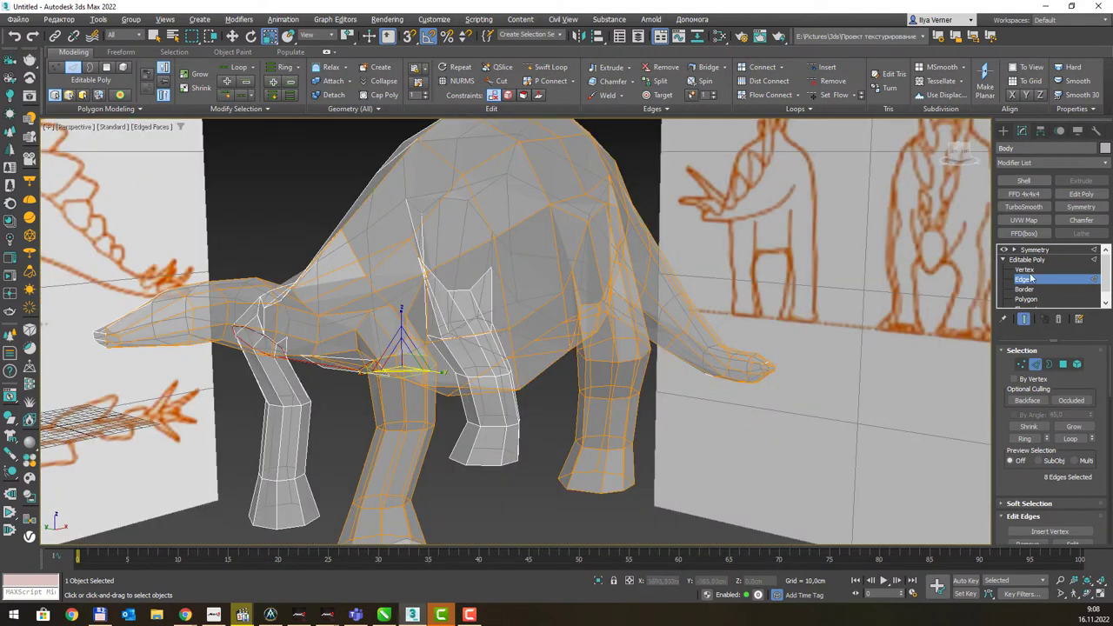
{"action": "left_click", "coordinate": [1035, 250]}
{"action": "middle_click_drag", "start_coordinate": [608, 278], "coordinate": [560, 279], "text": "alt"}
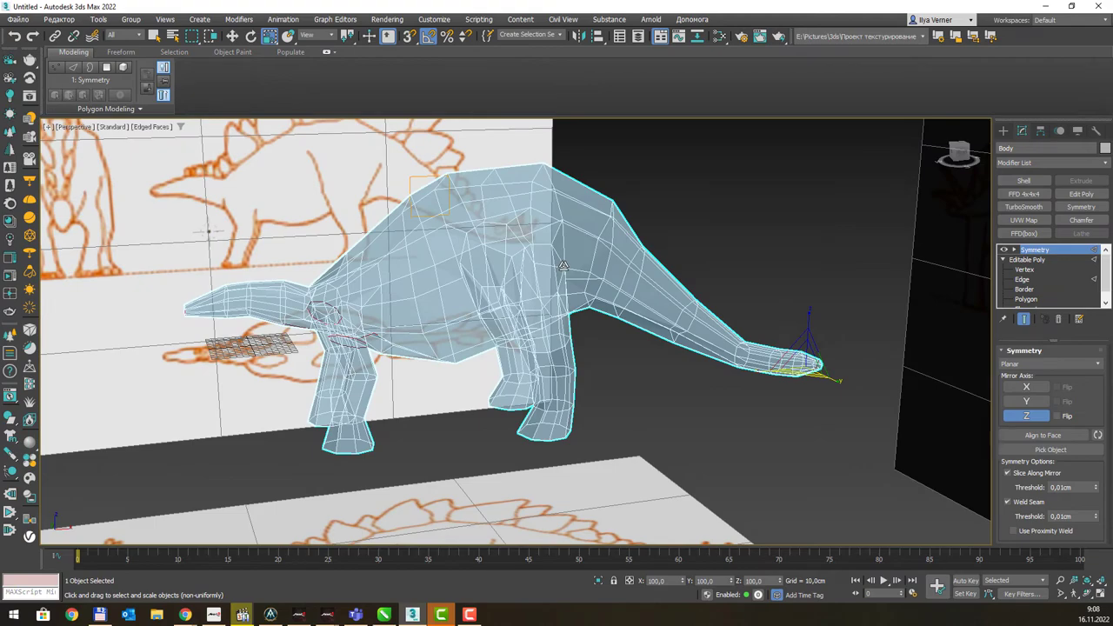
In Front view with the grid hidden, frame the back below the sketched plates.
{"action": "key", "text": "f"}
{"action": "scroll", "coordinate": [609, 261], "scroll_direction": "down", "scroll_amount": 2}
{"action": "scroll", "coordinate": [710, 259], "scroll_direction": "down", "scroll_amount": 3}
{"action": "scroll", "coordinate": [710, 259], "scroll_direction": "down", "scroll_amount": 2}
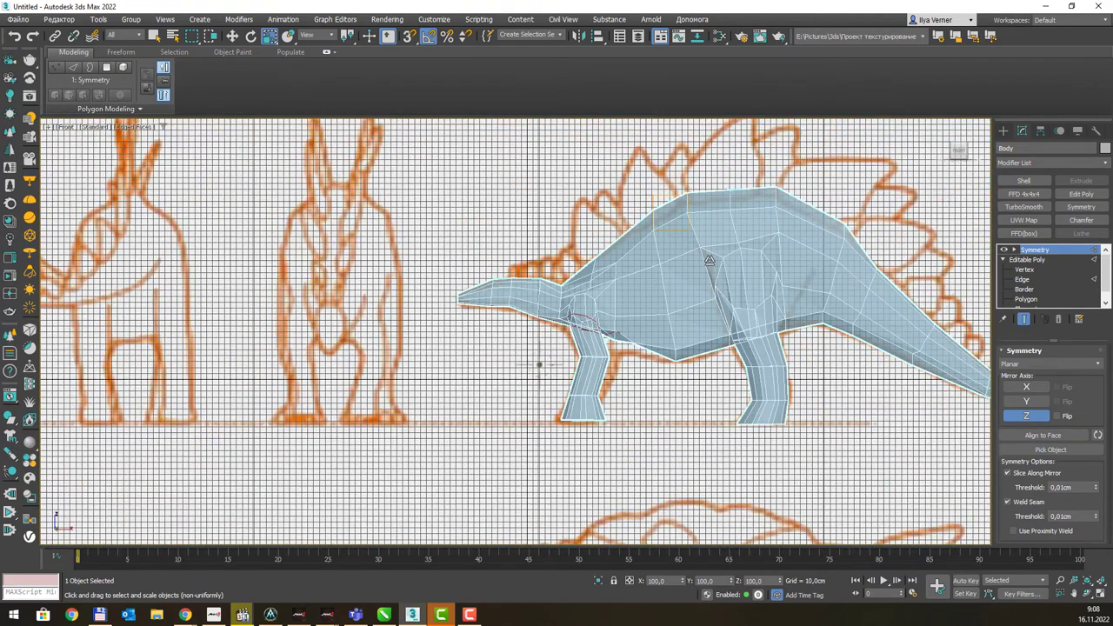
{"action": "middle_click_drag", "start_coordinate": [710, 259], "coordinate": [504, 447]}
{"action": "key", "text": "g"}
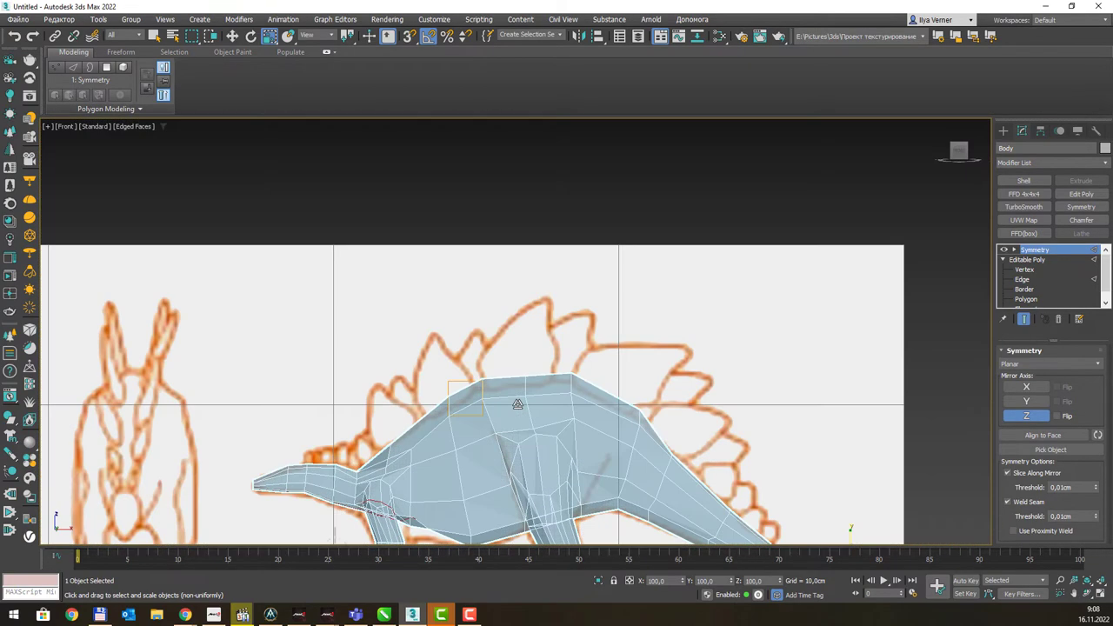
{"action": "middle_click_drag", "start_coordinate": [532, 387], "coordinate": [528, 333]}
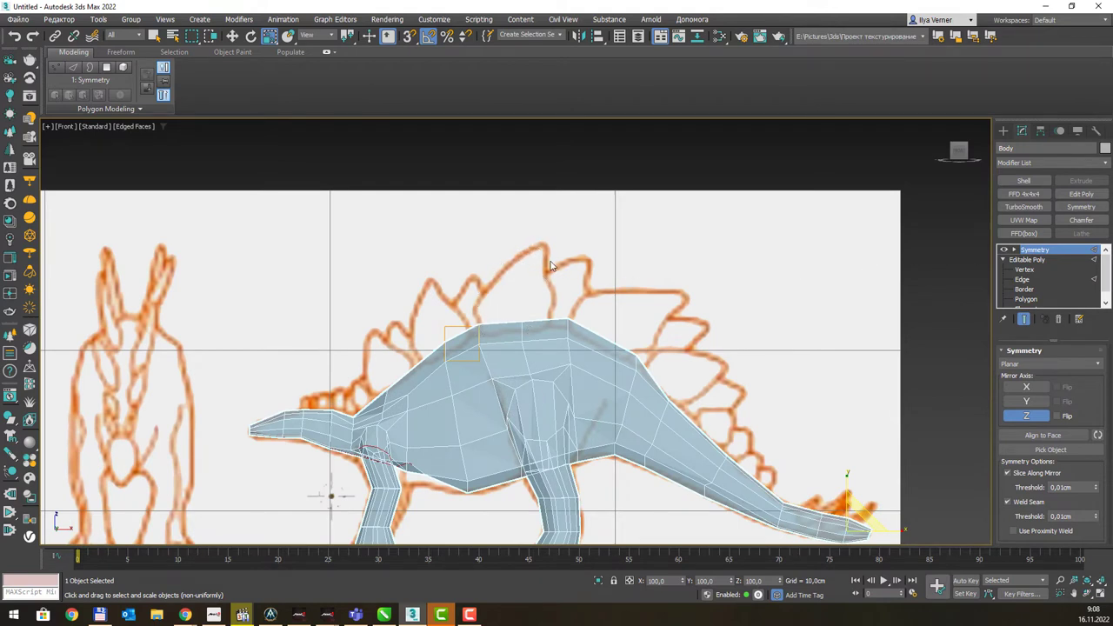
{"action": "middle_click_drag", "start_coordinate": [546, 269], "coordinate": [510, 302]}
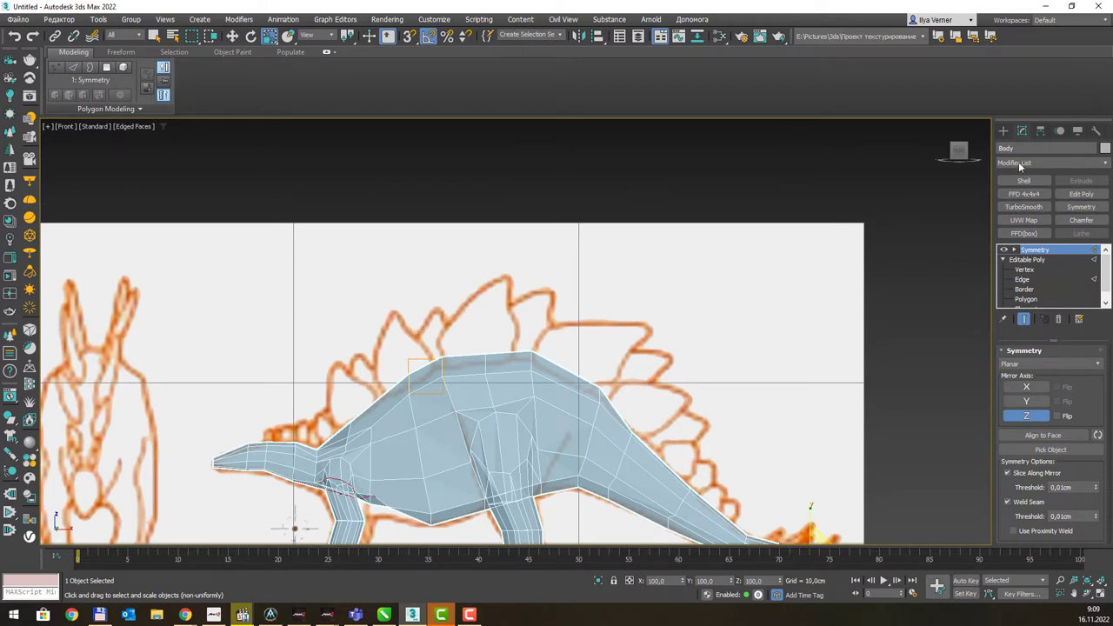
Draw a new plane in the Front viewport just above the stegosaurus's back.
{"action": "left_click", "coordinate": [1005, 134]}
{"action": "left_click", "coordinate": [1078, 266]}
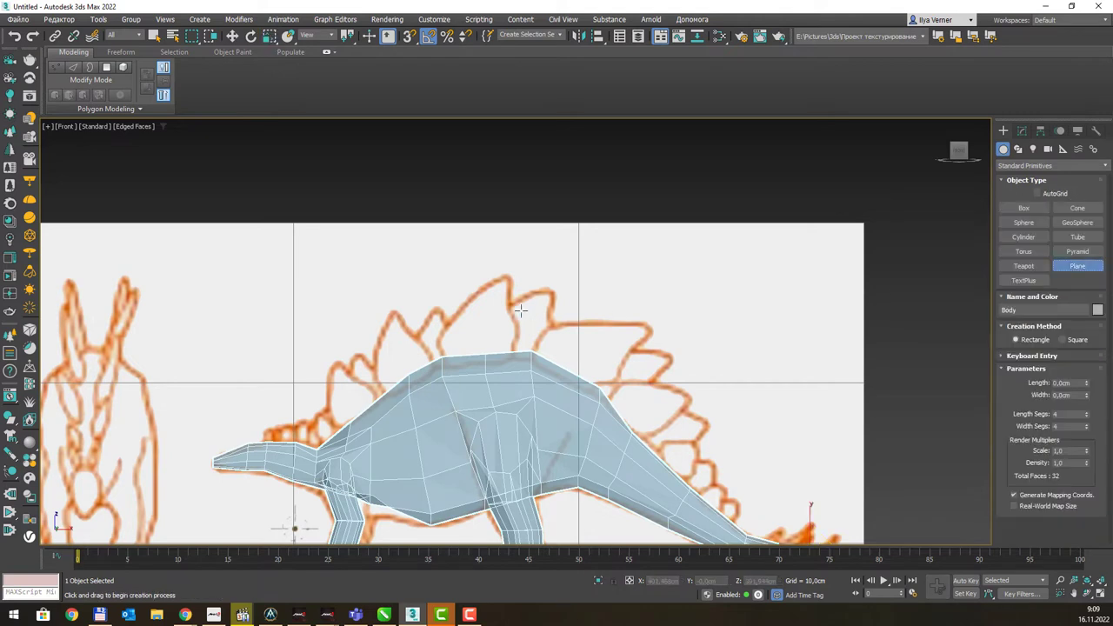
{"action": "scroll", "coordinate": [474, 323], "scroll_direction": "up", "scroll_amount": 2}
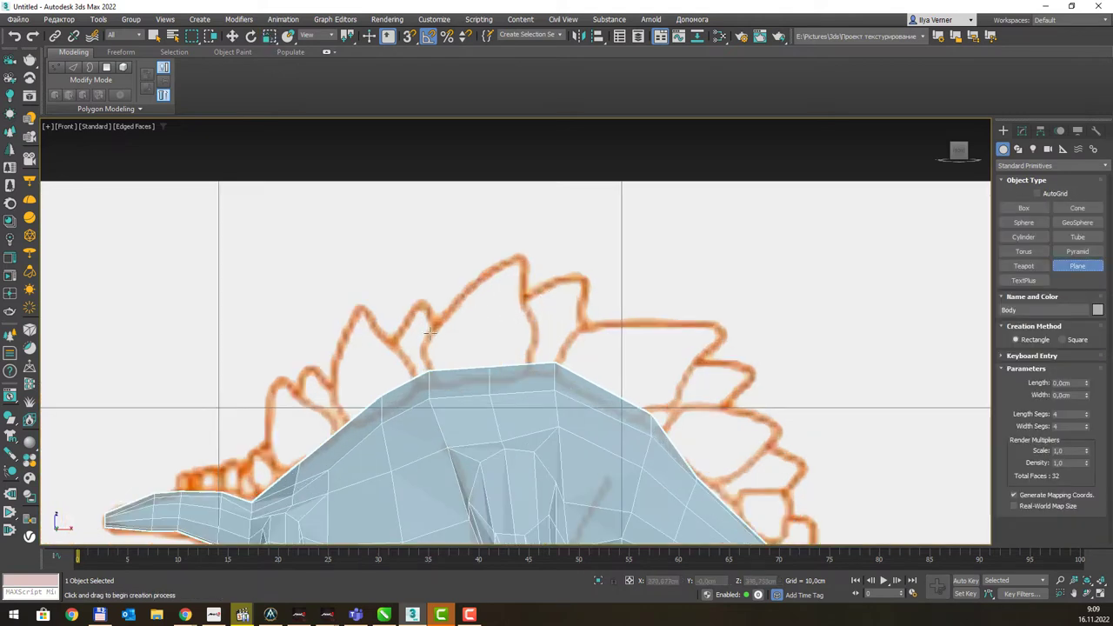
{"action": "left_click_drag", "start_coordinate": [429, 322], "coordinate": [520, 369]}
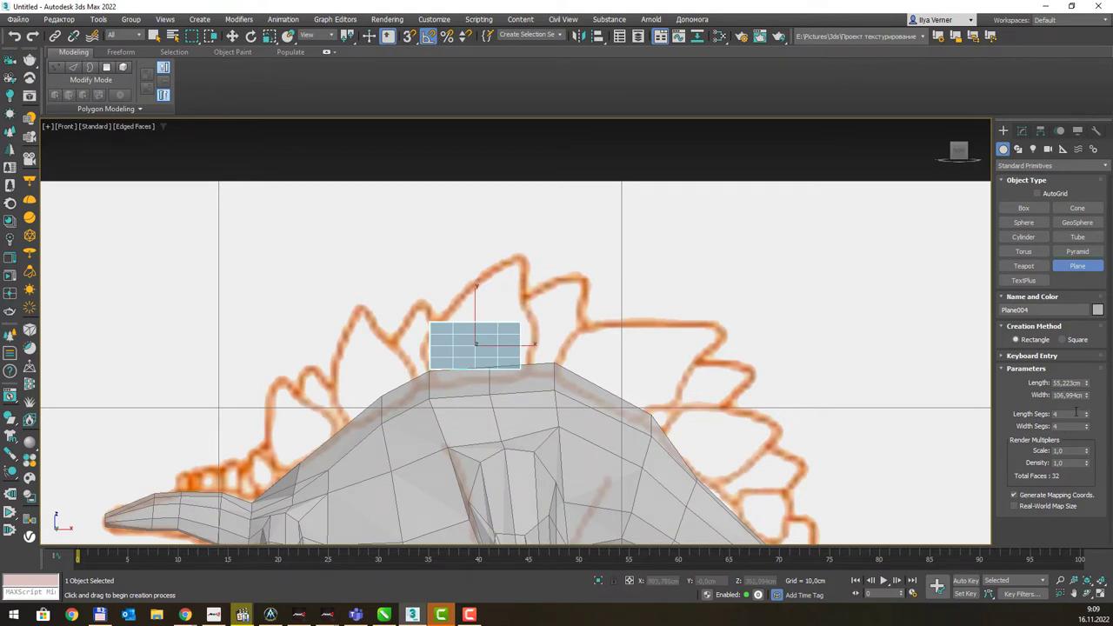
Set the plane's Length Segs and Width Segs to 2 and end plane creation.
{"action": "double_click", "coordinate": [1076, 414]}
{"action": "type", "text": "2"}
{"action": "key", "text": "Tab"}
{"action": "type", "text": "2"}
{"action": "key", "text": "Tab"}
{"action": "scroll", "coordinate": [476, 313], "scroll_direction": "up", "scroll_amount": 1}
{"action": "scroll", "coordinate": [472, 308], "scroll_direction": "up", "scroll_amount": 1}
{"action": "right_click", "coordinate": [488, 336]}
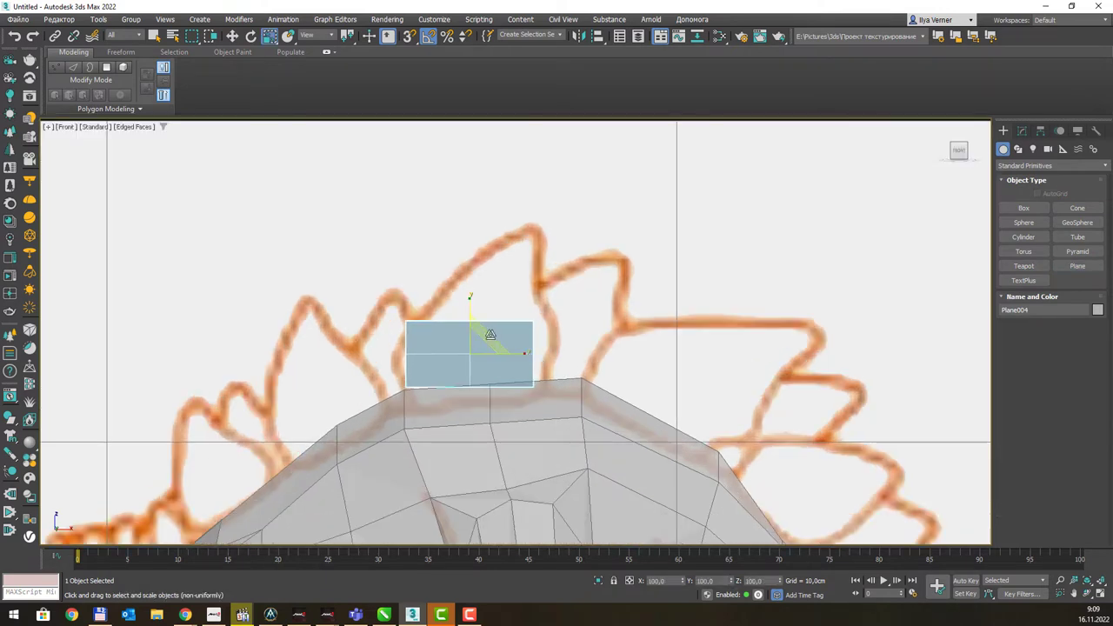
{"action": "right_click", "coordinate": [503, 331]}
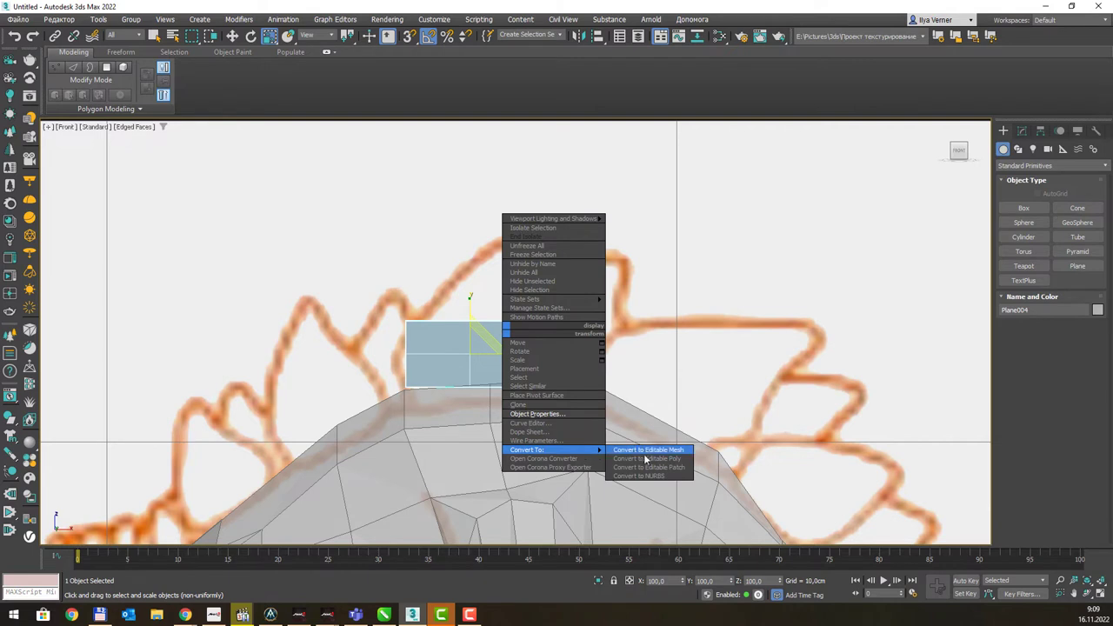
Convert Plane004 to an editable poly and lower its bottom-left vertex onto the back.
{"action": "left_click", "coordinate": [644, 459]}
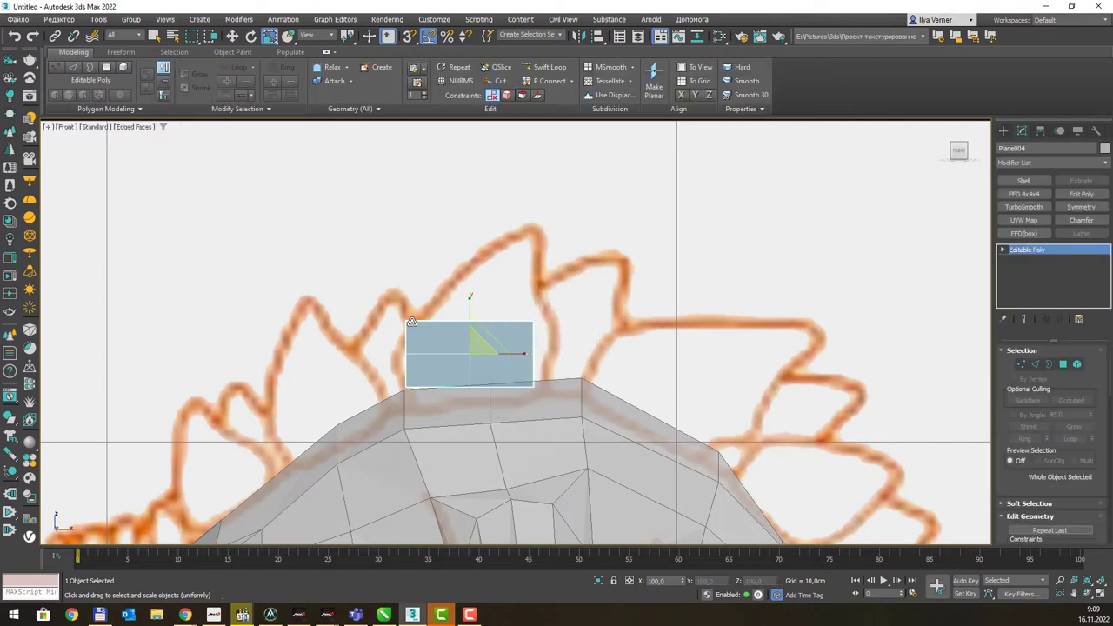
{"action": "key", "text": "1"}
{"action": "left_click", "coordinate": [413, 319]}
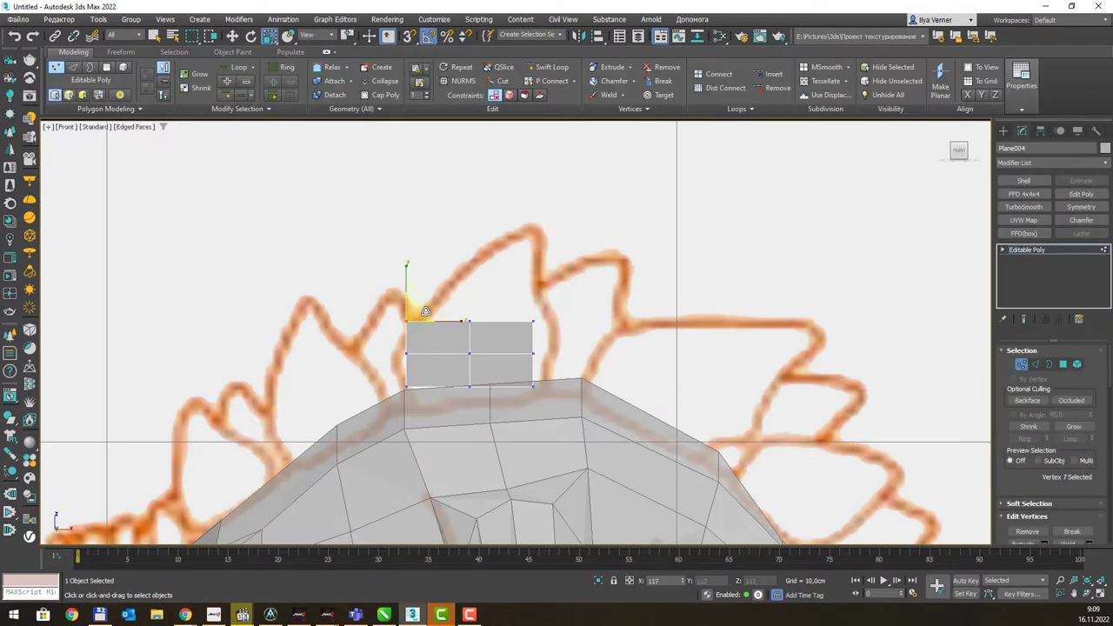
{"action": "key", "text": "w"}
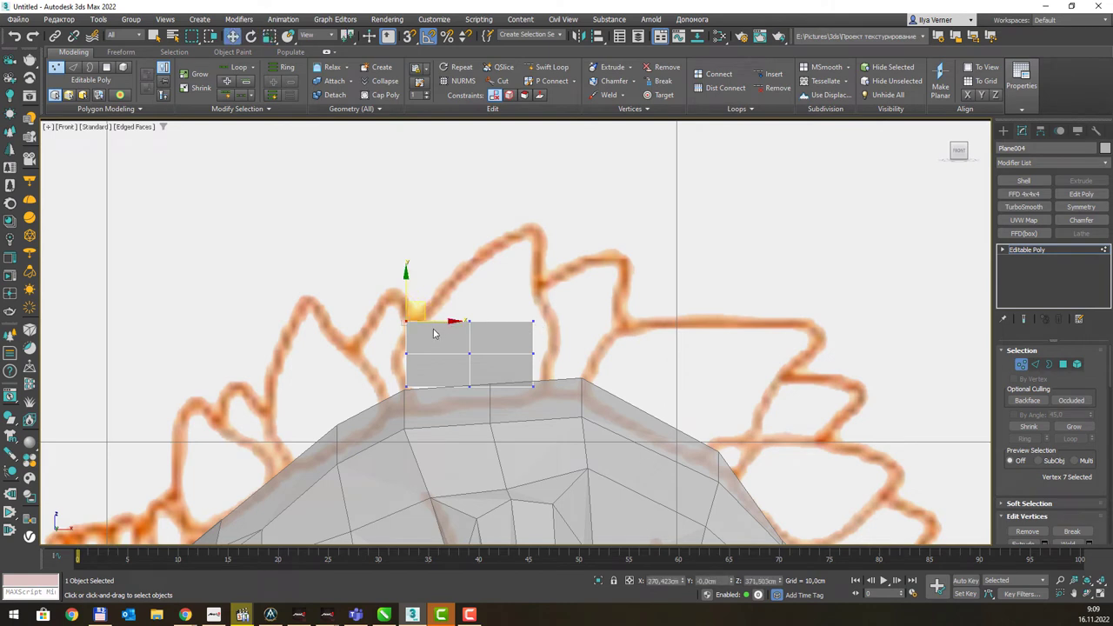
{"action": "left_click_drag", "start_coordinate": [408, 387], "coordinate": [403, 403]}
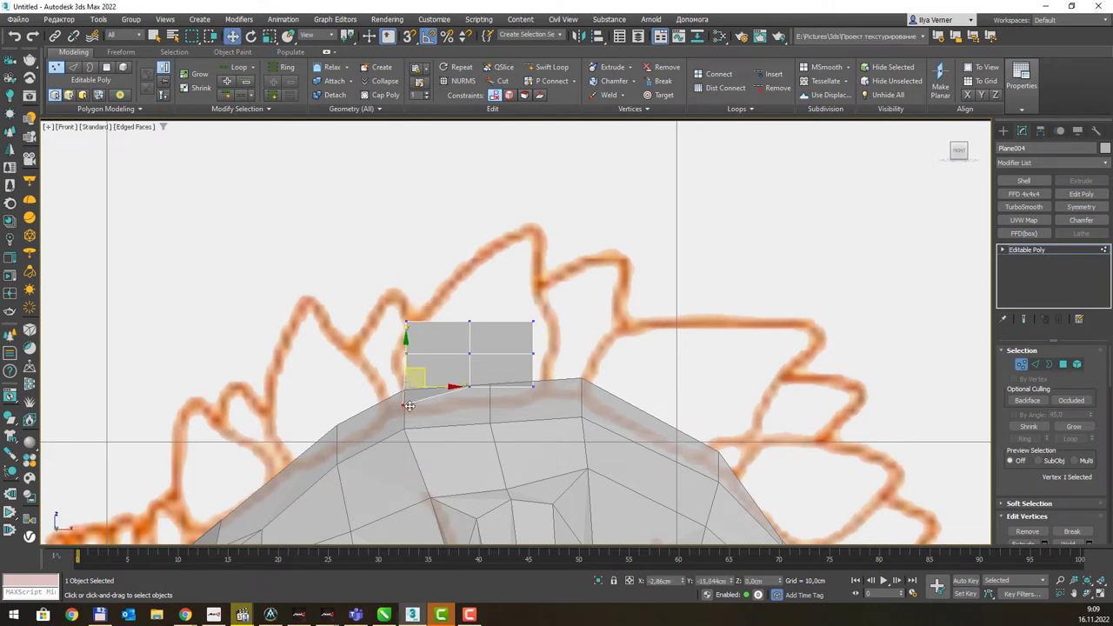
Lower the bottom-middle and bottom-right vertices onto the back and shift the right-side vertices outward.
{"action": "left_click", "coordinate": [470, 387]}
{"action": "left_click_drag", "start_coordinate": [471, 397], "coordinate": [546, 401]}
{"action": "left_click", "coordinate": [533, 355]}
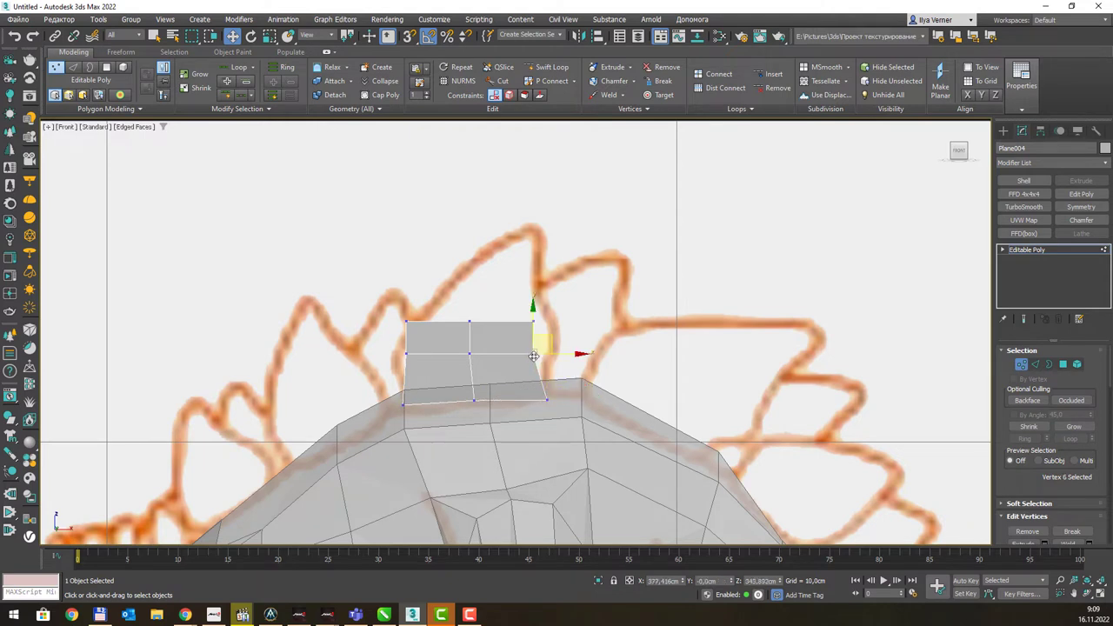
{"action": "left_click_drag", "start_coordinate": [533, 355], "coordinate": [544, 362]}
{"action": "left_click", "coordinate": [533, 321]}
{"action": "left_click_drag", "start_coordinate": [533, 321], "coordinate": [557, 318]}
Move the left-middle vertex onto the plate outline and select the top row of vertices.
{"action": "left_click", "coordinate": [406, 352]}
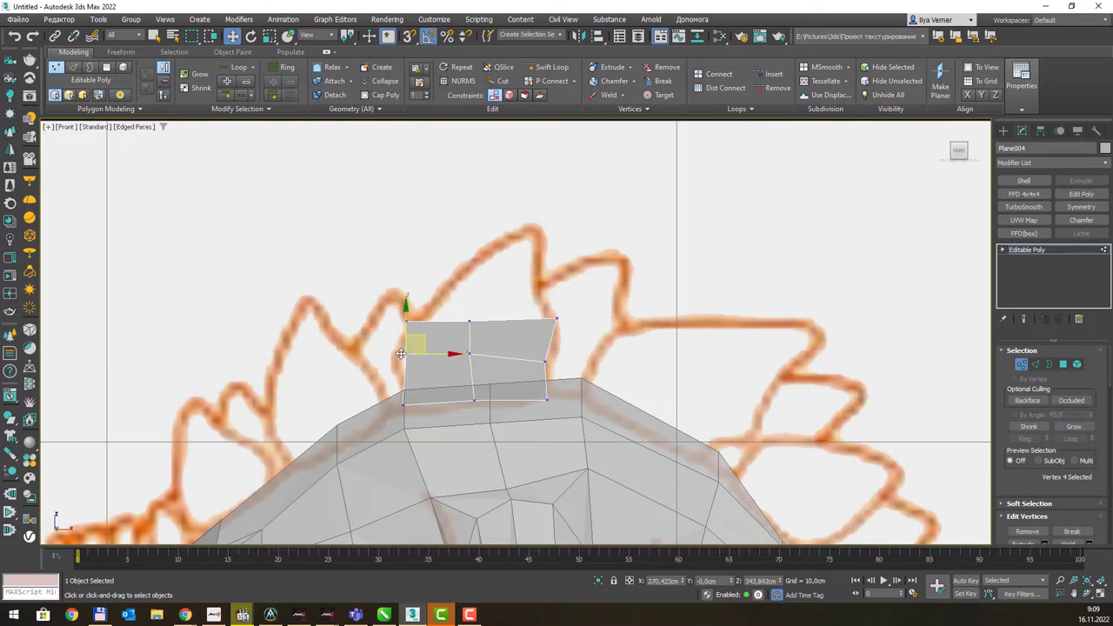
{"action": "mouse_move", "coordinate": [406, 352]}
{"action": "left_mouse_down"}
{"action": "mouse_move", "coordinate": [393, 351]}
{"action": "mouse_move", "coordinate": [425, 304]}
{"action": "mouse_move", "coordinate": [499, 306]}
{"action": "left_mouse_up"}
{"action": "left_click", "coordinate": [409, 325]}
{"action": "left_click", "coordinate": [470, 321]}
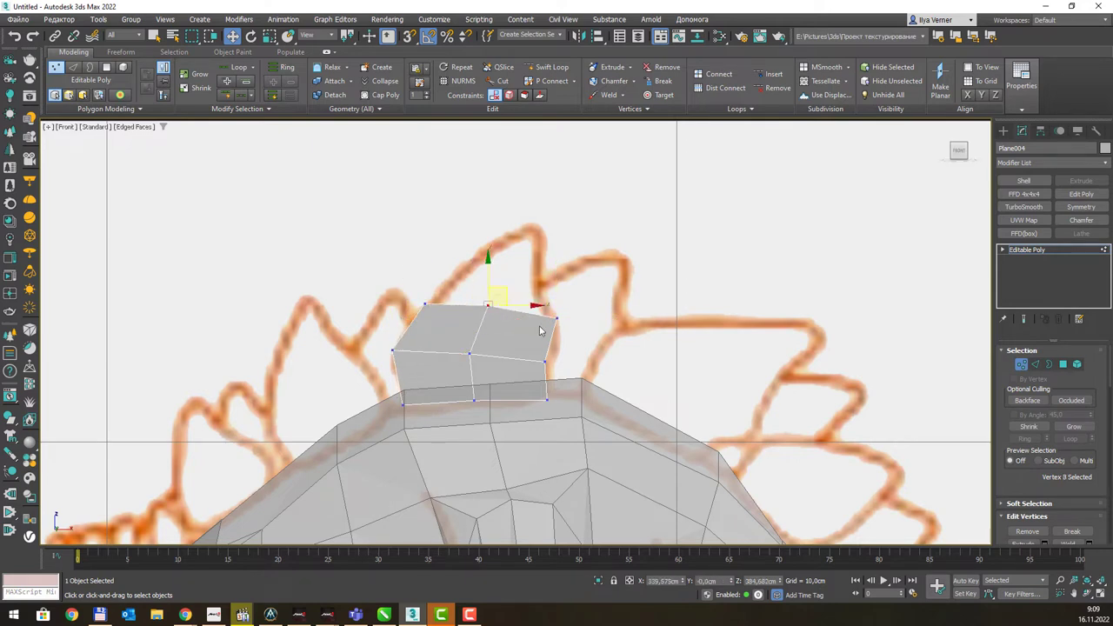
{"action": "left_click", "coordinate": [556, 319]}
Extend the plate upward from its top edges and make it see-through (Alt+X).
{"action": "key", "text": "2"}
{"action": "double_click", "coordinate": [518, 309]}
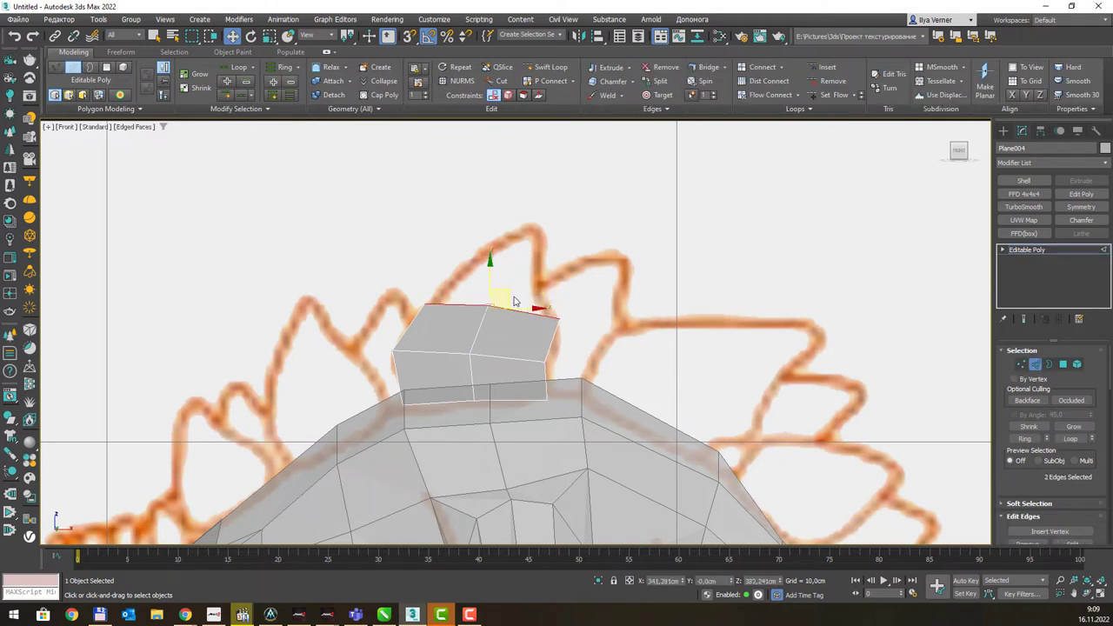
{"action": "left_click_drag", "start_coordinate": [502, 284], "coordinate": [544, 212]}
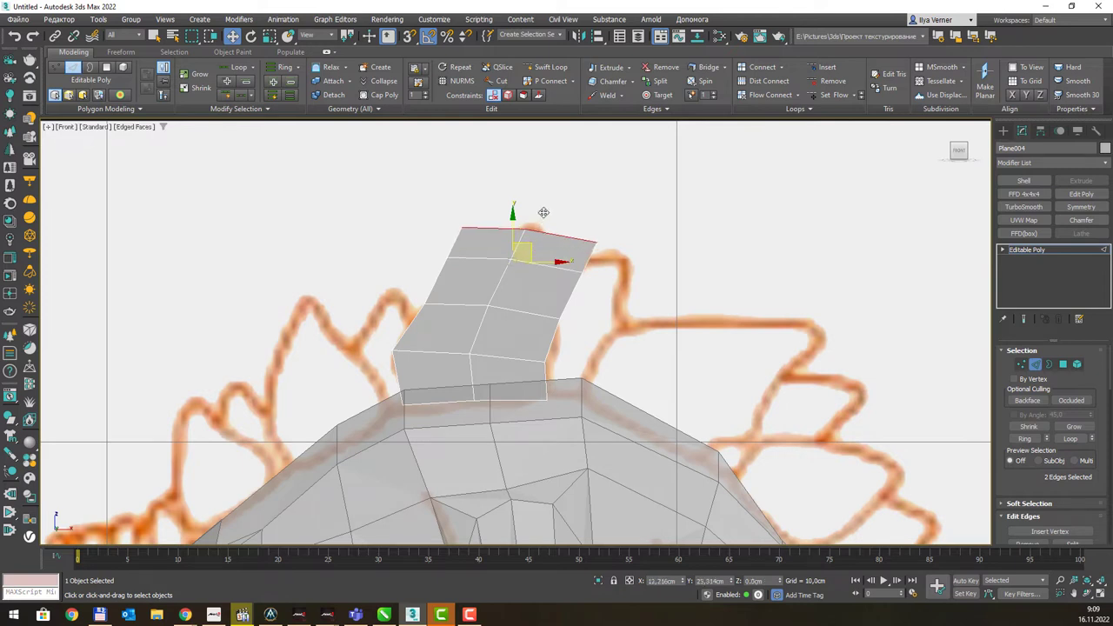
{"action": "key", "text": "alt+x"}
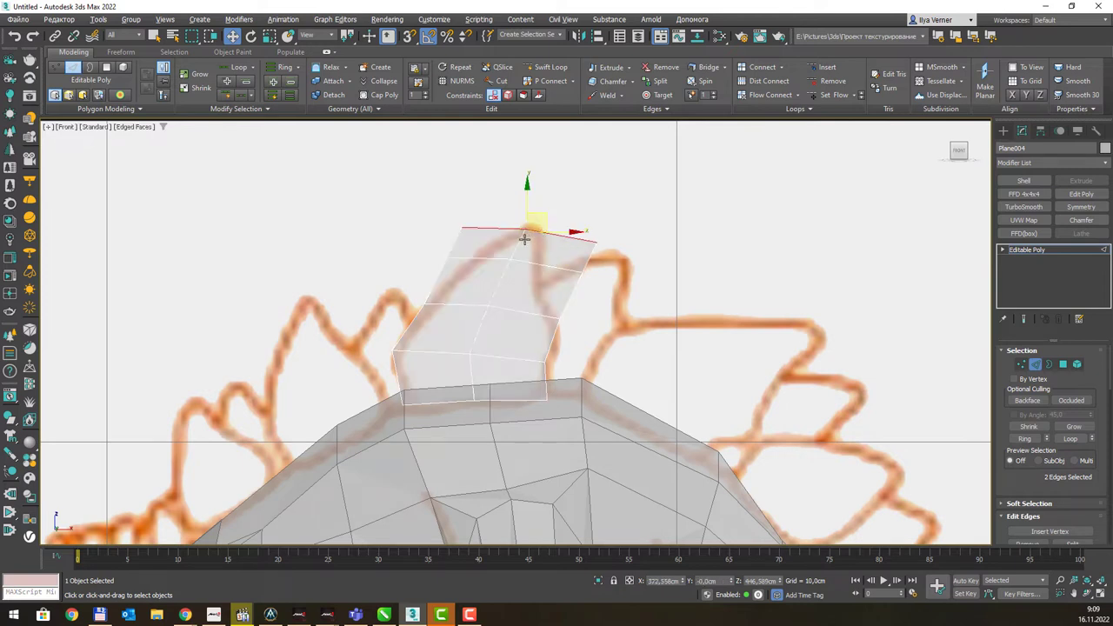
{"action": "key", "text": "1"}
Move the plate's upper and right-side vertices onto the sketched plate outline.
{"action": "mouse_move", "coordinate": [488, 254]}
{"action": "left_mouse_down"}
{"action": "mouse_move", "coordinate": [469, 270]}
{"action": "mouse_move", "coordinate": [493, 242]}
{"action": "left_mouse_up"}
{"action": "left_click", "coordinate": [441, 256]}
{"action": "left_click", "coordinate": [595, 268]}
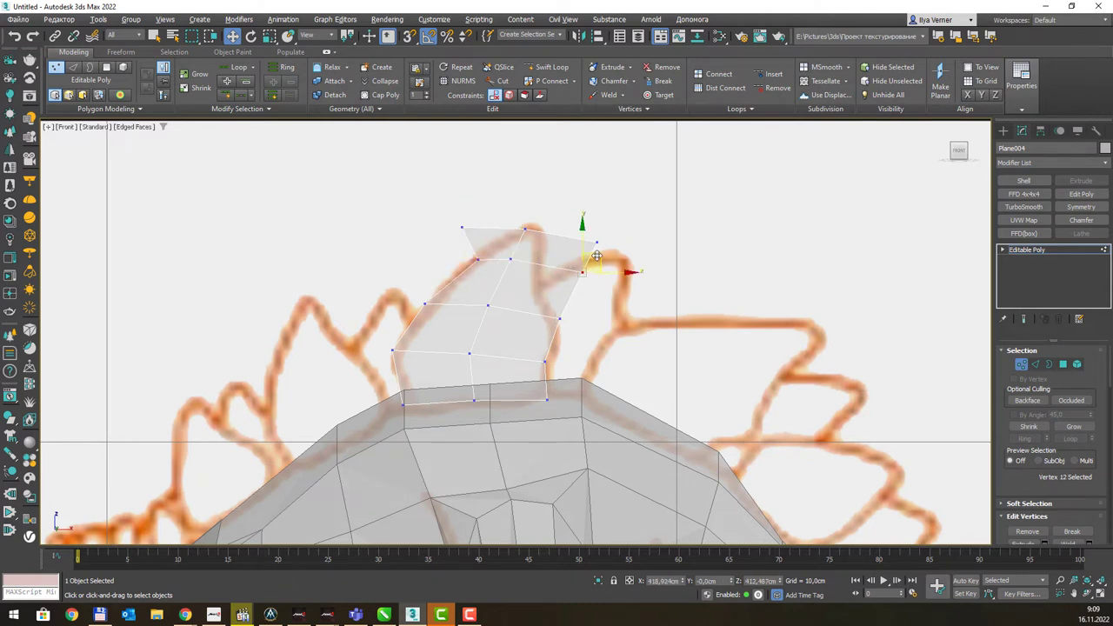
{"action": "left_click_drag", "start_coordinate": [597, 256], "coordinate": [554, 273]}
{"action": "left_click", "coordinate": [600, 241]}
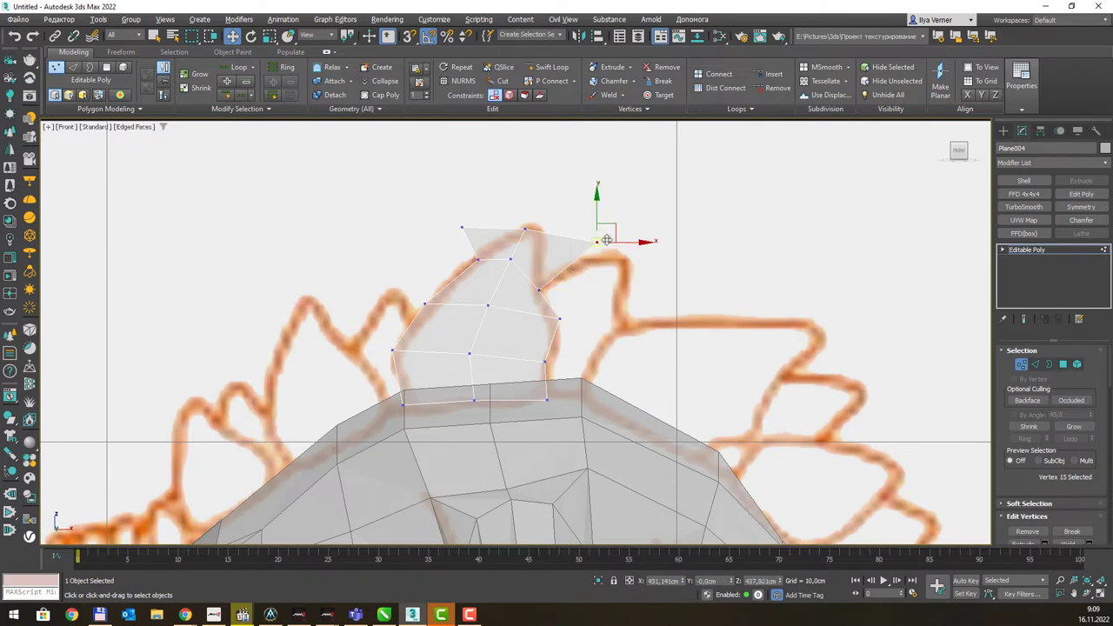
{"action": "mouse_move", "coordinate": [606, 240]}
{"action": "left_mouse_down"}
{"action": "mouse_move", "coordinate": [558, 250]}
{"action": "mouse_move", "coordinate": [532, 221]}
{"action": "left_mouse_up"}
Shape the plate's pointed tip and select its lower nine vertices.
{"action": "left_click", "coordinate": [460, 230]}
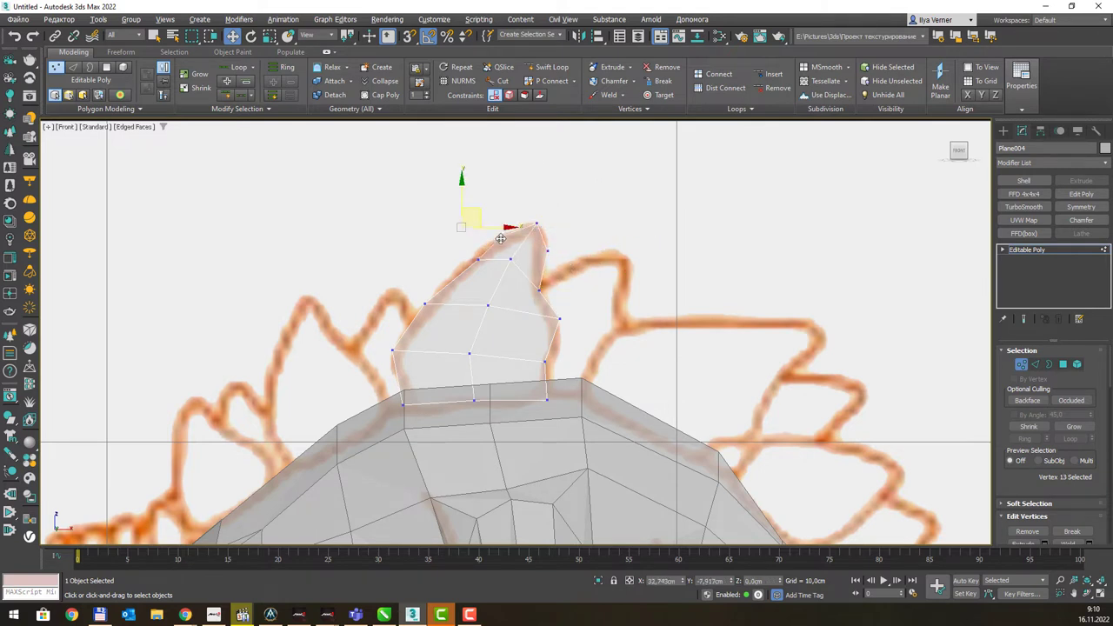
{"action": "left_click", "coordinate": [500, 236]}
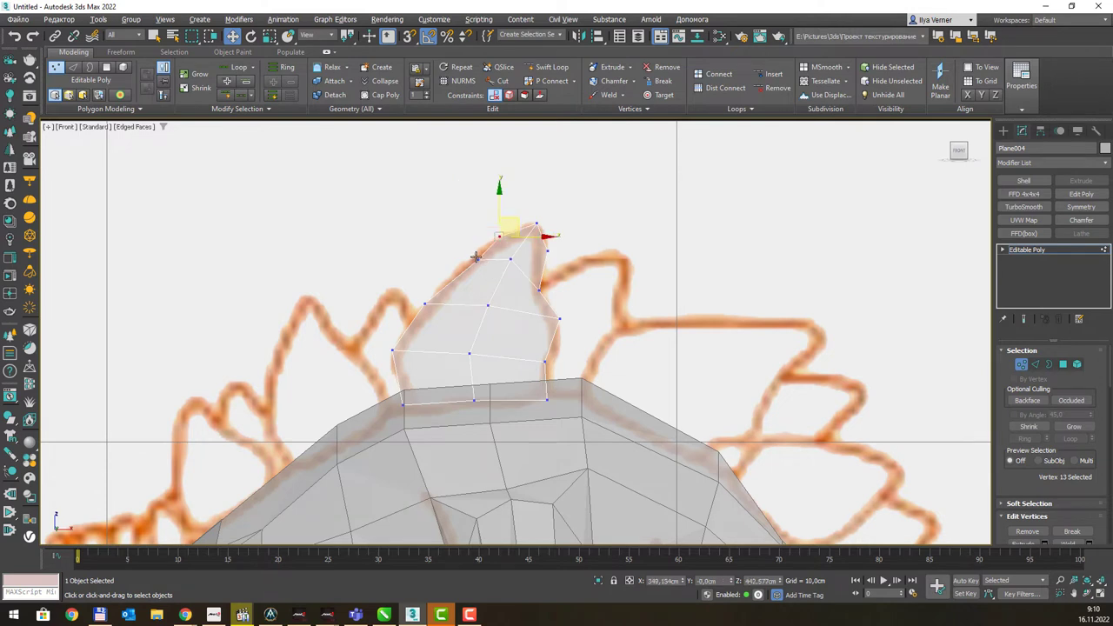
{"action": "left_click_drag", "start_coordinate": [476, 257], "coordinate": [467, 258]}
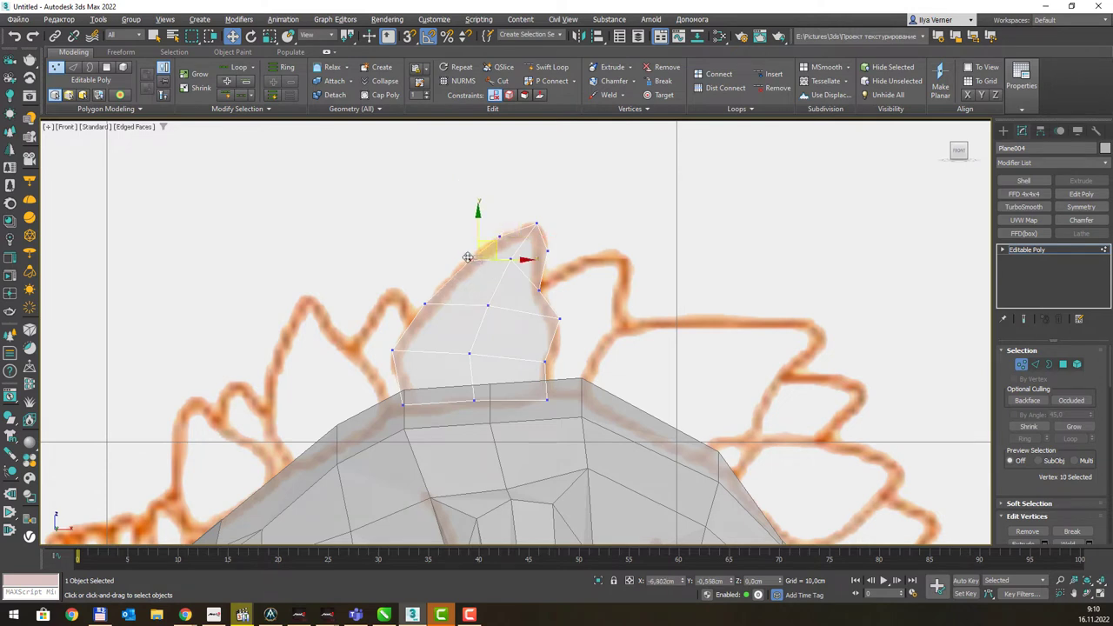
{"action": "left_click", "coordinate": [545, 360]}
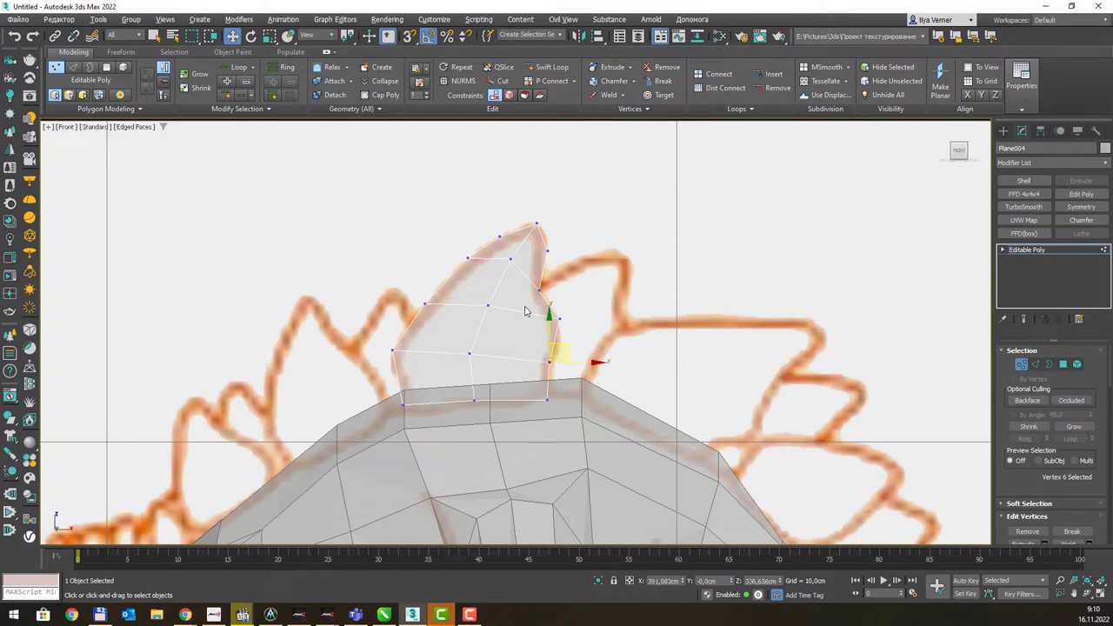
{"action": "left_click_drag", "start_coordinate": [355, 299], "coordinate": [435, 367]}
{"action": "left_click_drag", "start_coordinate": [596, 438], "coordinate": [596, 437]}
In the Left view, shift plate vertices sideways to bow it along the side sketch, then enter Border mode.
{"action": "key", "text": "l"}
{"action": "scroll", "coordinate": [522, 261], "scroll_direction": "up", "scroll_amount": 2}
{"action": "scroll", "coordinate": [522, 322], "scroll_direction": "up", "scroll_amount": 5}
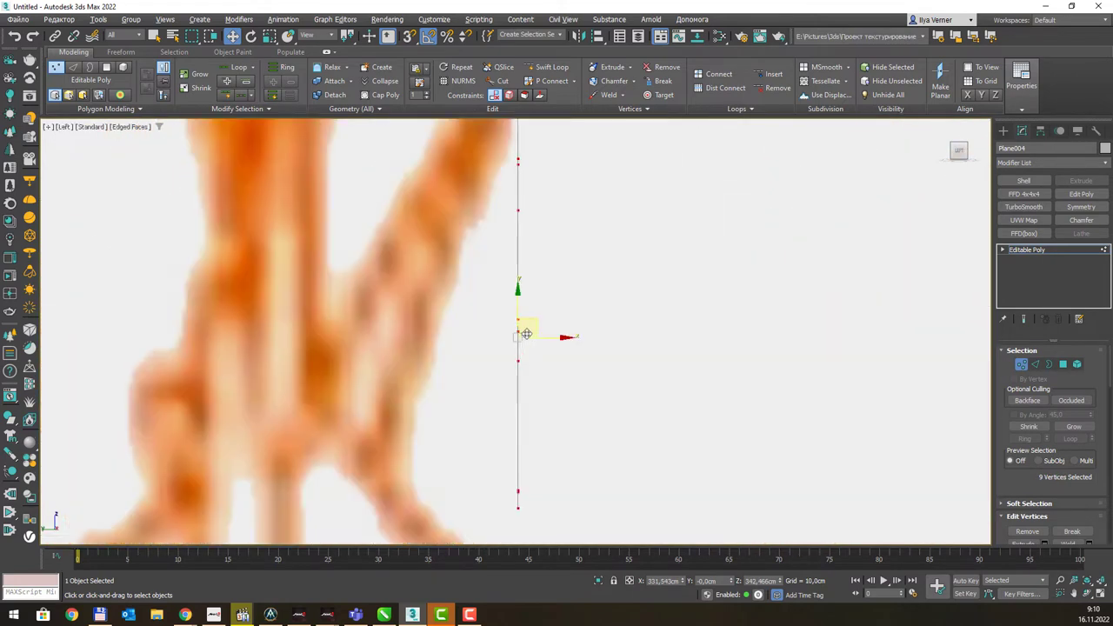
{"action": "scroll", "coordinate": [529, 316], "scroll_direction": "down", "scroll_amount": 3}
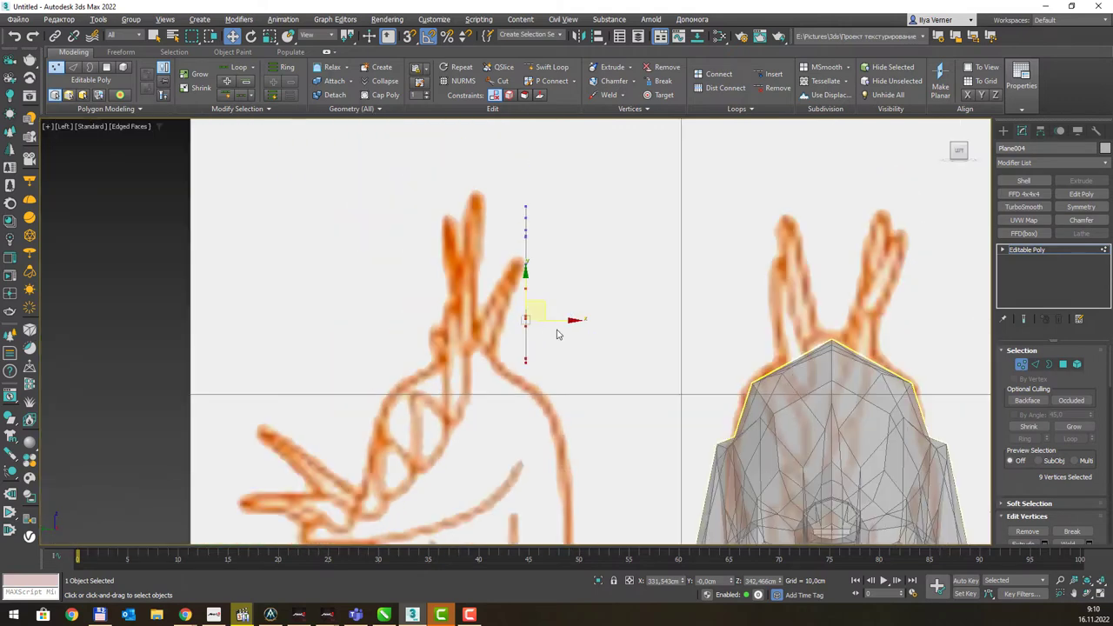
{"action": "left_click_drag", "start_coordinate": [561, 320], "coordinate": [566, 361]}
{"action": "left_click_drag", "start_coordinate": [508, 312], "coordinate": [505, 306]}
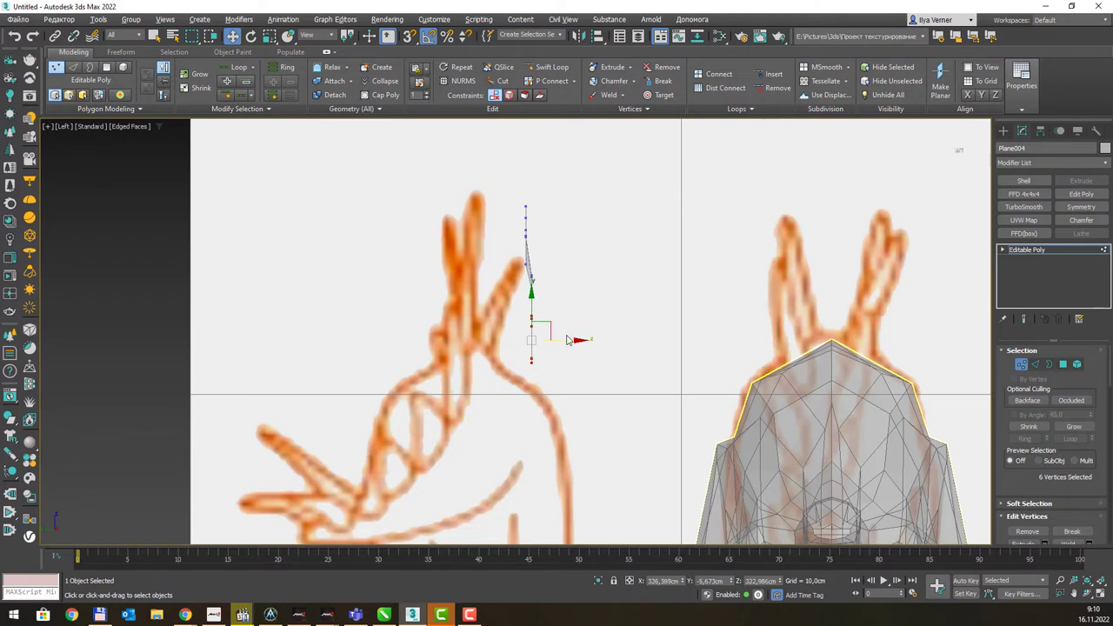
{"action": "mouse_move", "coordinate": [577, 340]}
{"action": "left_mouse_down"}
{"action": "mouse_move", "coordinate": [576, 383]}
{"action": "mouse_move", "coordinate": [530, 358]}
{"action": "mouse_move", "coordinate": [589, 361]}
{"action": "left_mouse_up"}
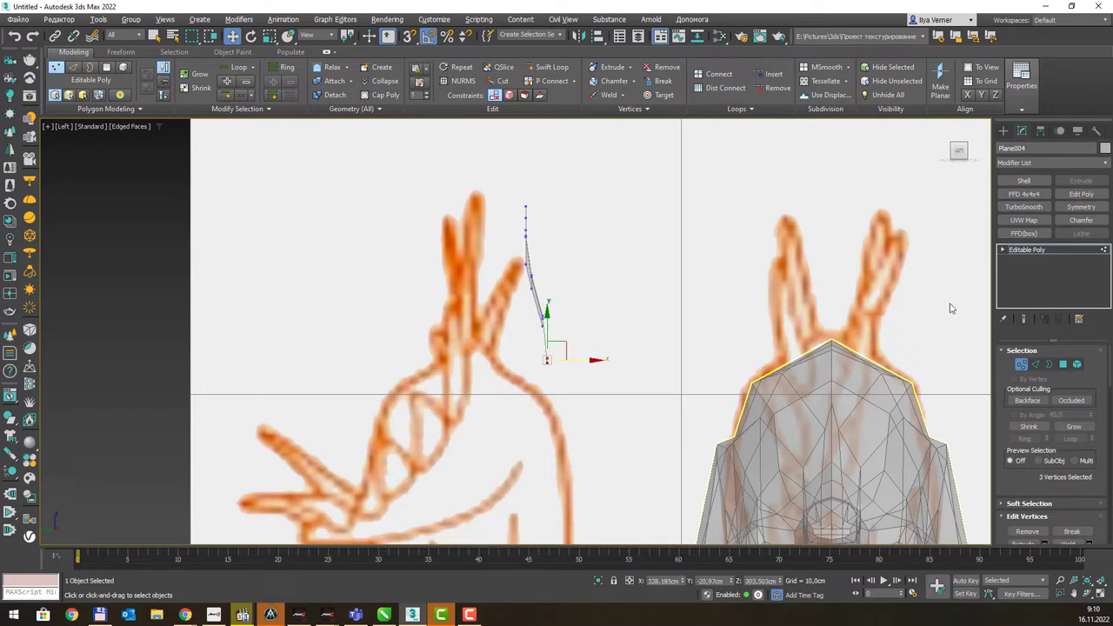
{"action": "left_click", "coordinate": [1041, 249]}
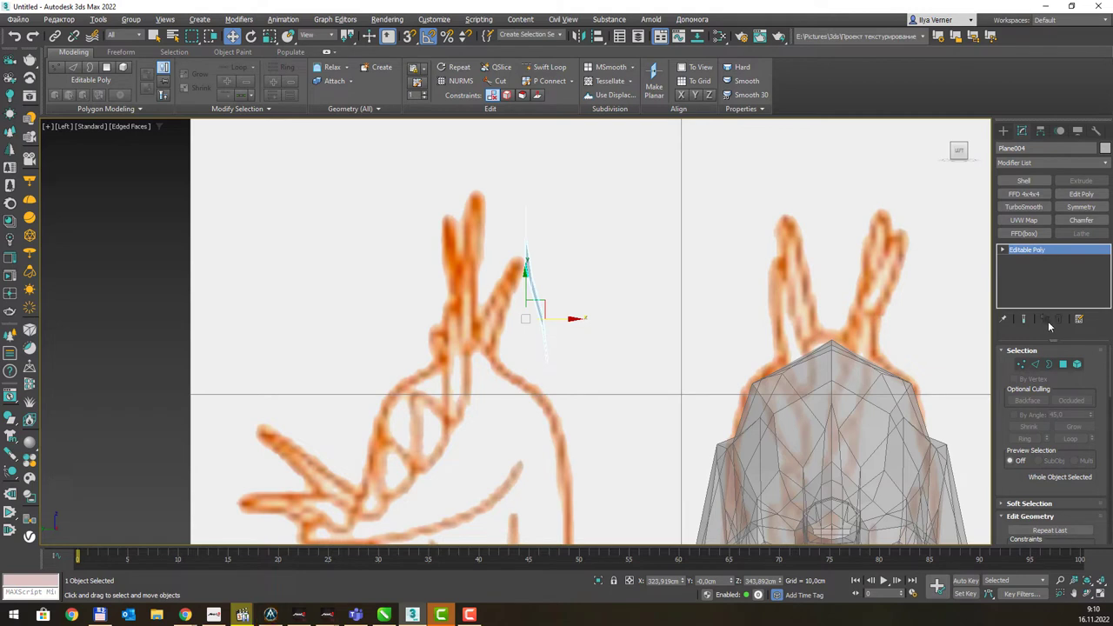
{"action": "left_click", "coordinate": [1049, 364]}
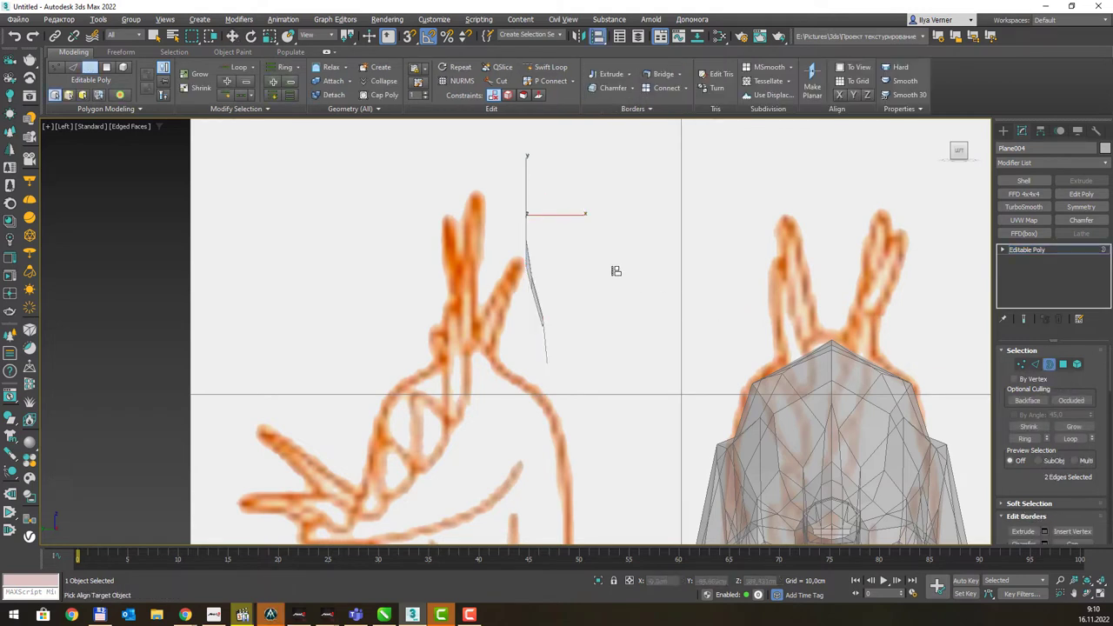
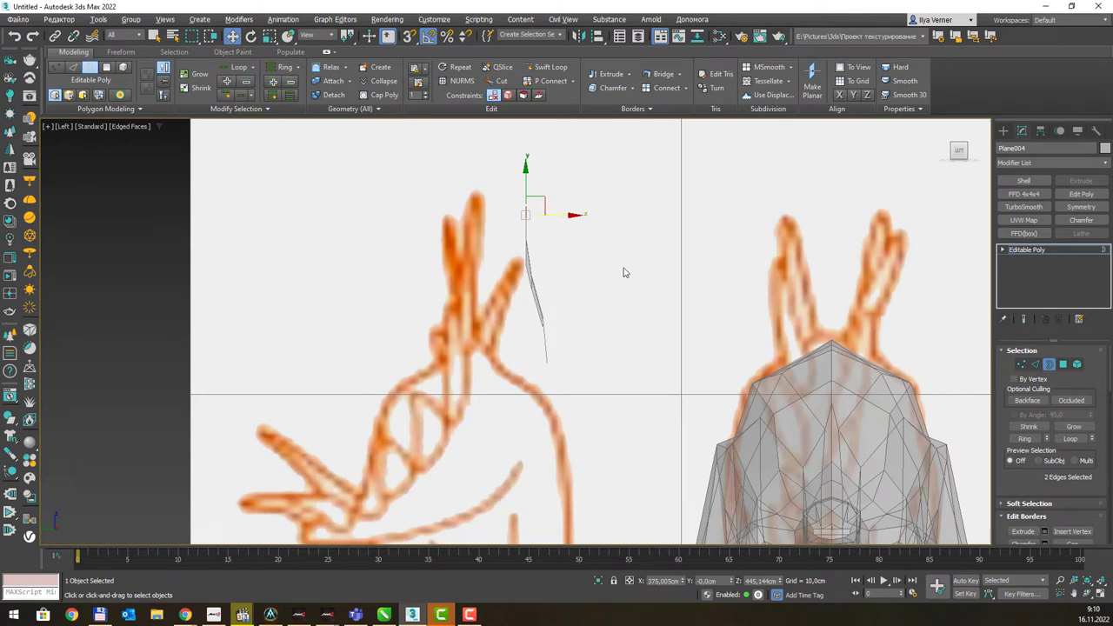
In Perspective, frame the plate and shift its selected edges to widen it.
{"action": "key", "text": "p"}
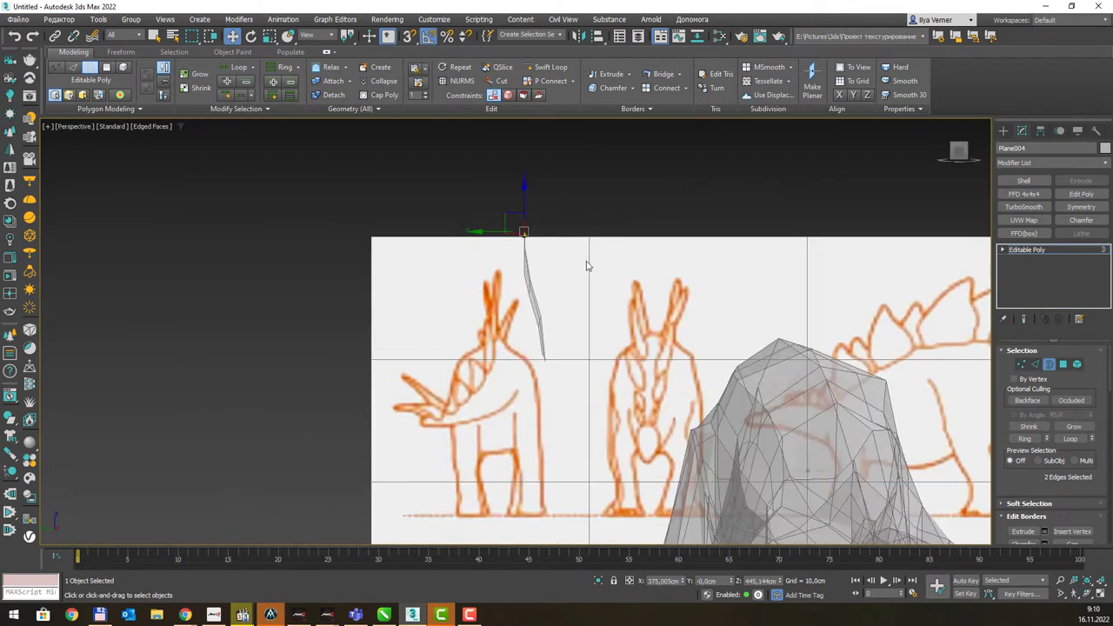
{"action": "scroll", "coordinate": [592, 256], "scroll_direction": "down", "scroll_amount": 5}
{"action": "key", "text": "z"}
{"action": "scroll", "coordinate": [578, 274], "scroll_direction": "down", "scroll_amount": 4}
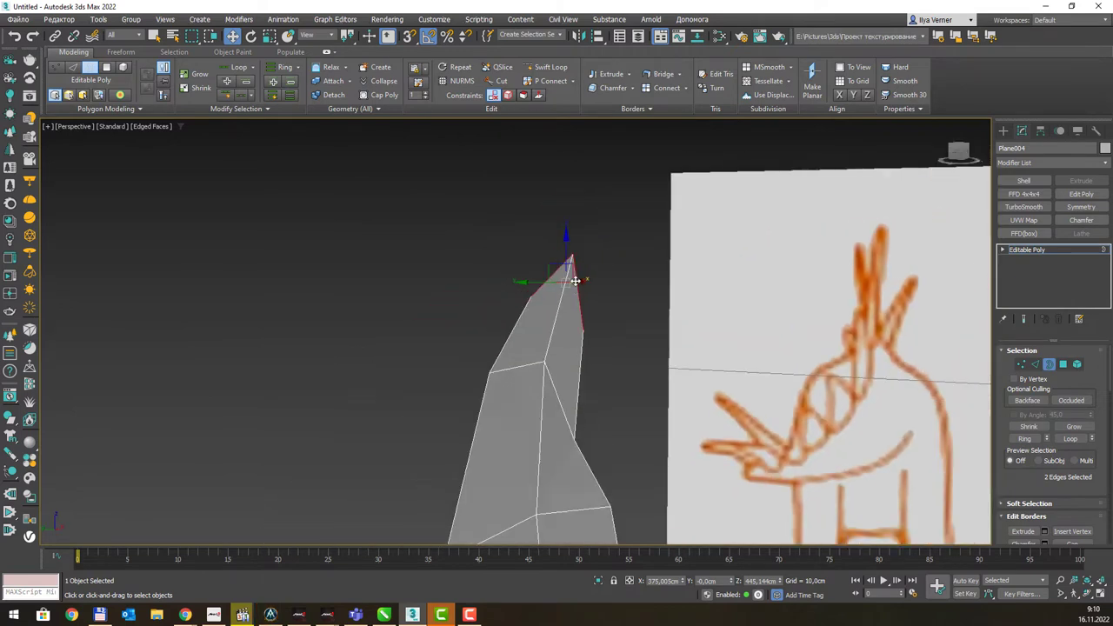
{"action": "mouse_move", "coordinate": [630, 351]}
{"action": "middle_mouse_down"}
{"action": "mouse_move", "coordinate": [612, 261]}
{"action": "mouse_move", "coordinate": [606, 290]}
{"action": "mouse_move", "coordinate": [647, 373]}
{"action": "middle_mouse_up"}
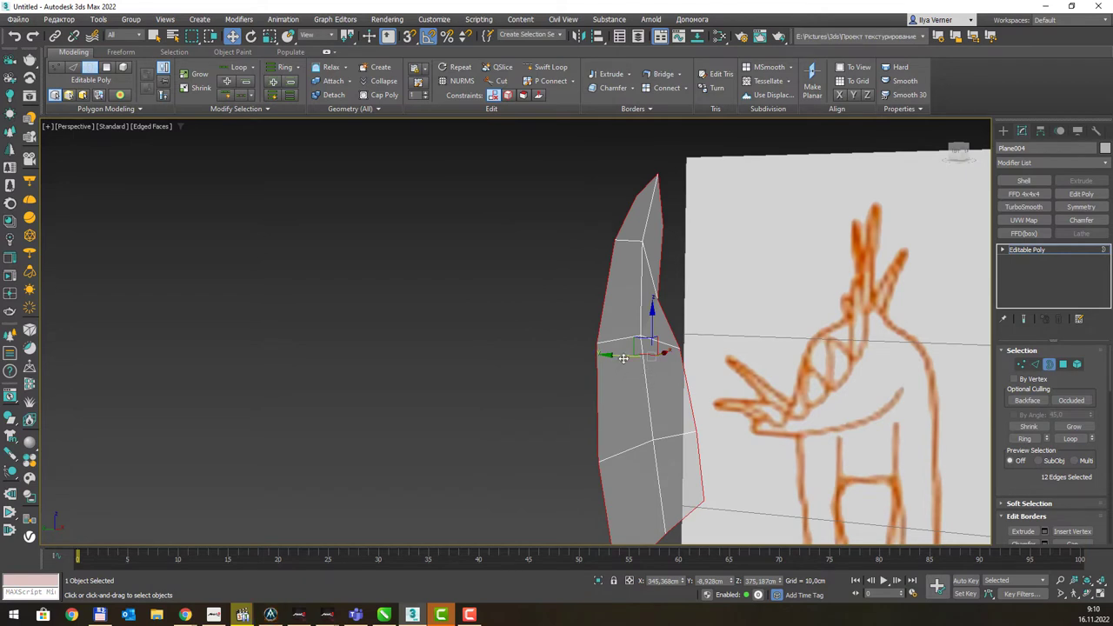
{"action": "left_click_drag", "start_coordinate": [615, 357], "coordinate": [609, 358]}
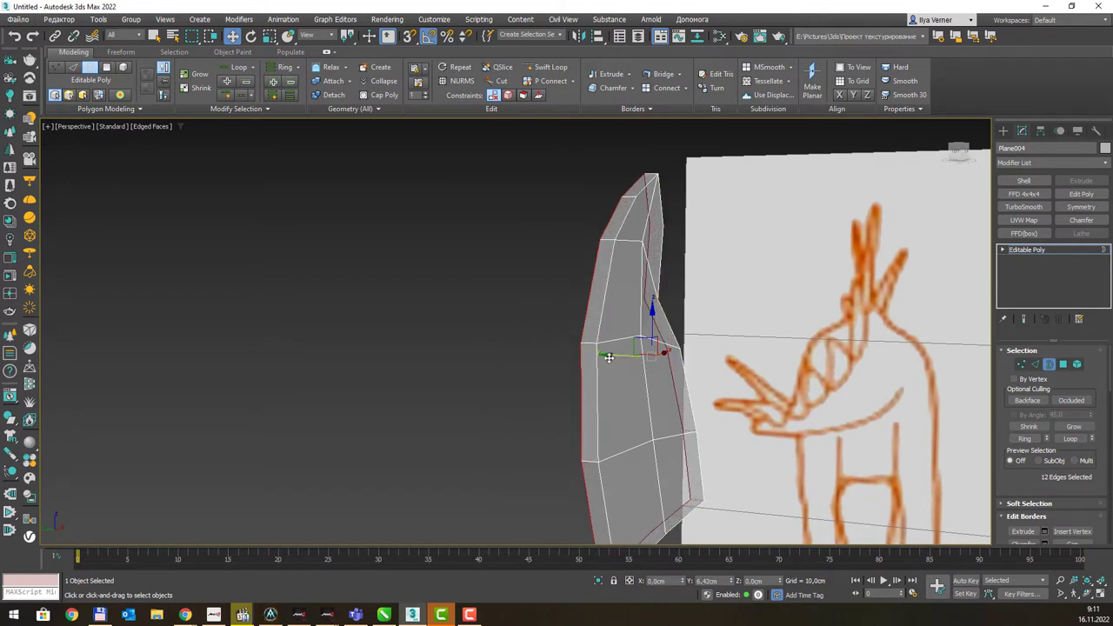
Scale the plate's vertices inward on Y to taper the strip to a point.
{"action": "mouse_move", "coordinate": [614, 352]}
{"action": "middle_mouse_down", "text": "alt"}
{"action": "mouse_move", "coordinate": [660, 332]}
{"action": "mouse_move", "coordinate": [644, 335]}
{"action": "mouse_move", "coordinate": [679, 339]}
{"action": "middle_mouse_up", "text": "alt"}
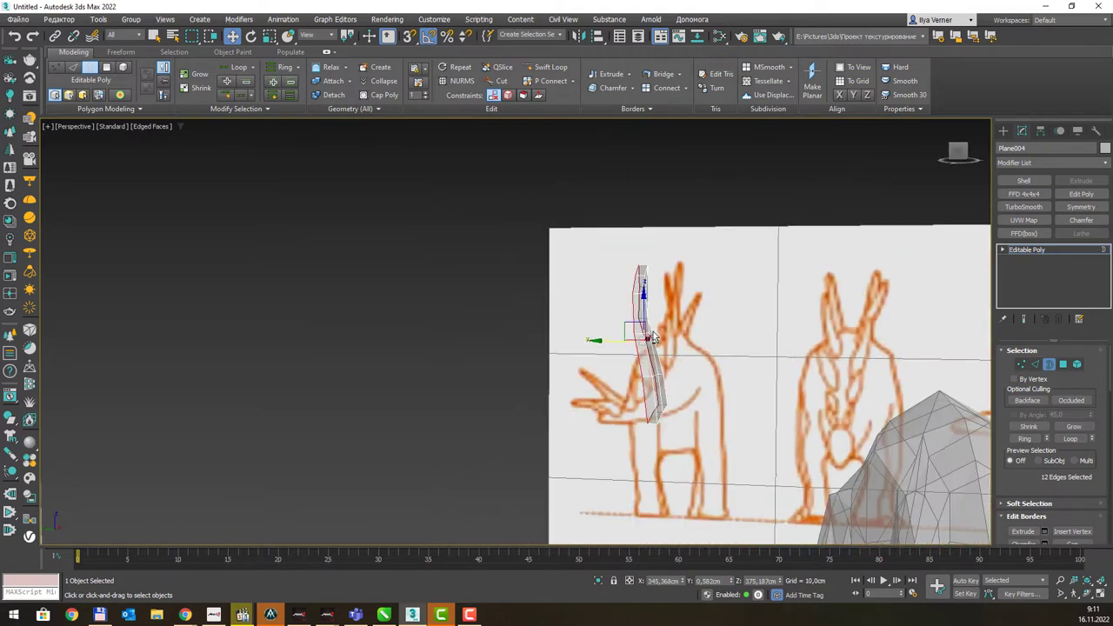
{"action": "left_click", "coordinate": [1021, 363]}
{"action": "key", "text": "r"}
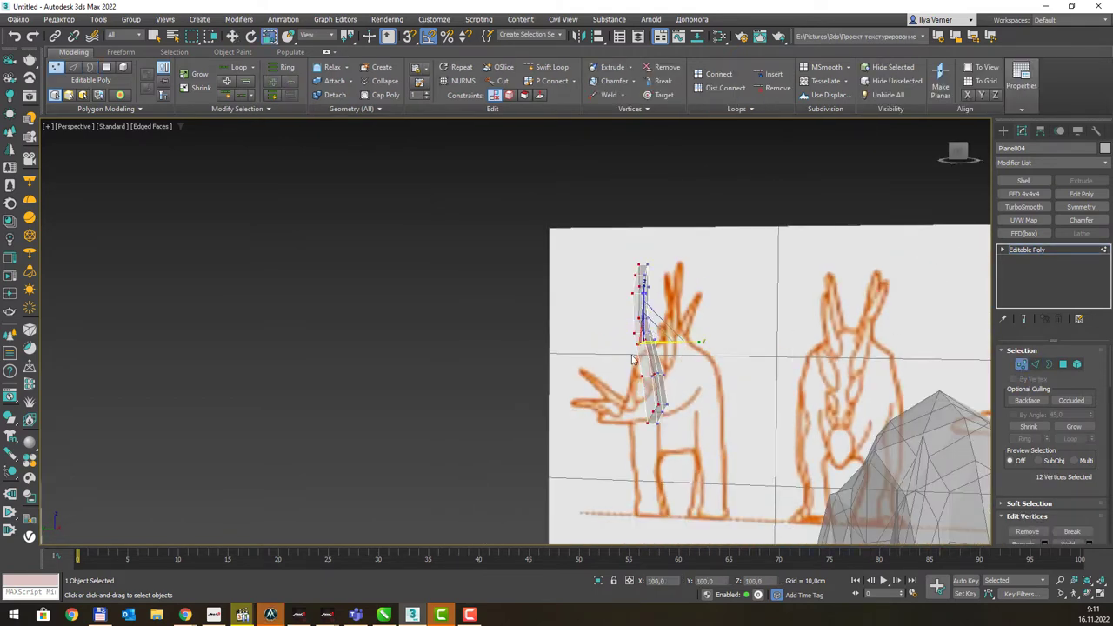
{"action": "left_click_drag", "start_coordinate": [633, 360], "coordinate": [586, 340]}
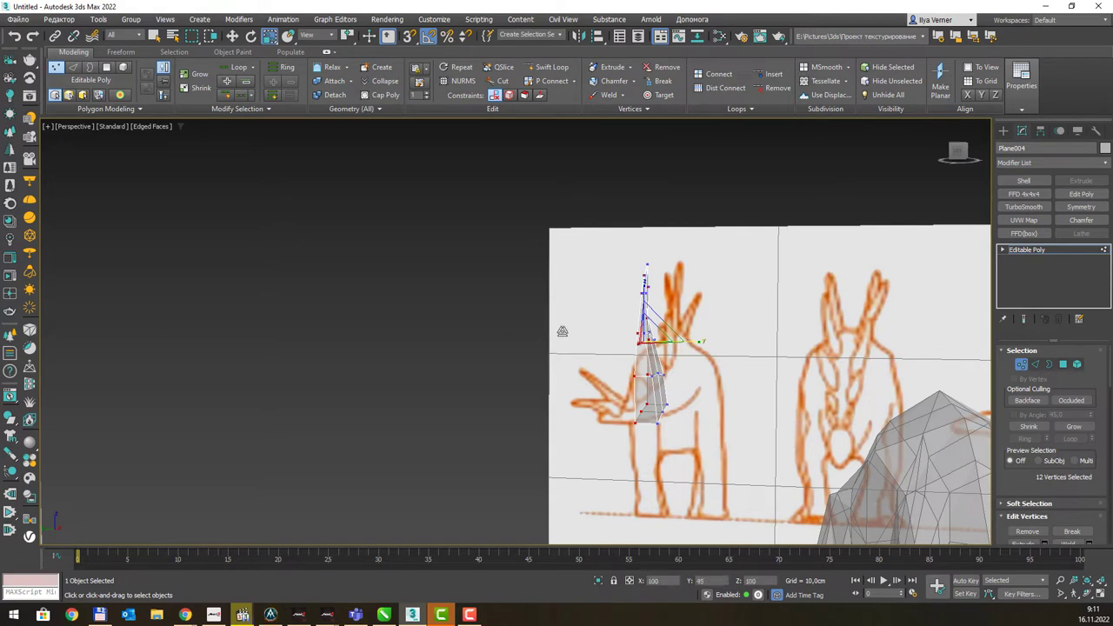
{"action": "mouse_move", "coordinate": [745, 318]}
{"action": "middle_mouse_down", "text": "alt"}
{"action": "mouse_move", "coordinate": [558, 322]}
{"action": "mouse_move", "coordinate": [740, 337]}
{"action": "middle_mouse_up", "text": "alt"}
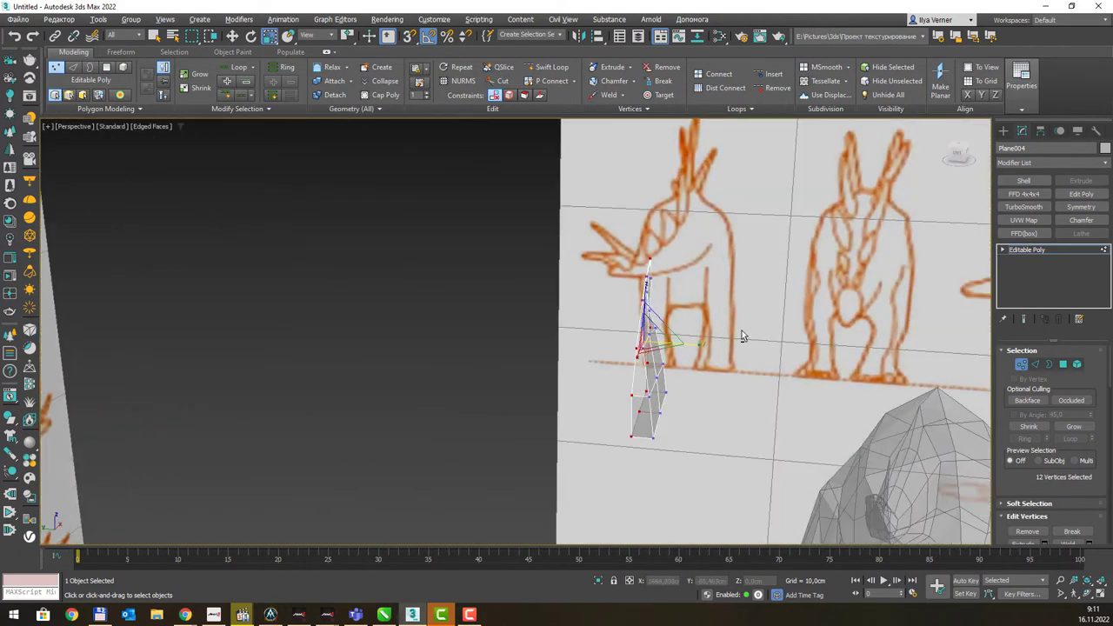
{"action": "scroll", "coordinate": [662, 299], "scroll_direction": "up", "scroll_amount": 3}
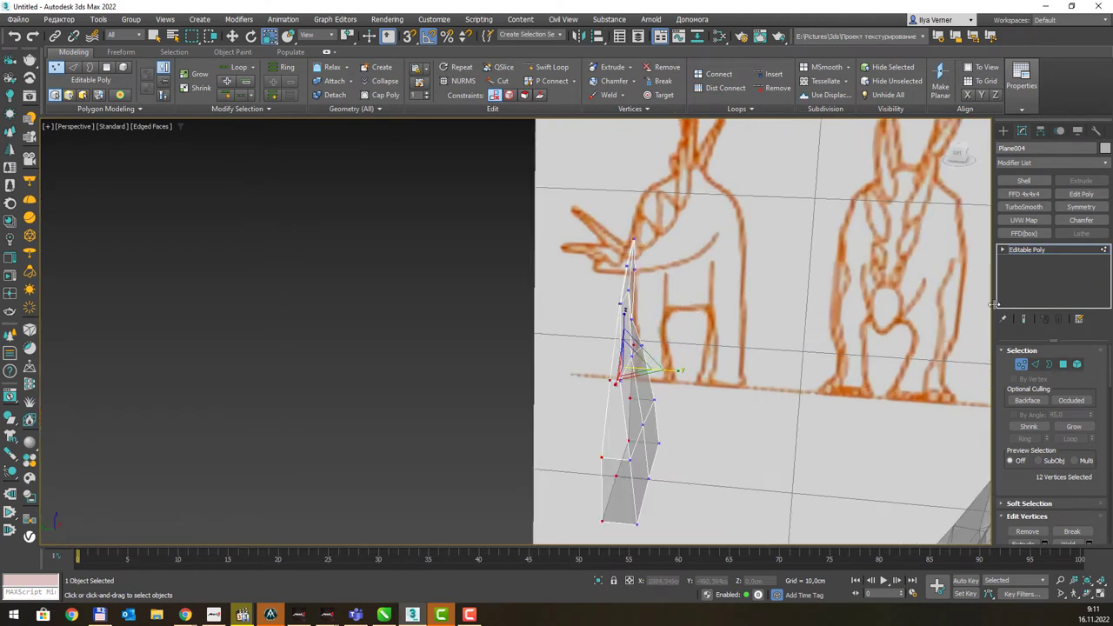
Add a Symmetry modifier, then slide three right-edge vertices of the base plate left.
{"action": "left_click", "coordinate": [1081, 207]}
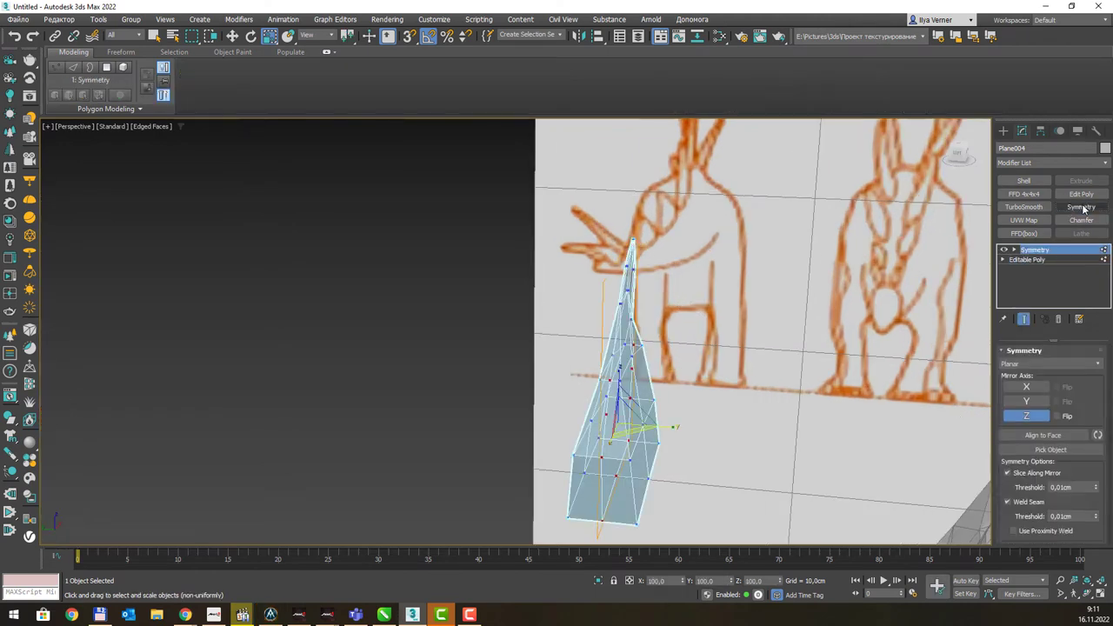
{"action": "mouse_move", "coordinate": [773, 311]}
{"action": "middle_mouse_down", "text": "alt"}
{"action": "mouse_move", "coordinate": [614, 301]}
{"action": "mouse_move", "coordinate": [741, 308]}
{"action": "mouse_move", "coordinate": [653, 304]}
{"action": "middle_mouse_up", "text": "alt"}
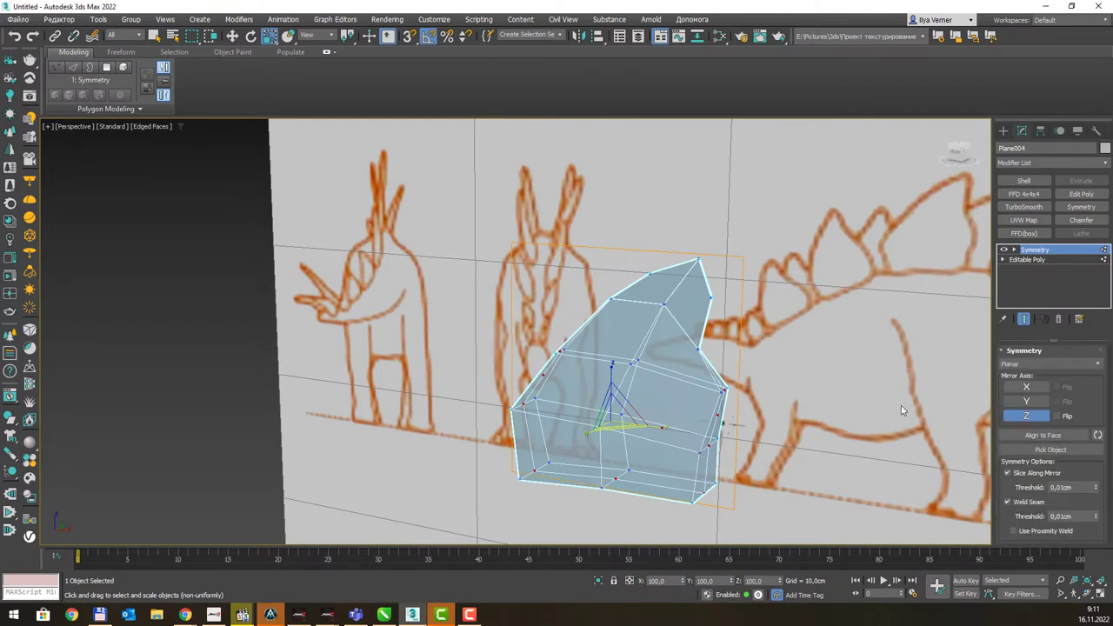
{"action": "left_click", "coordinate": [1027, 260]}
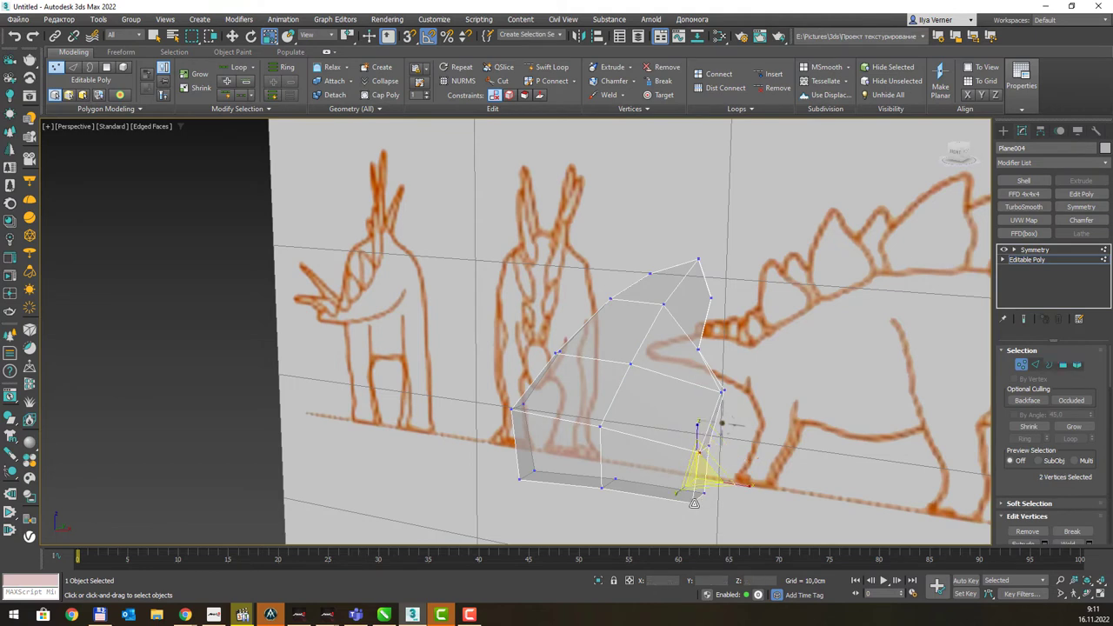
{"action": "left_click", "coordinate": [692, 501]}
{"action": "left_click", "coordinate": [720, 391], "text": "ctrl"}
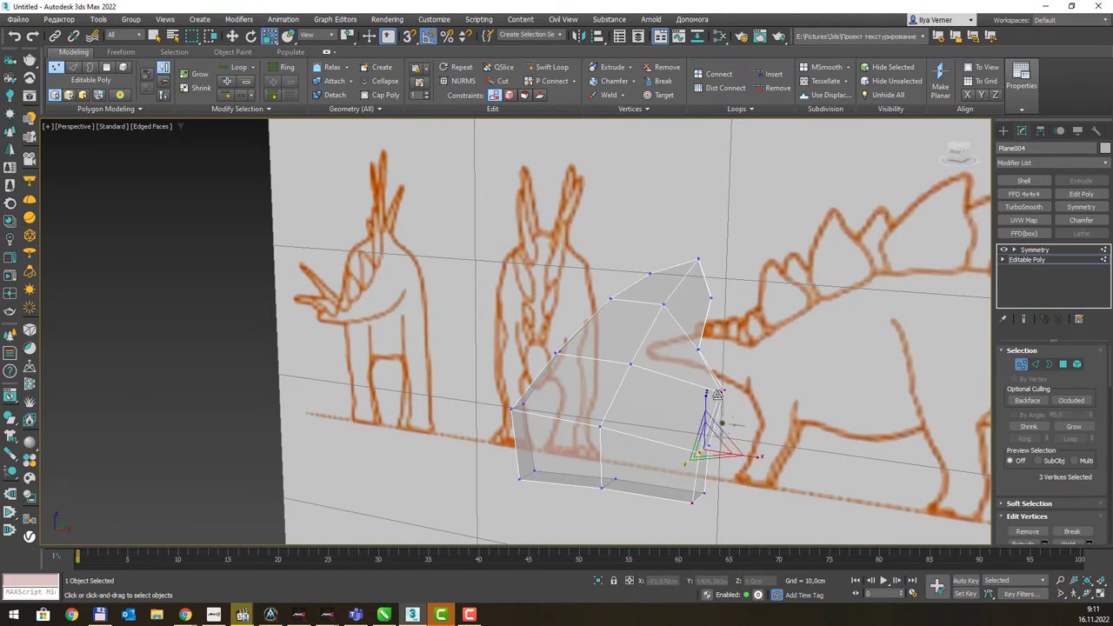
{"action": "key", "text": "w"}
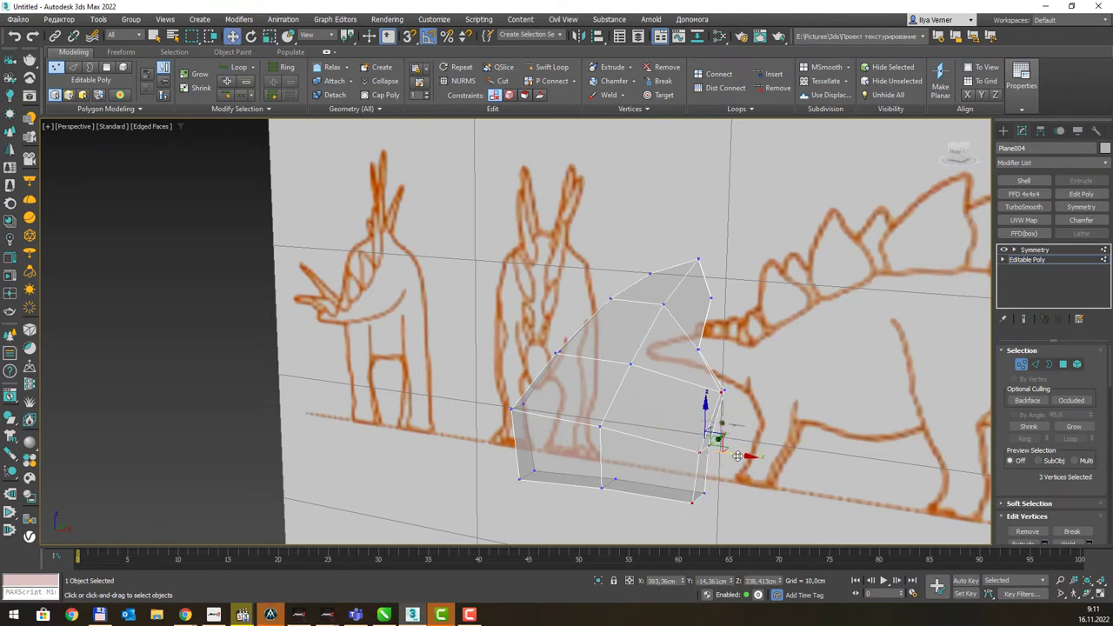
{"action": "left_click_drag", "start_coordinate": [738, 456], "coordinate": [721, 451]}
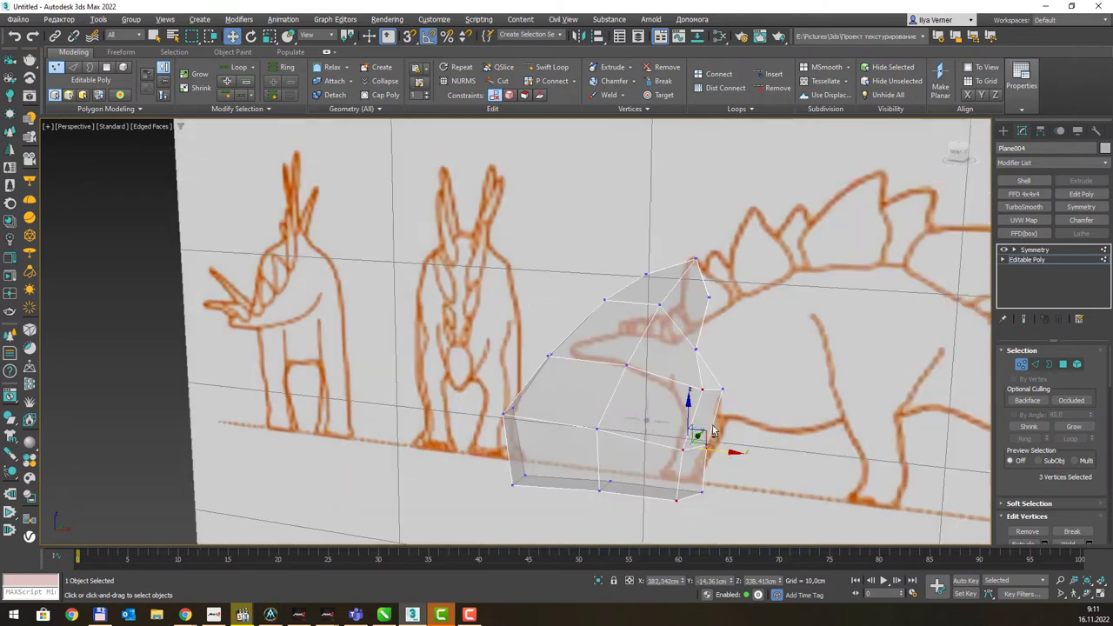
Pull the lower-left corner outward and nudge a left-side vertex right to fit the sketch.
{"action": "middle_click_drag", "start_coordinate": [721, 452], "coordinate": [554, 476], "text": "alt"}
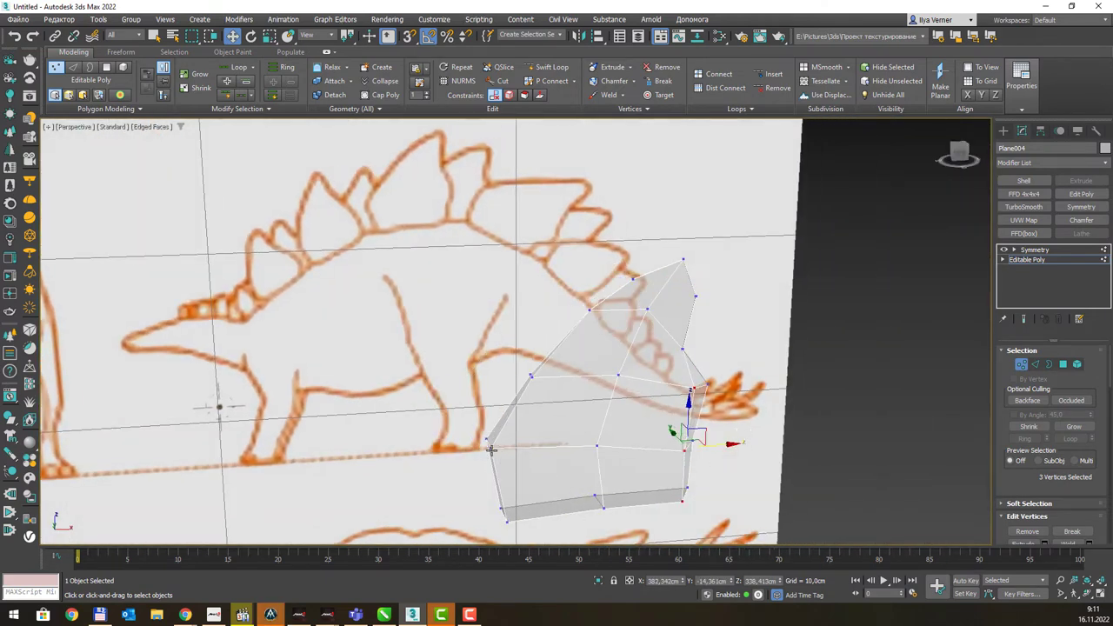
{"action": "left_click", "coordinate": [488, 441]}
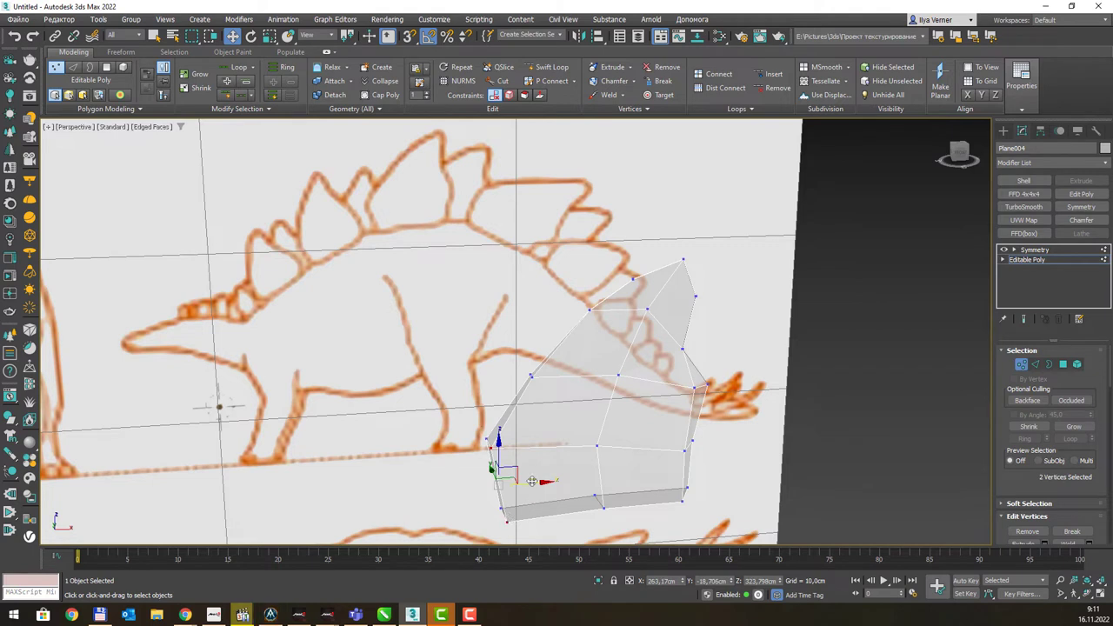
{"action": "left_click_drag", "start_coordinate": [531, 483], "coordinate": [565, 473]}
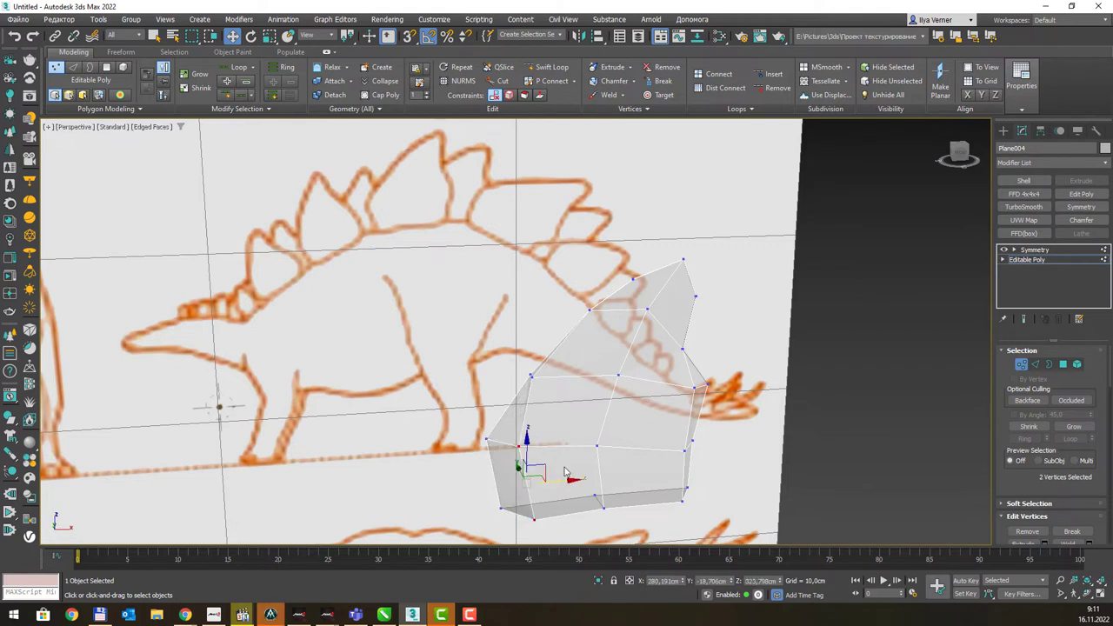
{"action": "left_click", "coordinate": [536, 379]}
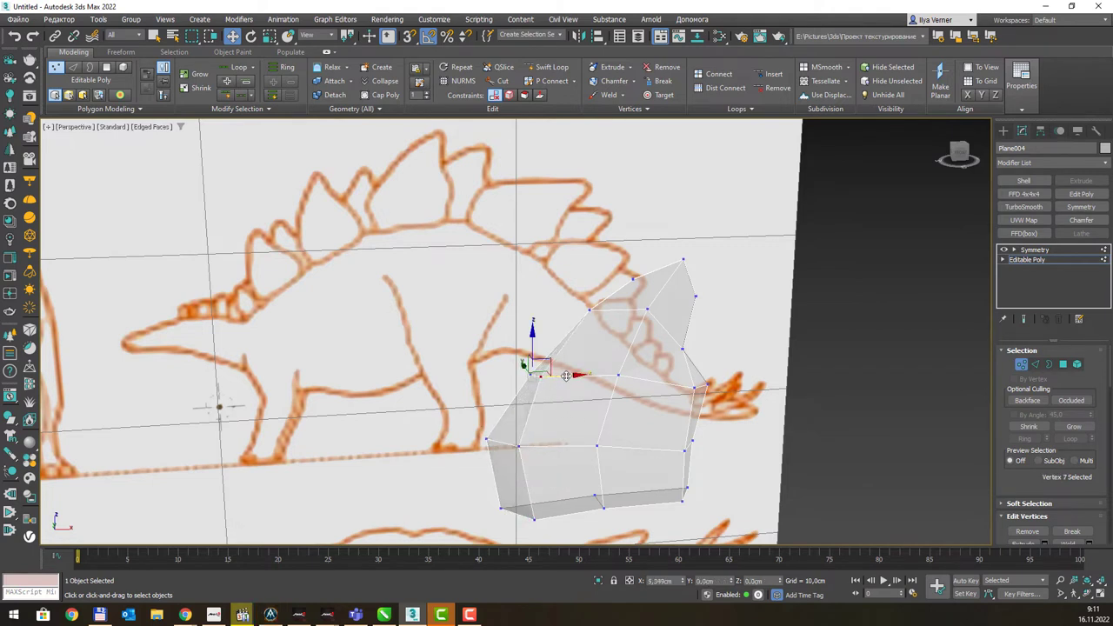
{"action": "left_click_drag", "start_coordinate": [557, 376], "coordinate": [572, 376]}
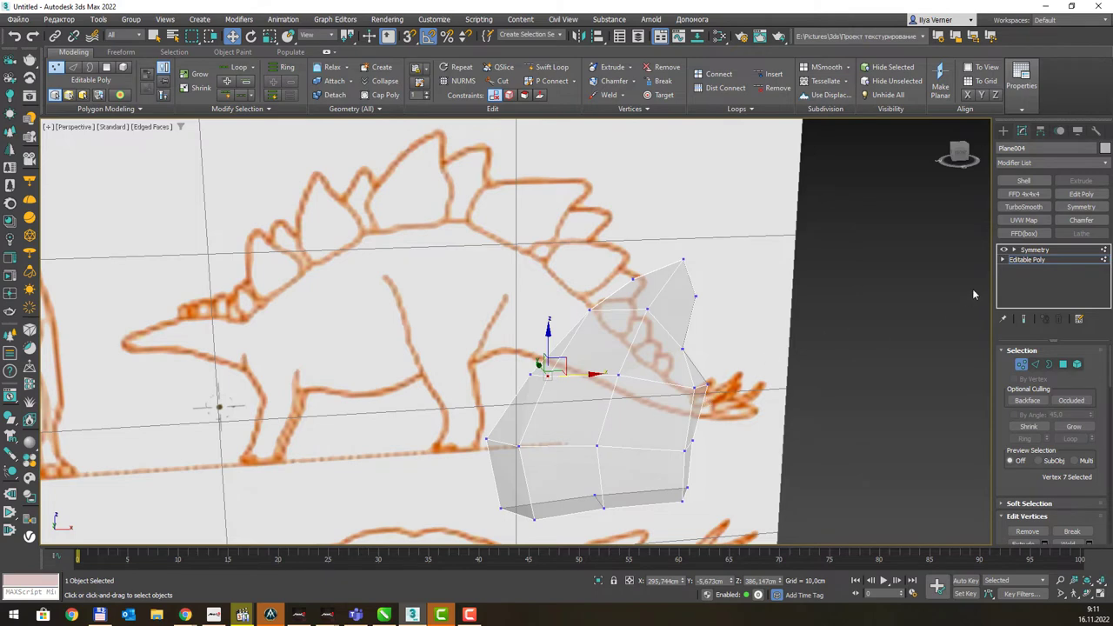
Review the mirrored plate, then pan the Front view to the next plate outline.
{"action": "left_click", "coordinate": [1033, 250]}
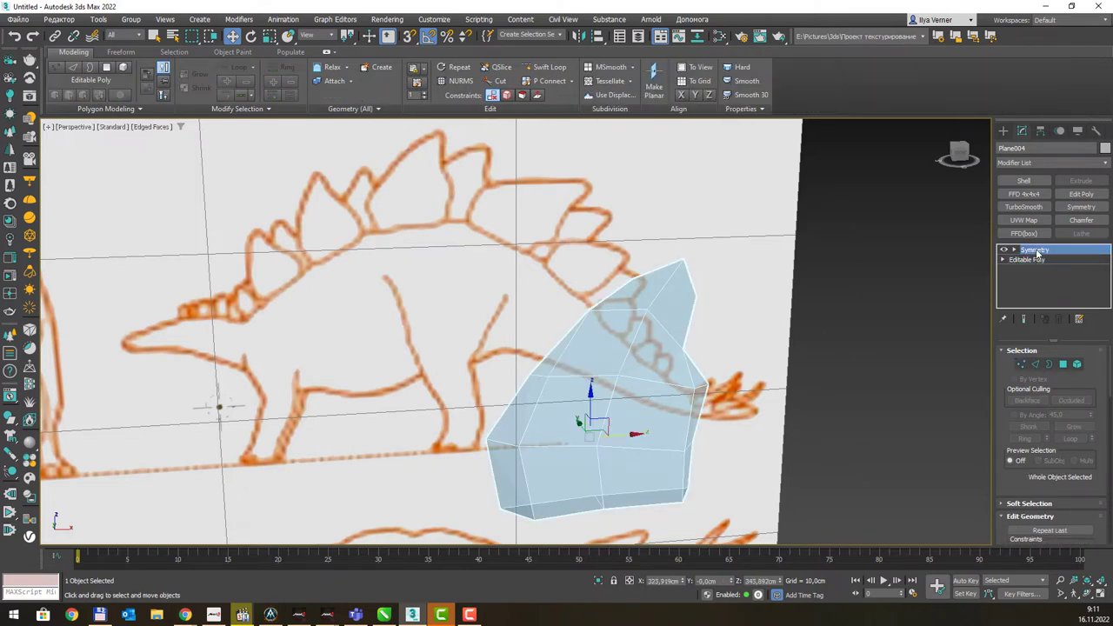
{"action": "mouse_move", "coordinate": [777, 356]}
{"action": "middle_mouse_down", "text": "alt"}
{"action": "mouse_move", "coordinate": [714, 360]}
{"action": "mouse_move", "coordinate": [784, 357]}
{"action": "mouse_move", "coordinate": [770, 365]}
{"action": "middle_mouse_up", "text": "alt"}
{"action": "key", "text": "f"}
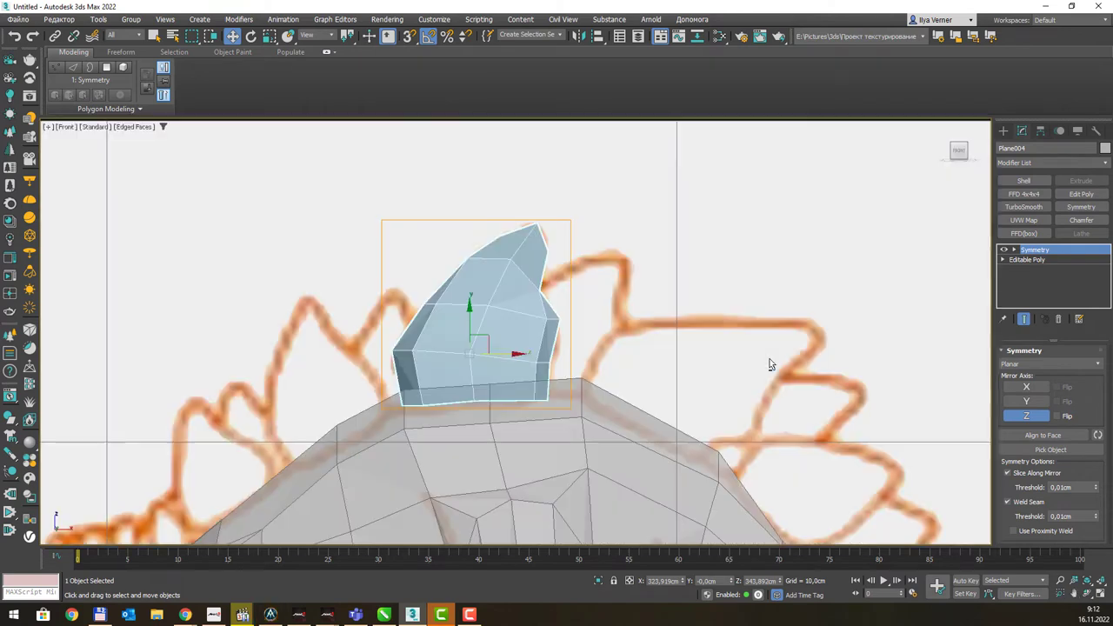
{"action": "middle_click_drag", "start_coordinate": [592, 335], "coordinate": [448, 311]}
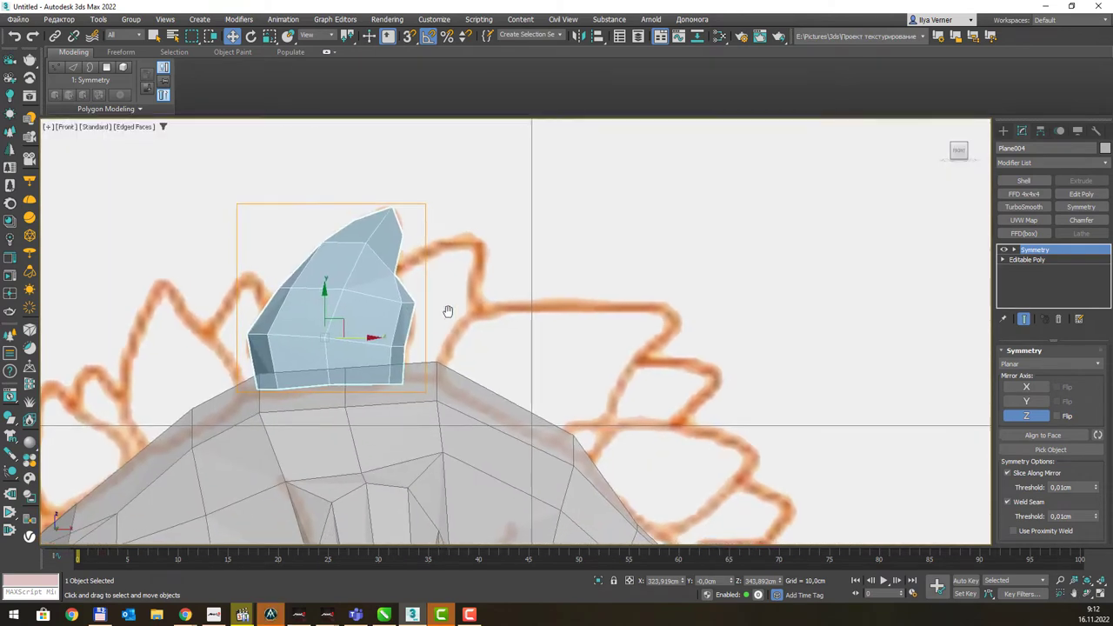
Draw a 2×2-segment plane, Plane005, over the next back plate in the sketch.
{"action": "left_click", "coordinate": [1003, 131]}
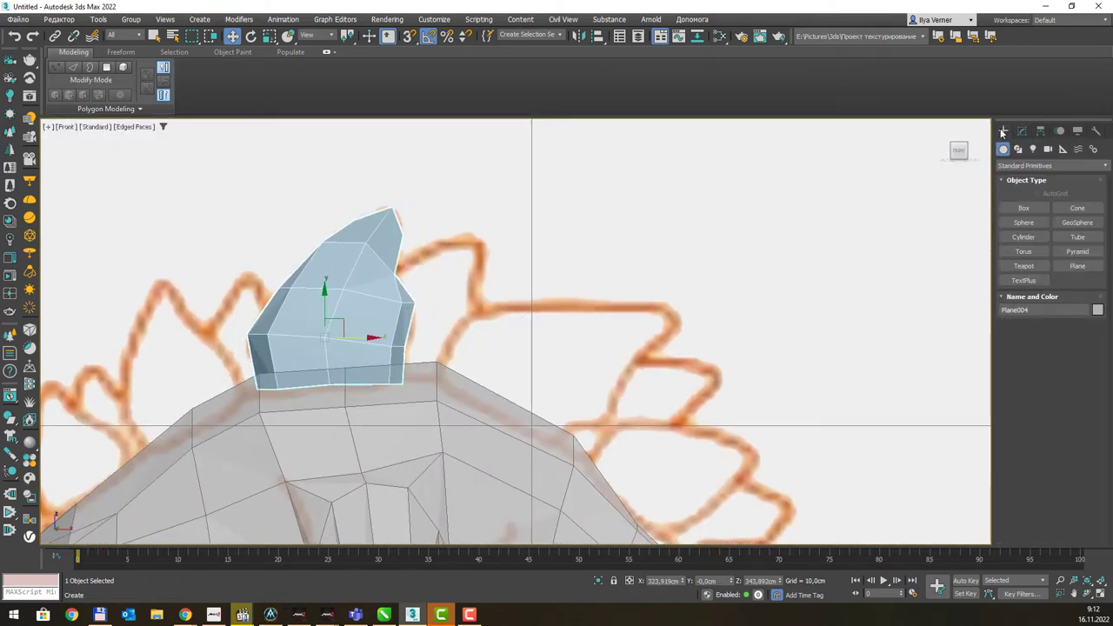
{"action": "left_click", "coordinate": [1078, 266]}
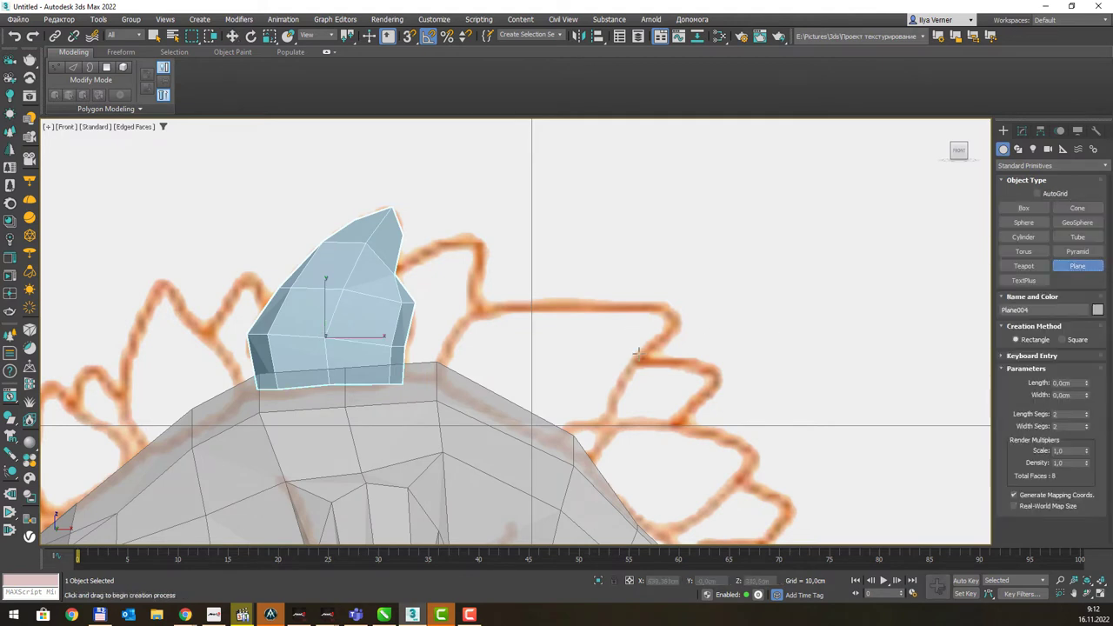
{"action": "middle_click_drag", "start_coordinate": [651, 330], "coordinate": [594, 317]}
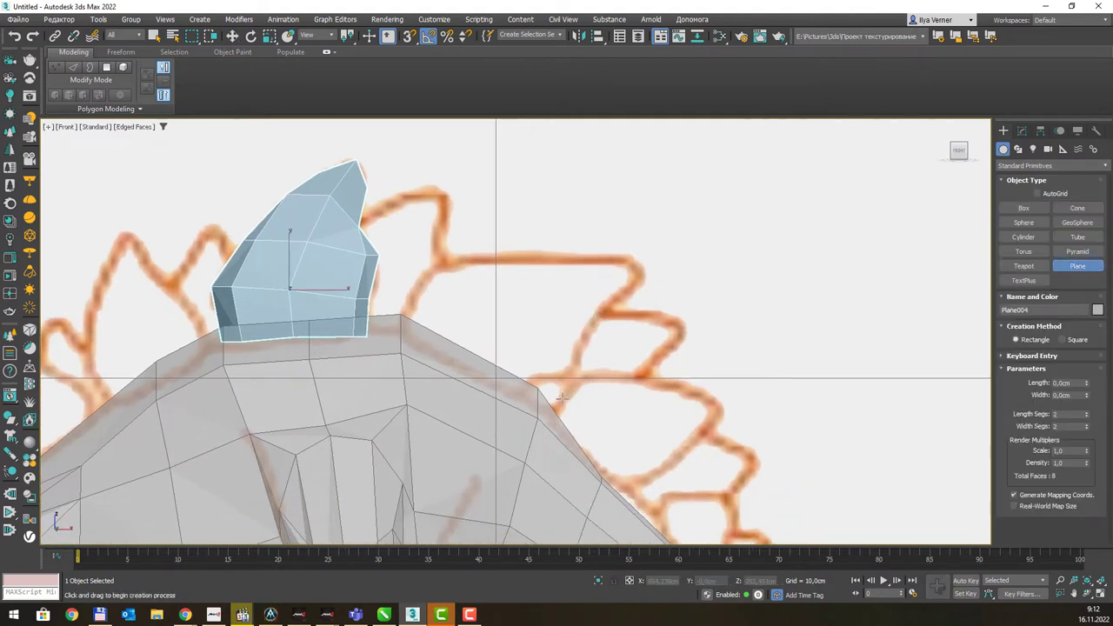
{"action": "mouse_move", "coordinate": [562, 400]}
{"action": "left_mouse_down"}
{"action": "mouse_move", "coordinate": [469, 255]}
{"action": "mouse_move", "coordinate": [441, 255]}
{"action": "left_mouse_up"}
{"action": "key", "text": "w"}
{"action": "right_click", "coordinate": [533, 302]}
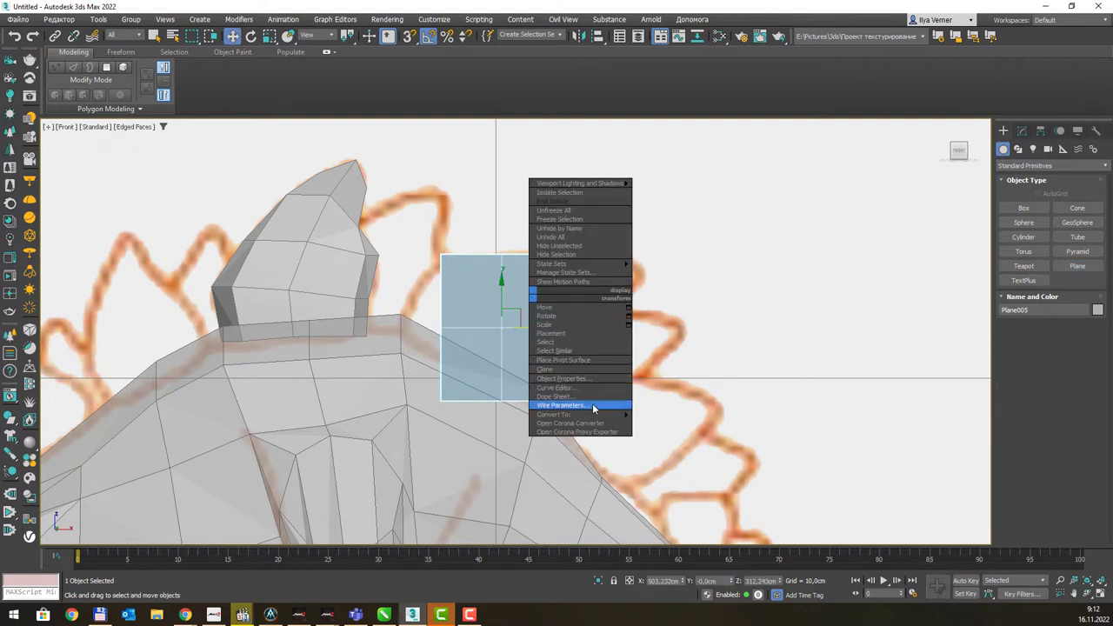
Convert the plane to an editable poly and drag its corner vertices onto the sketch outline.
{"action": "left_click", "coordinate": [644, 424]}
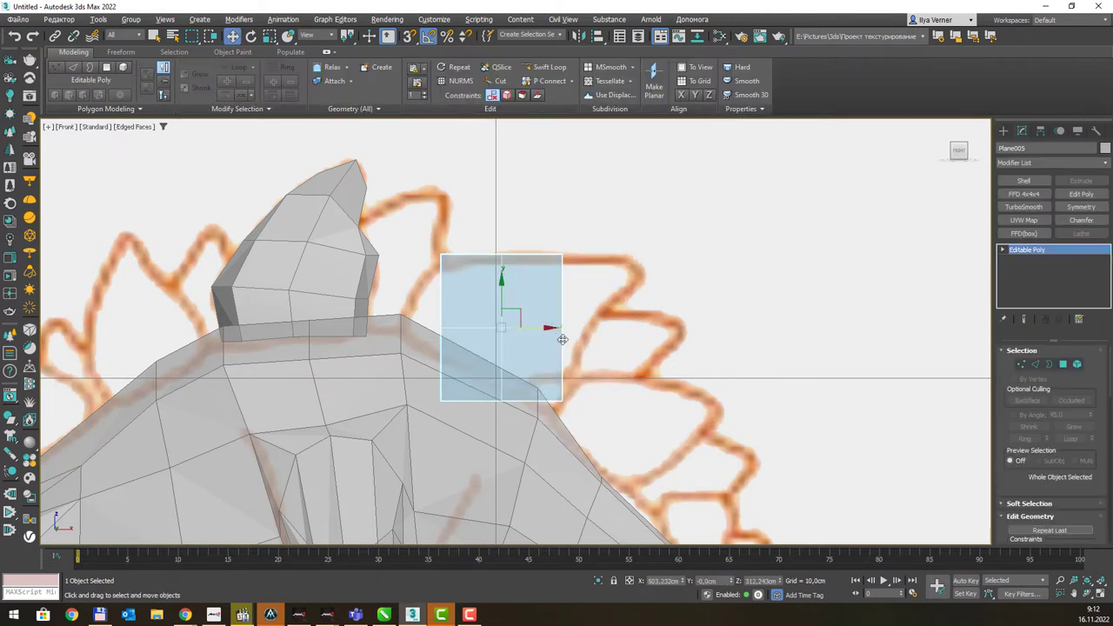
{"action": "key", "text": "1"}
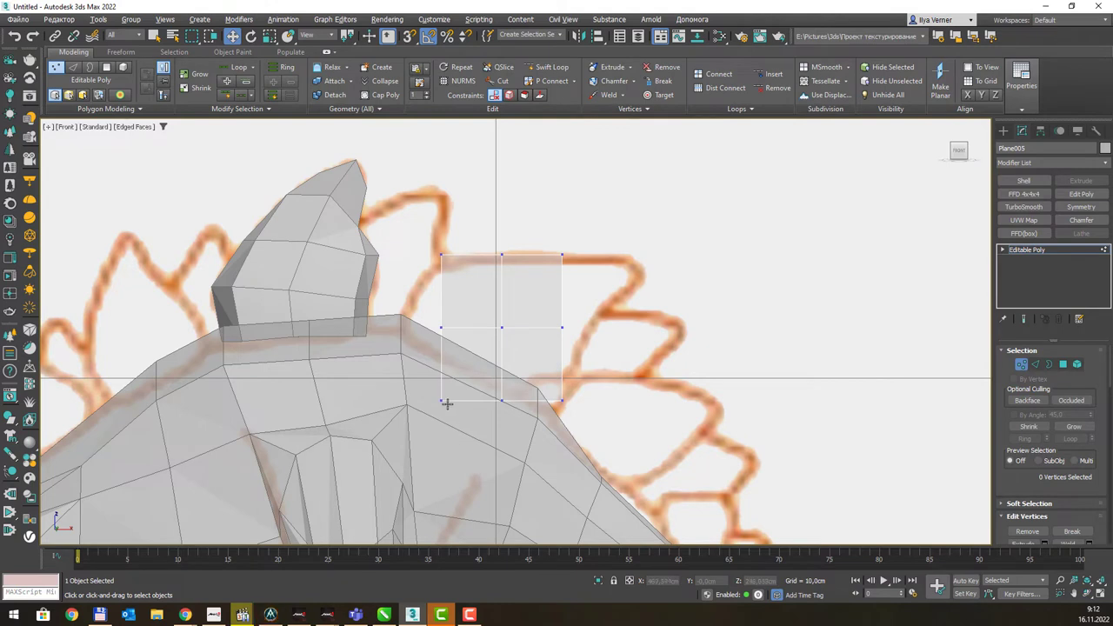
{"action": "mouse_move", "coordinate": [442, 400]}
{"action": "left_mouse_down"}
{"action": "mouse_move", "coordinate": [408, 398]}
{"action": "mouse_move", "coordinate": [406, 337]}
{"action": "left_mouse_up"}
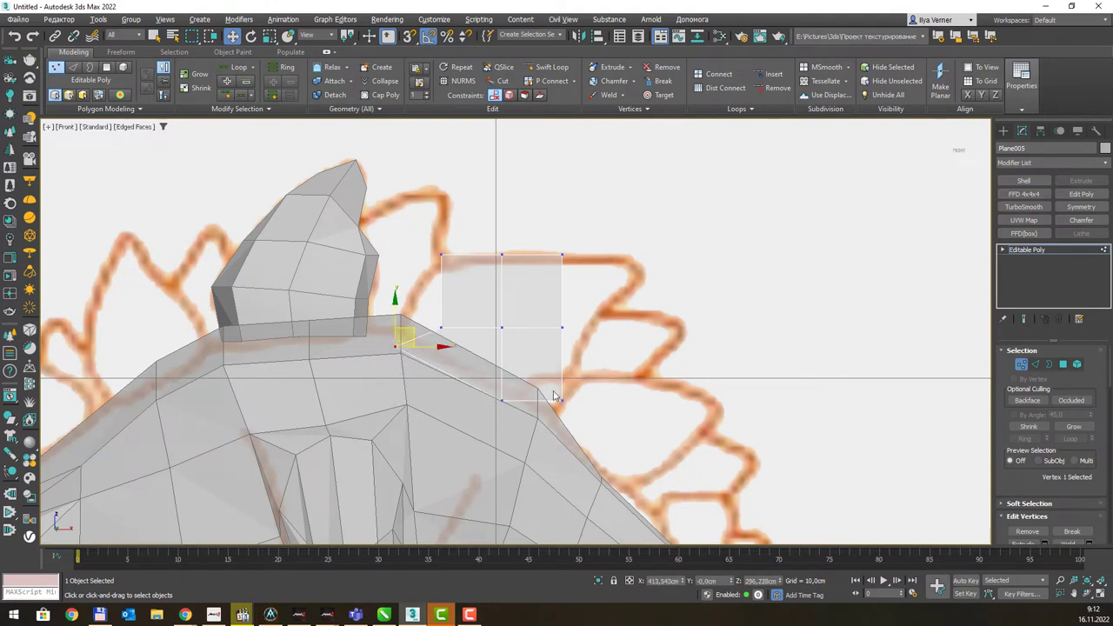
{"action": "left_click", "coordinate": [441, 256]}
{"action": "left_click_drag", "start_coordinate": [459, 252], "coordinate": [449, 261]}
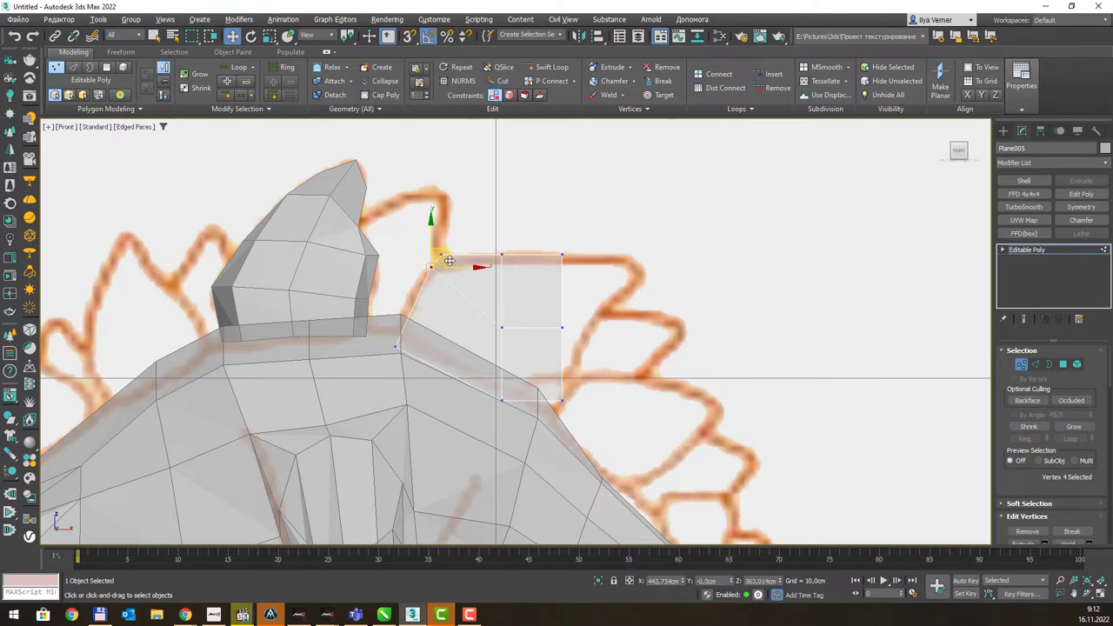
{"action": "left_click_drag", "start_coordinate": [562, 254], "coordinate": [635, 258]}
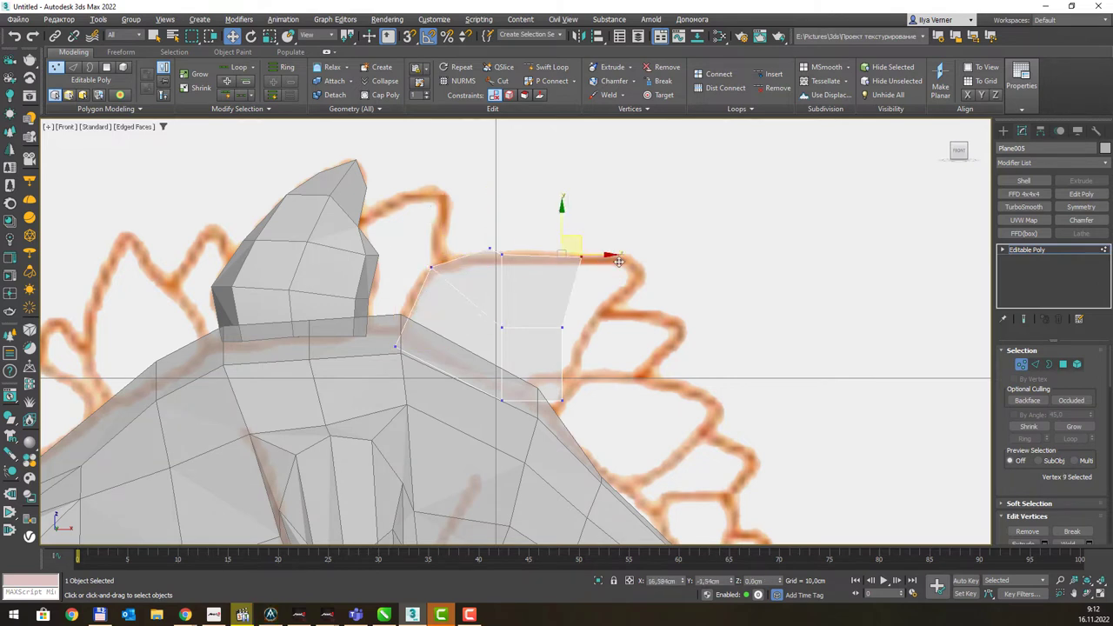
{"action": "left_click", "coordinate": [502, 253]}
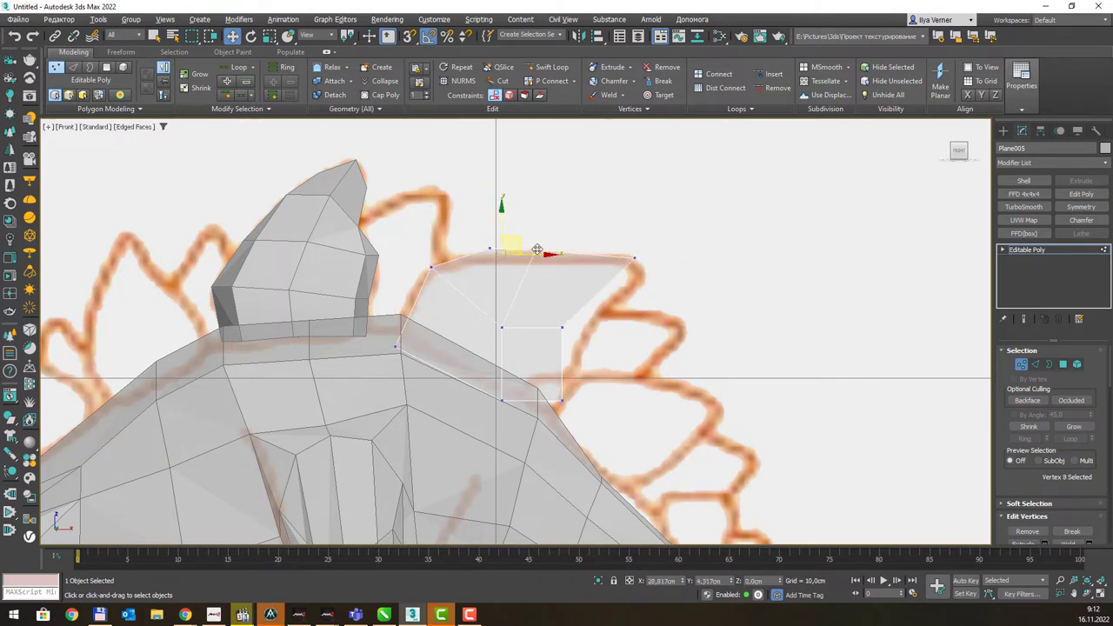
{"action": "left_click_drag", "start_coordinate": [537, 251], "coordinate": [572, 250]}
{"action": "left_click", "coordinate": [635, 257]}
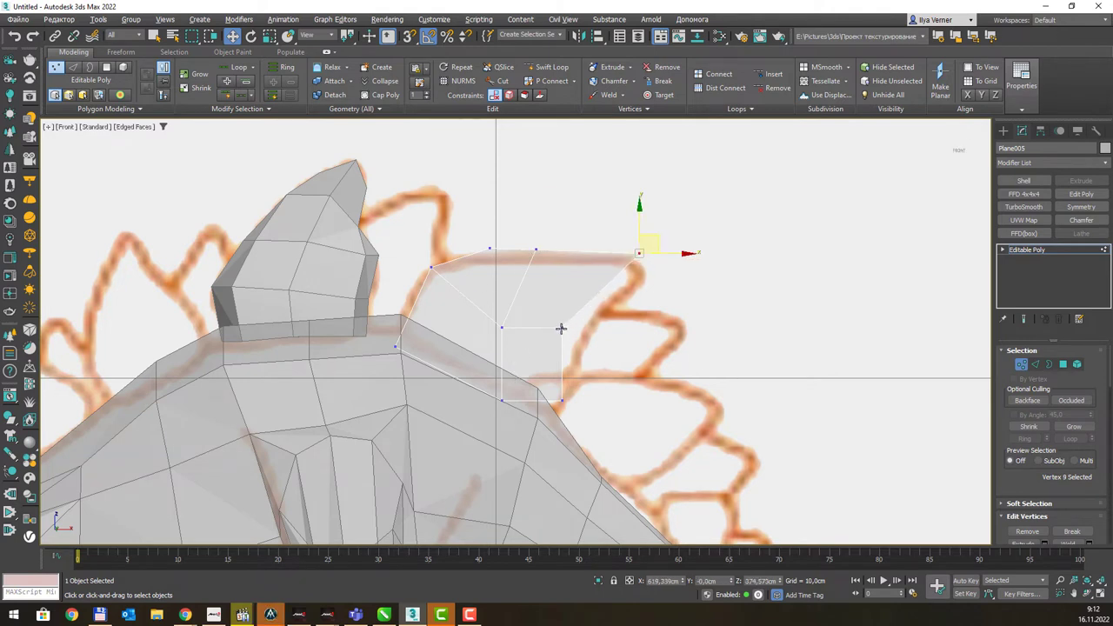
{"action": "left_click_drag", "start_coordinate": [562, 328], "coordinate": [609, 308]}
{"action": "left_click", "coordinate": [640, 254]}
{"action": "left_click_drag", "start_coordinate": [631, 259], "coordinate": [641, 289]}
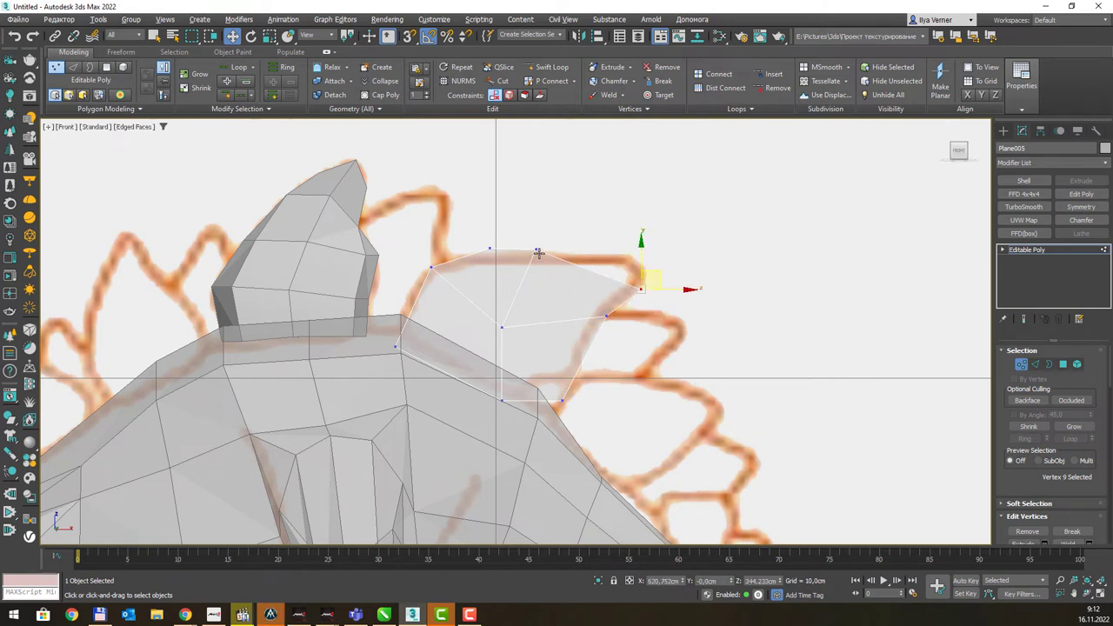
Refine the lower, right-edge and top vertices so they follow the plate outline.
{"action": "left_click", "coordinate": [536, 250]}
{"action": "left_click", "coordinate": [628, 256]}
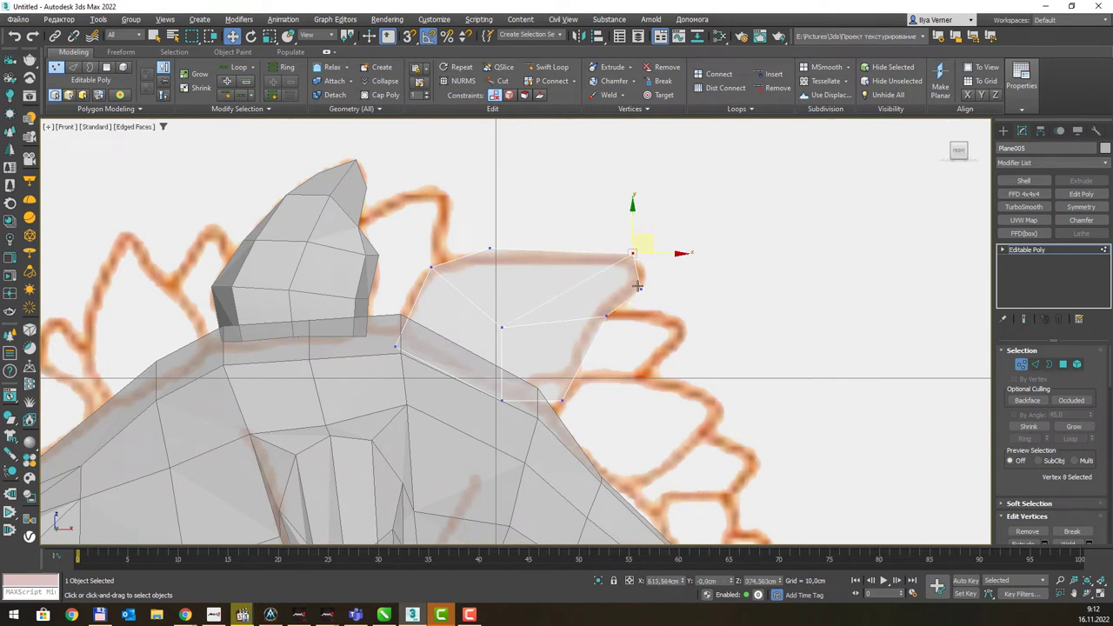
{"action": "left_click", "coordinate": [641, 286]}
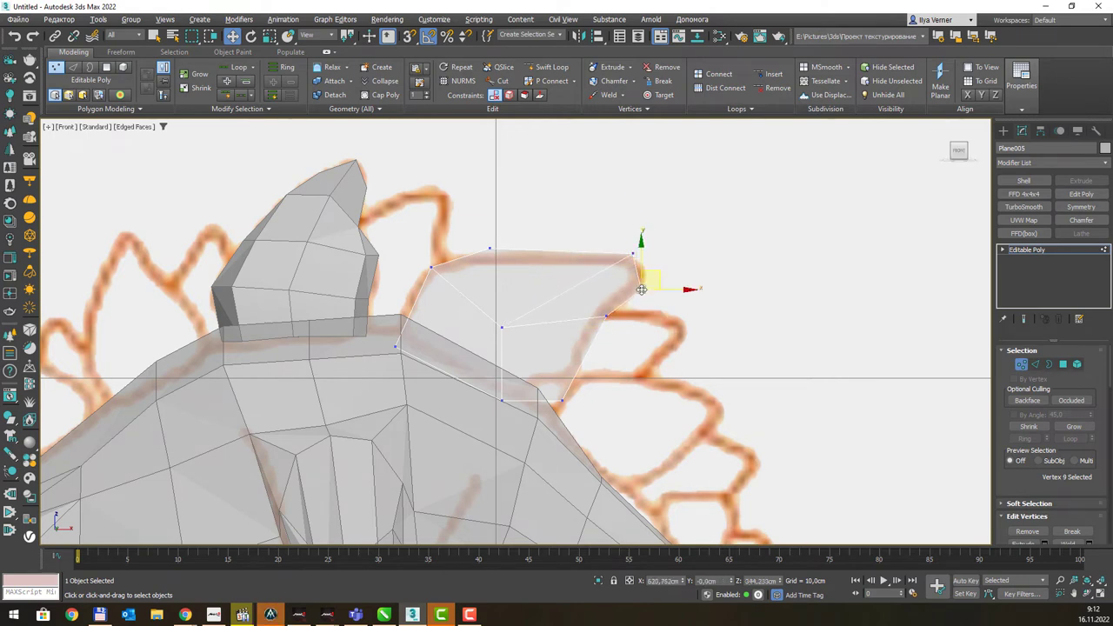
{"action": "left_click", "coordinate": [502, 402]}
{"action": "left_click_drag", "start_coordinate": [502, 402], "coordinate": [460, 372]}
{"action": "left_click", "coordinate": [561, 400]}
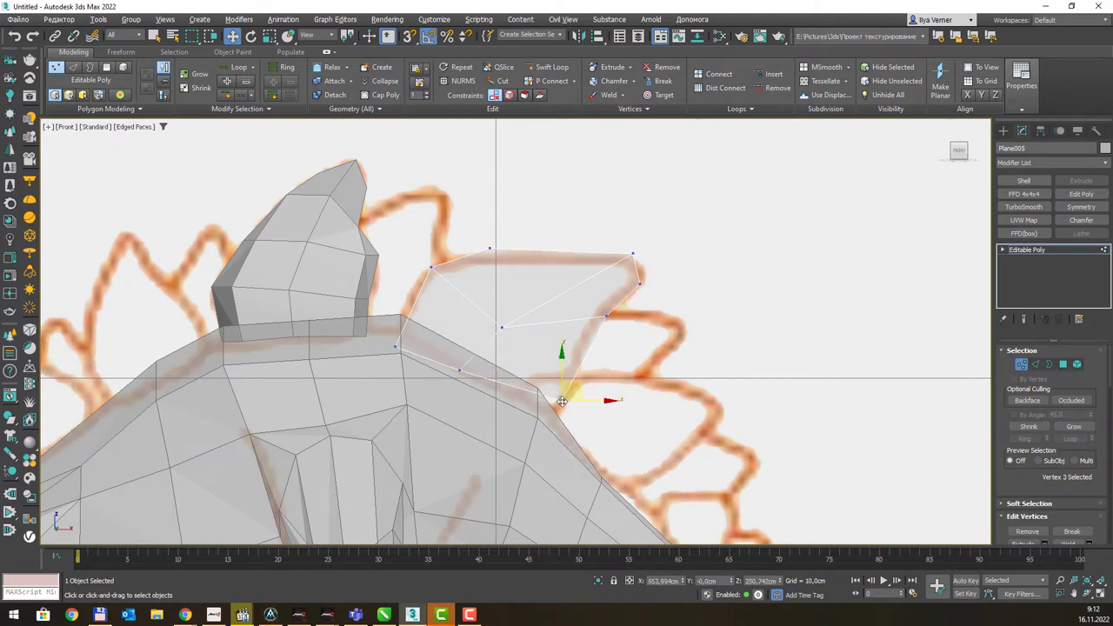
{"action": "left_click_drag", "start_coordinate": [550, 384], "coordinate": [503, 378]}
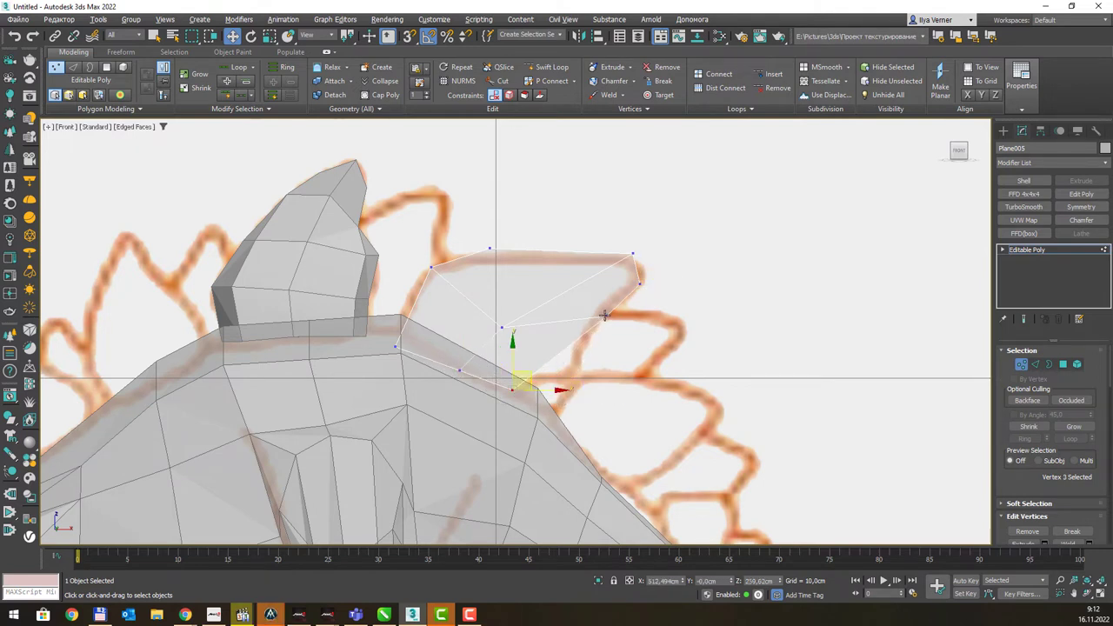
{"action": "left_click_drag", "start_coordinate": [604, 315], "coordinate": [592, 319]}
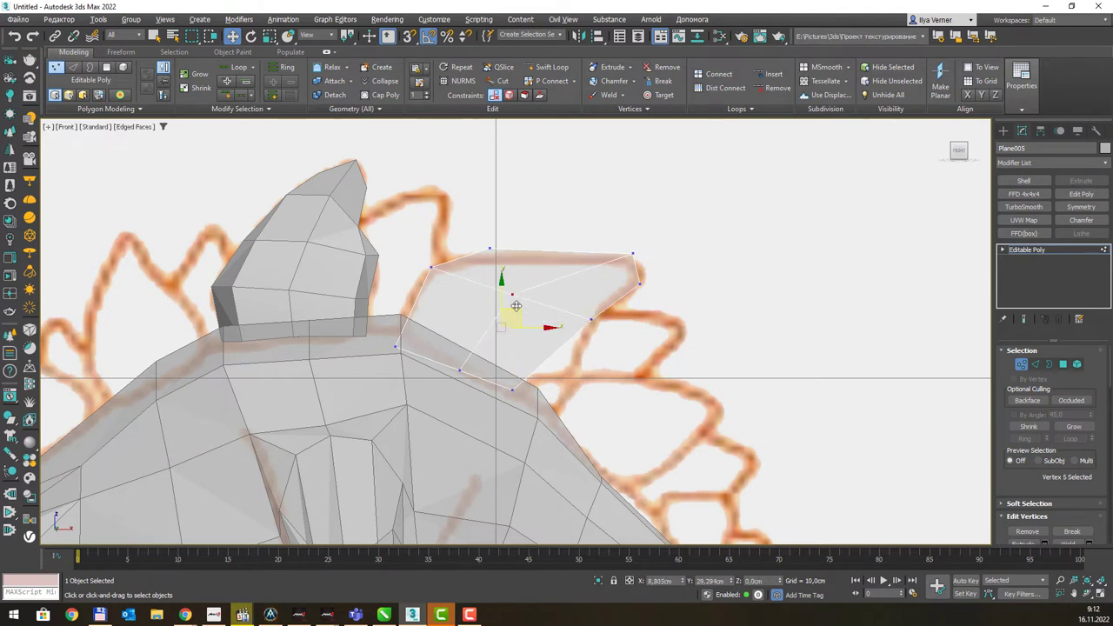
{"action": "left_click_drag", "start_coordinate": [504, 326], "coordinate": [515, 304]}
{"action": "left_click", "coordinate": [490, 249]}
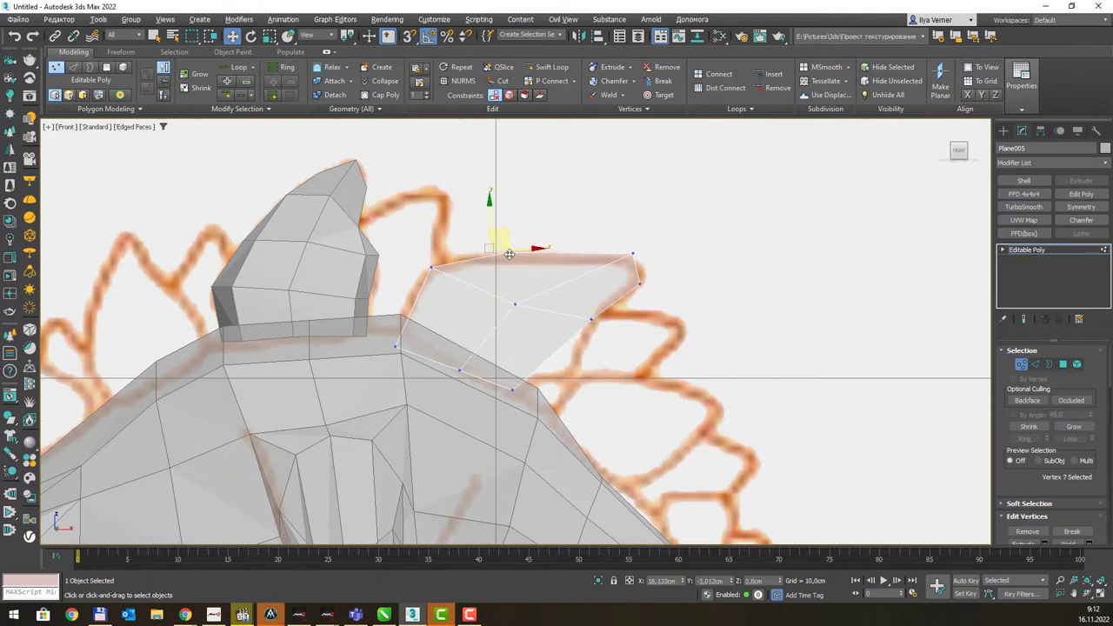
{"action": "left_click_drag", "start_coordinate": [514, 250], "coordinate": [533, 249]}
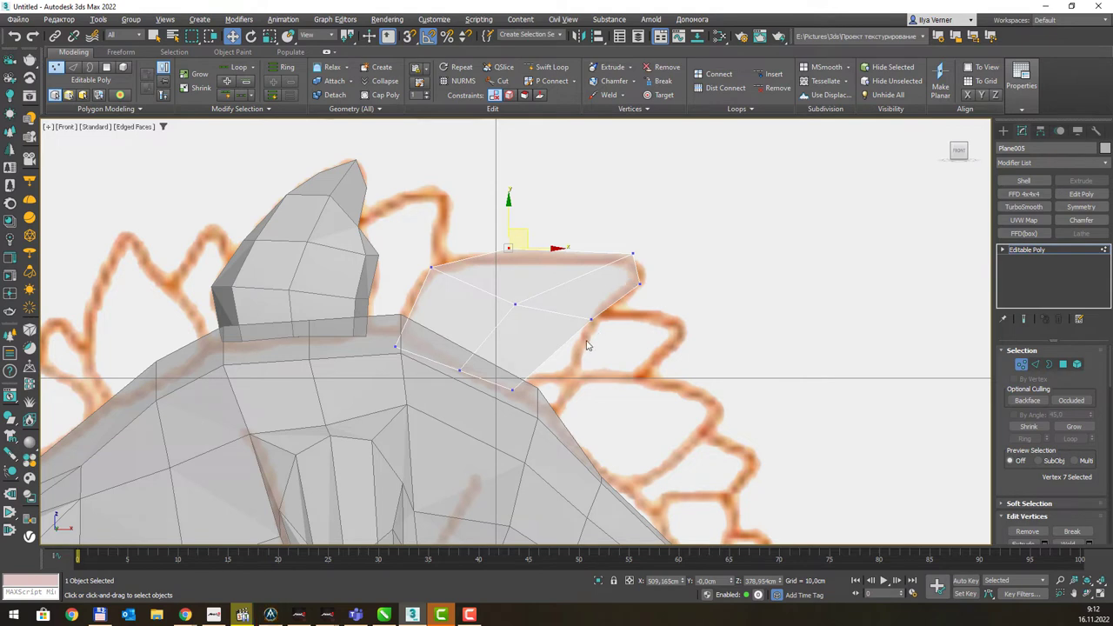
{"action": "left_click", "coordinate": [515, 393]}
{"action": "left_click_drag", "start_coordinate": [515, 391], "coordinate": [509, 398]}
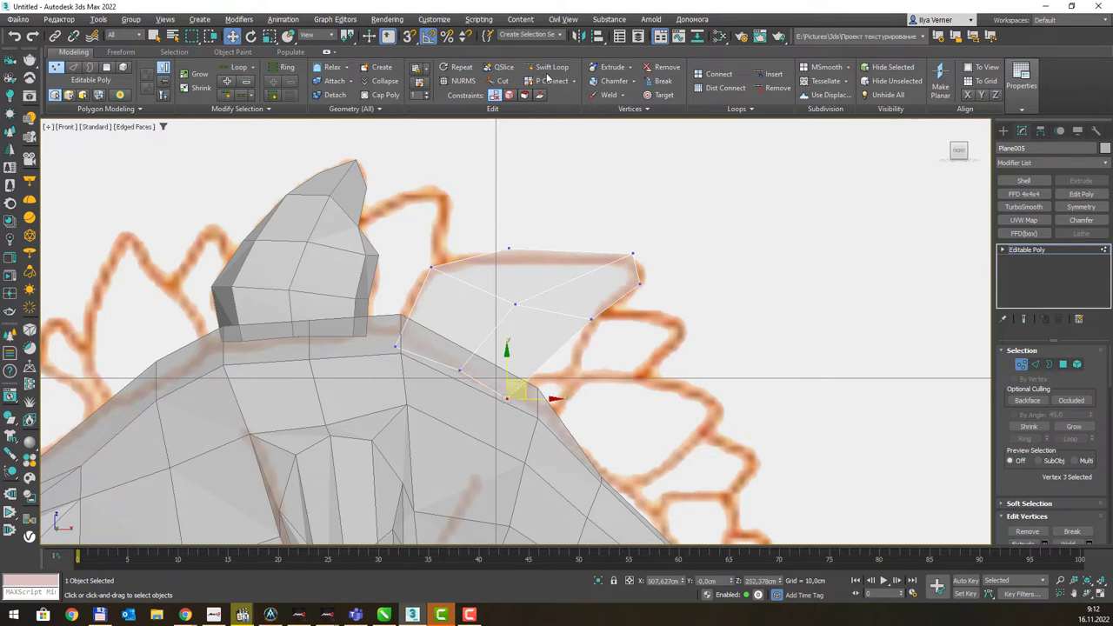
Add vertices with Connect, place them on the outline, then switch to Border and Edge levels.
{"action": "left_click", "coordinate": [550, 80]}
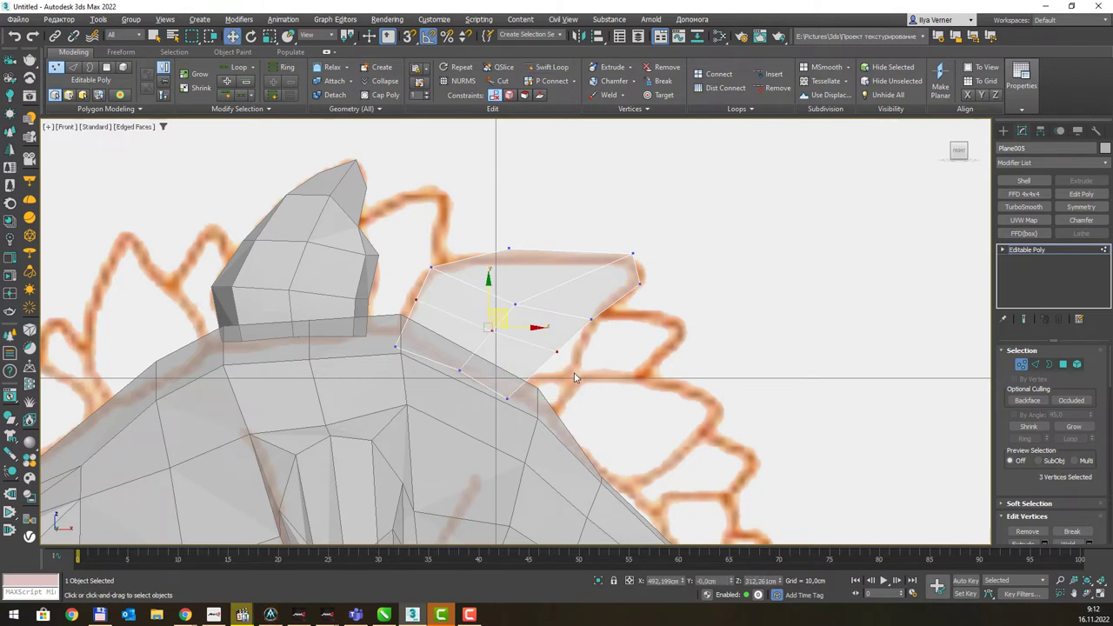
{"action": "left_click", "coordinate": [556, 352]}
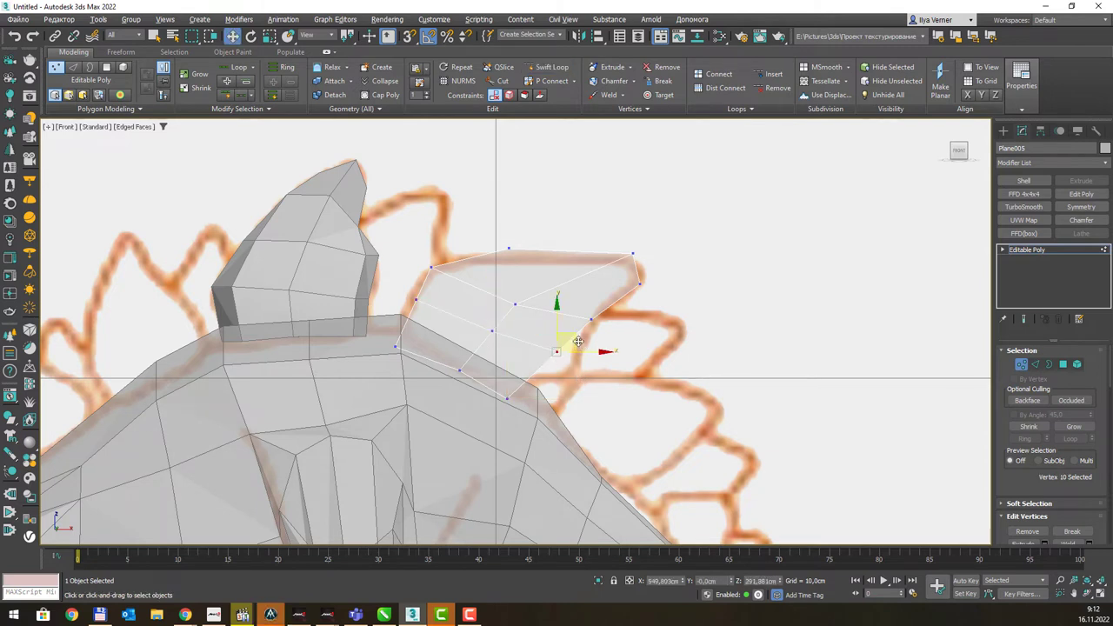
{"action": "left_click_drag", "start_coordinate": [579, 342], "coordinate": [592, 356]}
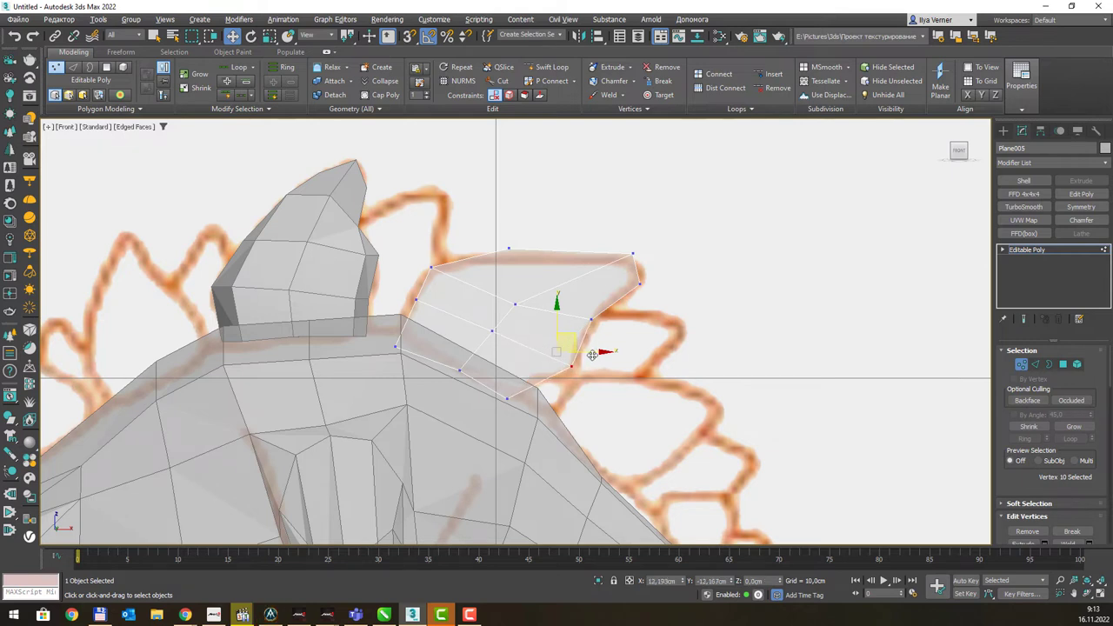
{"action": "left_click", "coordinate": [458, 373]}
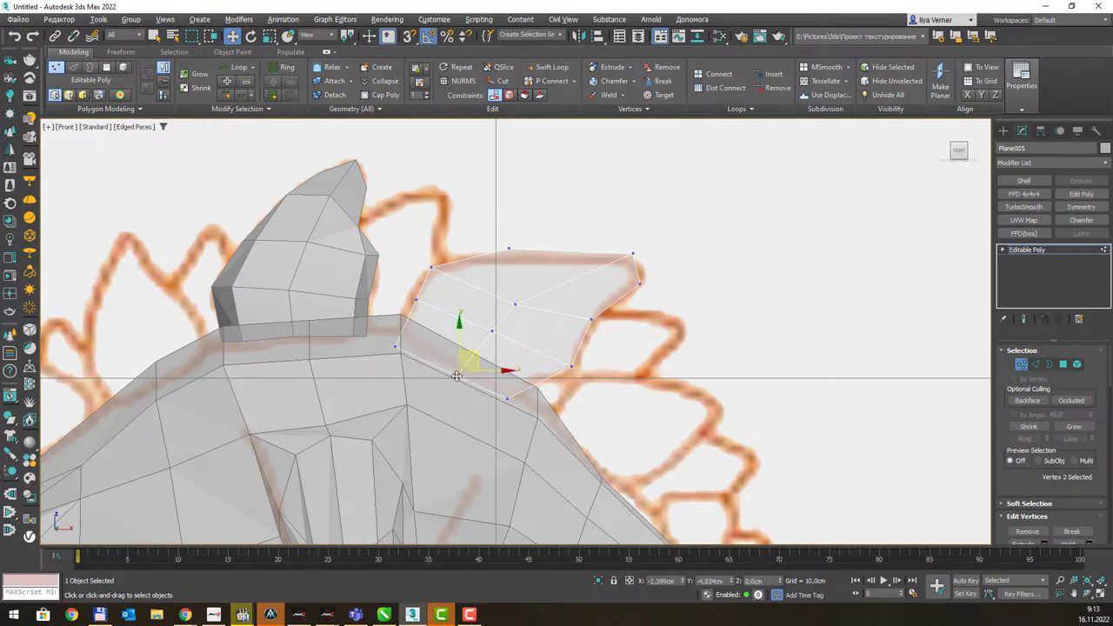
{"action": "left_click_drag", "start_coordinate": [456, 376], "coordinate": [456, 377]}
{"action": "left_click", "coordinate": [408, 293]}
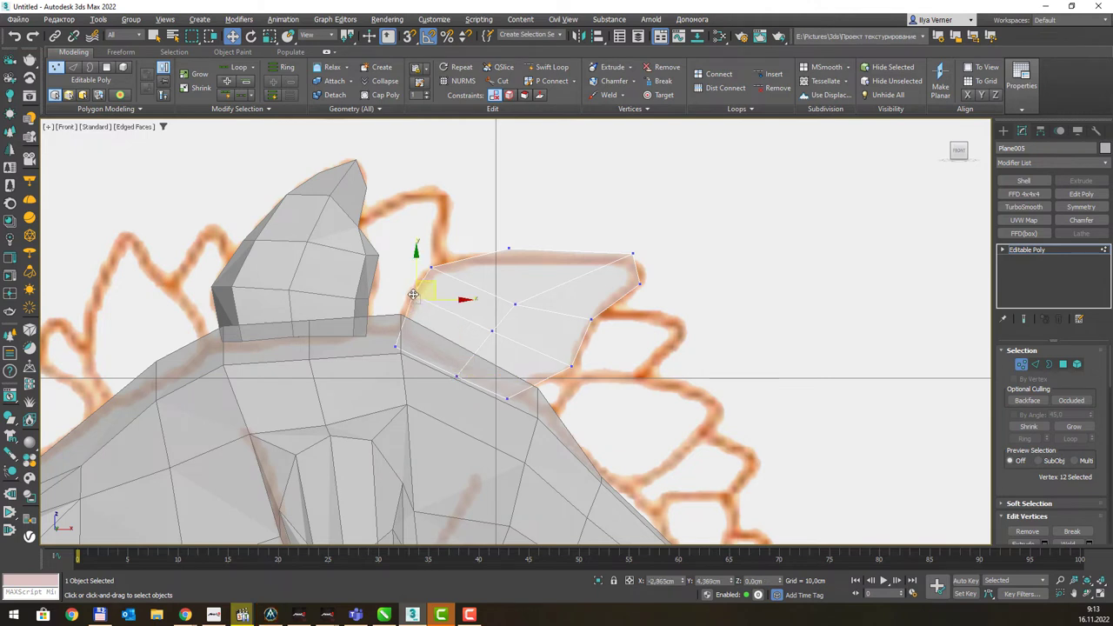
{"action": "left_click", "coordinate": [633, 256]}
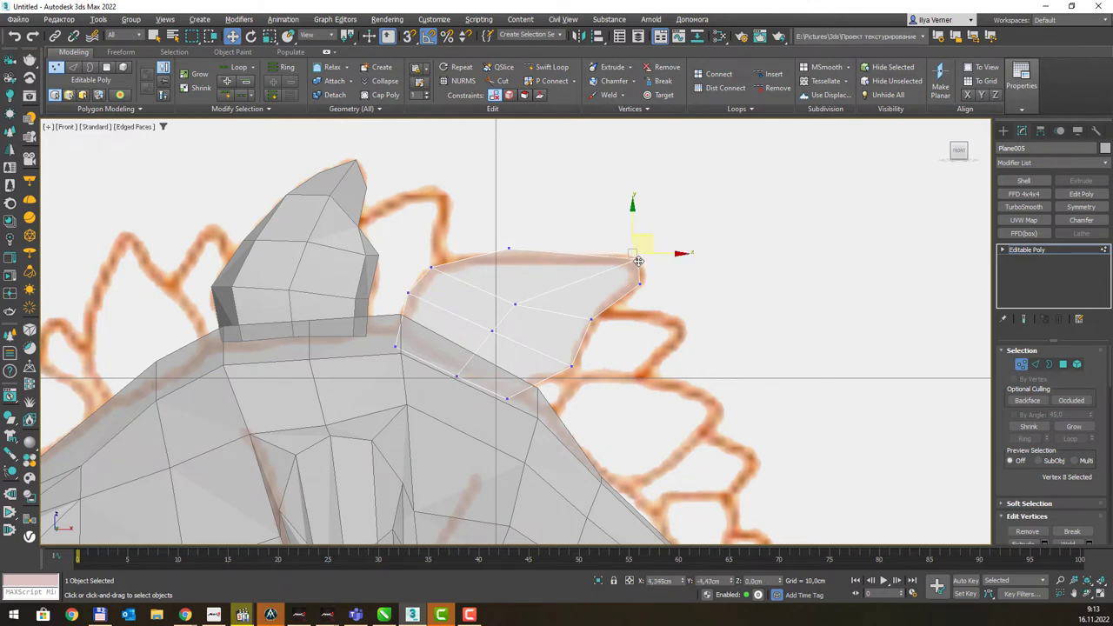
{"action": "left_click", "coordinate": [509, 250]}
{"action": "left_click_drag", "start_coordinate": [510, 250], "coordinate": [520, 250]}
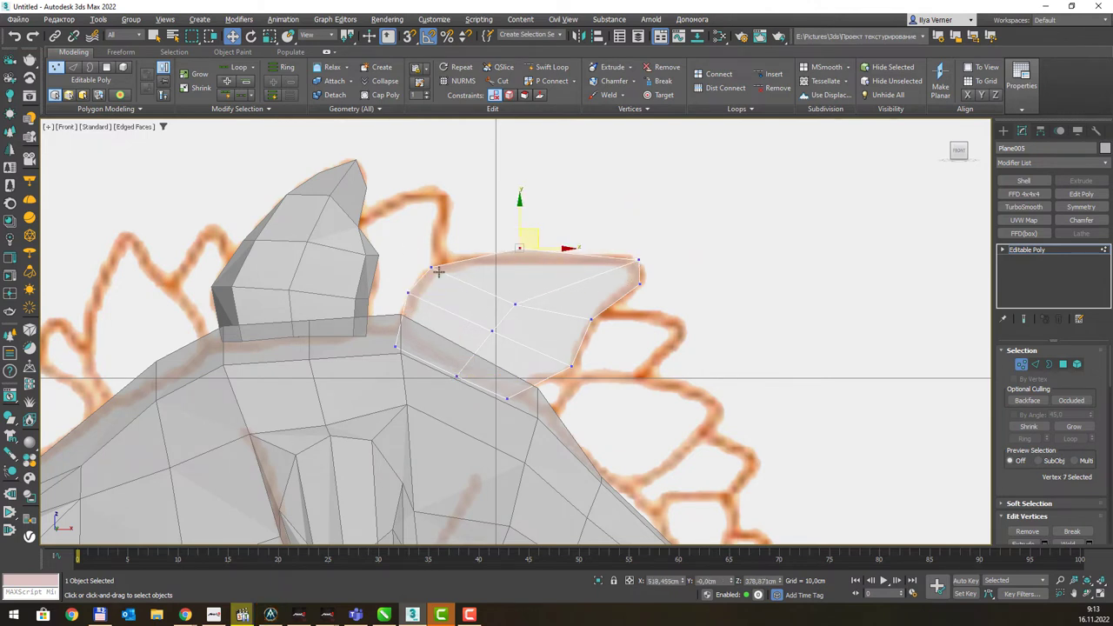
{"action": "left_click", "coordinate": [432, 264]}
{"action": "left_click_drag", "start_coordinate": [442, 260], "coordinate": [449, 254]}
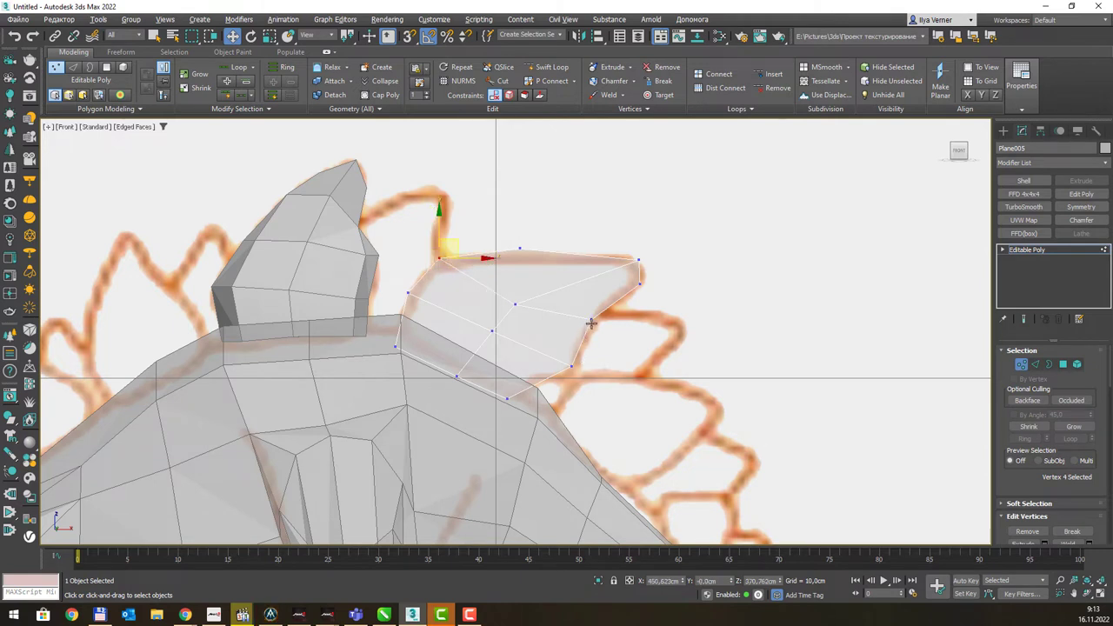
{"action": "left_click", "coordinate": [1050, 364]}
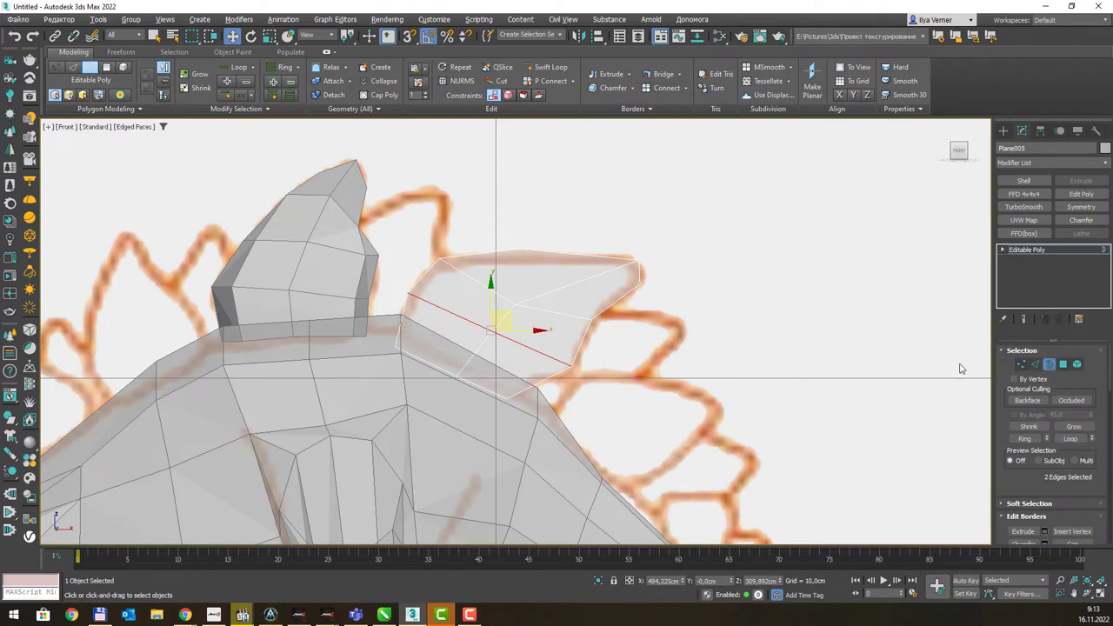
{"action": "left_click", "coordinate": [1035, 364]}
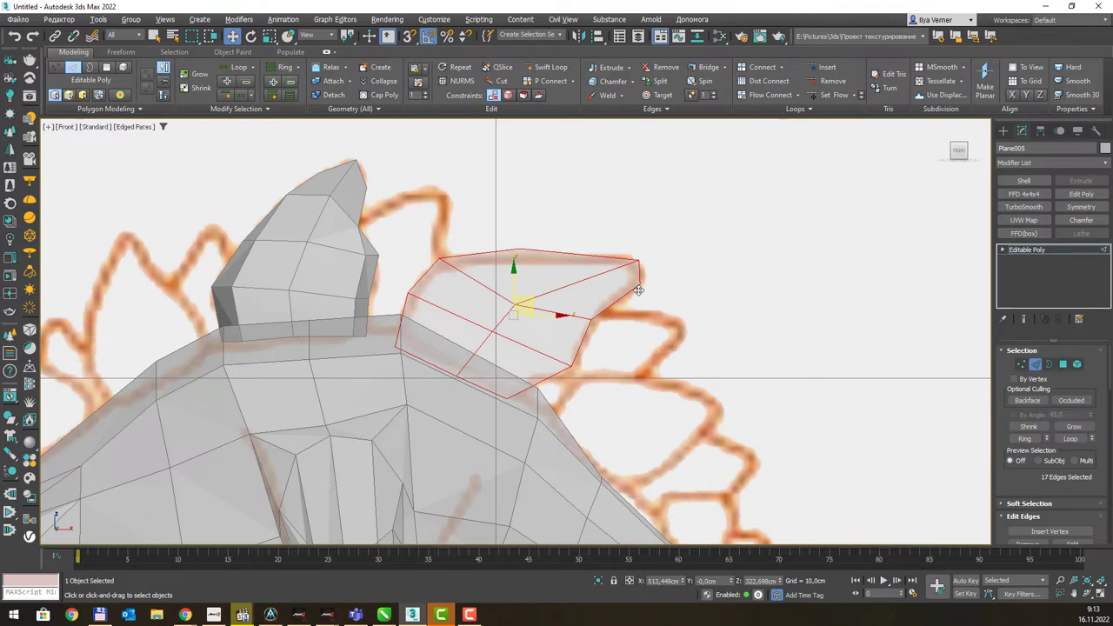
In Perspective, frame the plate and nudge a group of its vertices sideways.
{"action": "key", "text": "p"}
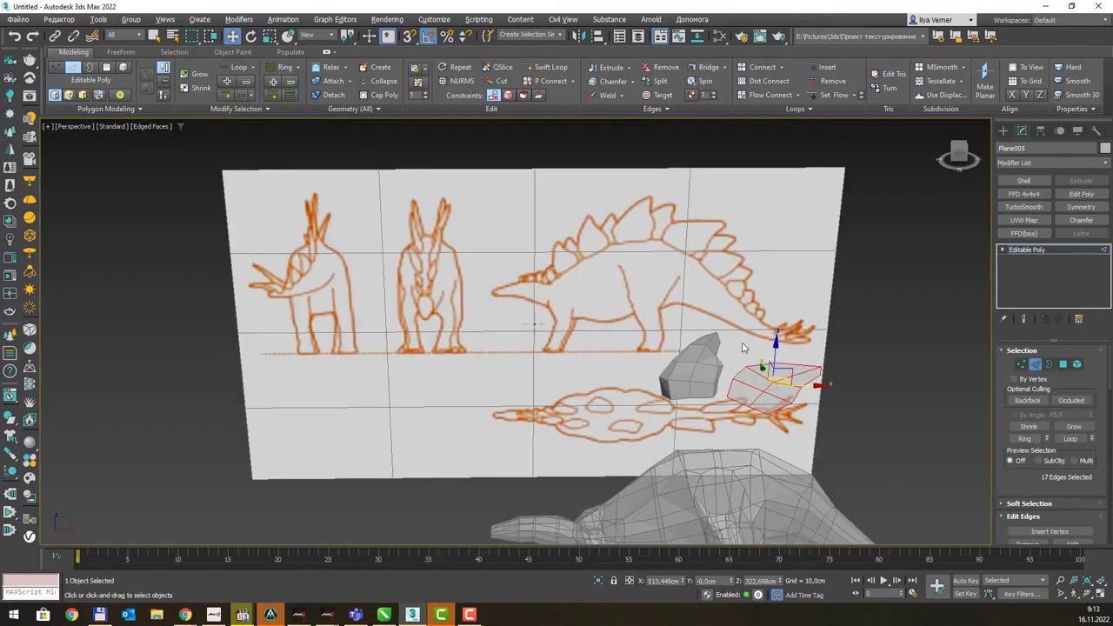
{"action": "middle_click_drag", "start_coordinate": [743, 348], "coordinate": [765, 317], "text": "alt"}
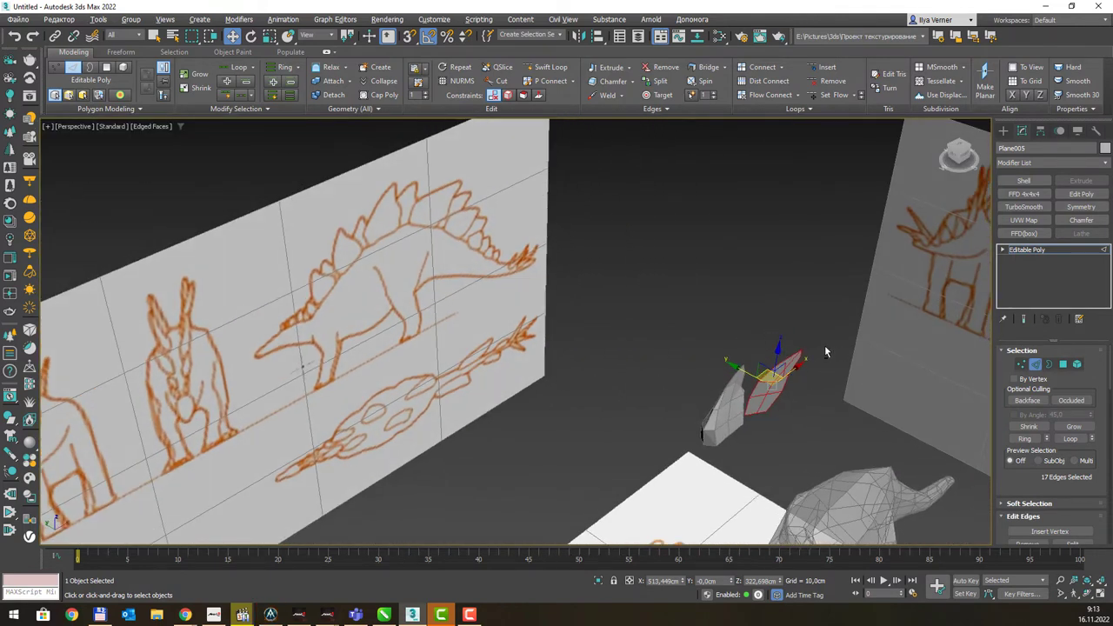
{"action": "middle_click_drag", "start_coordinate": [827, 353], "coordinate": [812, 336], "text": "alt"}
{"action": "key", "text": "z"}
{"action": "middle_click_drag", "start_coordinate": [609, 291], "coordinate": [650, 288], "text": "alt"}
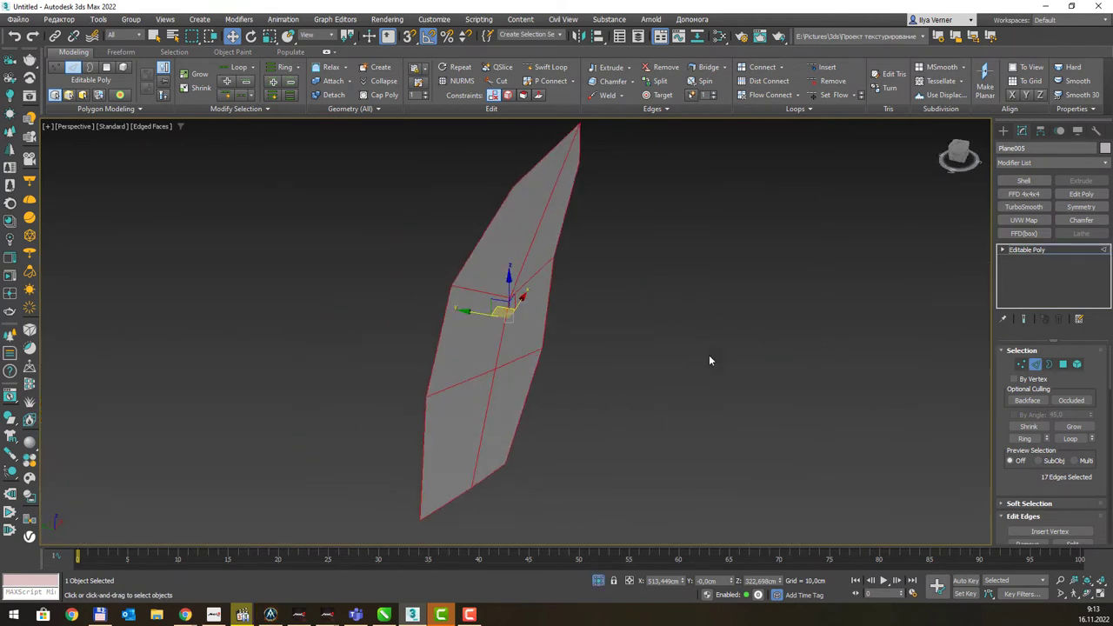
{"action": "left_click", "coordinate": [1022, 365]}
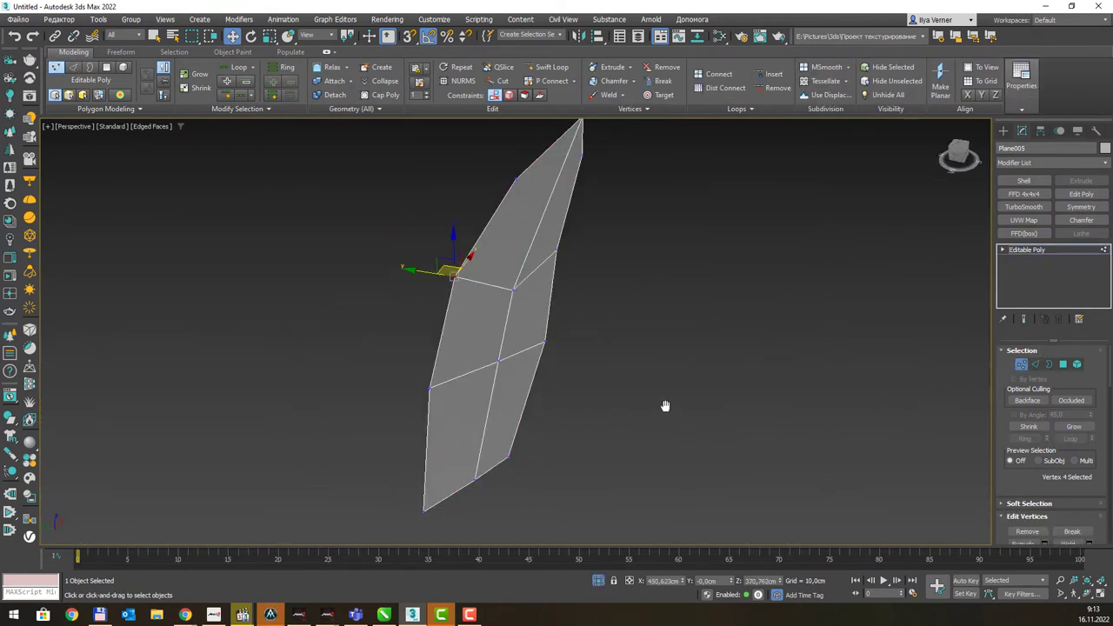
{"action": "middle_click_drag", "start_coordinate": [666, 405], "coordinate": [684, 246], "text": "alt"}
{"action": "left_click_drag", "start_coordinate": [345, 520], "coordinate": [352, 513]}
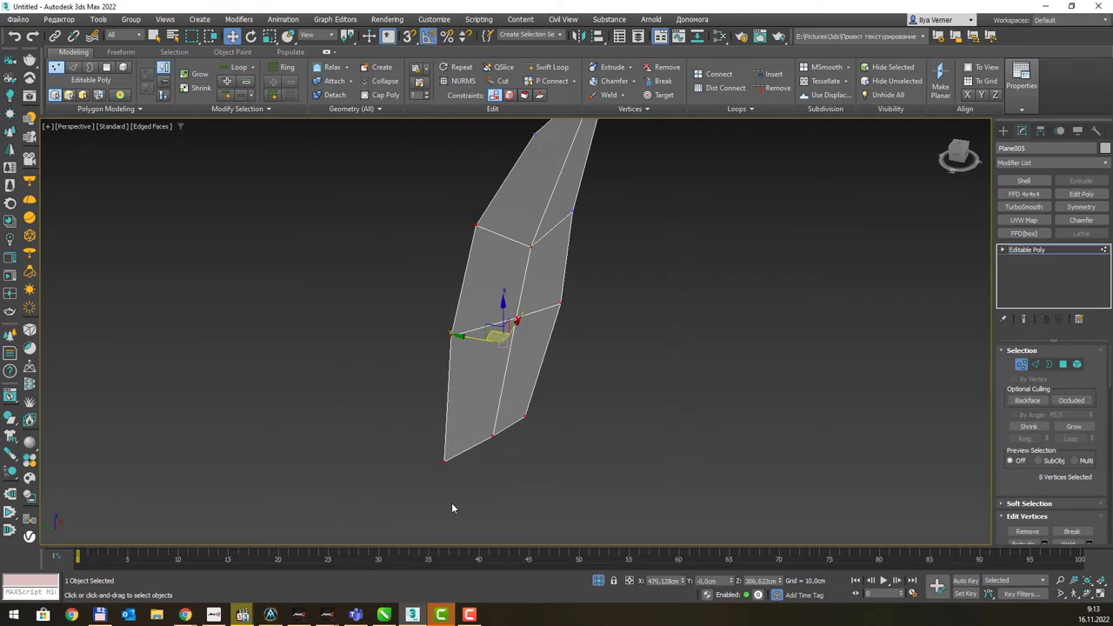
{"action": "left_click_drag", "start_coordinate": [448, 206], "coordinate": [449, 207], "text": "ctrl"}
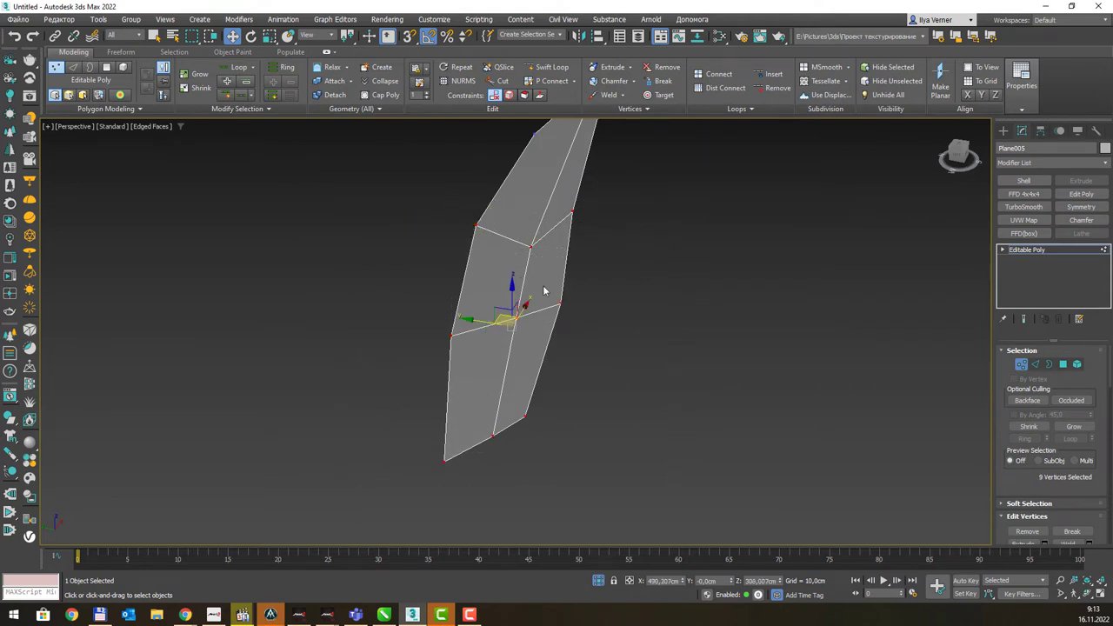
{"action": "left_click_drag", "start_coordinate": [496, 327], "coordinate": [503, 324]}
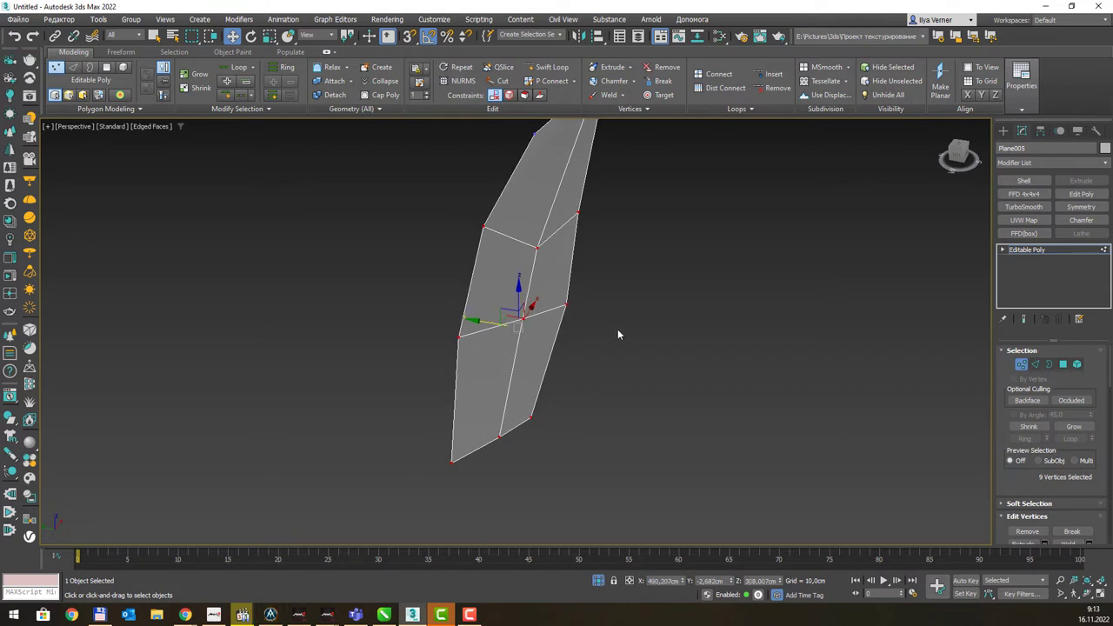
Slide six central vertices sideways to bend the plate.
{"action": "mouse_move", "coordinate": [649, 287]}
{"action": "left_mouse_down"}
{"action": "mouse_move", "coordinate": [451, 471]}
{"action": "mouse_move", "coordinate": [424, 480]}
{"action": "left_mouse_up"}
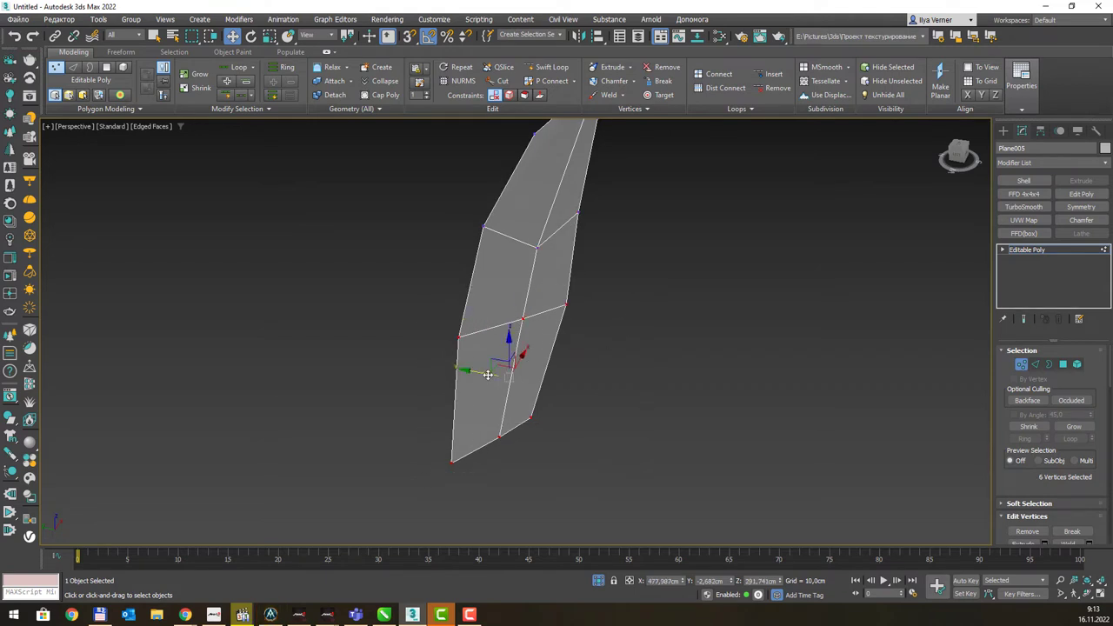
{"action": "left_click_drag", "start_coordinate": [487, 373], "coordinate": [497, 374]}
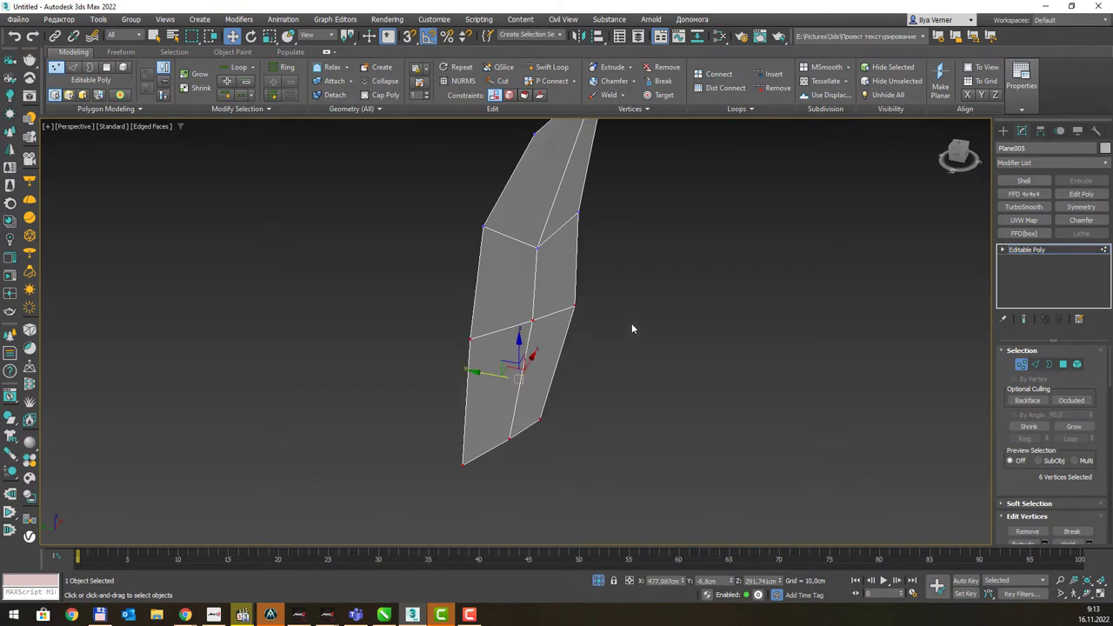
{"action": "middle_click_drag", "start_coordinate": [631, 322], "coordinate": [563, 353]}
{"action": "scroll", "coordinate": [560, 355], "scroll_direction": "down", "scroll_amount": 3}
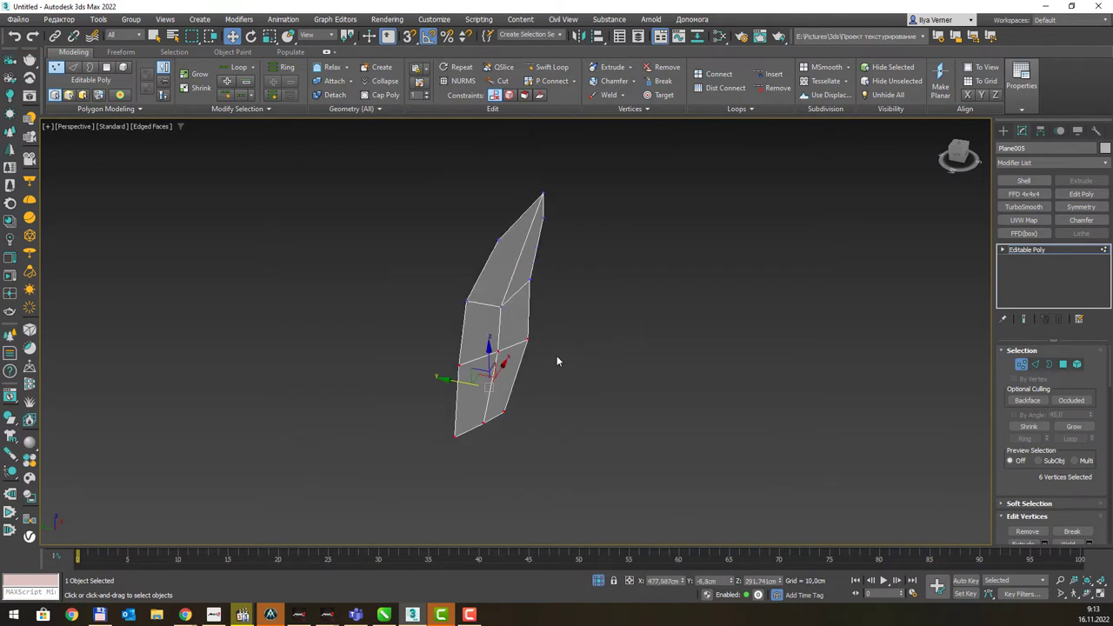
Shift three more vertices sideways and select the plate's open border.
{"action": "left_click", "coordinate": [502, 346]}
{"action": "left_click", "coordinate": [506, 305], "text": "ctrl"}
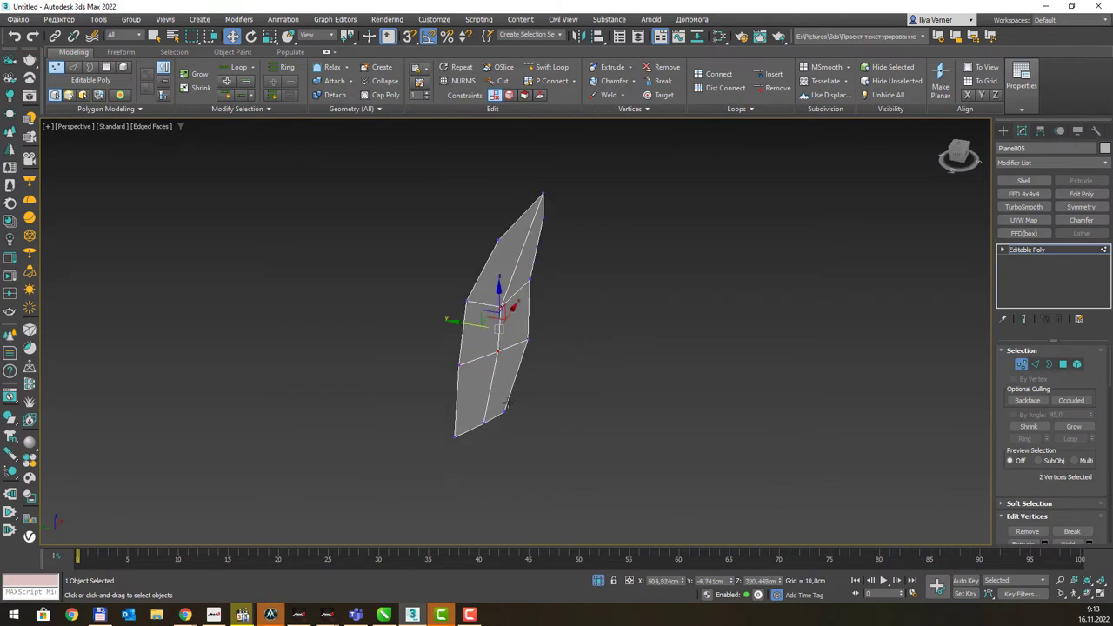
{"action": "left_click", "coordinate": [484, 421], "text": "ctrl"}
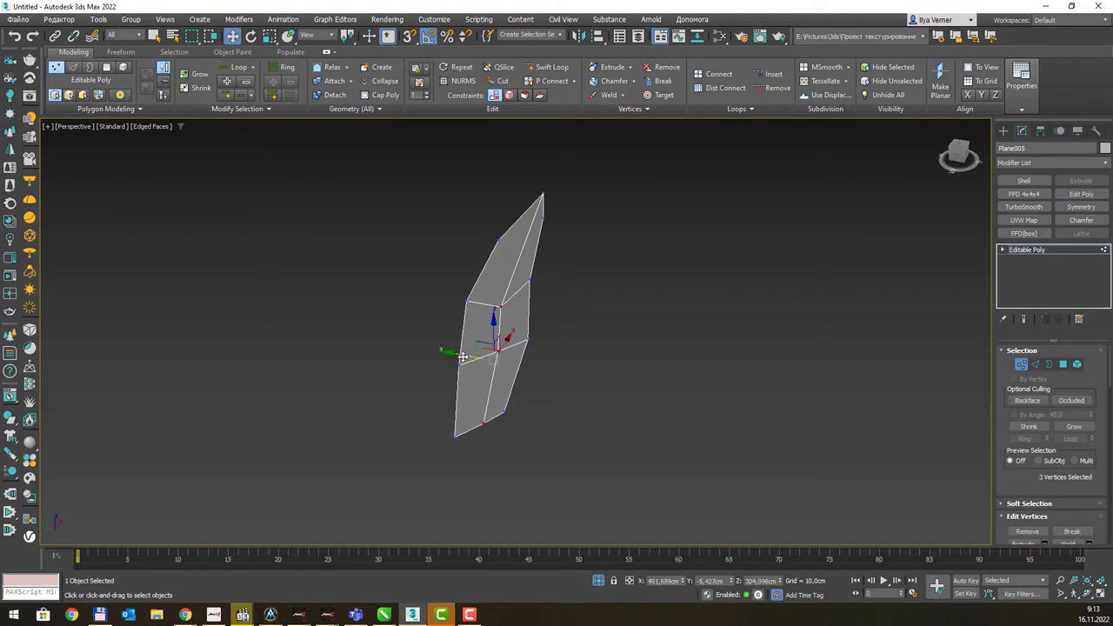
{"action": "left_click_drag", "start_coordinate": [467, 355], "coordinate": [476, 354]}
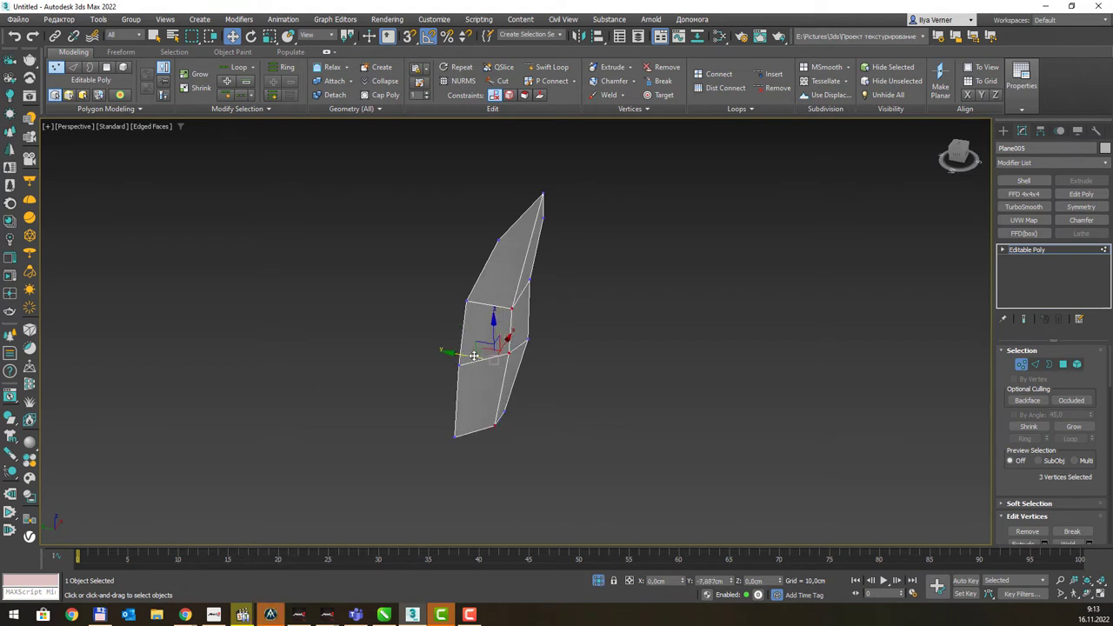
{"action": "left_click", "coordinate": [1049, 365]}
{"action": "left_click", "coordinate": [668, 331]}
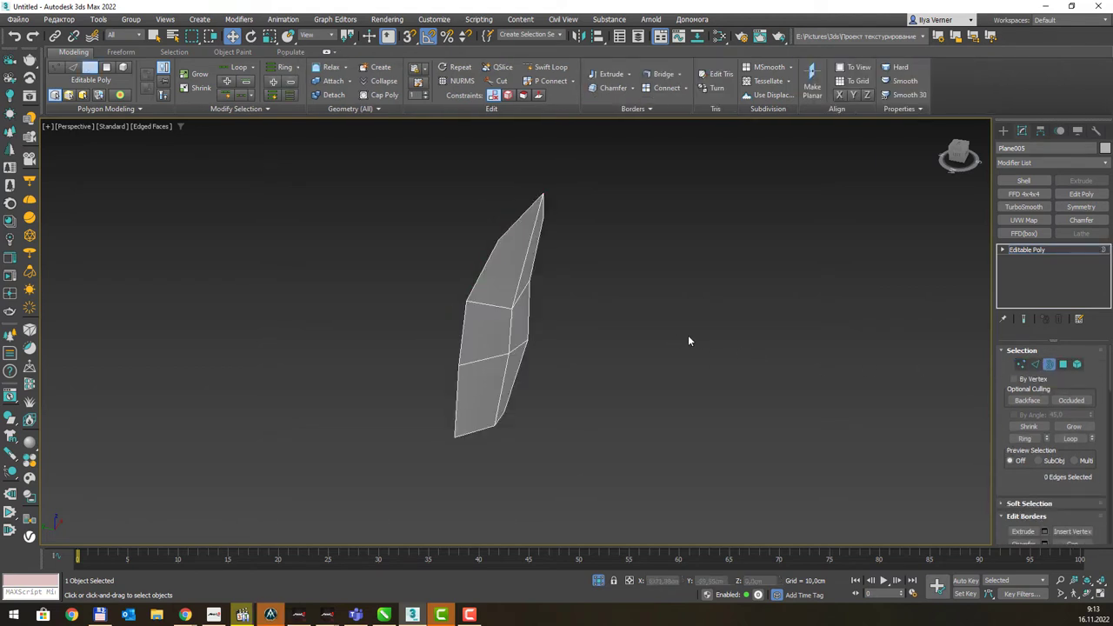
Extrude the plate's full open border outward into a thick slab.
{"action": "key", "text": "ctrl+a"}
{"action": "mouse_move", "coordinate": [621, 328]}
{"action": "middle_mouse_down", "text": "alt"}
{"action": "mouse_move", "coordinate": [561, 313]}
{"action": "mouse_move", "coordinate": [621, 343]}
{"action": "mouse_move", "coordinate": [596, 366]}
{"action": "middle_mouse_up", "text": "alt"}
{"action": "left_click_drag", "start_coordinate": [455, 323], "coordinate": [437, 321], "text": "shift"}
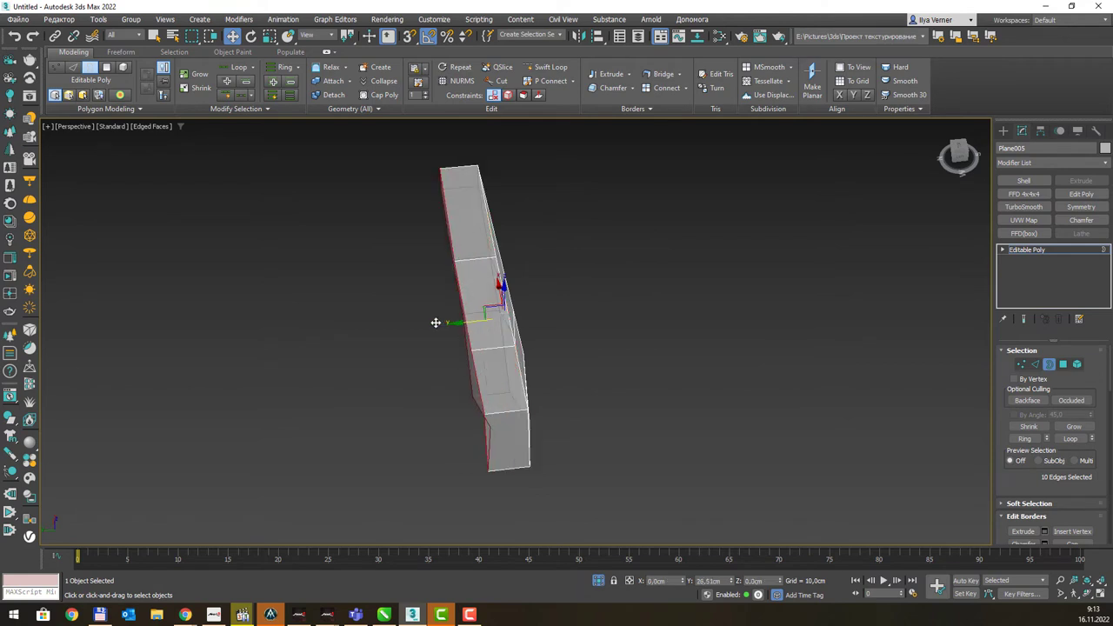
Scale and move the left-side vertices inward to taper the slab thinner.
{"action": "left_click", "coordinate": [1022, 364], "text": "ctrl"}
{"action": "middle_click_drag", "start_coordinate": [817, 395], "coordinate": [780, 399], "text": "alt"}
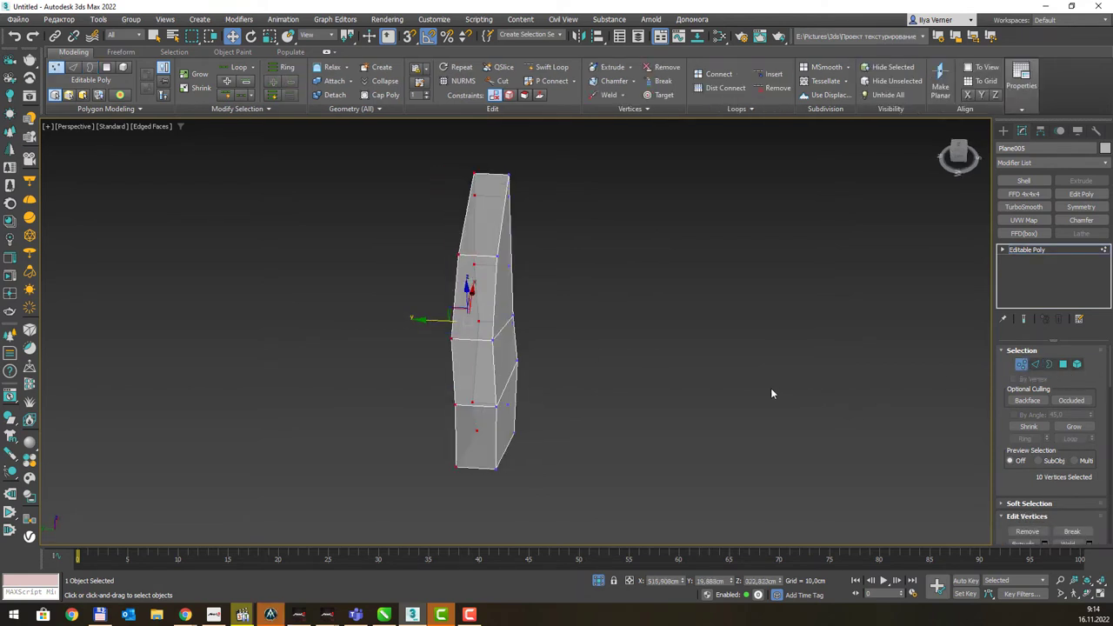
{"action": "key", "text": "r"}
{"action": "left_click_drag", "start_coordinate": [519, 323], "coordinate": [82, 310]}
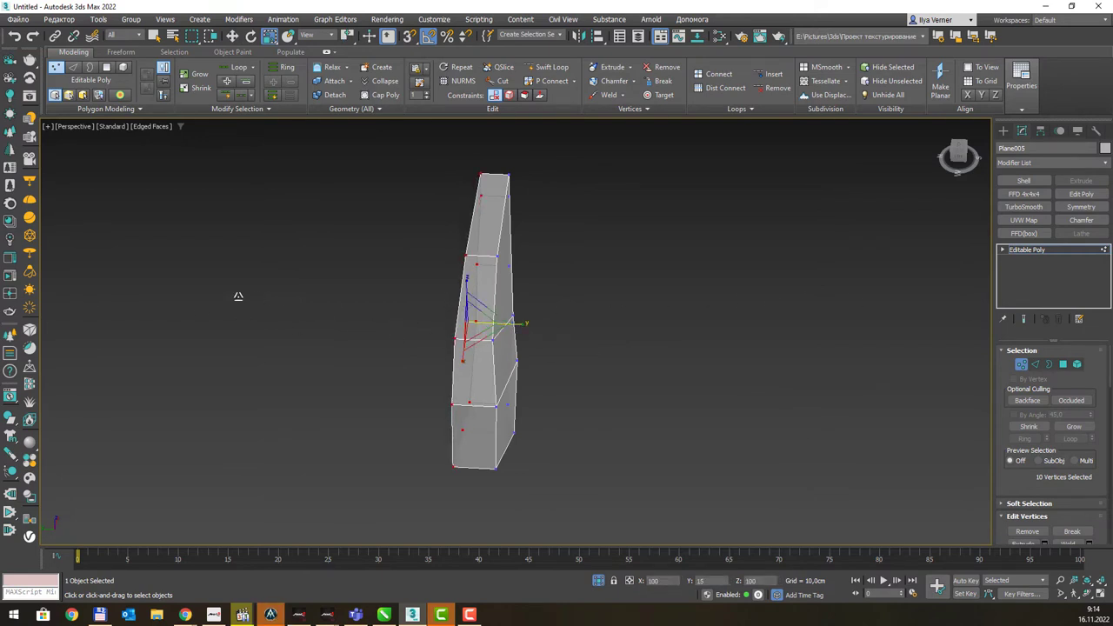
{"action": "key", "text": "w"}
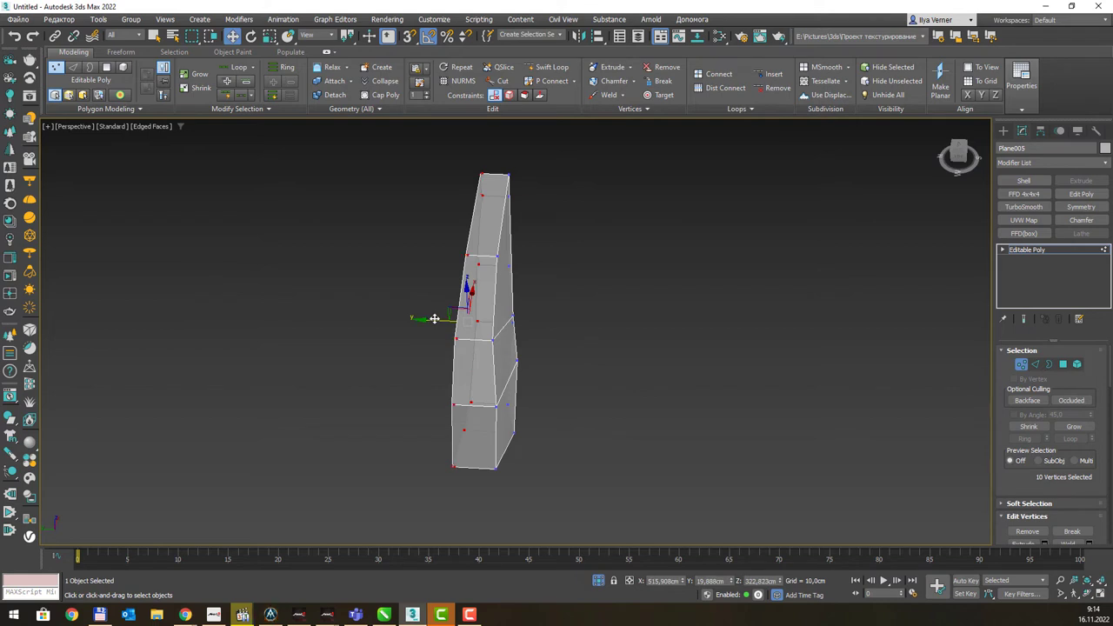
{"action": "left_click_drag", "start_coordinate": [433, 318], "coordinate": [452, 316]}
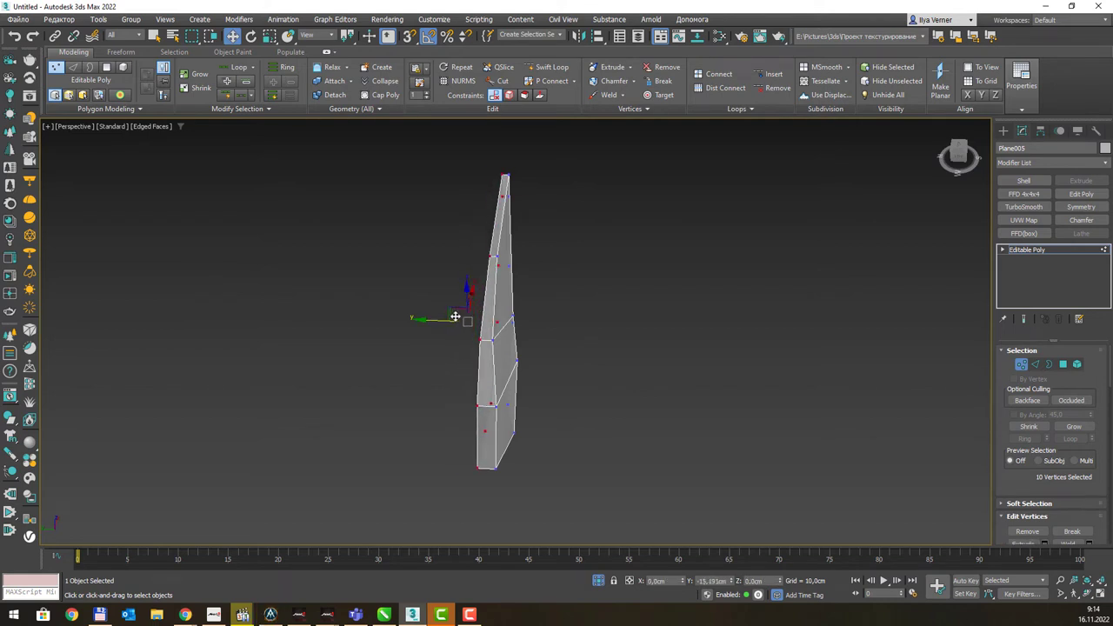
{"action": "left_click_drag", "start_coordinate": [453, 316], "coordinate": [456, 316]}
{"action": "mouse_move", "coordinate": [590, 338]}
{"action": "middle_mouse_down", "text": "alt"}
{"action": "mouse_move", "coordinate": [619, 338]}
{"action": "mouse_move", "coordinate": [495, 308]}
{"action": "mouse_move", "coordinate": [470, 286]}
{"action": "mouse_move", "coordinate": [571, 325]}
{"action": "mouse_move", "coordinate": [502, 404]}
{"action": "middle_mouse_up", "text": "alt"}
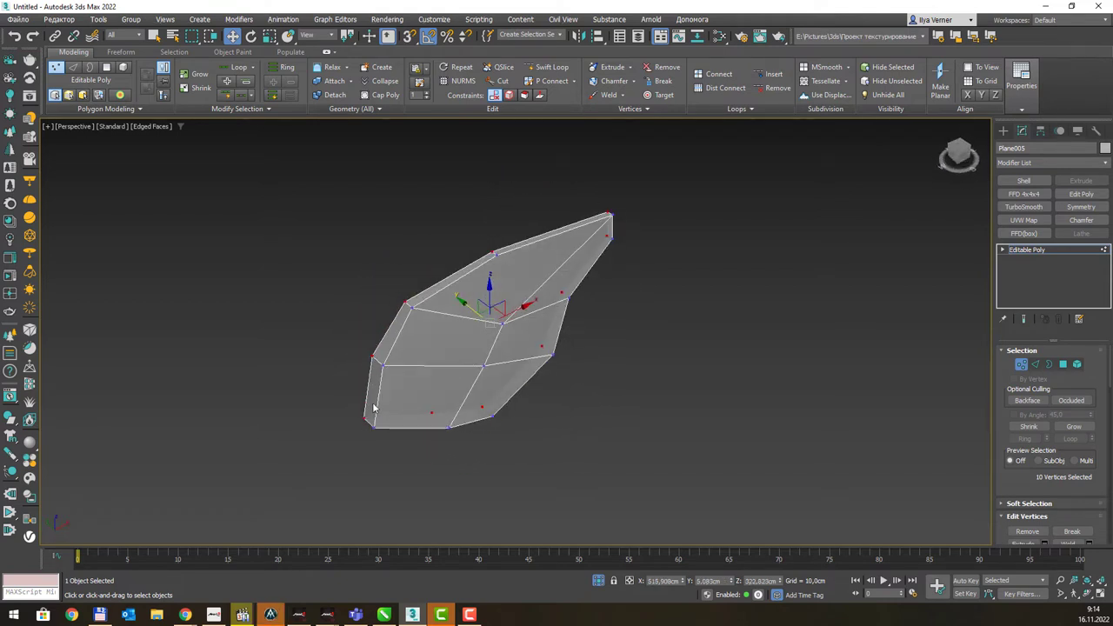
Move the two left corner vertices further left, cancelling the Clone Part of Mesh prompt.
{"action": "left_click", "coordinate": [327, 345]}
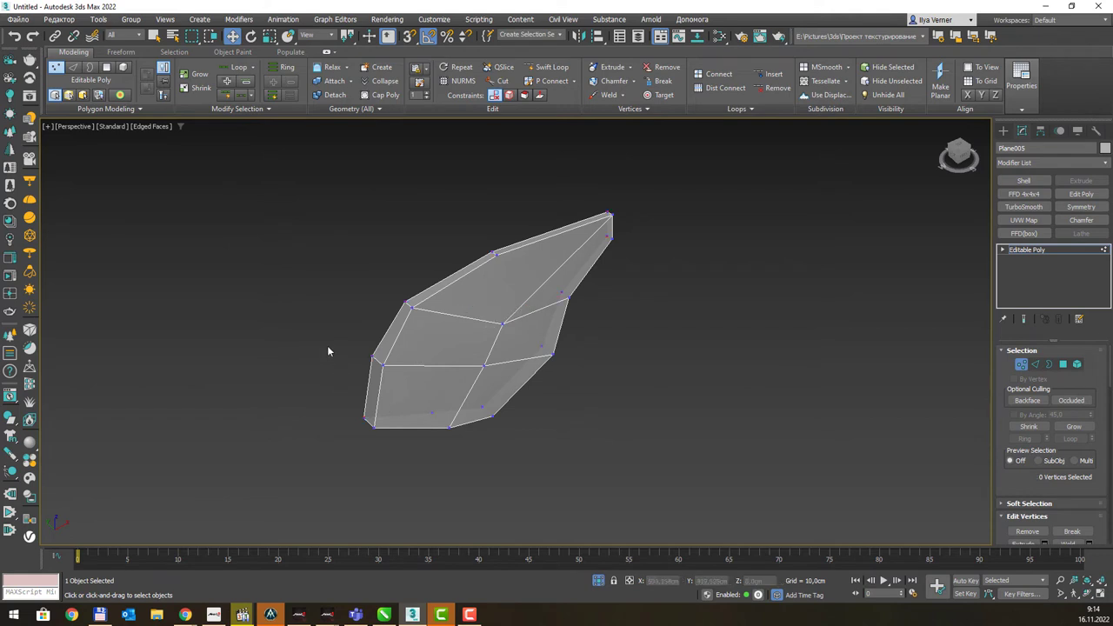
{"action": "left_click", "coordinate": [374, 357]}
{"action": "left_click", "coordinate": [363, 417]}
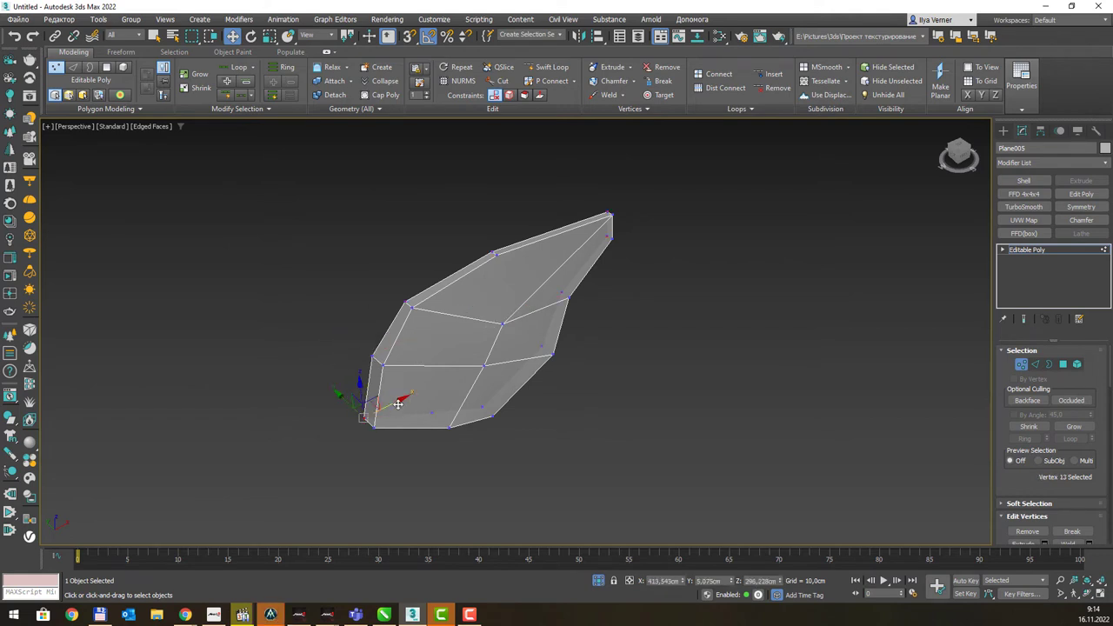
{"action": "left_click", "coordinate": [372, 358], "text": "ctrl"}
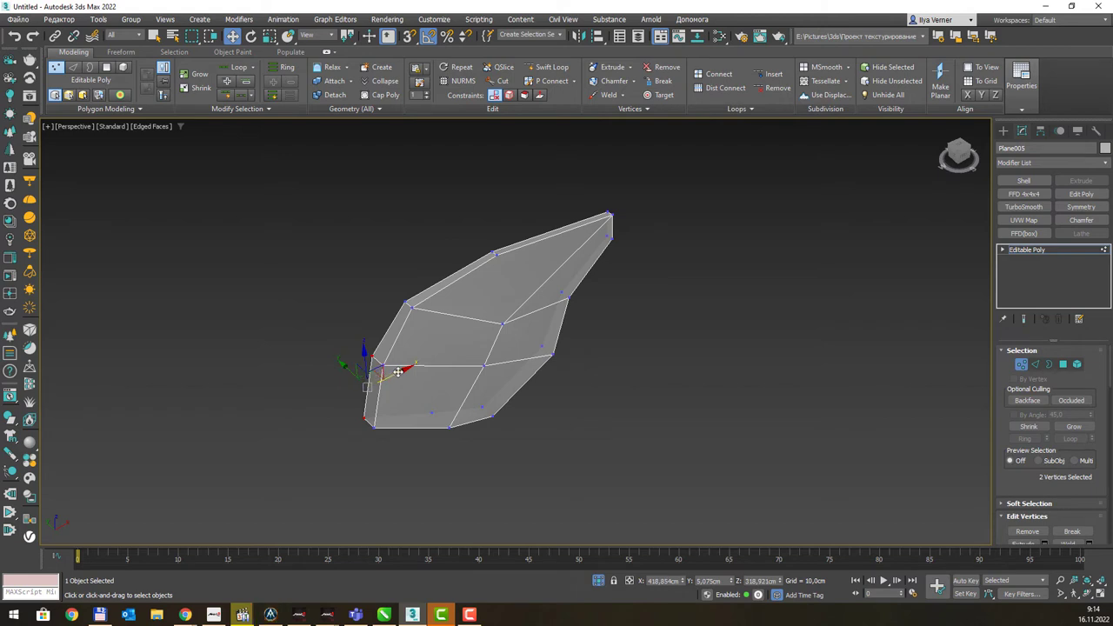
{"action": "left_click_drag", "start_coordinate": [391, 375], "coordinate": [372, 371], "text": "shift"}
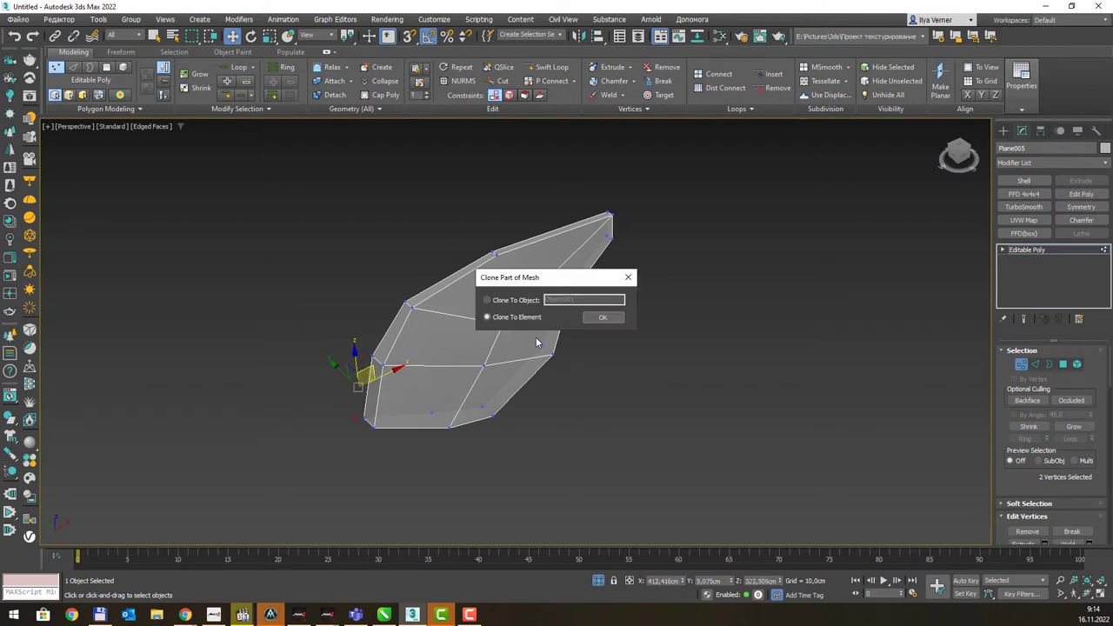
{"action": "key", "text": "Return"}
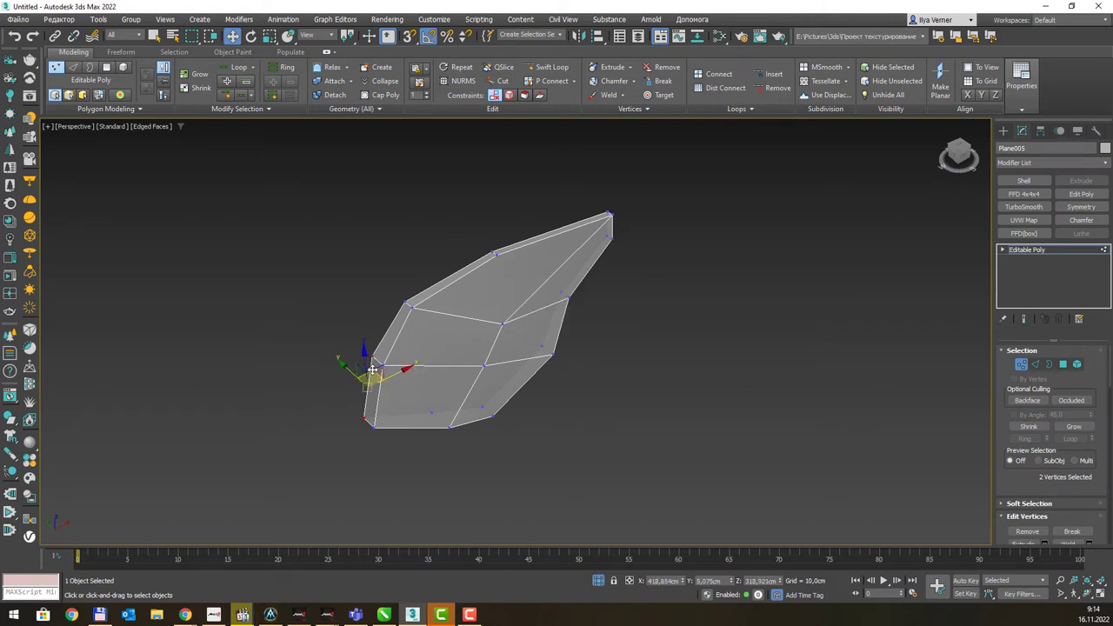
{"action": "left_click_drag", "start_coordinate": [373, 370], "coordinate": [365, 370]}
Select three vertices at the plate's right end and orbit to see the plate edge-on.
{"action": "mouse_move", "coordinate": [366, 370]}
{"action": "middle_mouse_down", "text": "alt"}
{"action": "mouse_move", "coordinate": [634, 318]}
{"action": "mouse_move", "coordinate": [686, 388]}
{"action": "middle_mouse_up", "text": "alt"}
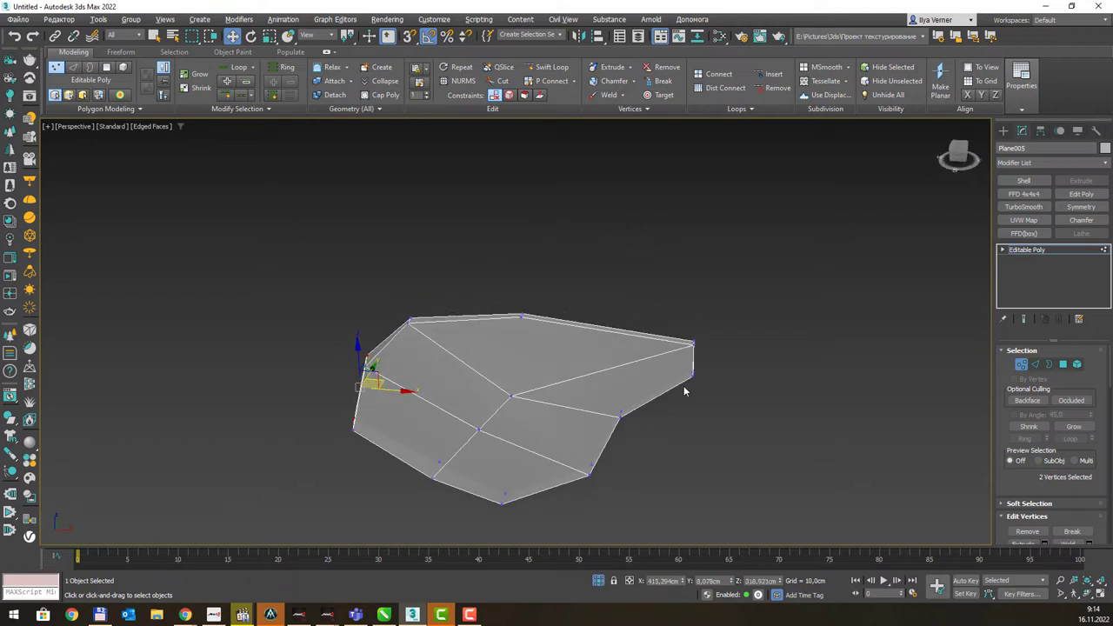
{"action": "scroll", "coordinate": [686, 388], "scroll_direction": "up", "scroll_amount": 3}
{"action": "scroll", "coordinate": [647, 350], "scroll_direction": "up", "scroll_amount": 2}
{"action": "middle_click_drag", "start_coordinate": [555, 397], "coordinate": [489, 311]}
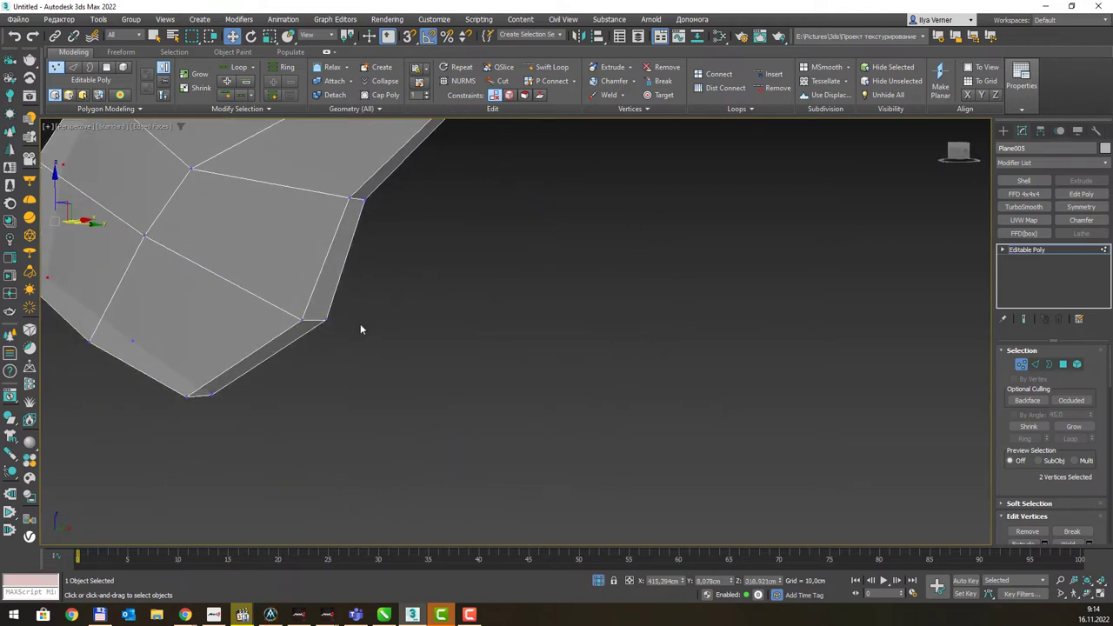
{"action": "left_click", "coordinate": [325, 319]}
{"action": "left_click", "coordinate": [364, 200], "text": "ctrl"}
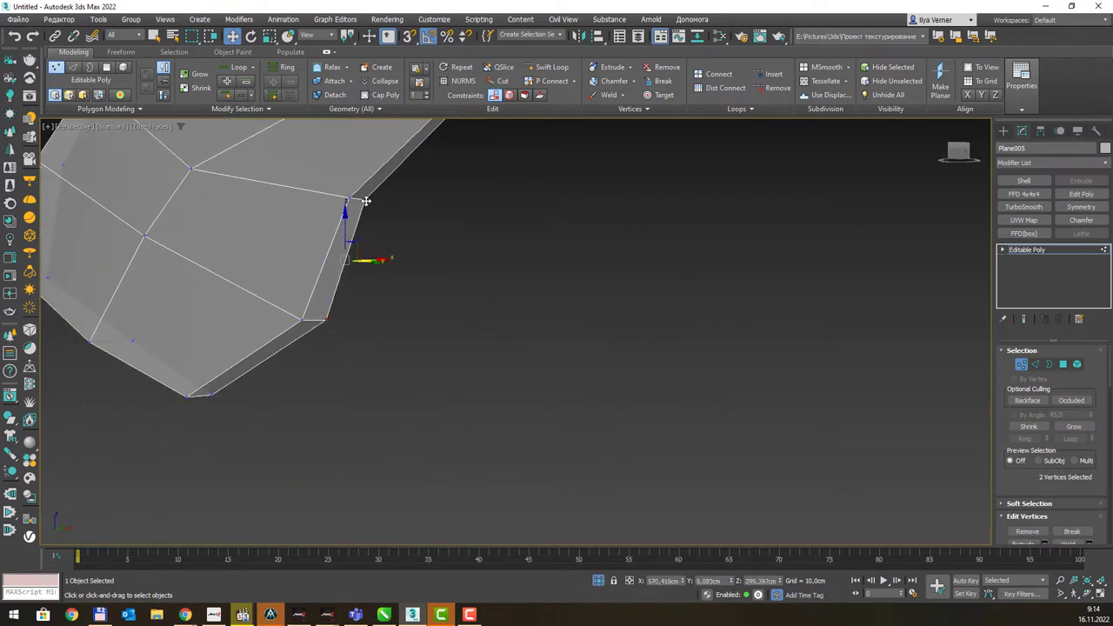
{"action": "left_click", "coordinate": [211, 397], "text": "ctrl"}
{"action": "scroll", "coordinate": [298, 367], "scroll_direction": "down", "scroll_amount": 4}
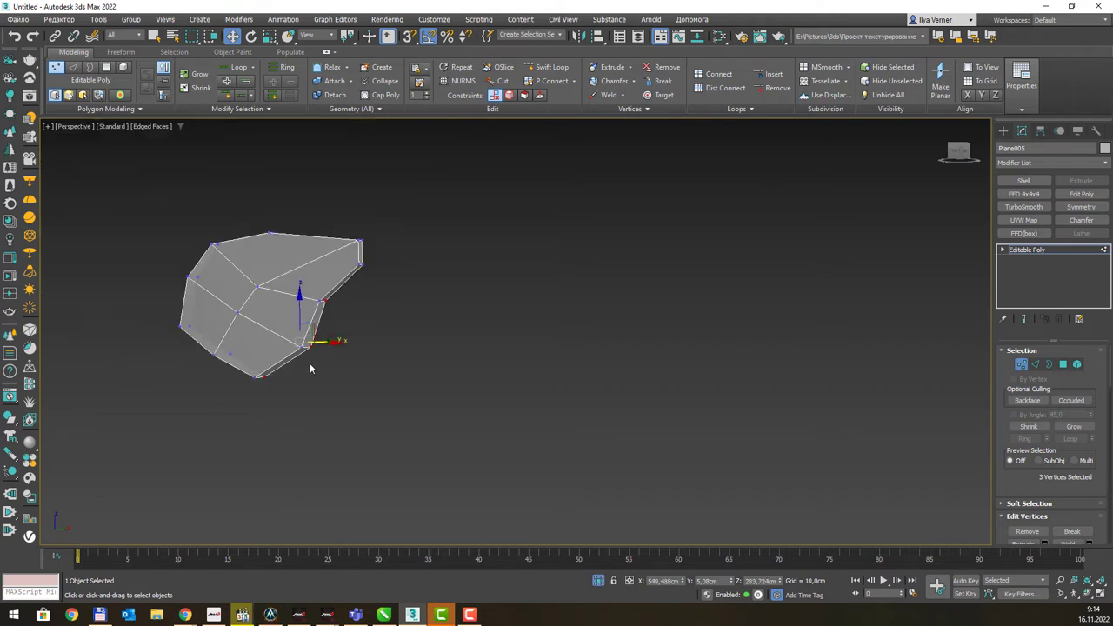
{"action": "mouse_move", "coordinate": [394, 327]}
{"action": "middle_mouse_down", "text": "alt"}
{"action": "mouse_move", "coordinate": [339, 318]}
{"action": "mouse_move", "coordinate": [289, 366]}
{"action": "middle_mouse_up", "text": "alt"}
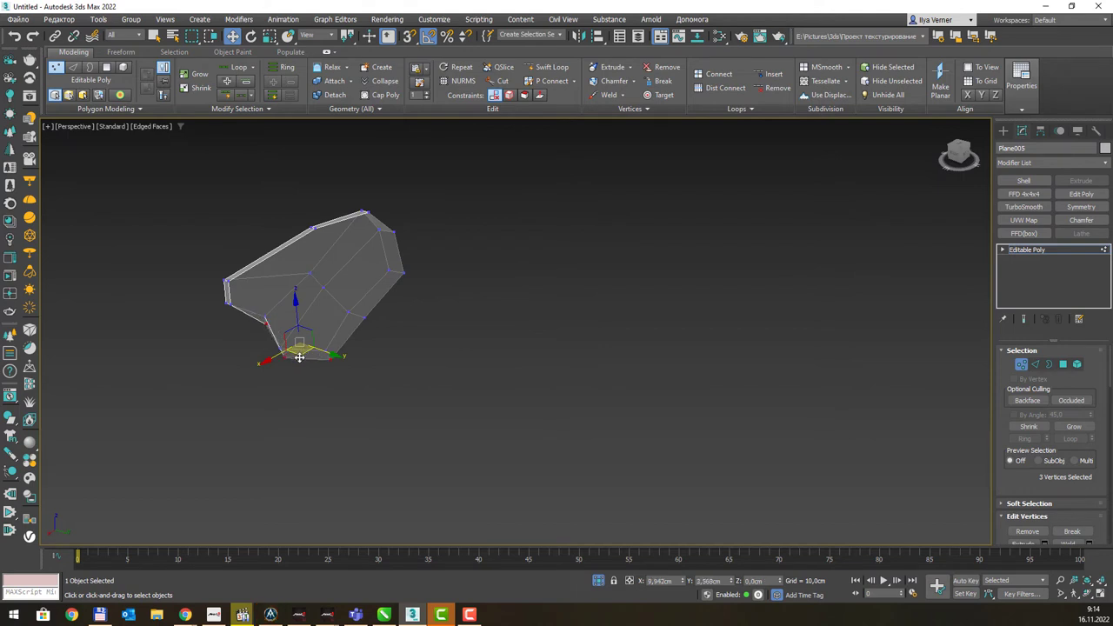
{"action": "mouse_move", "coordinate": [338, 331]}
{"action": "middle_mouse_down", "text": "alt"}
{"action": "mouse_move", "coordinate": [395, 298]}
{"action": "mouse_move", "coordinate": [371, 310]}
{"action": "mouse_move", "coordinate": [607, 335]}
{"action": "middle_mouse_up", "text": "alt"}
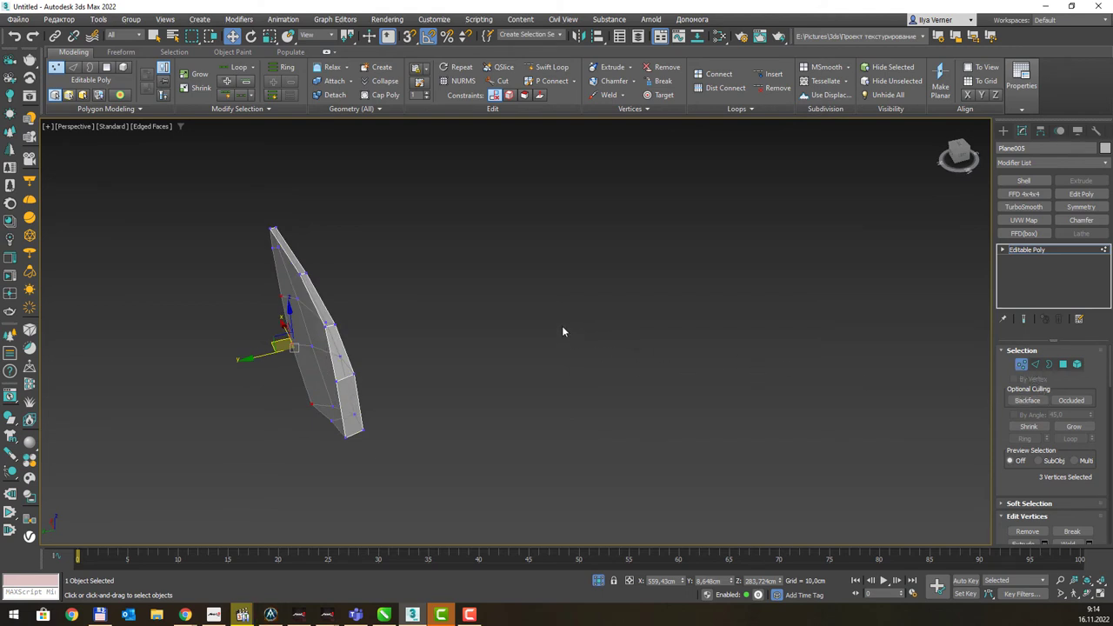
In Left view, scale the slab's side vertices to 13% on X, then nudge them right.
{"action": "key", "text": "l"}
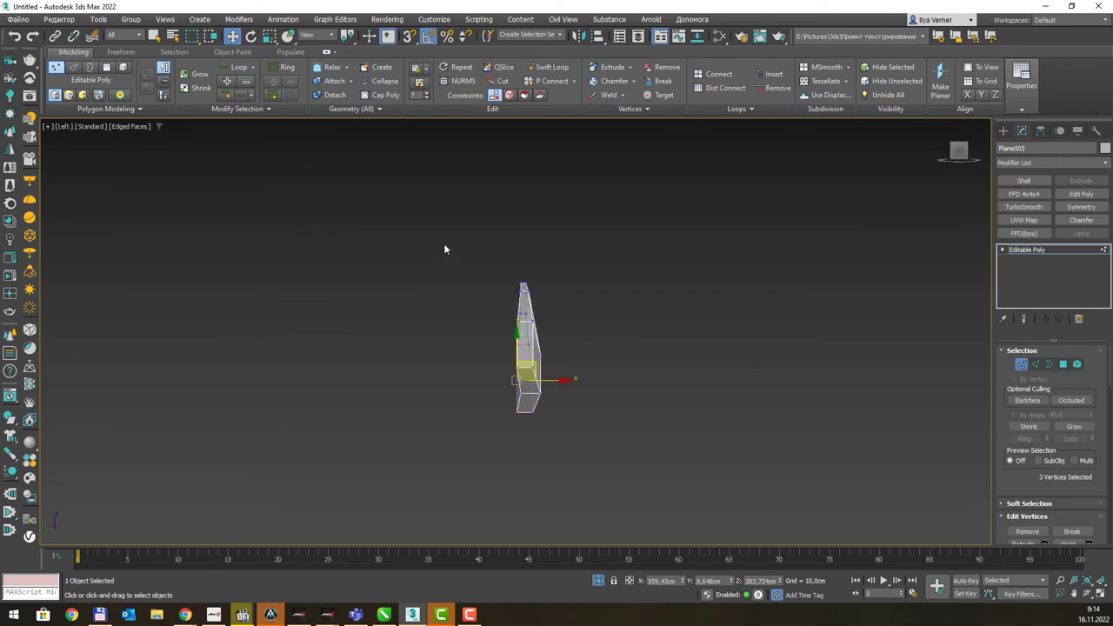
{"action": "left_click_drag", "start_coordinate": [498, 401], "coordinate": [524, 477]}
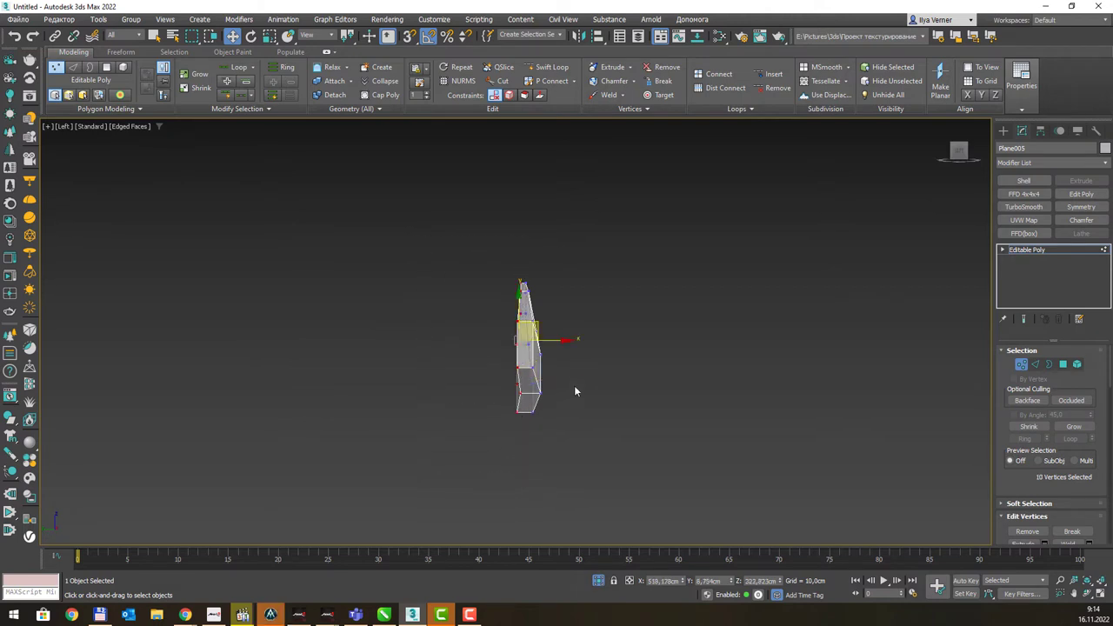
{"action": "key", "text": "r"}
{"action": "left_click_drag", "start_coordinate": [557, 340], "coordinate": [221, 319]}
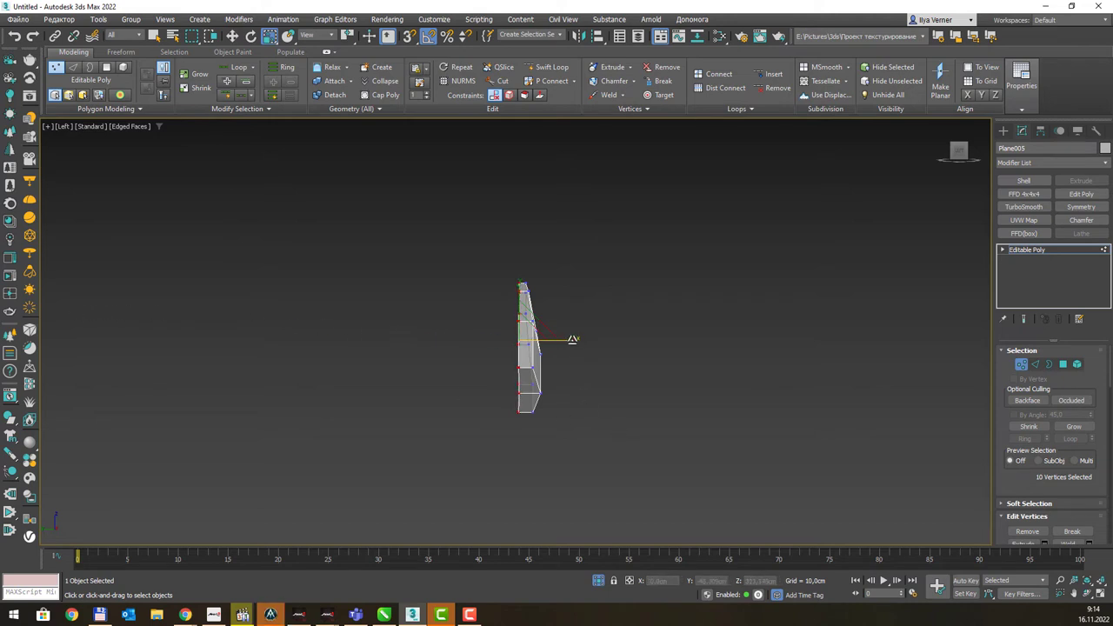
{"action": "scroll", "coordinate": [595, 362], "scroll_direction": "up", "scroll_amount": 2}
{"action": "scroll", "coordinate": [574, 352], "scroll_direction": "up", "scroll_amount": 2}
{"action": "key", "text": "w"}
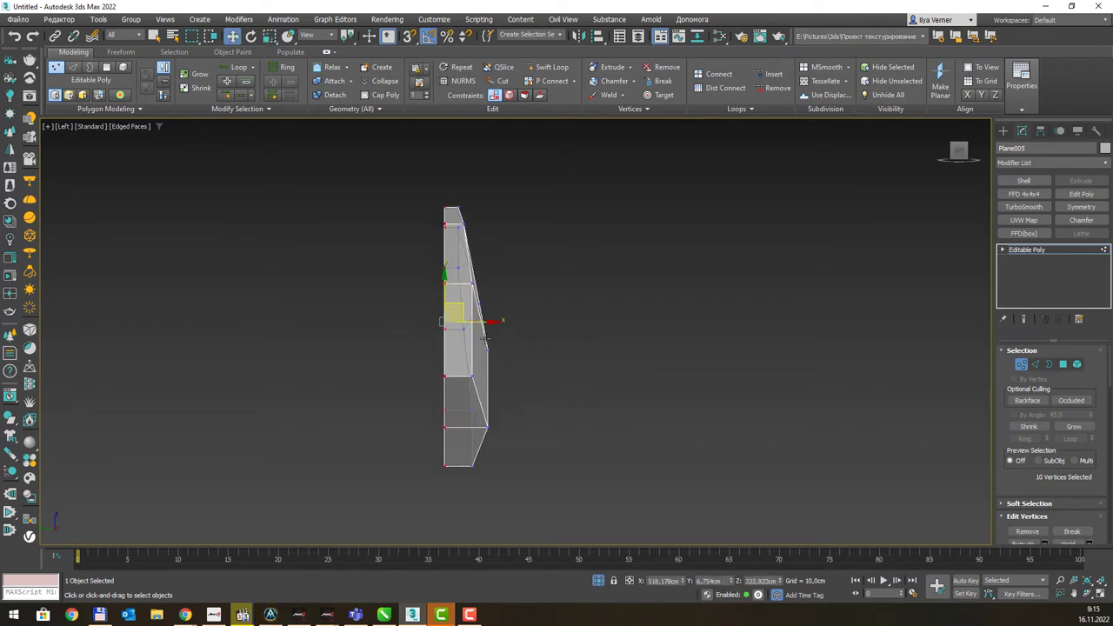
{"action": "left_click_drag", "start_coordinate": [483, 341], "coordinate": [519, 334]}
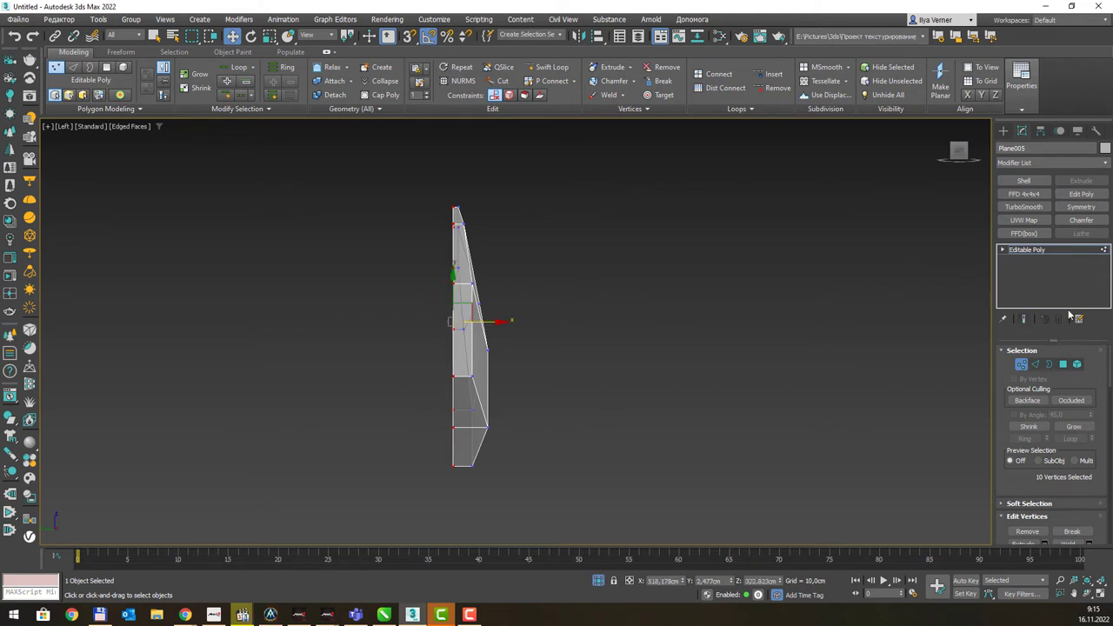
Mirror the second plate with a Symmetry modifier and bring the whole dinosaur into view.
{"action": "left_click", "coordinate": [1082, 207]}
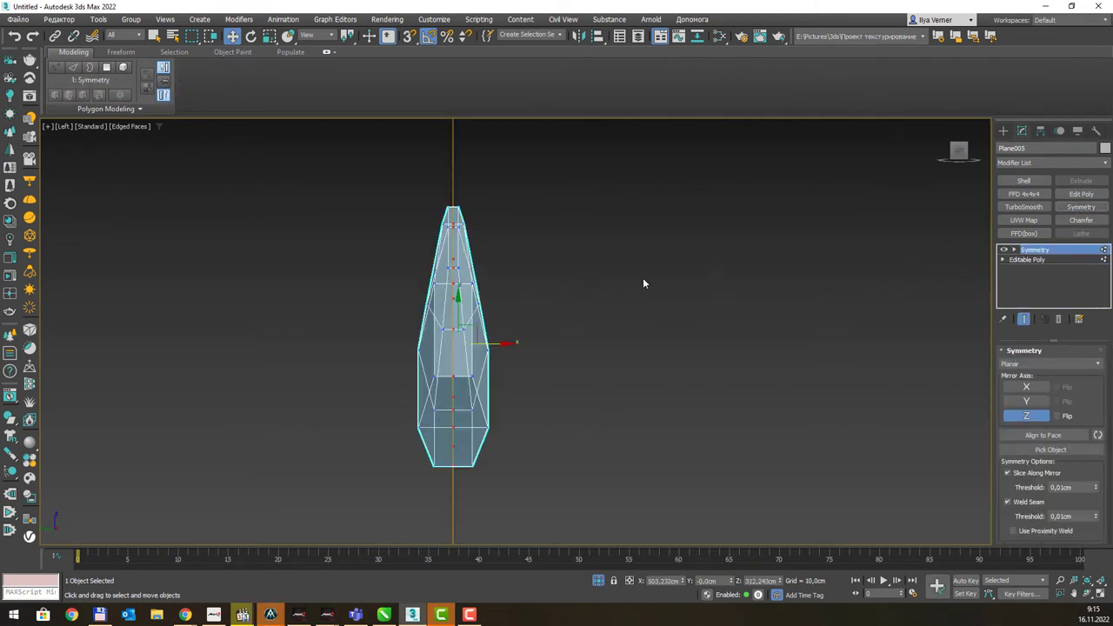
{"action": "mouse_move", "coordinate": [642, 278]}
{"action": "middle_mouse_down", "text": "alt"}
{"action": "mouse_move", "coordinate": [600, 283]}
{"action": "mouse_move", "coordinate": [542, 330]}
{"action": "mouse_move", "coordinate": [507, 291]}
{"action": "mouse_move", "coordinate": [497, 246]}
{"action": "mouse_move", "coordinate": [445, 226]}
{"action": "mouse_move", "coordinate": [539, 285]}
{"action": "middle_mouse_up", "text": "alt"}
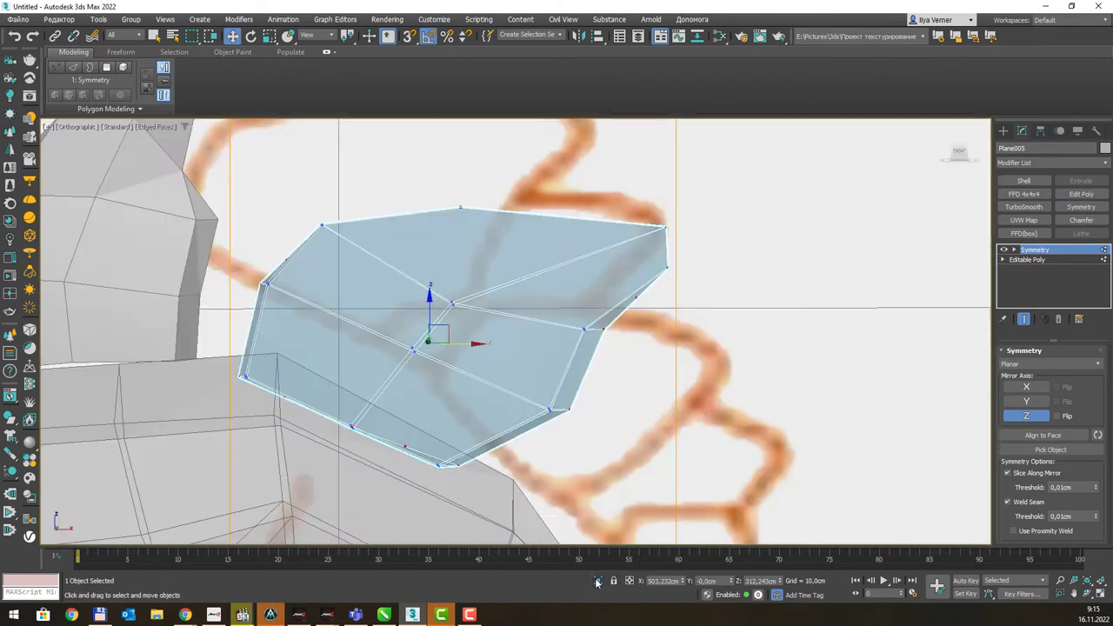
{"action": "left_click", "coordinate": [598, 580]}
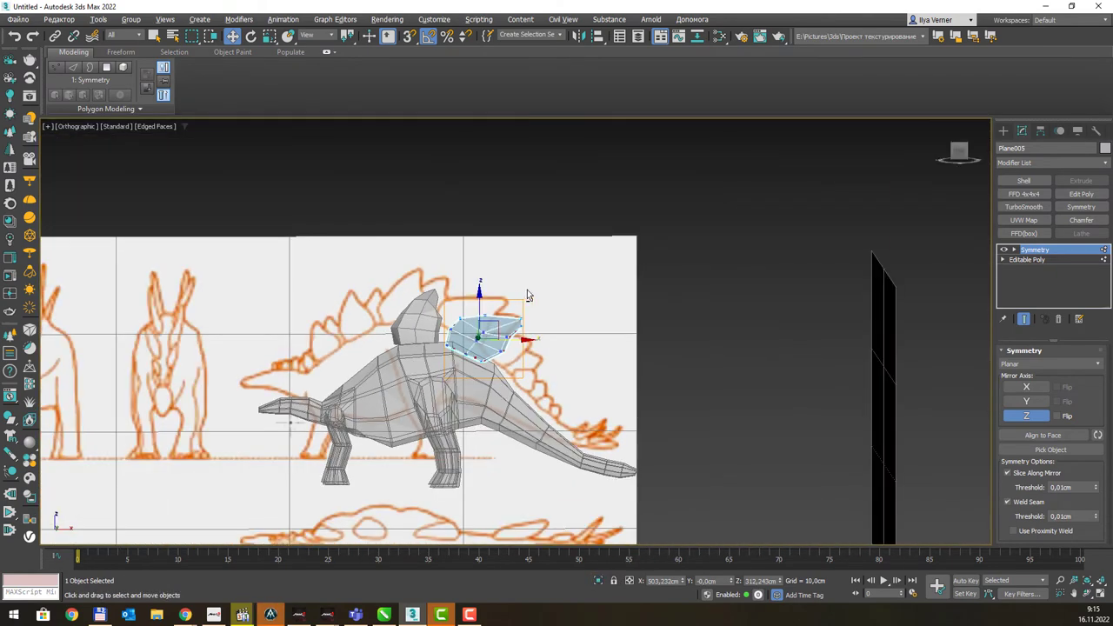
{"action": "middle_click_drag", "start_coordinate": [527, 296], "coordinate": [535, 307], "text": "alt"}
Select both back plates and, in Top view, move them along Y onto the spine centreline.
{"action": "left_click", "coordinate": [435, 322]}
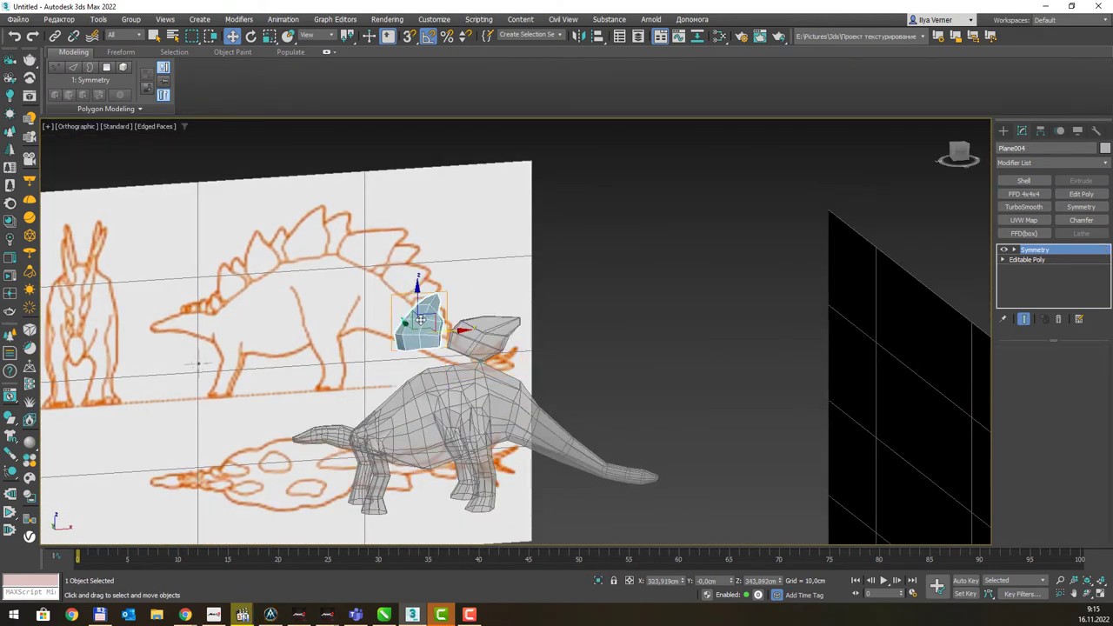
{"action": "left_click", "coordinate": [474, 330], "text": "ctrl"}
{"action": "key", "text": "t"}
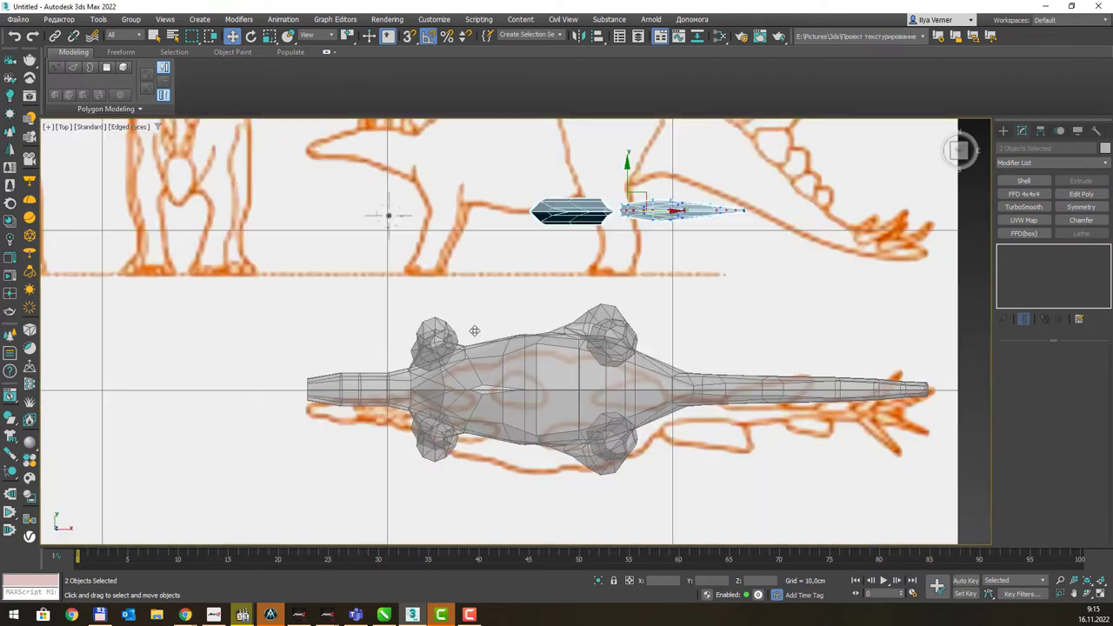
{"action": "left_click_drag", "start_coordinate": [629, 174], "coordinate": [636, 364]}
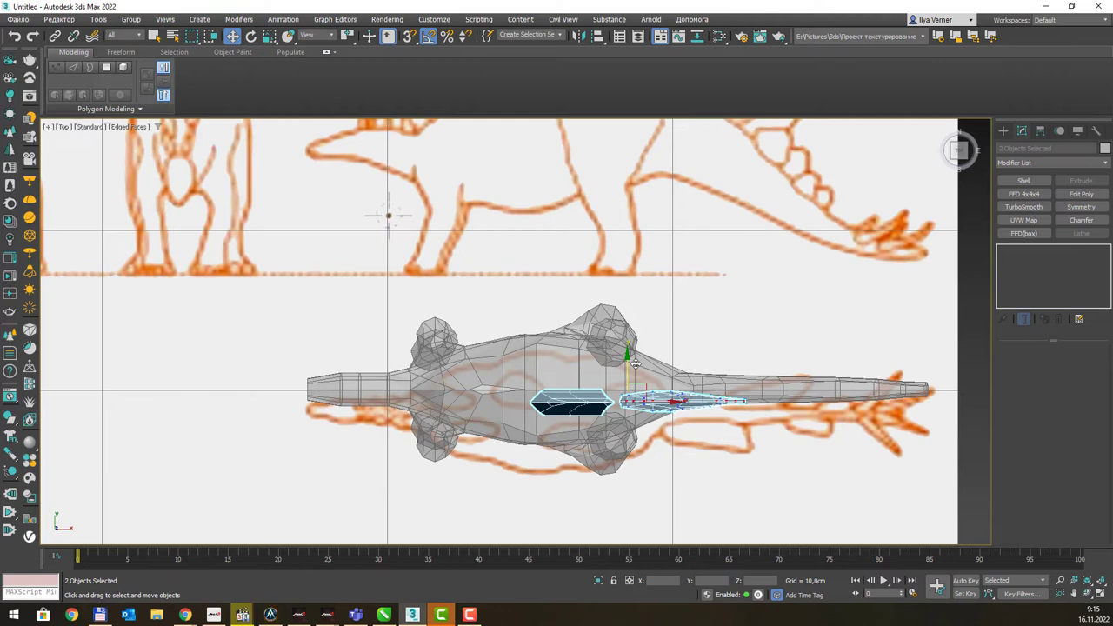
Select the neck-side plate and frame it, centred over the back, in the Front view.
{"action": "left_click", "coordinate": [589, 401]}
{"action": "key", "text": "f"}
{"action": "key", "text": "z"}
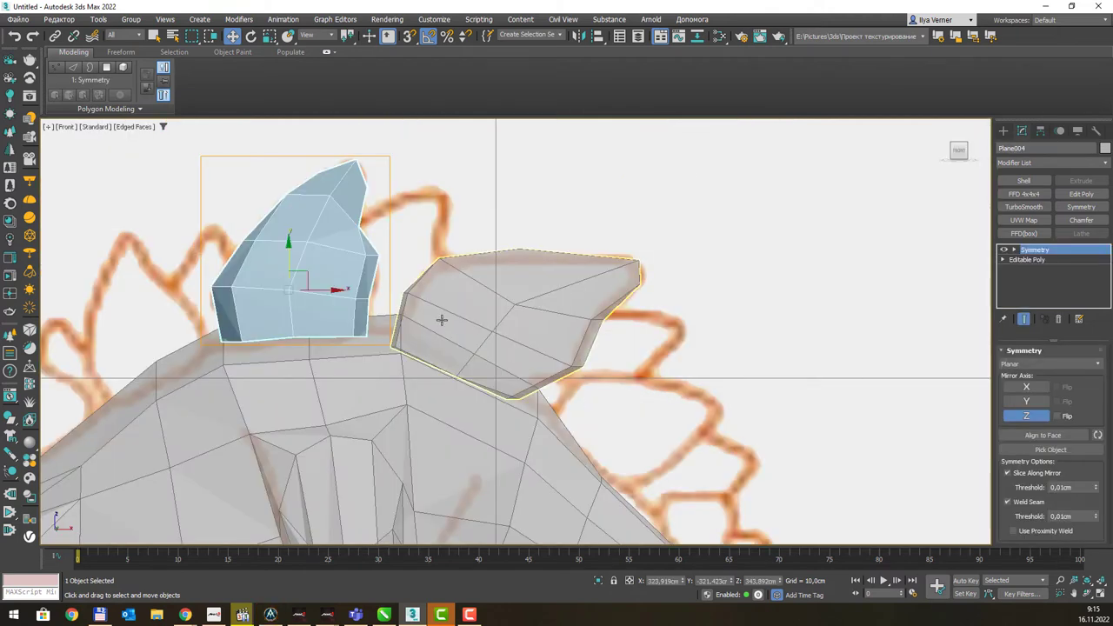
{"action": "scroll", "coordinate": [442, 313], "scroll_direction": "down", "scroll_amount": 1}
{"action": "scroll", "coordinate": [529, 302], "scroll_direction": "up", "scroll_amount": 1}
{"action": "middle_click_drag", "start_coordinate": [529, 302], "coordinate": [540, 302]}
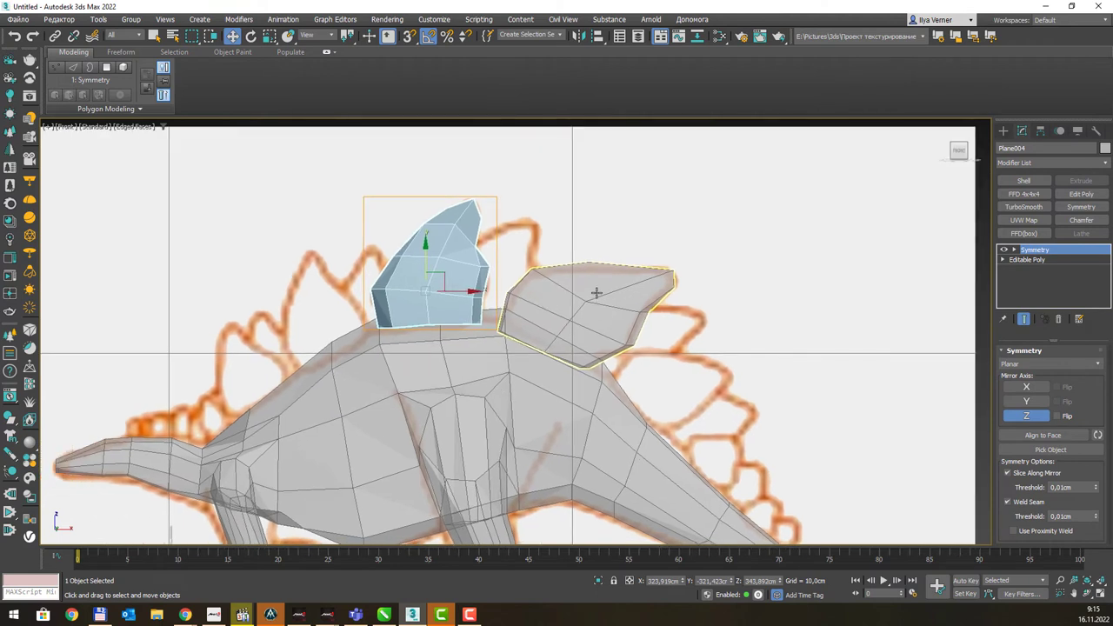
{"action": "middle_click_drag", "start_coordinate": [446, 275], "coordinate": [491, 249]}
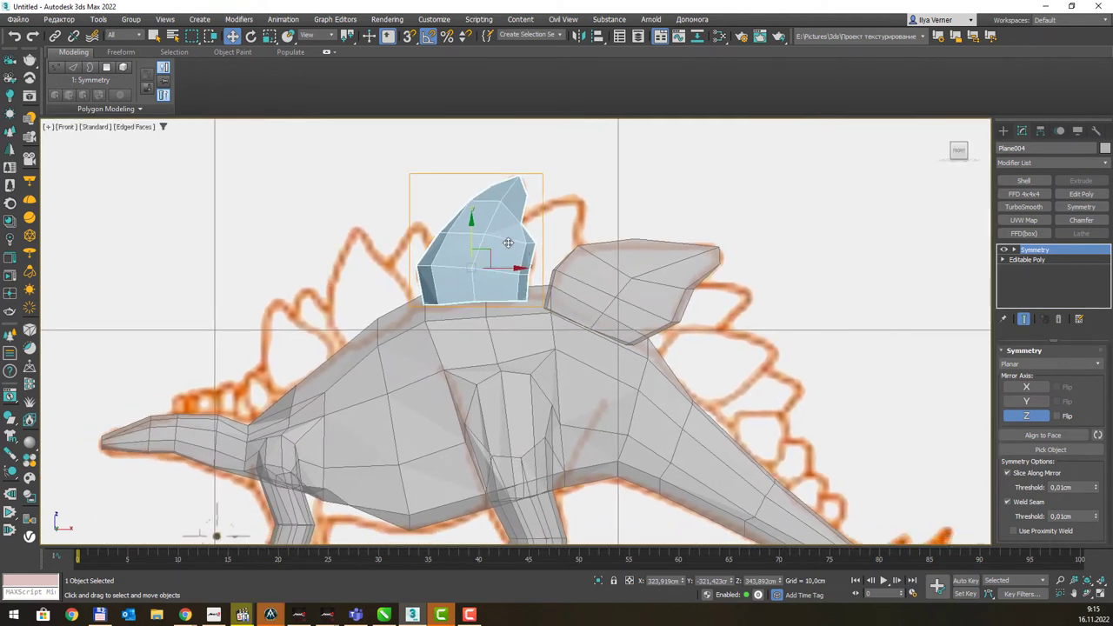
Convert both plates to editable poly and drag out a copy of the neck-side plate.
{"action": "left_click", "coordinate": [604, 264], "text": "ctrl"}
{"action": "right_click", "coordinate": [503, 227]}
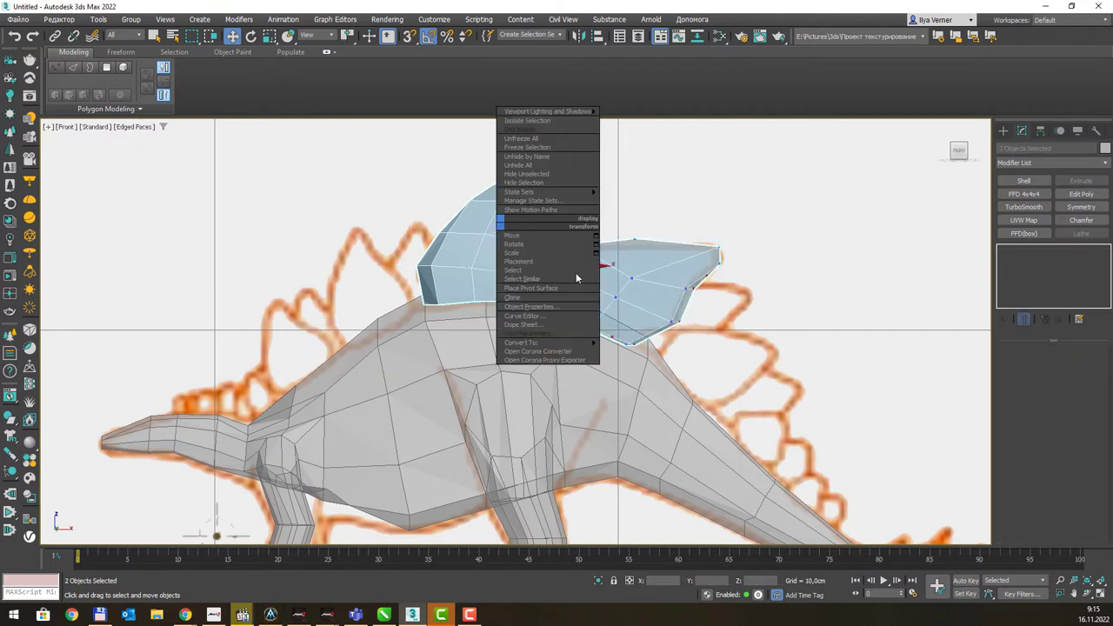
{"action": "left_click", "coordinate": [609, 347]}
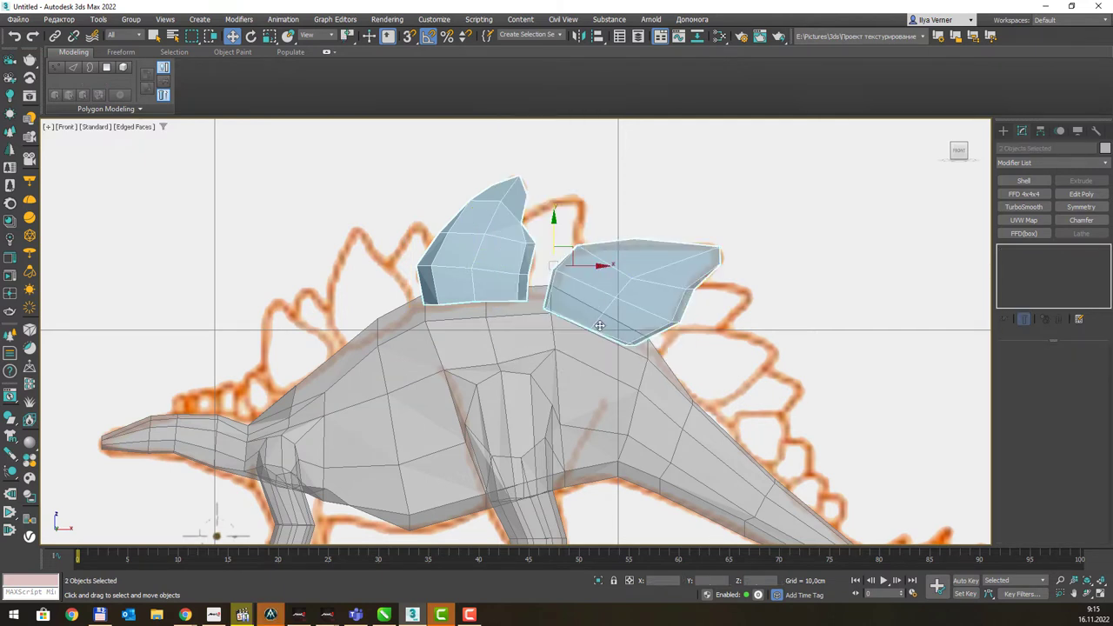
{"action": "left_click", "coordinate": [514, 233]}
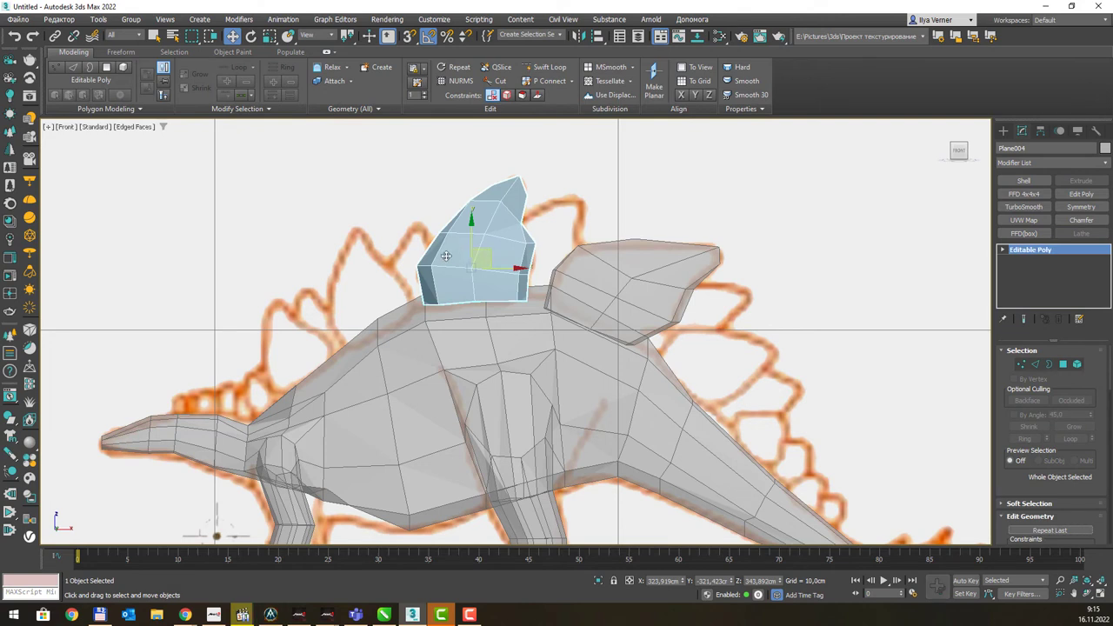
{"action": "left_click_drag", "start_coordinate": [489, 253], "coordinate": [394, 273], "text": "shift"}
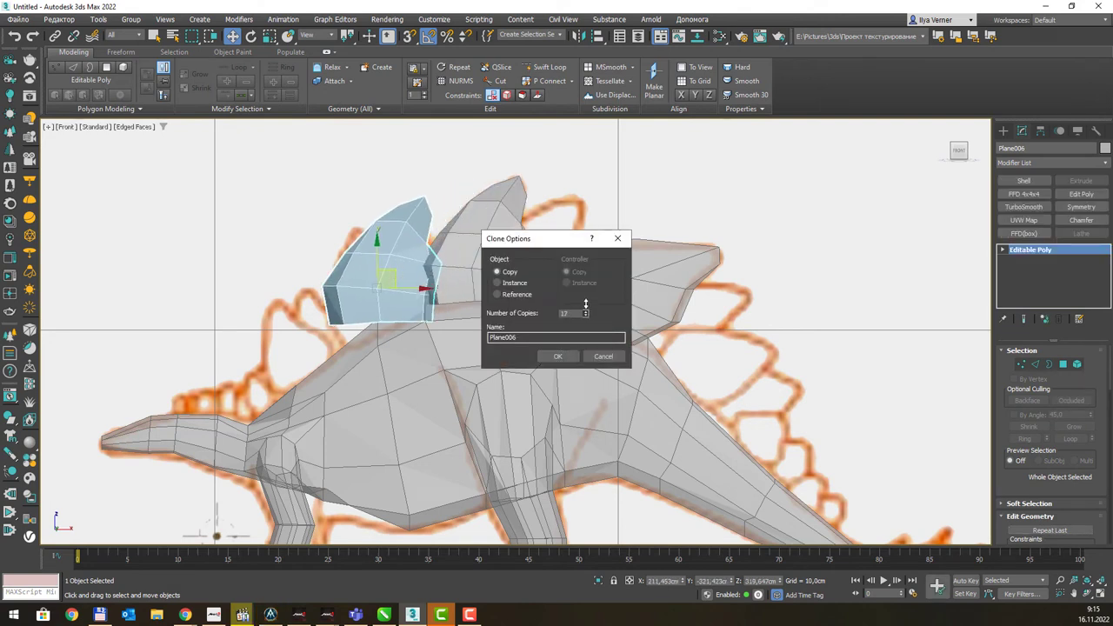
Create the row of plate copies, then shrink, tilt and place the first copy on the back.
{"action": "left_click_drag", "start_coordinate": [585, 305], "coordinate": [585, 313]}
{"action": "left_click", "coordinate": [558, 356]}
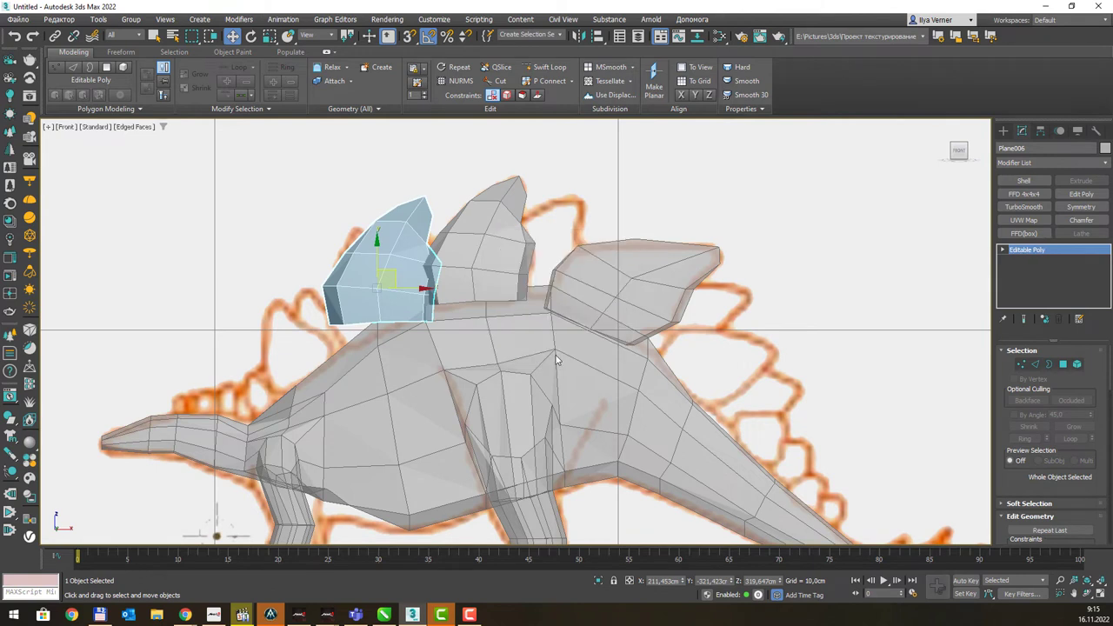
{"action": "left_click", "coordinate": [359, 268]}
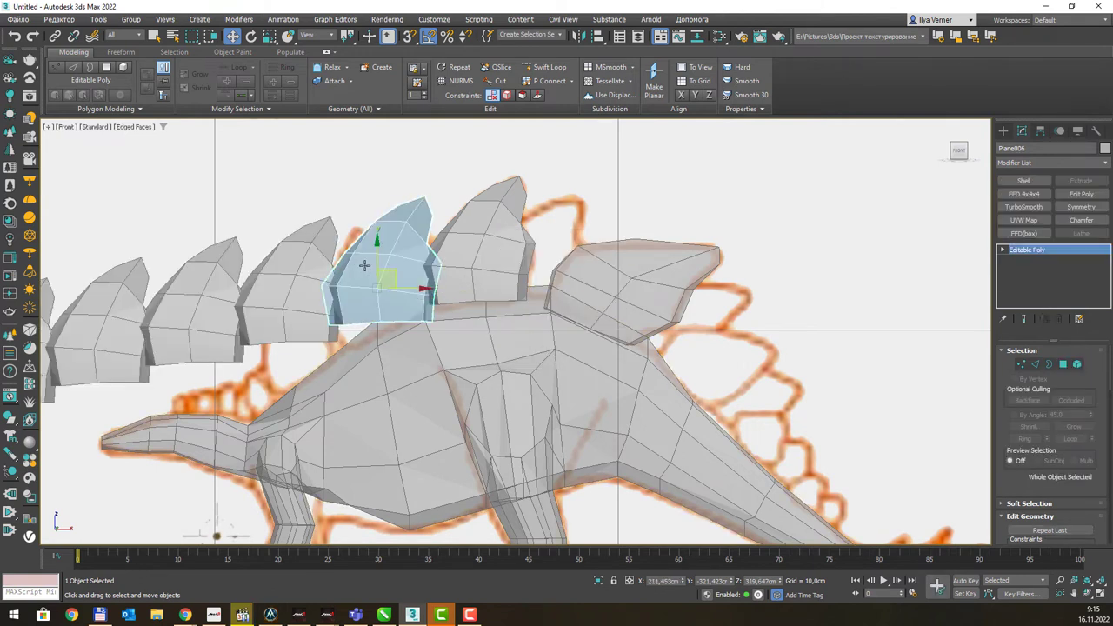
{"action": "key", "text": "r"}
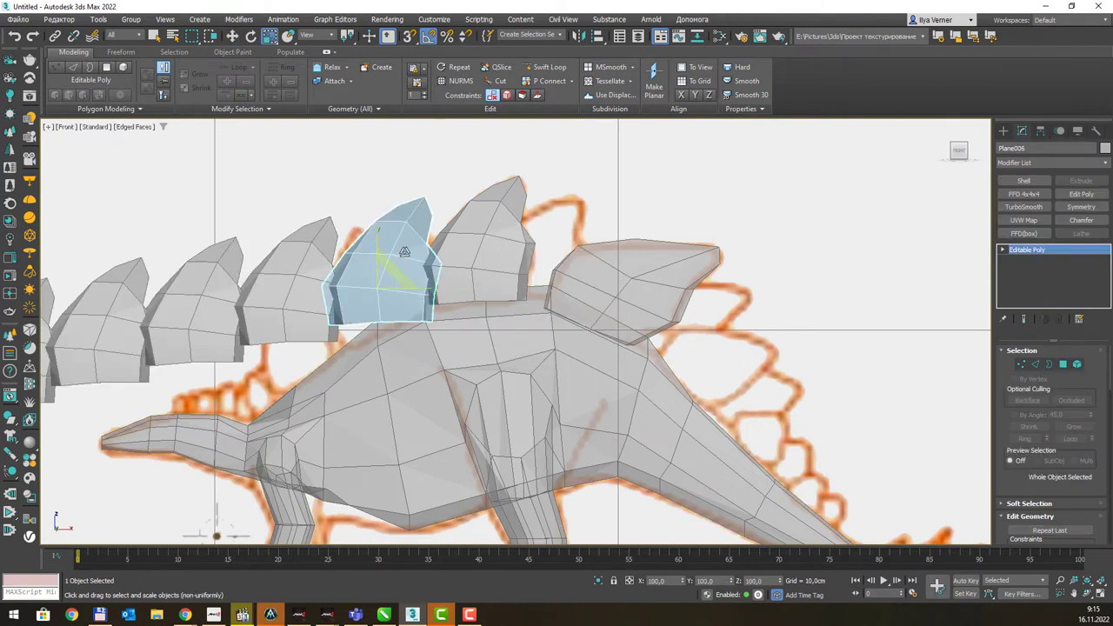
{"action": "mouse_move", "coordinate": [387, 263]}
{"action": "left_mouse_down"}
{"action": "mouse_move", "coordinate": [376, 300]}
{"action": "mouse_move", "coordinate": [410, 262]}
{"action": "mouse_move", "coordinate": [380, 263]}
{"action": "mouse_move", "coordinate": [407, 283]}
{"action": "left_mouse_up"}
{"action": "key", "text": "w"}
{"action": "key", "text": "r"}
{"action": "key", "text": "e"}
{"action": "key", "text": "r"}
{"action": "key", "text": "w"}
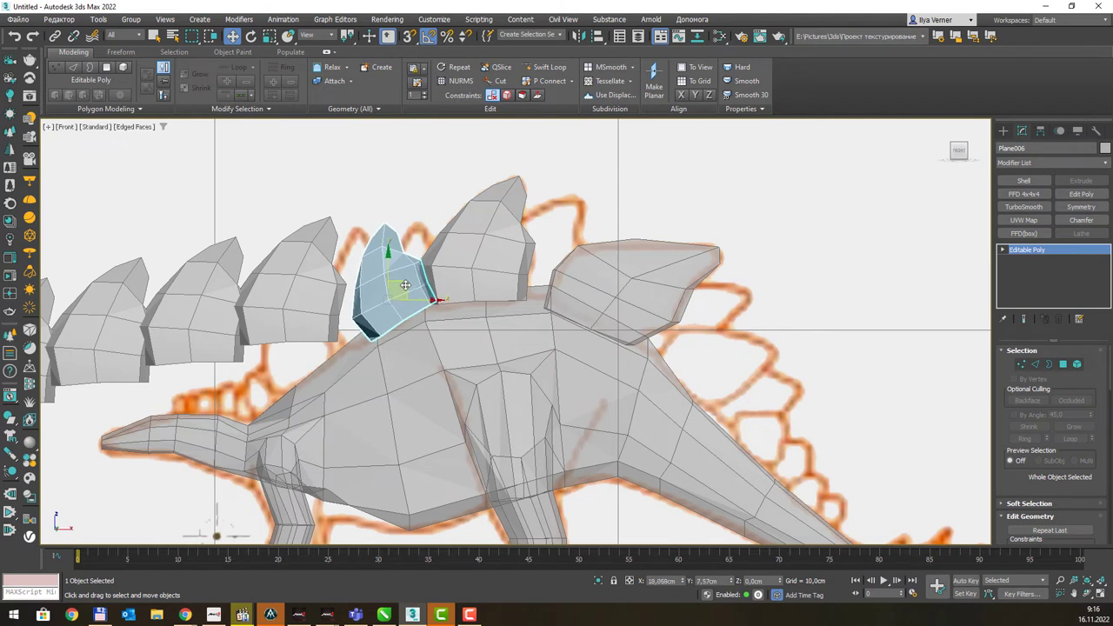
Shrink, tilt and lower the next plate copy toward the neck onto the body.
{"action": "left_click", "coordinate": [310, 280]}
{"action": "key", "text": "r"}
{"action": "mouse_move", "coordinate": [310, 279]}
{"action": "left_mouse_down"}
{"action": "mouse_move", "coordinate": [311, 304]}
{"action": "mouse_move", "coordinate": [312, 279]}
{"action": "mouse_move", "coordinate": [294, 287]}
{"action": "mouse_move", "coordinate": [334, 327]}
{"action": "mouse_move", "coordinate": [322, 360]}
{"action": "mouse_move", "coordinate": [347, 338]}
{"action": "mouse_move", "coordinate": [344, 324]}
{"action": "left_mouse_up"}
{"action": "key", "text": "w"}
{"action": "key", "text": "e"}
{"action": "key", "text": "w"}
{"action": "key", "text": "r"}
{"action": "key", "text": "w"}
Shrink the third plate copy, rotate it more upright and set it onto the body.
{"action": "left_click", "coordinate": [207, 304]}
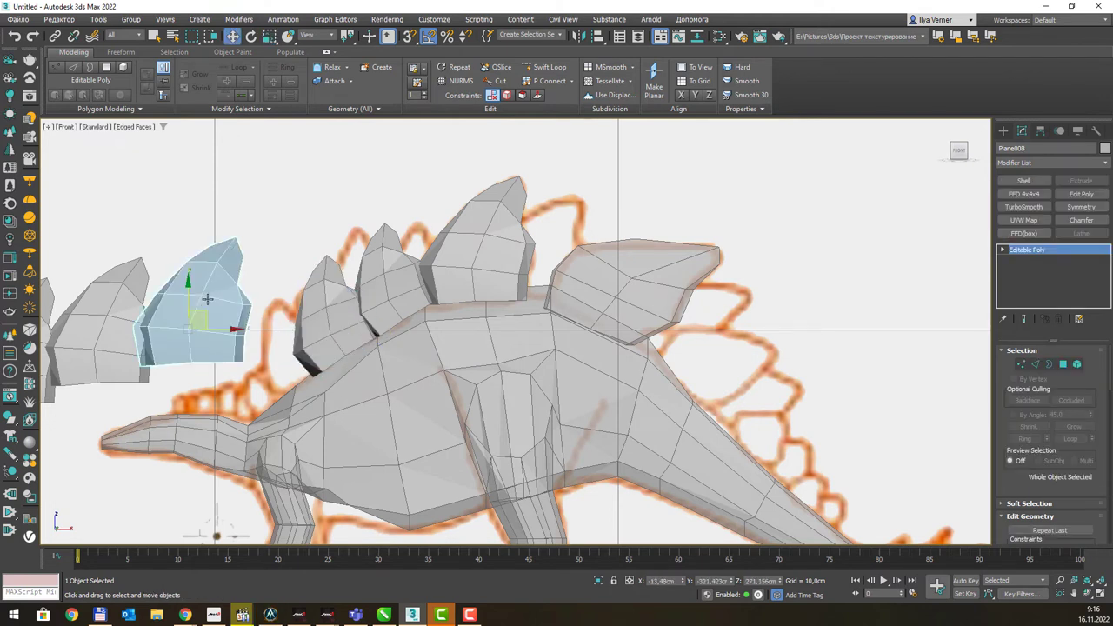
{"action": "key", "text": "r"}
{"action": "mouse_move", "coordinate": [202, 304]}
{"action": "left_mouse_down"}
{"action": "mouse_move", "coordinate": [230, 365]}
{"action": "mouse_move", "coordinate": [173, 320]}
{"action": "mouse_move", "coordinate": [277, 364]}
{"action": "mouse_move", "coordinate": [287, 345]}
{"action": "mouse_move", "coordinate": [320, 352]}
{"action": "mouse_move", "coordinate": [298, 379]}
{"action": "left_mouse_up"}
{"action": "key", "text": "w"}
{"action": "key", "text": "e"}
{"action": "key", "text": "w"}
{"action": "key", "text": "e"}
{"action": "key", "text": "r"}
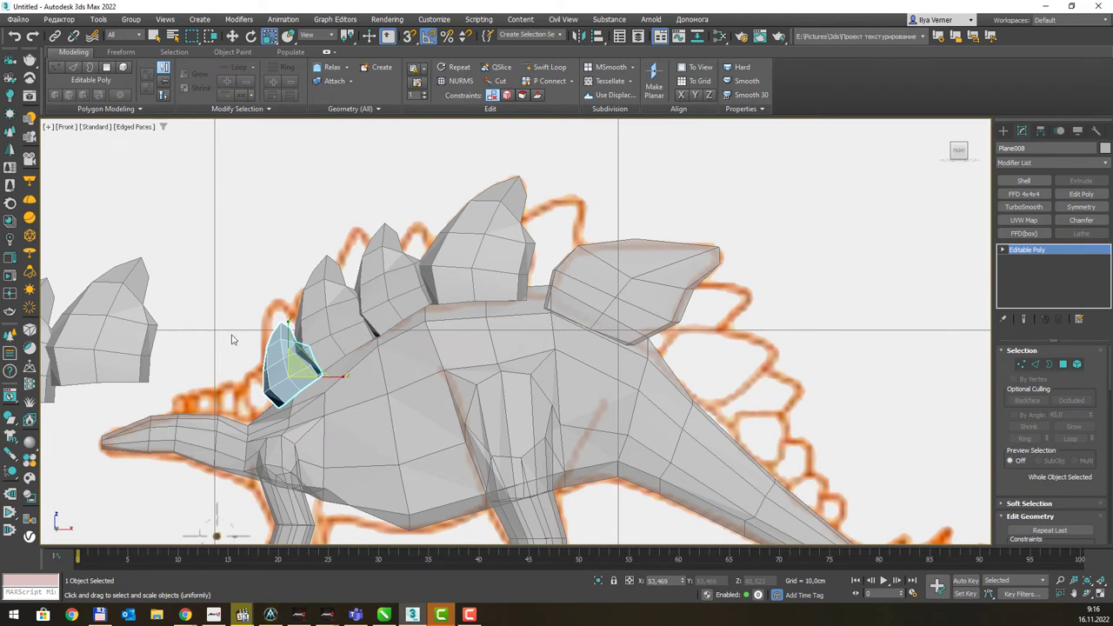
Shrink a spare plate copy into a small plate and set it, tilted, on the neck.
{"action": "middle_click_drag", "start_coordinate": [235, 336], "coordinate": [400, 312]}
{"action": "left_click", "coordinate": [282, 302]}
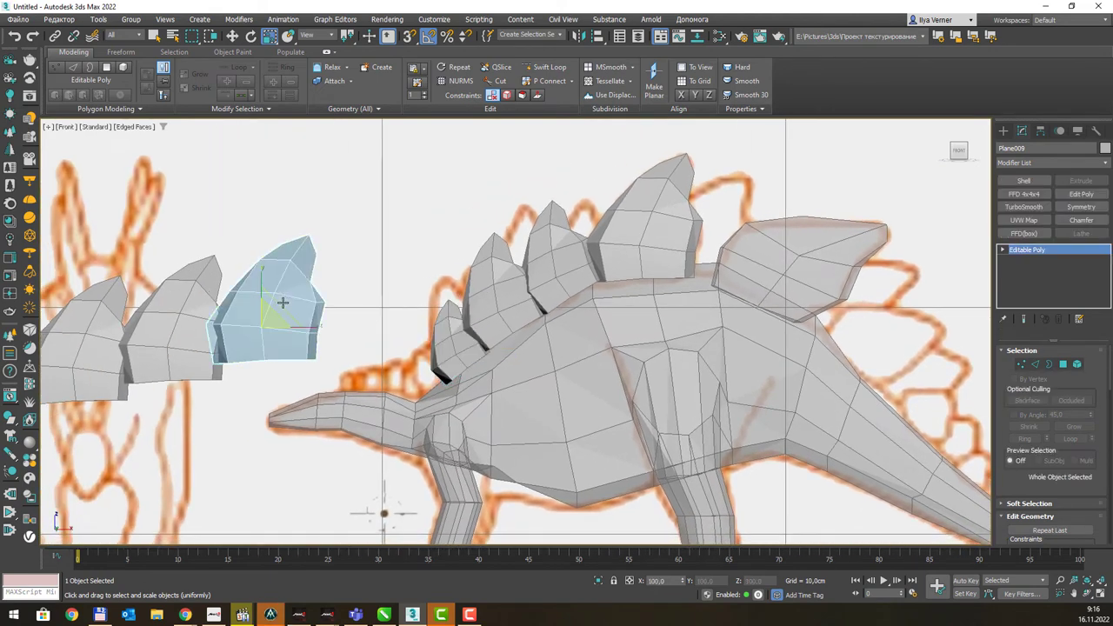
{"action": "left_click_drag", "start_coordinate": [283, 302], "coordinate": [161, 374]}
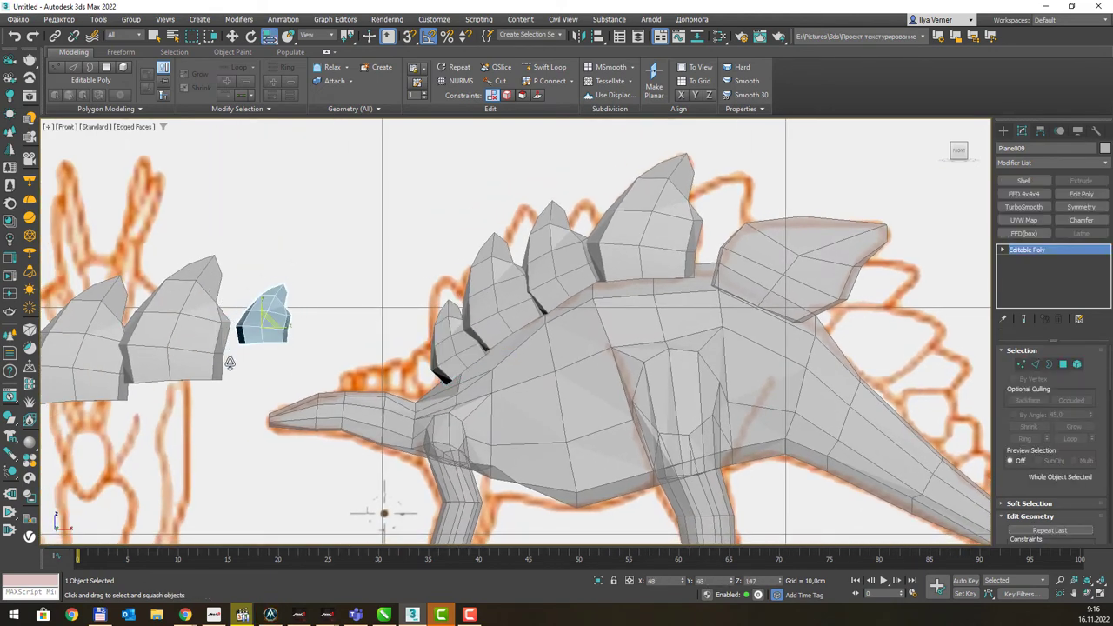
{"action": "key", "text": "w"}
{"action": "left_click_drag", "start_coordinate": [263, 324], "coordinate": [424, 374]}
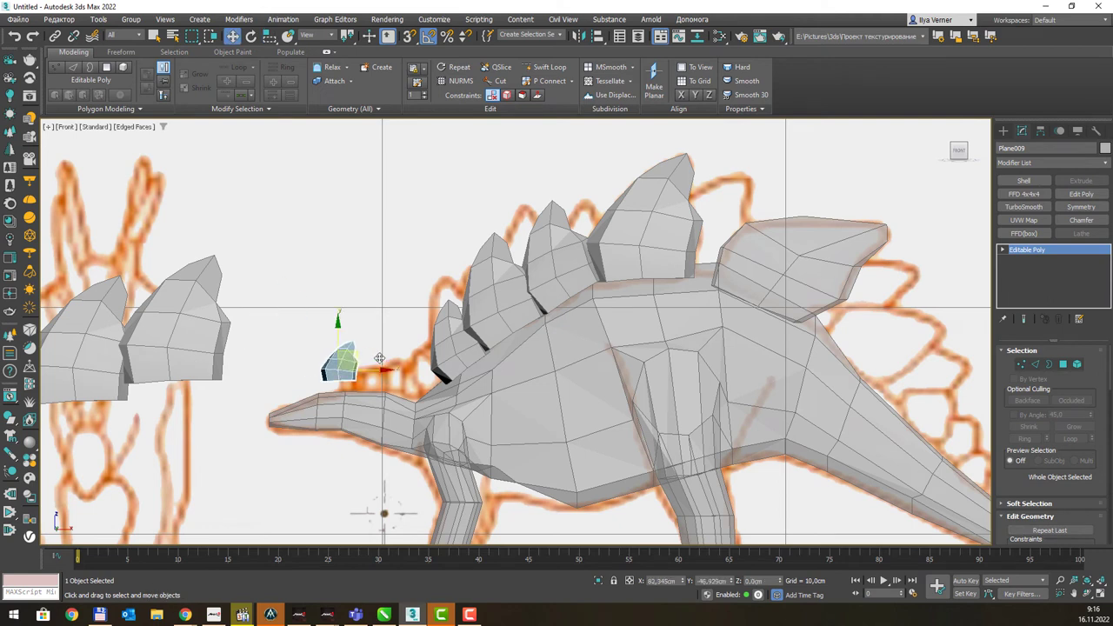
{"action": "key", "text": "e"}
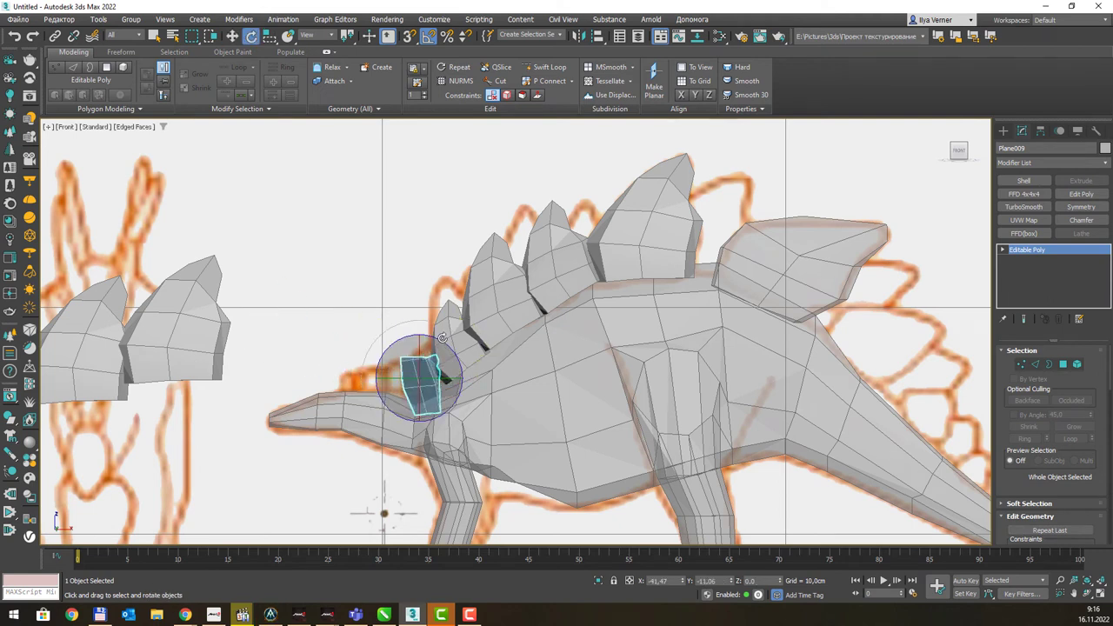
{"action": "left_click_drag", "start_coordinate": [446, 339], "coordinate": [438, 324]}
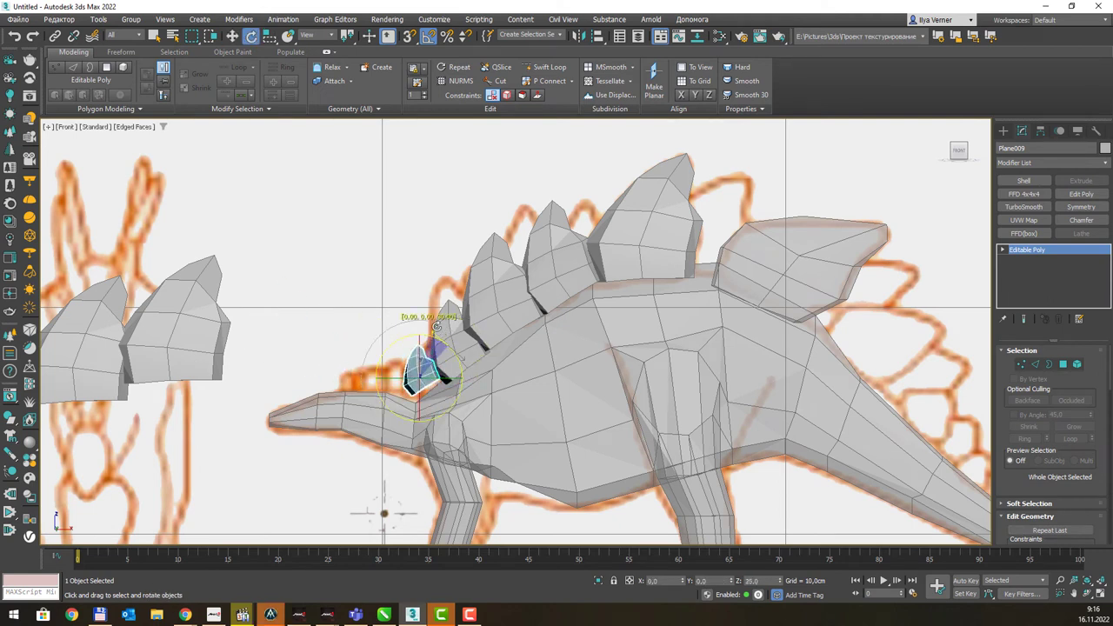
{"action": "key", "text": "w"}
{"action": "left_click_drag", "start_coordinate": [426, 363], "coordinate": [436, 364]}
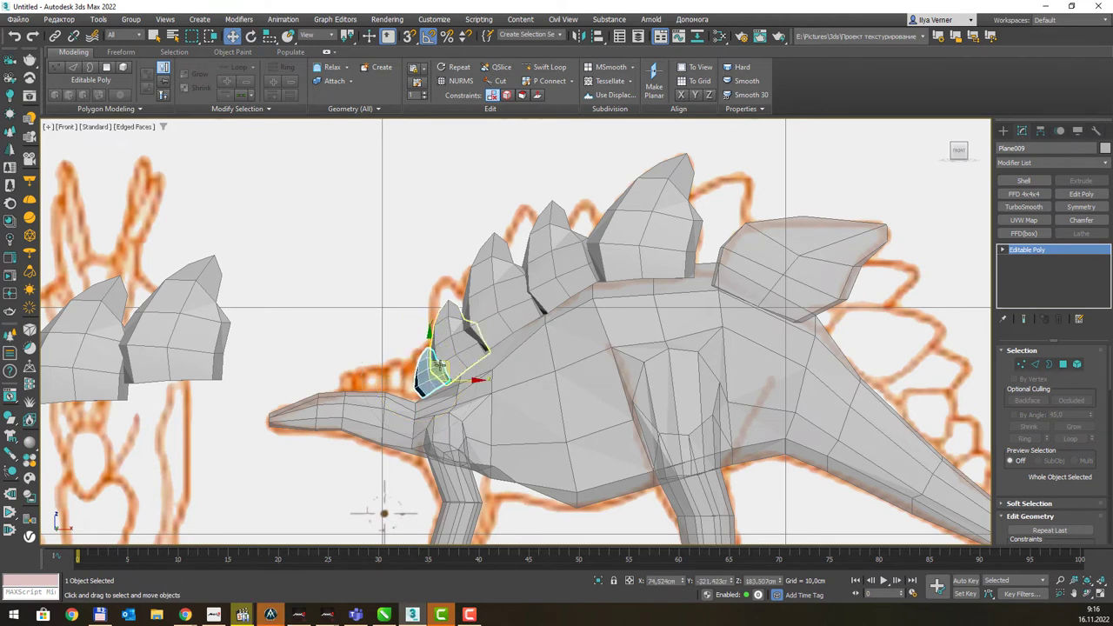
Make a single copy of the neck plate, rotate it, and drag another copy toward the head.
{"action": "left_click_drag", "start_coordinate": [438, 364], "coordinate": [418, 369]}
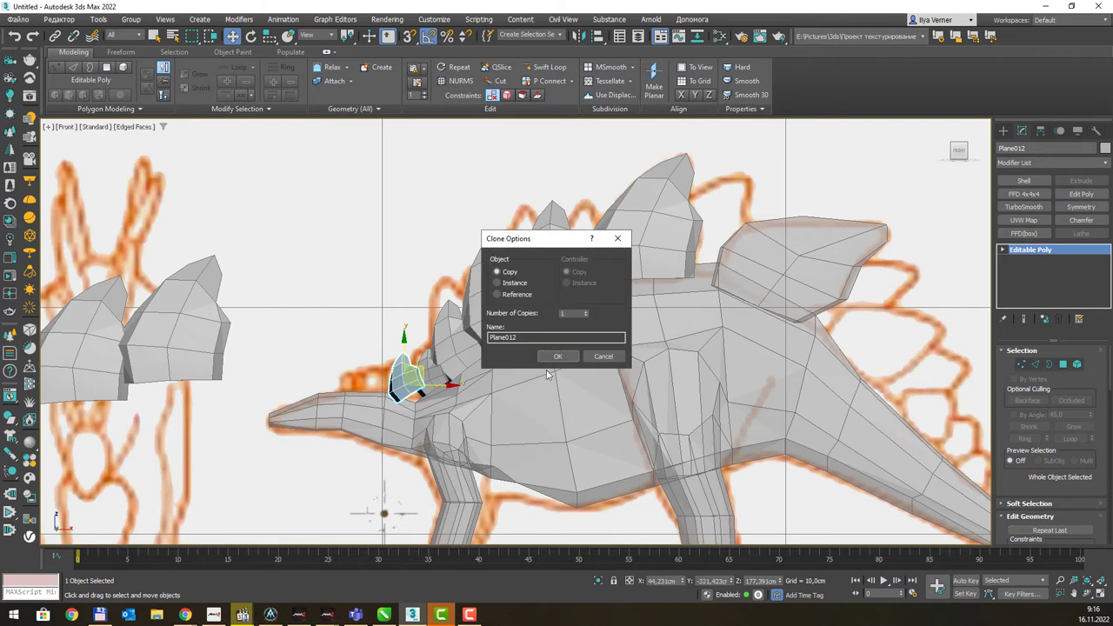
{"action": "left_click", "coordinate": [537, 356]}
{"action": "key", "text": "e"}
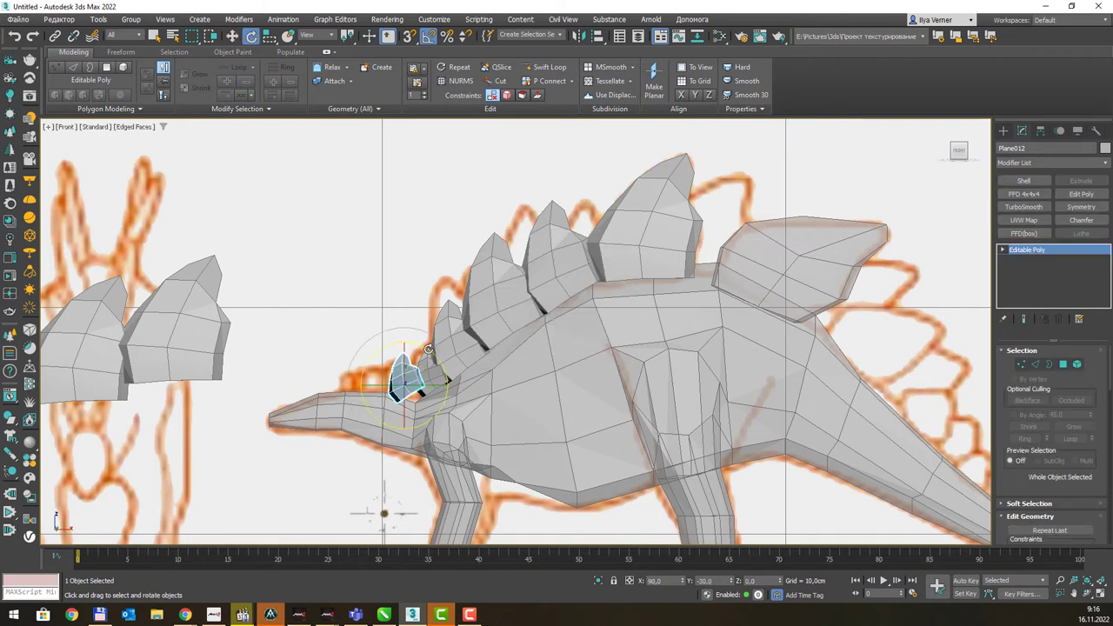
{"action": "mouse_move", "coordinate": [429, 348]}
{"action": "left_mouse_down"}
{"action": "mouse_move", "coordinate": [449, 362]}
{"action": "mouse_move", "coordinate": [419, 380]}
{"action": "left_mouse_up"}
{"action": "key", "text": "r"}
{"action": "key", "text": "w"}
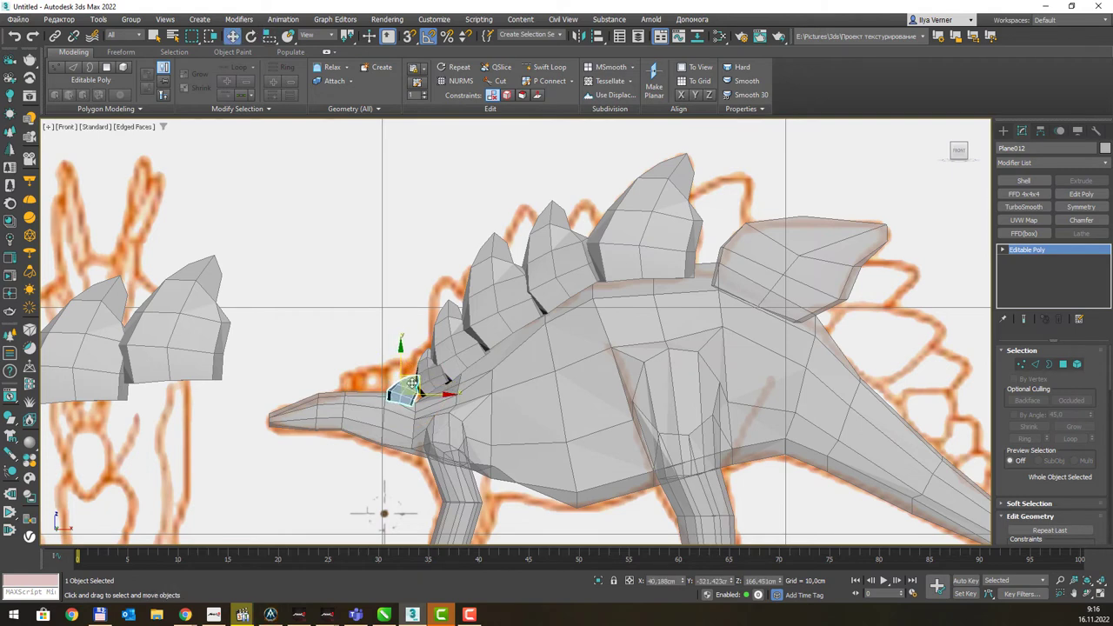
{"action": "scroll", "coordinate": [419, 380], "scroll_direction": "up", "scroll_amount": 2}
{"action": "scroll", "coordinate": [420, 383], "scroll_direction": "up", "scroll_amount": 3}
{"action": "left_click_drag", "start_coordinate": [430, 373], "coordinate": [380, 370], "text": "shift"}
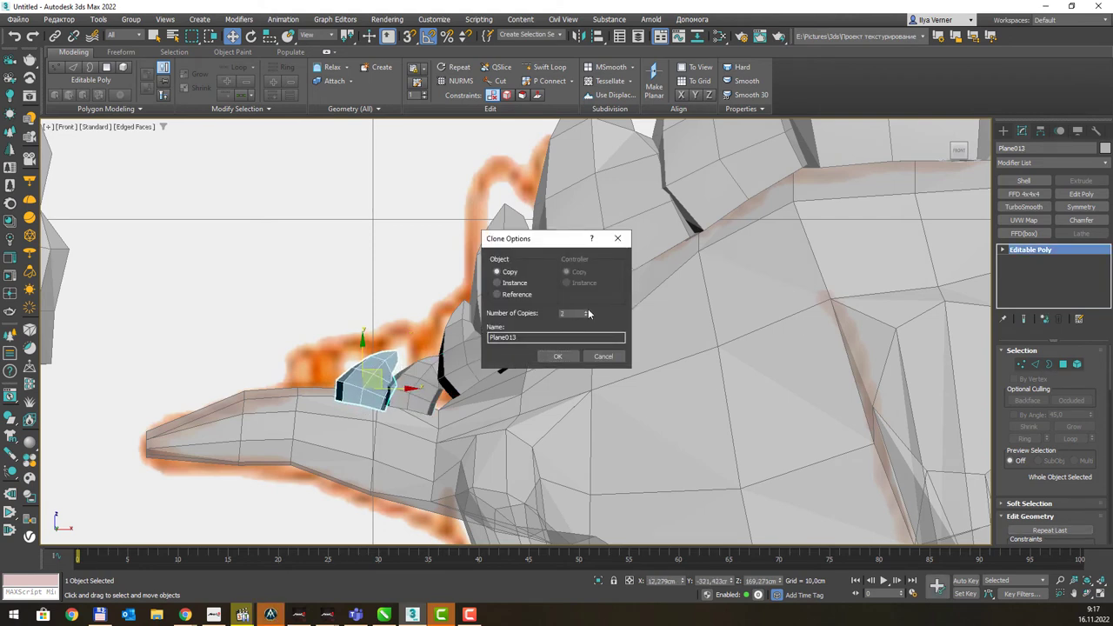
Place the new neck plate copy closer to the head.
{"action": "left_click", "coordinate": [558, 357]}
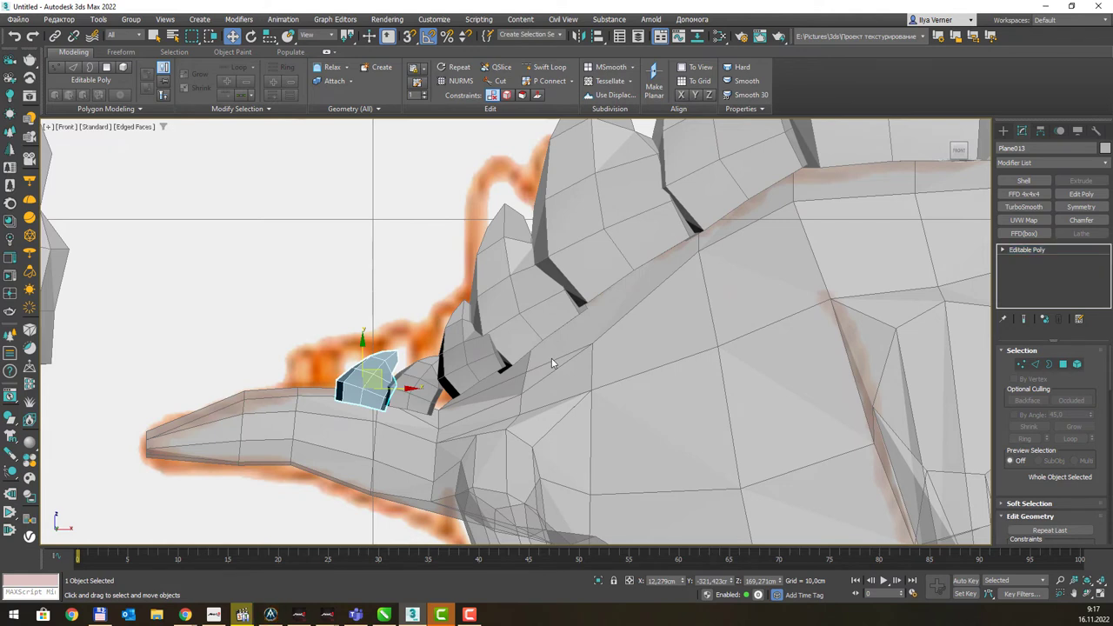
{"action": "mouse_move", "coordinate": [370, 383]}
{"action": "left_mouse_down", "text": "shift"}
{"action": "mouse_move", "coordinate": [324, 377]}
{"action": "mouse_move", "coordinate": [322, 388]}
{"action": "left_mouse_up", "text": "shift"}
{"action": "key", "text": "r"}
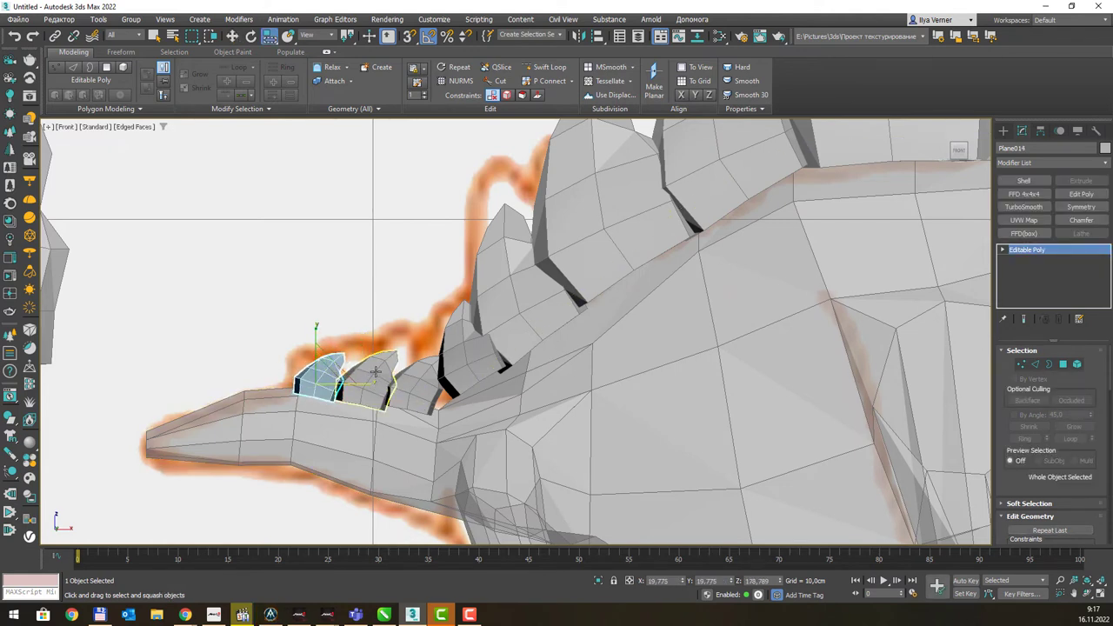
Enlarge the middle neck plate slightly and make its neighbour narrower and more upright.
{"action": "left_click", "coordinate": [375, 371]}
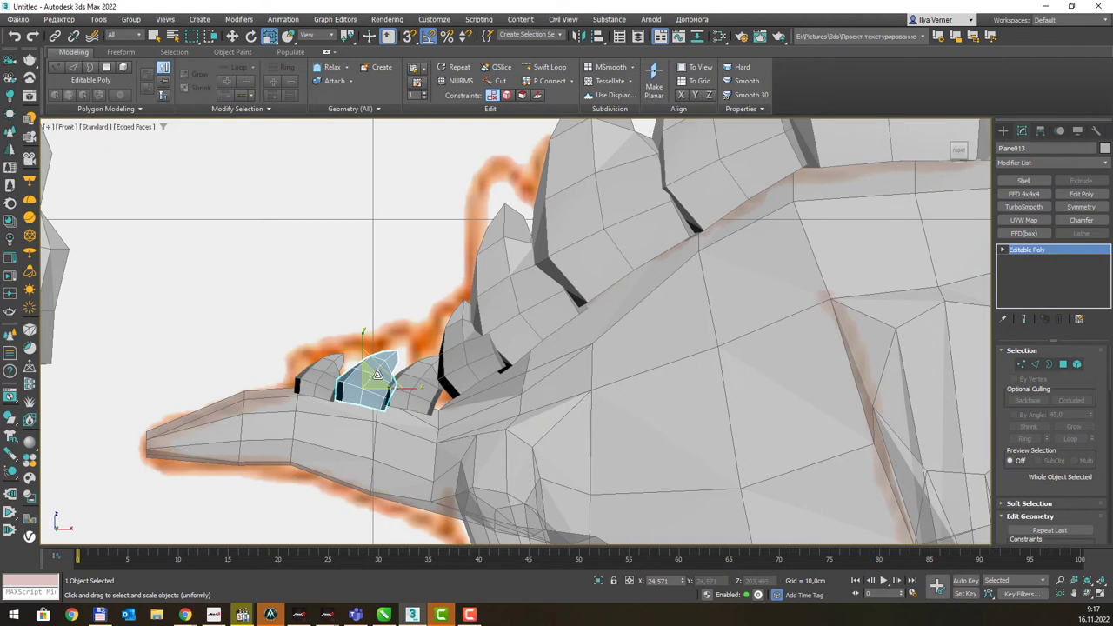
{"action": "left_click_drag", "start_coordinate": [377, 375], "coordinate": [374, 369]}
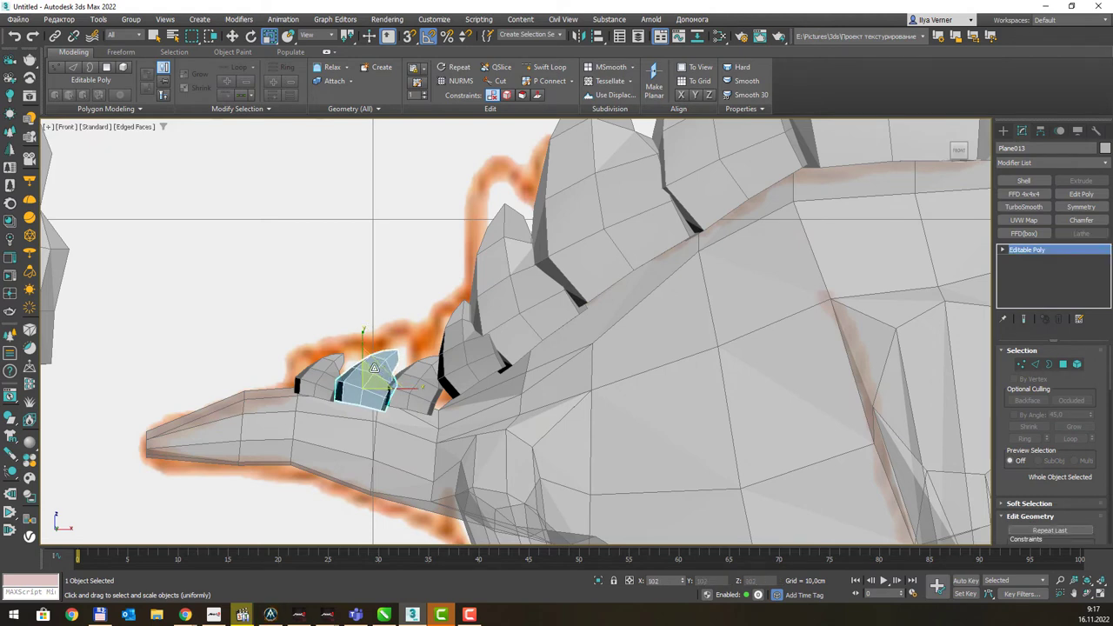
{"action": "left_click", "coordinate": [423, 401]}
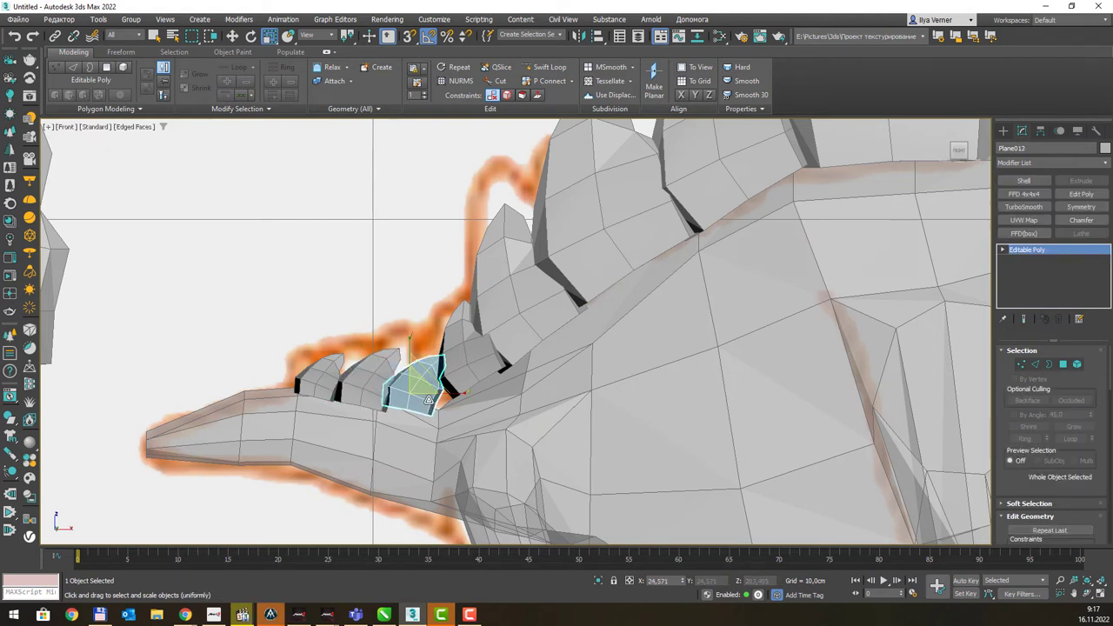
{"action": "mouse_move", "coordinate": [429, 400]}
{"action": "left_mouse_down"}
{"action": "mouse_move", "coordinate": [426, 384]}
{"action": "mouse_move", "coordinate": [406, 382]}
{"action": "mouse_move", "coordinate": [425, 376]}
{"action": "left_mouse_up"}
{"action": "key", "text": "w"}
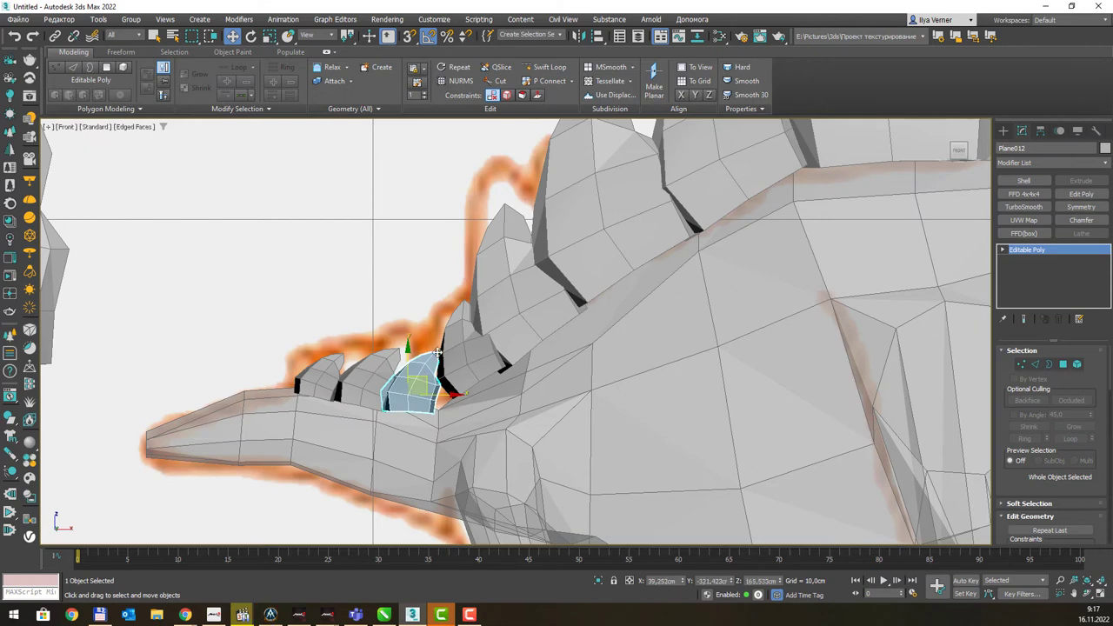
{"action": "scroll", "coordinate": [590, 285], "scroll_direction": "down", "scroll_amount": 5}
{"action": "scroll", "coordinate": [565, 300], "scroll_direction": "up", "scroll_amount": 2}
{"action": "scroll", "coordinate": [487, 340], "scroll_direction": "up", "scroll_amount": 3}
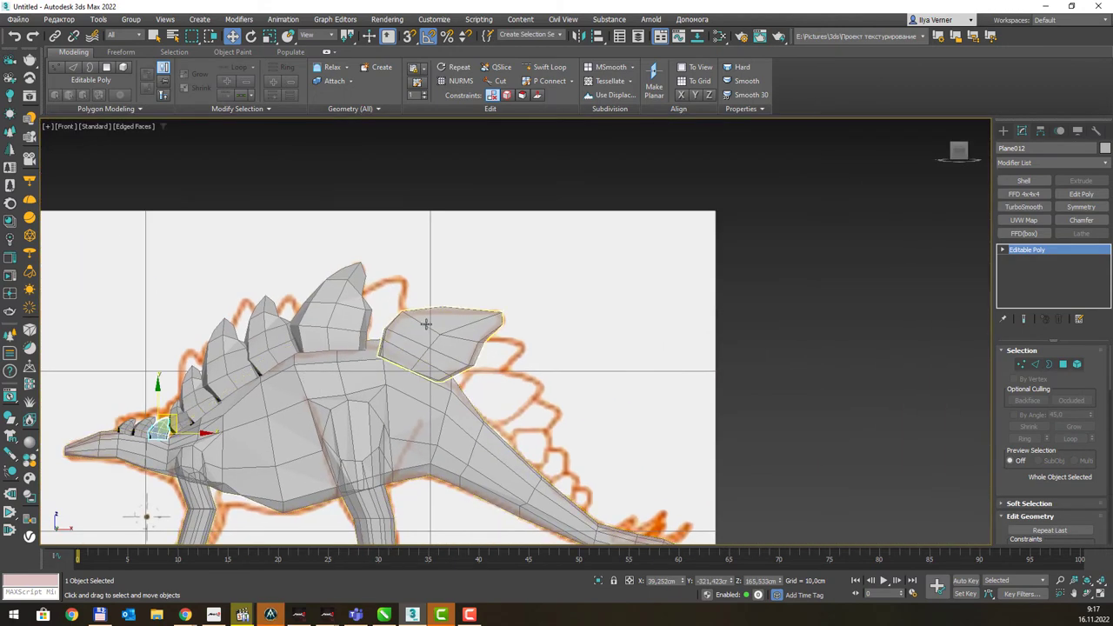
Copy a back plate toward the rear of the back.
{"action": "left_click", "coordinate": [336, 306]}
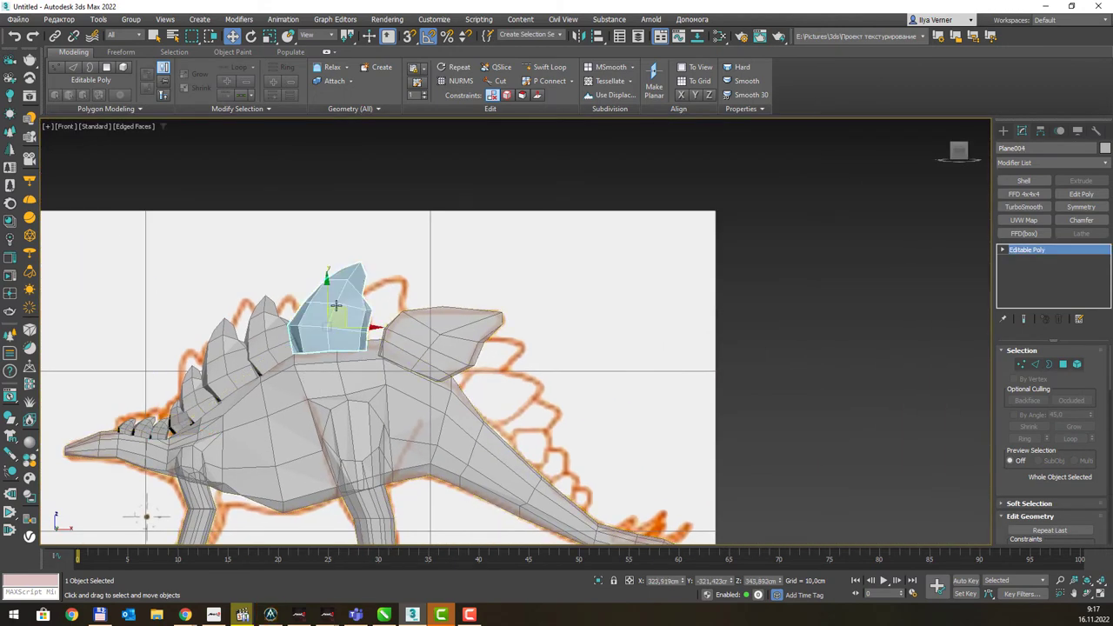
{"action": "mouse_move", "coordinate": [336, 306]}
{"action": "left_mouse_down"}
{"action": "mouse_move", "coordinate": [432, 294]}
{"action": "mouse_move", "coordinate": [376, 311]}
{"action": "left_mouse_up"}
{"action": "left_click", "coordinate": [556, 357]}
{"action": "key", "text": "e"}
{"action": "key", "text": "w"}
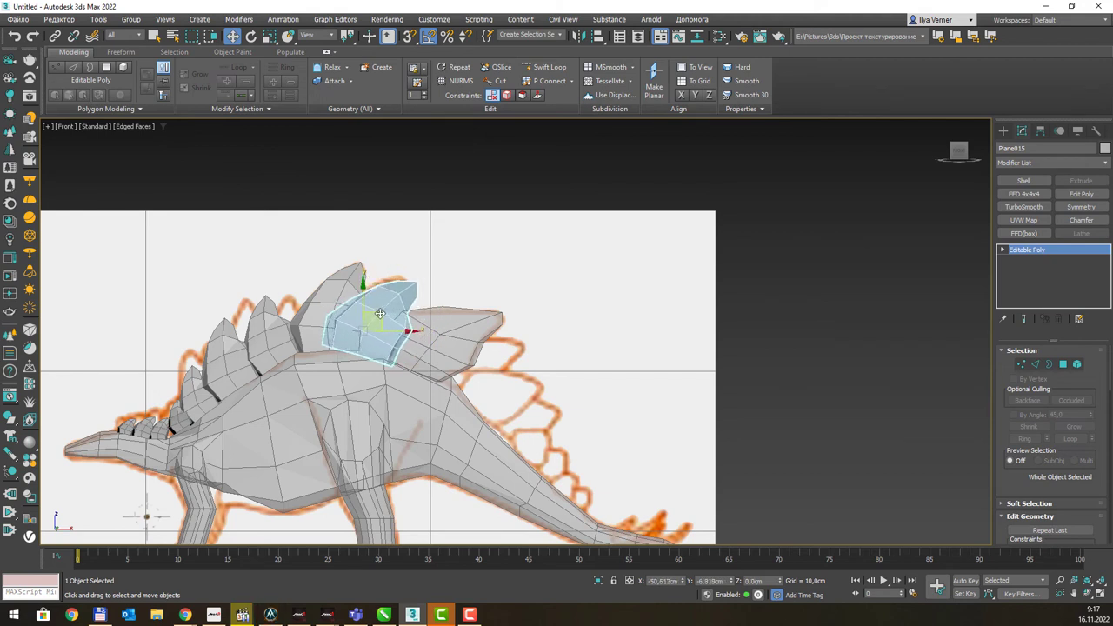
Copy the rear back plate down toward the tail and tilt it about 10 degrees.
{"action": "left_click", "coordinate": [435, 328]}
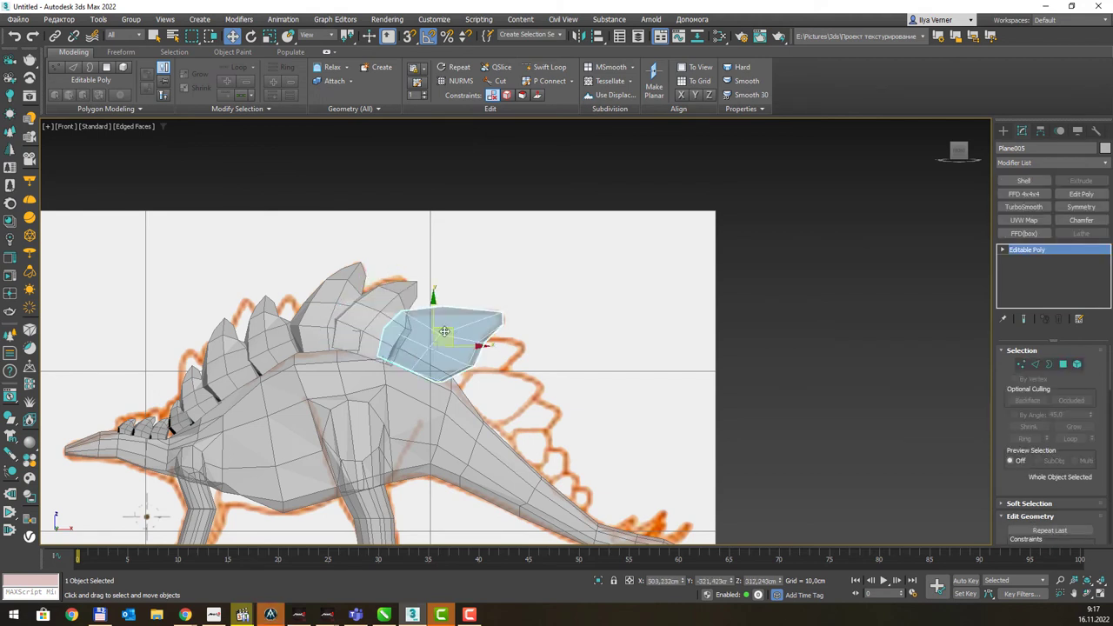
{"action": "left_click_drag", "start_coordinate": [444, 331], "coordinate": [500, 371], "text": "shift"}
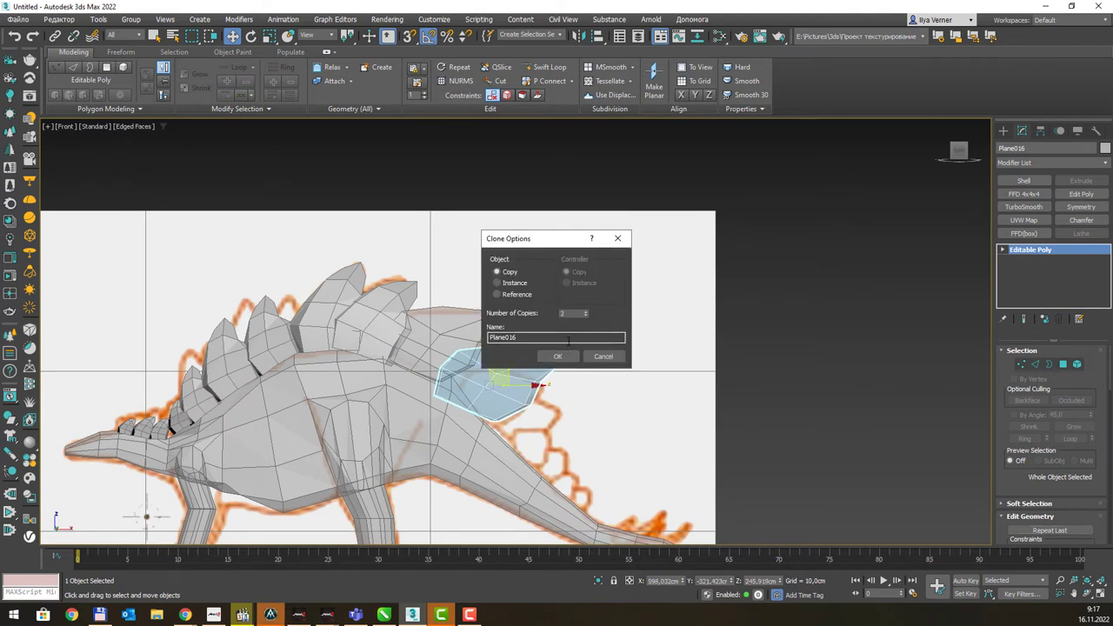
{"action": "left_click", "coordinate": [561, 358]}
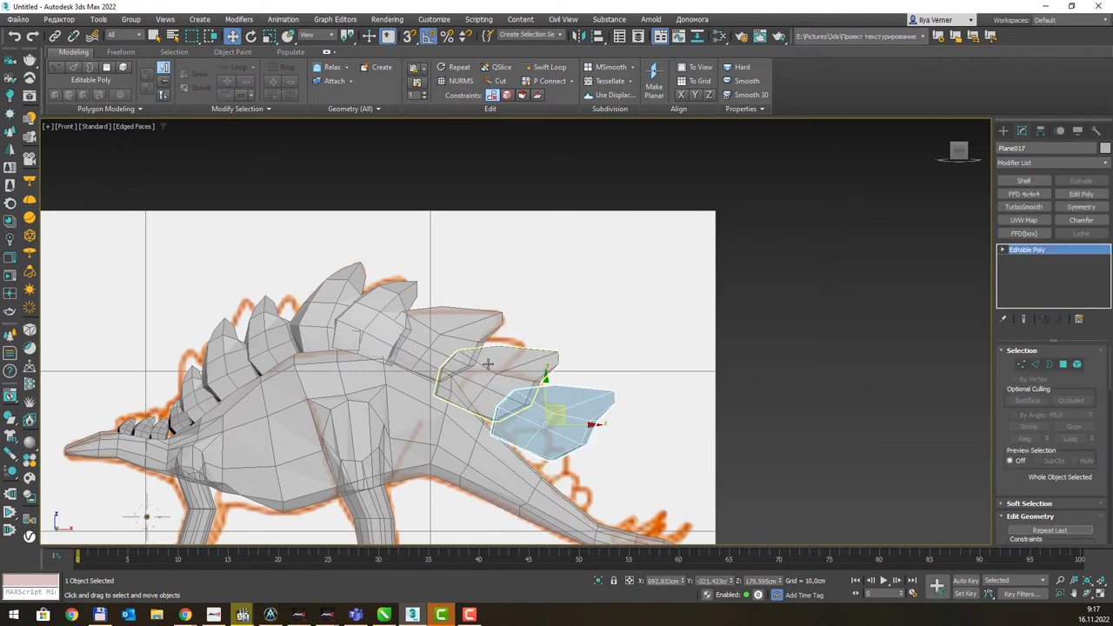
{"action": "key", "text": "e"}
{"action": "mouse_move", "coordinate": [517, 352]}
{"action": "left_mouse_down"}
{"action": "mouse_move", "coordinate": [511, 364]}
{"action": "mouse_move", "coordinate": [483, 361]}
{"action": "left_mouse_up"}
{"action": "key", "text": "w"}
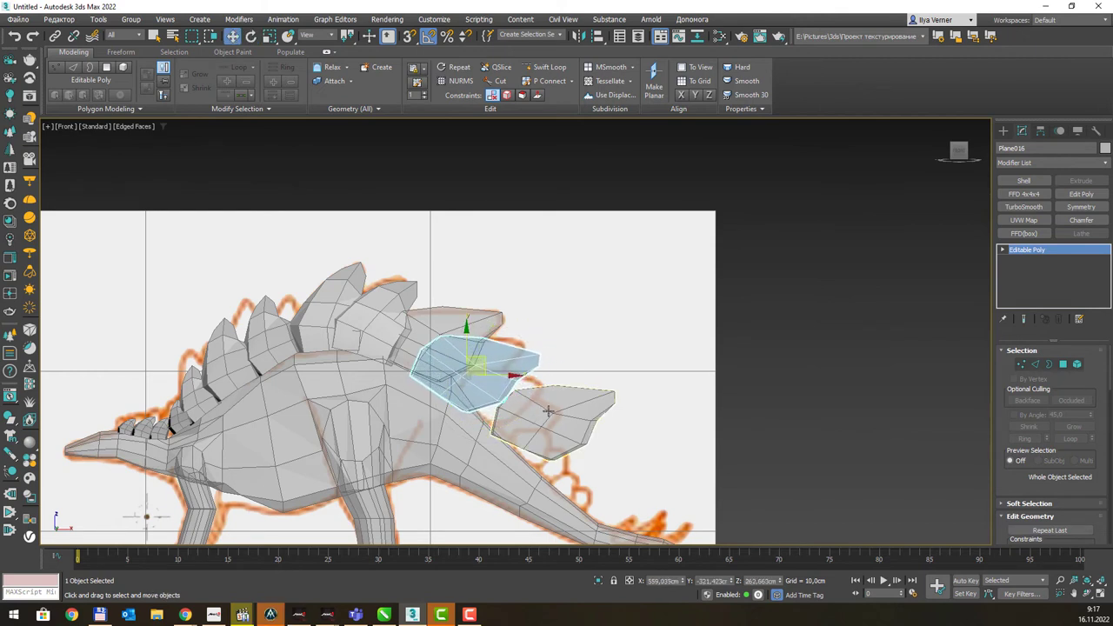
Tilt the lower copied plate by -15 degrees.
{"action": "left_click", "coordinate": [561, 404]}
{"action": "key", "text": "e"}
{"action": "mouse_move", "coordinate": [567, 393]}
{"action": "left_mouse_down"}
{"action": "mouse_move", "coordinate": [518, 403]}
{"action": "mouse_move", "coordinate": [512, 419]}
{"action": "left_mouse_up"}
{"action": "key", "text": "w"}
{"action": "key", "text": "r"}
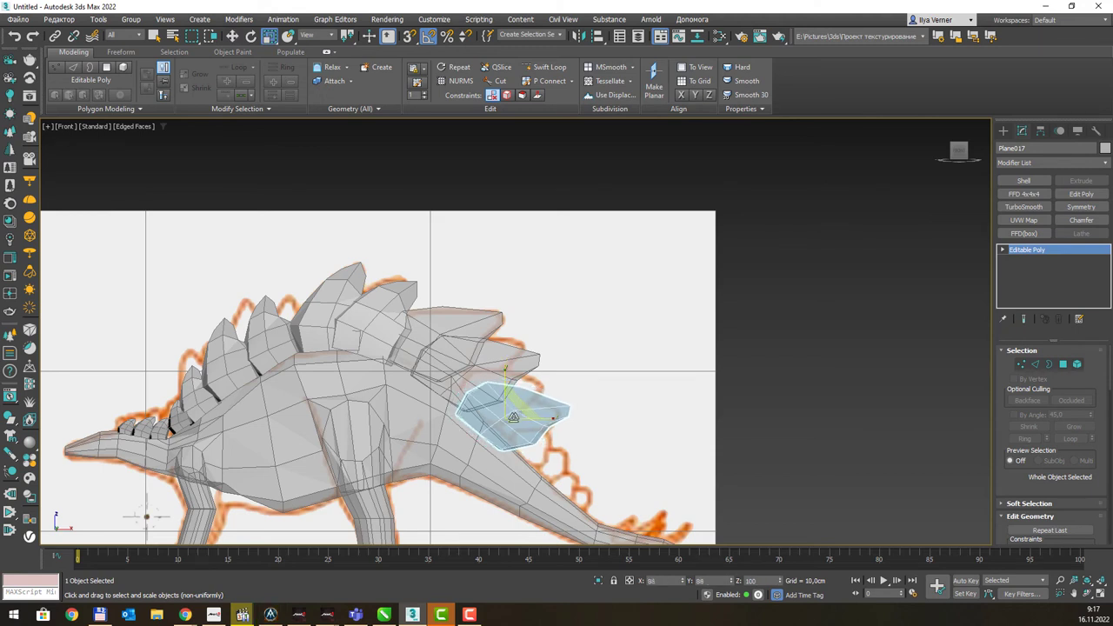
{"action": "middle_click_drag", "start_coordinate": [524, 416], "coordinate": [466, 373]}
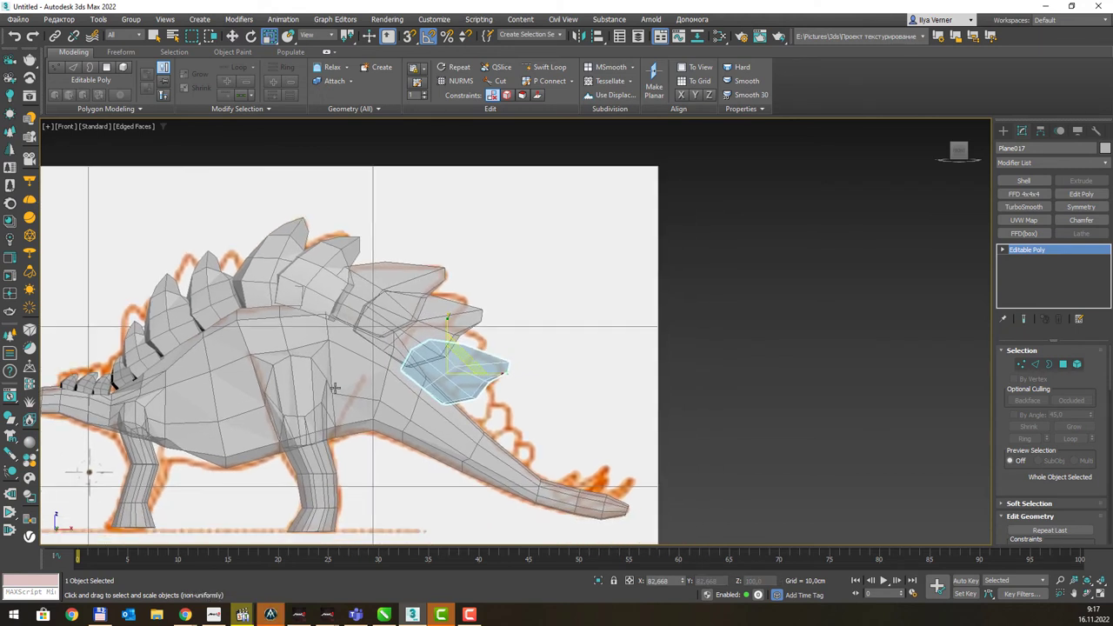
Copy a small front back plate onto the tail and rotate it.
{"action": "left_click", "coordinate": [141, 344]}
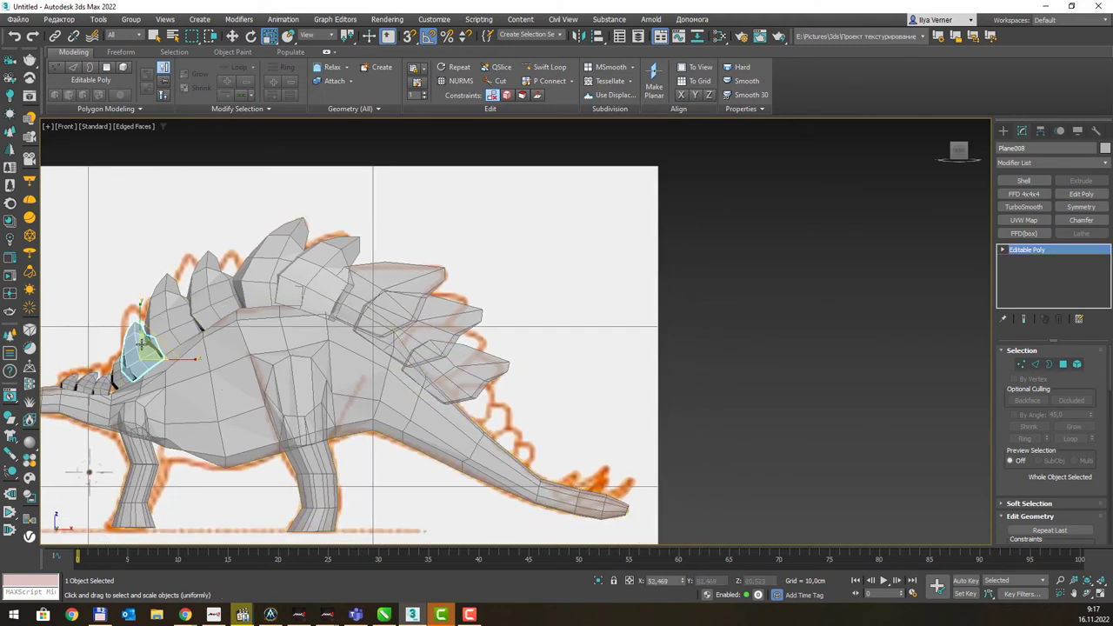
{"action": "key", "text": "w"}
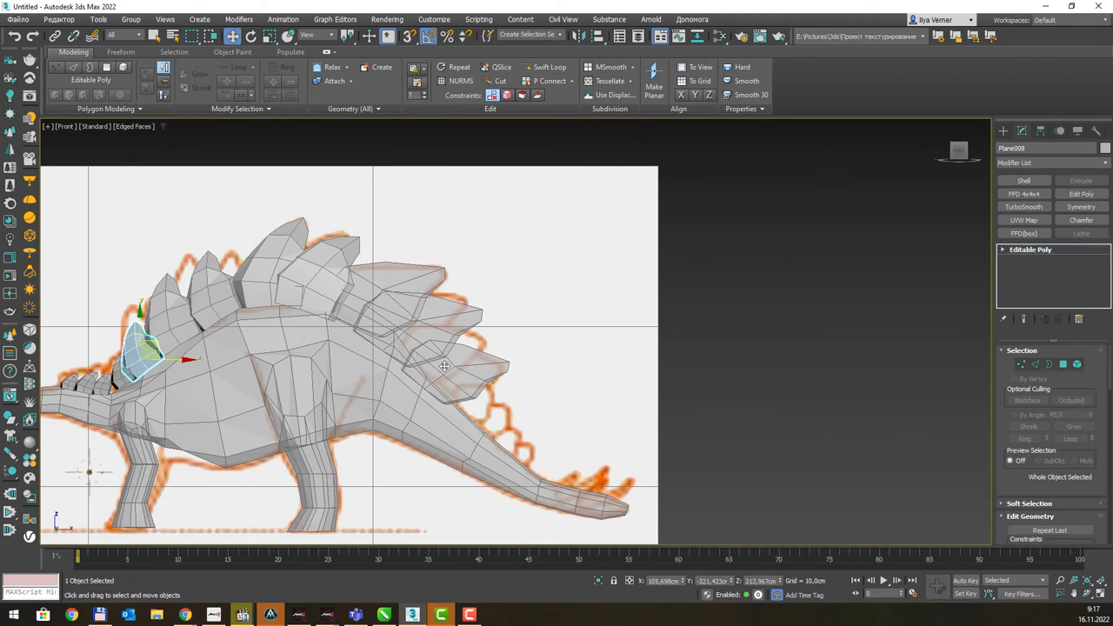
{"action": "mouse_move", "coordinate": [153, 344]}
{"action": "left_mouse_down", "text": "shift"}
{"action": "mouse_move", "coordinate": [543, 402]}
{"action": "mouse_move", "coordinate": [548, 413]}
{"action": "mouse_move", "coordinate": [485, 406]}
{"action": "mouse_move", "coordinate": [501, 422]}
{"action": "left_mouse_up", "text": "shift"}
{"action": "left_click", "coordinate": [556, 357]}
{"action": "key", "text": "e"}
{"action": "key", "text": "w"}
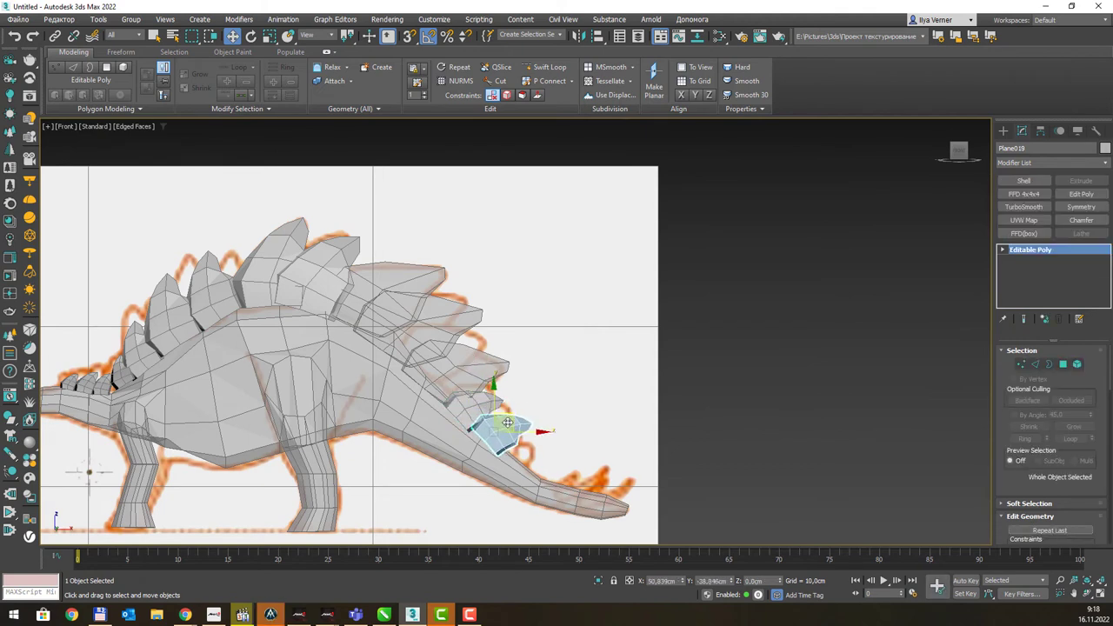
Add another plate copy further down the tail, tilted about 15 degrees toward the tip.
{"action": "key", "text": "Return"}
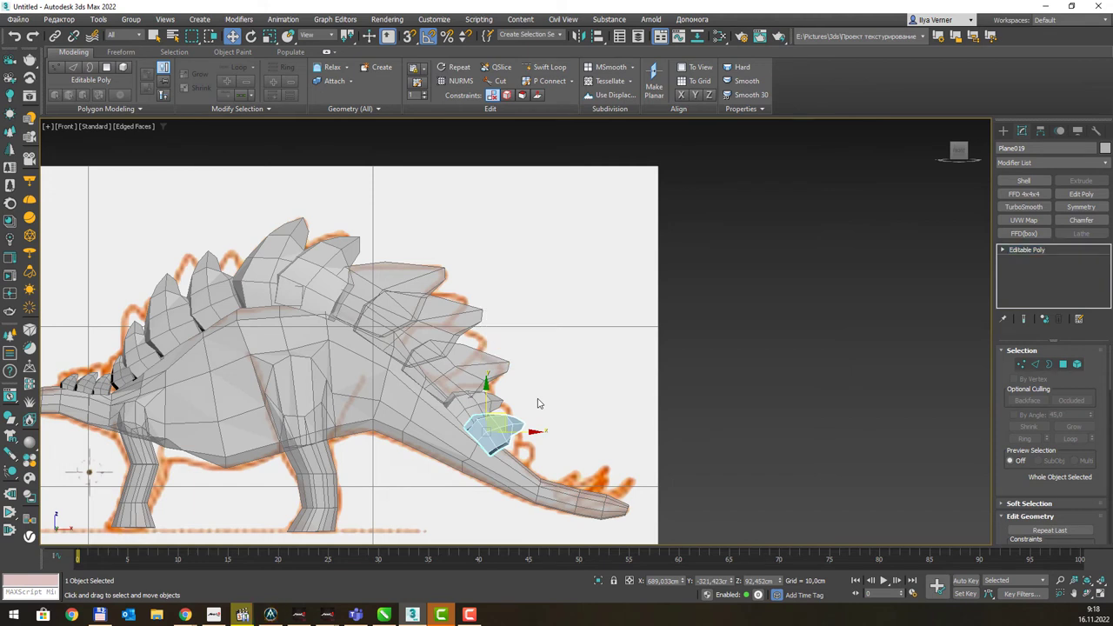
{"action": "key", "text": "r"}
{"action": "key", "text": "w"}
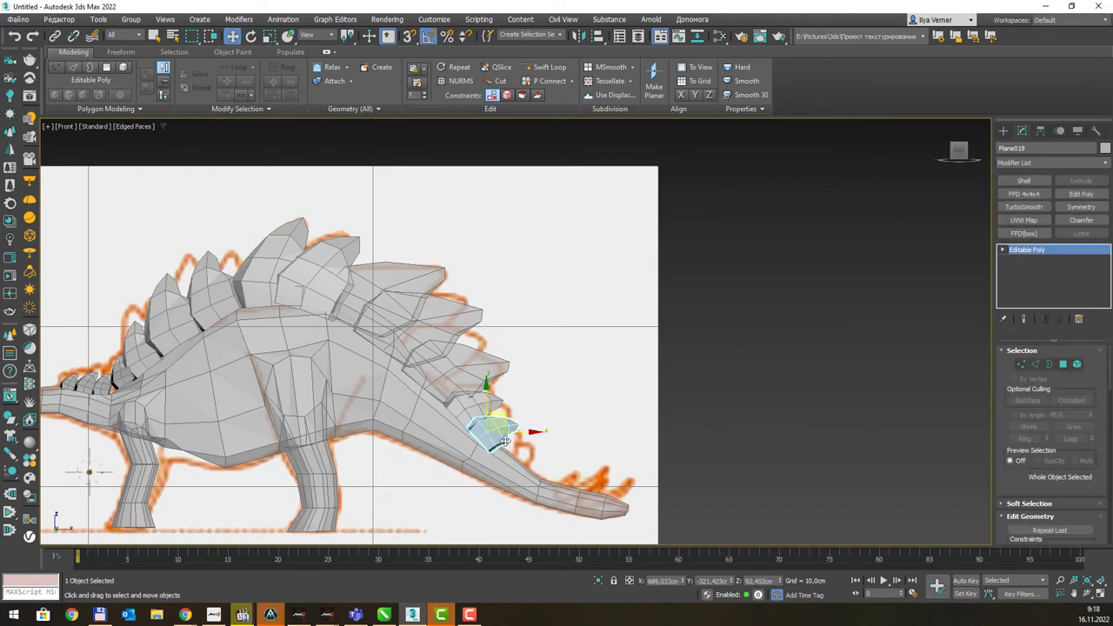
{"action": "left_click_drag", "start_coordinate": [502, 423], "coordinate": [521, 446], "text": "shift"}
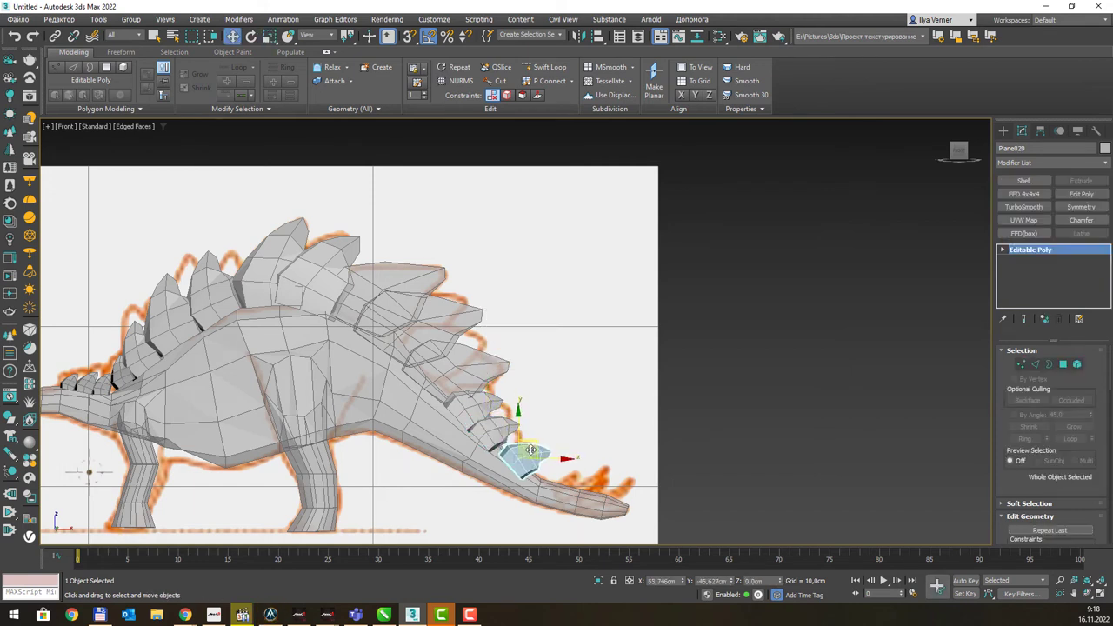
{"action": "left_click", "coordinate": [561, 358]}
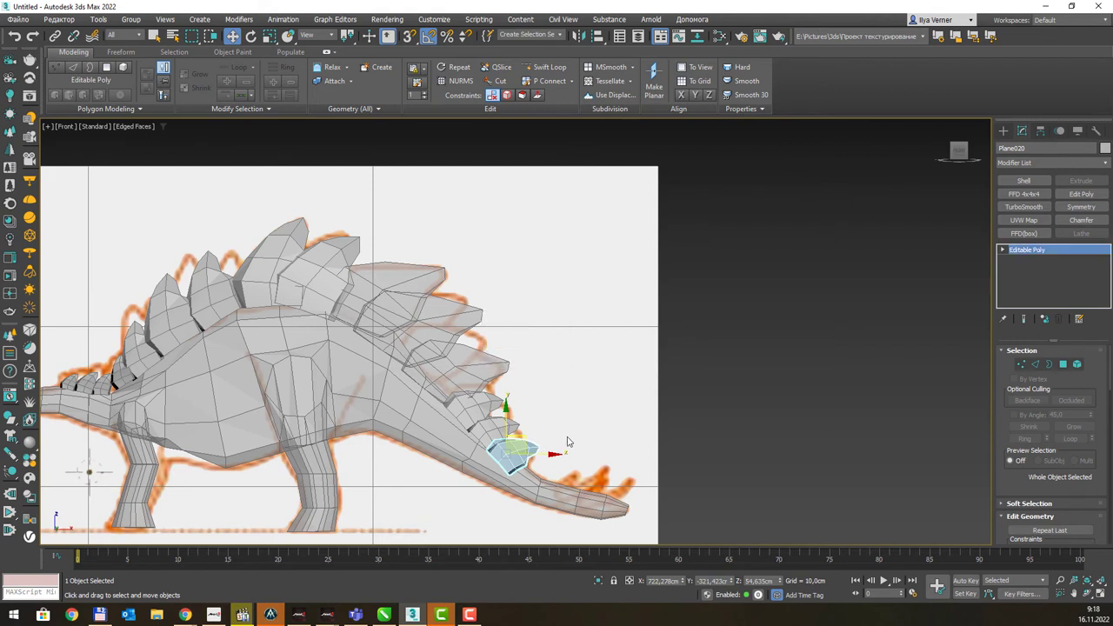
{"action": "key", "text": "e"}
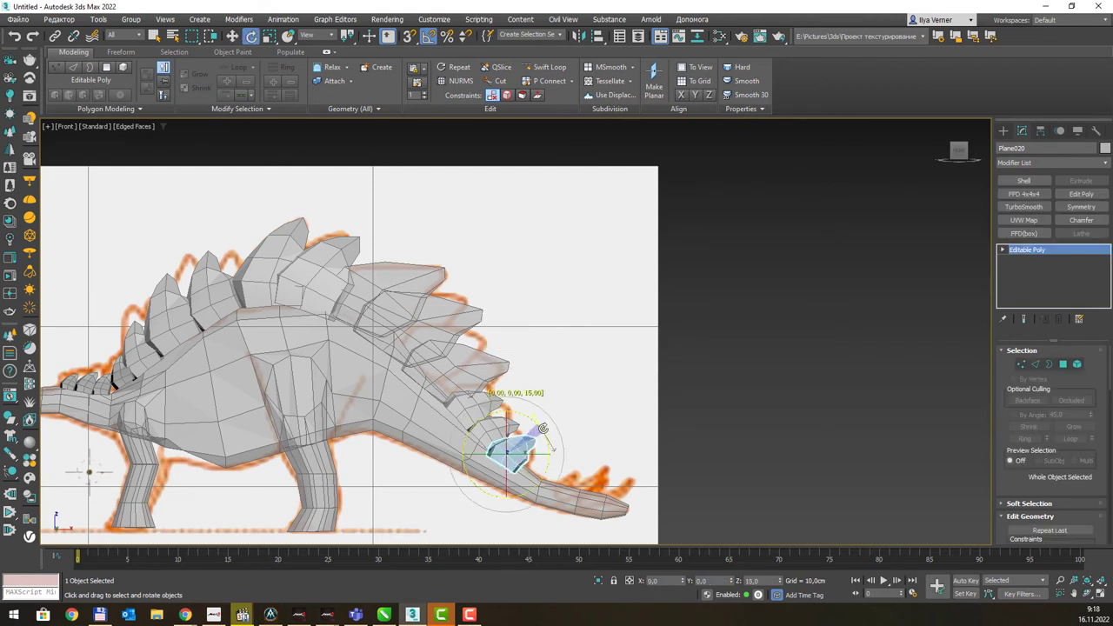
{"action": "key", "text": "w"}
Switch to the Perspective view and adjust it around the tail.
{"action": "middle_click_drag", "start_coordinate": [542, 431], "coordinate": [508, 349]}
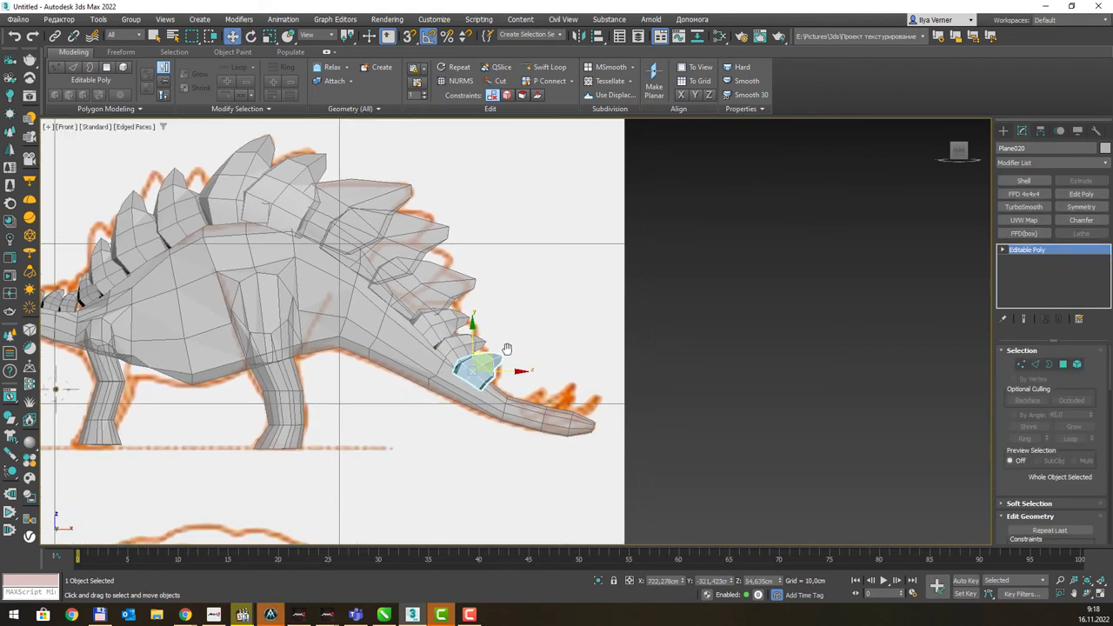
{"action": "key", "text": "p"}
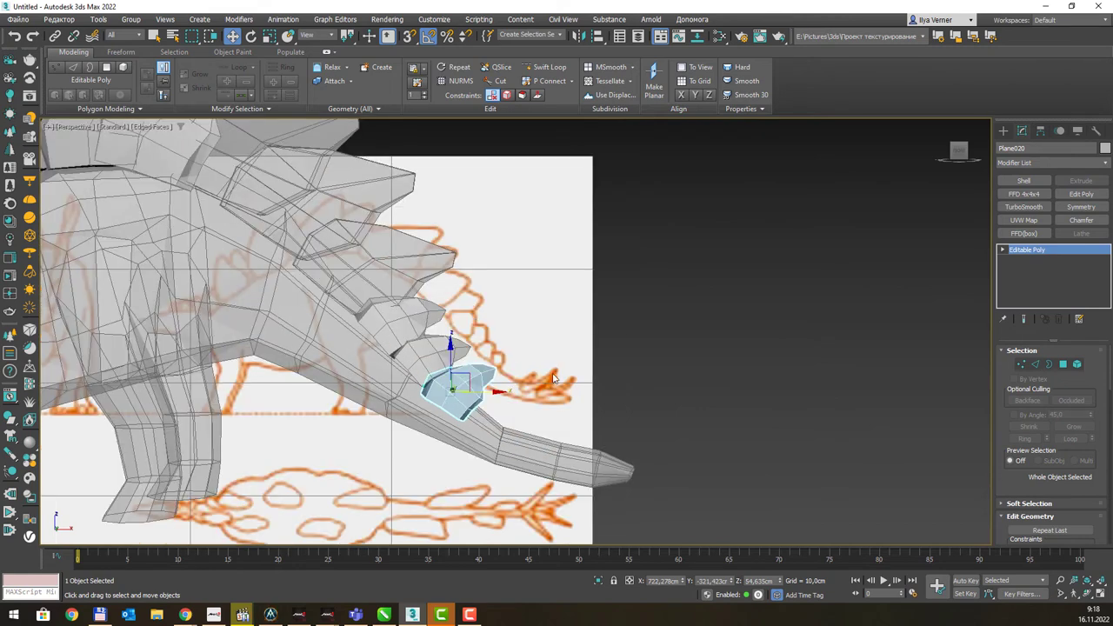
{"action": "middle_click_drag", "start_coordinate": [648, 382], "coordinate": [572, 317]}
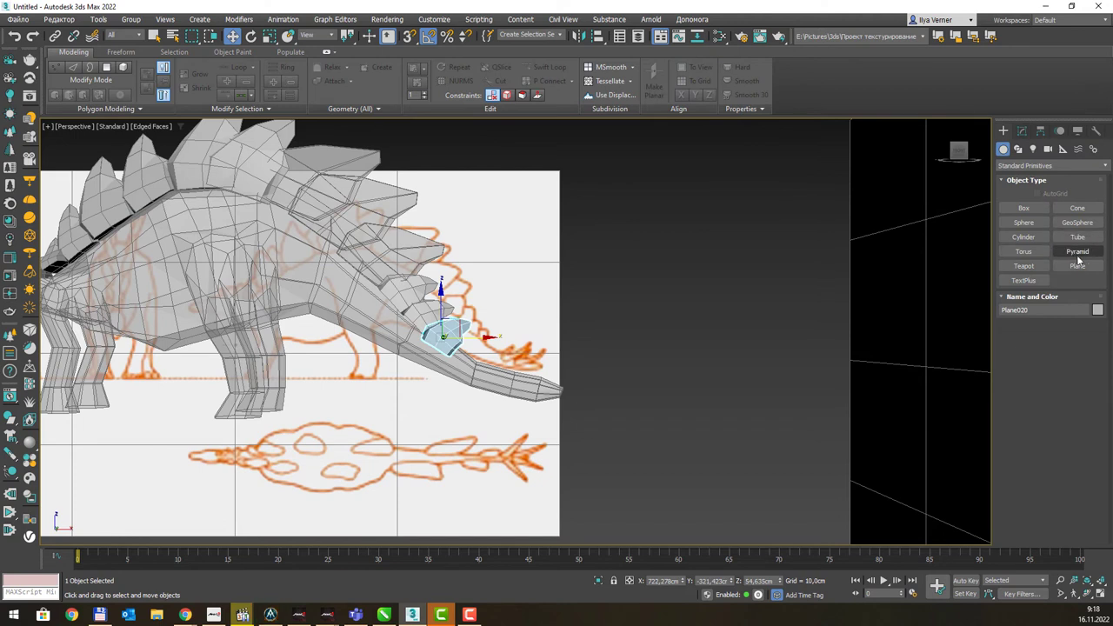
Draw a small pyramid beside the tail.
{"action": "left_click", "coordinate": [1078, 253]}
{"action": "left_click_drag", "start_coordinate": [588, 429], "coordinate": [607, 440]}
{"action": "middle_click_drag", "start_coordinate": [607, 407], "coordinate": [607, 407], "text": "alt"}
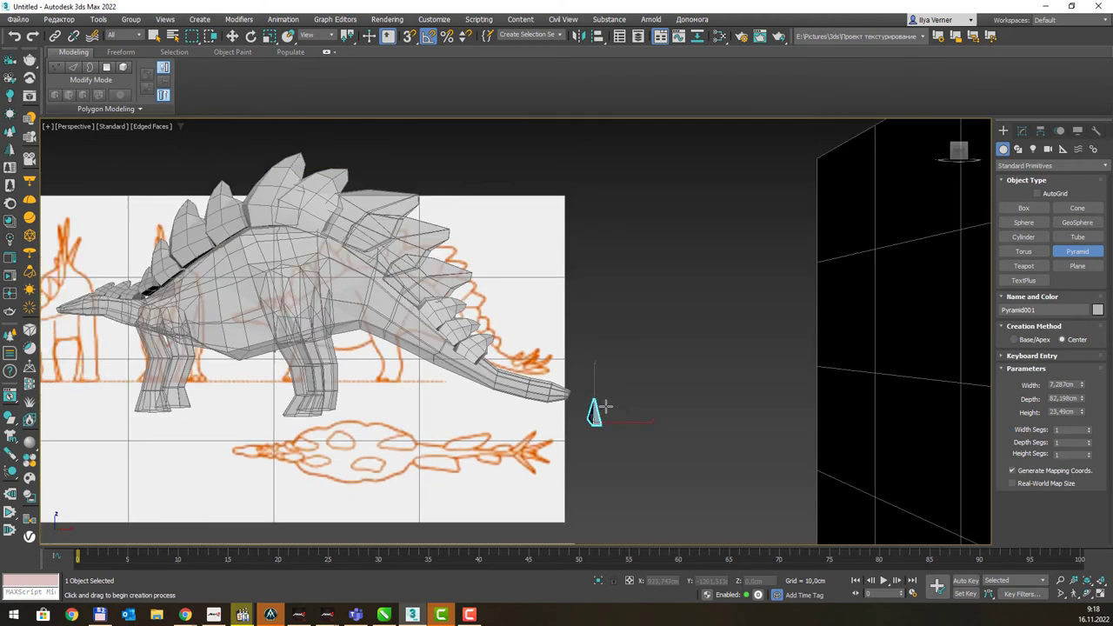
{"action": "key", "text": "t"}
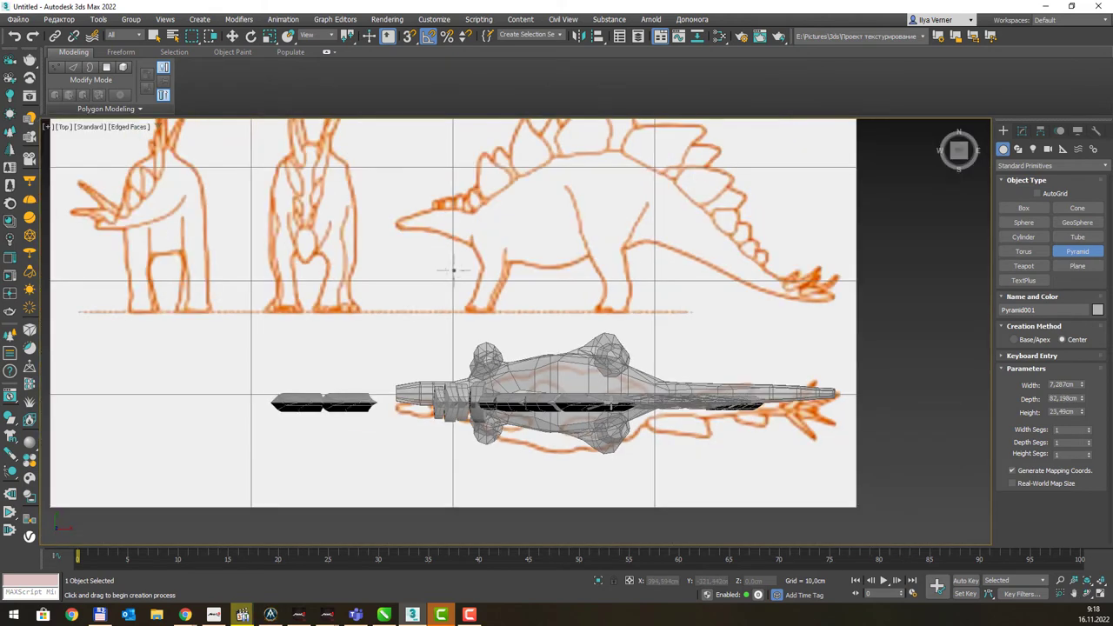
{"action": "key", "text": "alt+q"}
{"action": "scroll", "coordinate": [620, 401], "scroll_direction": "down", "scroll_amount": 3}
{"action": "key", "text": "alt+q"}
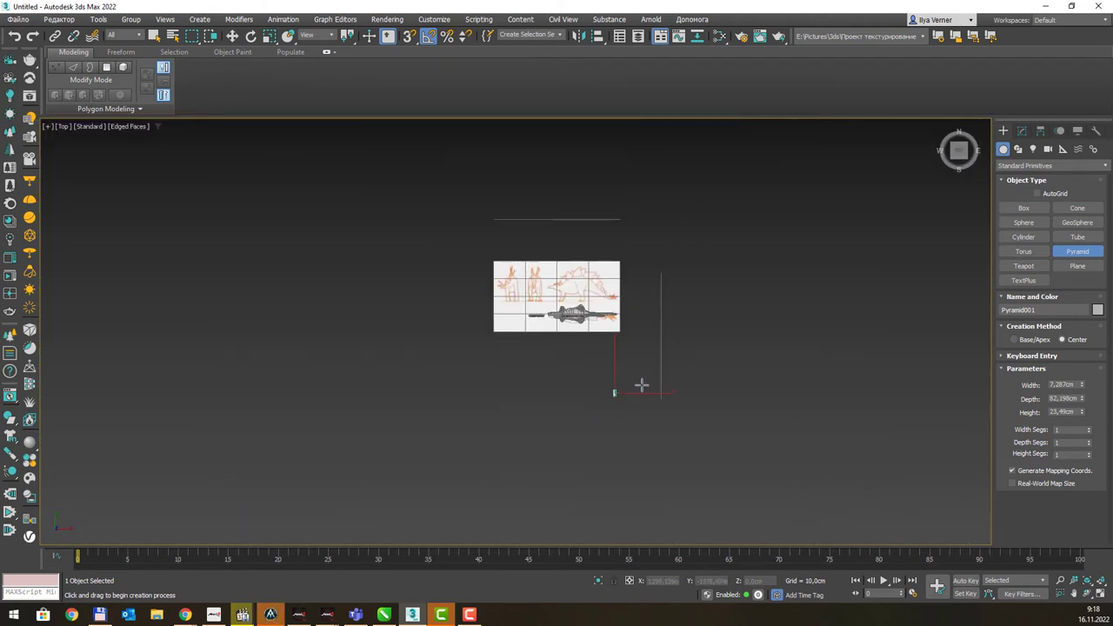
Move the pyramid onto the tail tip in the Top view.
{"action": "key", "text": "w"}
{"action": "left_click_drag", "start_coordinate": [628, 385], "coordinate": [627, 305]}
{"action": "scroll", "coordinate": [638, 323], "scroll_direction": "up", "scroll_amount": 2}
{"action": "scroll", "coordinate": [624, 340], "scroll_direction": "up", "scroll_amount": 3}
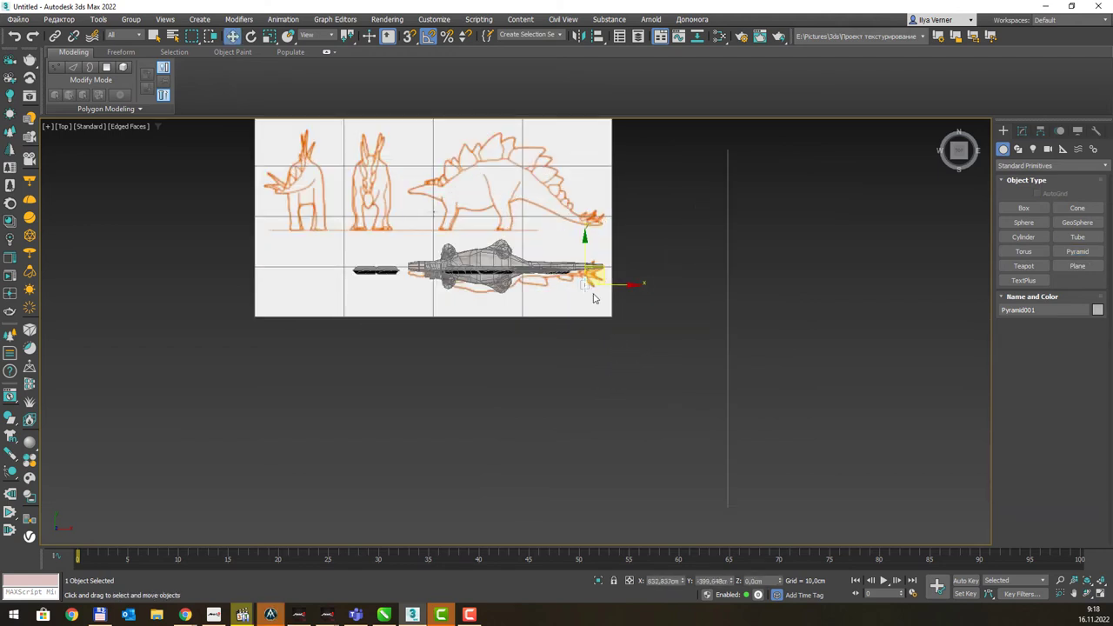
{"action": "scroll", "coordinate": [614, 304], "scroll_direction": "up", "scroll_amount": 2}
{"action": "scroll", "coordinate": [609, 287], "scroll_direction": "up", "scroll_amount": 3}
{"action": "scroll", "coordinate": [609, 287], "scroll_direction": "up", "scroll_amount": 2}
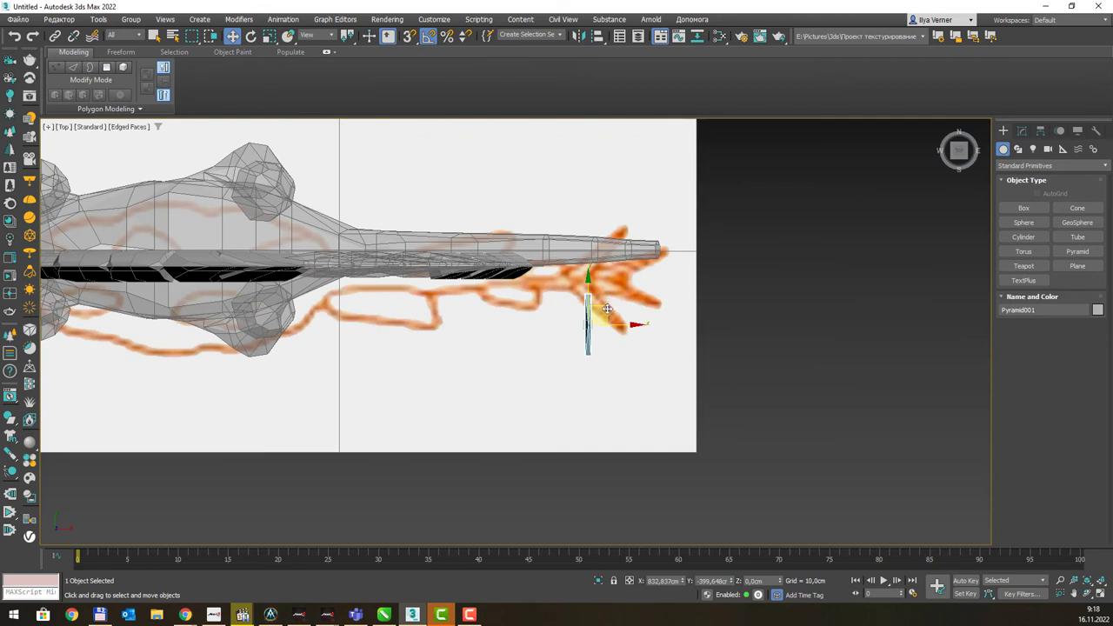
Check the pyramid's placement in Perspective and Front views, then bring up its parameters.
{"action": "key", "text": "p"}
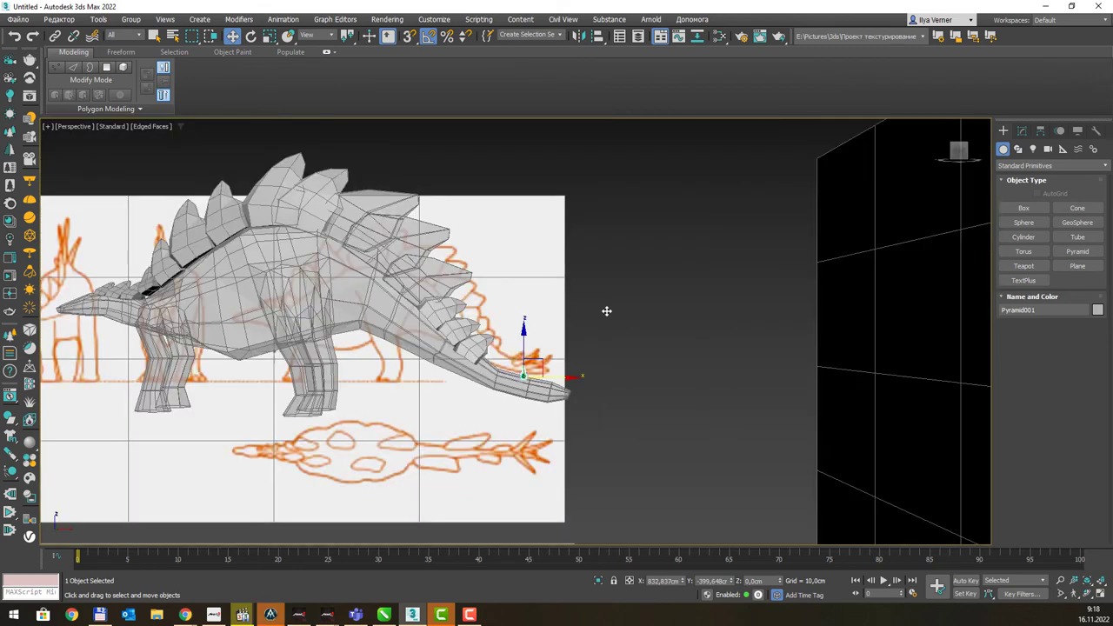
{"action": "scroll", "coordinate": [553, 348], "scroll_direction": "up", "scroll_amount": 2}
{"action": "scroll", "coordinate": [548, 357], "scroll_direction": "up", "scroll_amount": 3}
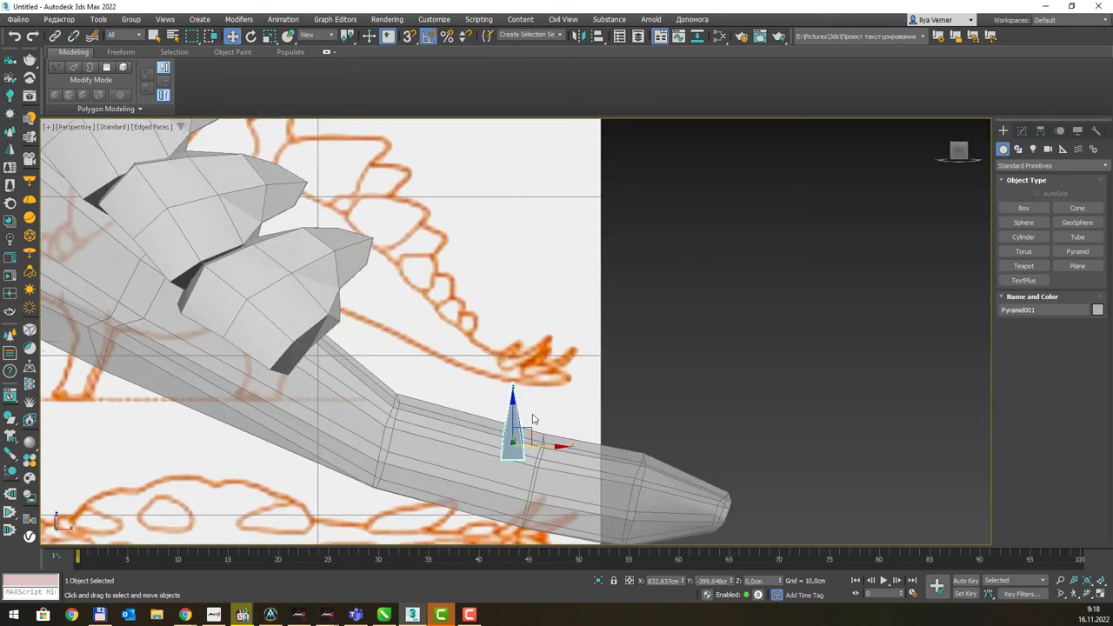
{"action": "key", "text": "f"}
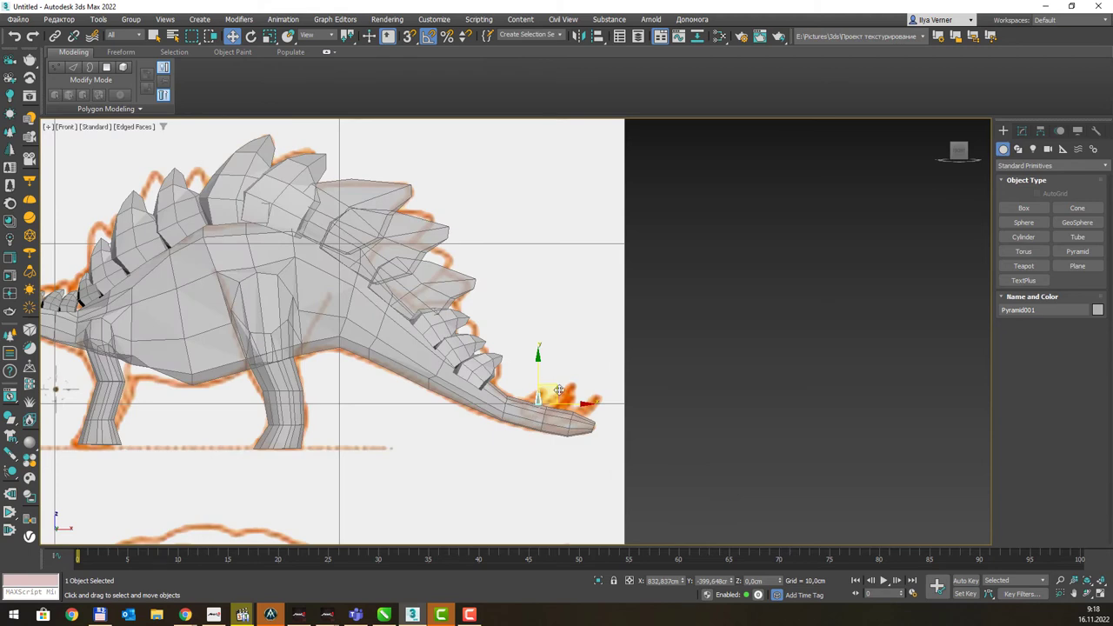
{"action": "scroll", "coordinate": [558, 390], "scroll_direction": "up", "scroll_amount": 2}
{"action": "scroll", "coordinate": [544, 387], "scroll_direction": "up", "scroll_amount": 1}
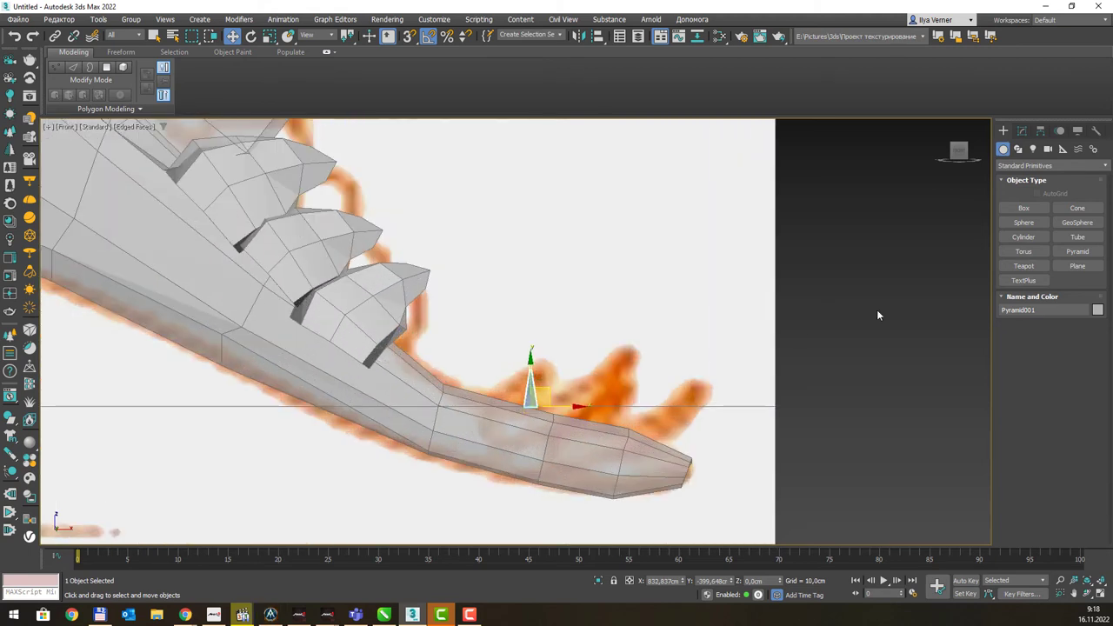
{"action": "left_click", "coordinate": [1022, 130]}
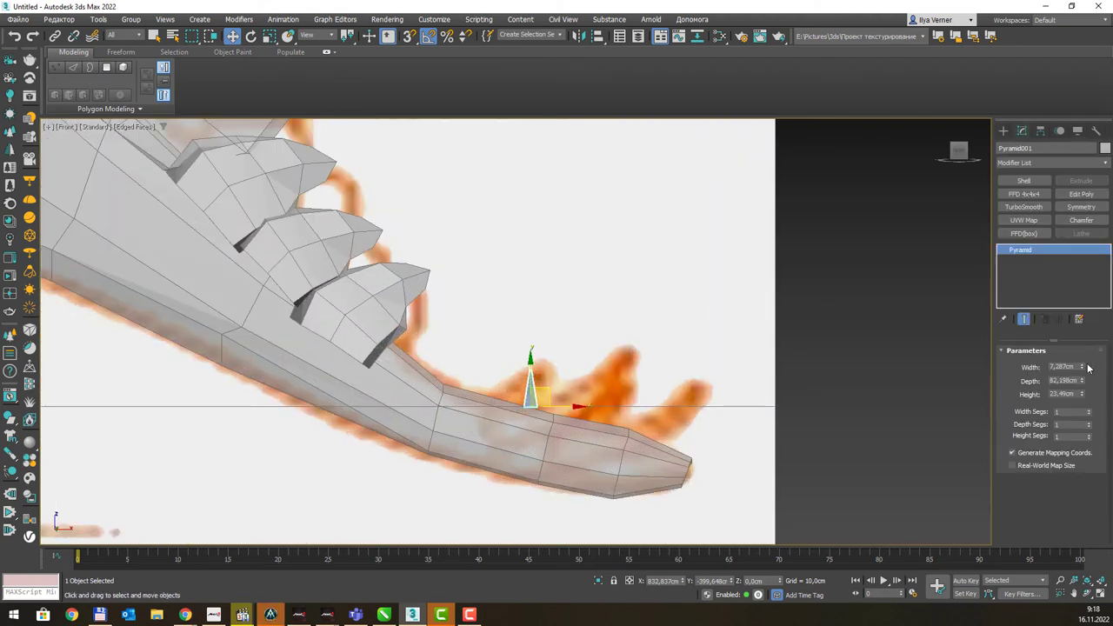
Set the pyramid to about 8.6 cm wide, 8 cm deep and 17 cm tall.
{"action": "mouse_move", "coordinate": [1085, 368]}
{"action": "left_mouse_down"}
{"action": "mouse_move", "coordinate": [1080, 345]}
{"action": "mouse_move", "coordinate": [1081, 372]}
{"action": "left_mouse_up"}
{"action": "double_click", "coordinate": [1063, 381]}
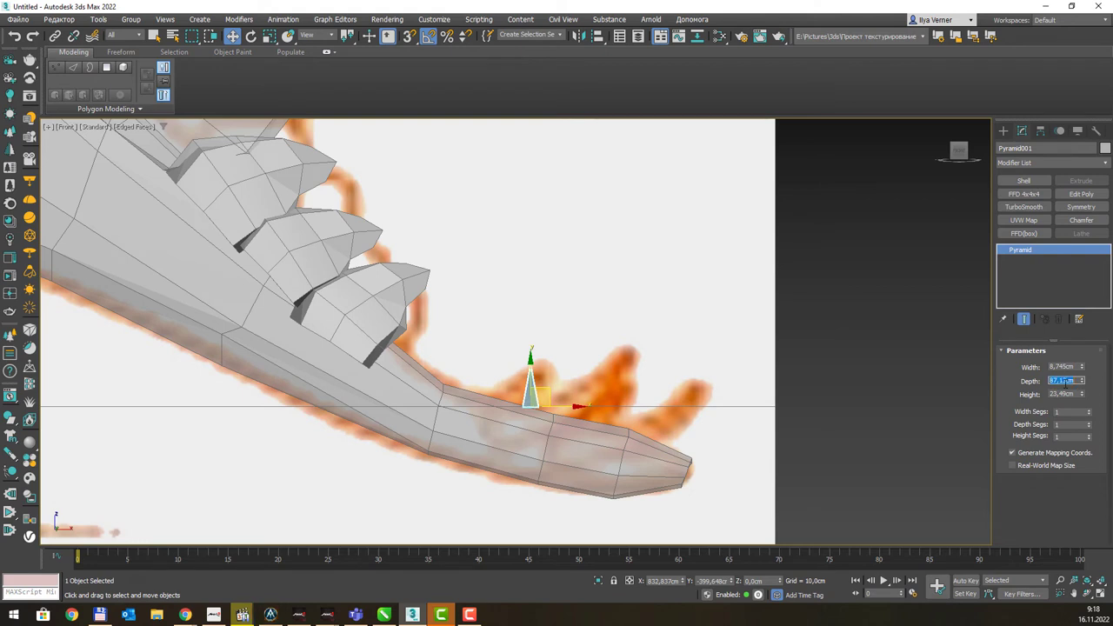
{"action": "type", "text": "8"}
{"action": "key", "text": "Return"}
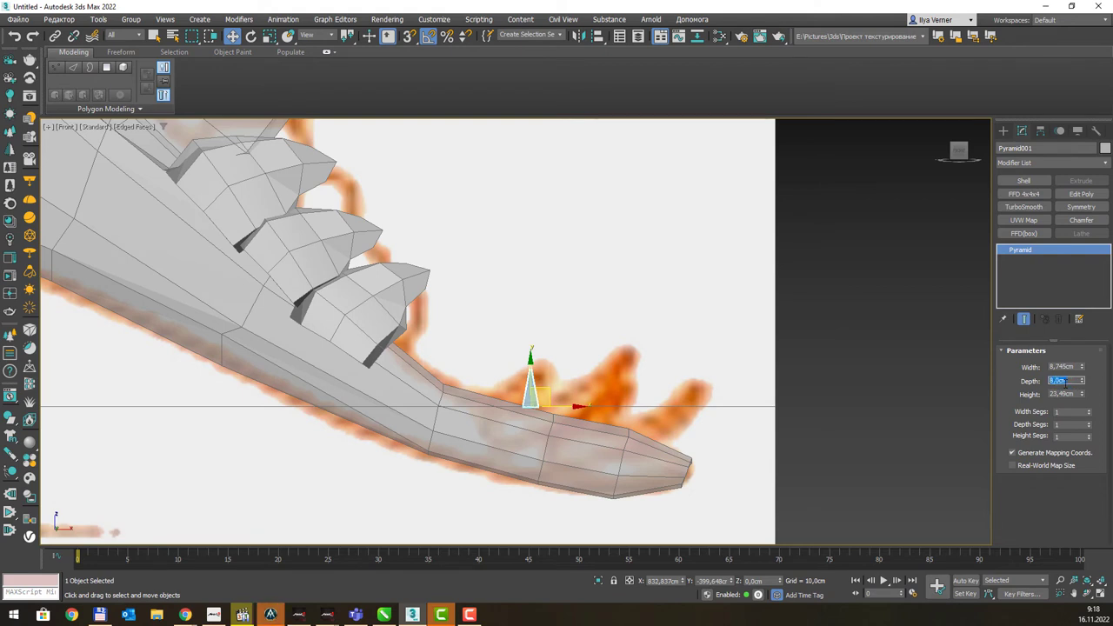
{"action": "mouse_move", "coordinate": [1082, 396]}
{"action": "left_mouse_down"}
{"action": "mouse_move", "coordinate": [1086, 310]}
{"action": "mouse_move", "coordinate": [1085, 411]}
{"action": "left_mouse_up"}
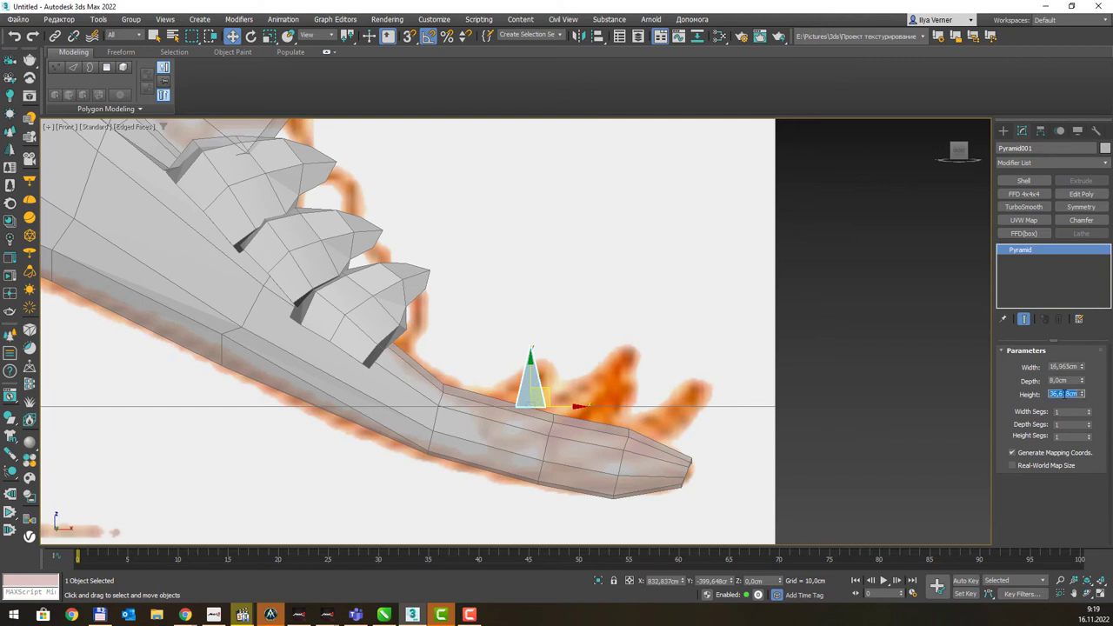
{"action": "type", "text": "17"}
{"action": "key", "text": "Return"}
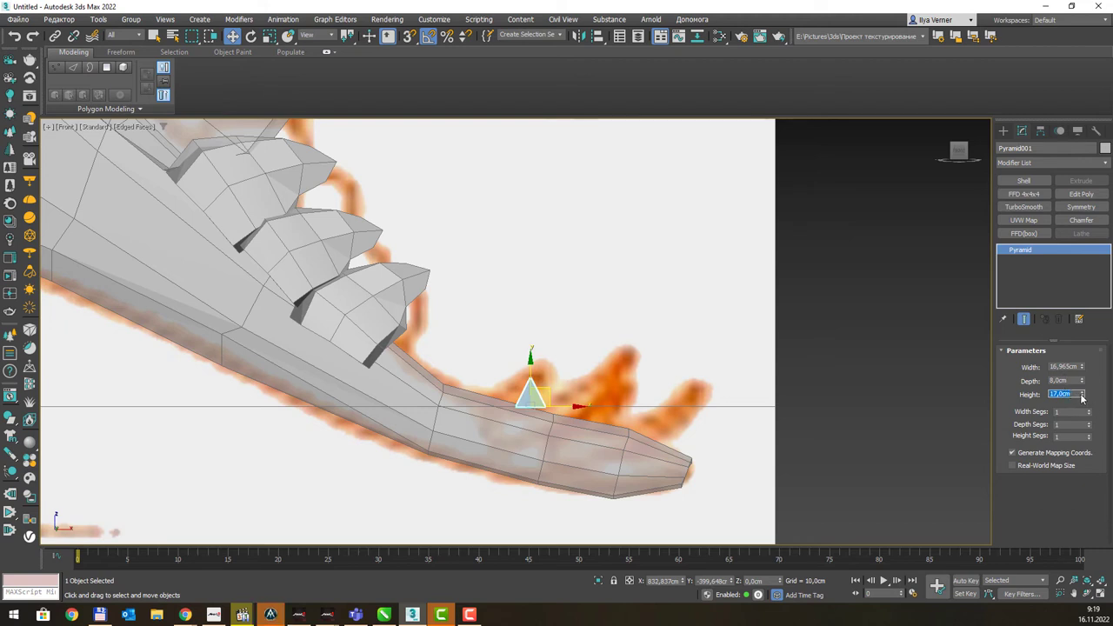
Raise the height to about 29 cm, set depth 16 and use 2 height segments.
{"action": "left_click_drag", "start_coordinate": [1083, 397], "coordinate": [1083, 374]}
{"action": "left_click", "coordinate": [1065, 380]}
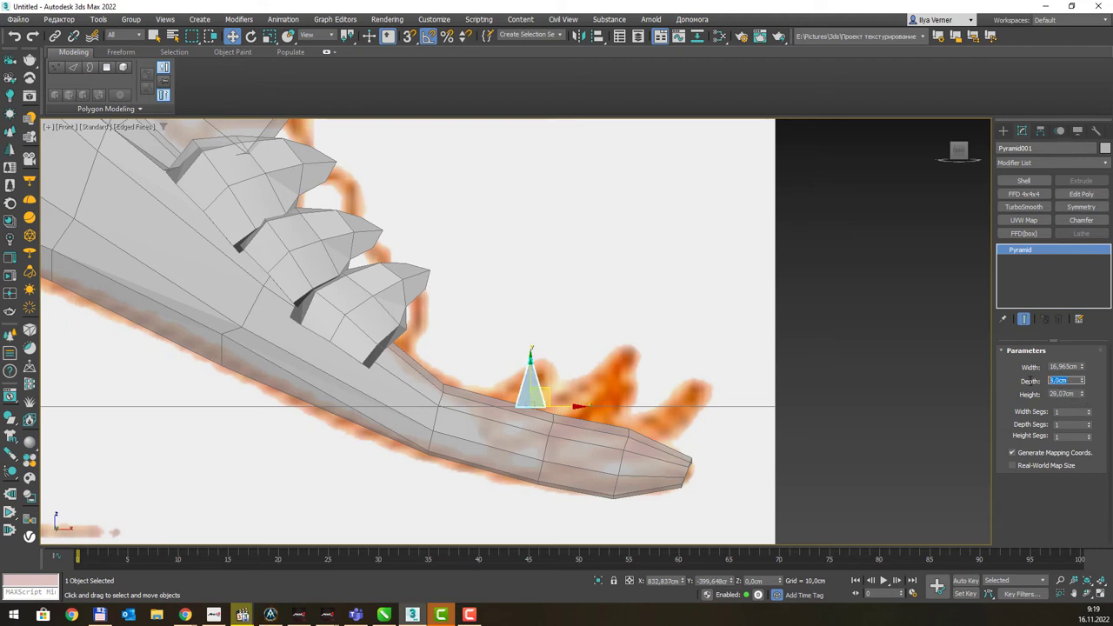
{"action": "type", "text": "16"}
{"action": "key", "text": "Return"}
{"action": "left_click", "coordinate": [1088, 436]}
Convert the pyramid to editable poly and select its apex vertex.
{"action": "scroll", "coordinate": [532, 383], "scroll_direction": "up", "scroll_amount": 3}
{"action": "right_click", "coordinate": [531, 383]}
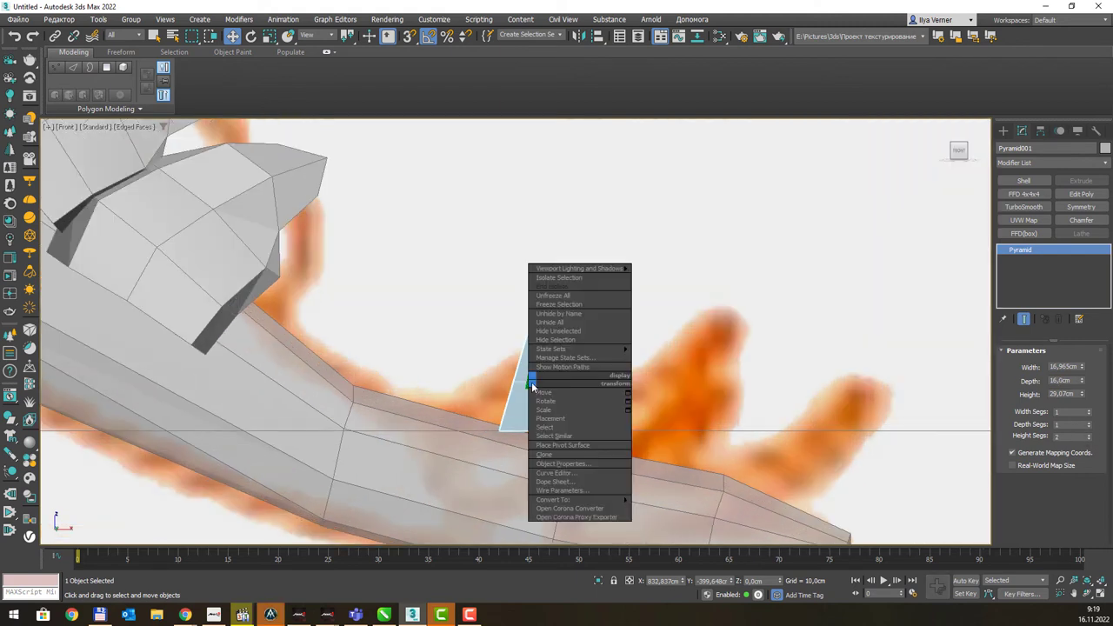
{"action": "left_click", "coordinate": [652, 509]}
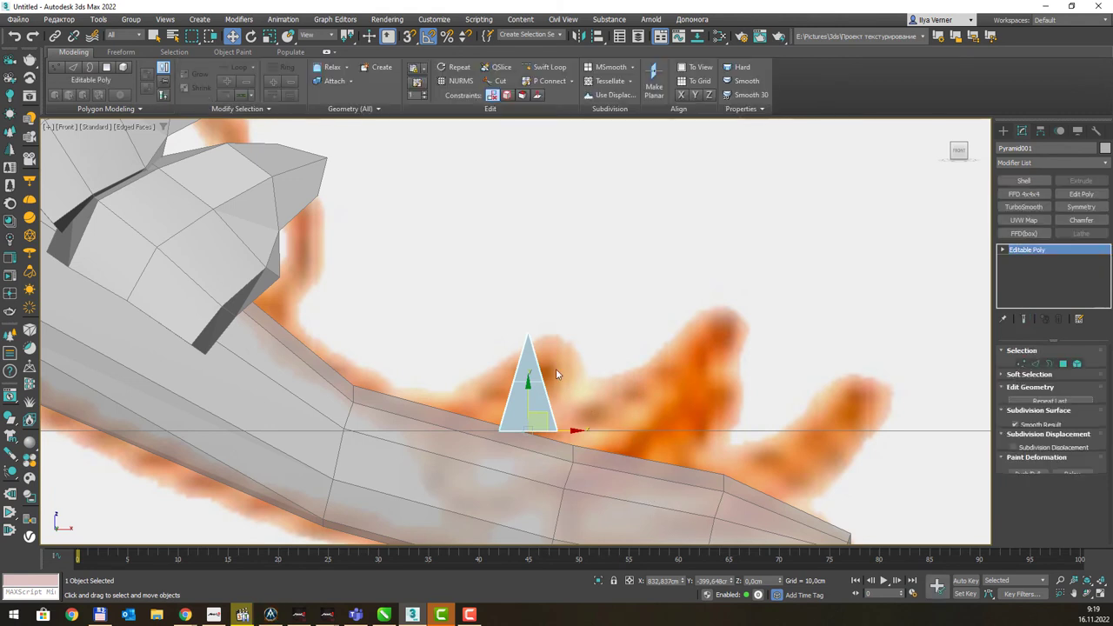
{"action": "key", "text": "1"}
{"action": "mouse_move", "coordinate": [540, 345]}
{"action": "left_mouse_down"}
{"action": "mouse_move", "coordinate": [554, 342]}
{"action": "mouse_move", "coordinate": [556, 287]}
{"action": "left_mouse_up"}
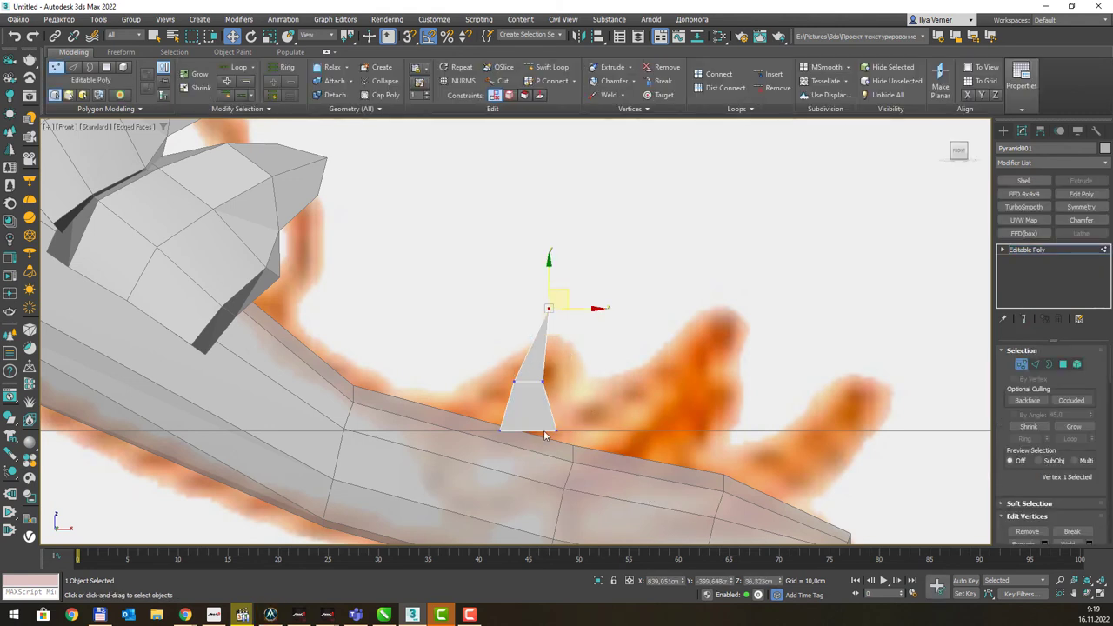
Move and rotate the pyramid's vertices so the spike leans toward the tail tip.
{"action": "key", "text": "ctrl+a"}
{"action": "mouse_move", "coordinate": [545, 414]}
{"action": "left_mouse_down"}
{"action": "mouse_move", "coordinate": [510, 416]}
{"action": "mouse_move", "coordinate": [535, 420]}
{"action": "mouse_move", "coordinate": [549, 368]}
{"action": "mouse_move", "coordinate": [521, 356]}
{"action": "mouse_move", "coordinate": [546, 360]}
{"action": "left_mouse_up"}
{"action": "key", "text": "e"}
{"action": "key", "text": "w"}
{"action": "key", "text": "e"}
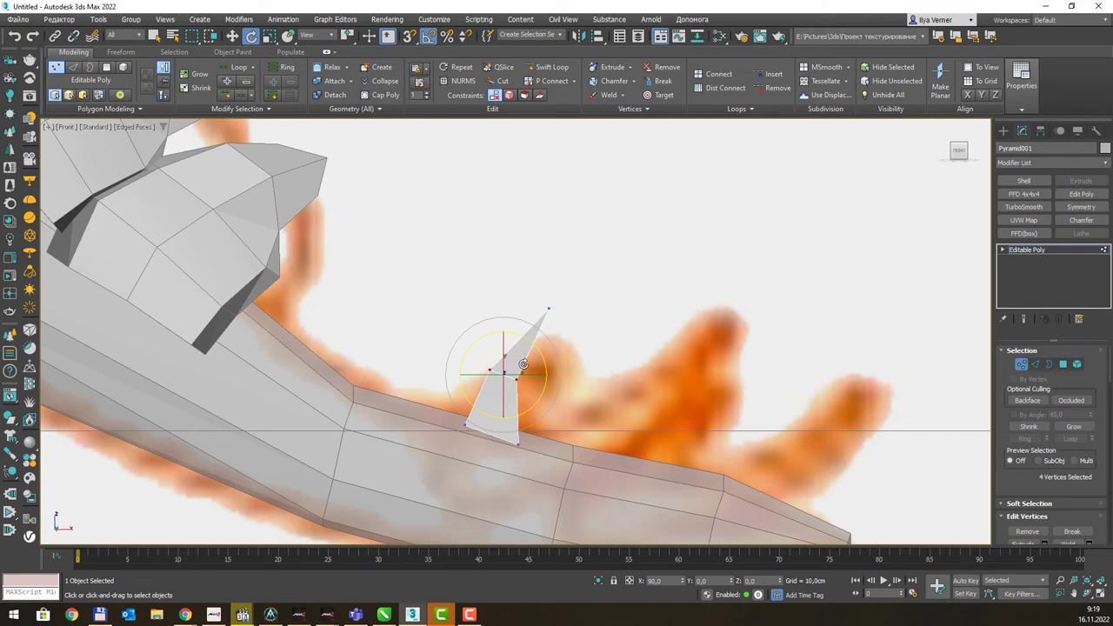
{"action": "left_click_drag", "start_coordinate": [570, 490], "coordinate": [570, 491]}
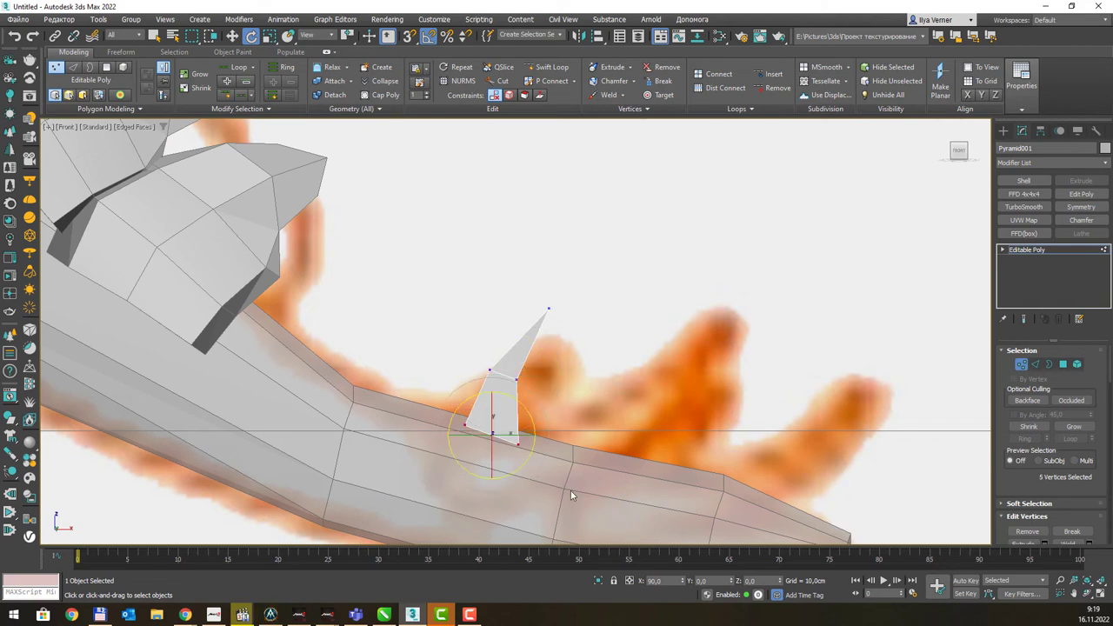
From the Top view, slide Pyramid001 in Y onto the tail's midline.
{"action": "key", "text": "t"}
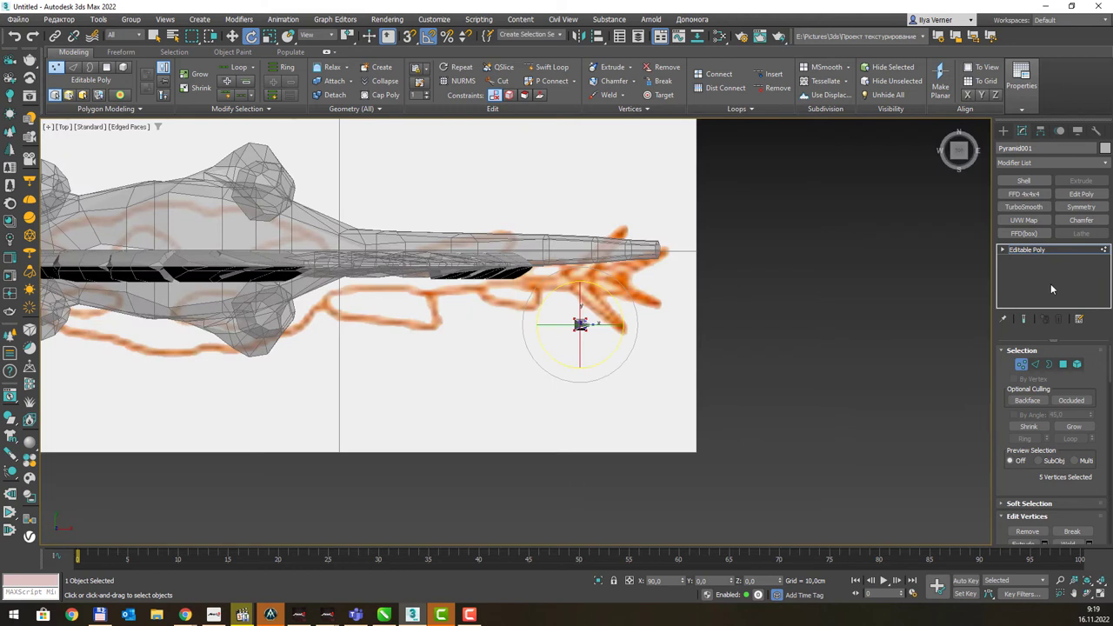
{"action": "left_click", "coordinate": [1024, 365]}
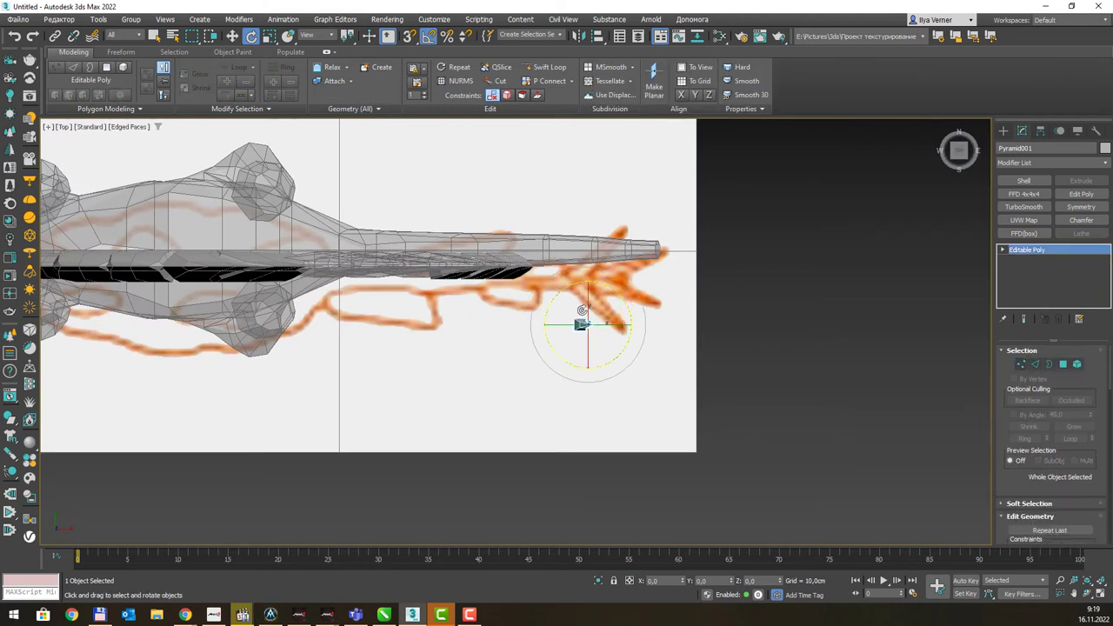
{"action": "key", "text": "w"}
{"action": "left_click_drag", "start_coordinate": [585, 312], "coordinate": [583, 239]}
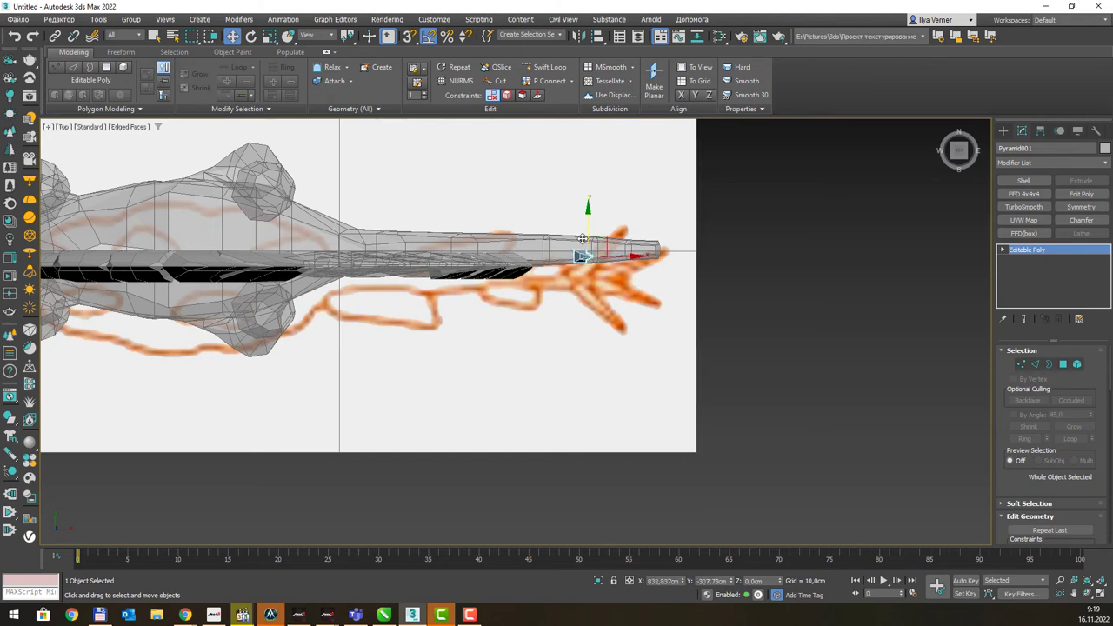
Clone the spike twice as copies further along the tail toward its tip.
{"action": "key", "text": "f"}
{"action": "key", "text": "z"}
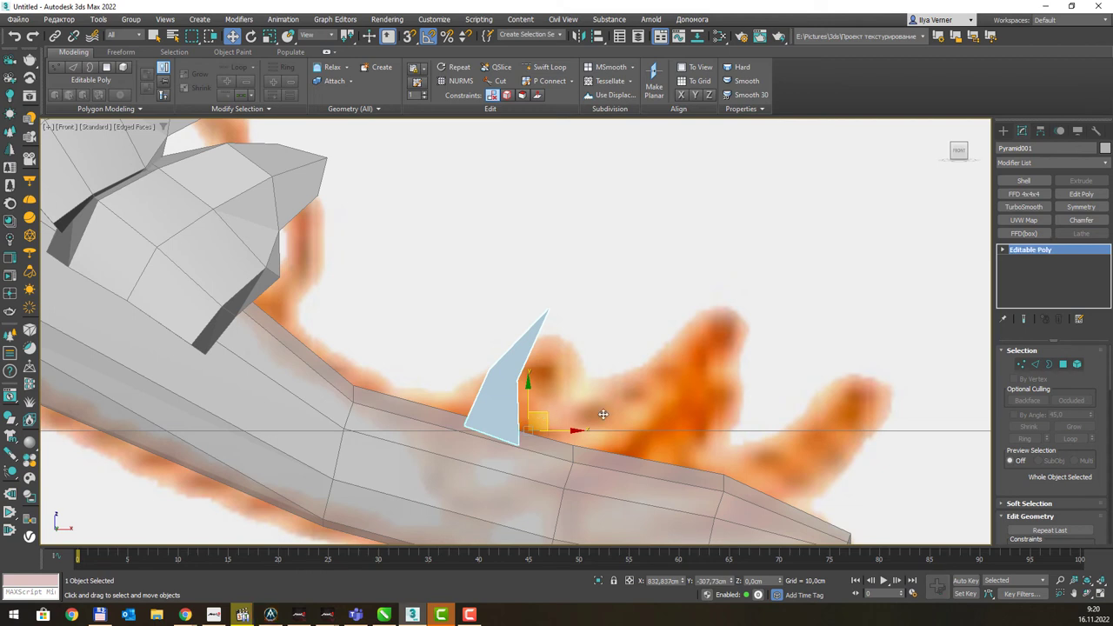
{"action": "left_click_drag", "start_coordinate": [548, 412], "coordinate": [658, 431], "text": "shift"}
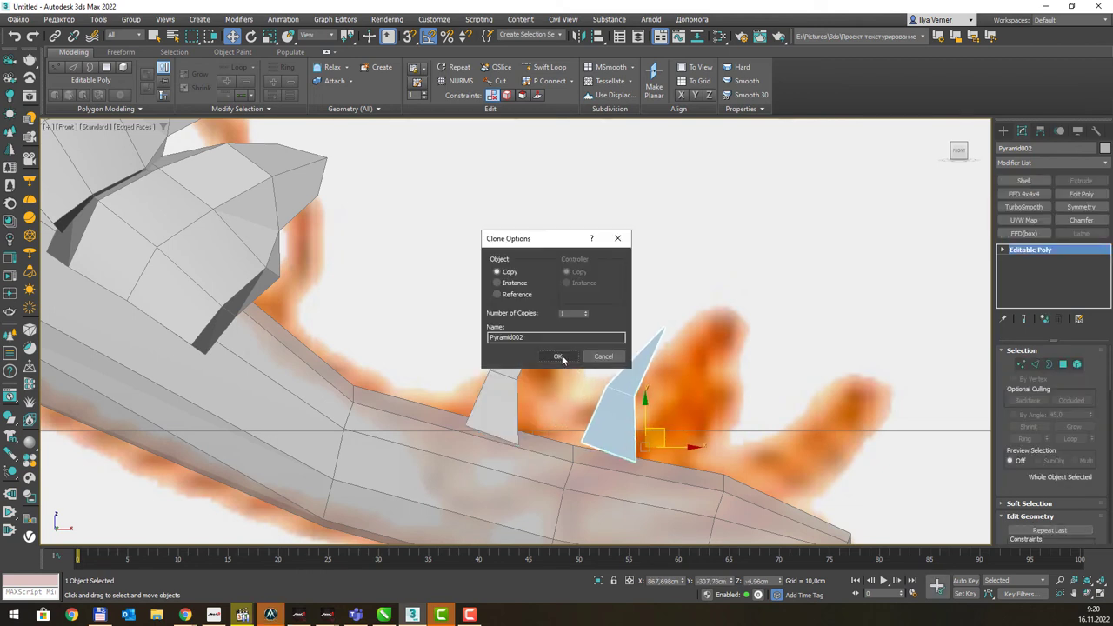
{"action": "left_click", "coordinate": [562, 358]}
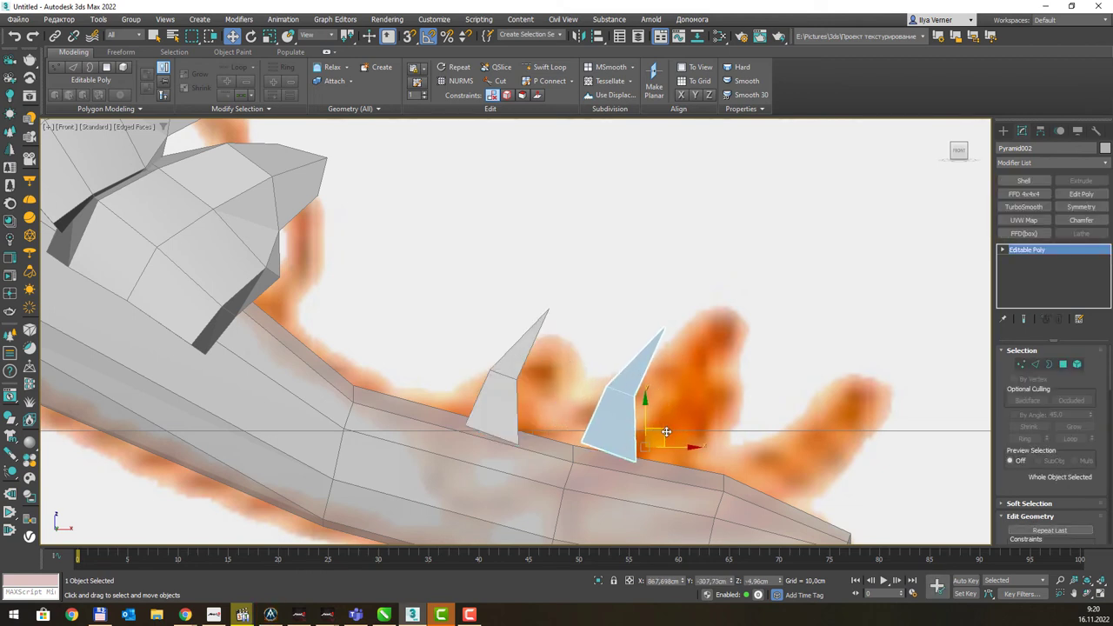
{"action": "left_click_drag", "start_coordinate": [666, 432], "coordinate": [821, 475], "text": "shift"}
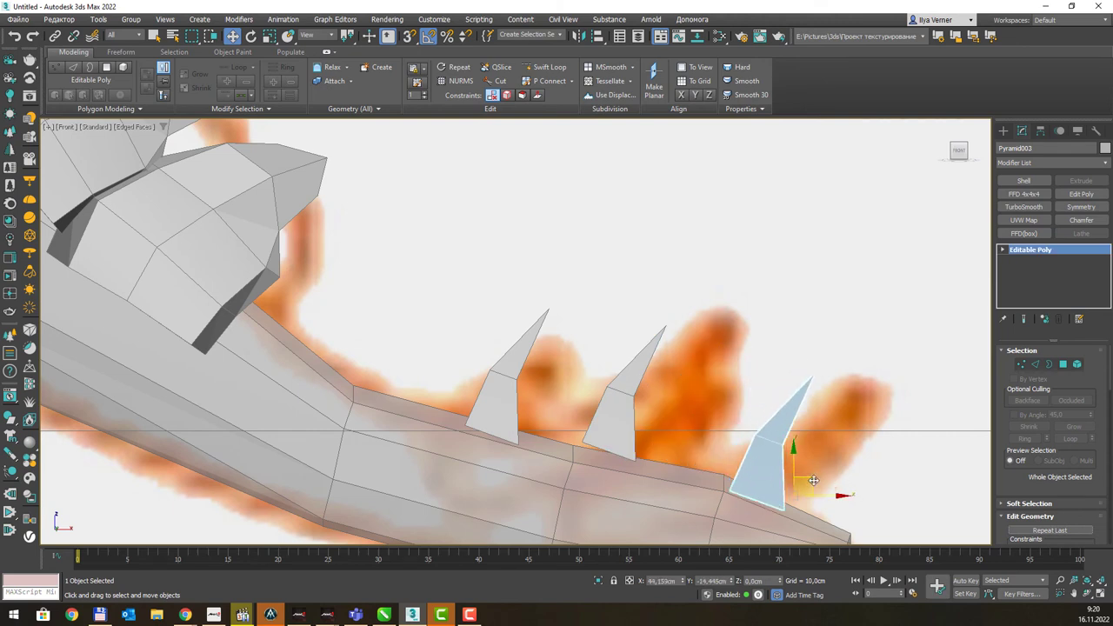
{"action": "left_click", "coordinate": [556, 358]}
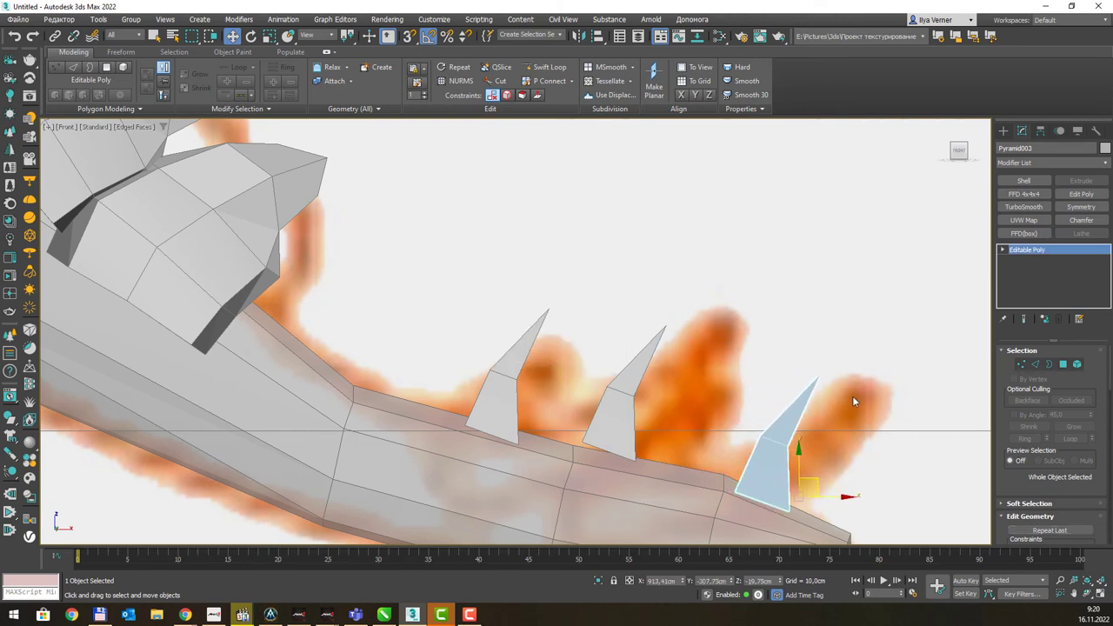
Stretch the third spike's tip up and back and reshape its middle vertices.
{"action": "key", "text": "1"}
{"action": "left_click", "coordinate": [820, 372]}
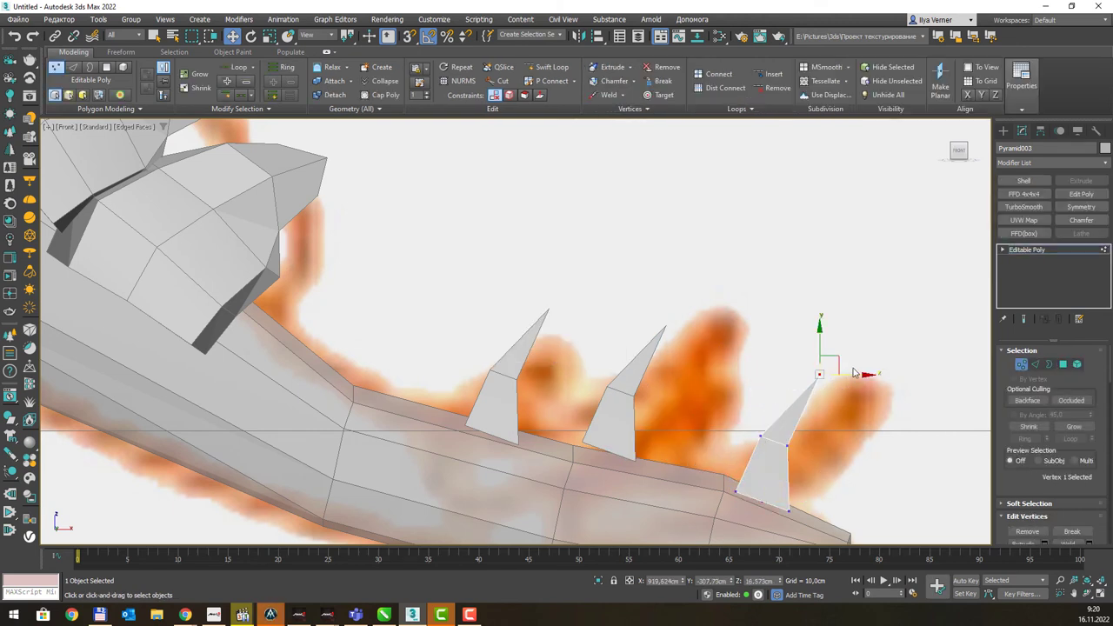
{"action": "left_click_drag", "start_coordinate": [820, 372], "coordinate": [871, 357]}
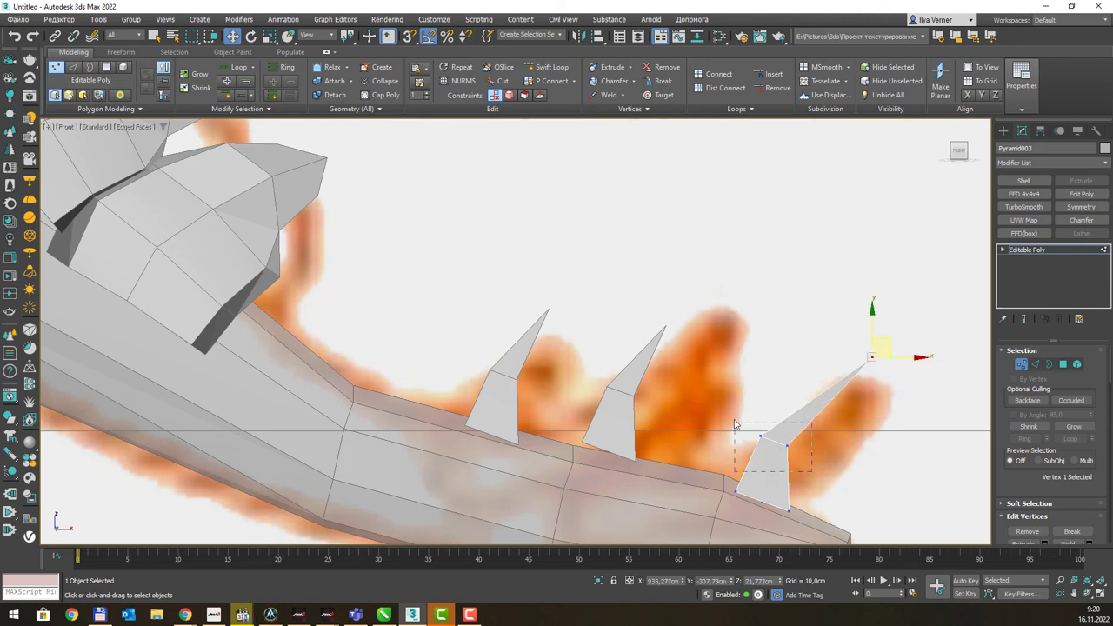
{"action": "mouse_move", "coordinate": [823, 484]}
{"action": "left_mouse_down"}
{"action": "mouse_move", "coordinate": [737, 426]}
{"action": "mouse_move", "coordinate": [813, 430]}
{"action": "left_mouse_up"}
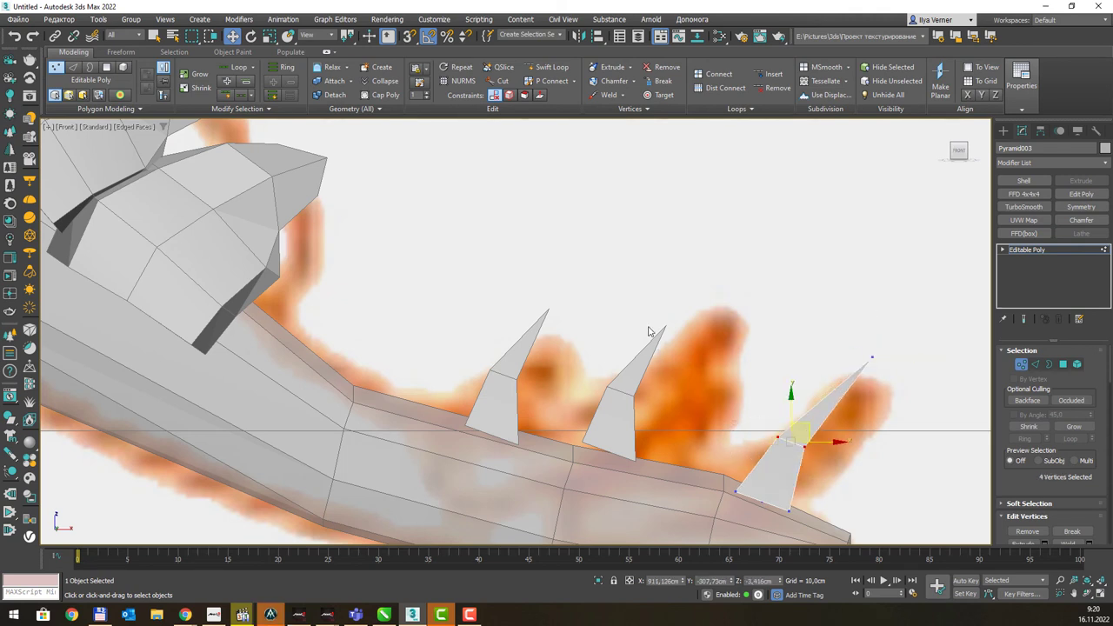
Pull the middle spike's tip up and back, shift its middle vertices, and sink its base.
{"action": "key", "text": "6"}
{"action": "left_click_drag", "start_coordinate": [643, 315], "coordinate": [659, 337]}
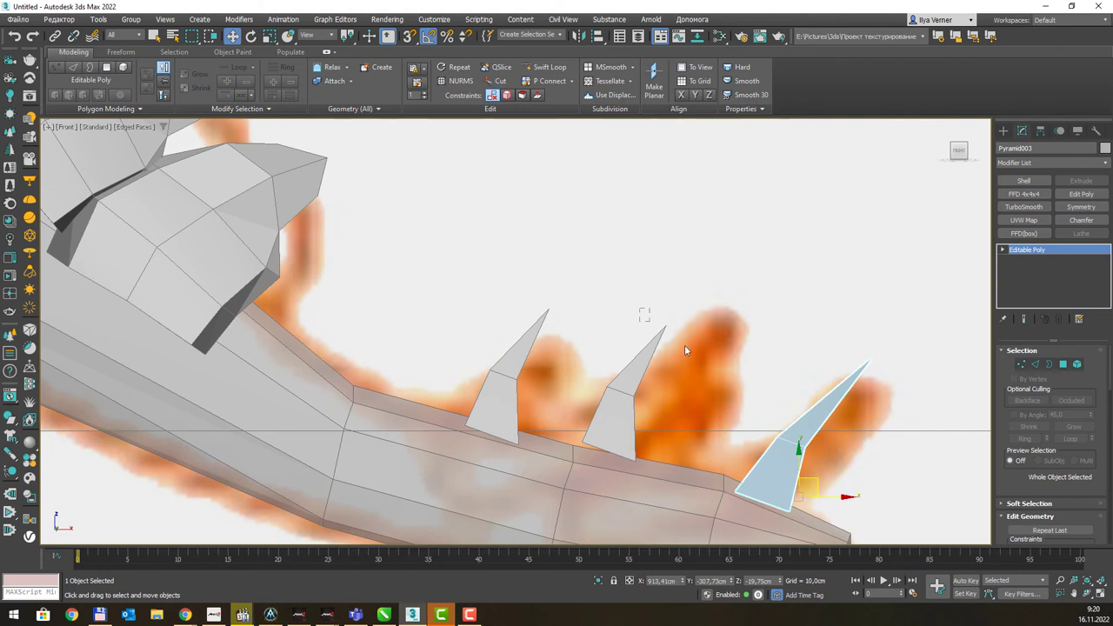
{"action": "key", "text": "1"}
{"action": "left_click", "coordinate": [658, 332]}
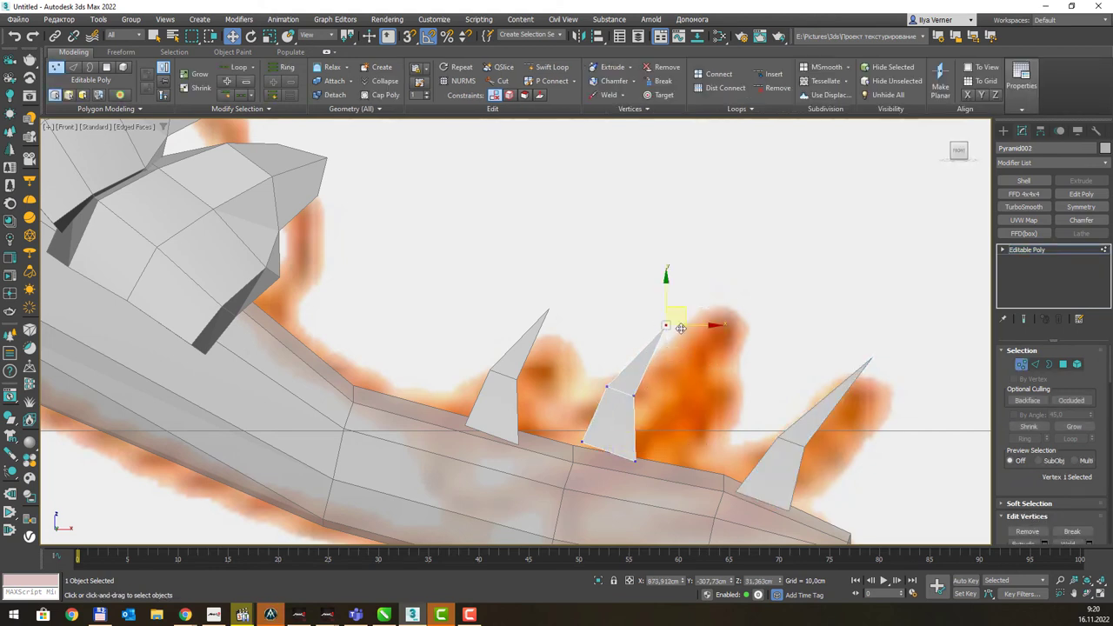
{"action": "left_click_drag", "start_coordinate": [676, 316], "coordinate": [732, 297]}
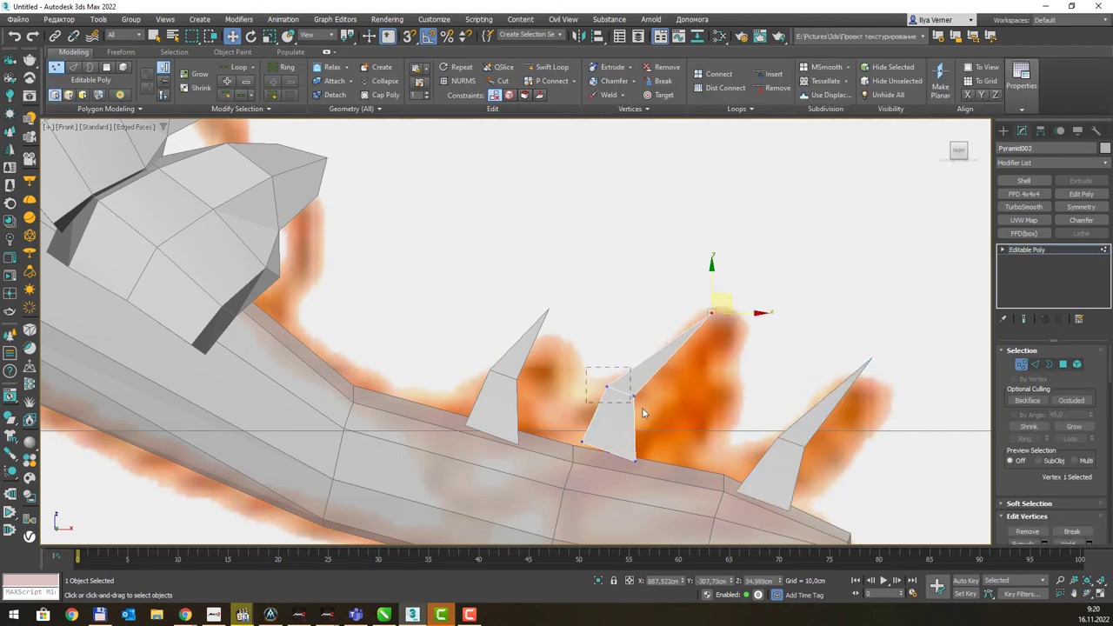
{"action": "mouse_move", "coordinate": [594, 373]}
{"action": "left_mouse_down"}
{"action": "mouse_move", "coordinate": [663, 412]}
{"action": "mouse_move", "coordinate": [655, 381]}
{"action": "left_mouse_up"}
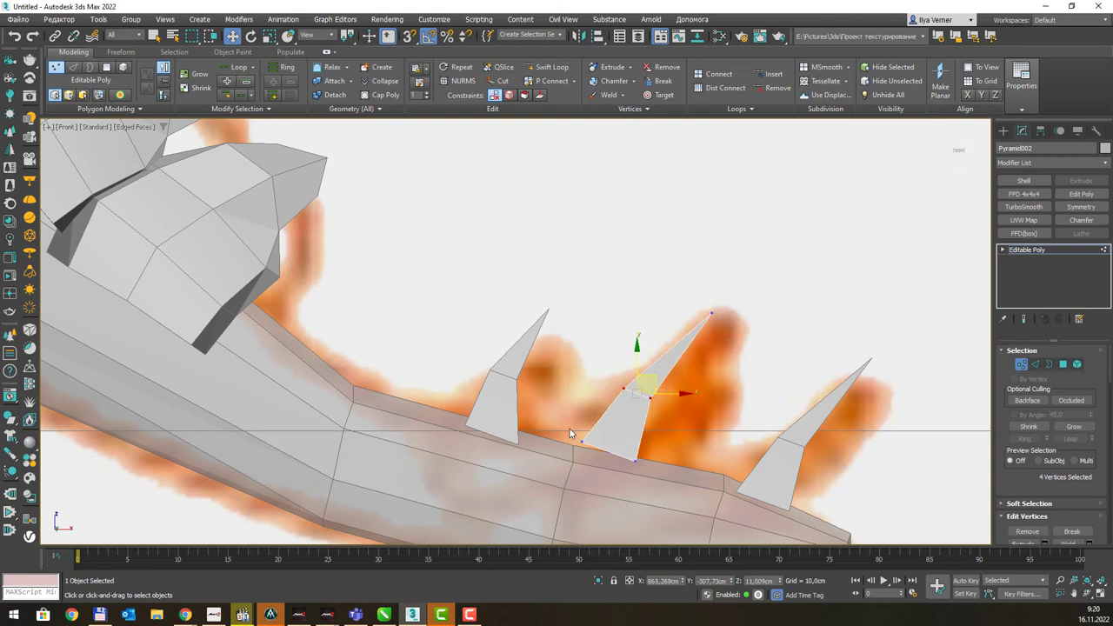
{"action": "left_click_drag", "start_coordinate": [570, 427], "coordinate": [678, 500]}
{"action": "left_click_drag", "start_coordinate": [635, 436], "coordinate": [630, 463]}
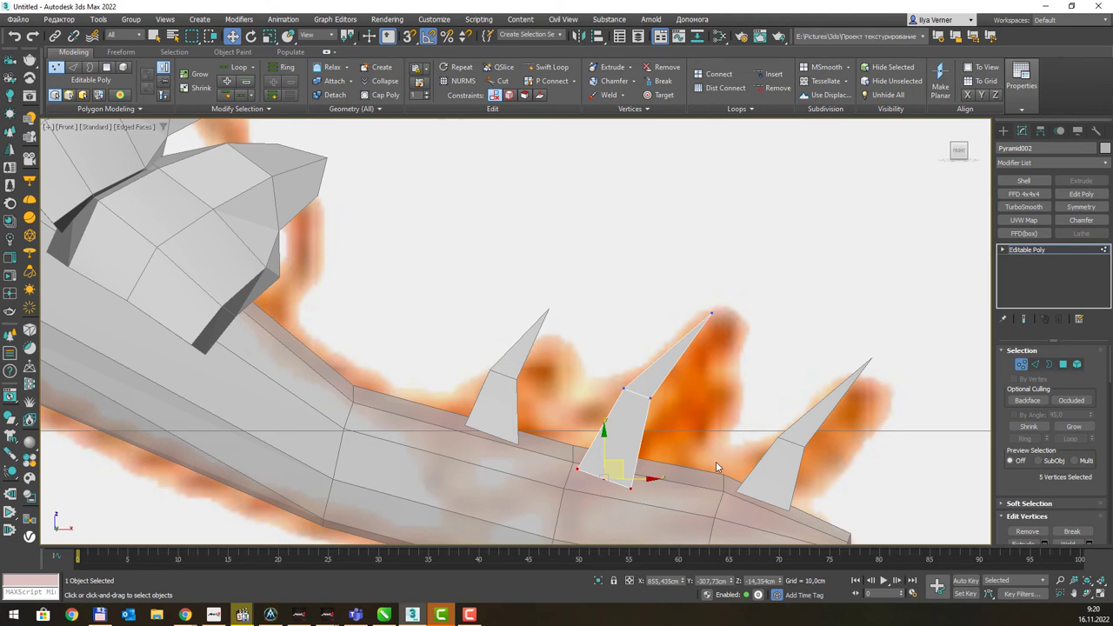
{"action": "scroll", "coordinate": [585, 407], "scroll_direction": "down", "scroll_amount": 5}
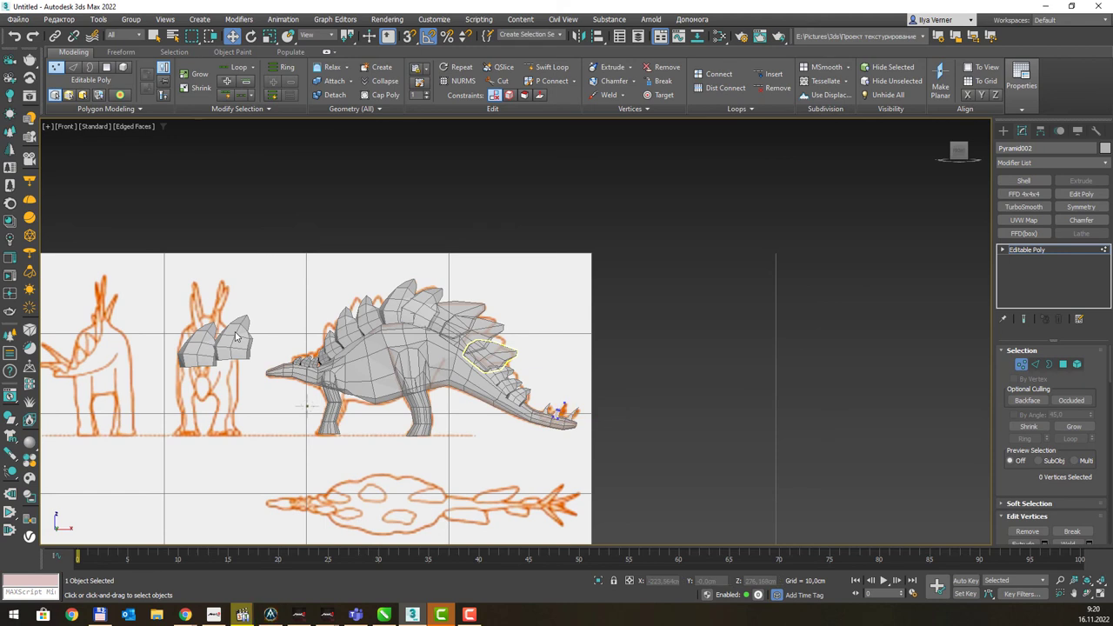
Delete a stray plate piece from the rear-view sketch and select the body.
{"action": "key", "text": "1"}
{"action": "left_click", "coordinate": [202, 342]}
{"action": "left_click", "coordinate": [202, 342]}
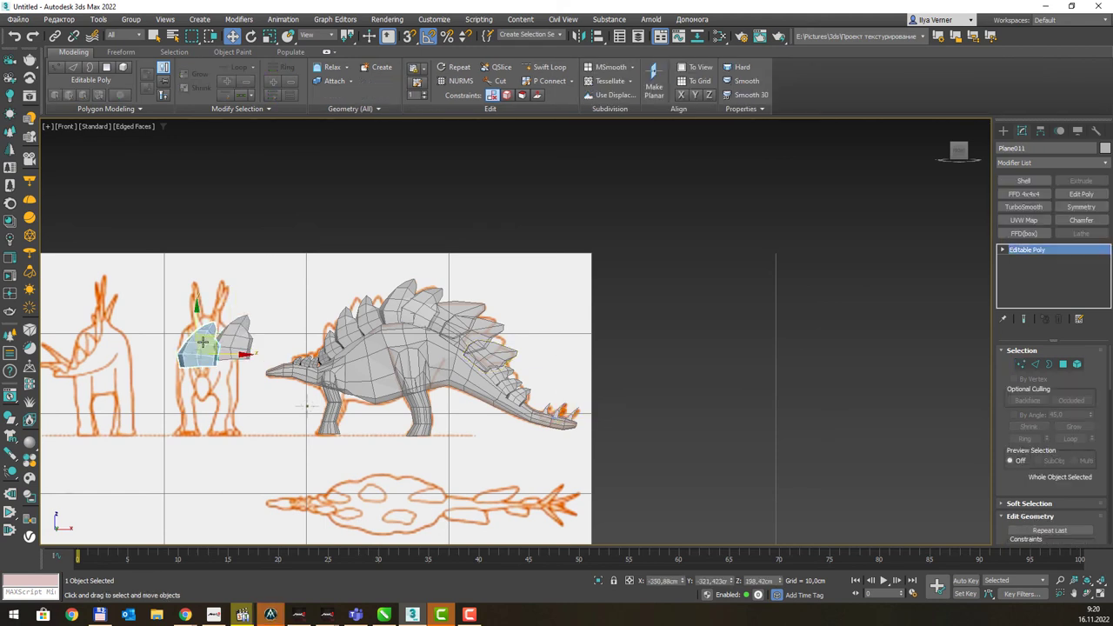
{"action": "key", "text": "Delete"}
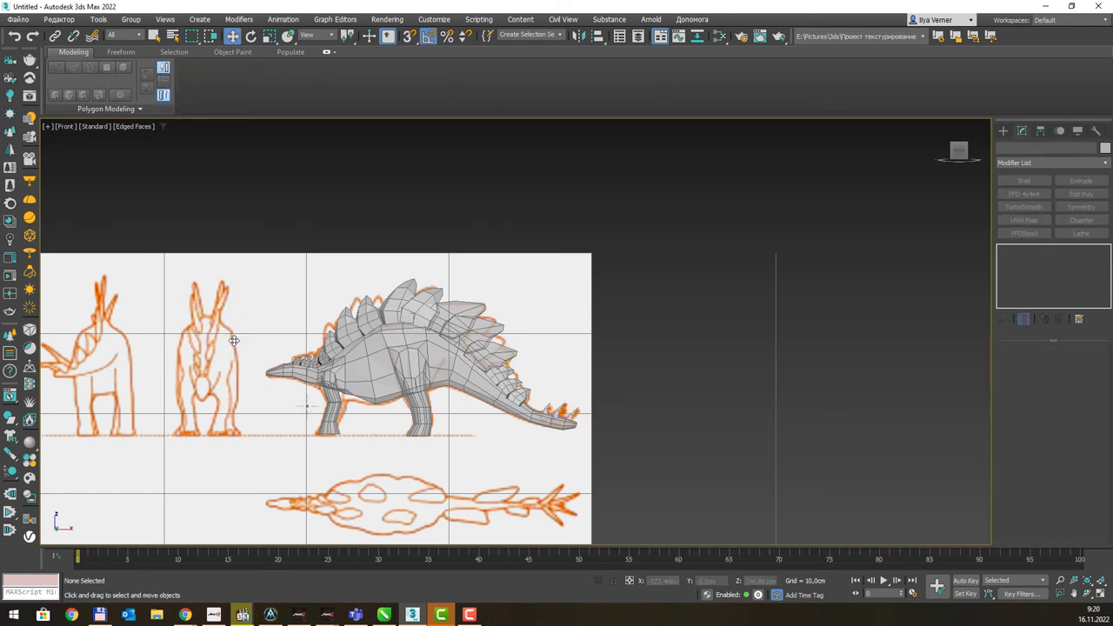
{"action": "scroll", "coordinate": [374, 319], "scroll_direction": "down", "scroll_amount": 2}
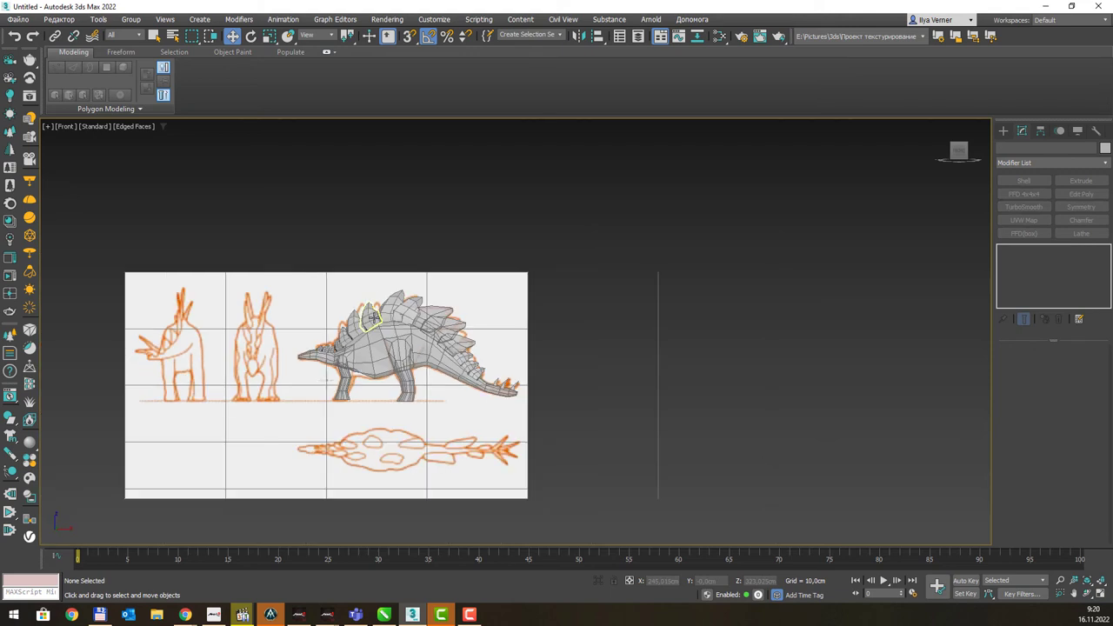
{"action": "left_click", "coordinate": [380, 349]}
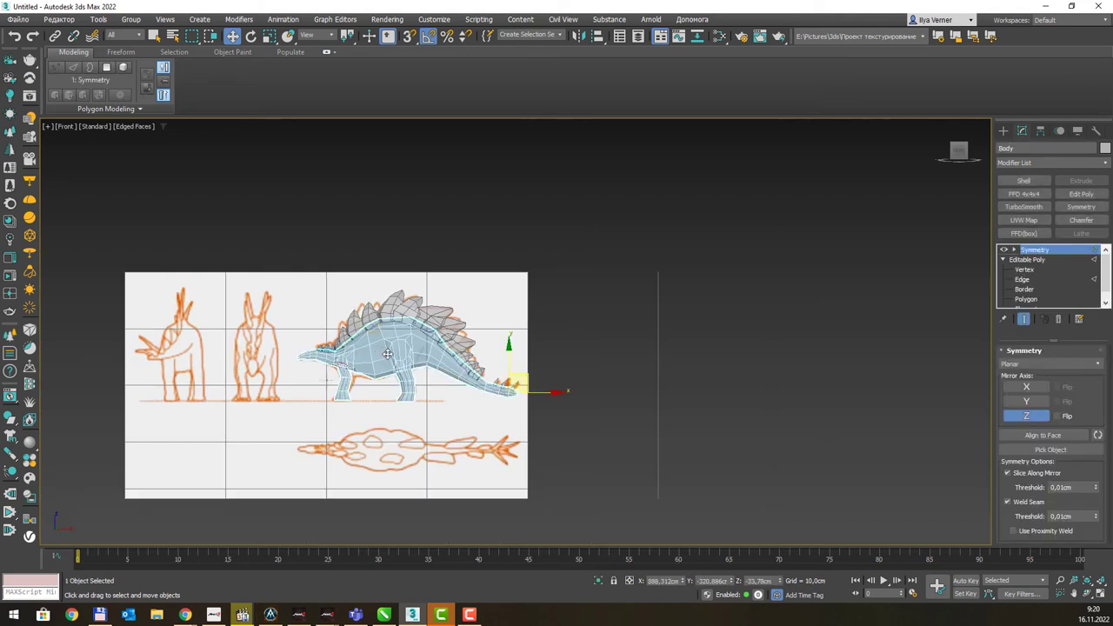
{"action": "right_click", "coordinate": [384, 349]}
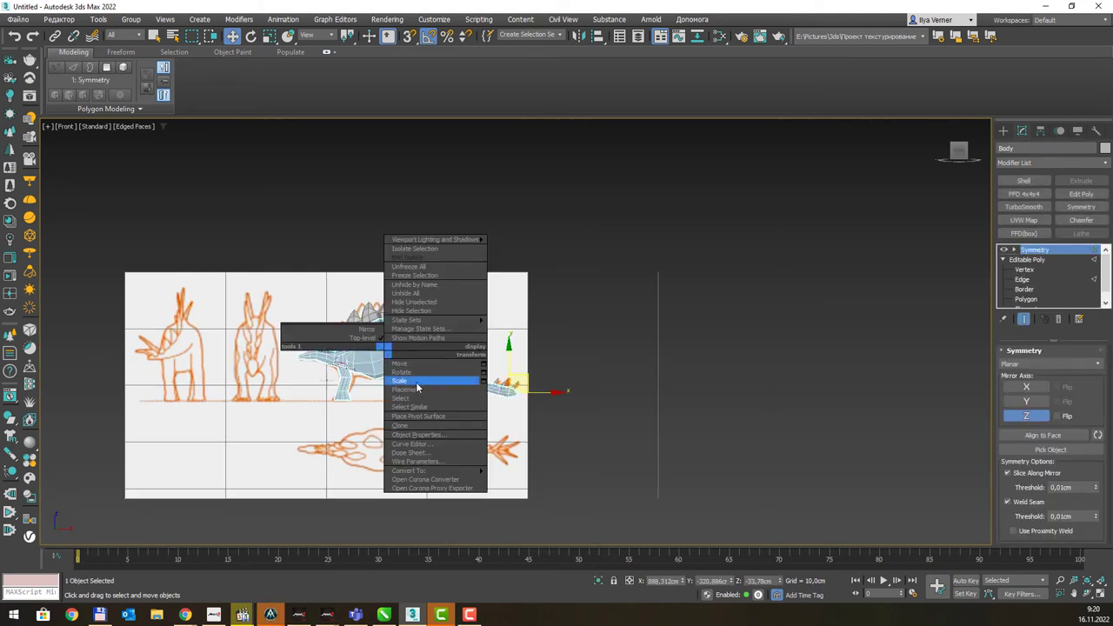
{"action": "left_click", "coordinate": [562, 235]}
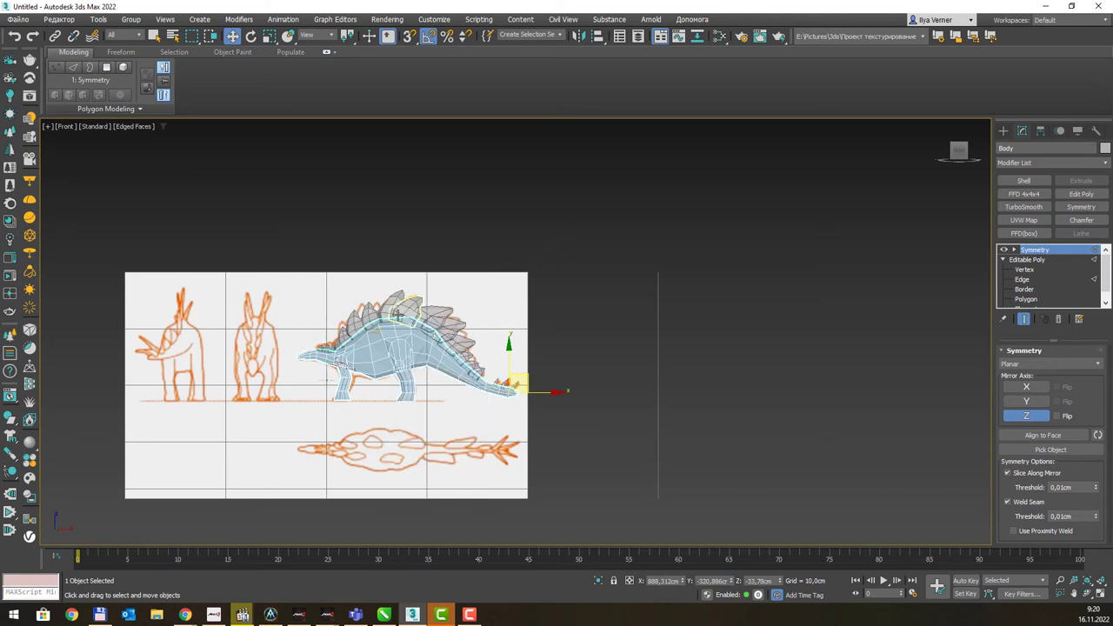
In Left view, select the back plates and rotate them about 5° around their top.
{"action": "key", "text": "l"}
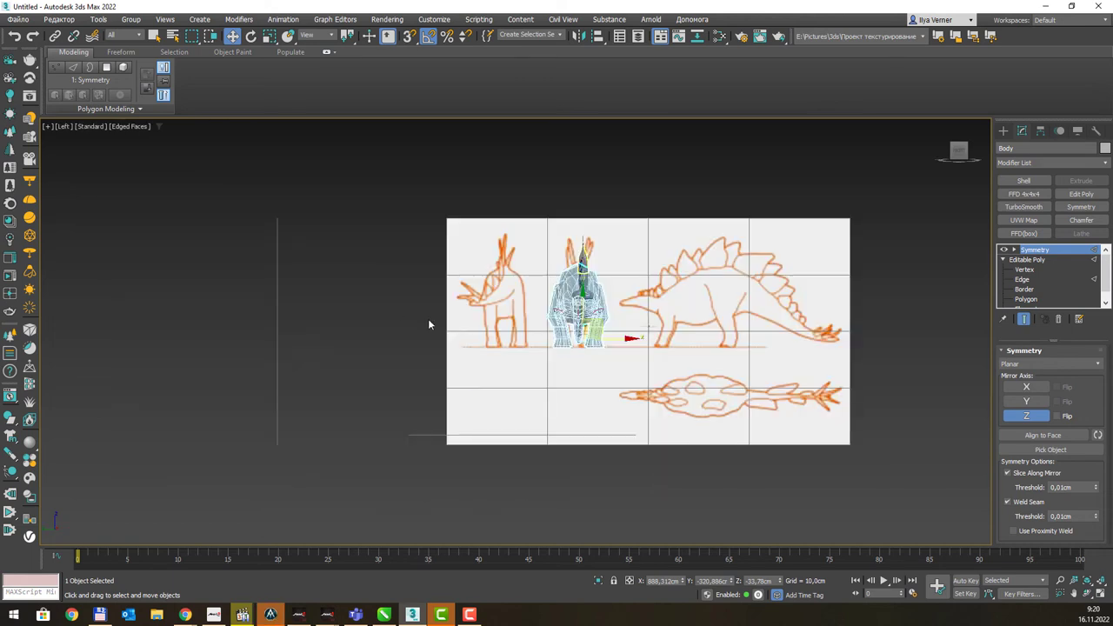
{"action": "left_click_drag", "start_coordinate": [567, 320], "coordinate": [652, 427]}
{"action": "middle_click_drag", "start_coordinate": [562, 323], "coordinate": [476, 388]}
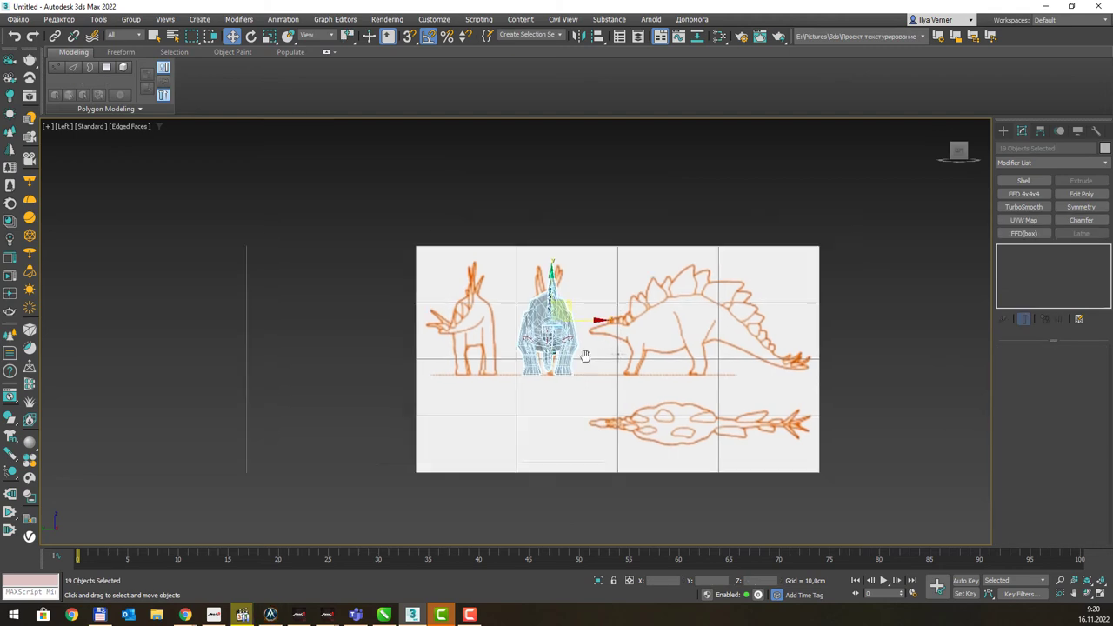
{"action": "scroll", "coordinate": [522, 348], "scroll_direction": "up", "scroll_amount": 3}
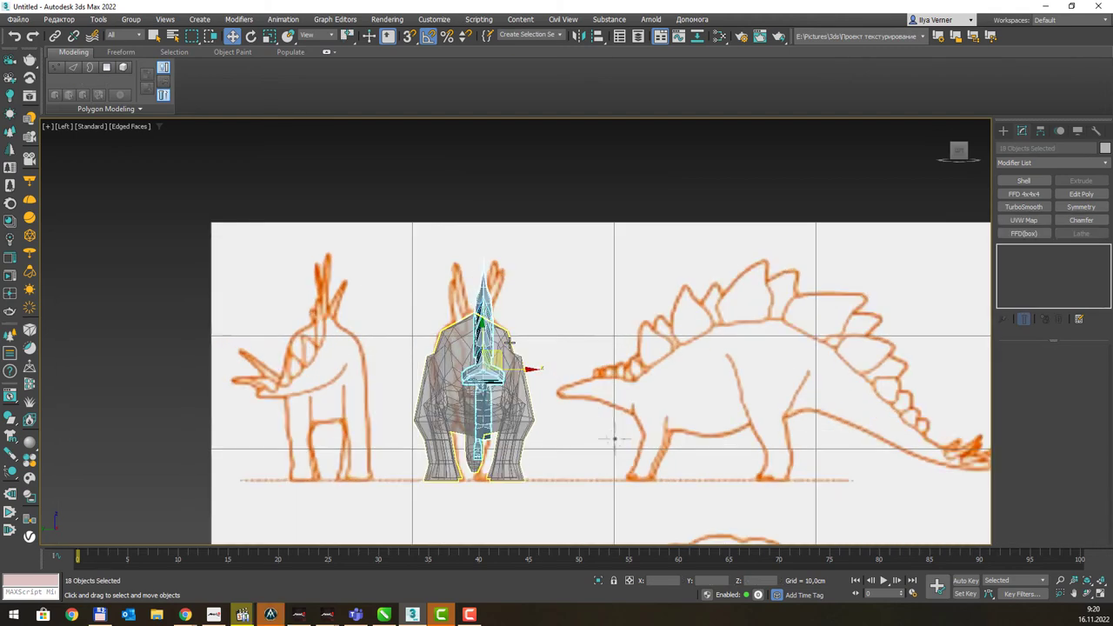
{"action": "scroll", "coordinate": [509, 344], "scroll_direction": "up", "scroll_amount": 2}
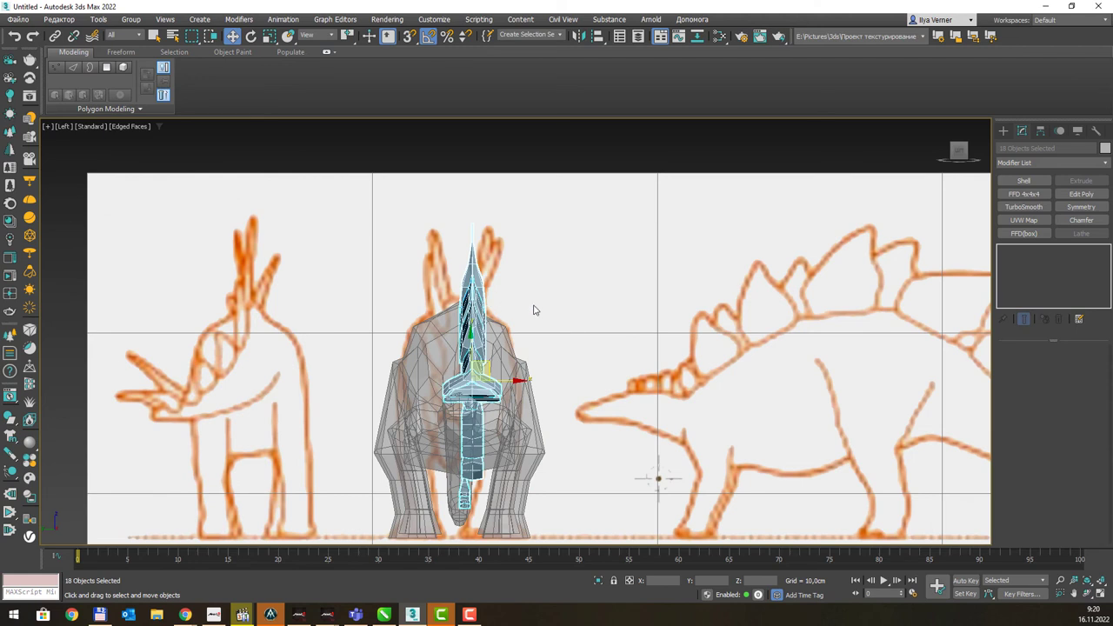
{"action": "left_click", "coordinate": [250, 35]}
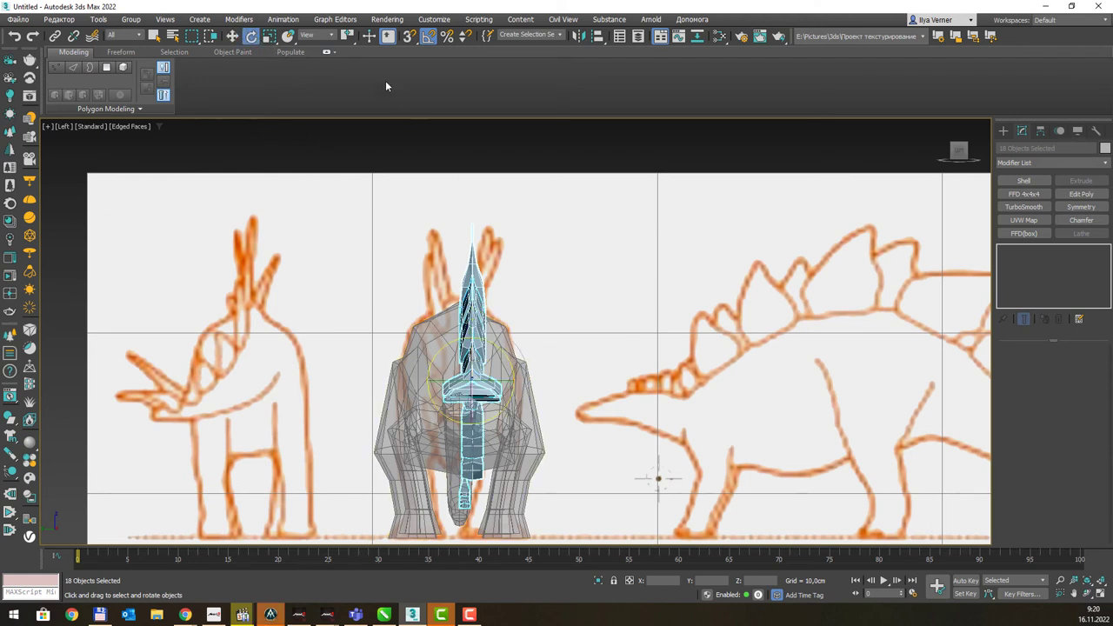
{"action": "left_click_drag", "start_coordinate": [353, 39], "coordinate": [350, 58]}
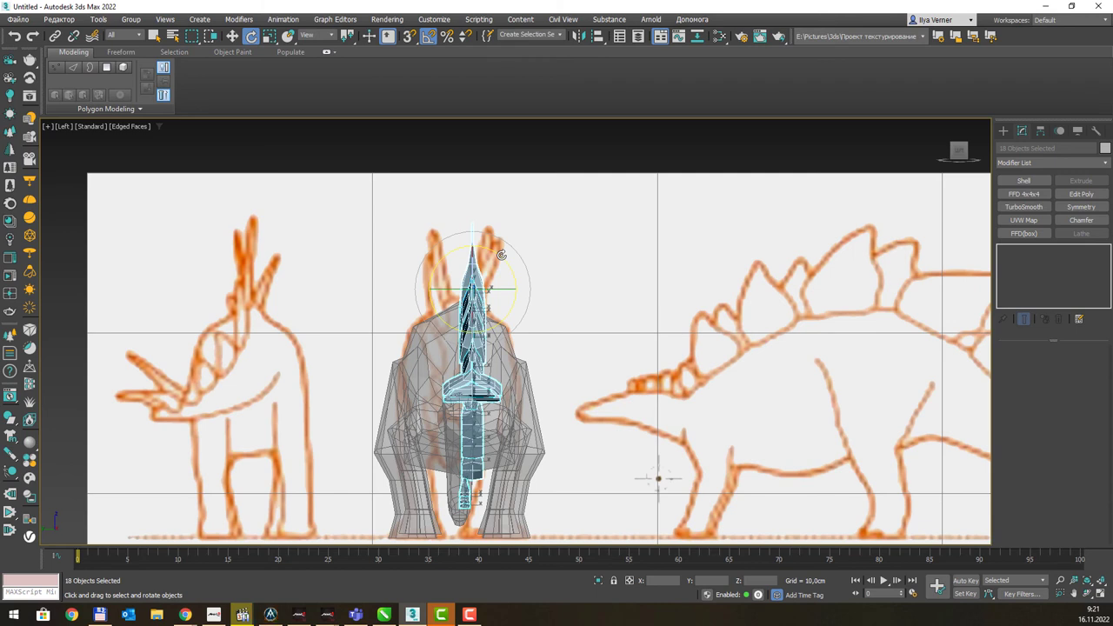
{"action": "left_click_drag", "start_coordinate": [501, 255], "coordinate": [506, 261]}
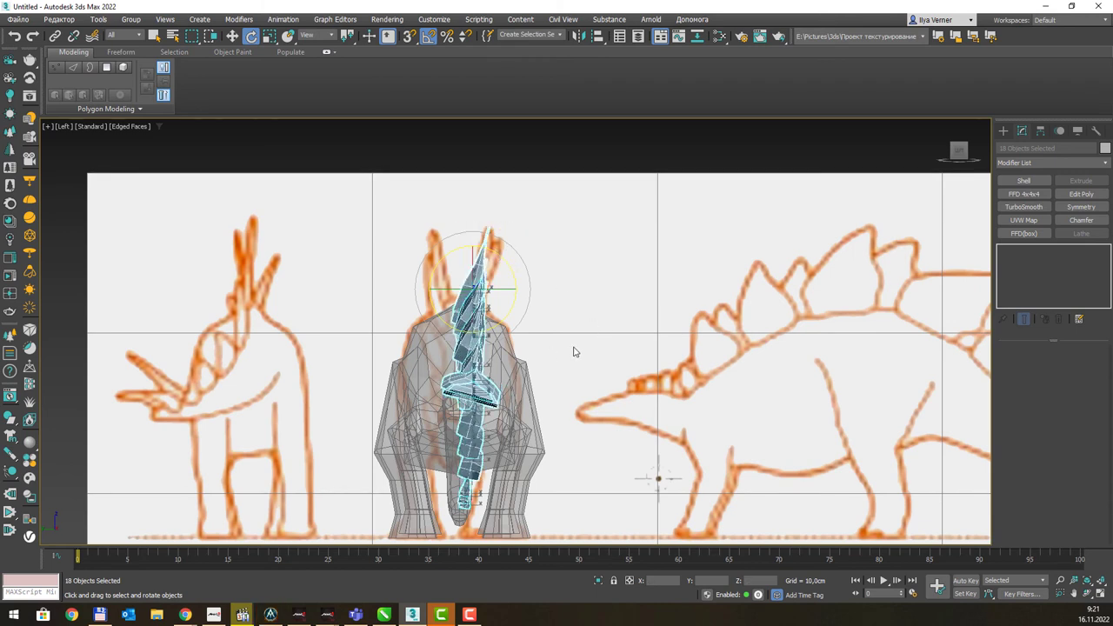
Select the small plates at the front of the neck and scale them down.
{"action": "key", "text": "t"}
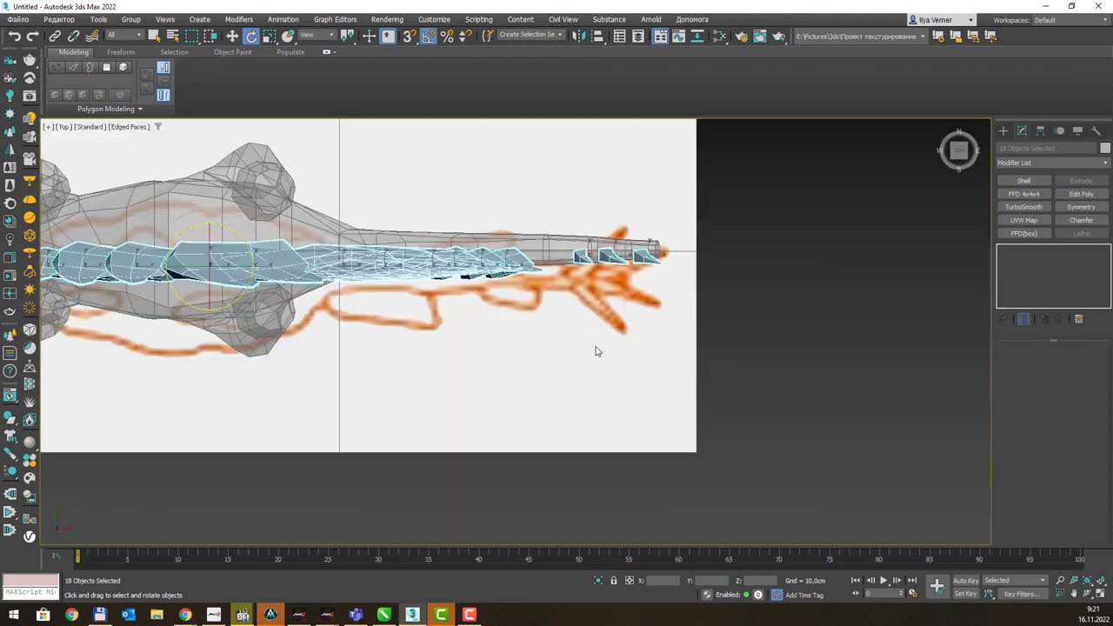
{"action": "middle_click_drag", "start_coordinate": [487, 320], "coordinate": [716, 314]}
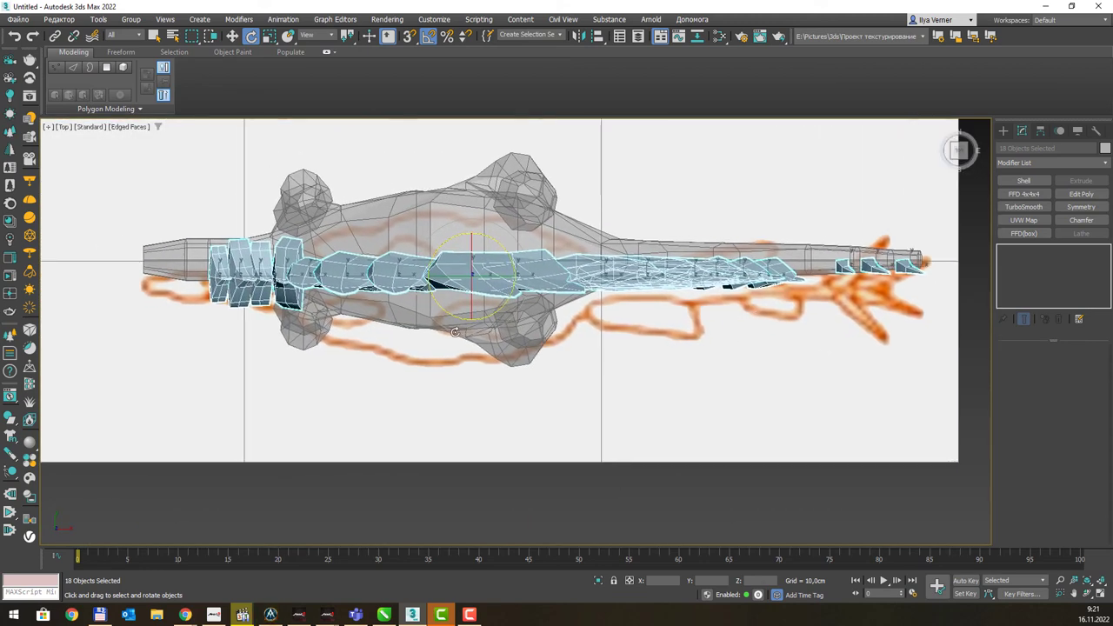
{"action": "mouse_move", "coordinate": [338, 295]}
{"action": "middle_mouse_down"}
{"action": "mouse_move", "coordinate": [455, 297]}
{"action": "mouse_move", "coordinate": [359, 297]}
{"action": "middle_mouse_up"}
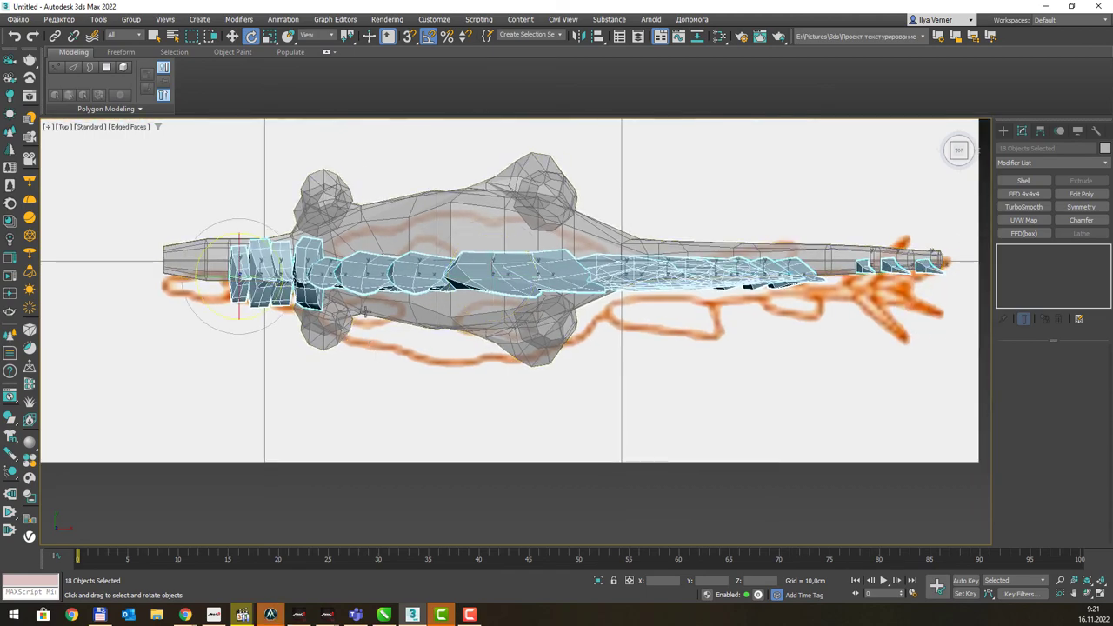
{"action": "mouse_move", "coordinate": [353, 278]}
{"action": "middle_mouse_down", "text": "alt"}
{"action": "mouse_move", "coordinate": [384, 256]}
{"action": "mouse_move", "coordinate": [380, 265]}
{"action": "middle_mouse_up", "text": "alt"}
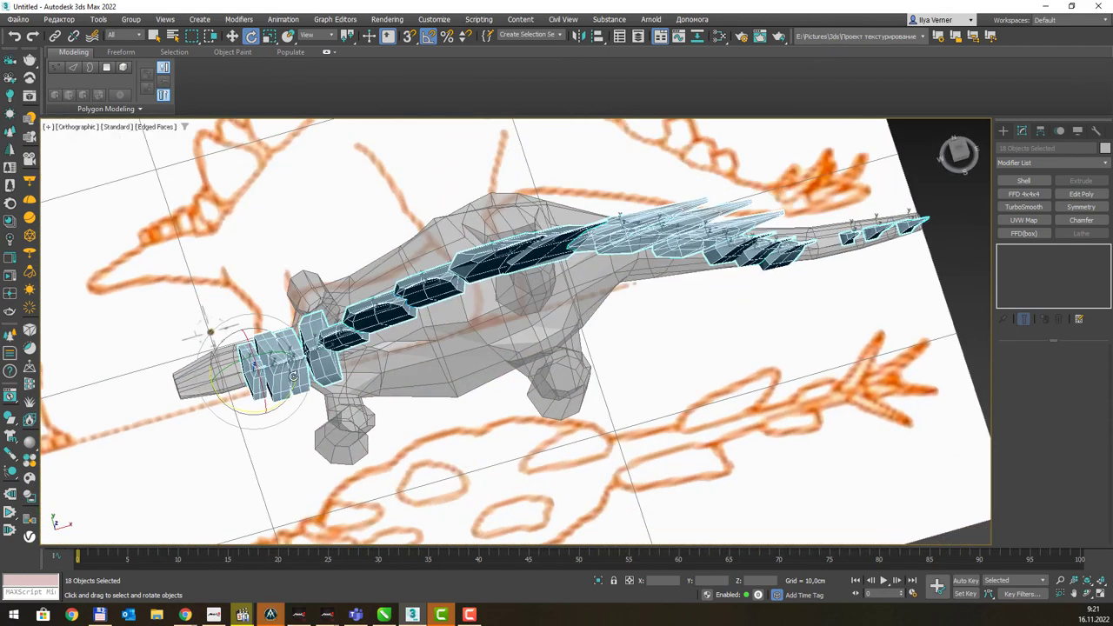
{"action": "left_click", "coordinate": [322, 348]}
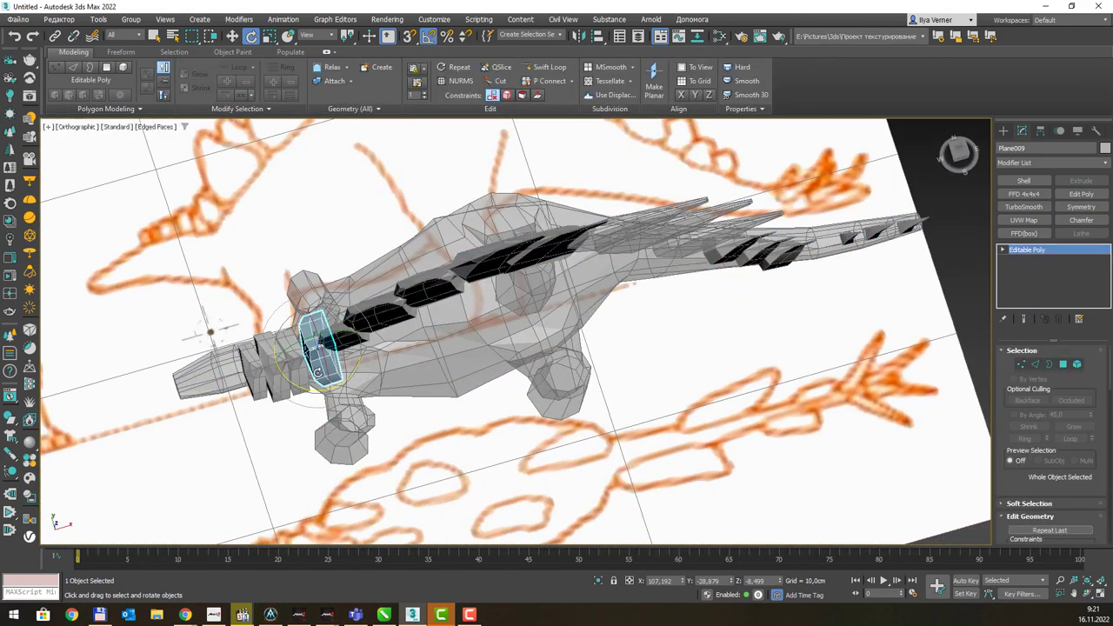
{"action": "left_click", "coordinate": [291, 356], "text": "ctrl"}
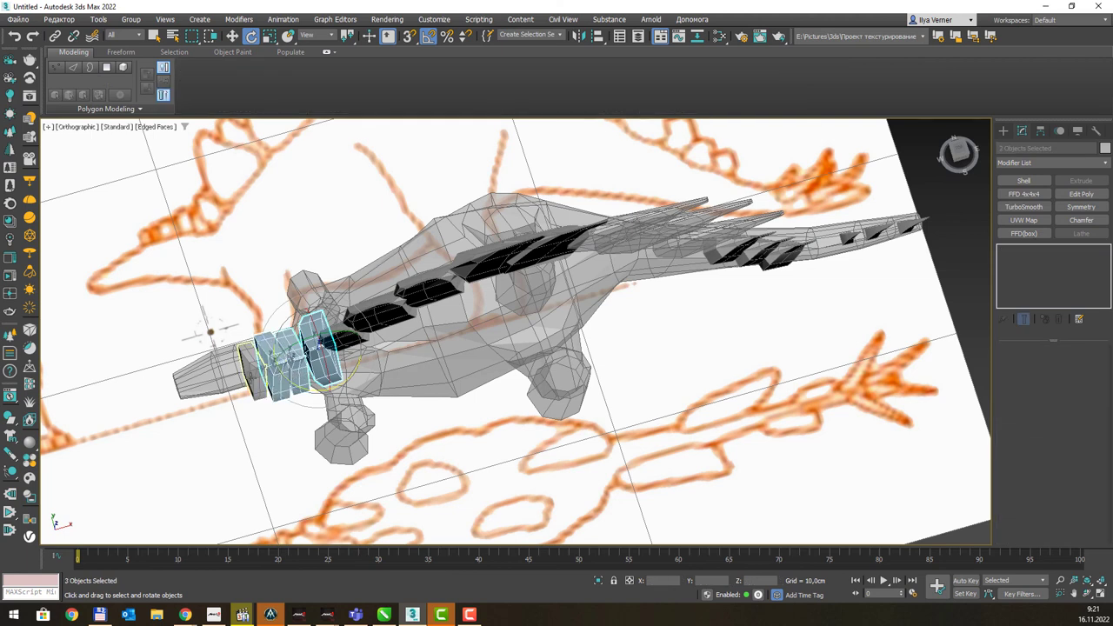
{"action": "left_click", "coordinate": [250, 374], "text": "ctrl"}
{"action": "key", "text": "r"}
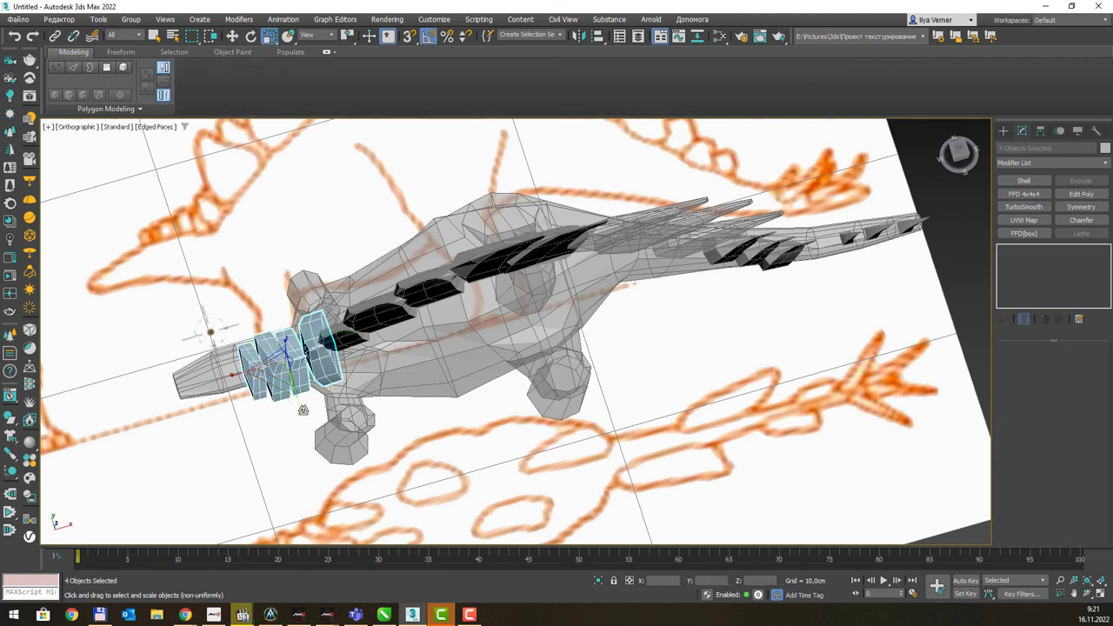
{"action": "left_click_drag", "start_coordinate": [287, 361], "coordinate": [294, 398]}
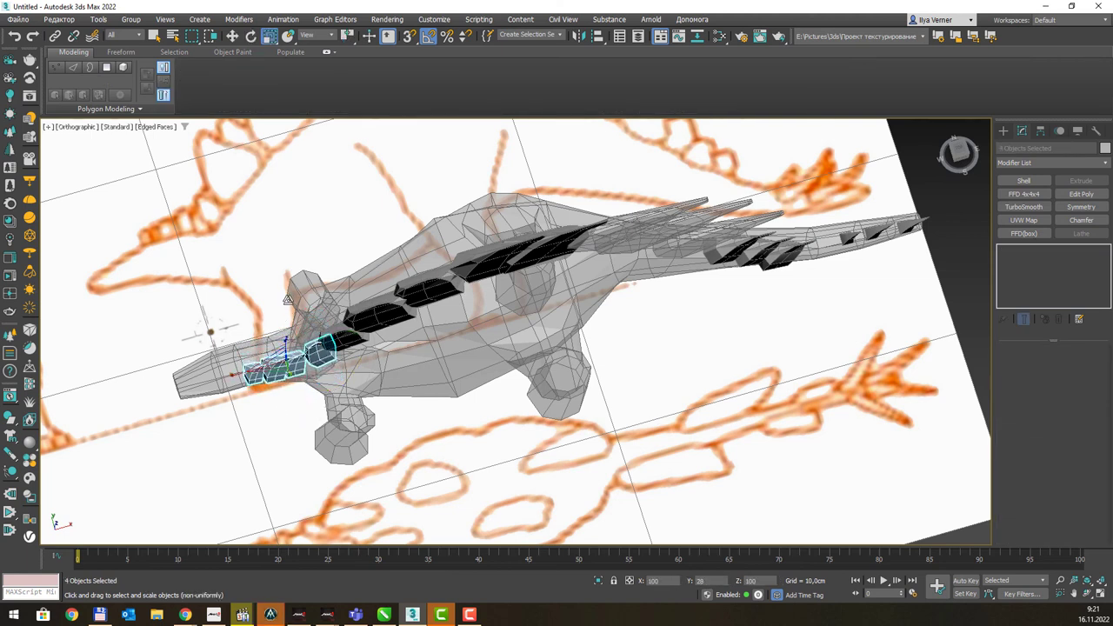
{"action": "left_click_drag", "start_coordinate": [288, 277], "coordinate": [288, 259]}
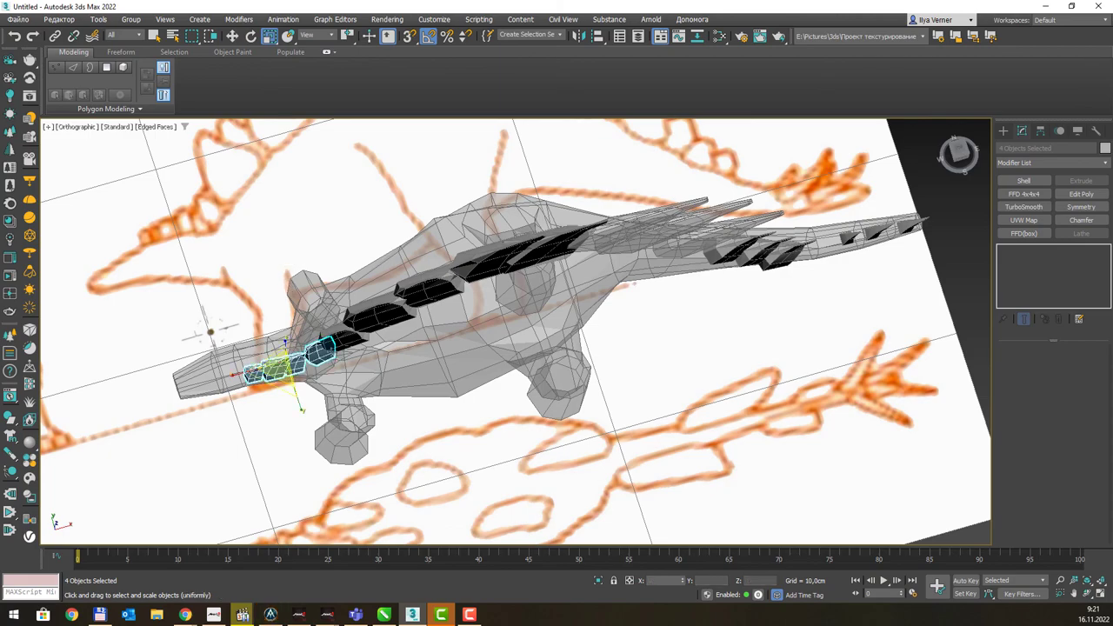
{"action": "mouse_move", "coordinate": [288, 253]}
{"action": "middle_mouse_down", "text": "alt"}
{"action": "mouse_move", "coordinate": [447, 368]}
{"action": "mouse_move", "coordinate": [490, 341]}
{"action": "mouse_move", "coordinate": [383, 339]}
{"action": "mouse_move", "coordinate": [506, 385]}
{"action": "mouse_move", "coordinate": [519, 354]}
{"action": "mouse_move", "coordinate": [540, 366]}
{"action": "mouse_move", "coordinate": [559, 343]}
{"action": "mouse_move", "coordinate": [535, 324]}
{"action": "mouse_move", "coordinate": [518, 355]}
{"action": "middle_mouse_up", "text": "alt"}
{"action": "scroll", "coordinate": [544, 370], "scroll_direction": "down", "scroll_amount": 3}
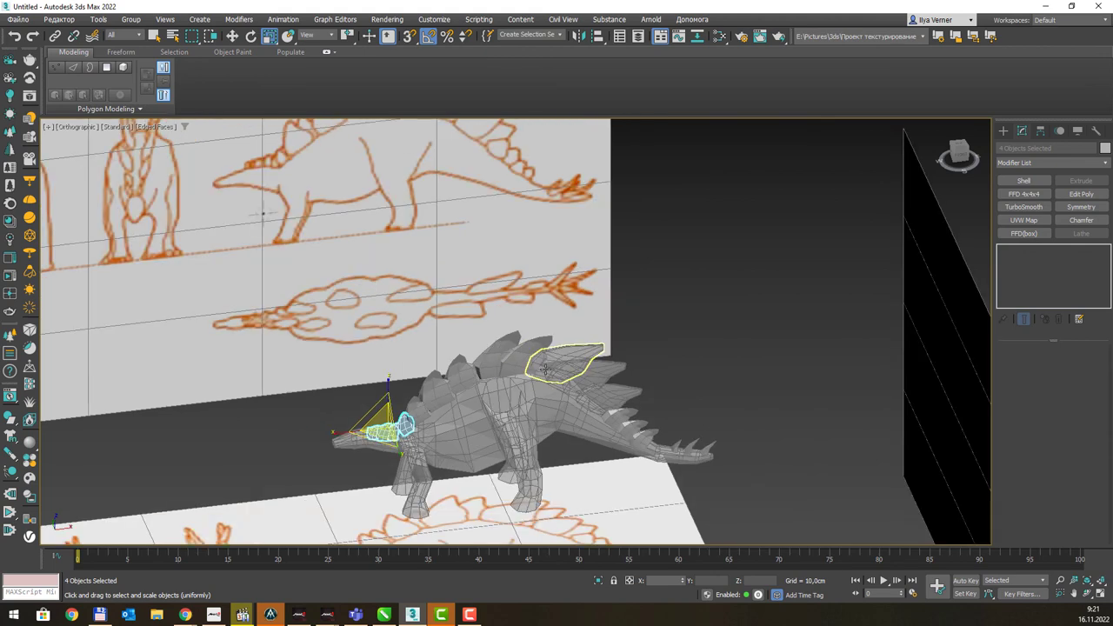
{"action": "key", "text": "l"}
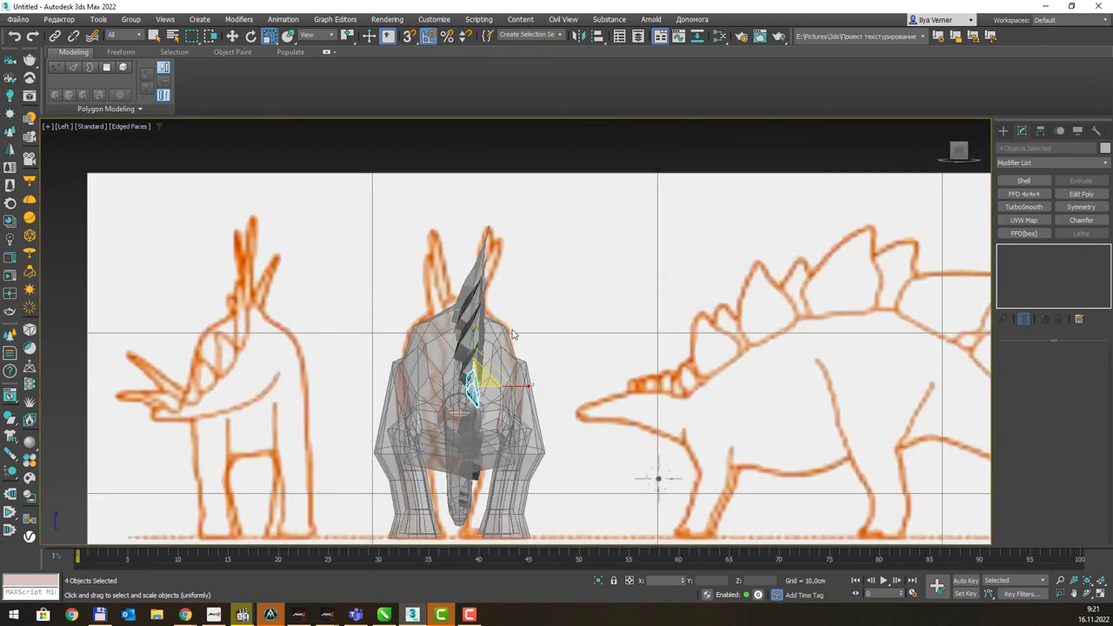
In Top view, nudge the plate over the front legs slightly sideways.
{"action": "key", "text": "f"}
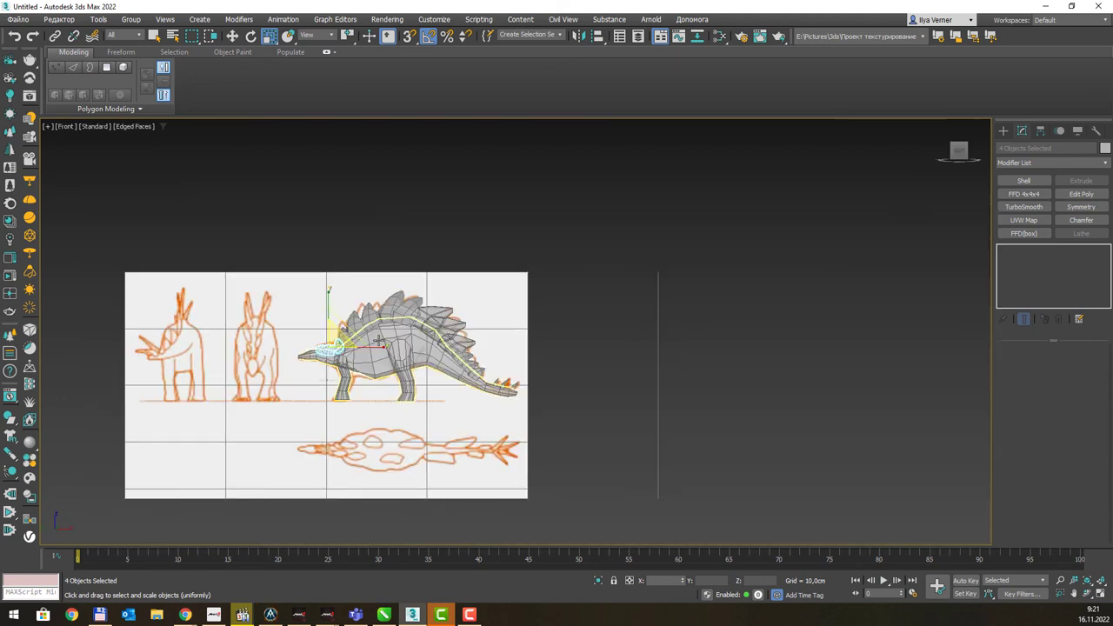
{"action": "key", "text": "z"}
{"action": "left_click", "coordinate": [877, 297]}
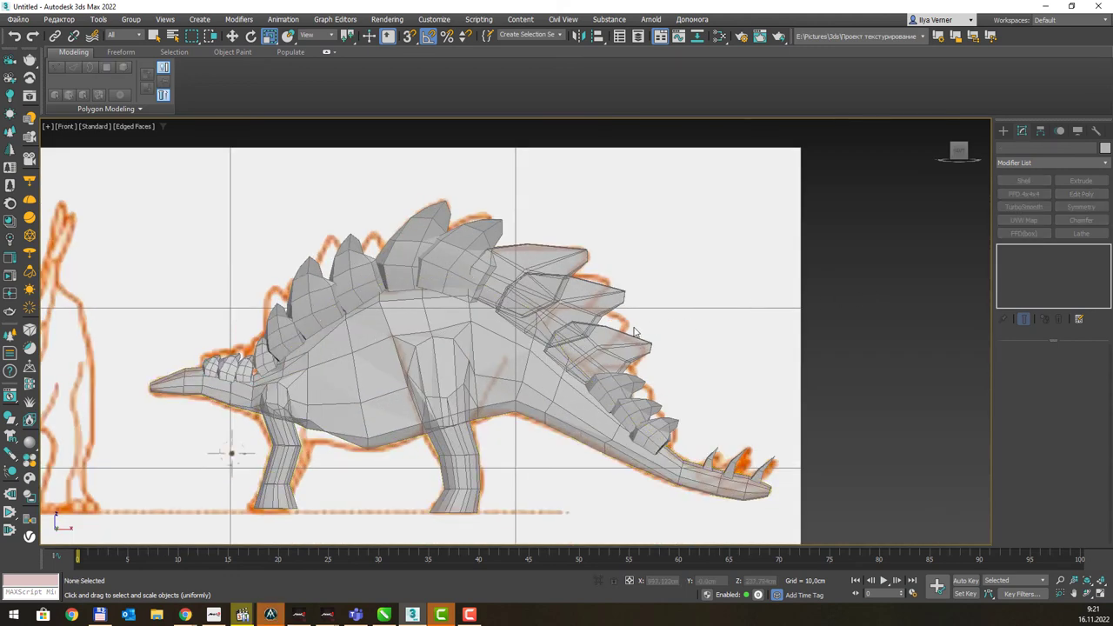
{"action": "key", "text": "t"}
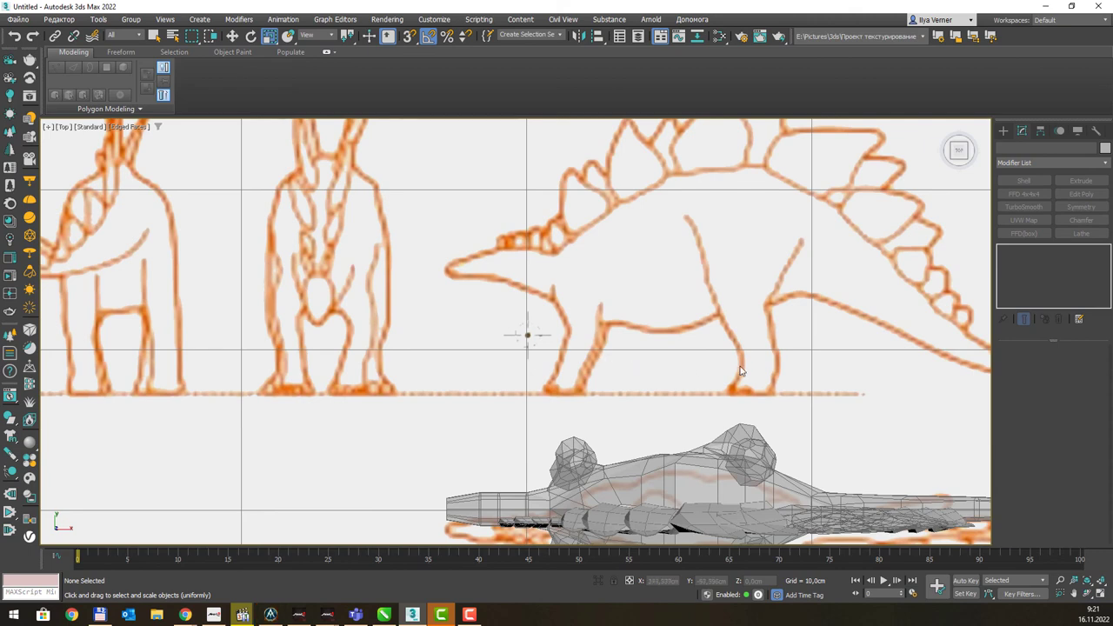
{"action": "scroll", "coordinate": [608, 348], "scroll_direction": "up", "scroll_amount": 2}
{"action": "scroll", "coordinate": [502, 326], "scroll_direction": "up", "scroll_amount": 3}
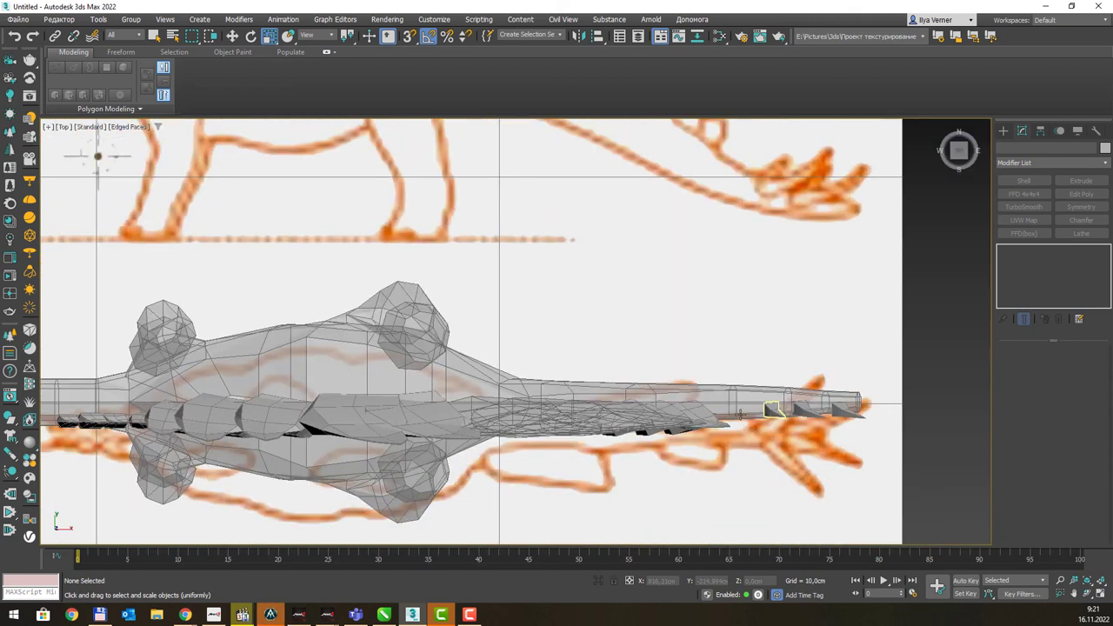
{"action": "scroll", "coordinate": [772, 409], "scroll_direction": "up", "scroll_amount": 2}
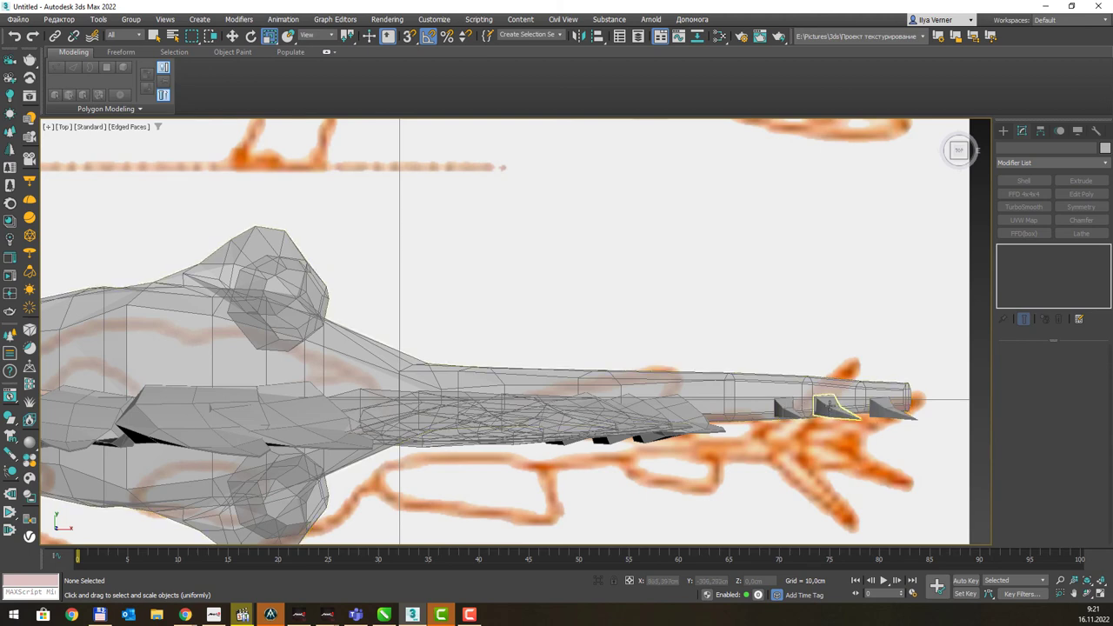
{"action": "mouse_move", "coordinate": [641, 404]}
{"action": "middle_mouse_down"}
{"action": "mouse_move", "coordinate": [771, 290]}
{"action": "mouse_move", "coordinate": [840, 277]}
{"action": "middle_mouse_up"}
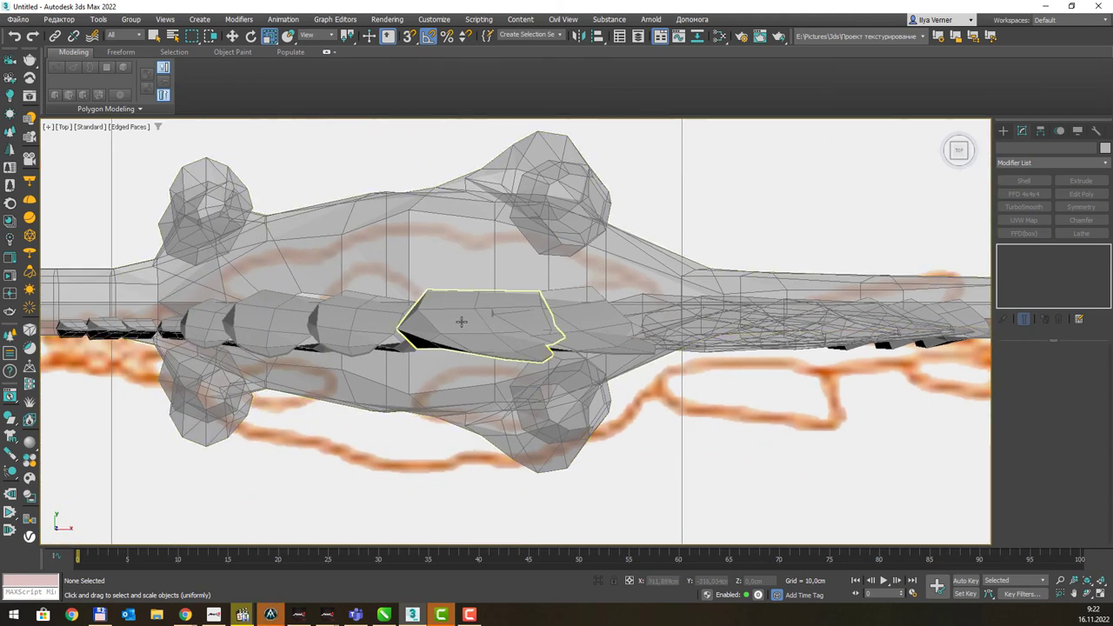
{"action": "left_click", "coordinate": [224, 324]}
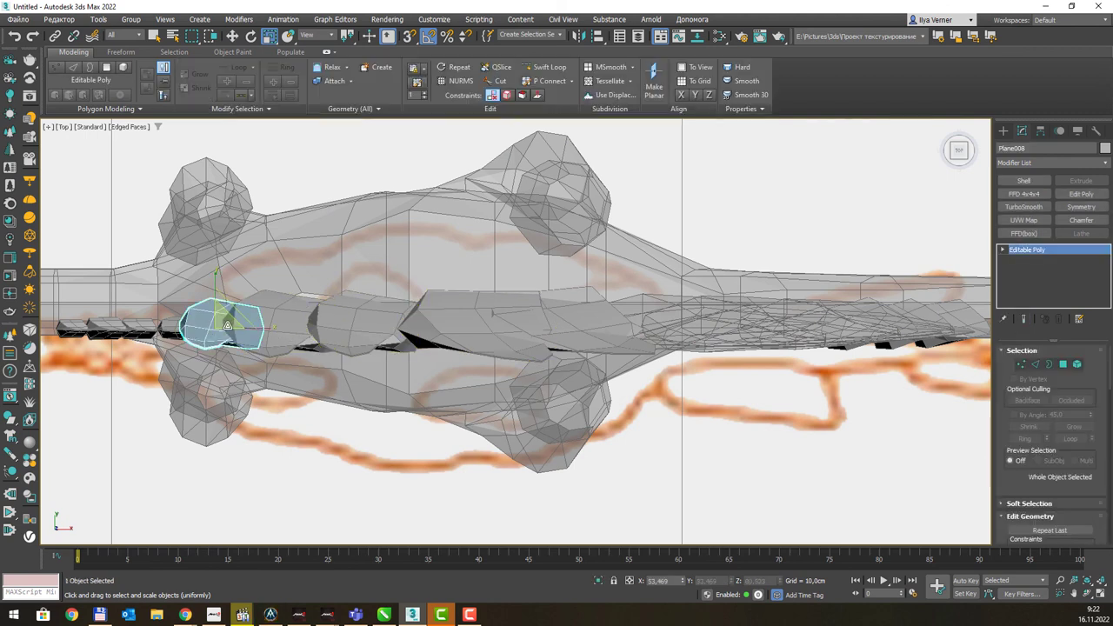
{"action": "key", "text": "w"}
{"action": "left_click_drag", "start_coordinate": [217, 294], "coordinate": [217, 302]}
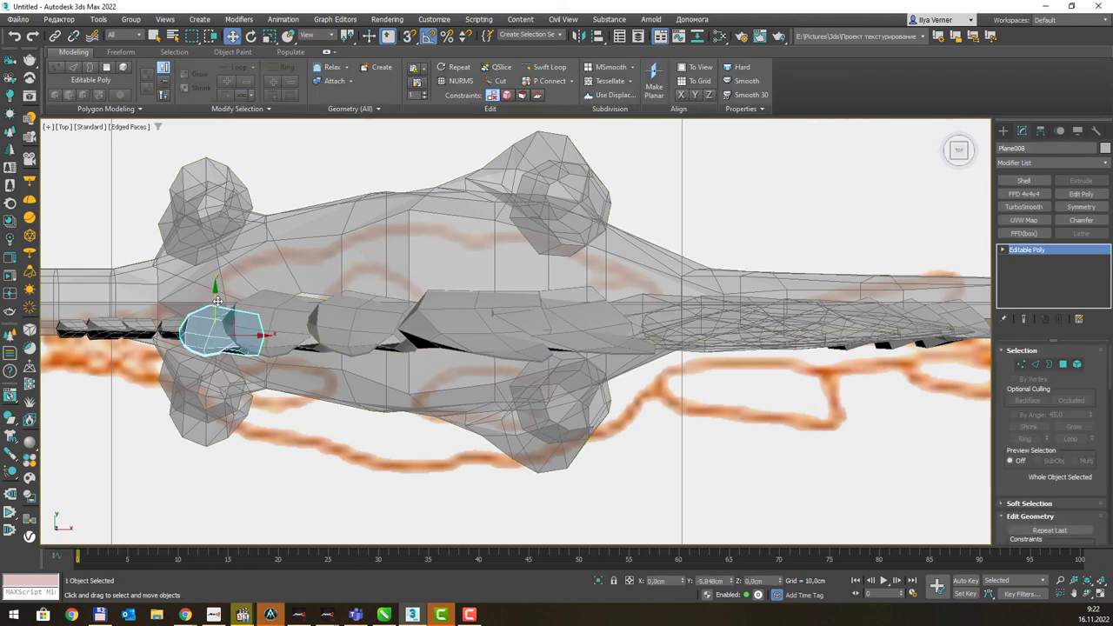
Marquee-select all 18 plates and tail spikes on one side in Perspective view.
{"action": "left_click", "coordinate": [287, 307]}
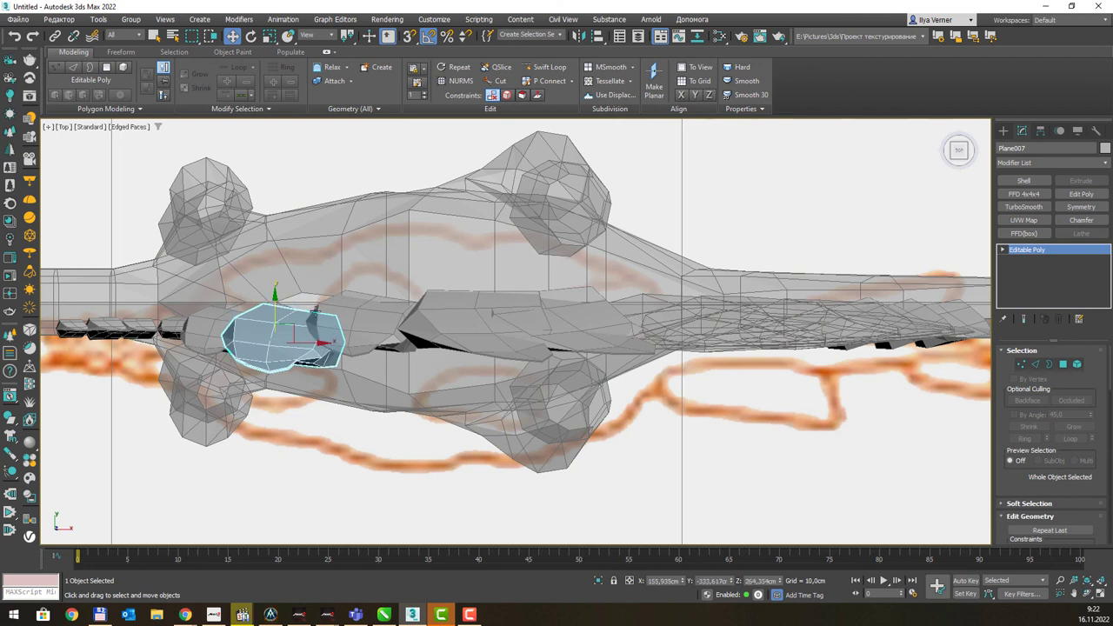
{"action": "left_click", "coordinate": [359, 320]}
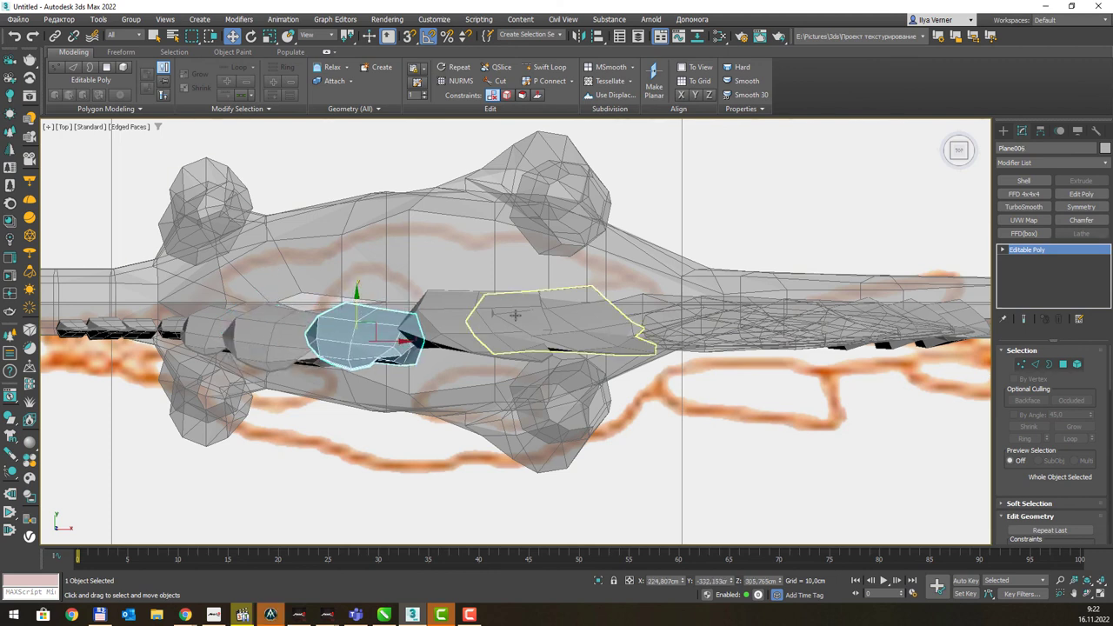
{"action": "left_click", "coordinate": [472, 305]}
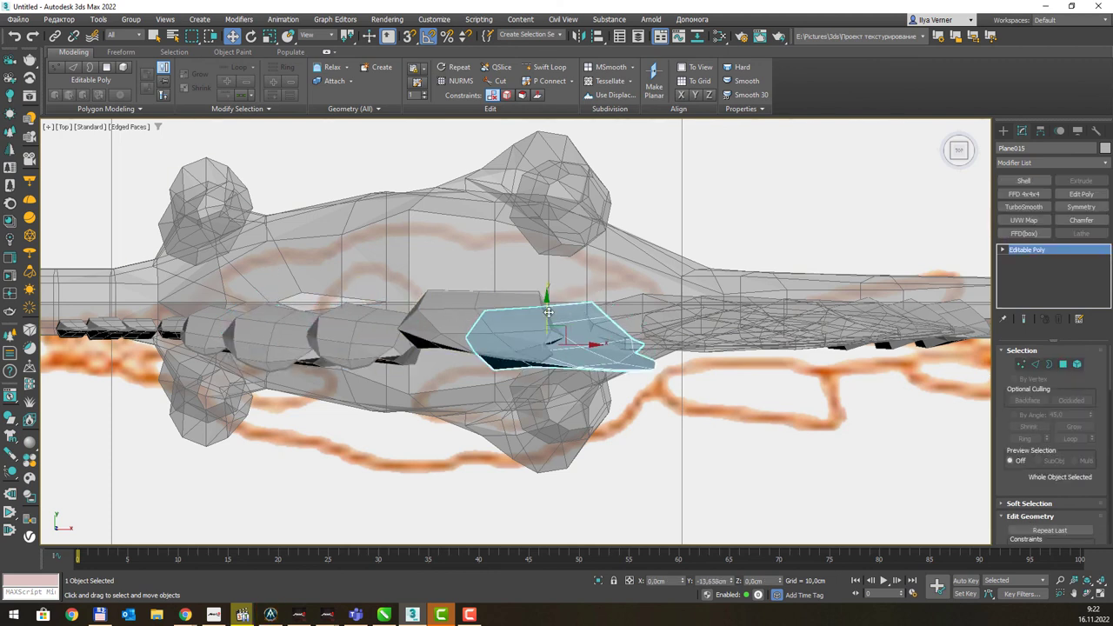
{"action": "left_click", "coordinate": [493, 290]}
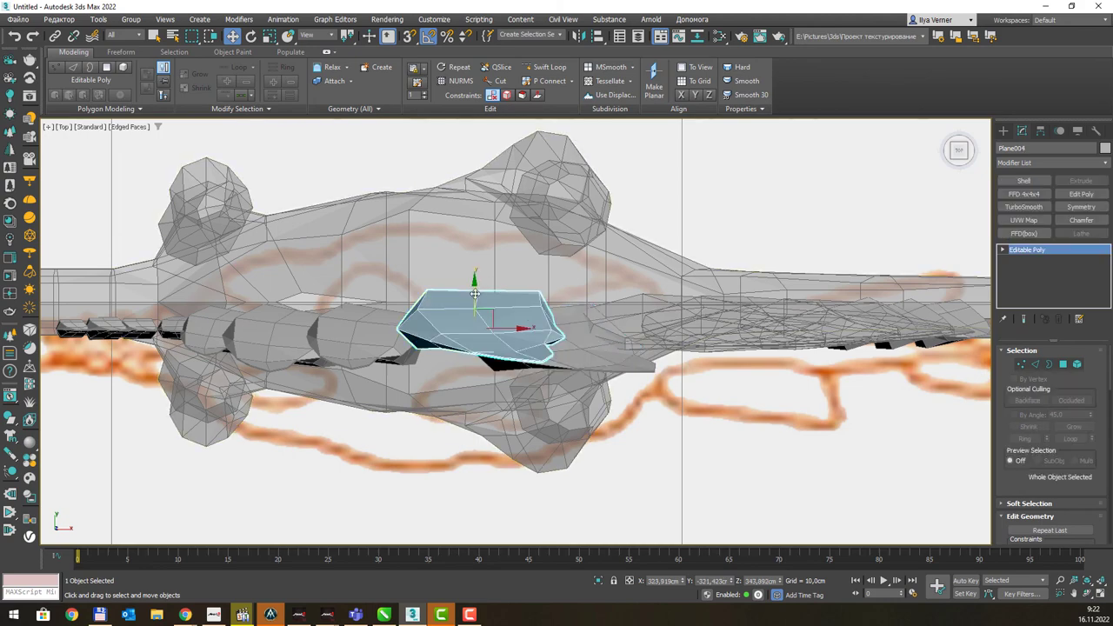
{"action": "scroll", "coordinate": [462, 313], "scroll_direction": "down", "scroll_amount": 3}
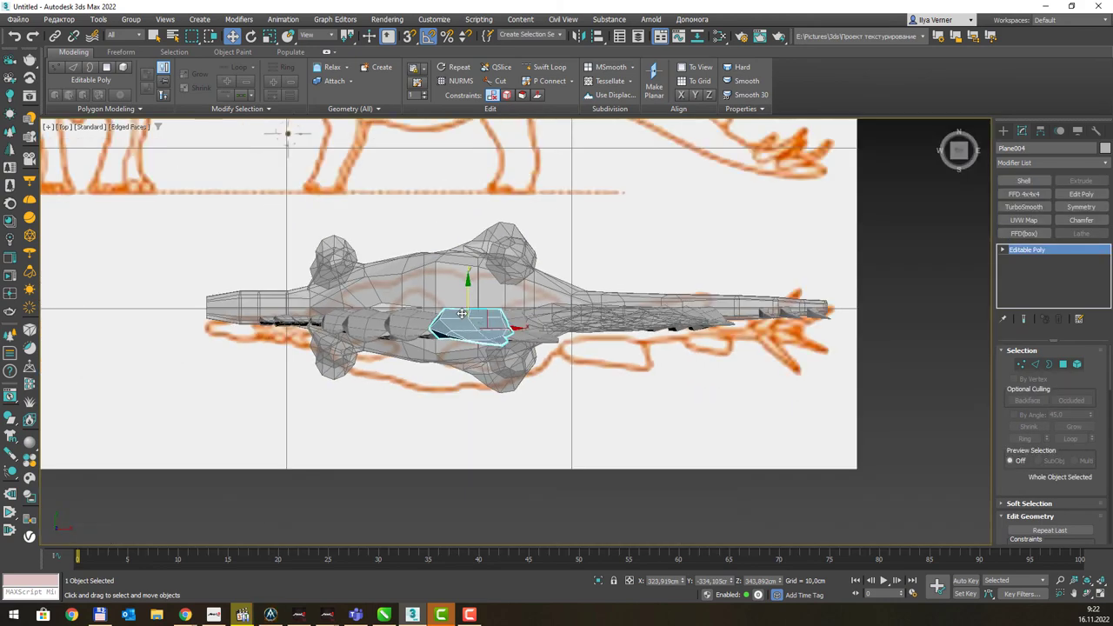
{"action": "scroll", "coordinate": [462, 314], "scroll_direction": "down", "scroll_amount": 2}
{"action": "scroll", "coordinate": [461, 313], "scroll_direction": "down", "scroll_amount": 2}
{"action": "key", "text": "p"}
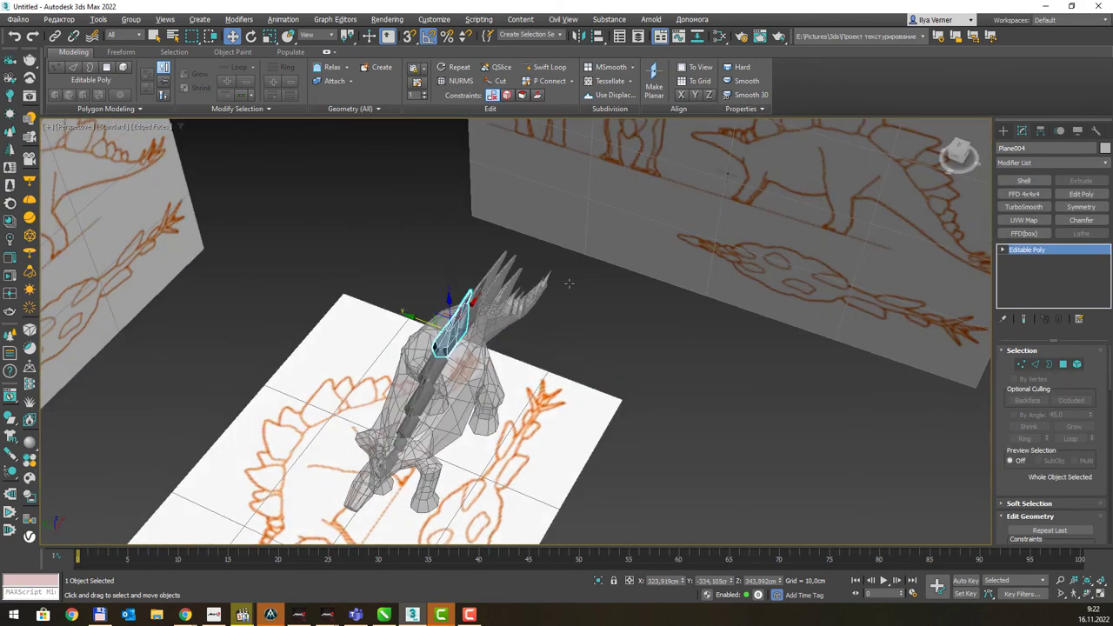
{"action": "mouse_move", "coordinate": [462, 313]}
{"action": "middle_mouse_down", "text": "alt"}
{"action": "mouse_move", "coordinate": [584, 263]}
{"action": "mouse_move", "coordinate": [583, 279]}
{"action": "middle_mouse_up", "text": "alt"}
{"action": "middle_click_drag", "start_coordinate": [383, 319], "coordinate": [401, 217], "text": "alt"}
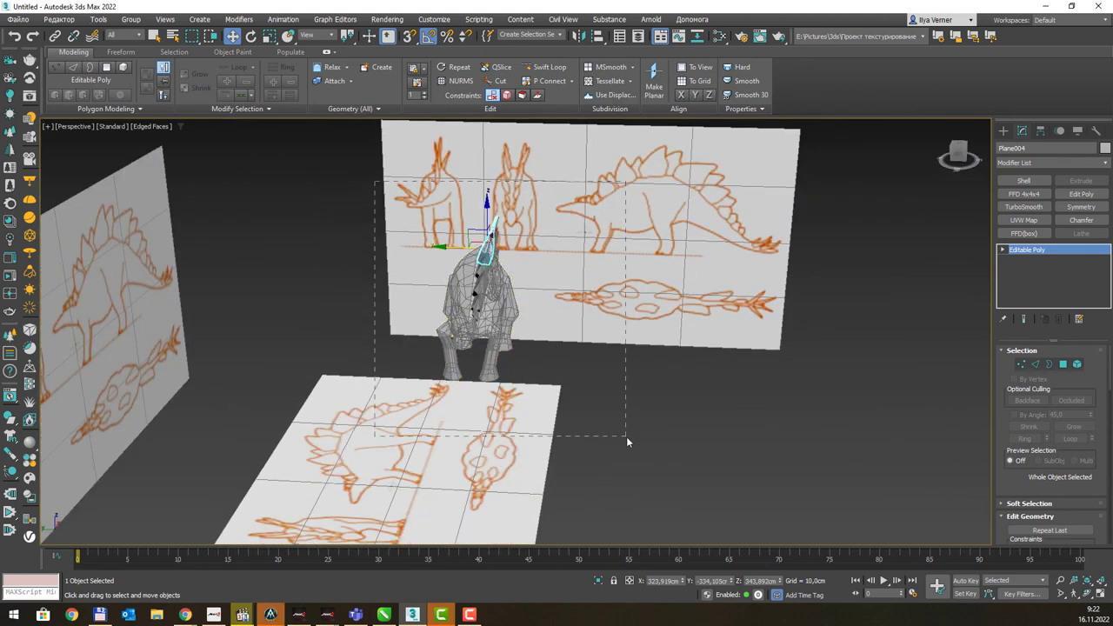
{"action": "left_click_drag", "start_coordinate": [626, 436], "coordinate": [626, 437]}
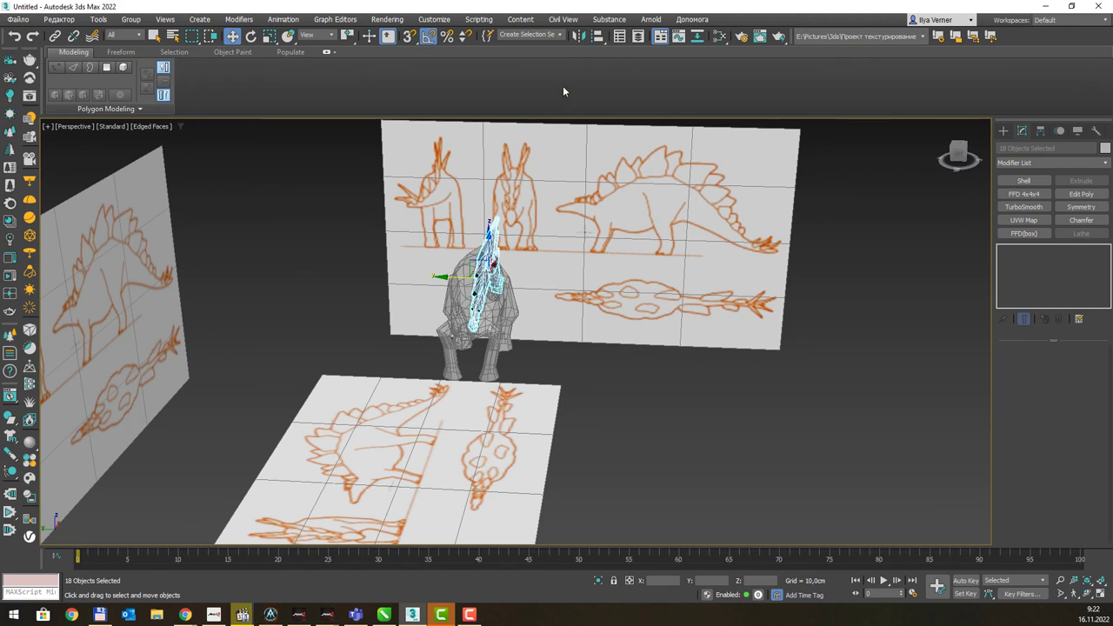
Mirror the 18 selected plates on the Y axis with 0,0cm offset as a Copy.
{"action": "left_click", "coordinate": [578, 36]}
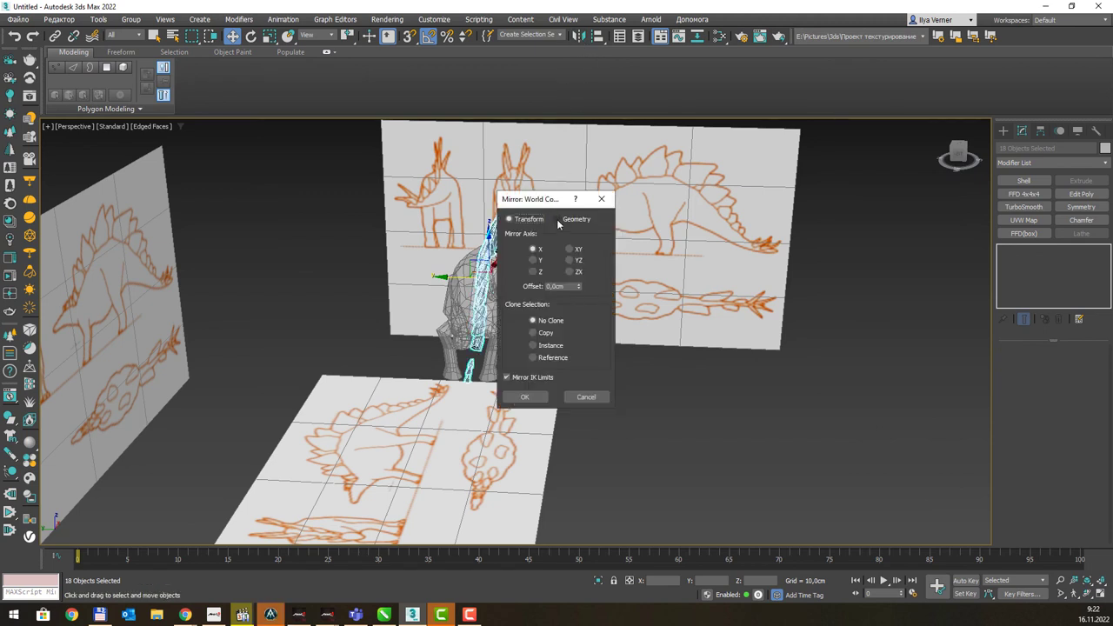
{"action": "left_click_drag", "start_coordinate": [548, 210], "coordinate": [655, 204]}
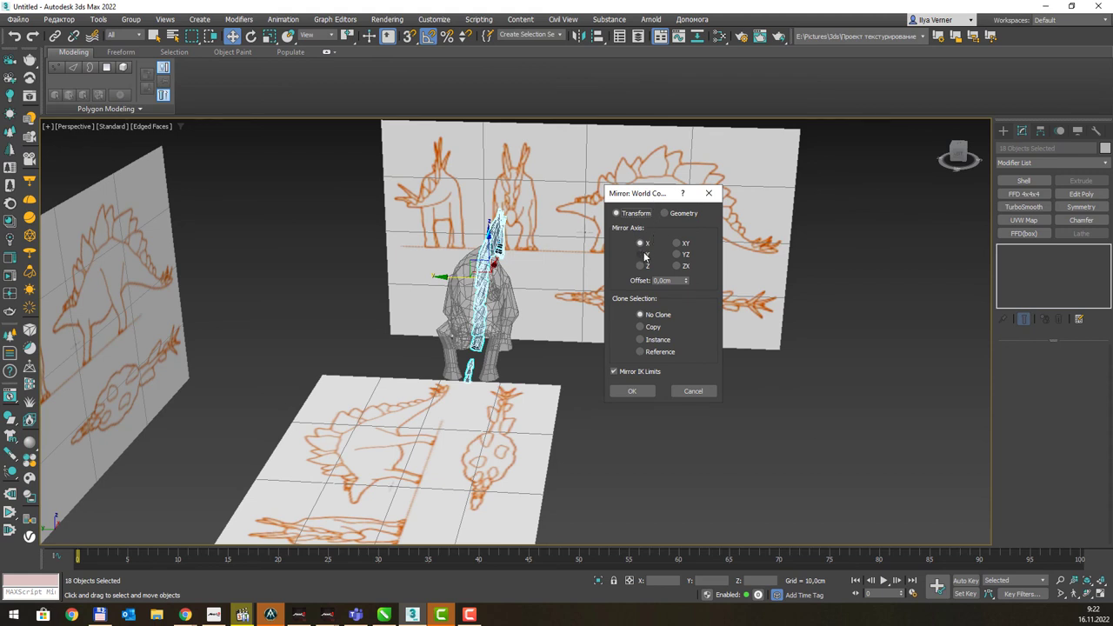
{"action": "left_click", "coordinate": [642, 255]}
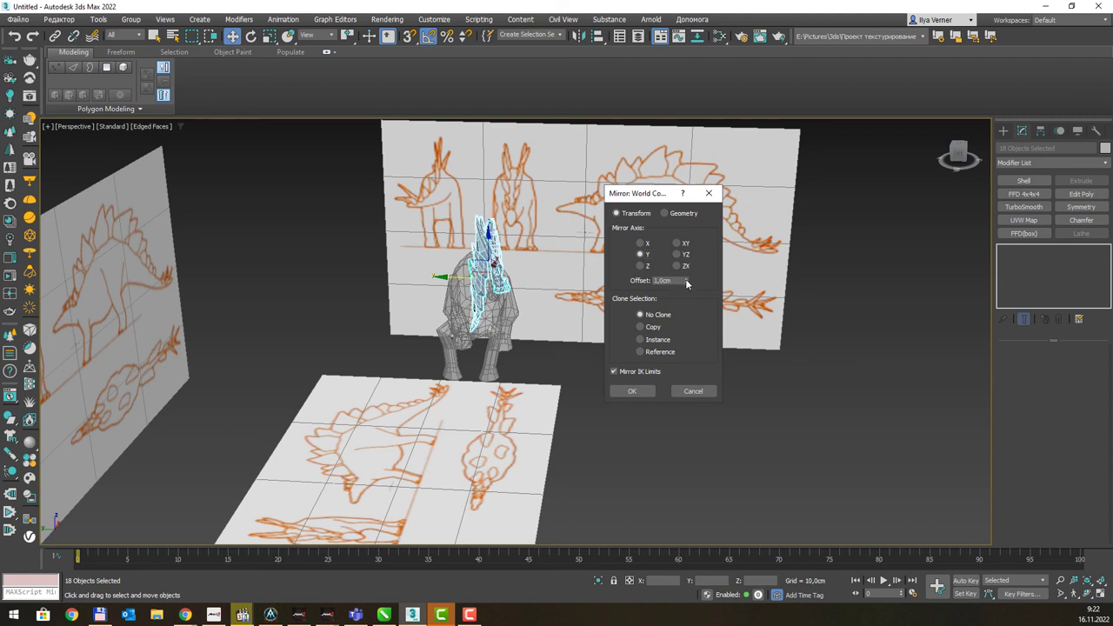
{"action": "left_click", "coordinate": [687, 284]}
{"action": "left_click", "coordinate": [641, 266]}
{"action": "left_click", "coordinate": [641, 255]}
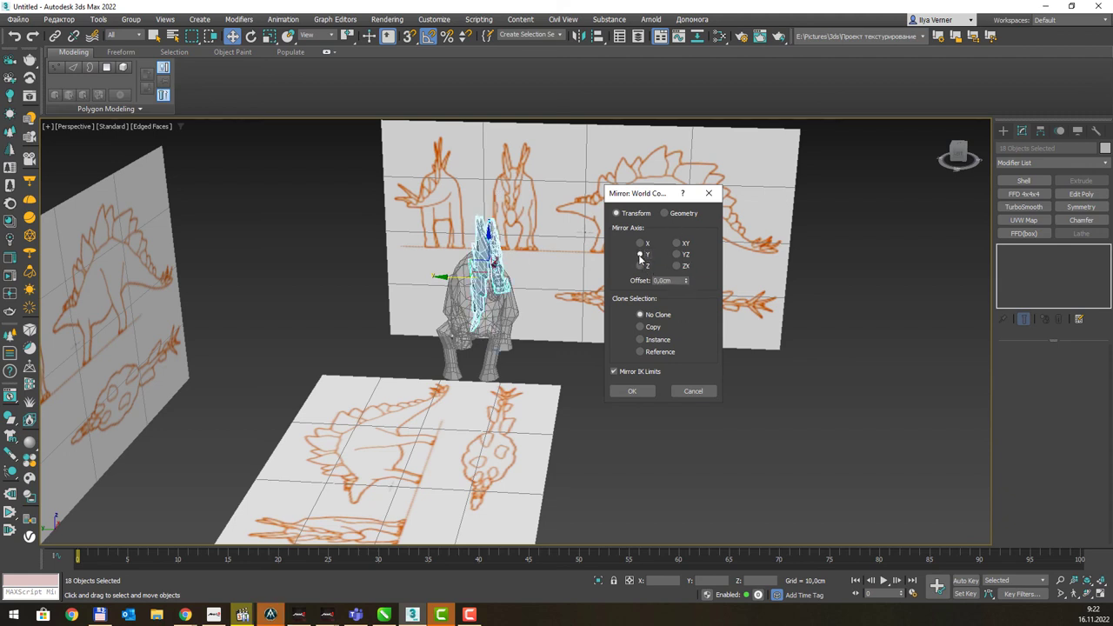
{"action": "left_click", "coordinate": [641, 245]}
{"action": "left_click", "coordinate": [641, 255]}
{"action": "left_click", "coordinate": [652, 329]}
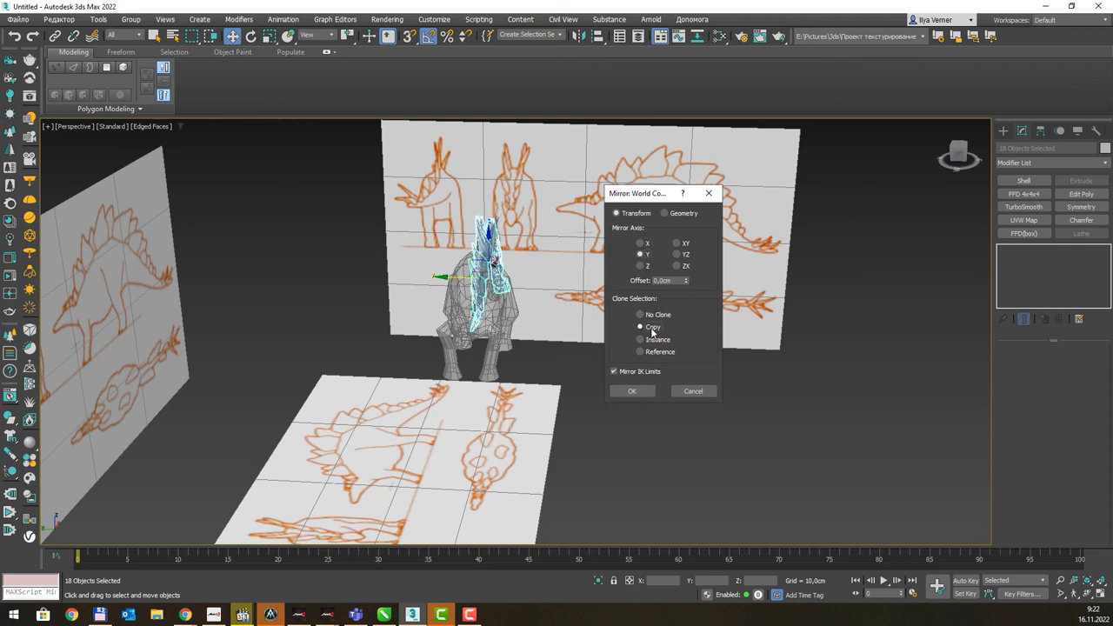
{"action": "left_click", "coordinate": [633, 391]}
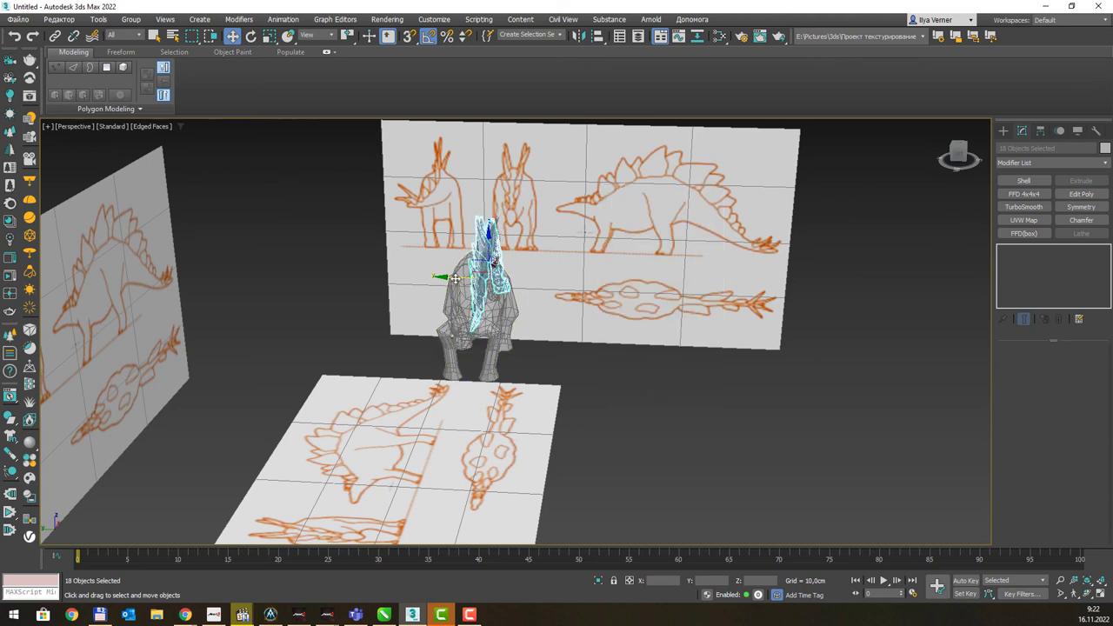
Move the mirrored plates onto the opposite side of the spine in Top view, then deselect.
{"action": "left_click_drag", "start_coordinate": [454, 277], "coordinate": [362, 259]}
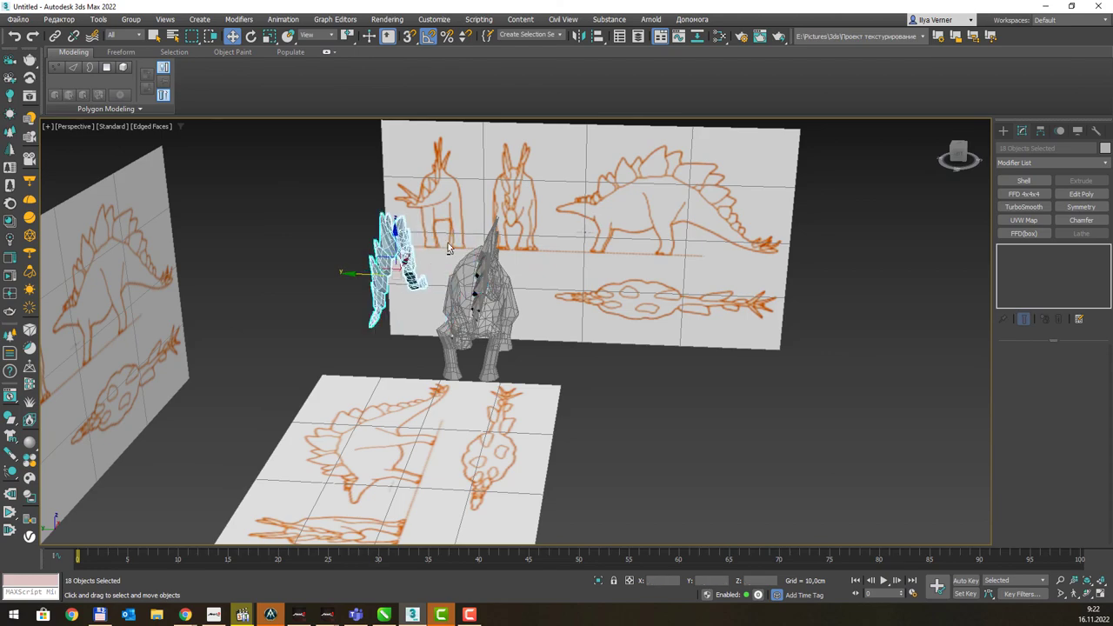
{"action": "middle_click_drag", "start_coordinate": [449, 248], "coordinate": [468, 270], "text": "alt"}
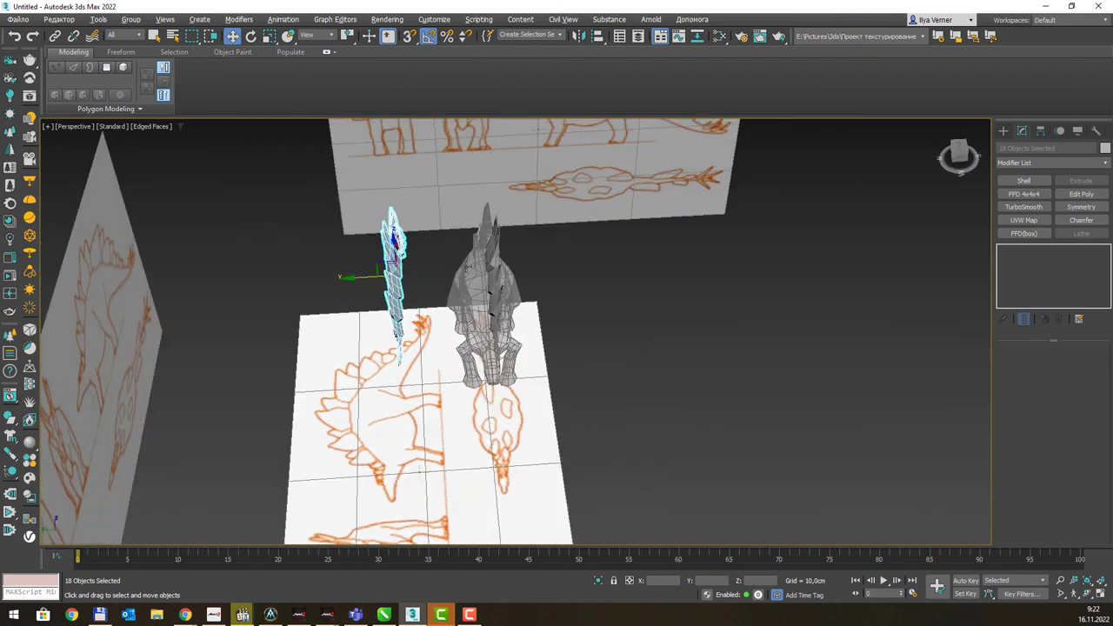
{"action": "key", "text": "t"}
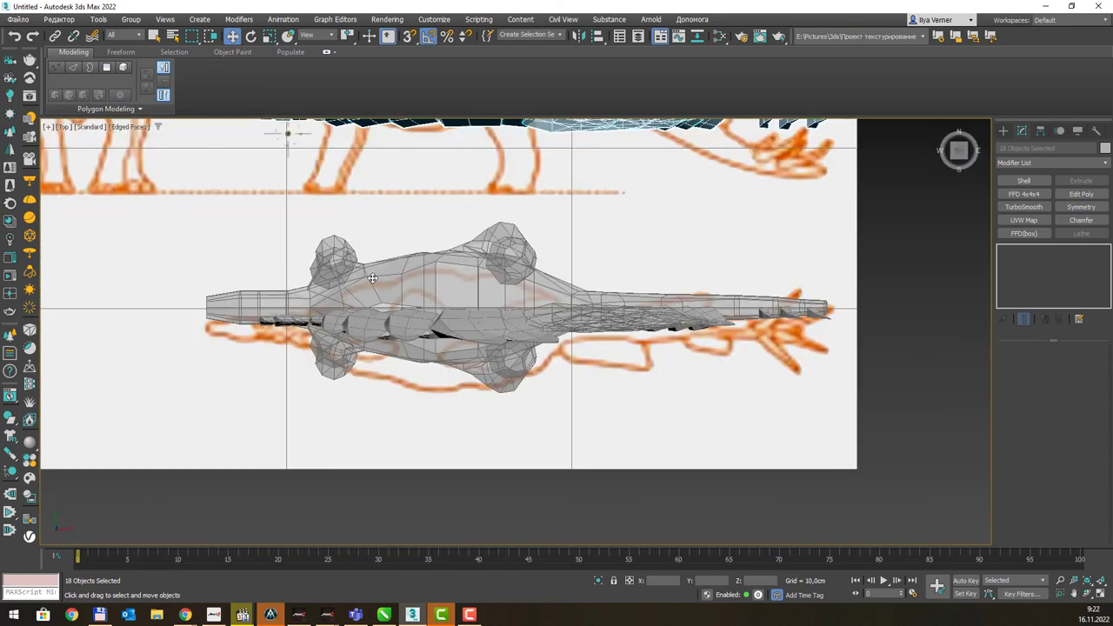
{"action": "scroll", "coordinate": [471, 206], "scroll_direction": "down", "scroll_amount": 1}
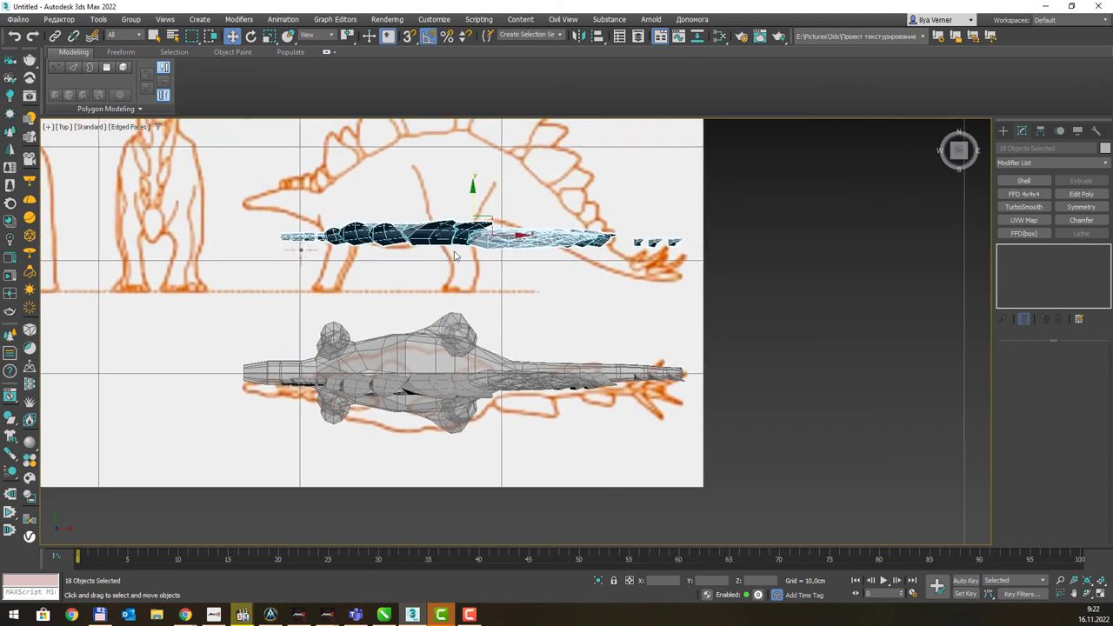
{"action": "left_click_drag", "start_coordinate": [470, 209], "coordinate": [463, 327]}
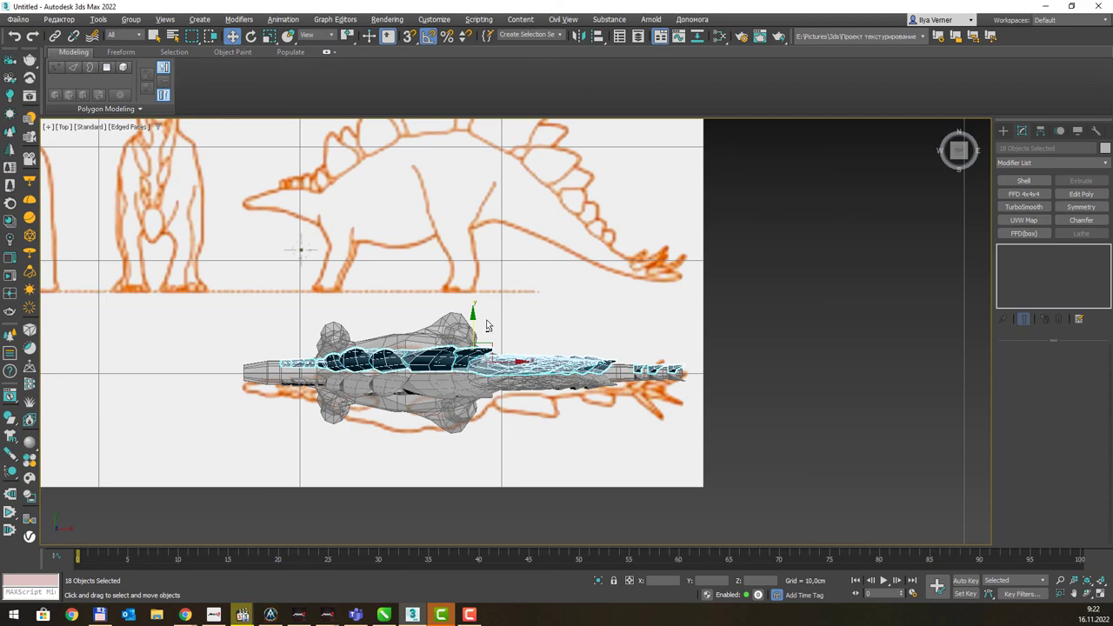
{"action": "mouse_move", "coordinate": [464, 327]}
{"action": "middle_mouse_down", "text": "alt"}
{"action": "mouse_move", "coordinate": [545, 231]}
{"action": "mouse_move", "coordinate": [483, 262]}
{"action": "mouse_move", "coordinate": [524, 248]}
{"action": "mouse_move", "coordinate": [643, 270]}
{"action": "middle_mouse_up", "text": "alt"}
{"action": "left_click", "coordinate": [643, 270]}
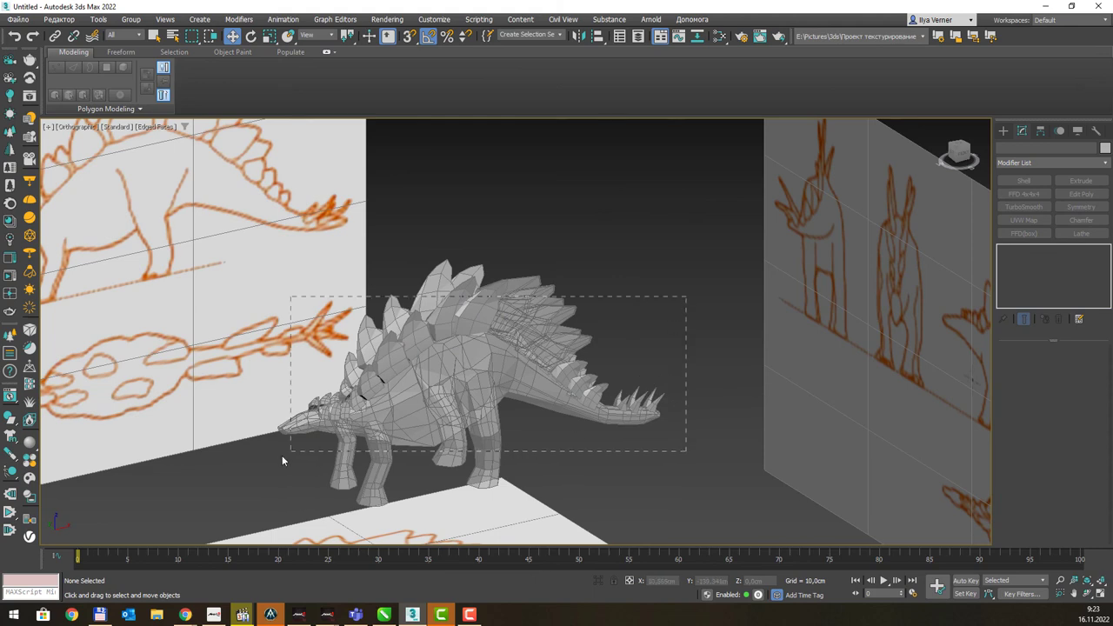
{"action": "left_click_drag", "start_coordinate": [265, 473], "coordinate": [349, 465]}
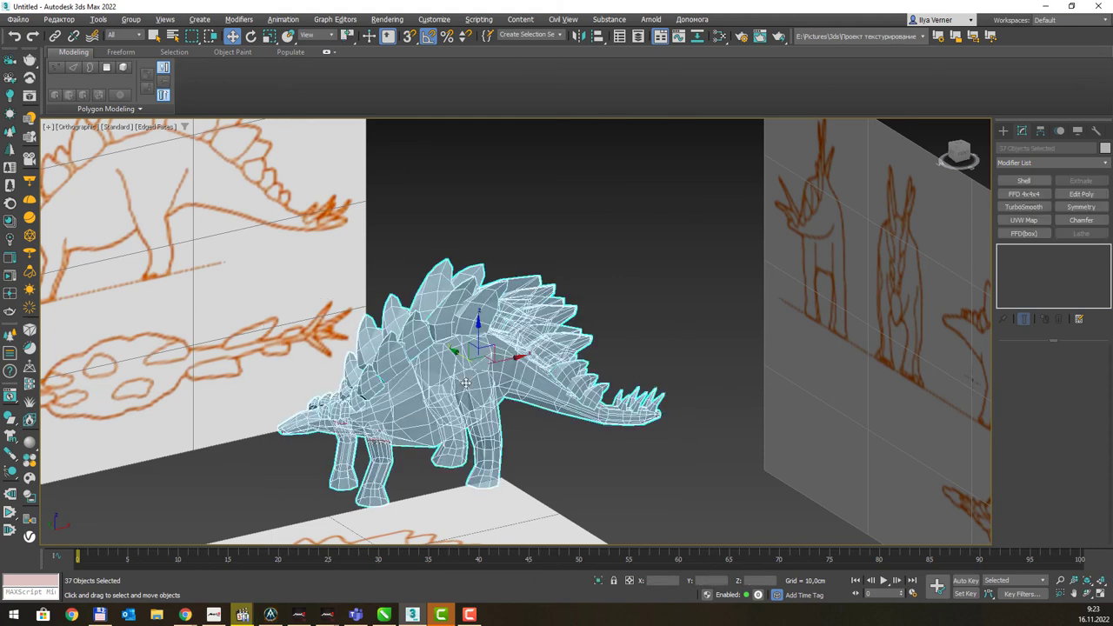
{"action": "key", "text": "alt+x"}
{"action": "key", "text": "alt+x"}
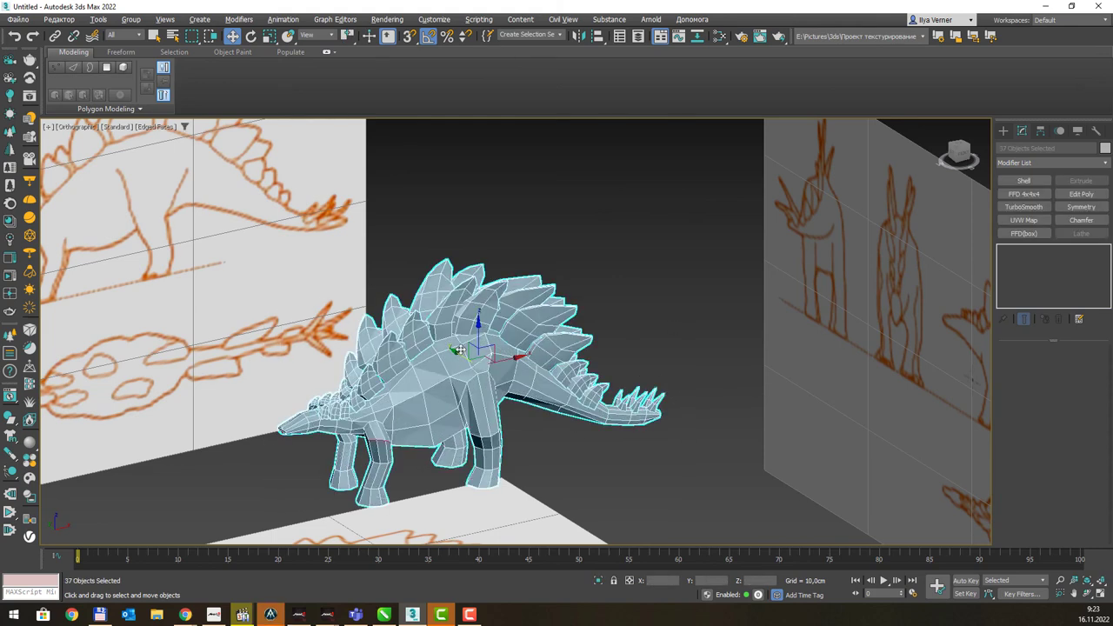
{"action": "left_click", "coordinate": [564, 243]}
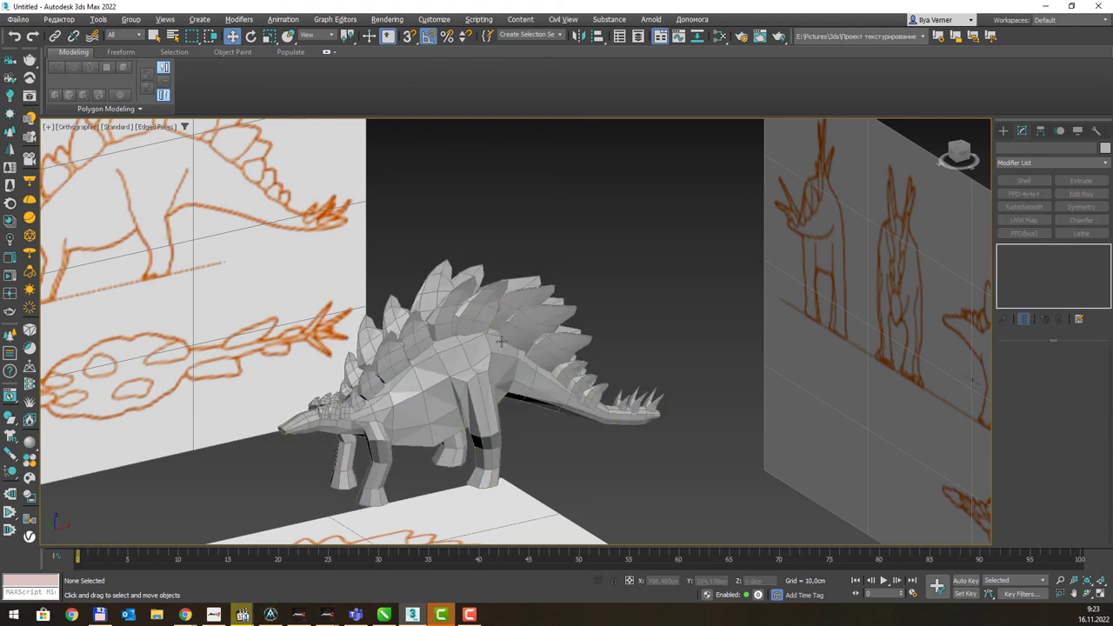
{"action": "mouse_move", "coordinate": [526, 282]}
{"action": "middle_mouse_down", "text": "alt"}
{"action": "mouse_move", "coordinate": [494, 339]}
{"action": "mouse_move", "coordinate": [442, 338]}
{"action": "middle_mouse_up", "text": "alt"}
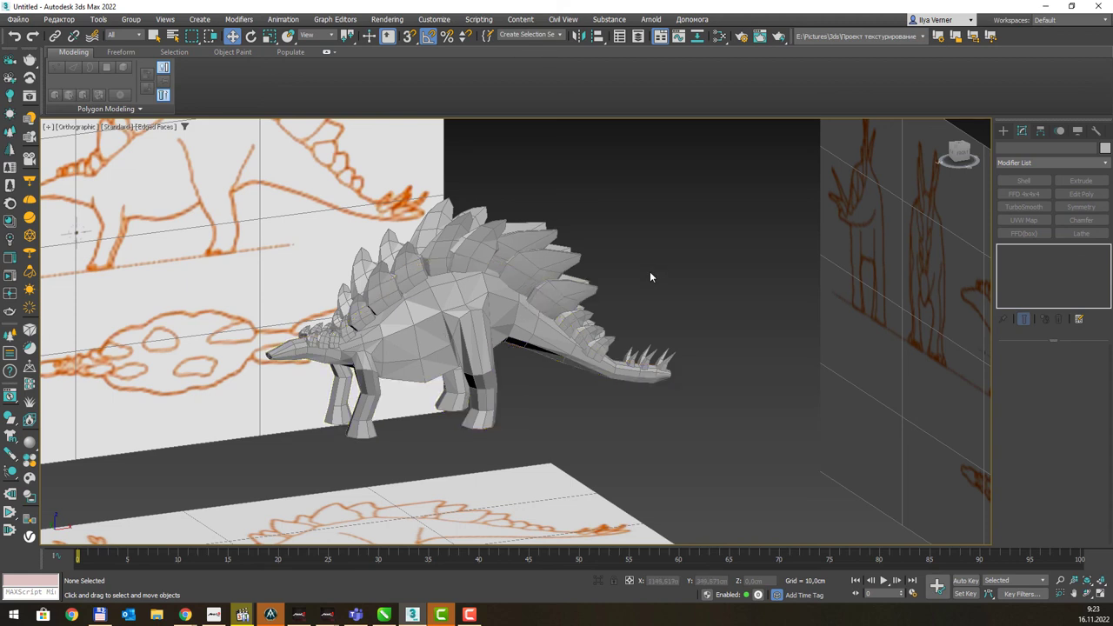
{"action": "middle_click_drag", "start_coordinate": [650, 277], "coordinate": [669, 311]}
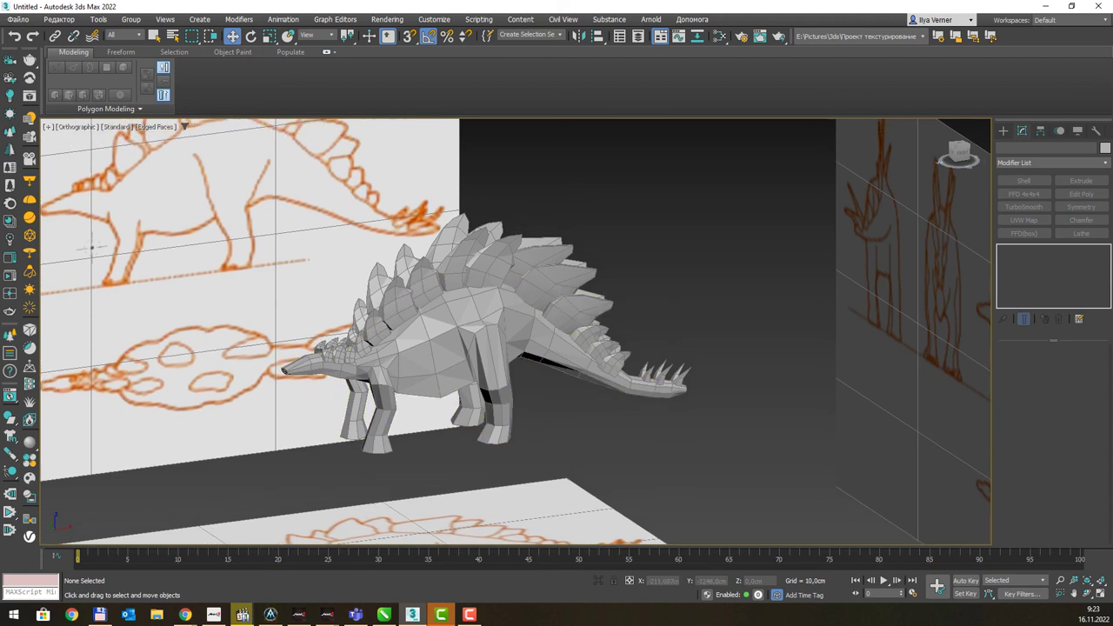